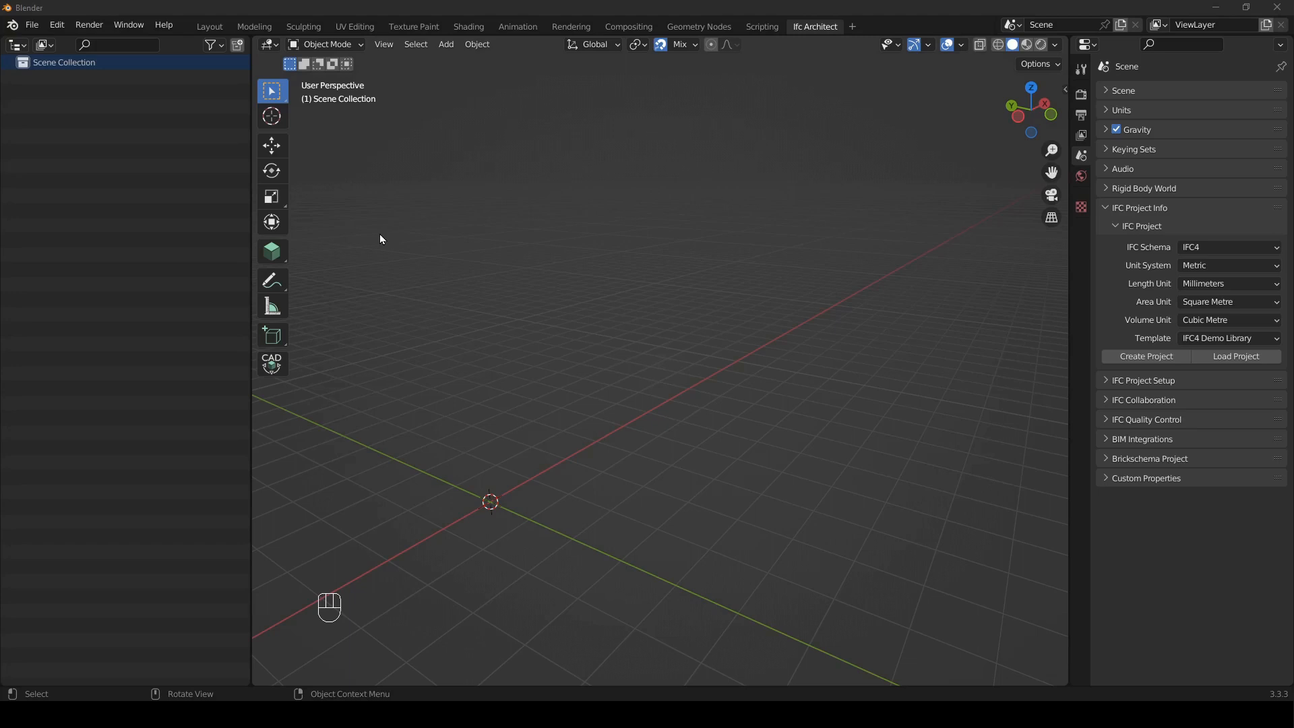
# - Search the add-on preferences for "image" and check that Import Images as Planes is enabled
pyautogui.click(57, 25)
pyautogui.click(122, 247)
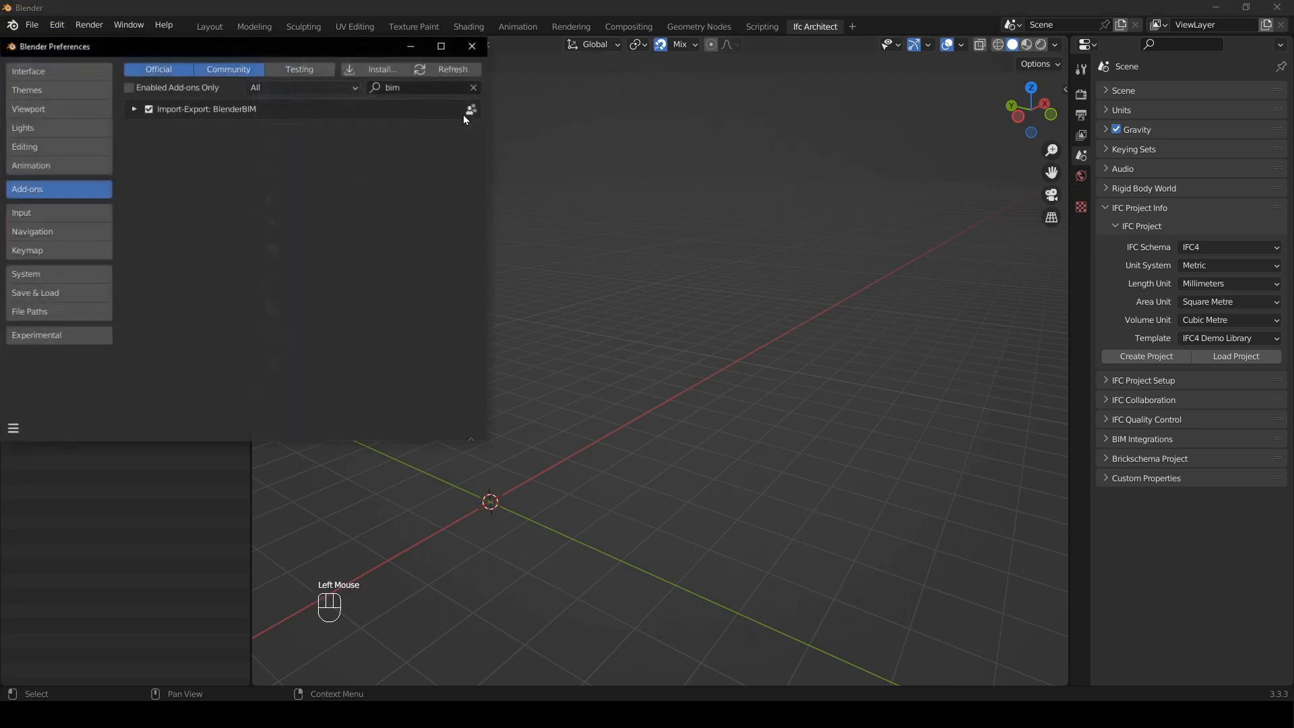
pyautogui.click(441, 87)
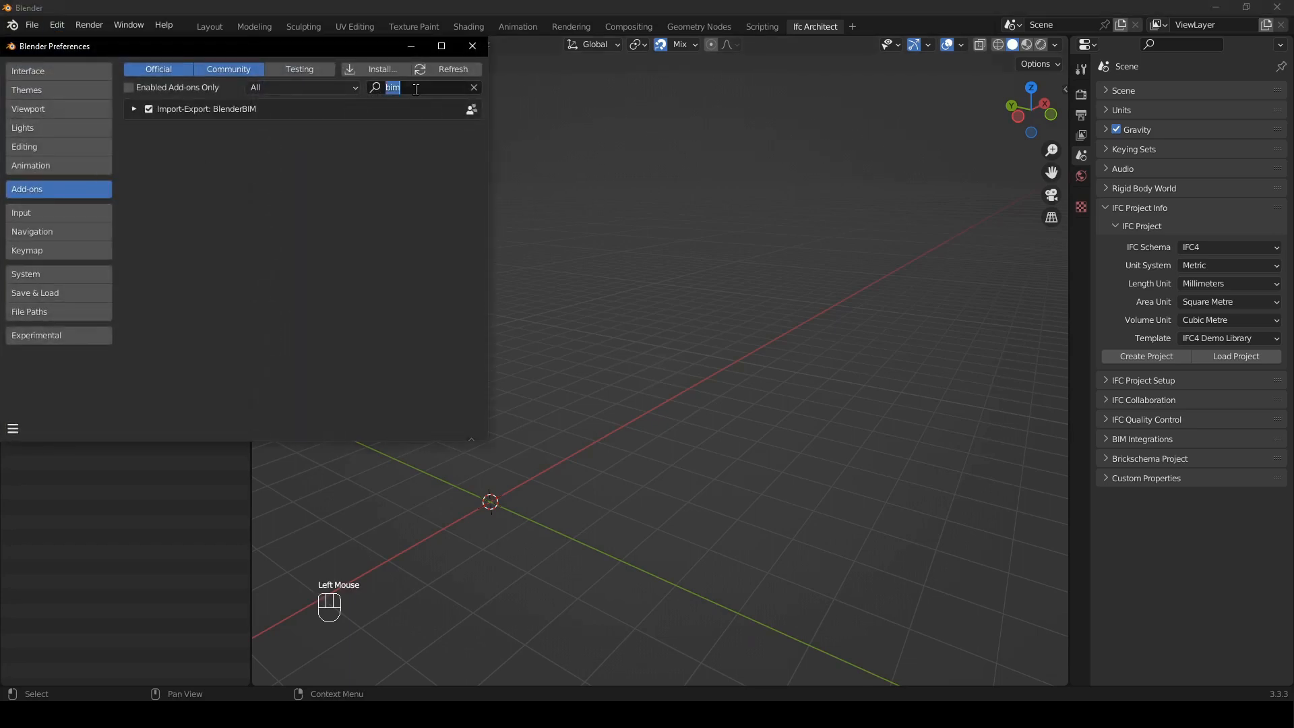
pyautogui.write('image')
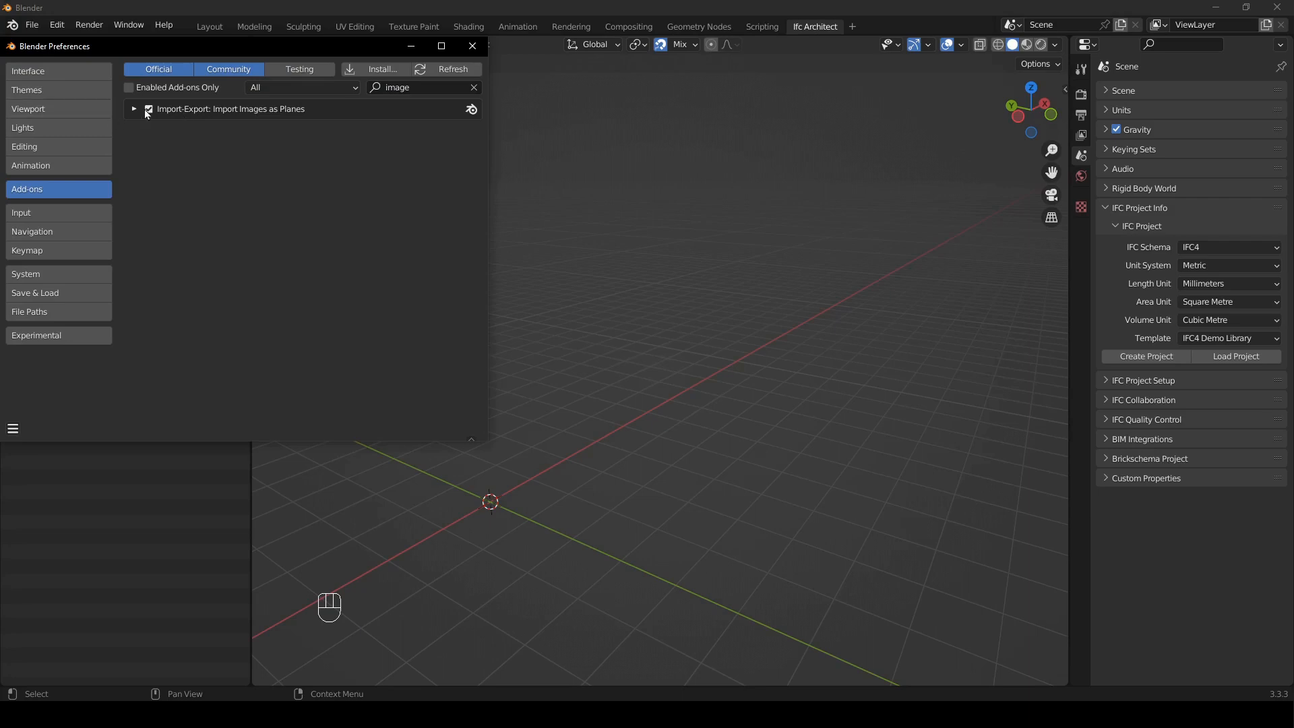
pyautogui.click(473, 46)
# - Place the three-storey floor plan image as a reference in the top orthographic view, up and right of the world origin
pyautogui.moveTo(553, 337); pyautogui.dragTo(548, 357, button='middle')
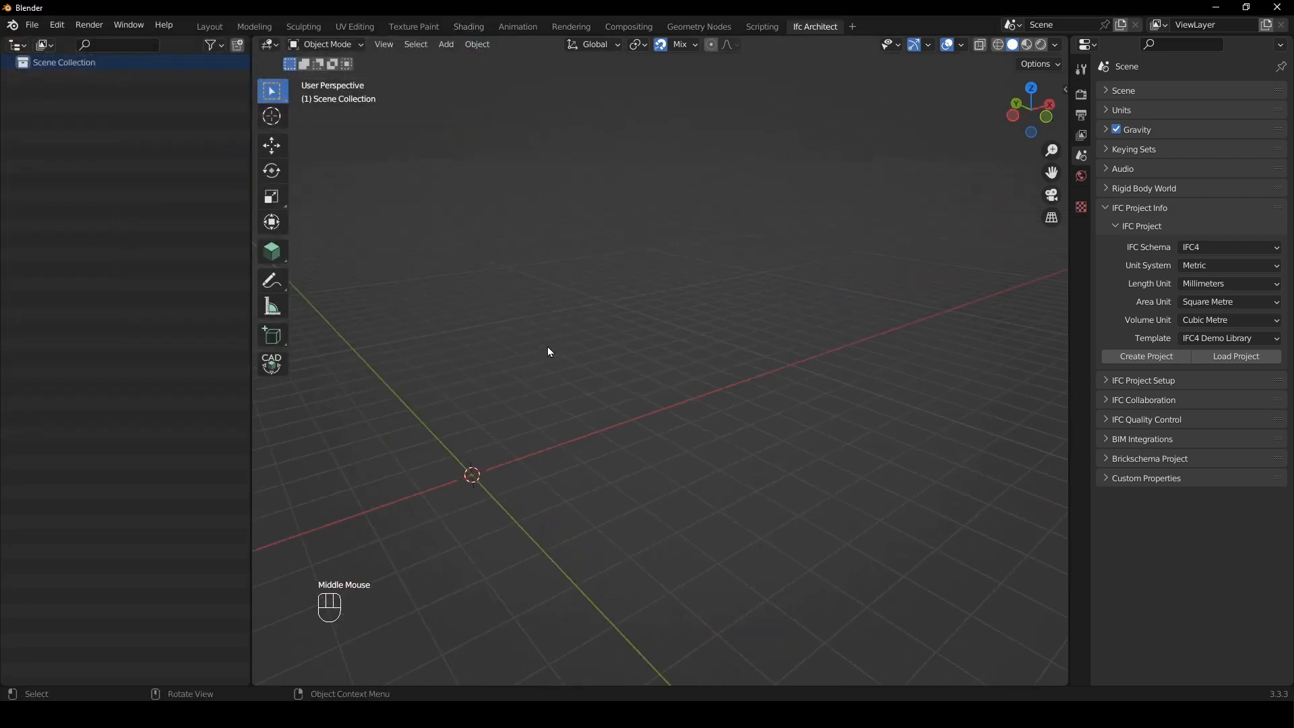
pyautogui.press('KP_7')
pyautogui.keyDown('shift'); pyautogui.moveTo(573, 347); pyautogui.dragTo(498, 502, button='middle'); pyautogui.keyUp('shift')
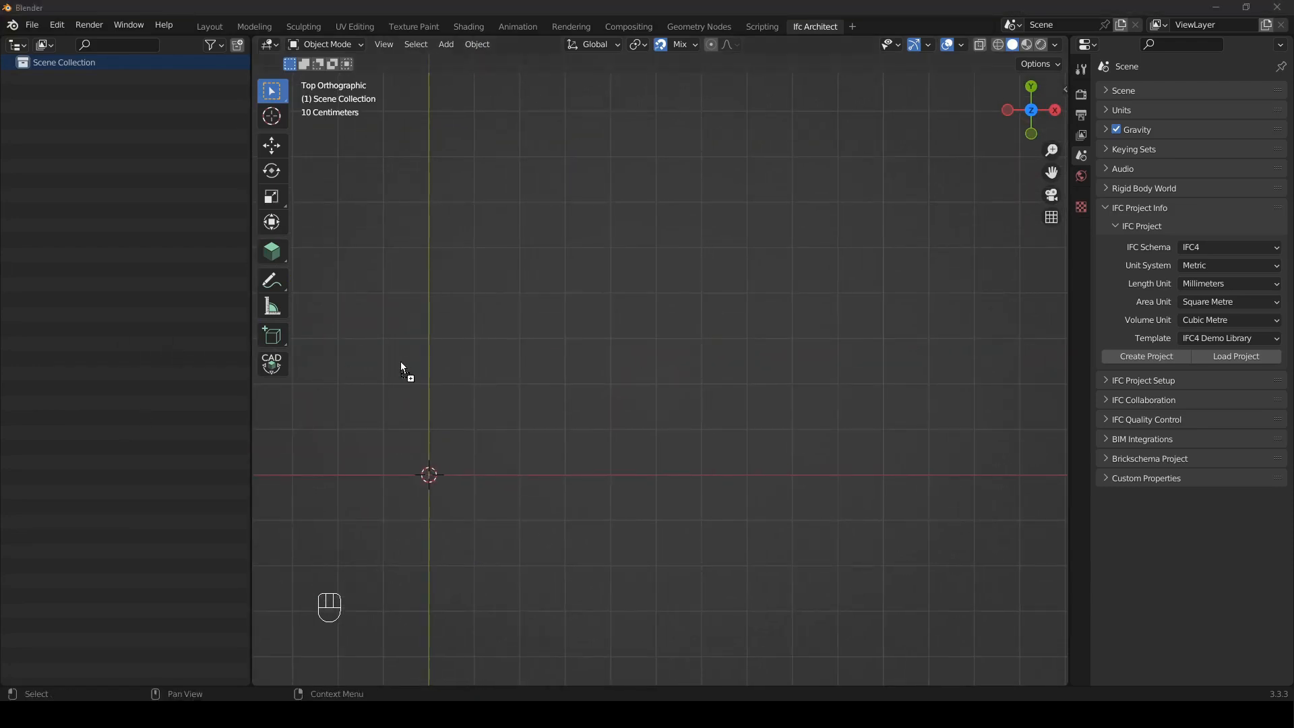
pyautogui.moveTo(604, 349); pyautogui.dragTo(604, 349)
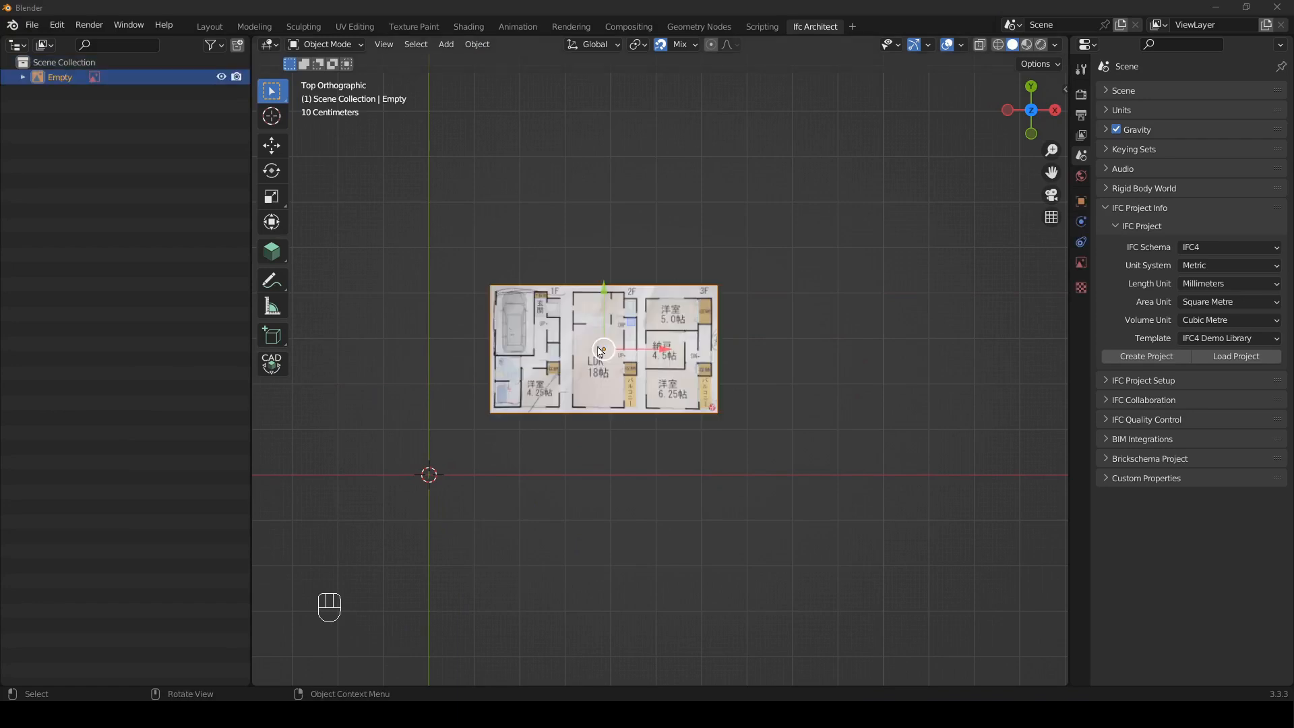
pyautogui.scroll(3, 604, 349)
pyautogui.moveTo(604, 349); pyautogui.dragTo(615, 432, button='middle')
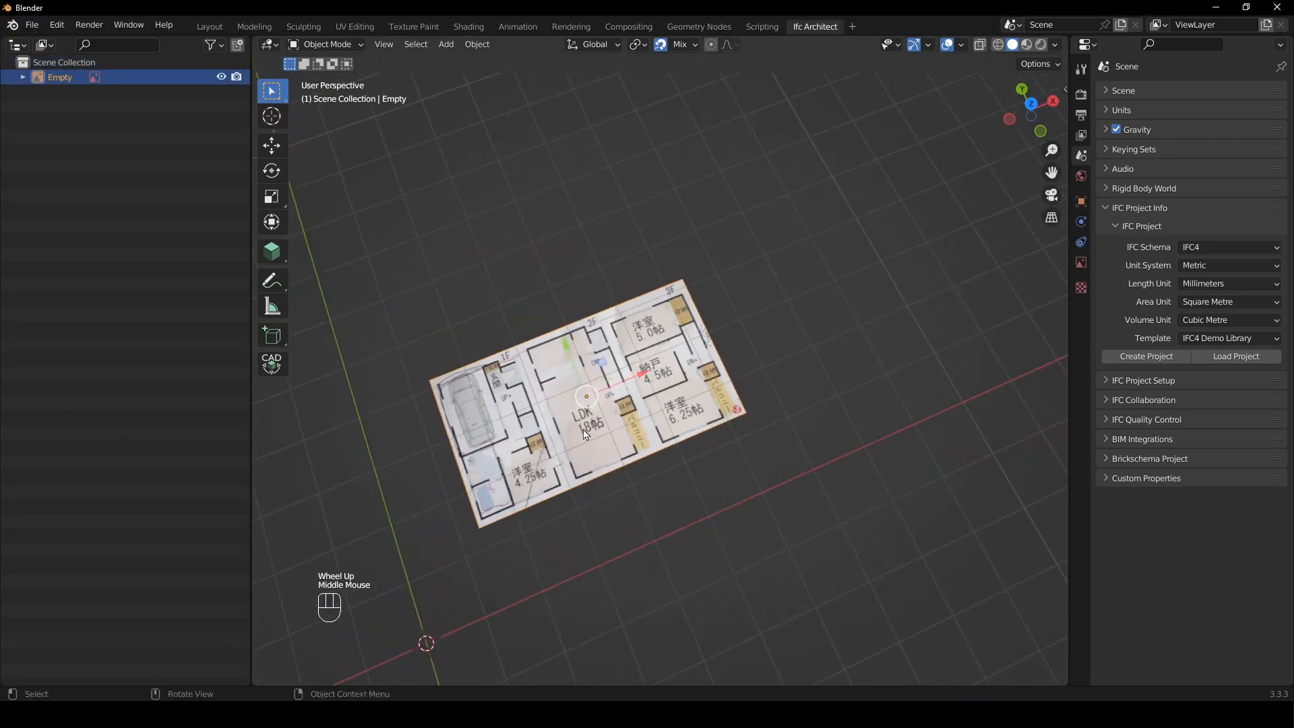
pyautogui.press('KP_7')
pyautogui.keyDown('shift'); pyautogui.moveTo(551, 515); pyautogui.dragTo(652, 465, button='middle'); pyautogui.keyUp('shift')
# - Move the floor plan image closer to the world origin and deselect it
pyautogui.click(720, 362)
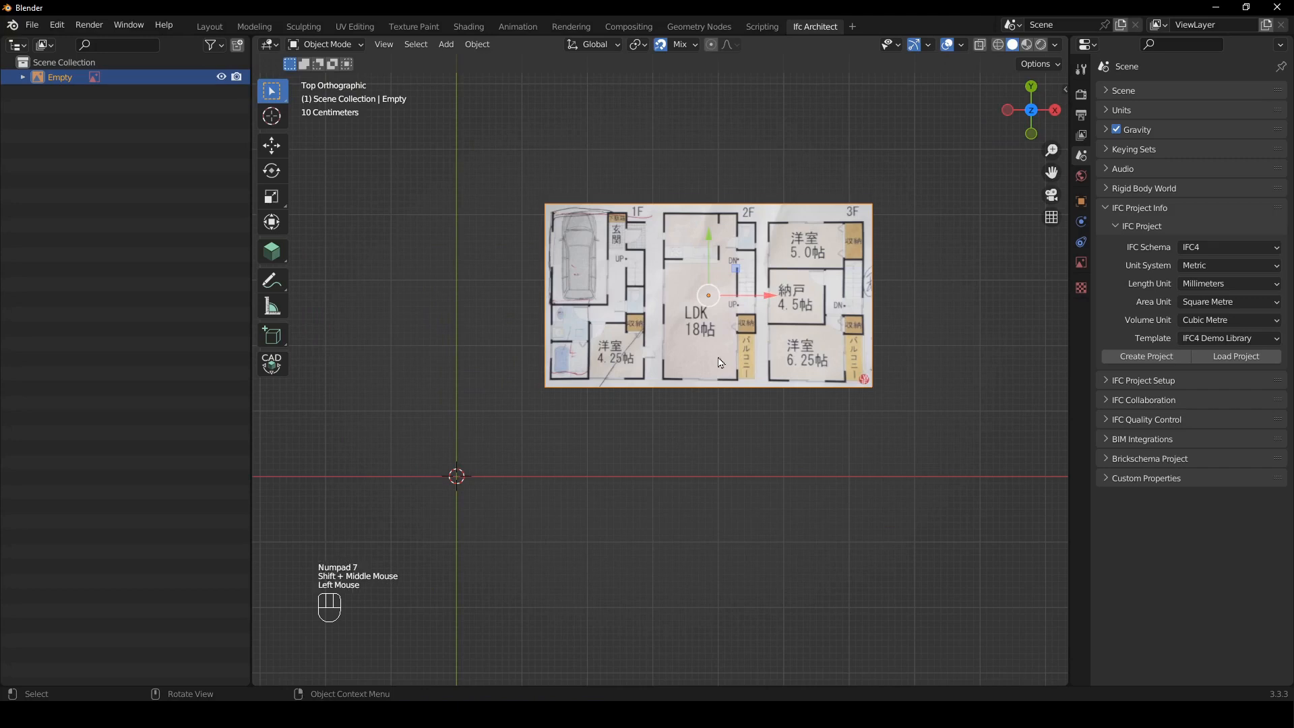
pyautogui.press('g')
pyautogui.click(657, 437)
pyautogui.scroll(2, 657, 436)
pyautogui.keyDown('shift'); pyautogui.moveTo(657, 437); pyautogui.dragTo(599, 511, button='middle'); pyautogui.keyUp('shift')
pyautogui.click(529, 239)
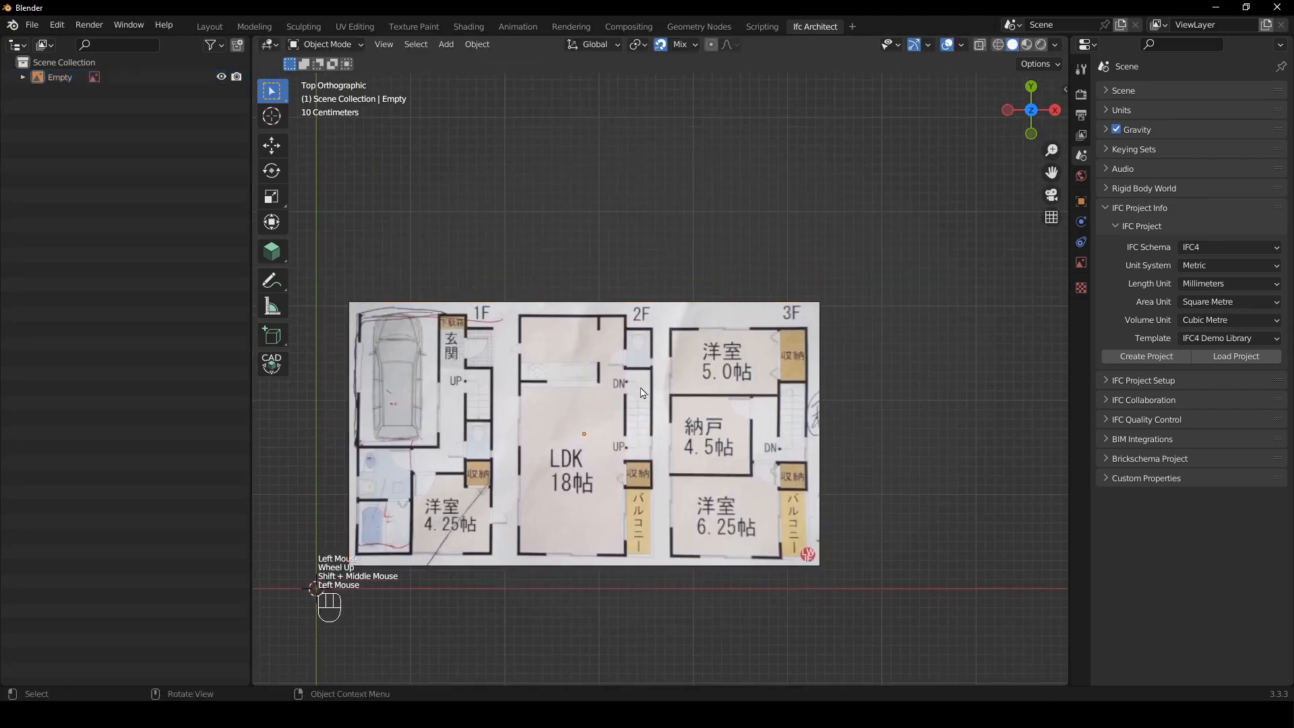
pyautogui.click(818, 551)
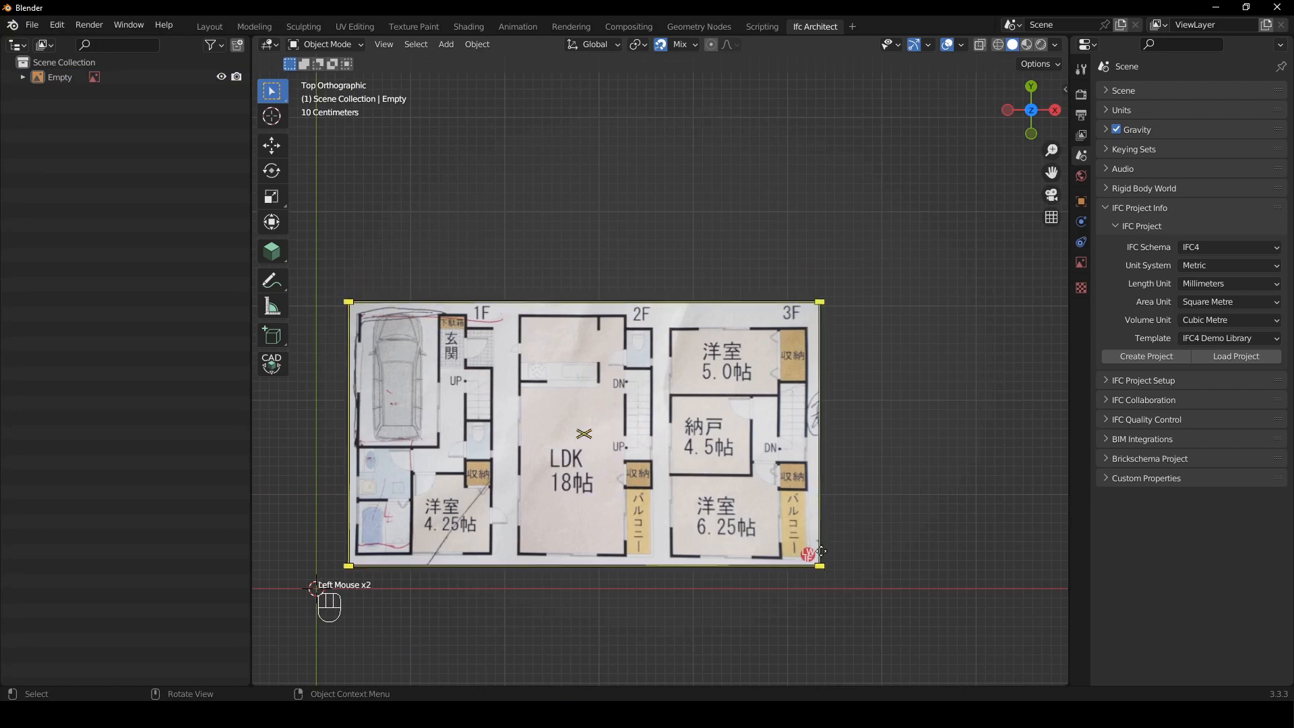
pyautogui.click(871, 502)
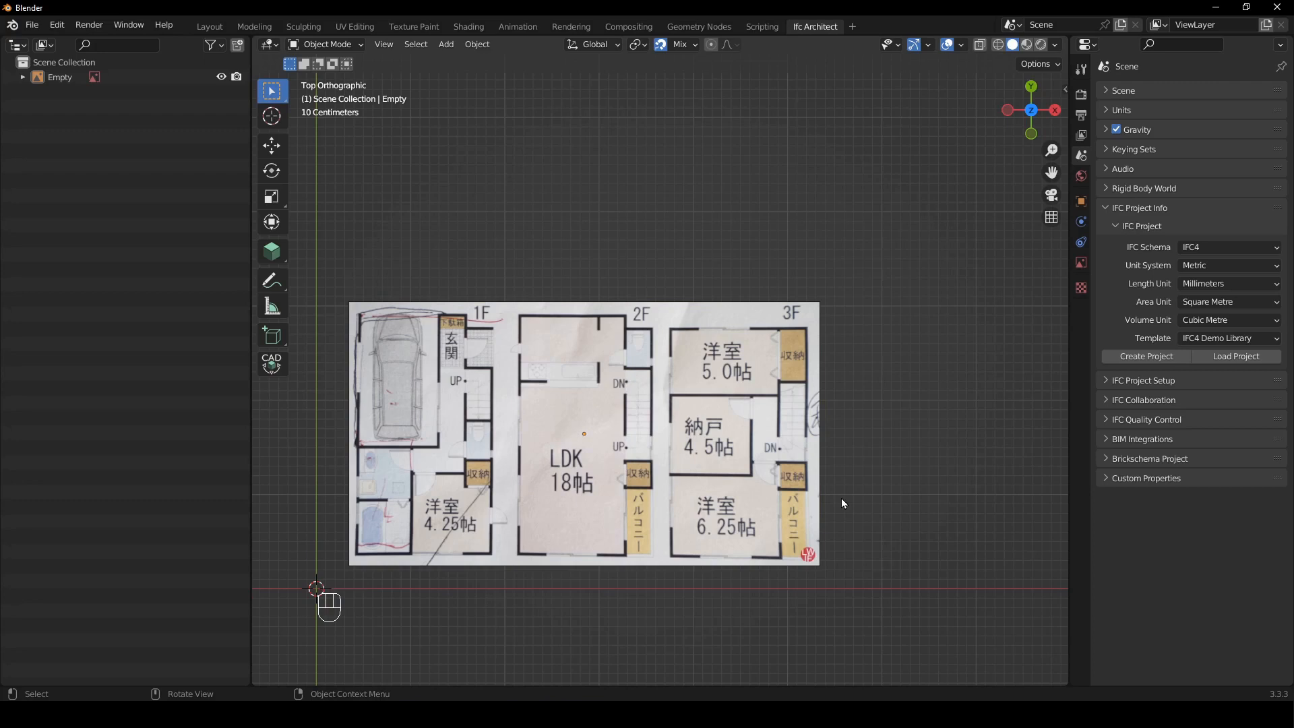
# - Trace the floor plan image to a new Grease Pencil object with the scale set to 0.98
pyautogui.click(608, 404)
pyautogui.click(492, 243)
pyautogui.click(514, 364)
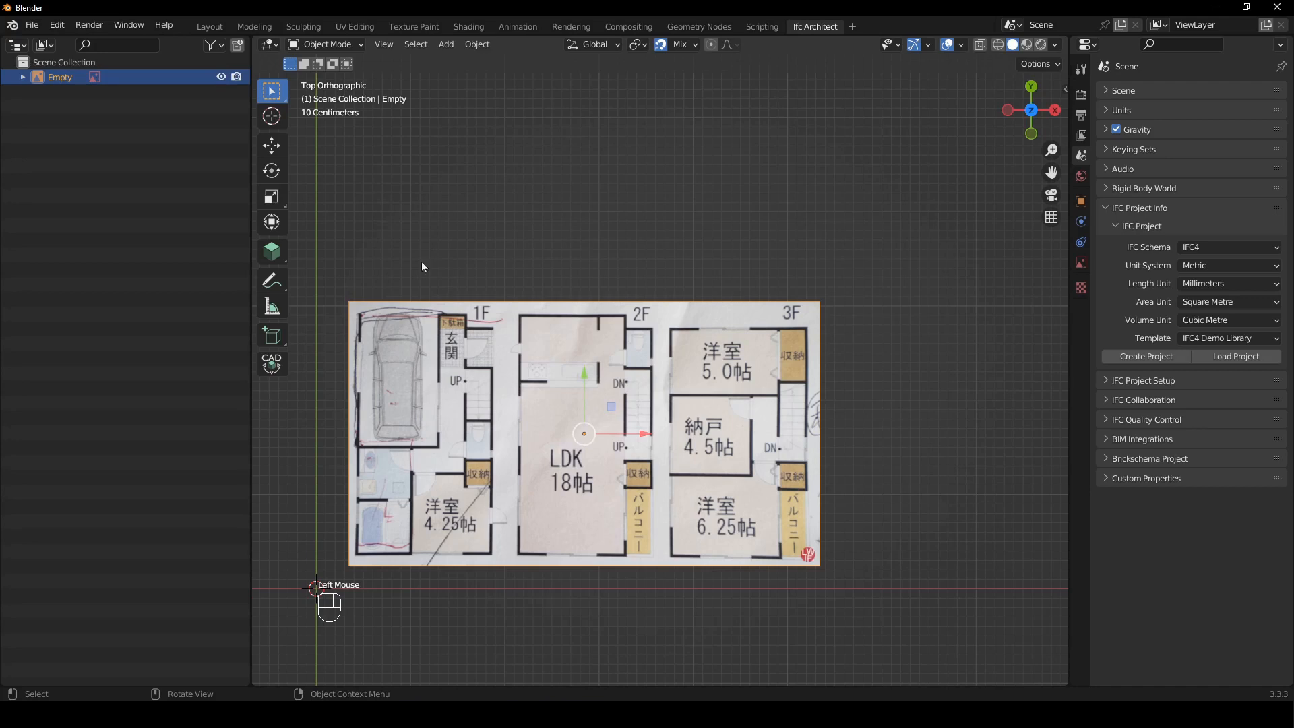
pyautogui.rightClick(593, 329)
pyautogui.click(572, 347)
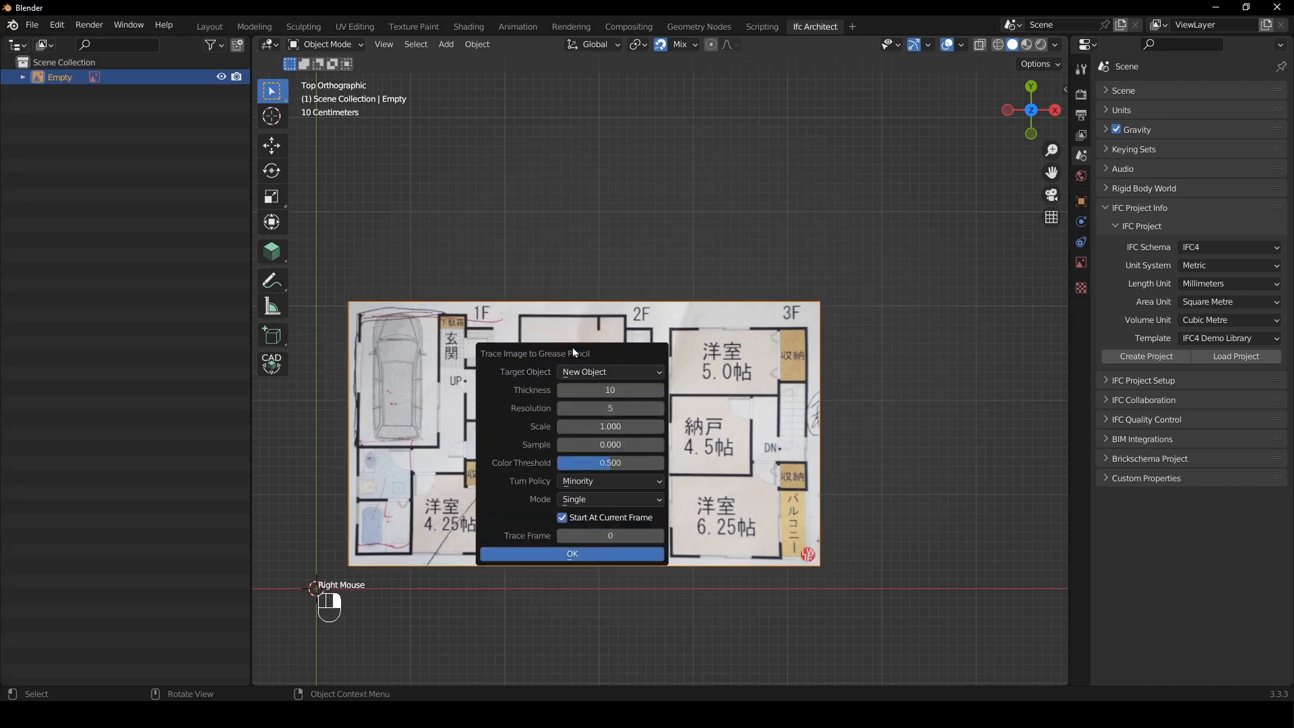
pyautogui.click(596, 426)
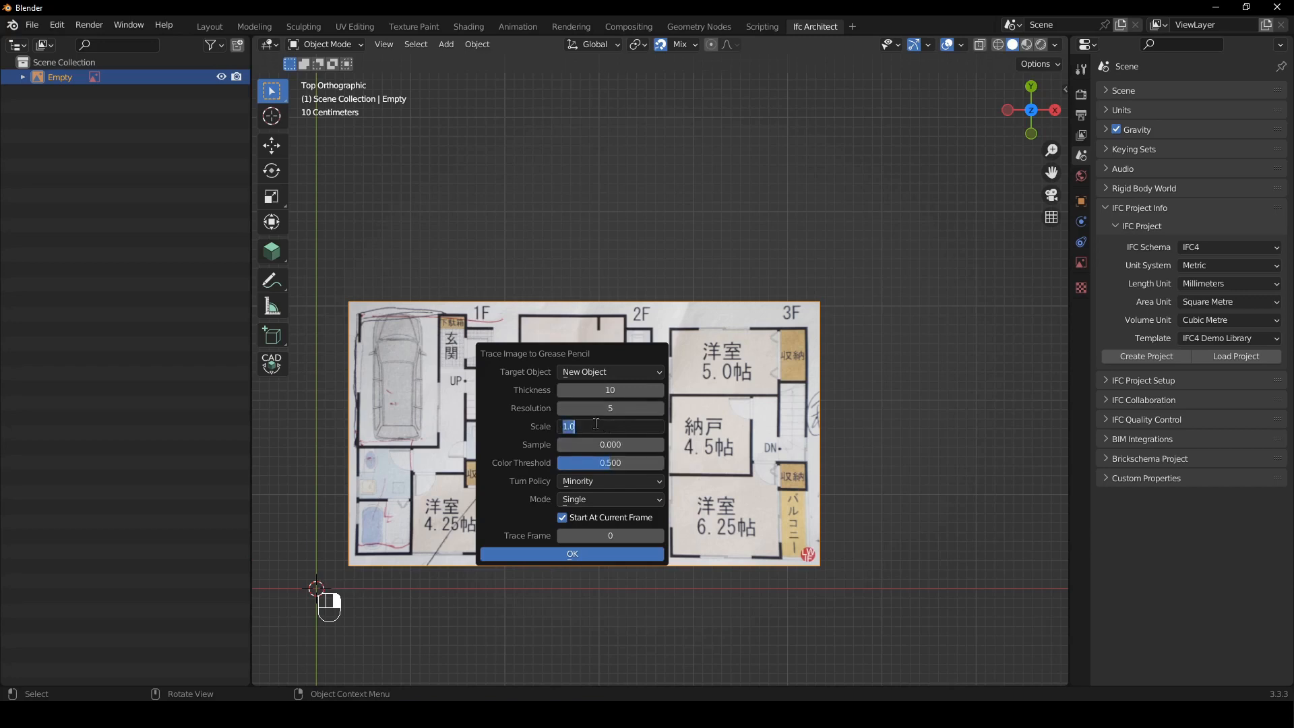
pyautogui.write('.98')
pyautogui.click(583, 554)
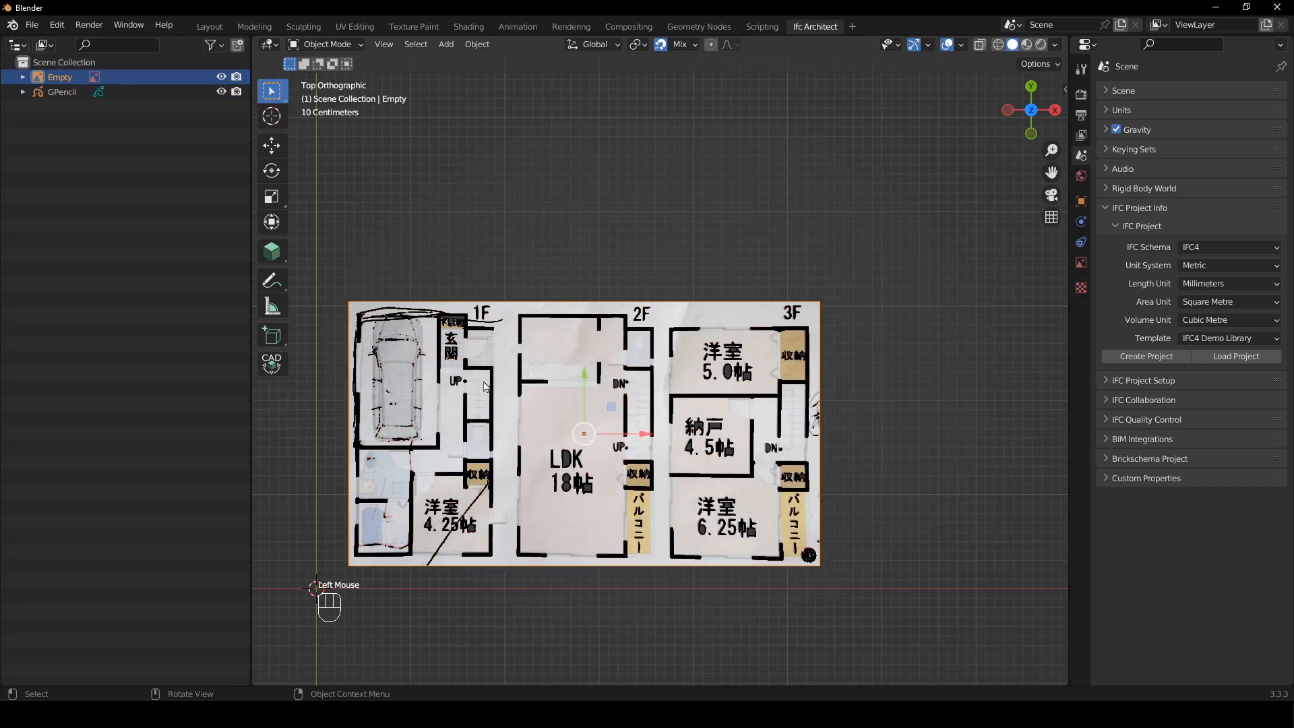
# - Hide the floor plan image temporarily to inspect the traced linework on its own, and show the image again
pyautogui.click(221, 76)
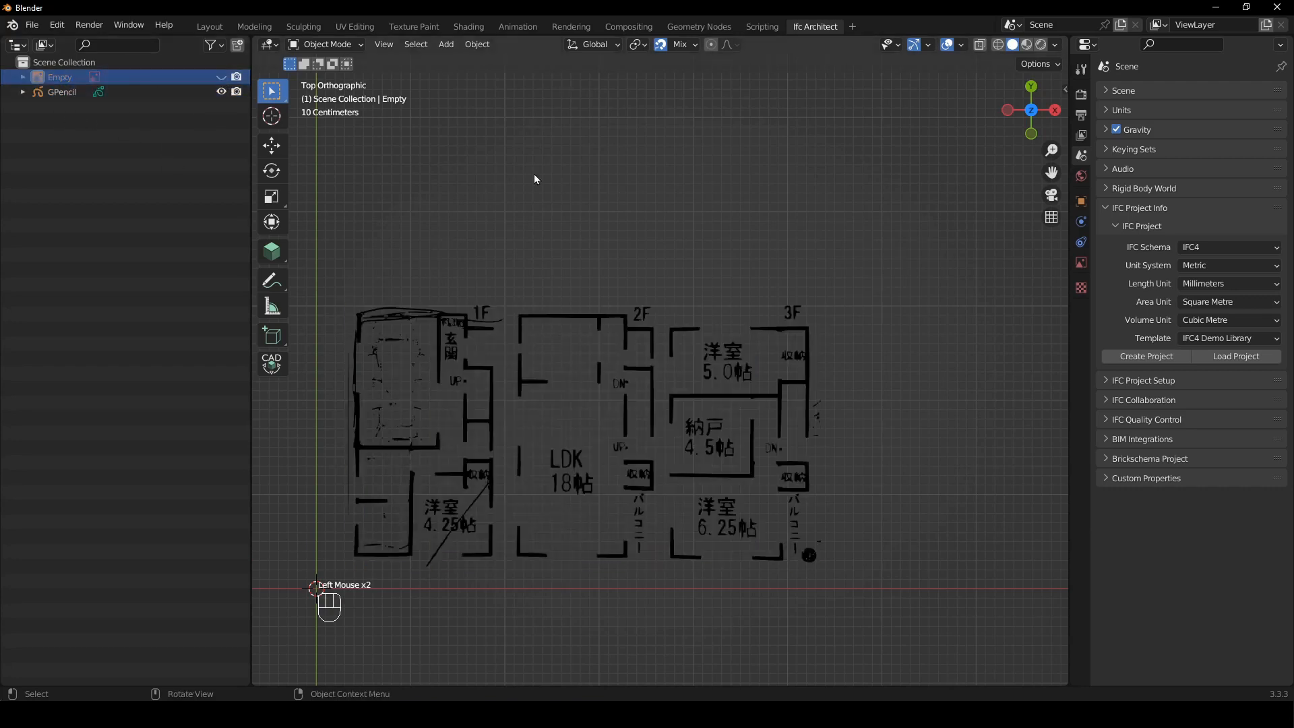
pyautogui.click(566, 318)
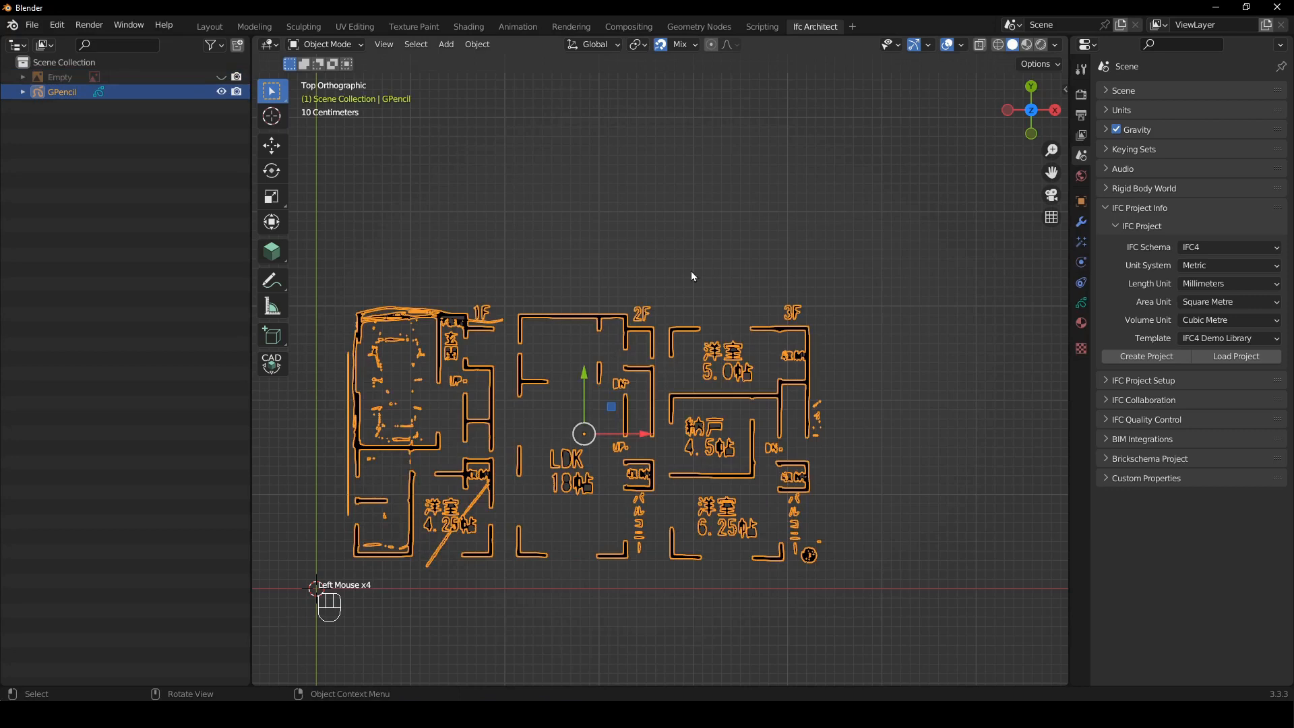
pyautogui.click(529, 229)
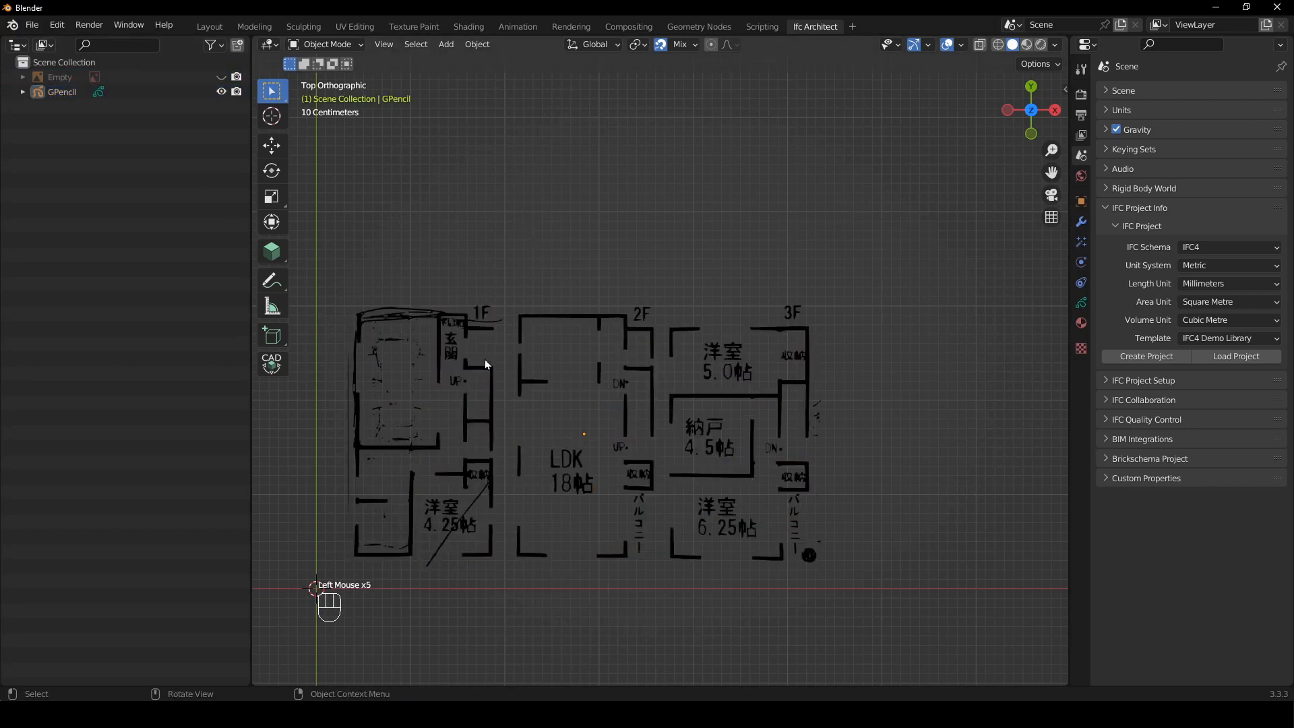
pyautogui.click(221, 76)
# - Move the traced Grease Pencil drawing below the floor plan image
pyautogui.keyDown('shift'); pyautogui.moveTo(374, 310); pyautogui.dragTo(439, 266, button='middle'); pyautogui.keyUp('shift')
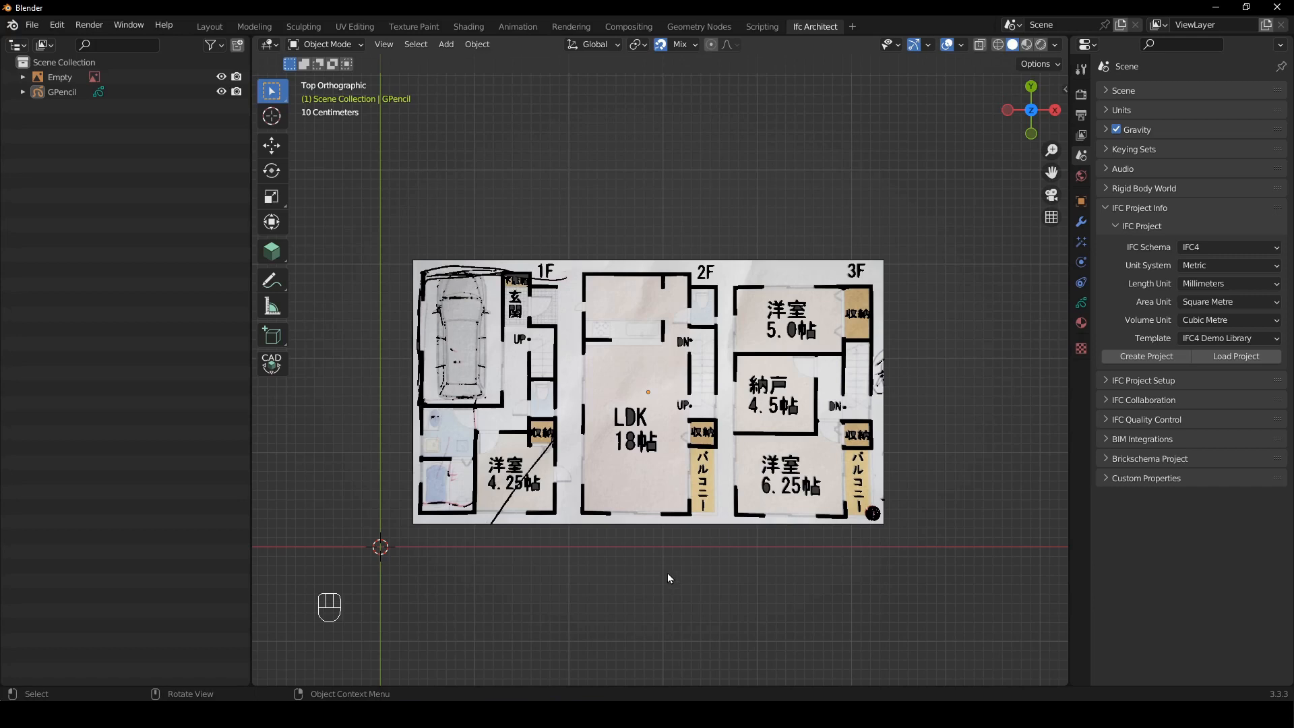
pyautogui.keyDown('shift'); pyautogui.moveTo(641, 565); pyautogui.dragTo(580, 538, button='middle'); pyautogui.keyUp('shift')
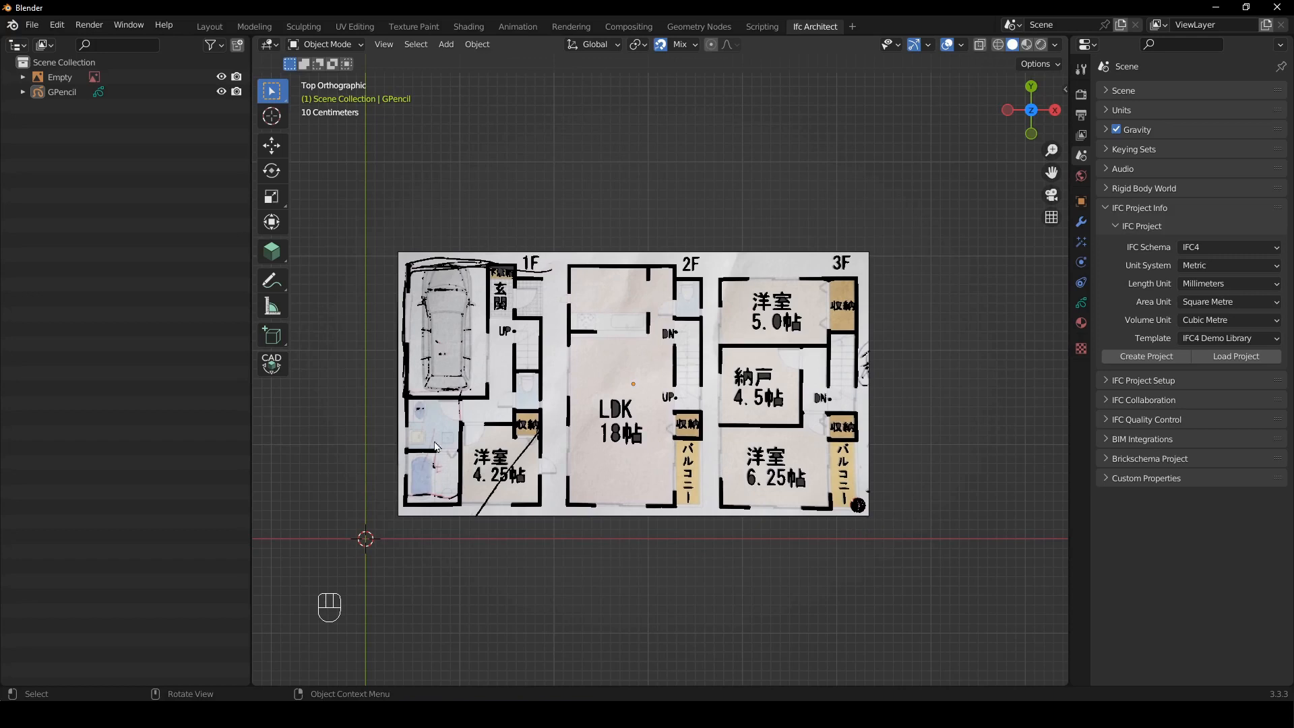
pyautogui.keyDown('shift'); pyautogui.moveTo(432, 445); pyautogui.dragTo(472, 365, button='middle'); pyautogui.keyUp('shift')
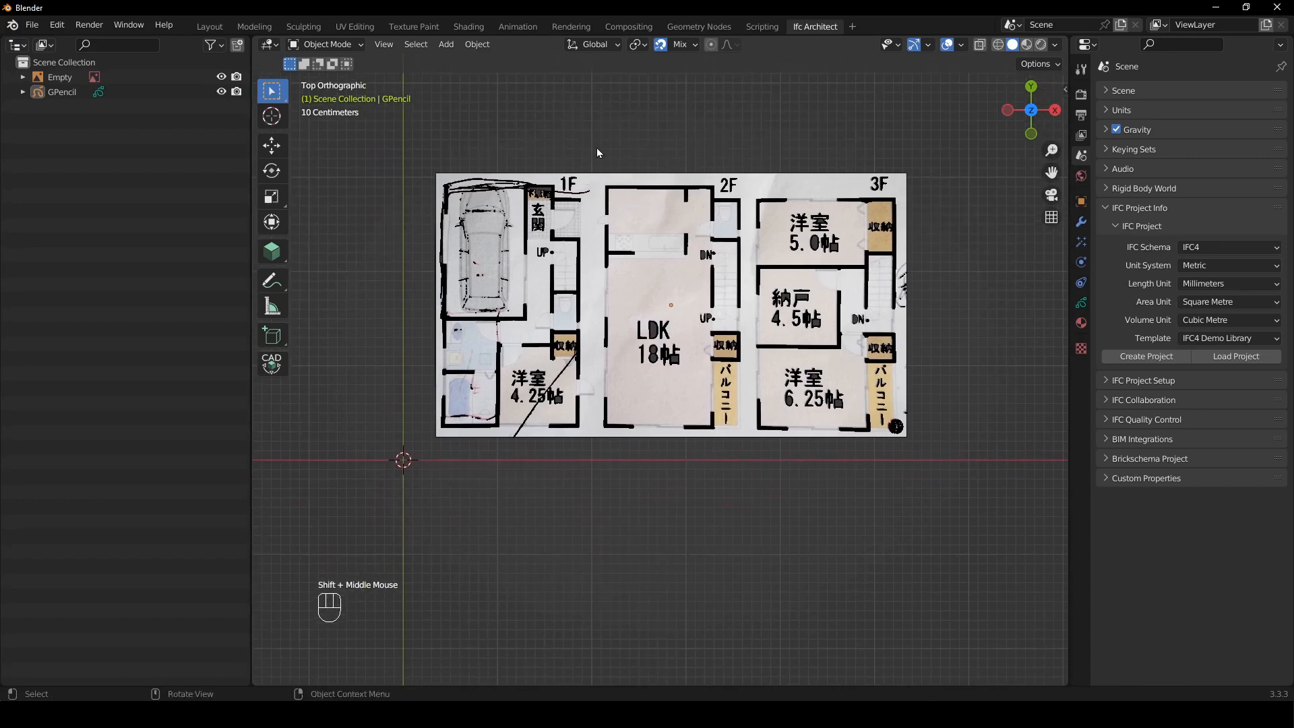
pyautogui.click(570, 204)
pyautogui.keyDown('shift'); pyautogui.moveTo(579, 293); pyautogui.dragTo(597, 209, button='middle'); pyautogui.keyUp('shift')
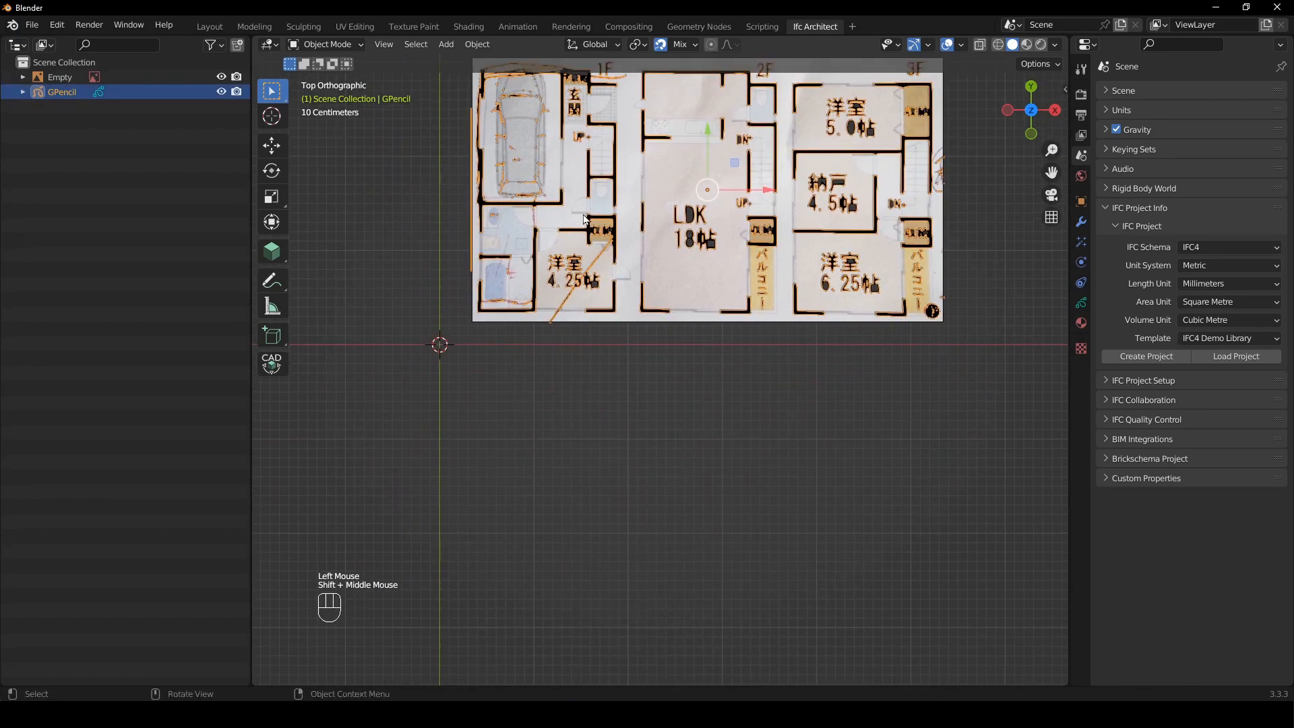
pyautogui.scroll(2, 506, 241)
pyautogui.keyDown('shift'); pyautogui.moveTo(603, 330); pyautogui.dragTo(612, 337, button='middle'); pyautogui.keyUp('shift')
pyautogui.press('g')
pyautogui.click(501, 645)
pyautogui.scroll(4, 426, 476)
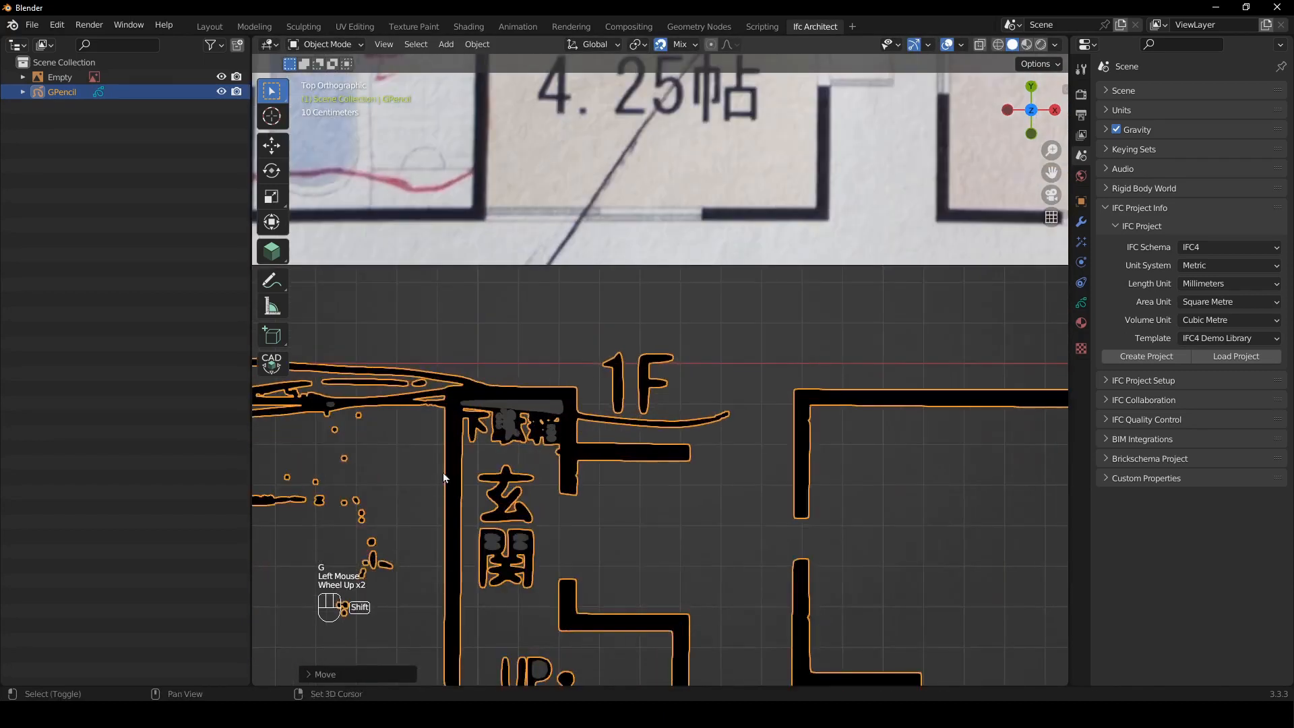
# - Align the upper-left wall corner of the traced 1F plan with the world origin
pyautogui.keyDown('shift'); pyautogui.moveTo(426, 476); pyautogui.dragTo(650, 461, button='middle'); pyautogui.keyUp('shift')
pyautogui.press('g')
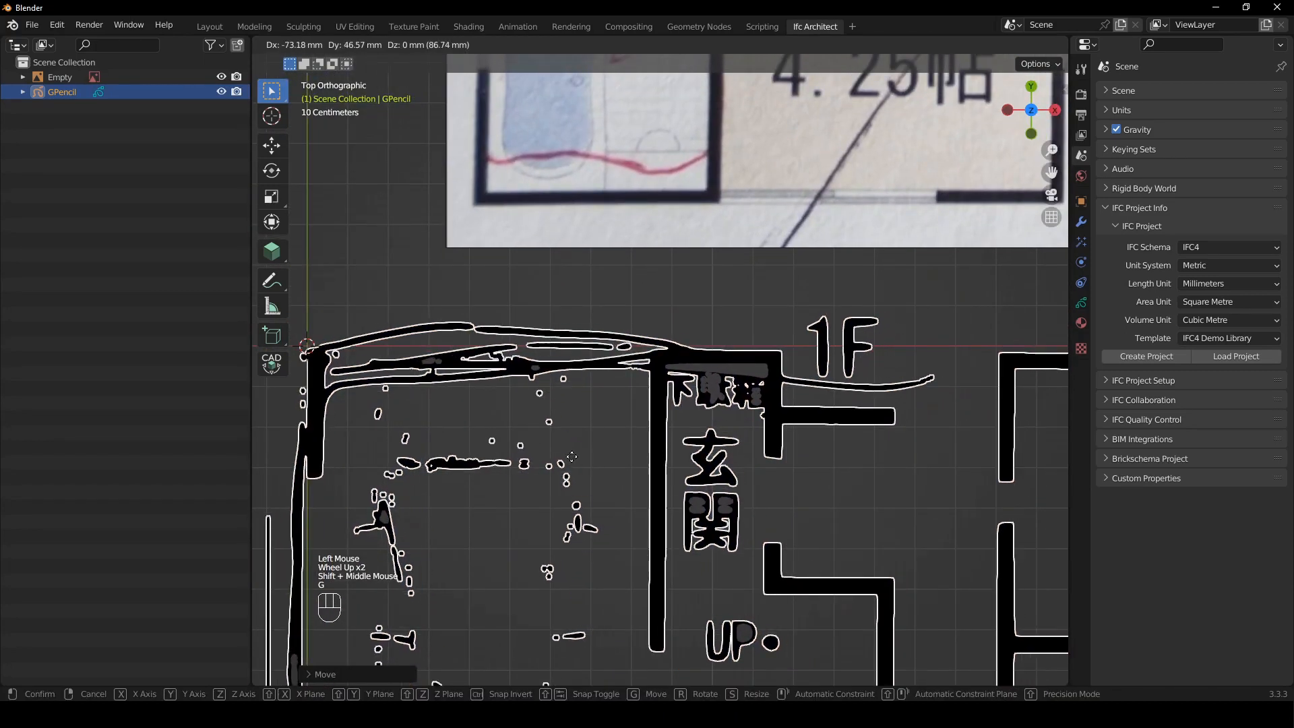
pyautogui.click(518, 385)
# - Set the traced drawing's origin to the 3D cursor and deselect the drawing
pyautogui.scroll(-2, 516, 379)
pyautogui.keyDown('shift'); pyautogui.moveTo(515, 432); pyautogui.dragTo(513, 307, button='middle'); pyautogui.keyUp('shift')
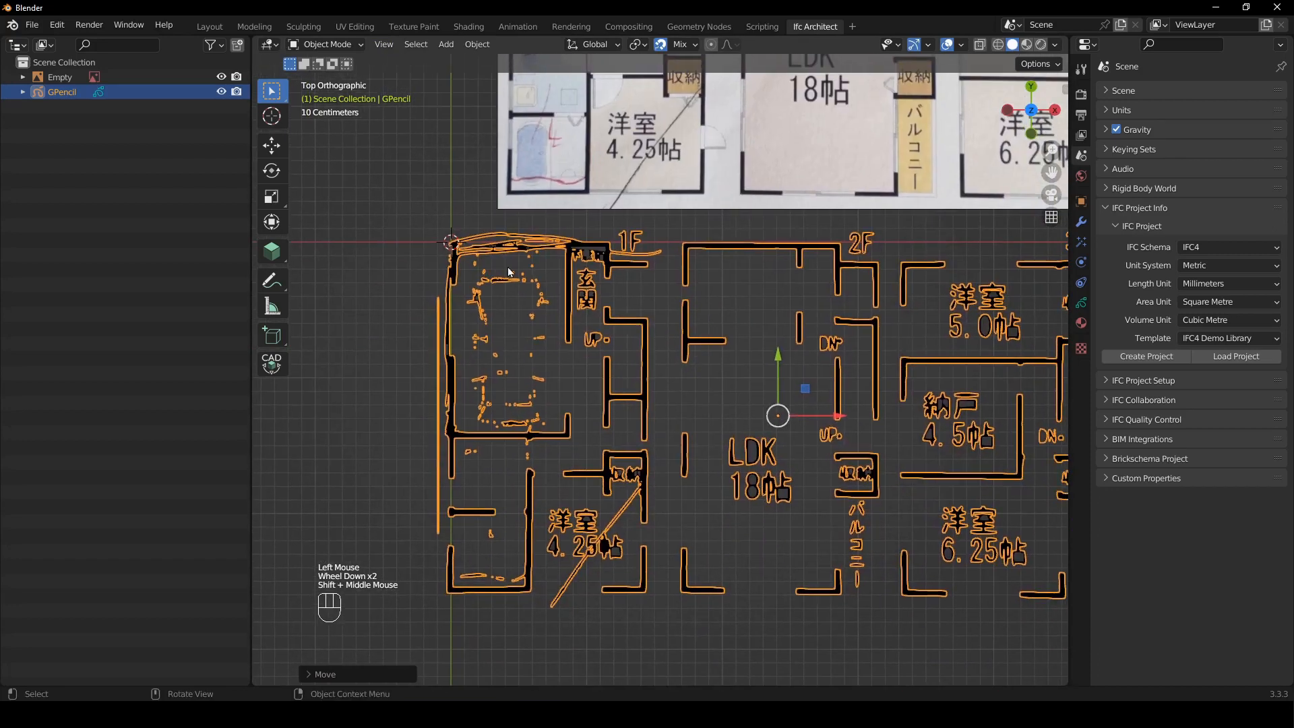
pyautogui.rightClick(513, 306)
pyautogui.moveTo(515, 270)
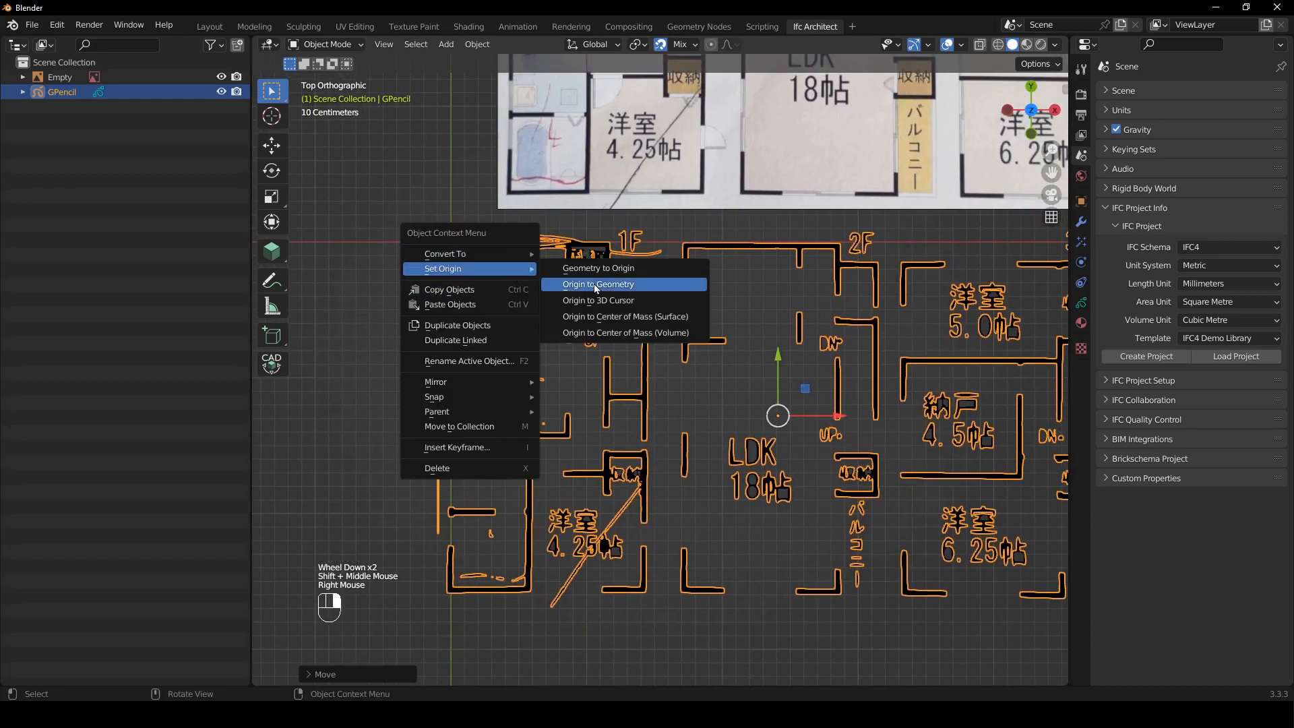
pyautogui.click(600, 305)
pyautogui.scroll(-2, 475, 317)
pyautogui.keyDown('shift'); pyautogui.moveTo(474, 316); pyautogui.dragTo(484, 362, button='middle'); pyautogui.keyUp('shift')
pyautogui.click(437, 236)
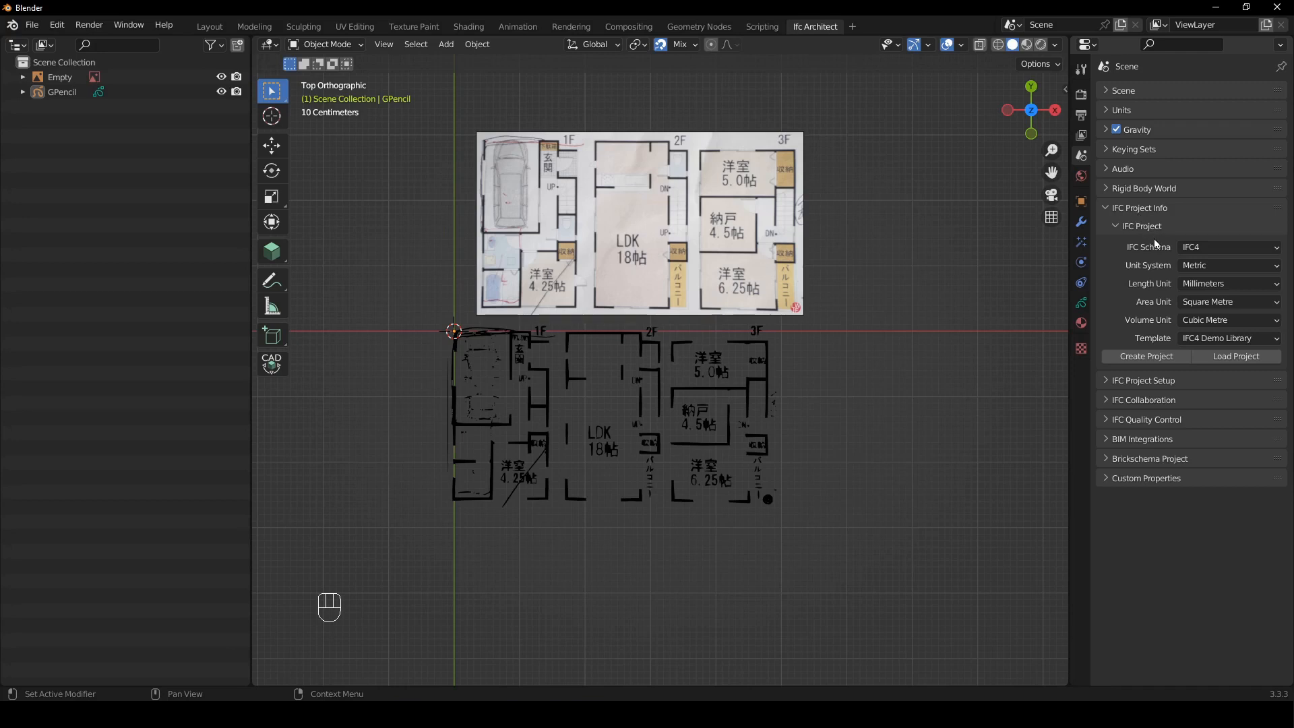
# - Create an IFC project from the IFC4 Demo Library template and make the IfcBuildingStorey/My Storey collection active
pyautogui.click(1251, 333)
pyautogui.click(1242, 338)
pyautogui.click(1151, 356)
pyautogui.click(37, 181)
pyautogui.click(171, 124)
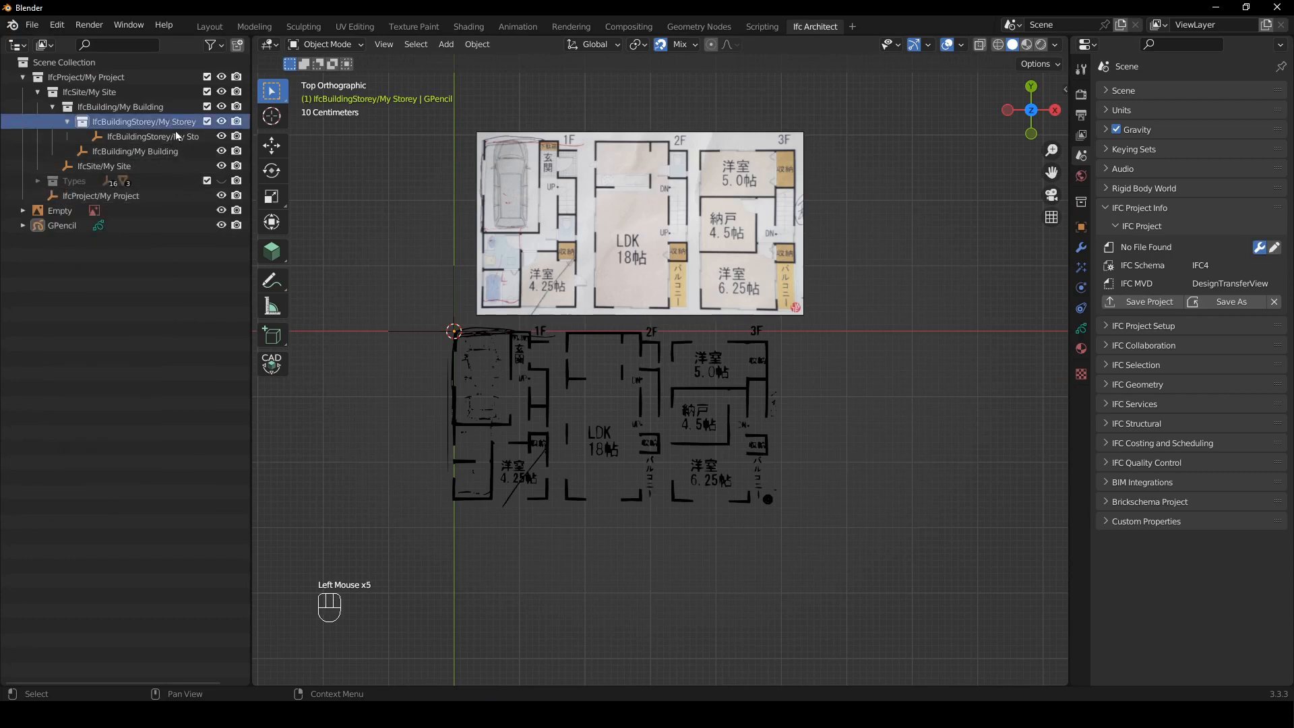
# - Activate the BIM Tool with its settings shown in the viewport and choose IfcWallType as the construction class
pyautogui.scroll(1, 547, 389)
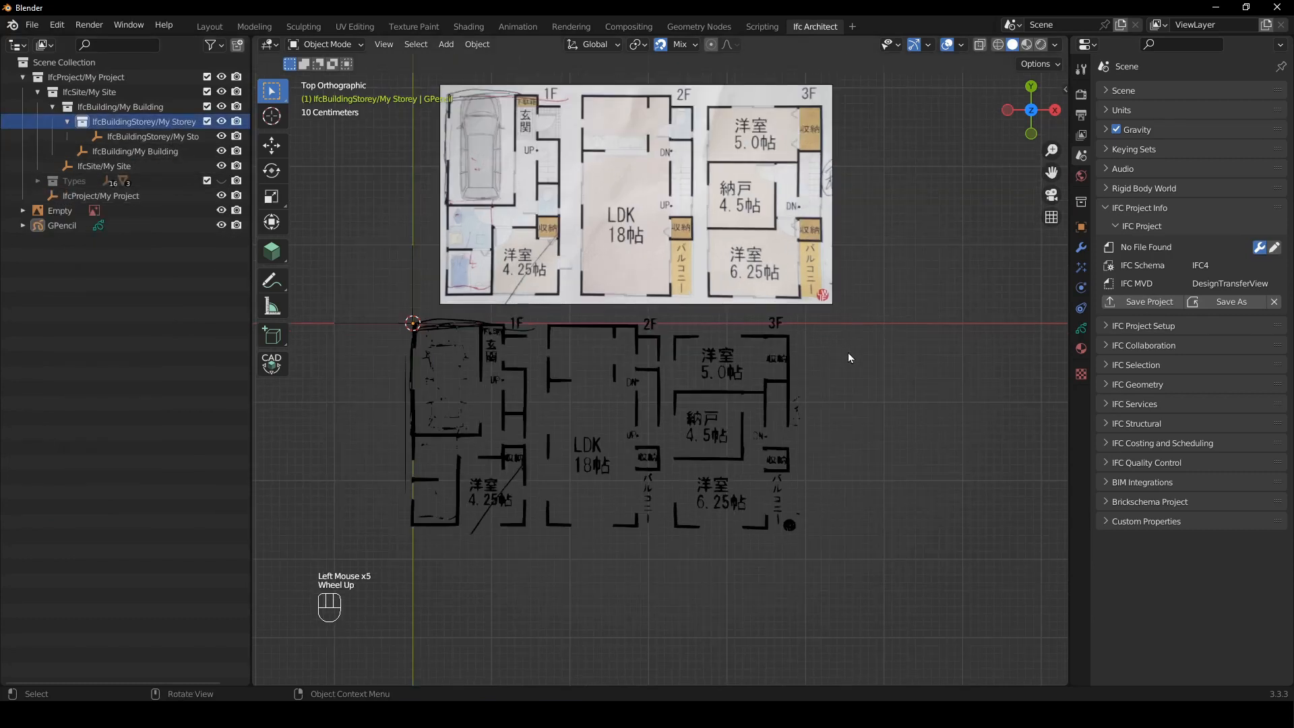
pyautogui.press('n')
pyautogui.click(1058, 127)
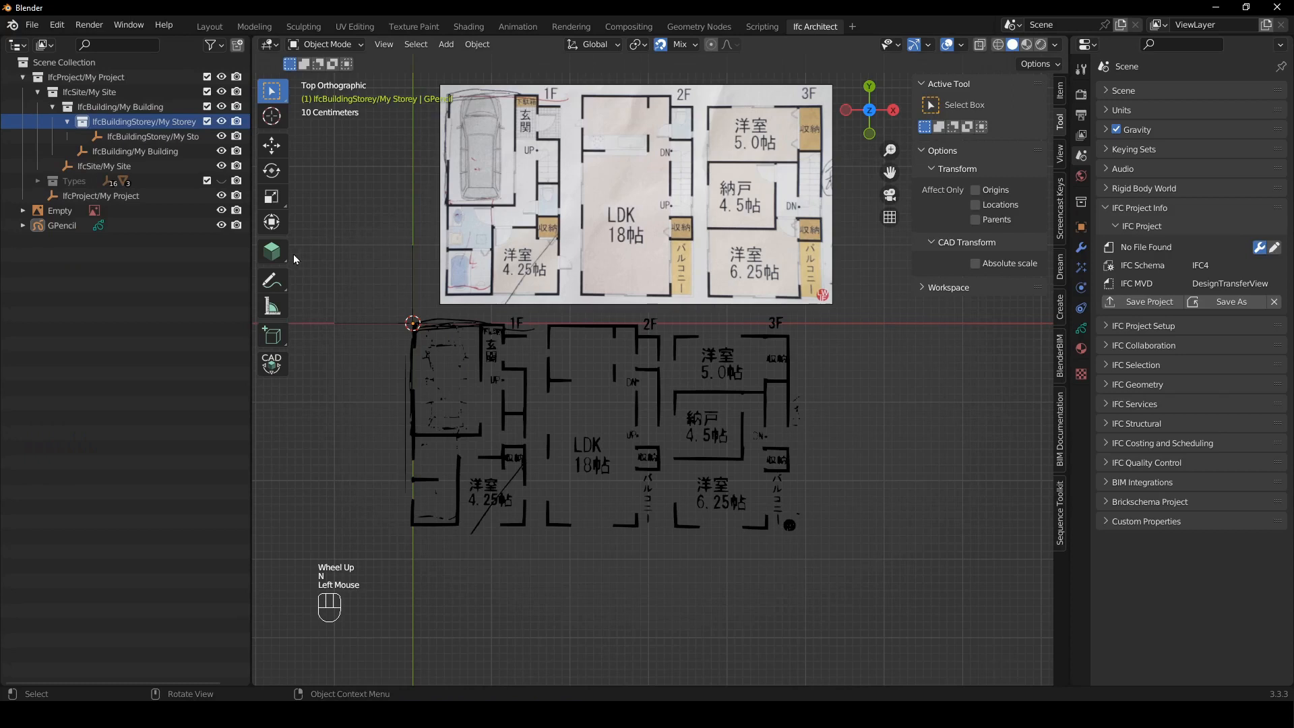
pyautogui.click(272, 252)
pyautogui.click(965, 128)
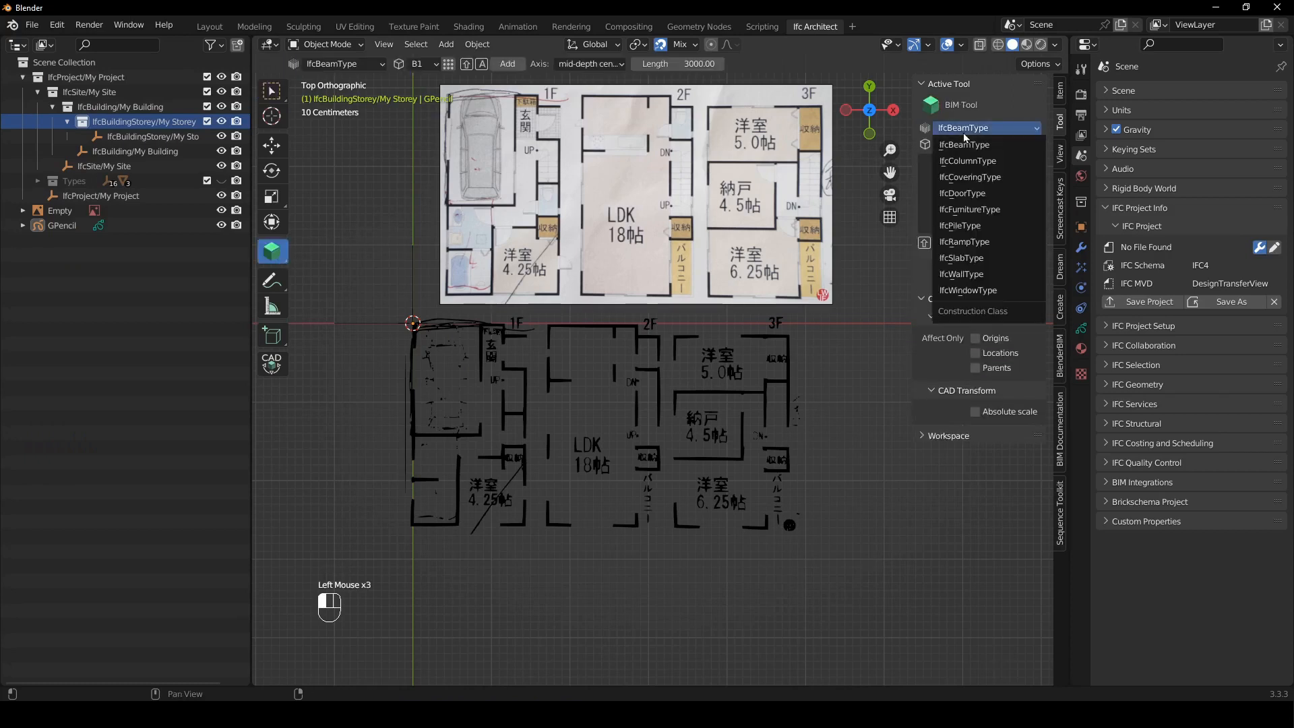
pyautogui.click(964, 273)
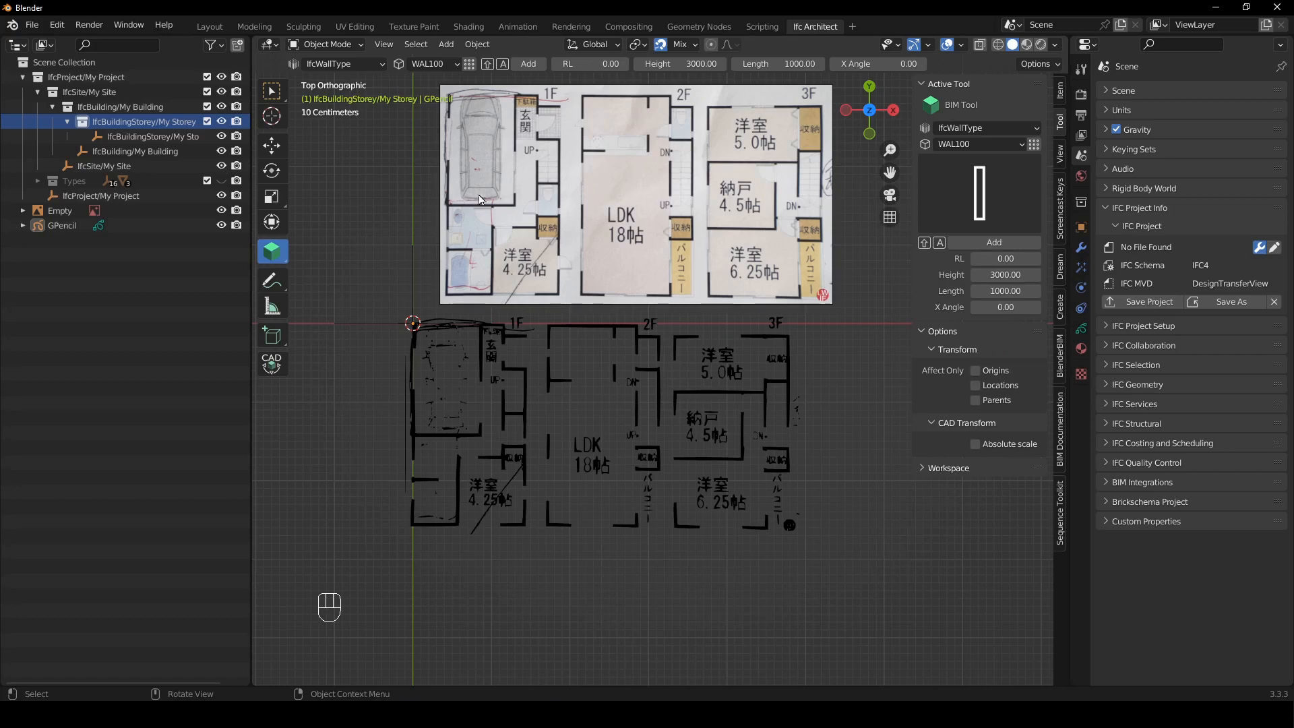
# - Set the wall length to 5000 and add a WAL100 wall at the world origin along the top of the traced plan
pyautogui.keyDown('shift'); pyautogui.moveTo(418, 319); pyautogui.dragTo(564, 311, button='middle'); pyautogui.keyUp('shift')
pyautogui.scroll(3, 476, 283)
pyautogui.click(768, 65)
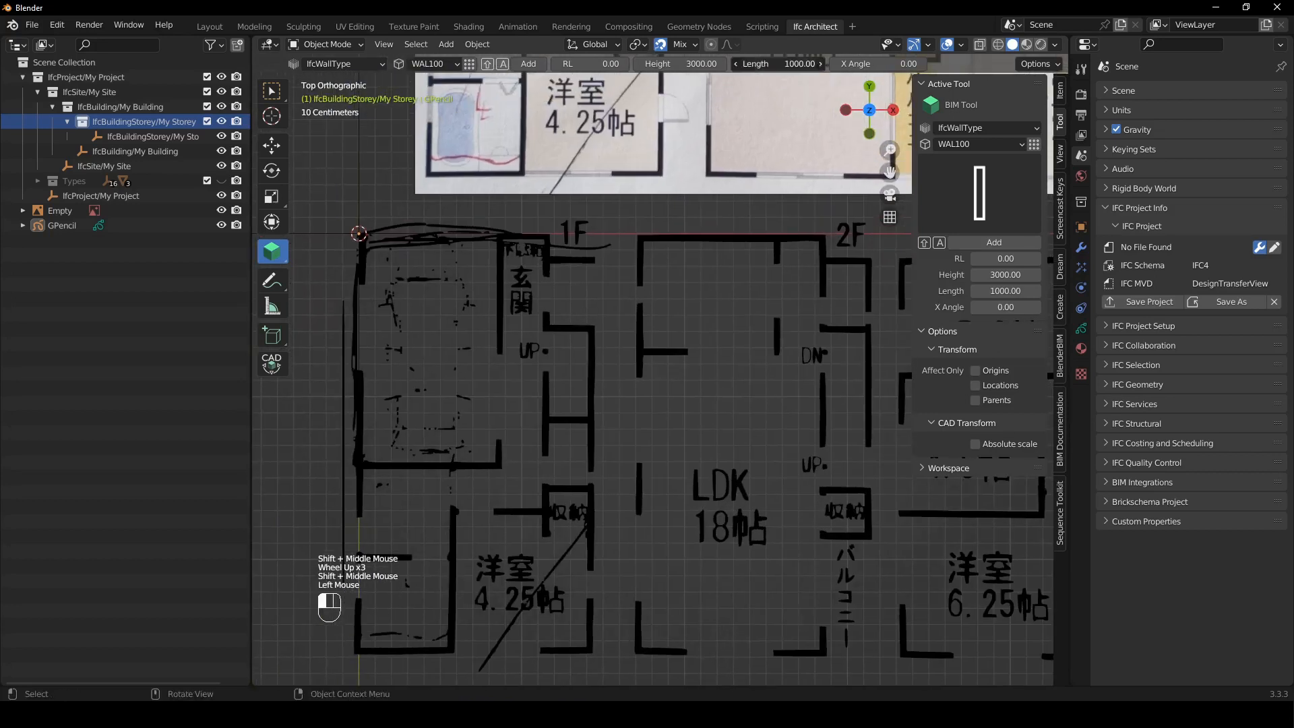
pyautogui.write('5000')
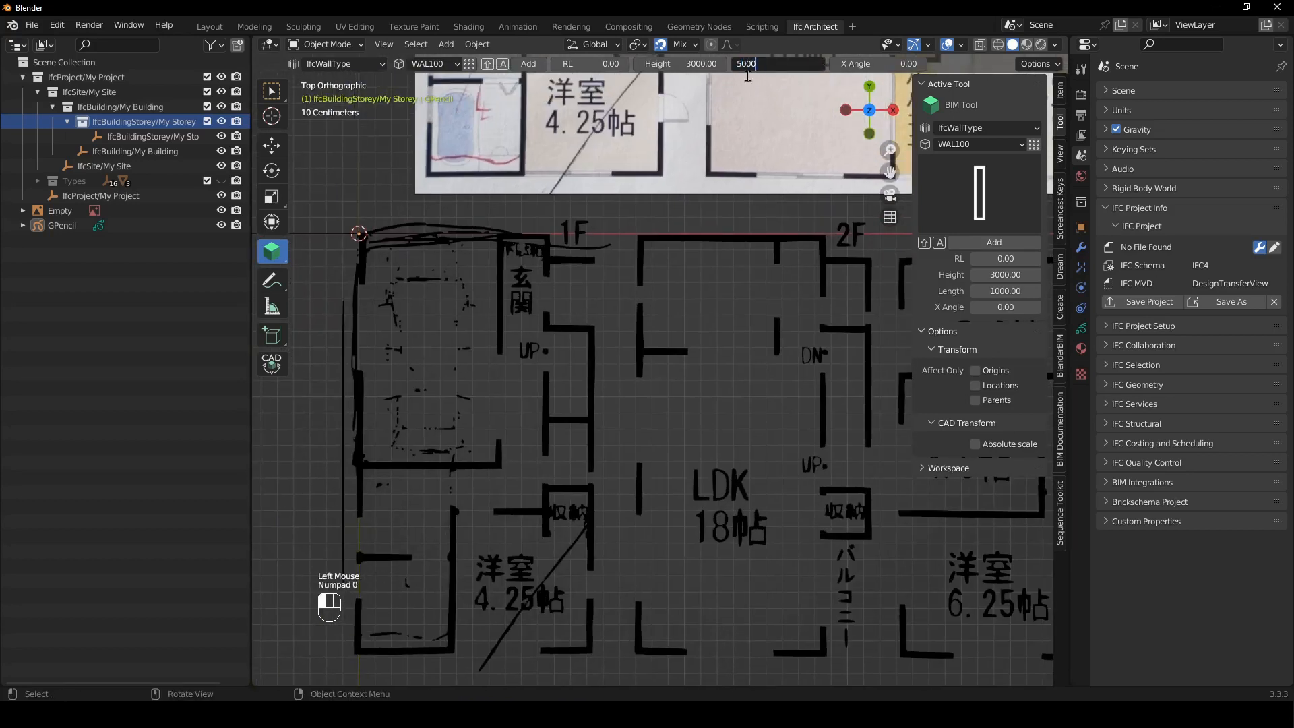
pyautogui.press('Return')
pyautogui.click(378, 190)
pyautogui.hotkey('shift', 'a')
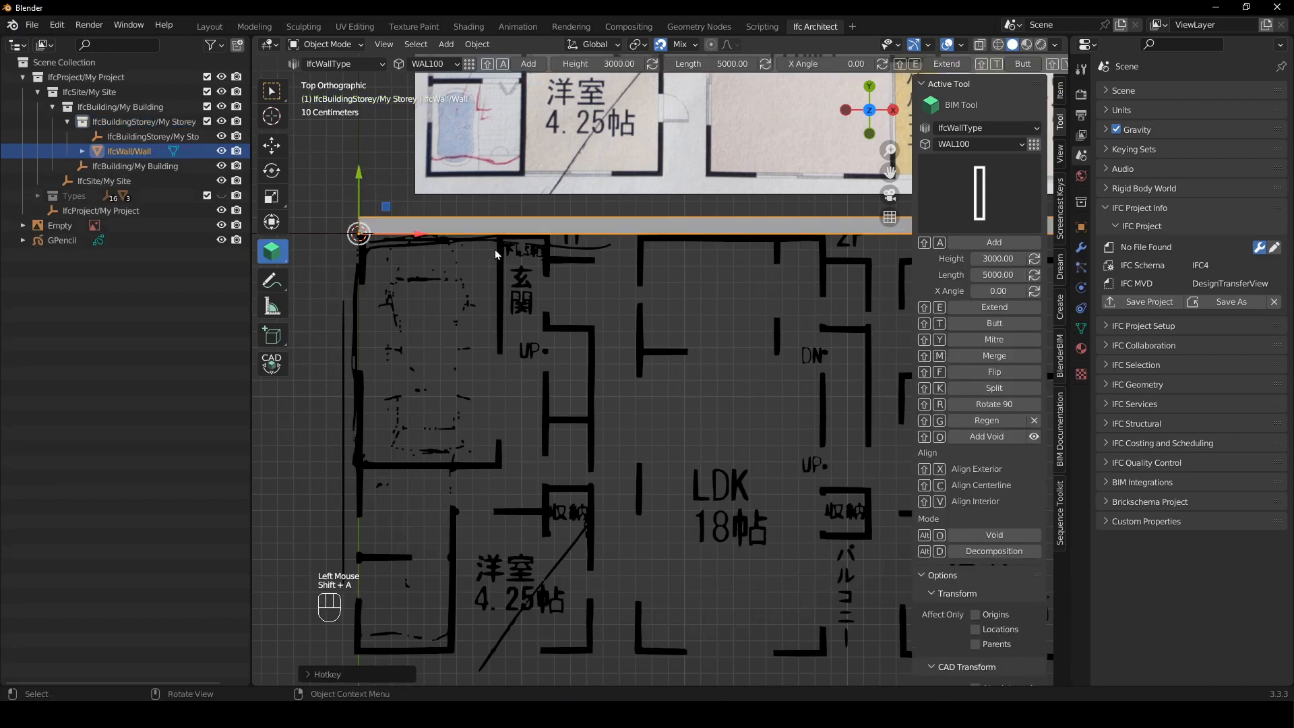
# - Rotate the new 5000 wall 90 degrees three times at the origin so it runs down the plan's left edge
pyautogui.scroll(-3, 495, 249)
pyautogui.keyDown('shift'); pyautogui.moveTo(594, 297); pyautogui.dragTo(471, 288, button='middle'); pyautogui.keyUp('shift')
pyautogui.keyDown('shift'); pyautogui.moveTo(484, 346); pyautogui.dragTo(491, 317, button='middle'); pyautogui.keyUp('shift')
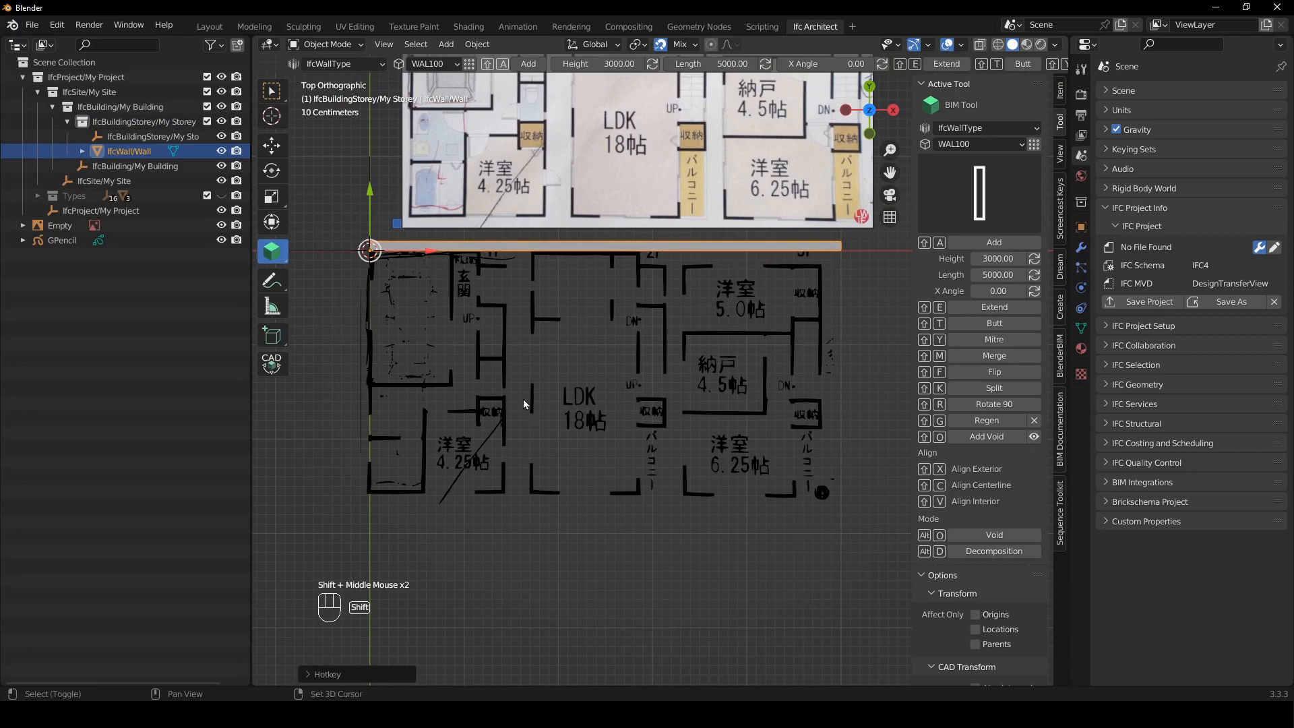
pyautogui.hotkey('shift', 'r')
pyautogui.hotkey('shift', 'r')
pyautogui.hotkey('shift', 'r')
pyautogui.scroll(-2, 467, 367)
pyautogui.keyDown('shift'); pyautogui.moveTo(467, 367); pyautogui.dragTo(465, 350, button='middle'); pyautogui.keyUp('shift')
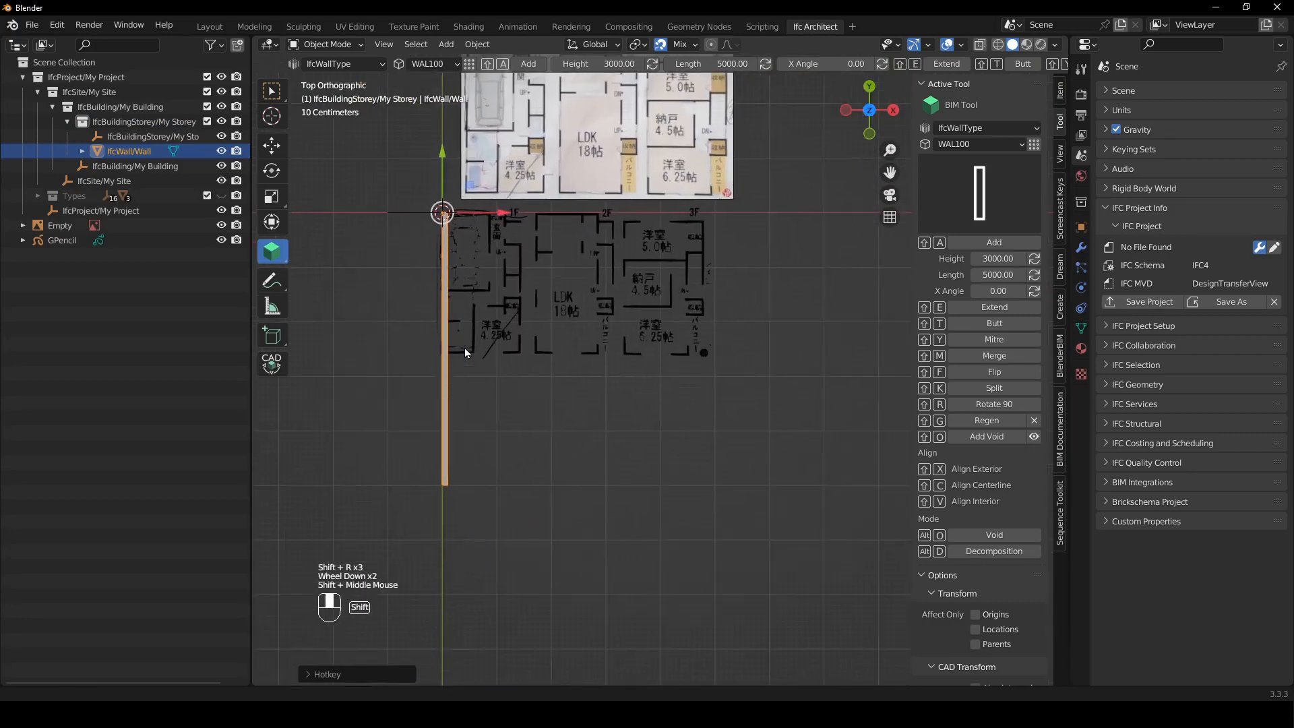
# - Scale the Grease Pencil floor plan drawing up by about 3.6 so its garage side wall matches the 5000 wall
pyautogui.click(506, 301)
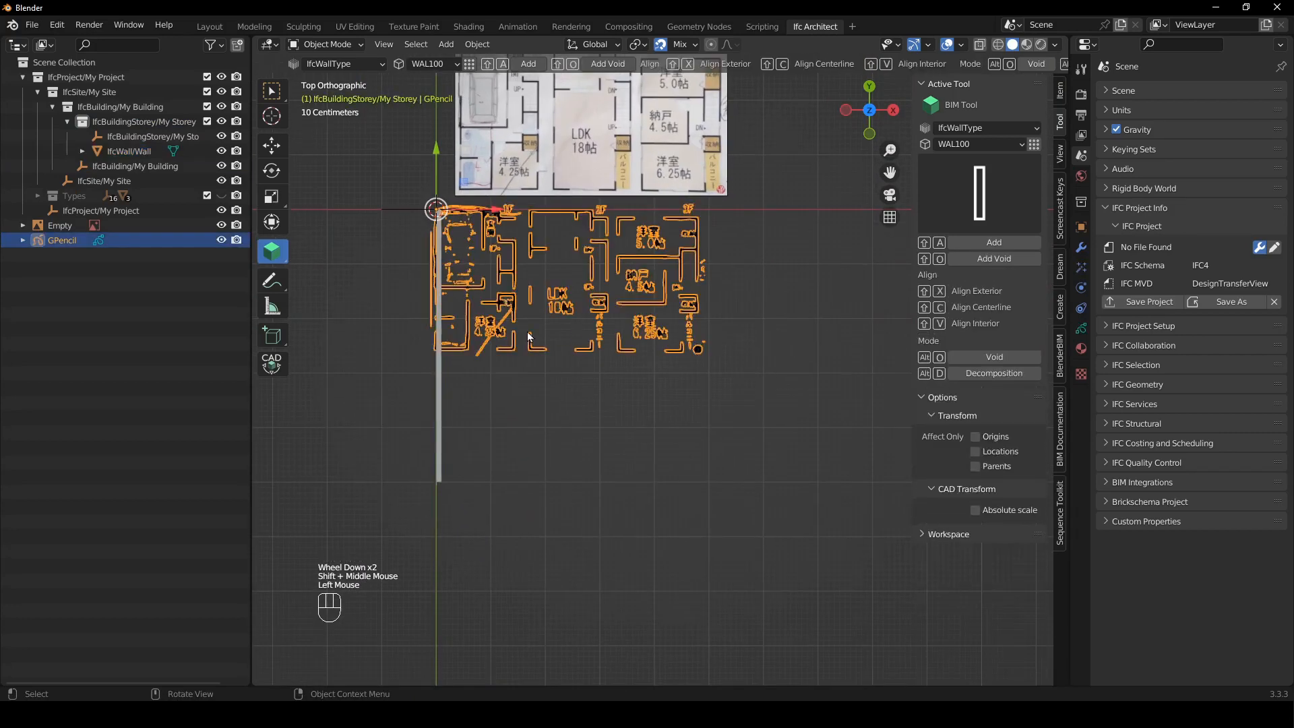
pyautogui.press('s')
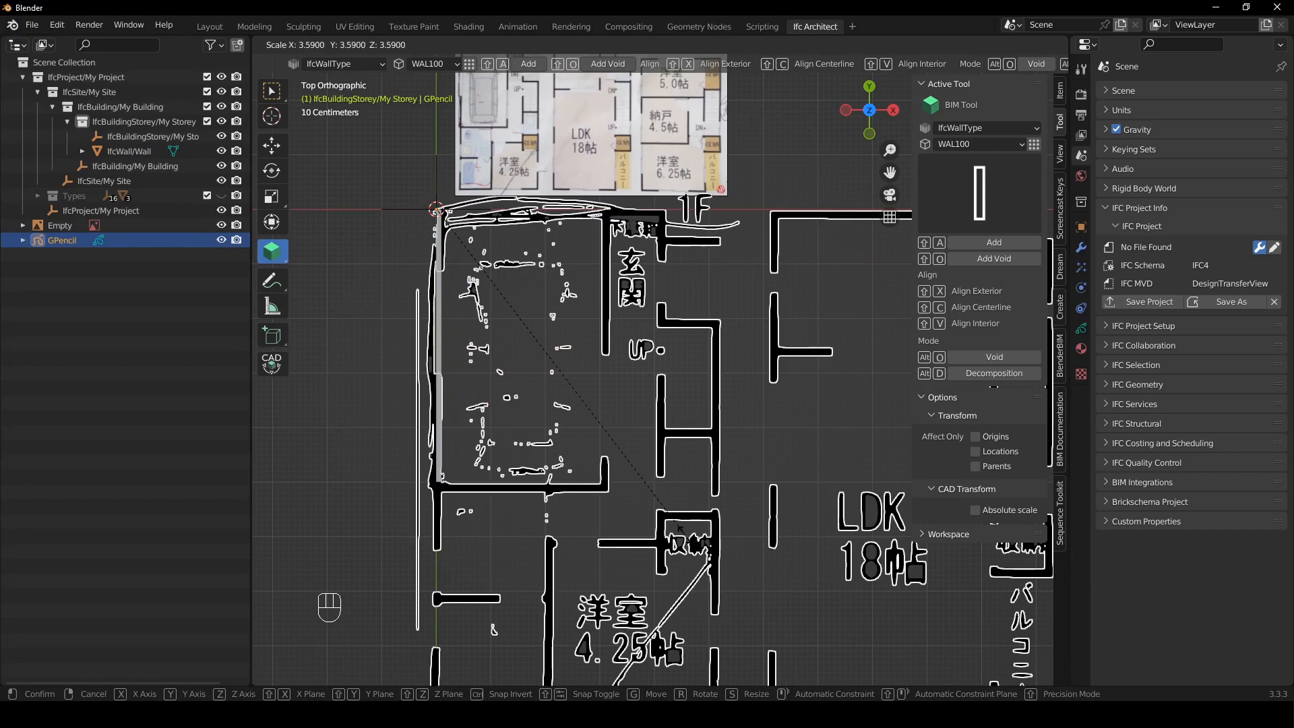
pyautogui.press('Left')
pyautogui.press('Left')
pyautogui.press('Left')
pyautogui.press('KP_3')
pyautogui.press('Return')
# - Duplicate the floor plan reference image and place the copy beside the original
pyautogui.scroll(-2, 481, 368)
pyautogui.keyDown('shift'); pyautogui.scroll(-1, 481, 368); pyautogui.keyUp('shift')
pyautogui.keyDown('shift'); pyautogui.moveTo(481, 368); pyautogui.dragTo(426, 412, button='middle'); pyautogui.keyUp('shift')
pyautogui.click(615, 240)
pyautogui.keyDown('shift'); pyautogui.moveTo(614, 240); pyautogui.dragTo(513, 259, button='middle'); pyautogui.keyUp('shift')
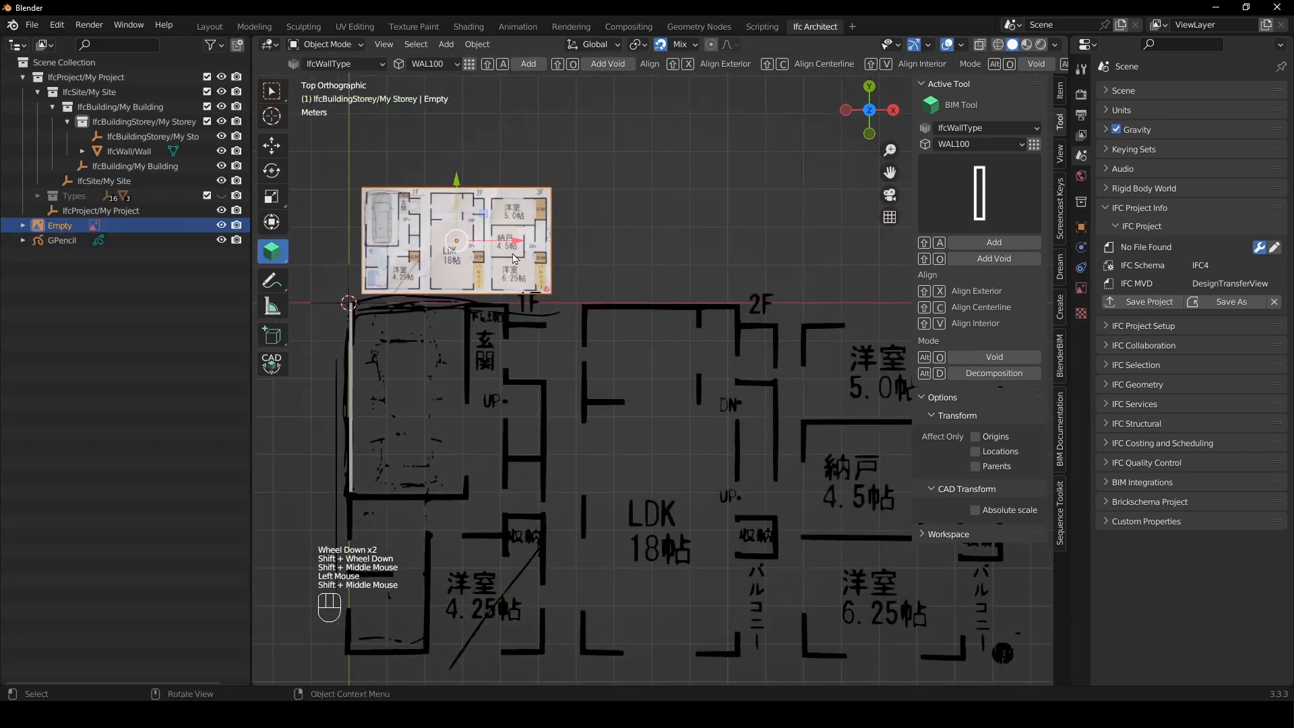
pyautogui.hotkey('shift', 'd')
pyautogui.click(735, 280)
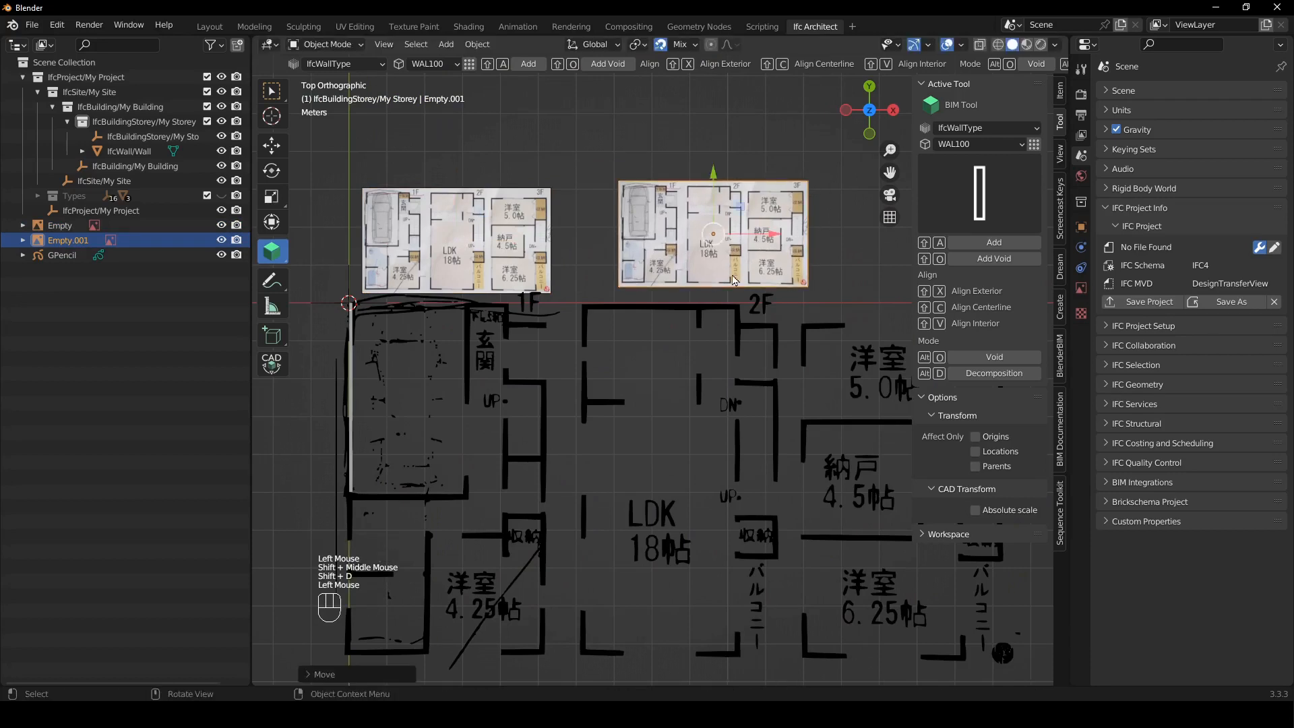
# - Scale the duplicated floor plan image by 3.6 and move it to line up with the Grease Pencil tracing
pyautogui.write('s3.6')
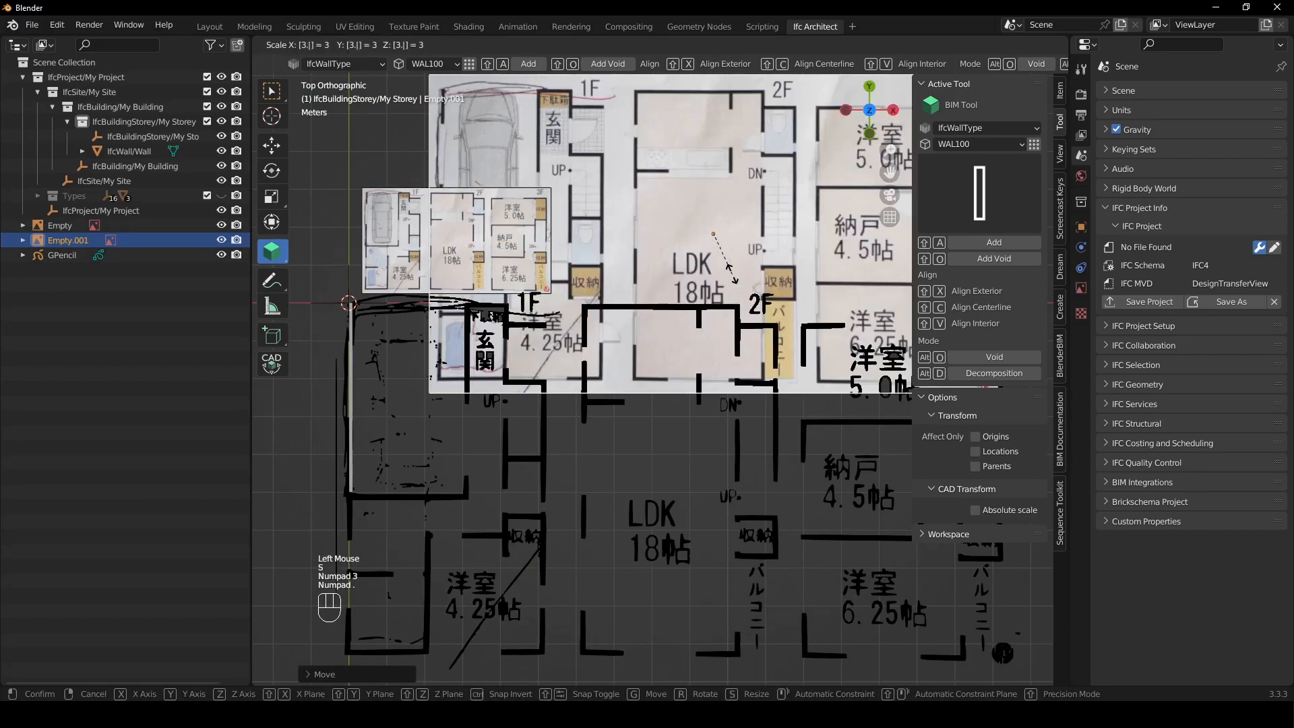
pyautogui.click(678, 249)
pyautogui.press('g')
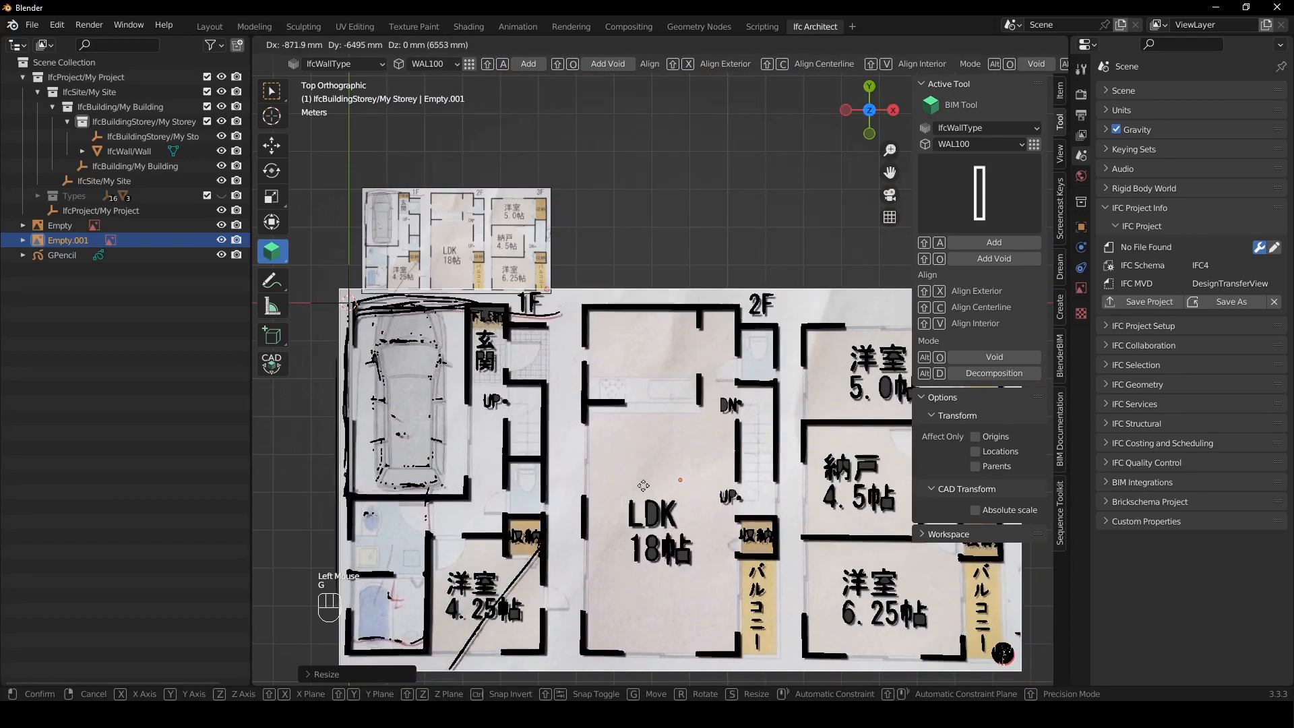
pyautogui.click(641, 487)
pyautogui.keyDown('shift'); pyautogui.moveTo(562, 502); pyautogui.dragTo(602, 425, button='middle'); pyautogui.keyUp('shift')
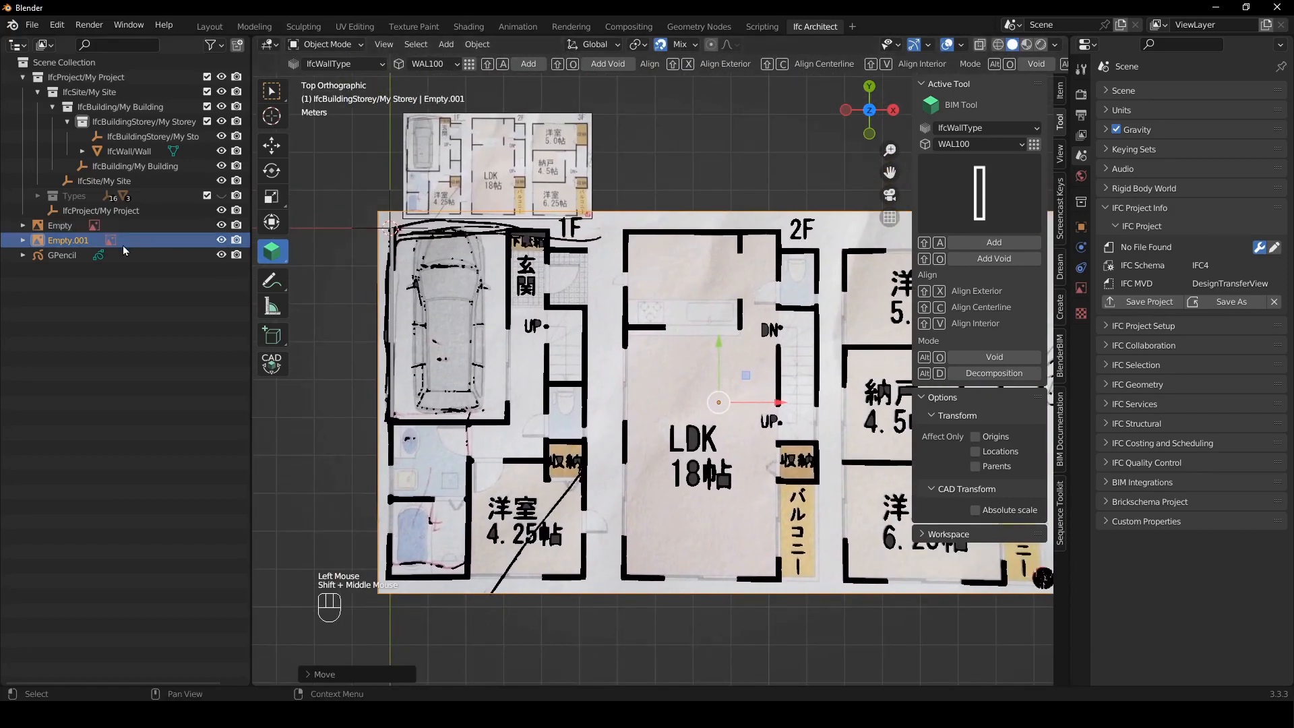
# - Hide the Grease Pencil drawing in the viewport and deselect the floor plan image
pyautogui.click(221, 255)
pyautogui.click(675, 144)
pyautogui.keyDown('shift'); pyautogui.moveTo(395, 369); pyautogui.dragTo(513, 283, button='middle'); pyautogui.keyUp('shift')
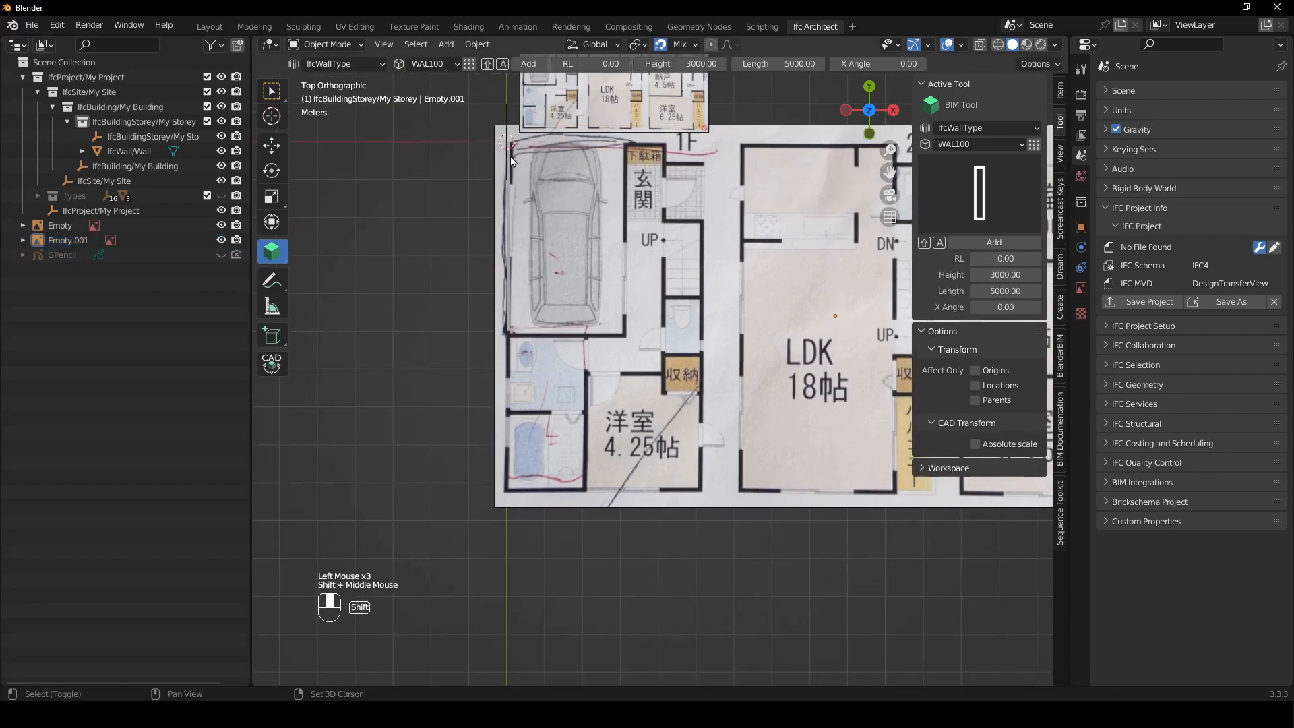
# - Select the garage's outer side wall and place the 3D cursor at its lower end
pyautogui.click(510, 283)
pyautogui.scroll(4, 459, 349)
pyautogui.keyDown('shift'); pyautogui.moveTo(459, 349); pyautogui.dragTo(349, 288, button='right'); pyautogui.keyUp('shift')
pyautogui.keyDown('shift'); pyautogui.moveTo(458, 295); pyautogui.dragTo(500, 270, button='middle'); pyautogui.keyUp('shift')
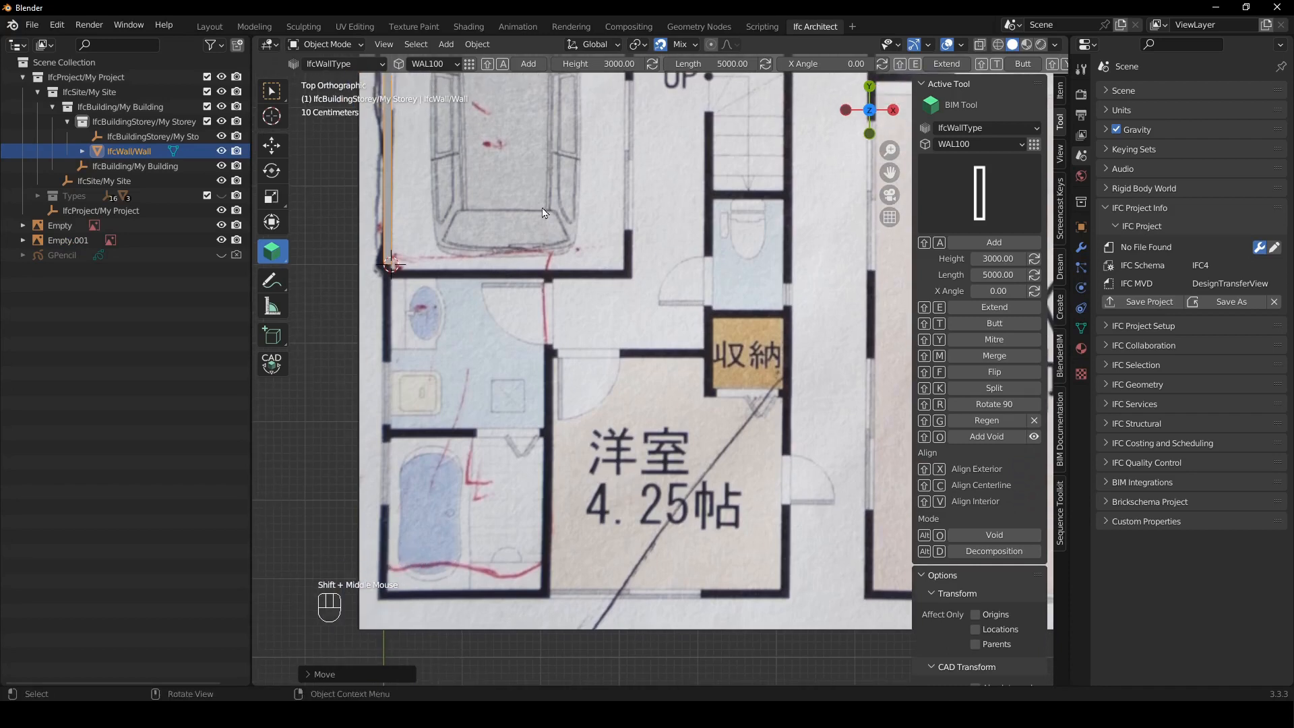
pyautogui.keyDown('shift'); pyautogui.moveTo(508, 264); pyautogui.dragTo(495, 281, button='middle'); pyautogui.keyUp('shift')
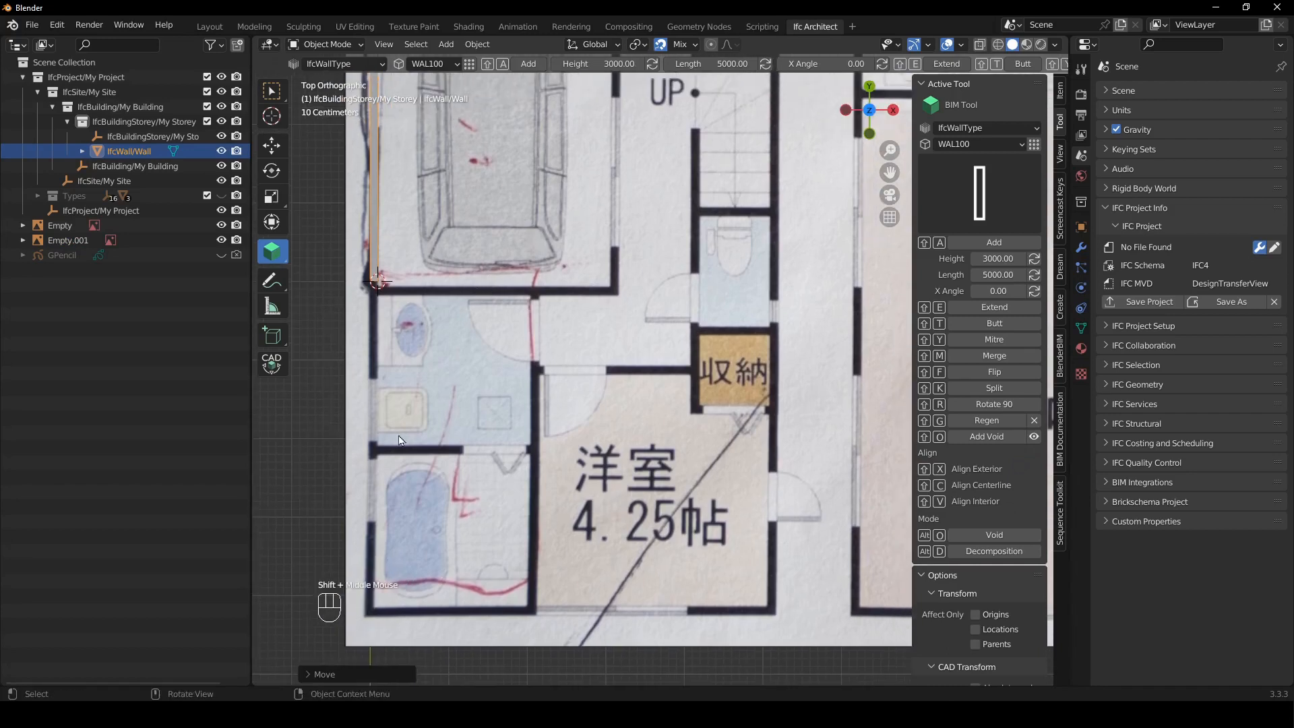
pyautogui.scroll(-2, 702, 244)
pyautogui.keyDown('shift'); pyautogui.moveTo(703, 244); pyautogui.dragTo(653, 315, button='middle'); pyautogui.keyUp('shift')
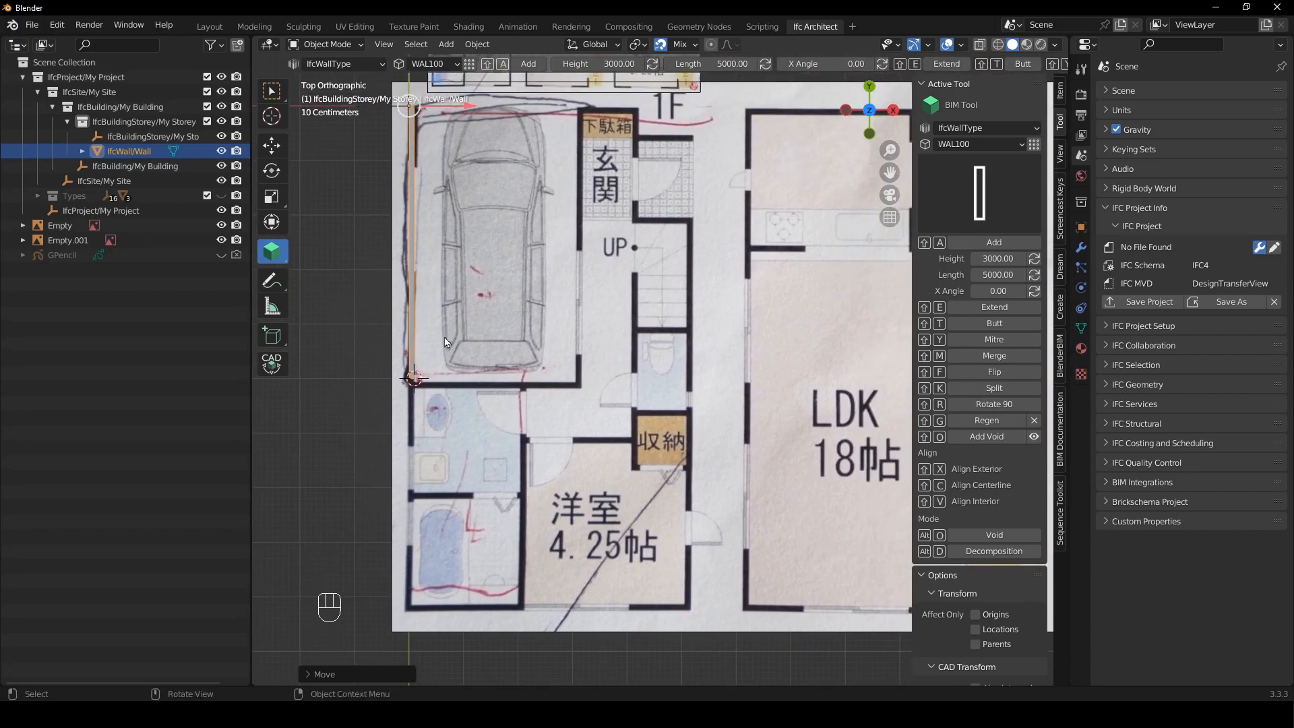
# - Add a WAL100 wall at the 3D cursor, rotate it to continue downward past the washroom, and set its length to 2000
pyautogui.hotkey('shift', 'a')
pyautogui.hotkey('shift', 'r')
pyautogui.hotkey('shift', 'r')
pyautogui.hotkey('shift', 'r')
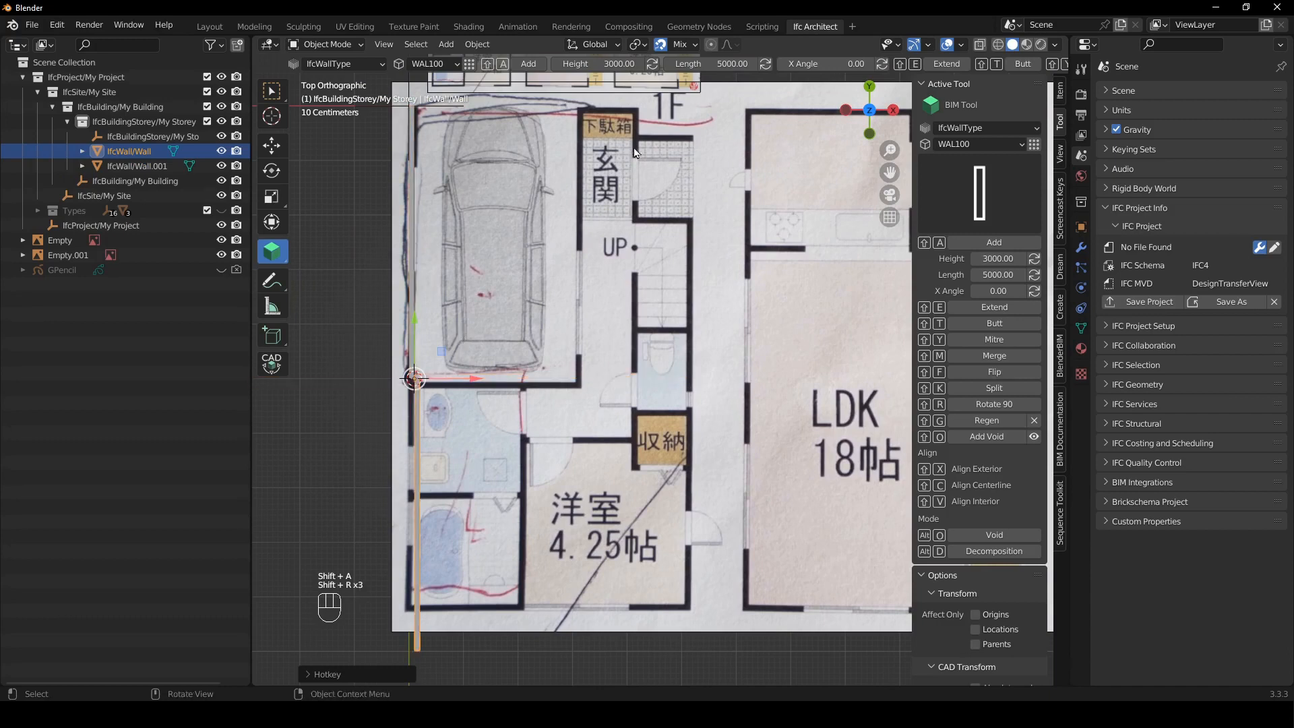
pyautogui.click(715, 65)
pyautogui.write('2000')
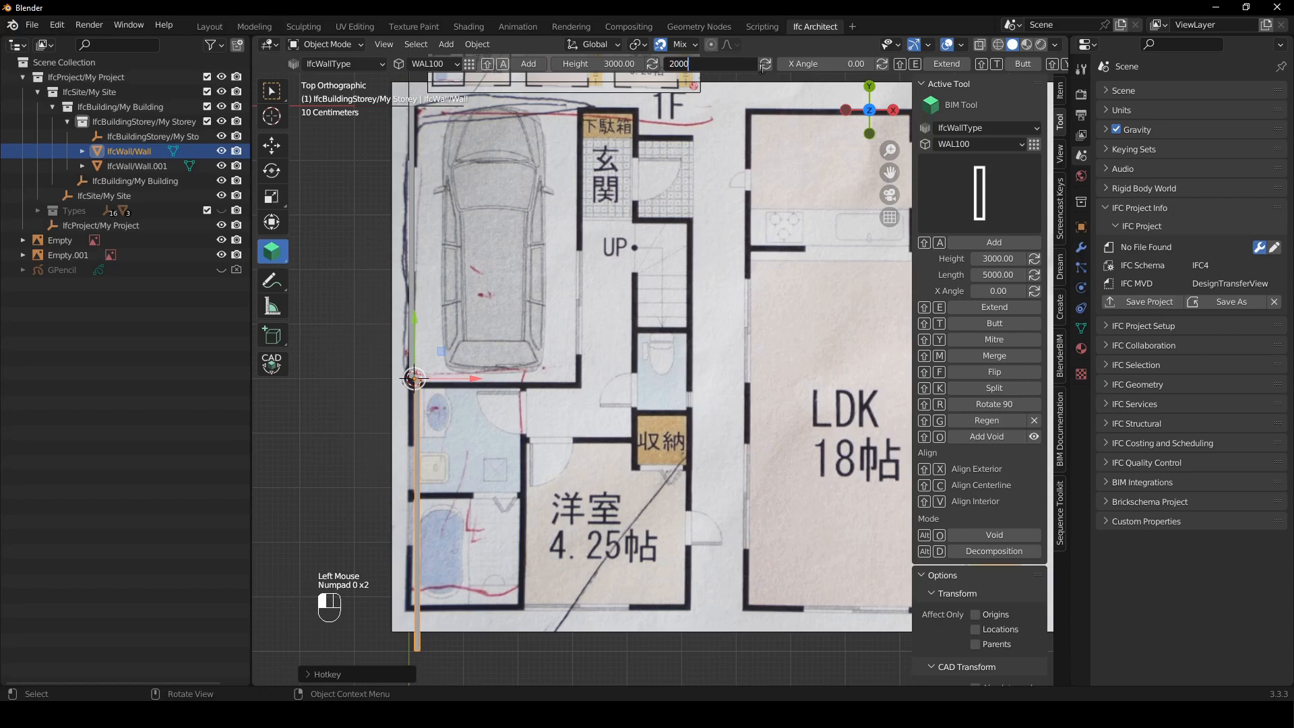
pyautogui.click(762, 69)
# - Add another wall at the washroom wall's lower end, rotate it downward along the bathroom, set its length to 2200, and flip it
pyautogui.keyDown('shift'); pyautogui.moveTo(445, 484); pyautogui.dragTo(445, 485, button='right'); pyautogui.keyUp('shift')
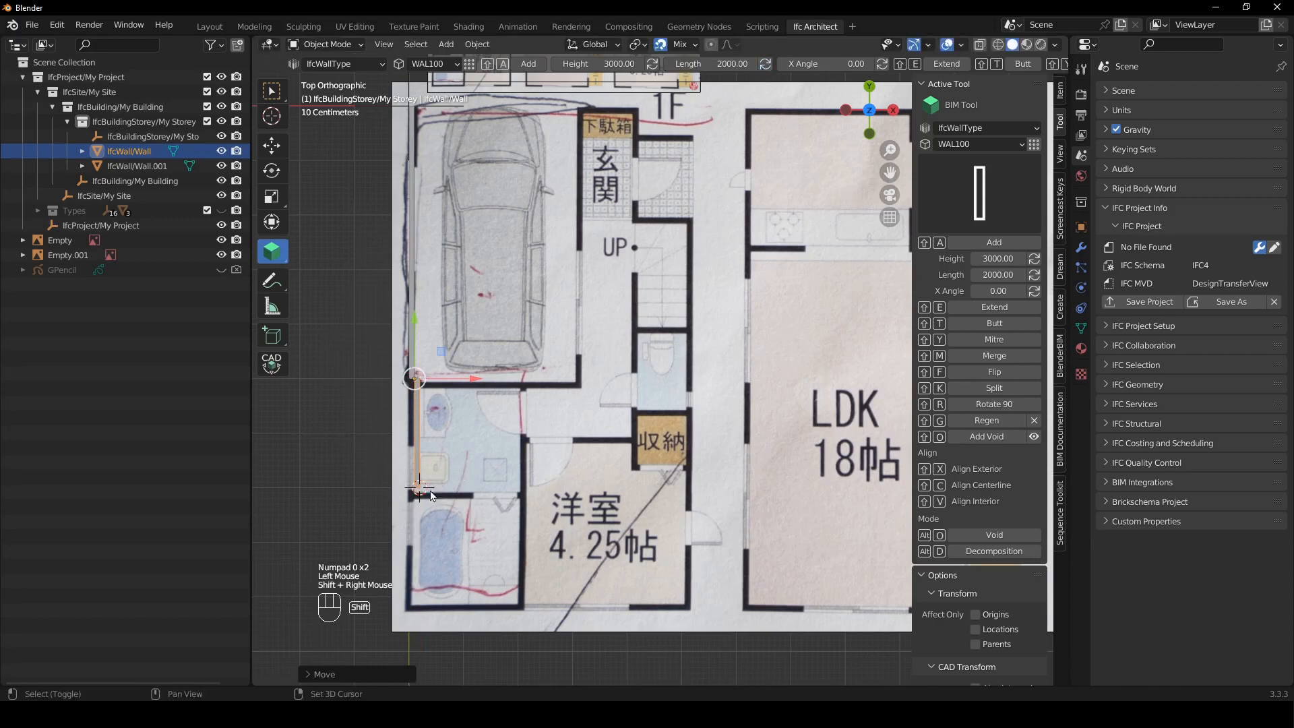
pyautogui.hotkey('shift', 'a')
pyautogui.hotkey('shift', 'r')
pyautogui.hotkey('shift', 'r')
pyautogui.hotkey('shift', 'r')
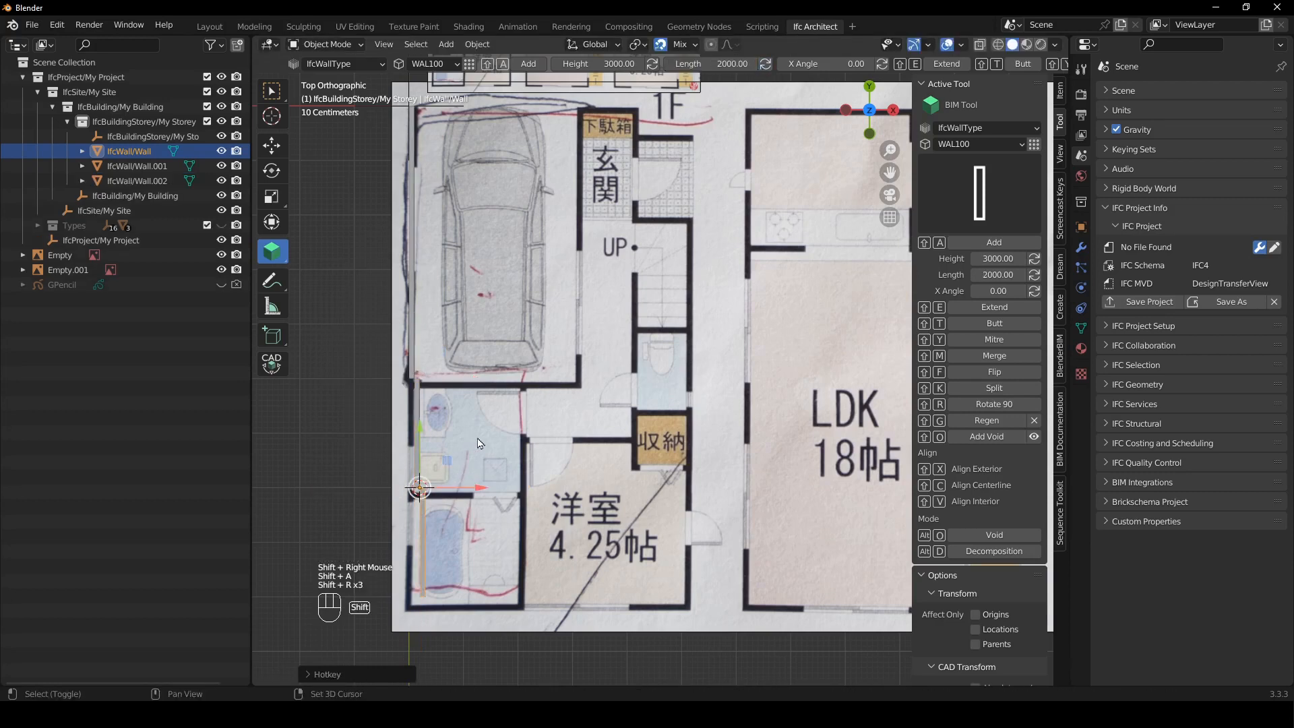
pyautogui.click(721, 66)
pyautogui.write('2200')
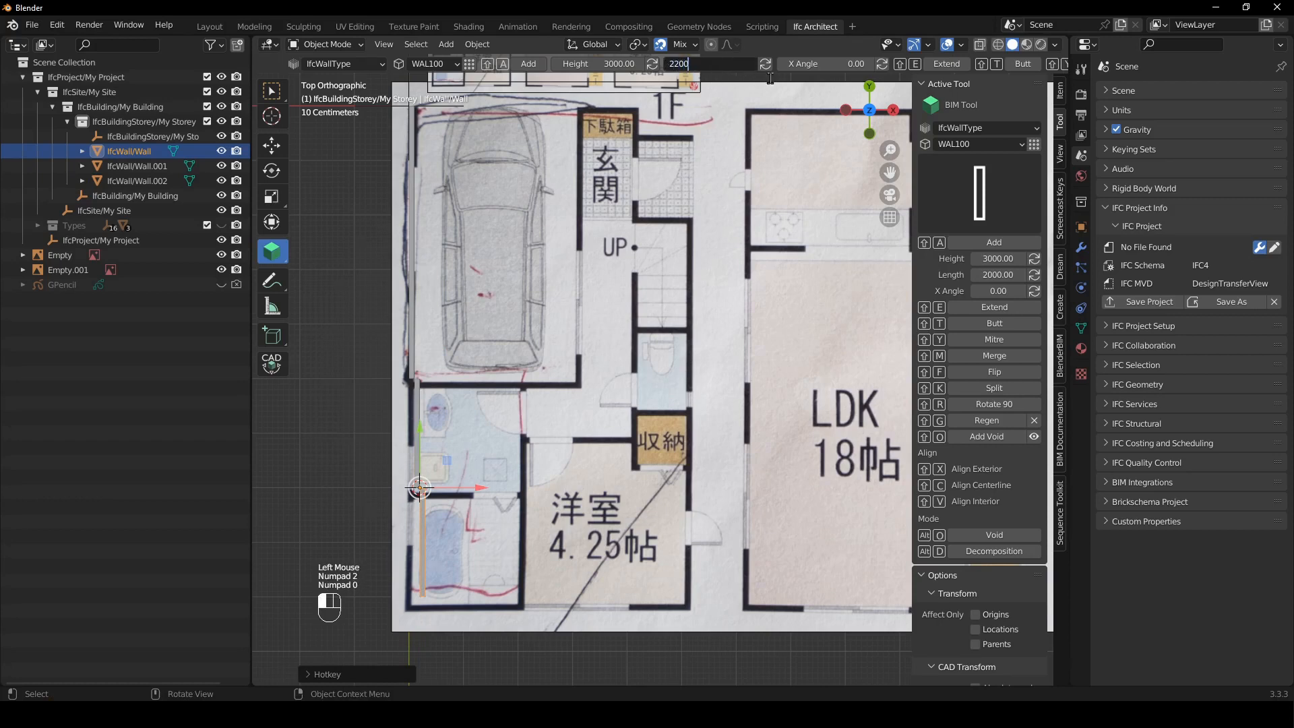
pyautogui.click(770, 78)
pyautogui.hotkey('shift', 'f')
# - Add a wall from the plan's lower-left corner along the bathroom's bottom edge and set its length to 2000
pyautogui.keyDown('shift'); pyautogui.moveTo(471, 461); pyautogui.dragTo(432, 607, button='right'); pyautogui.keyUp('shift')
pyautogui.hotkey('shift', 'a')
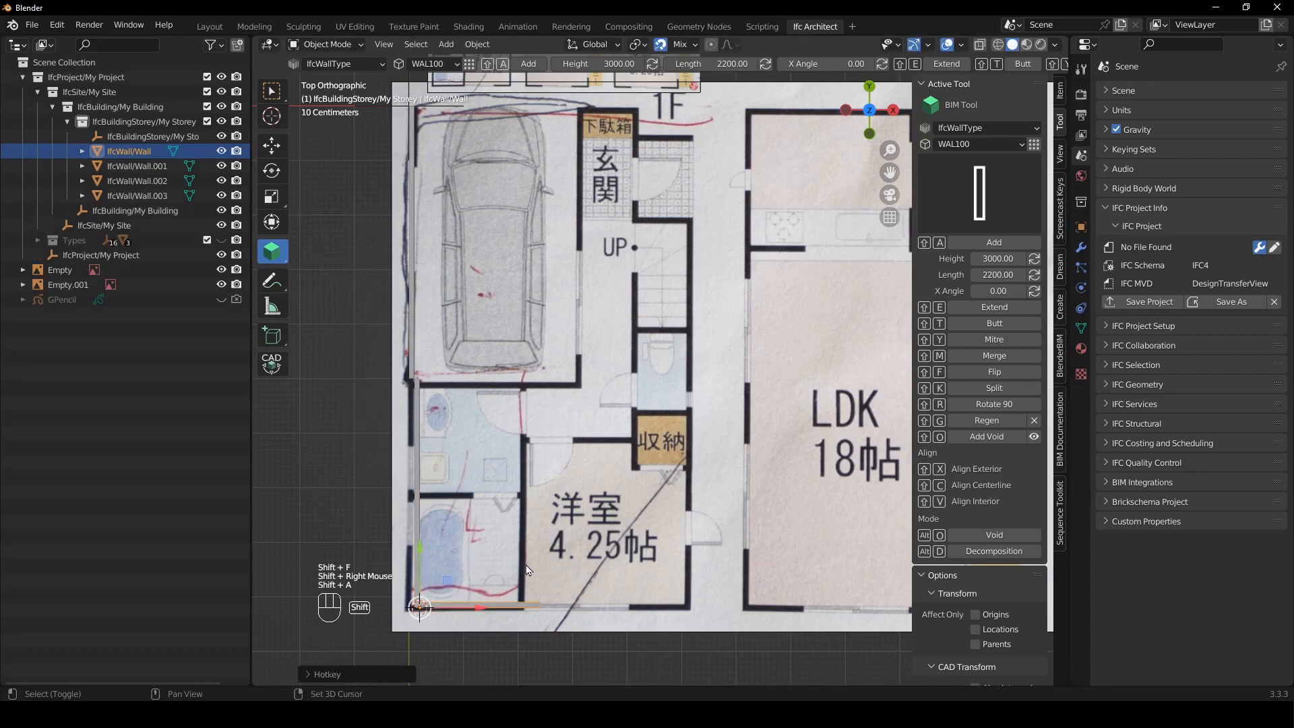
pyautogui.click(726, 64)
pyautogui.write('2000')
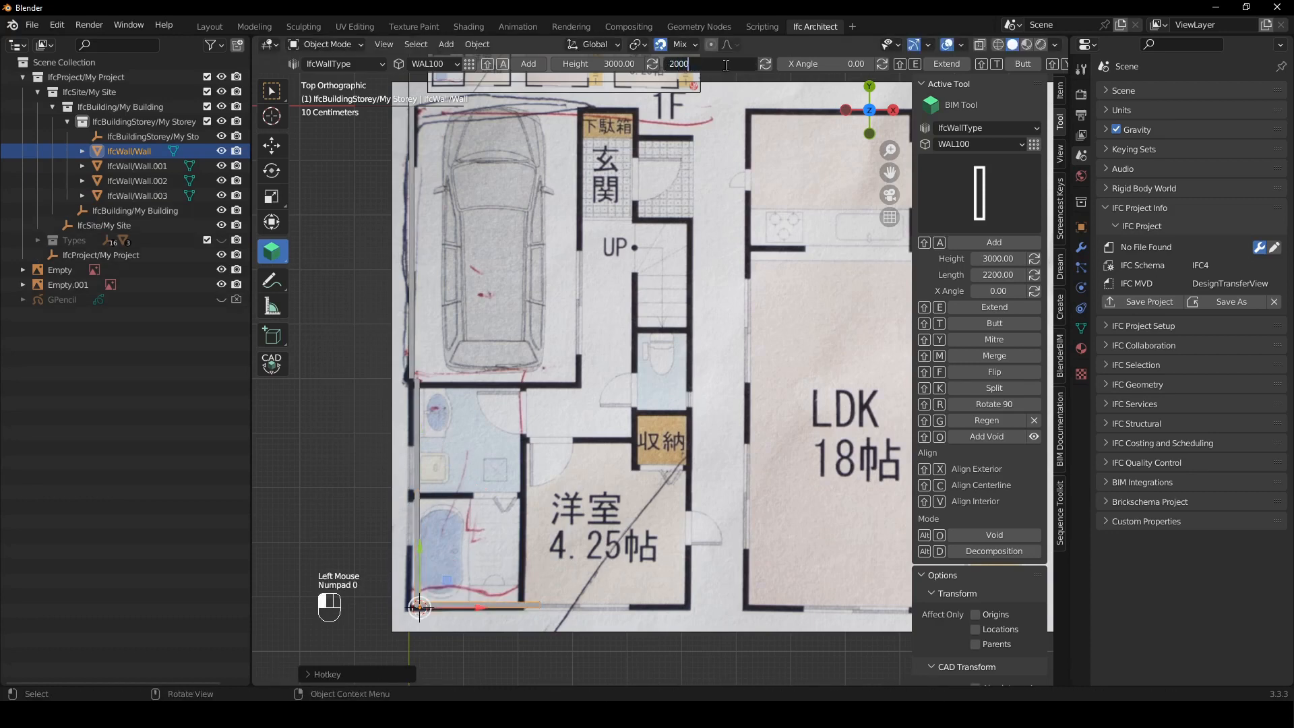
pyautogui.click(765, 65)
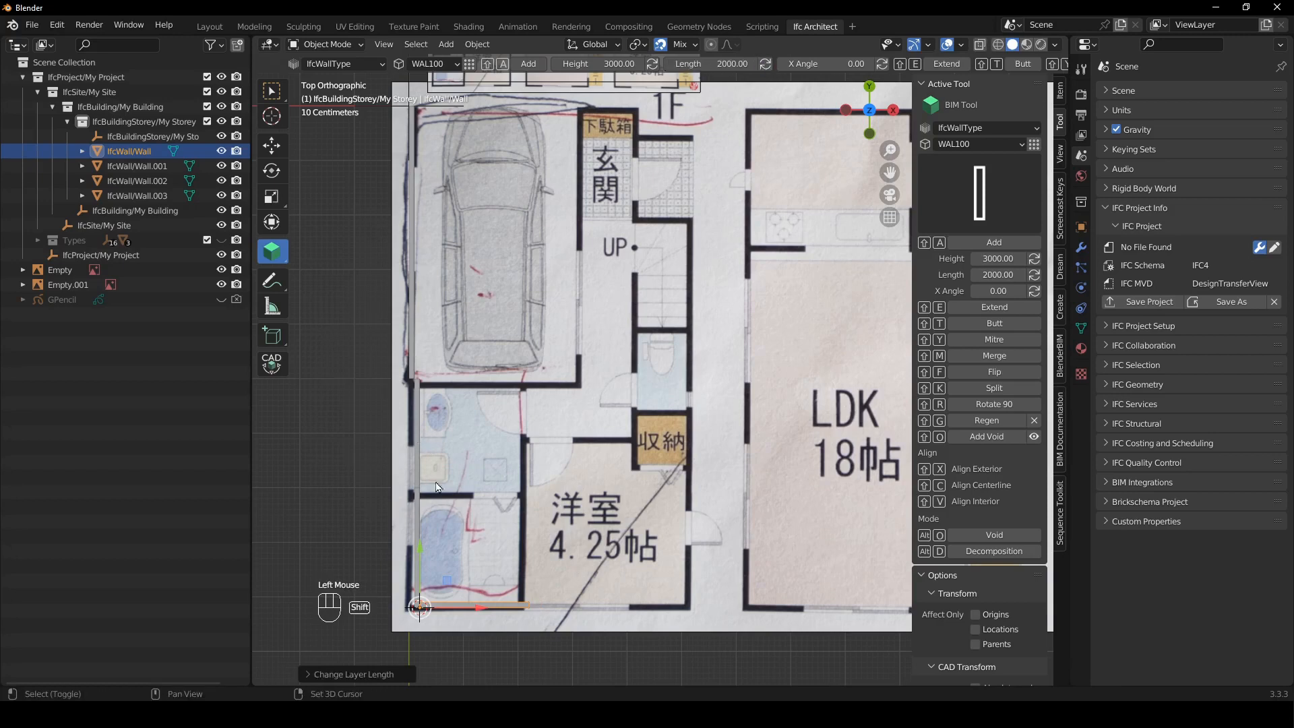
# - Select the washroom, bathroom side and bathroom bottom walls and move them along X onto the plan's outer wall line
pyautogui.click(421, 505)
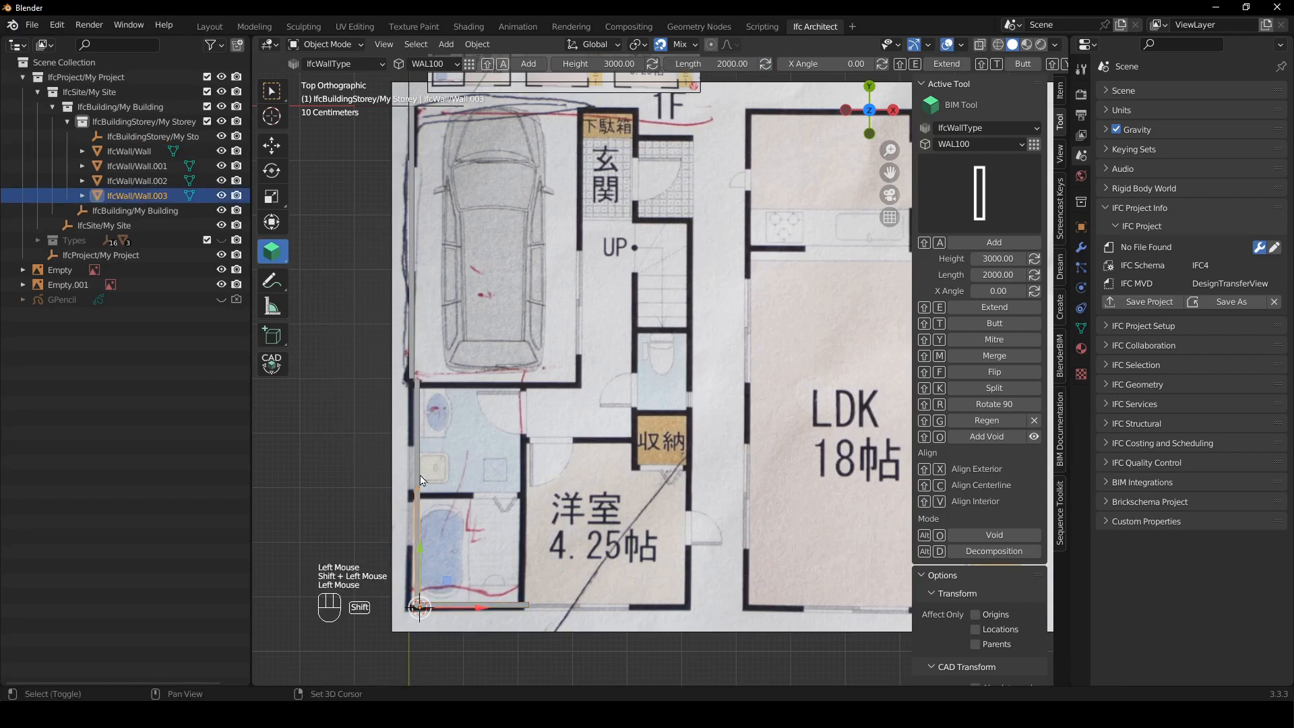
pyautogui.keyDown('shift'); pyautogui.click(417, 479); pyautogui.keyUp('shift')
pyautogui.keyDown('shift'); pyautogui.click(479, 608); pyautogui.keyUp('shift')
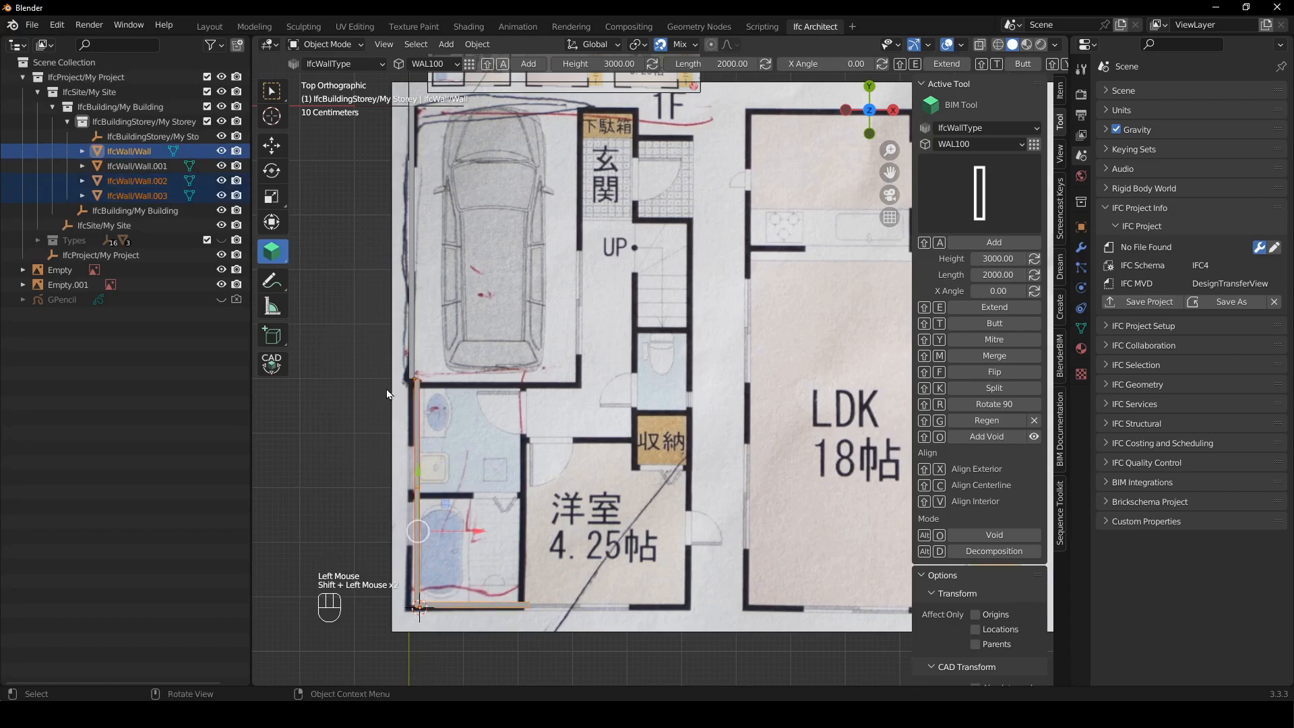
pyautogui.press('g')
pyautogui.press('x')
pyautogui.click(397, 377)
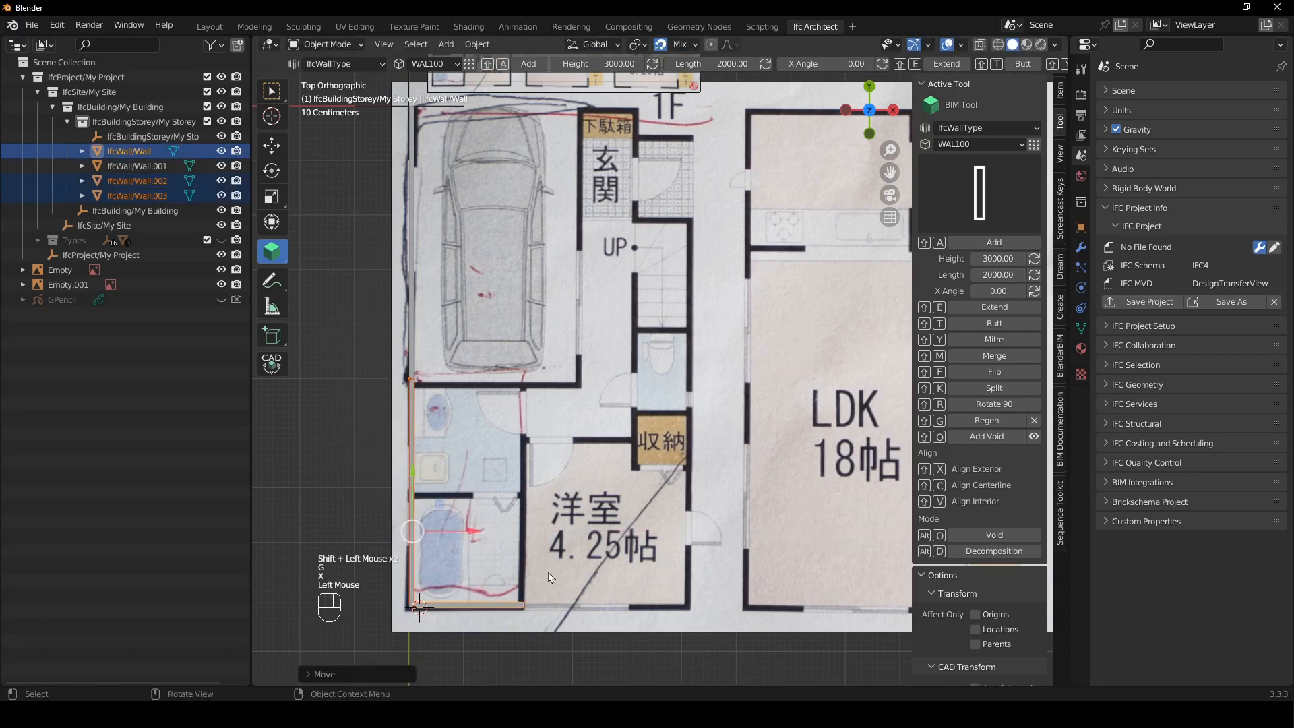
# - Add a wall at the bathroom bottom wall's end, rotate it to run along the 4.25帖 bedroom's bottom edge, and set its length to 3000
pyautogui.click(520, 608)
pyautogui.keyDown('shift'); pyautogui.rightClick(524, 607); pyautogui.keyUp('shift')
pyautogui.hotkey('shift', 'a')
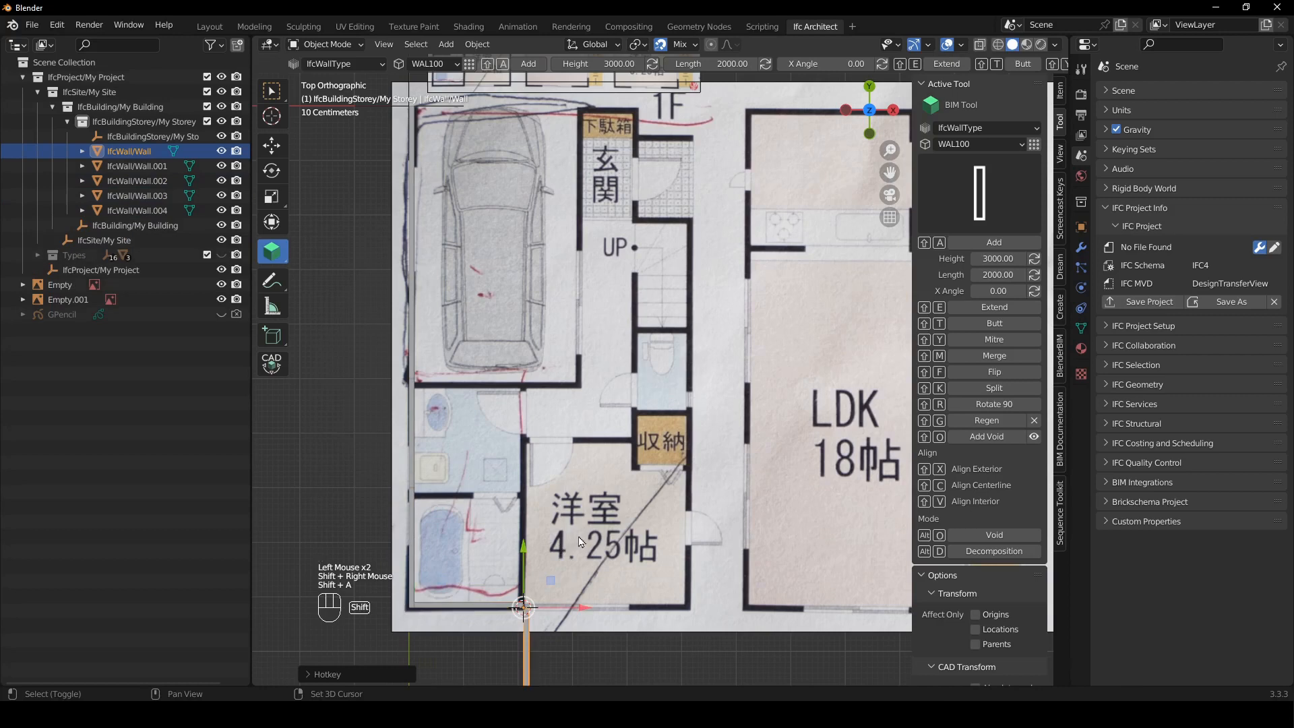
pyautogui.hotkey('shift', 'r')
pyautogui.click(717, 64)
pyautogui.write('3000')
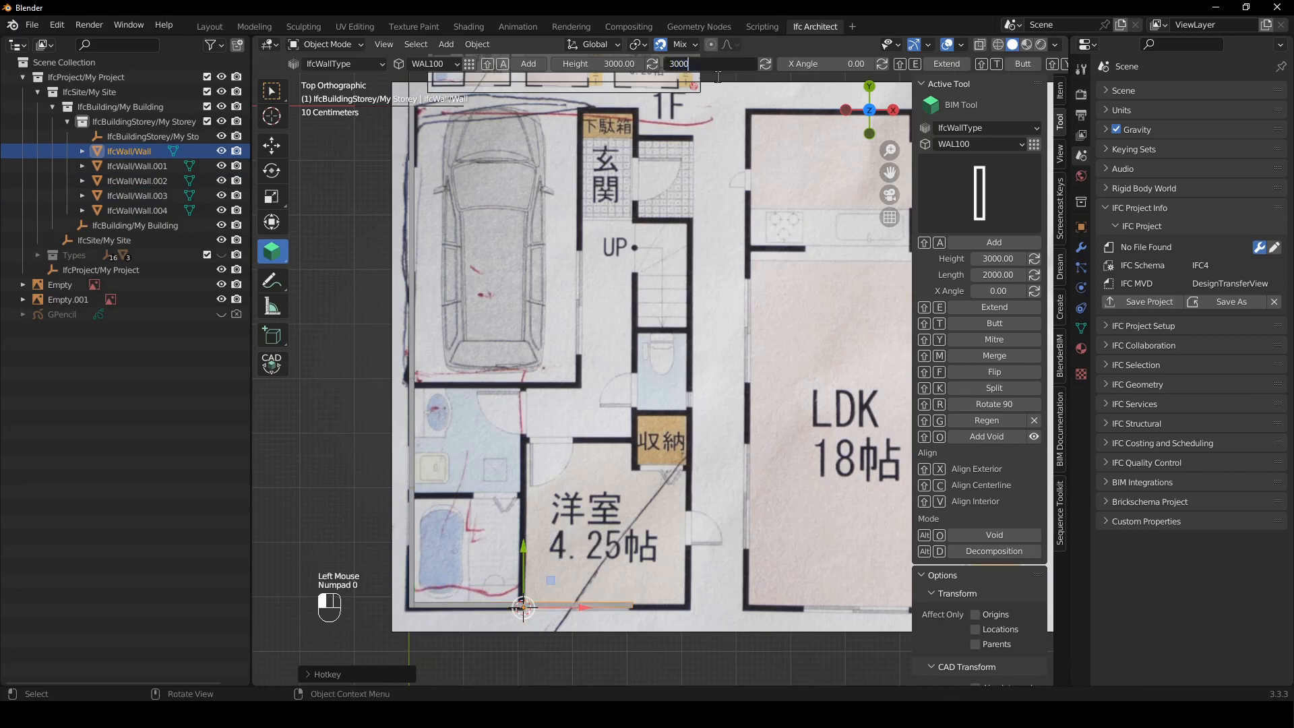
pyautogui.click(766, 65)
pyautogui.click(766, 65)
# - Add a wall at the first floor's lower-right corner, rotate it to run upward, set its length to 7200, and flip it
pyautogui.keyDown('shift'); pyautogui.moveTo(708, 621); pyautogui.dragTo(687, 610, button='right'); pyautogui.keyUp('shift')
pyautogui.hotkey('shift', 'a')
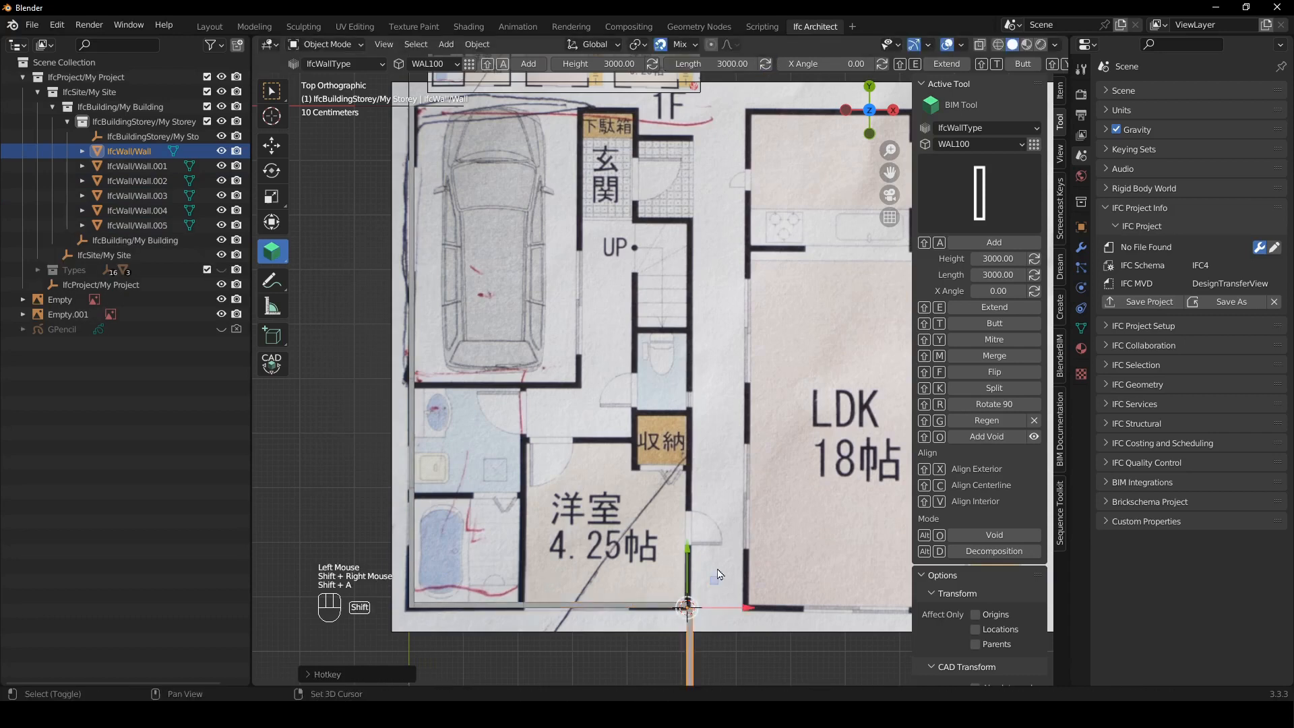
pyautogui.hotkey('shift', 'r')
pyautogui.hotkey('shift', 'r')
pyautogui.click(716, 65)
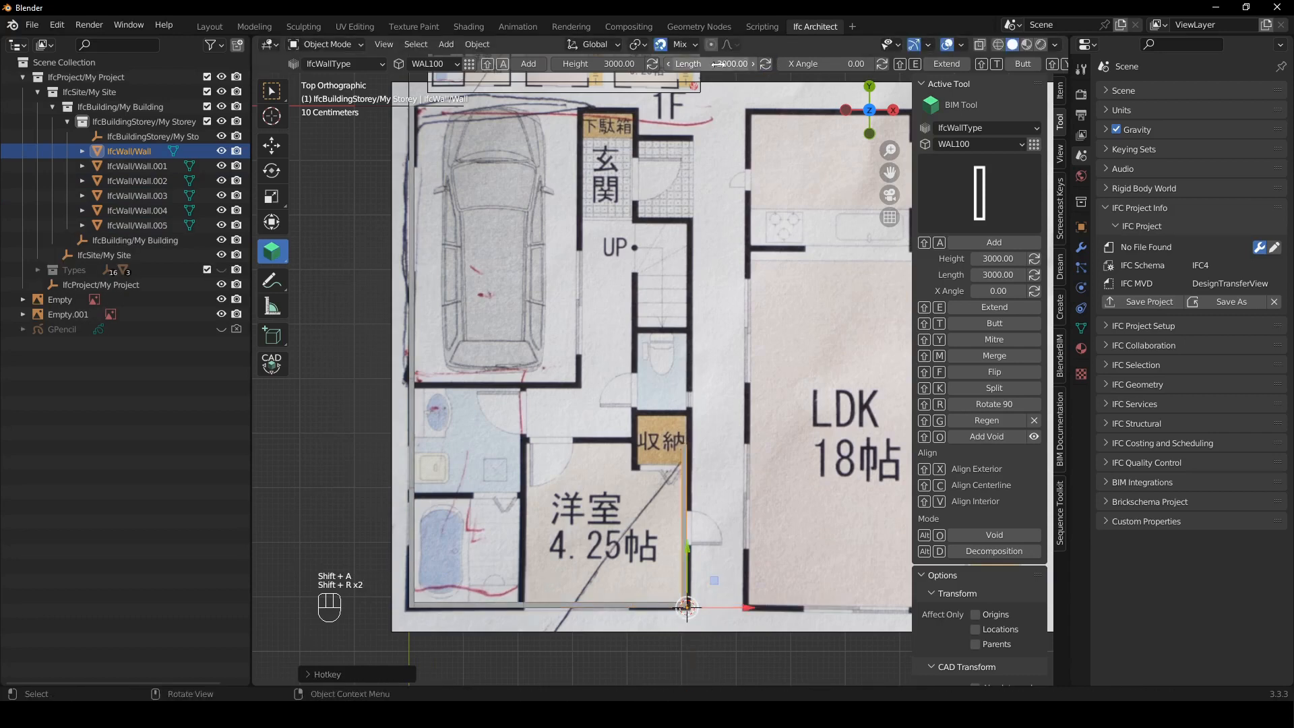
pyautogui.write('7200')
pyautogui.click(771, 67)
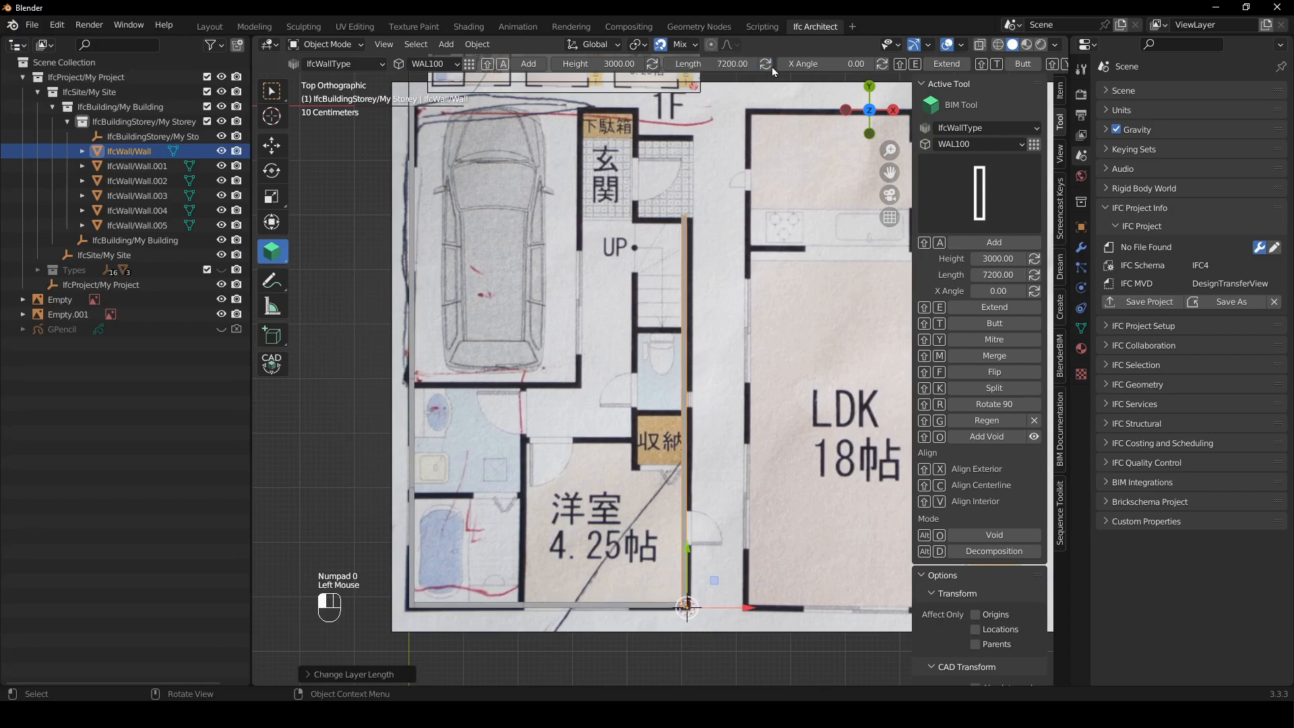
pyautogui.hotkey('shift', 'f')
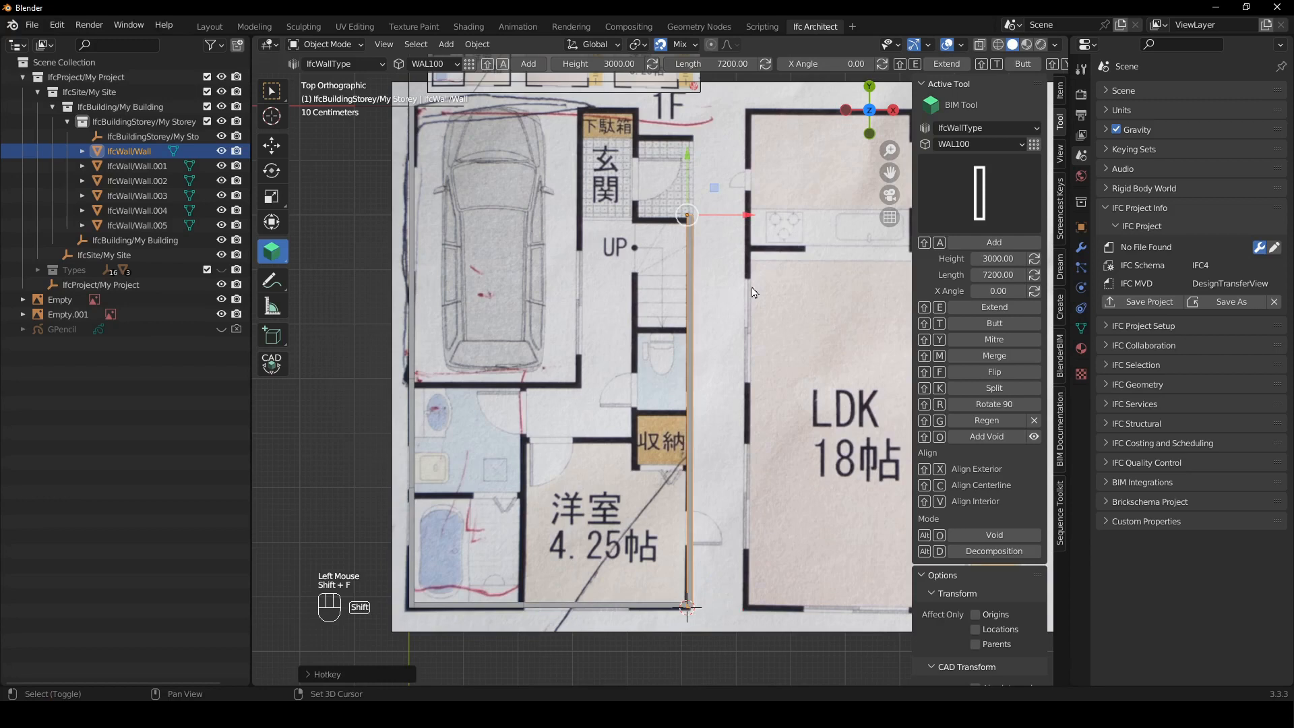
# - Set the wall length to 900 and add a wall at the upper end of the 7200 wall along the entrance porch
pyautogui.click(367, 260)
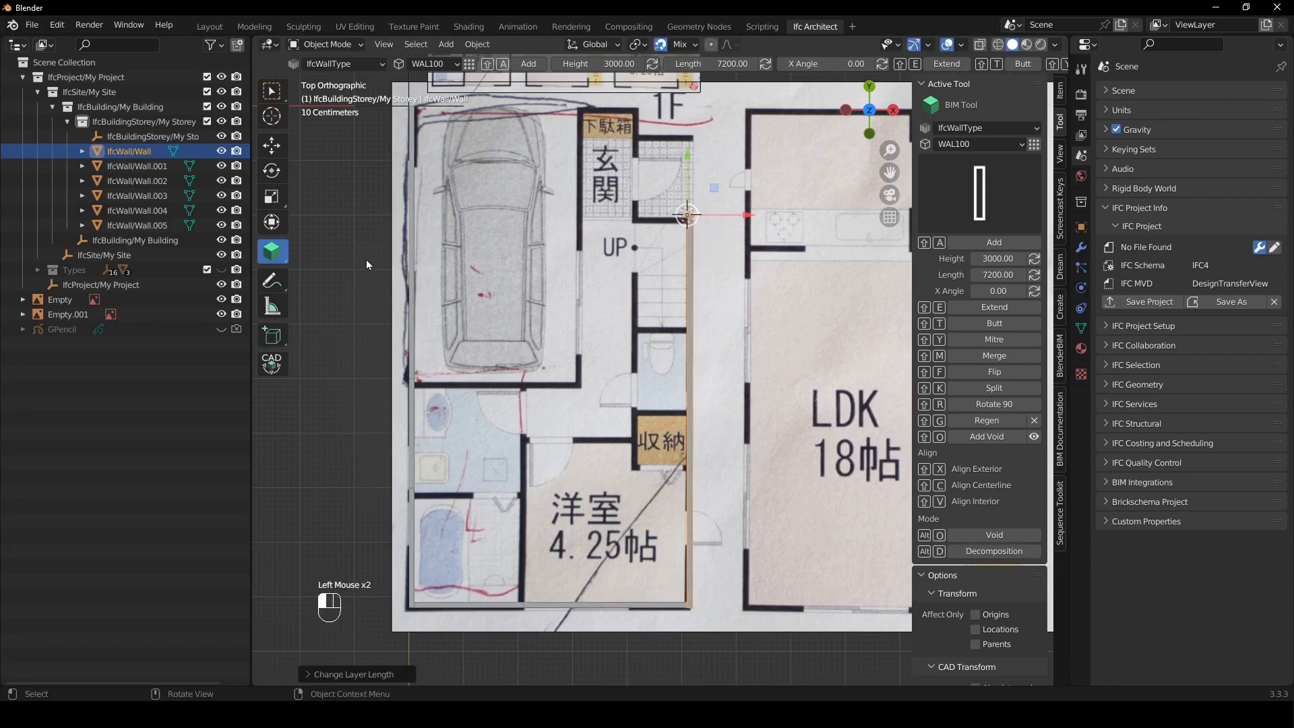
pyautogui.keyDown('shift'); pyautogui.moveTo(720, 543); pyautogui.dragTo(687, 215, button='right'); pyautogui.keyUp('shift')
pyautogui.click(776, 65)
pyautogui.write('900')
pyautogui.press('Return')
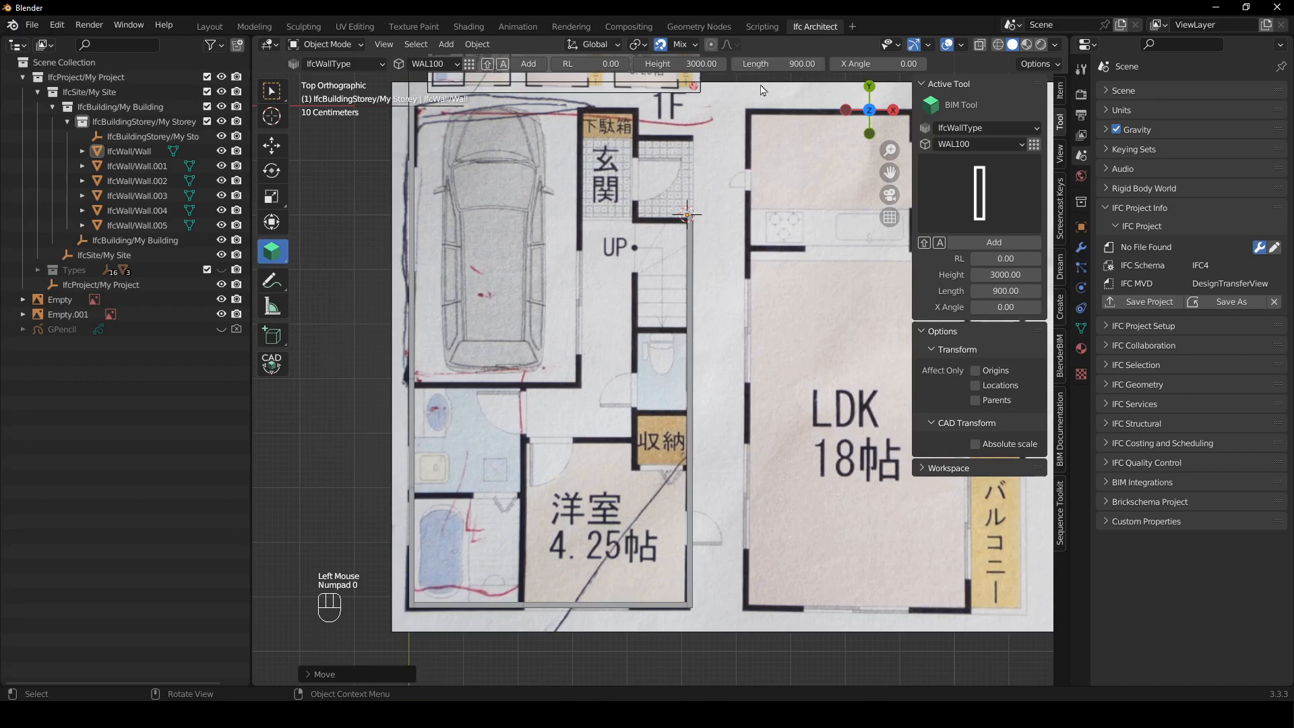
pyautogui.hotkey('shift', 'a')
# - Add a wall at the porch's inner corner, rotate it to run upward, and extend it to the plan's top edge
pyautogui.keyDown('shift'); pyautogui.moveTo(627, 270); pyautogui.dragTo(637, 220, button='right'); pyautogui.keyUp('shift')
pyautogui.hotkey('shift', 'a')
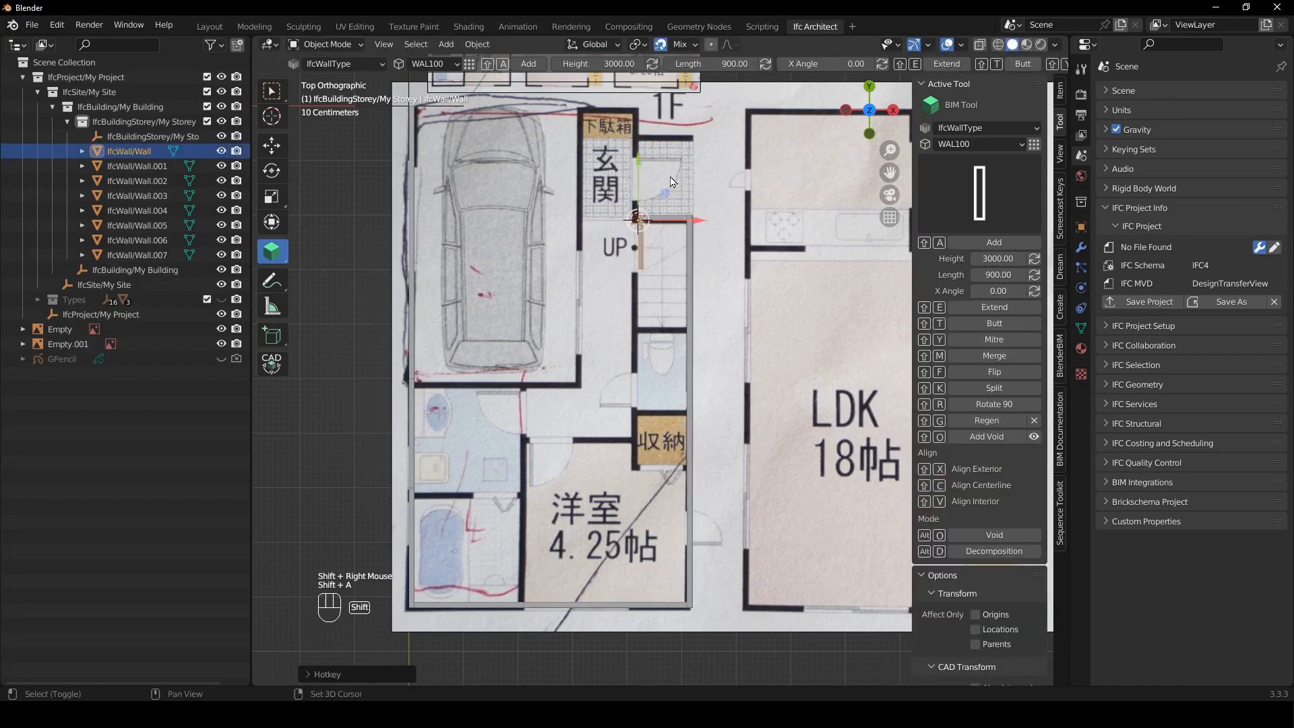
pyautogui.hotkey('shift', 'r')
pyautogui.hotkey('shift', 'r')
pyautogui.keyDown('shift'); pyautogui.moveTo(429, 110); pyautogui.dragTo(407, 105, button='right'); pyautogui.keyUp('shift')
pyautogui.hotkey('shift', 'e')
# - Add a wall along the 下駄箱's top edge, and another from its left end, rotated downward, extended to the garage's bottom edge and flipped
pyautogui.moveTo(598, 124)
pyautogui.keyDown('shift'); pyautogui.mouseDown(button='right')
pyautogui.moveTo(615, 107)
pyautogui.moveTo(581, 105)
pyautogui.mouseUp(button='right'); pyautogui.keyUp('shift')
pyautogui.hotkey('shift', 'a')
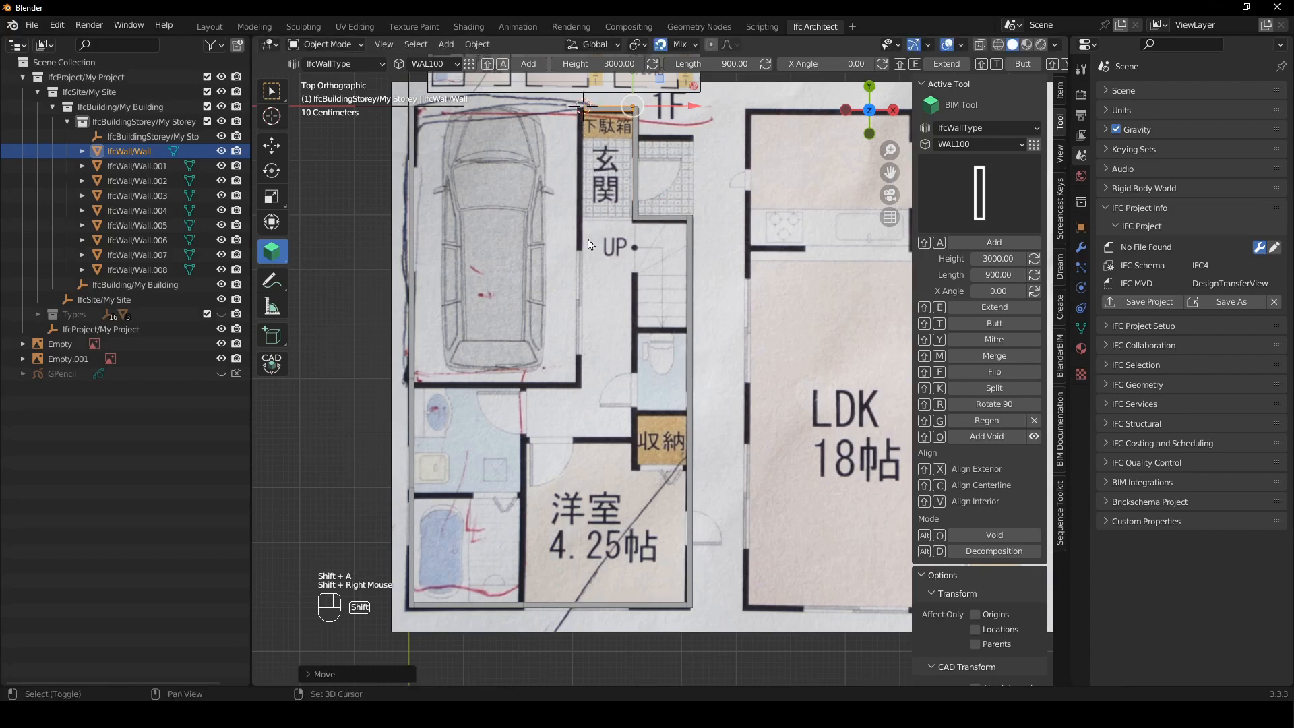
pyautogui.hotkey('shift', 'a')
pyautogui.hotkey('shift', 'r')
pyautogui.hotkey('shift', 'r')
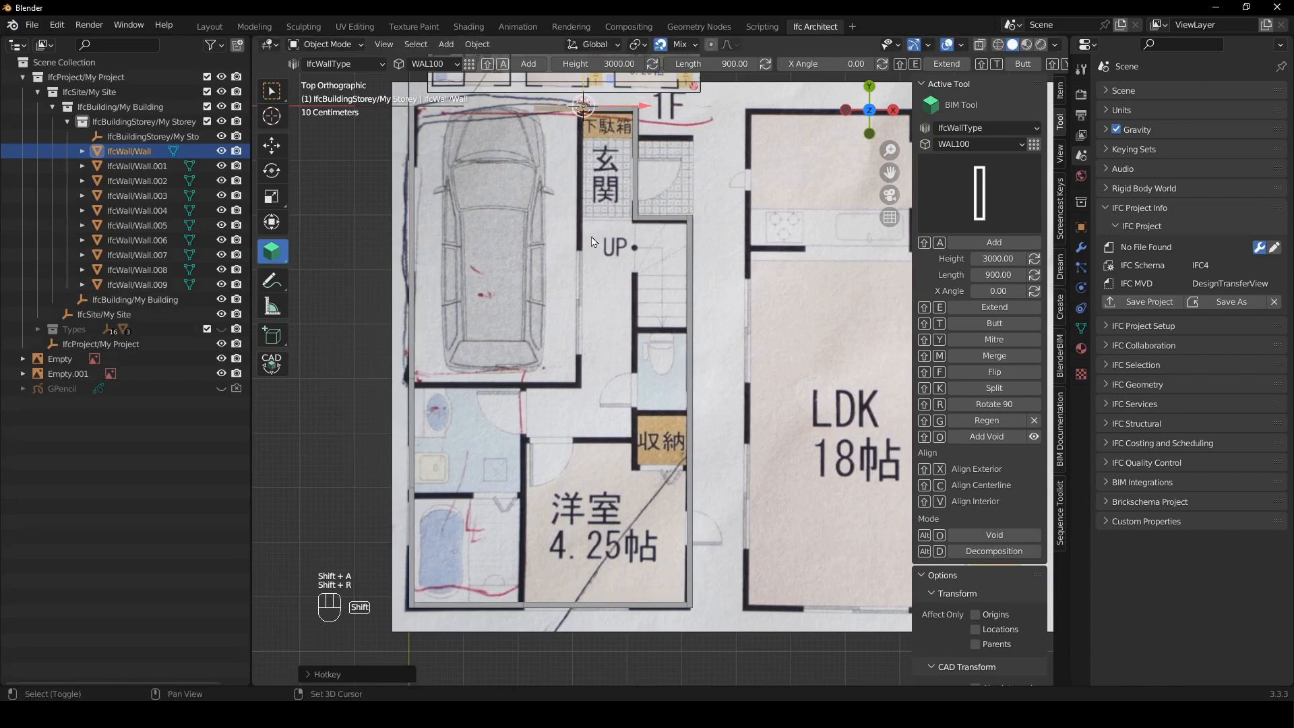
pyautogui.keyDown('shift'); pyautogui.moveTo(486, 360); pyautogui.dragTo(427, 381, button='right'); pyautogui.keyUp('shift')
pyautogui.hotkey('shift', 'e')
pyautogui.hotkey('shift', 'f')
# - Add a wall at the garage's lower-right corner, rotate it to run leftward, and extend it to the left outer wall
pyautogui.keyDown('shift'); pyautogui.moveTo(526, 344); pyautogui.dragTo(584, 376, button='right'); pyautogui.keyUp('shift')
pyautogui.hotkey('shift', 'a')
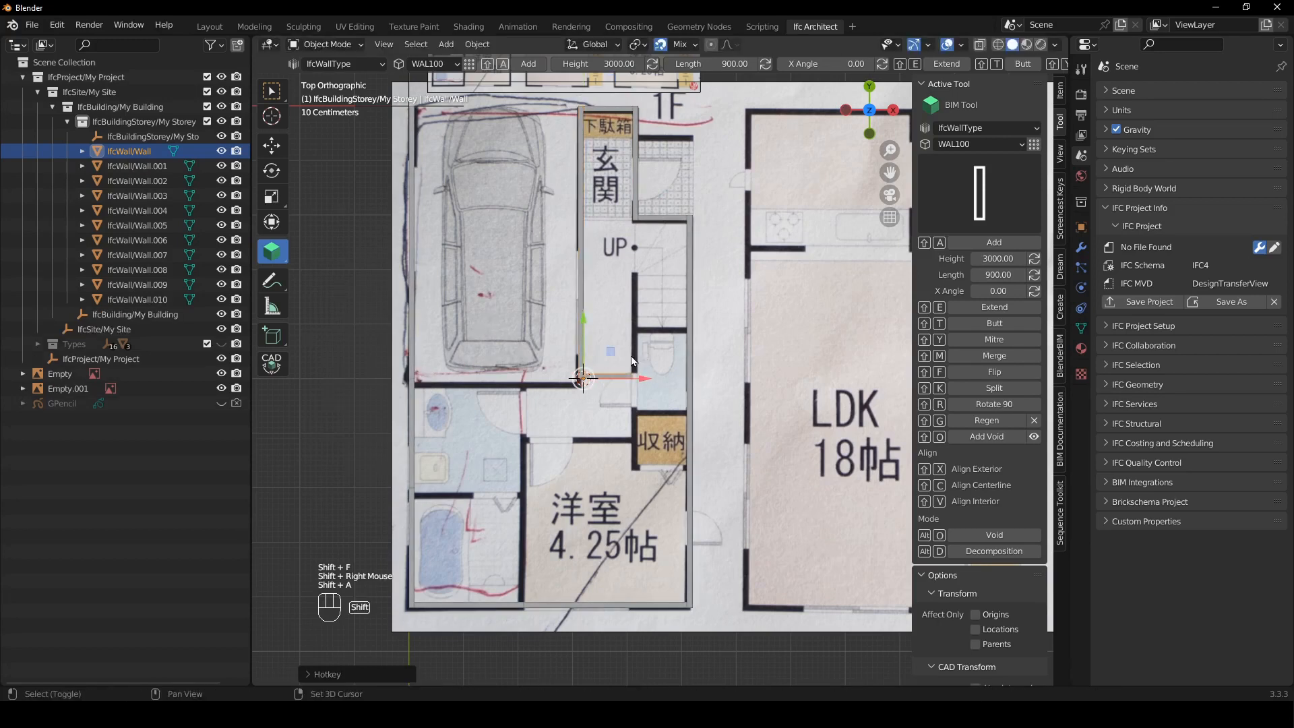
pyautogui.hotkey('shift', 'r')
pyautogui.hotkey('shift', 'r')
pyautogui.keyDown('shift'); pyautogui.moveTo(480, 381); pyautogui.dragTo(523, 602, button='right'); pyautogui.keyUp('shift')
pyautogui.hotkey('shift', 'e')
# - Add a wall between the bathroom and the 4.25帖 bedroom, extended from the bottom outer wall up to the garage's bottom wall
pyautogui.hotkey('shift', 'a')
pyautogui.keyDown('shift'); pyautogui.moveTo(545, 416); pyautogui.dragTo(539, 394, button='right'); pyautogui.keyUp('shift')
pyautogui.hotkey('shift', 'e')
# - Add a wall between the washroom and the bath, flip it, and extend it across to the left outer wall
pyautogui.keyDown('shift'); pyautogui.moveTo(454, 518); pyautogui.dragTo(529, 419, button='right'); pyautogui.keyUp('shift')
pyautogui.hotkey('shift', 'a')
pyautogui.hotkey('shift', 'f')
pyautogui.hotkey('shift', 'e')
# - Add a horizontal wall beside the washroom door and move it along Y to align with the garage's bottom wall
pyautogui.hotkey('shift', 'a')
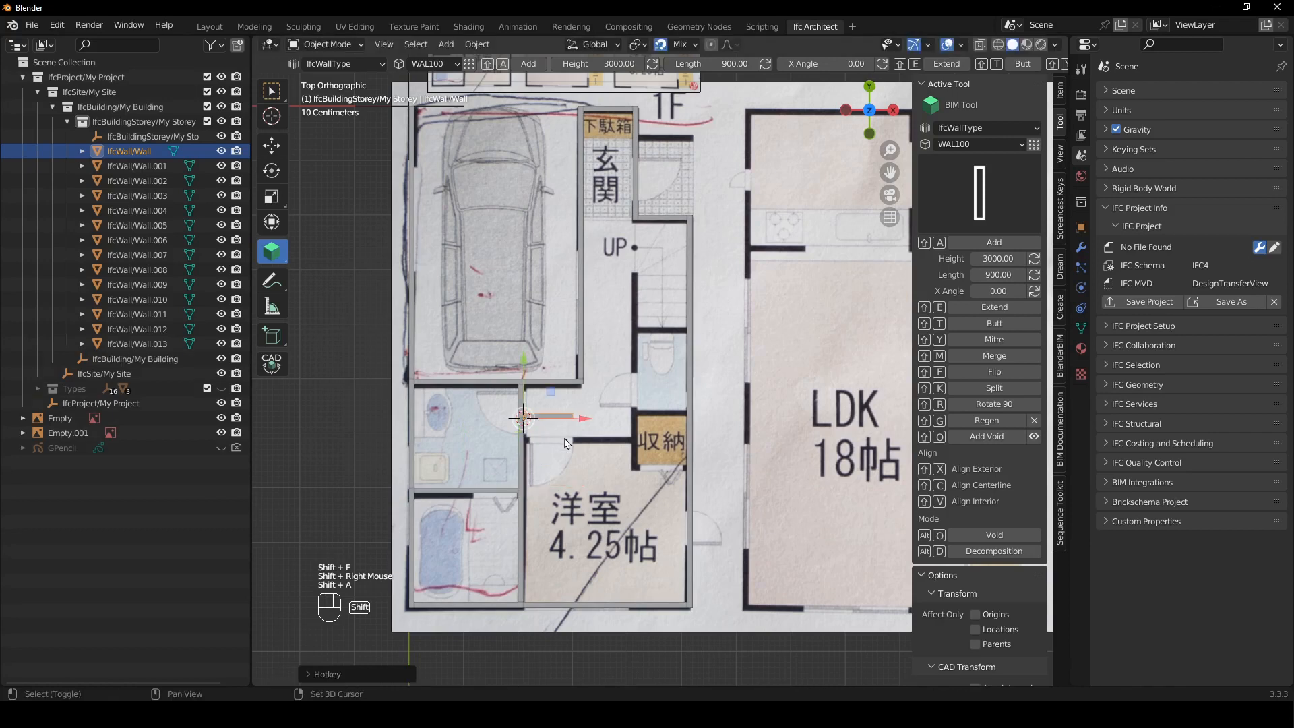
pyautogui.press('g')
pyautogui.press('y')
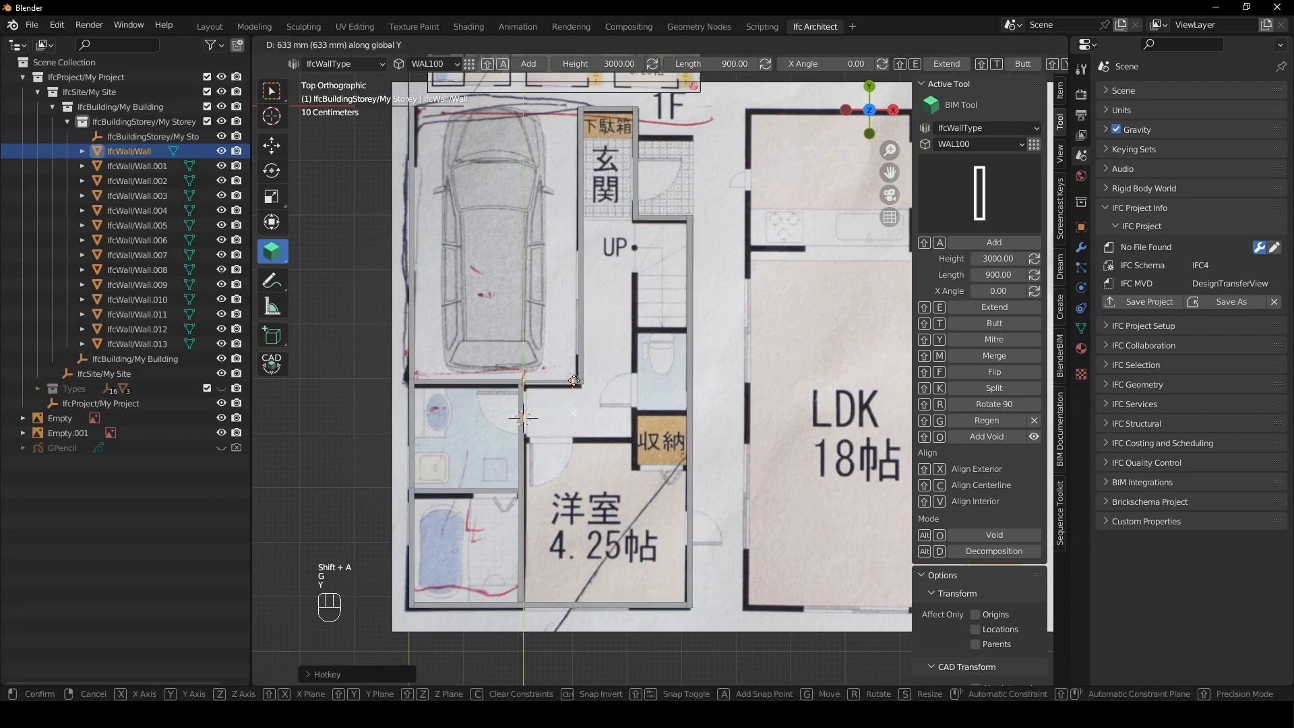
pyautogui.click(571, 386)
# - Move the wall -1100 mm along Y onto the 4.25帖 bedroom's top edge and extend it to the 収納 storage's left side
pyautogui.press('g')
pyautogui.press('y')
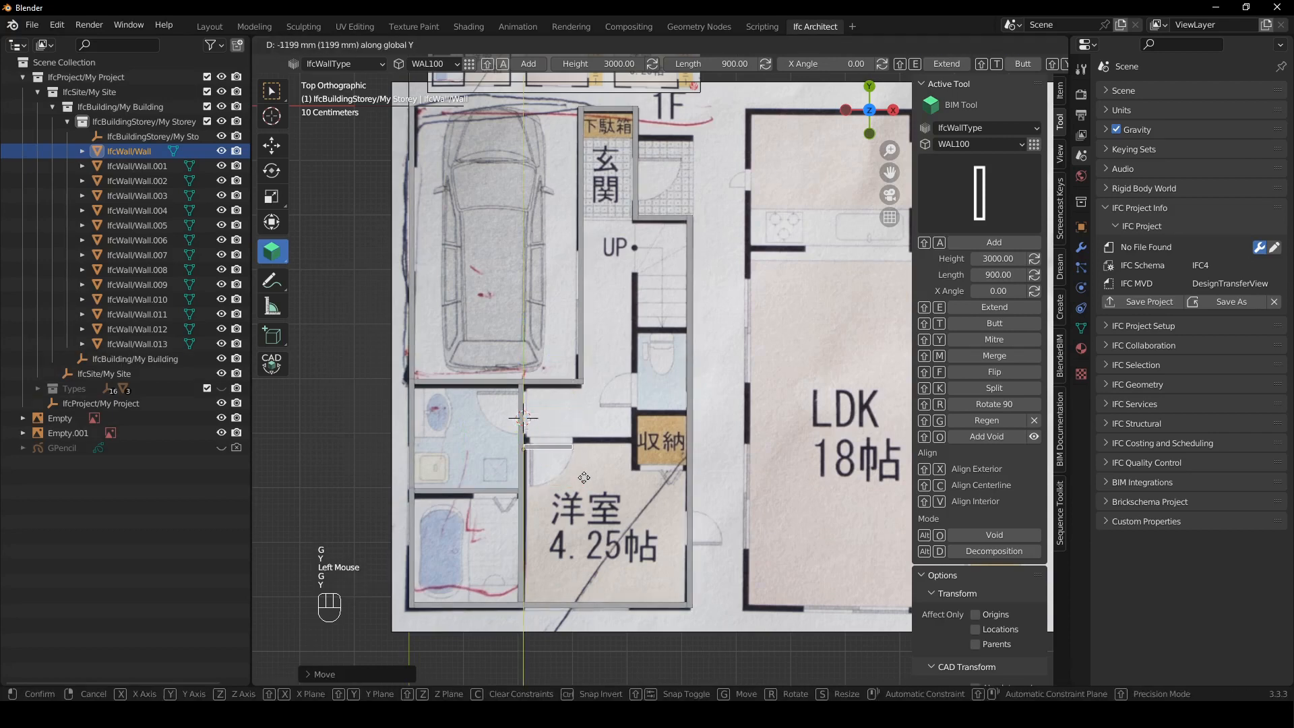
pyautogui.write('-1000')
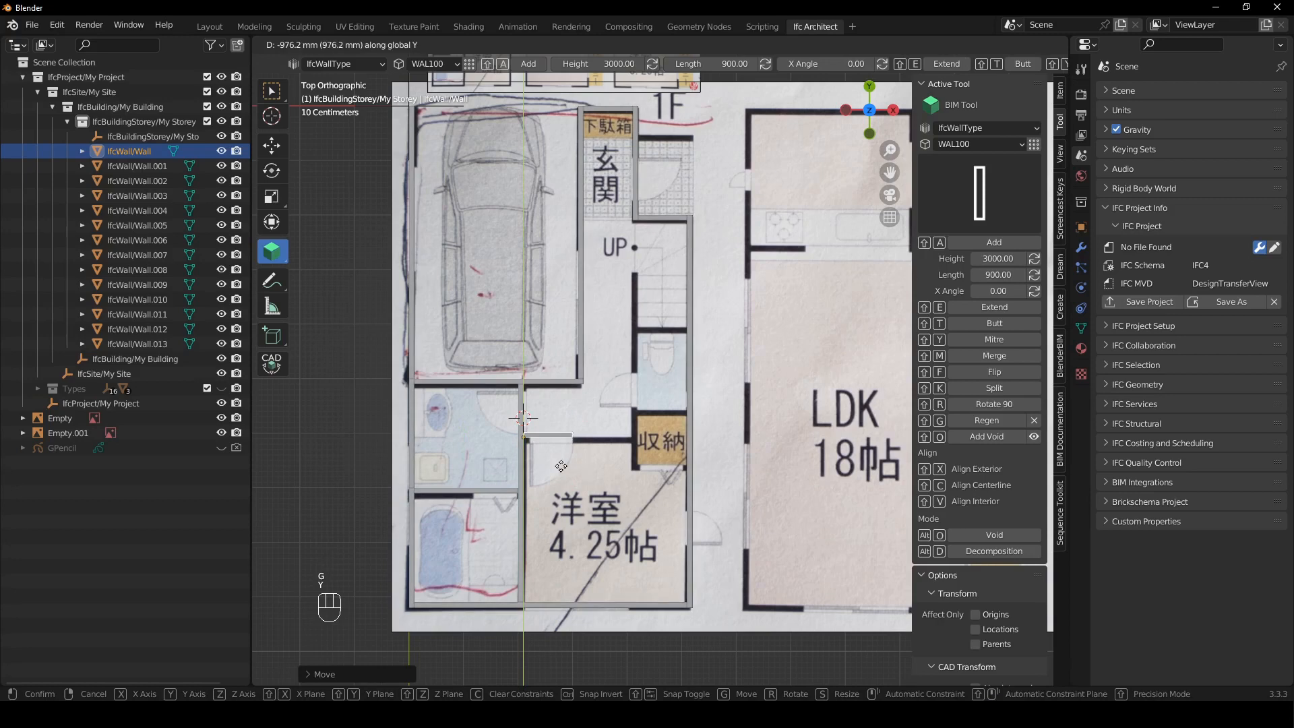
pyautogui.press('Left')
pyautogui.press('Left')
pyautogui.press('BackSpace')
pyautogui.write('1')
pyautogui.press('Return')
pyautogui.keyDown('shift'); pyautogui.moveTo(628, 148); pyautogui.dragTo(632, 184, button='right'); pyautogui.keyUp('shift')
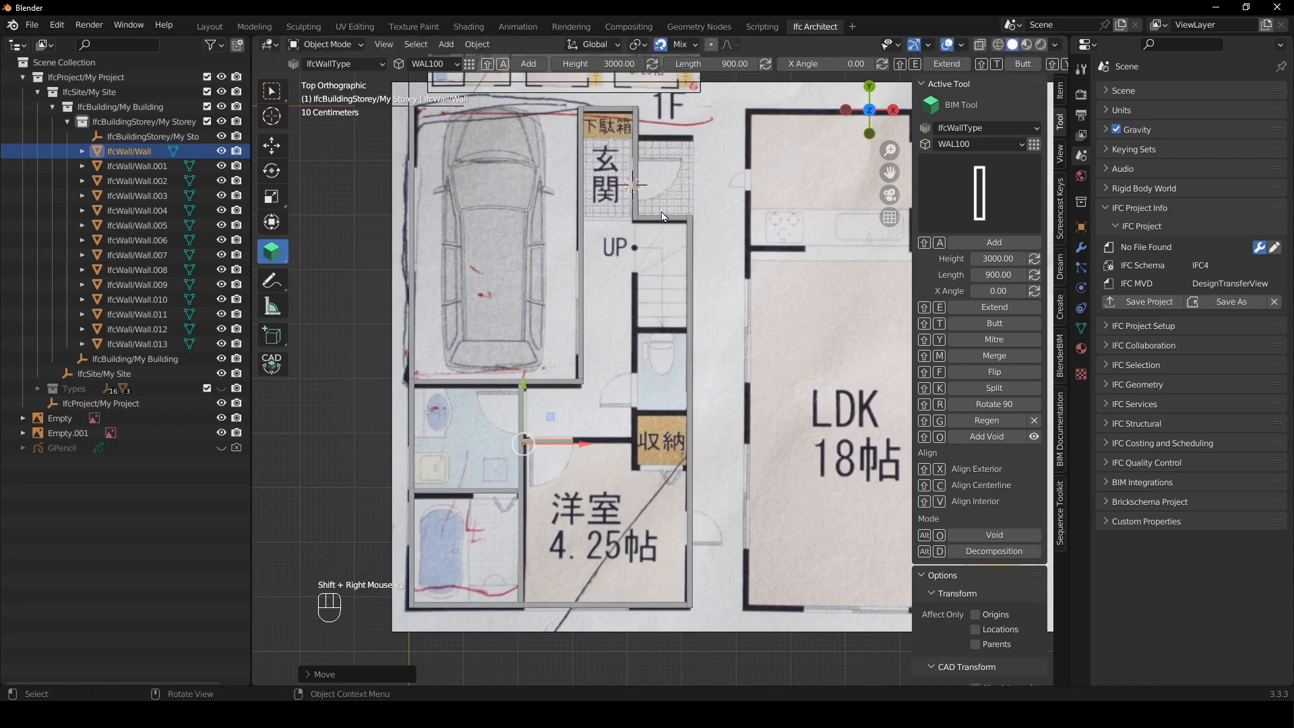
pyautogui.hotkey('shift', 'e')
# - Duplicate the porch's bottom wall 1500 mm along Y to the porch's top edge, and extend the copy to the right outer wall's outer face
pyautogui.click(659, 225)
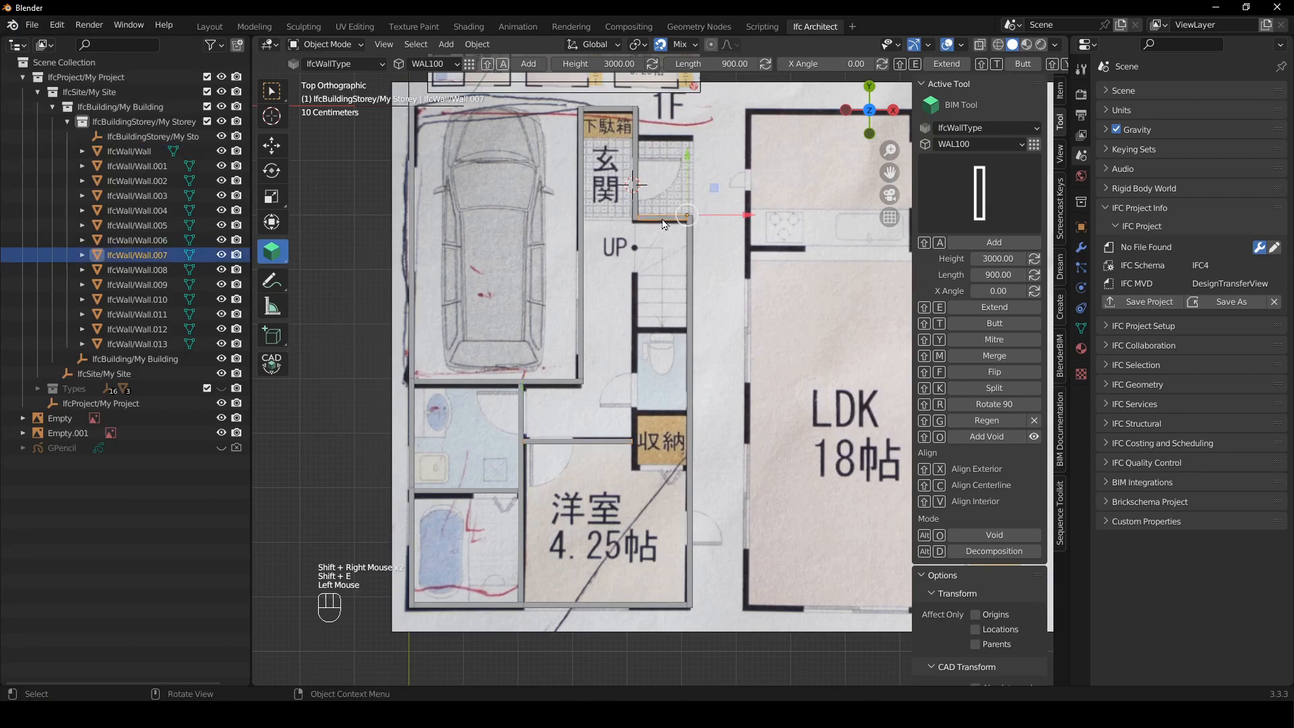
pyautogui.hotkey('shift', 'd')
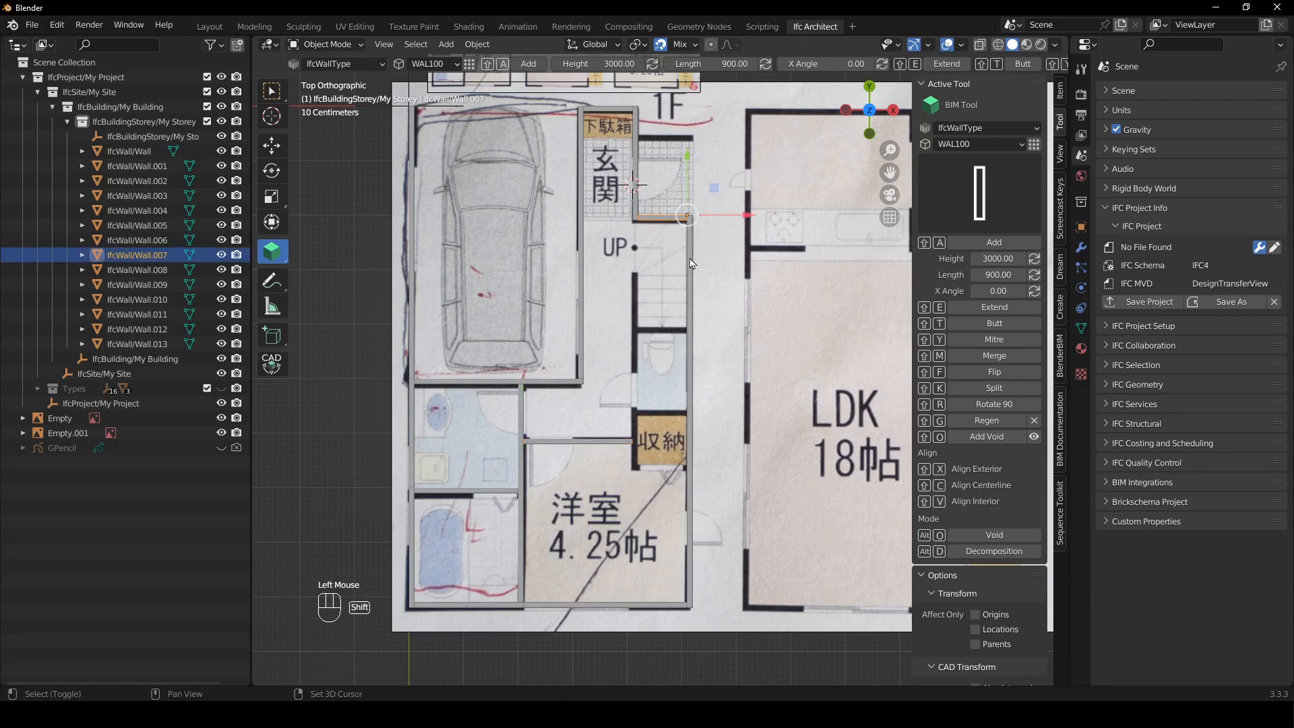
pyautogui.press('y')
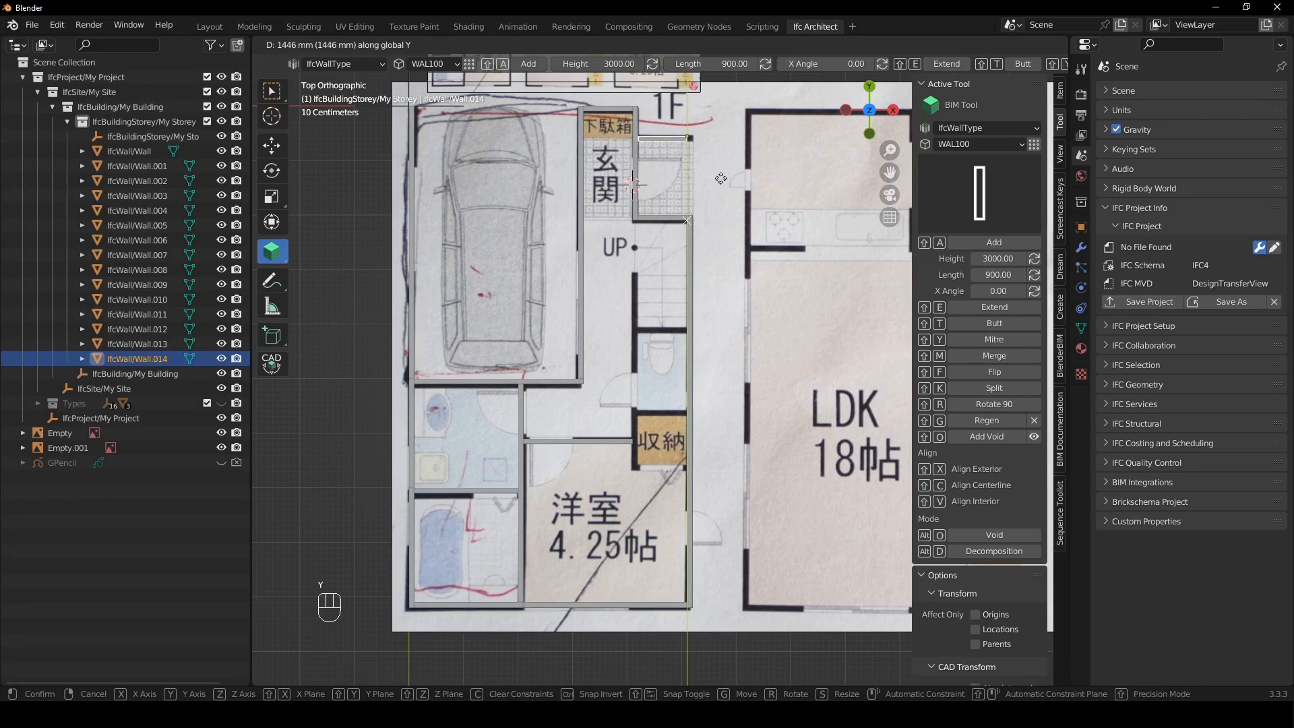
pyautogui.write('1500')
pyautogui.press('Return')
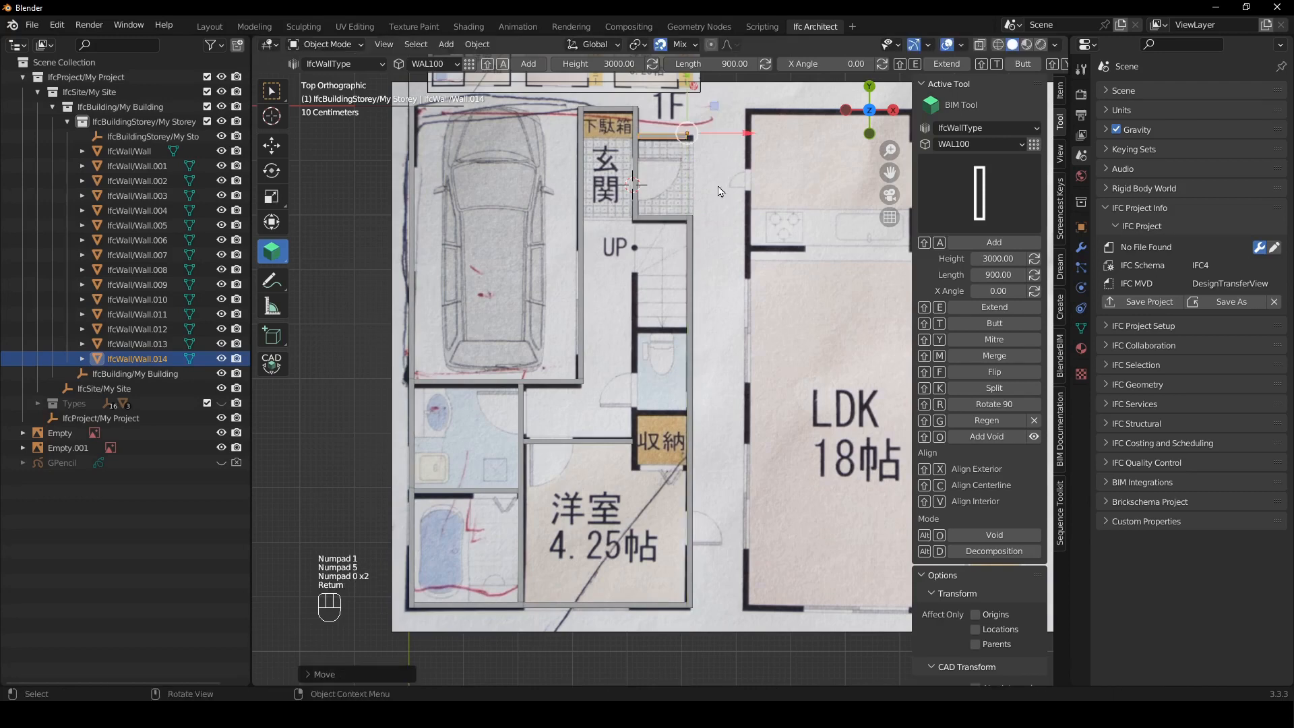
pyautogui.keyDown('shift'); pyautogui.rightClick(692, 239); pyautogui.keyUp('shift')
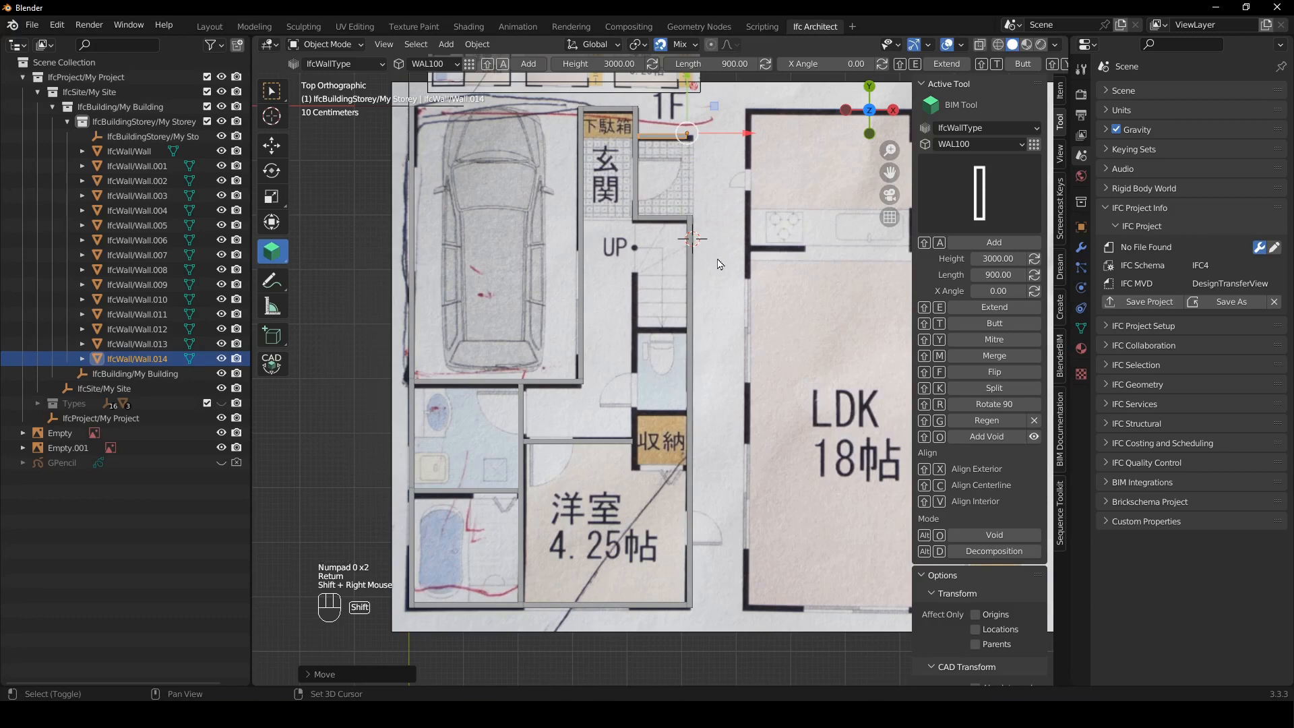
pyautogui.hotkey('shift', 'e')
# - Duplicate the porch's bottom wall -2050 mm along Y as the wall between the stairs and the toilet
pyautogui.click(674, 234)
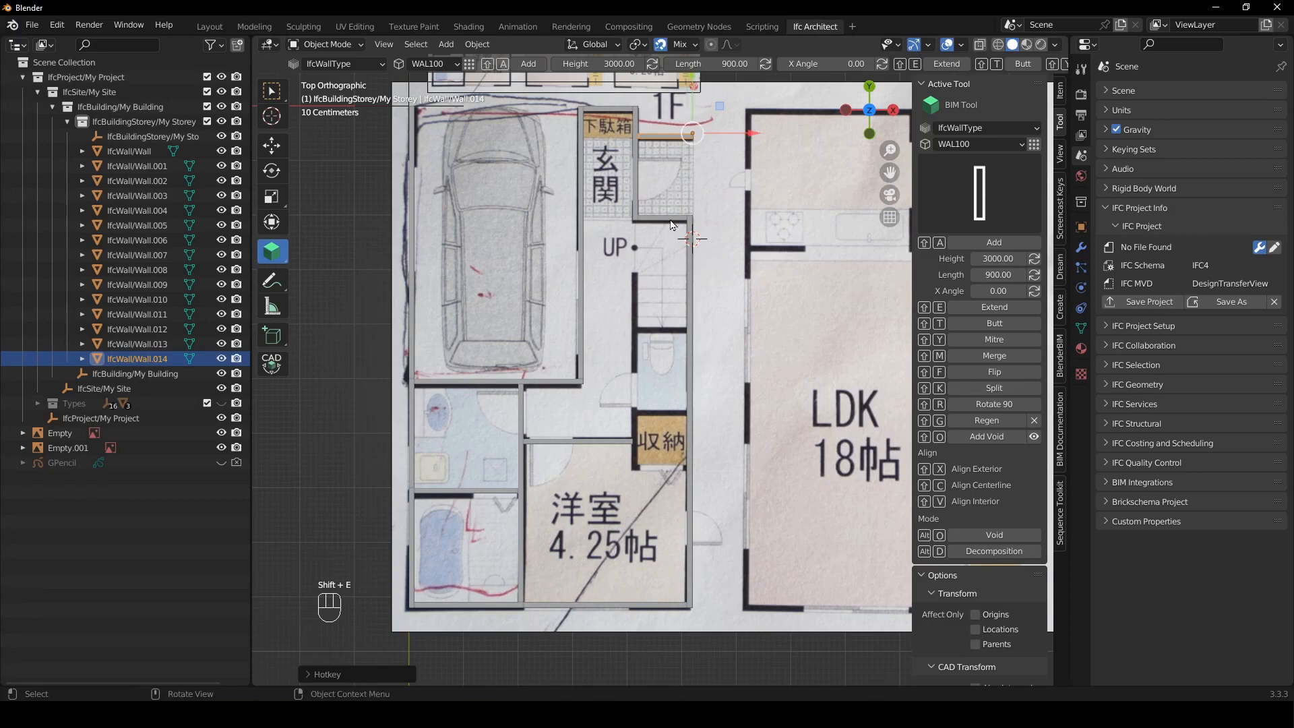
pyautogui.hotkey('shift', 'd')
pyautogui.press('y')
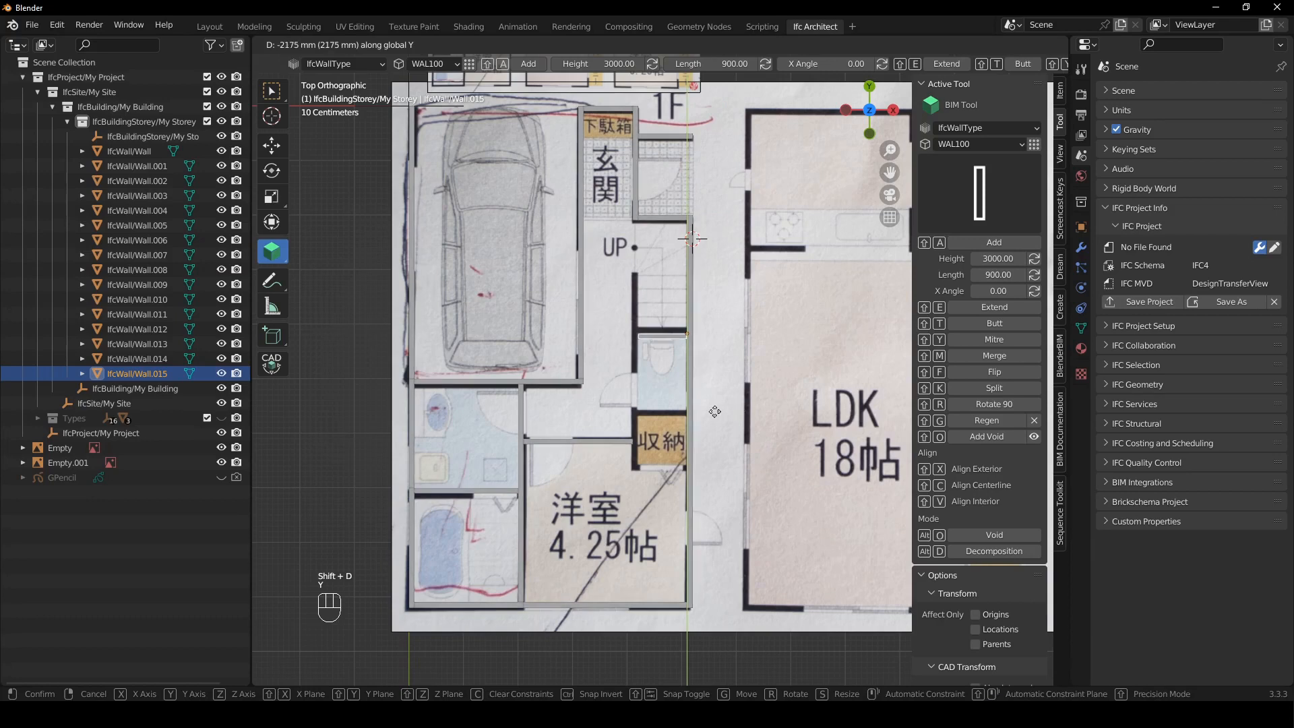
pyautogui.write('2050')
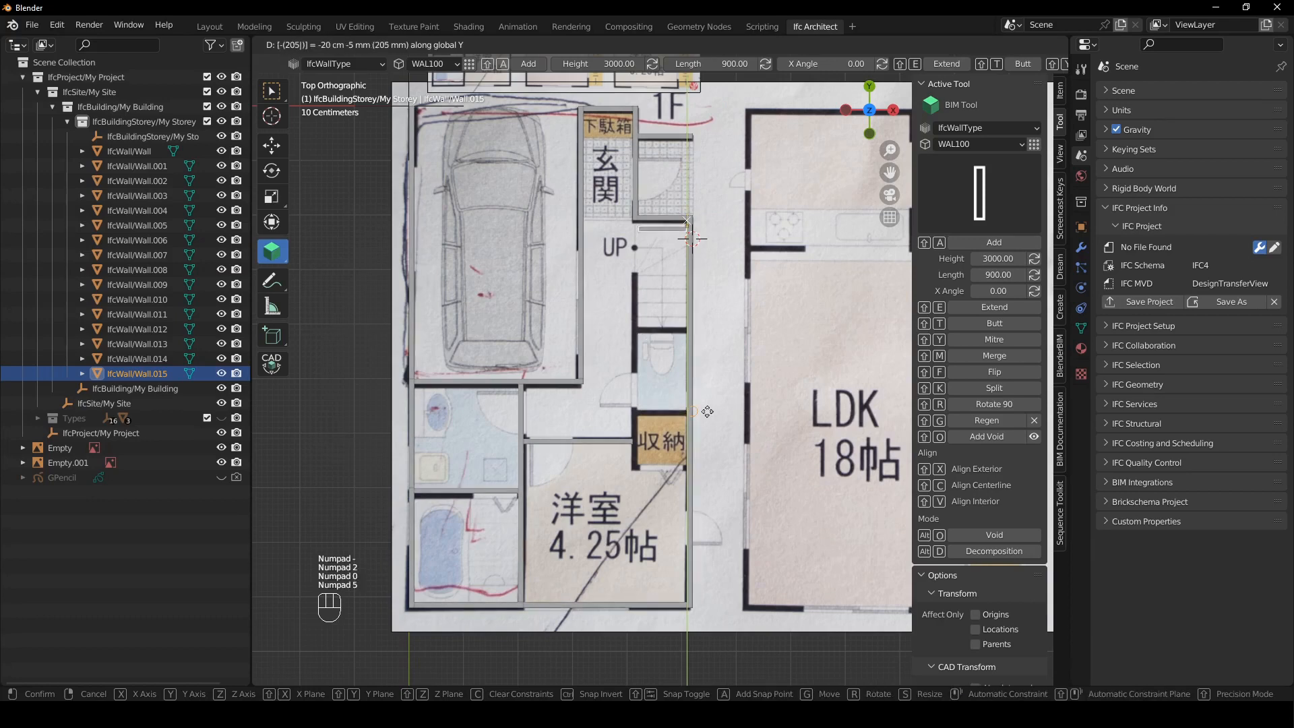
pyautogui.press('Return')
# - Duplicate the toilet's upper wall -1550 mm along Y as the wall between the toilet and the 収納 storage
pyautogui.hotkey('shift', 'd')
pyautogui.press('y')
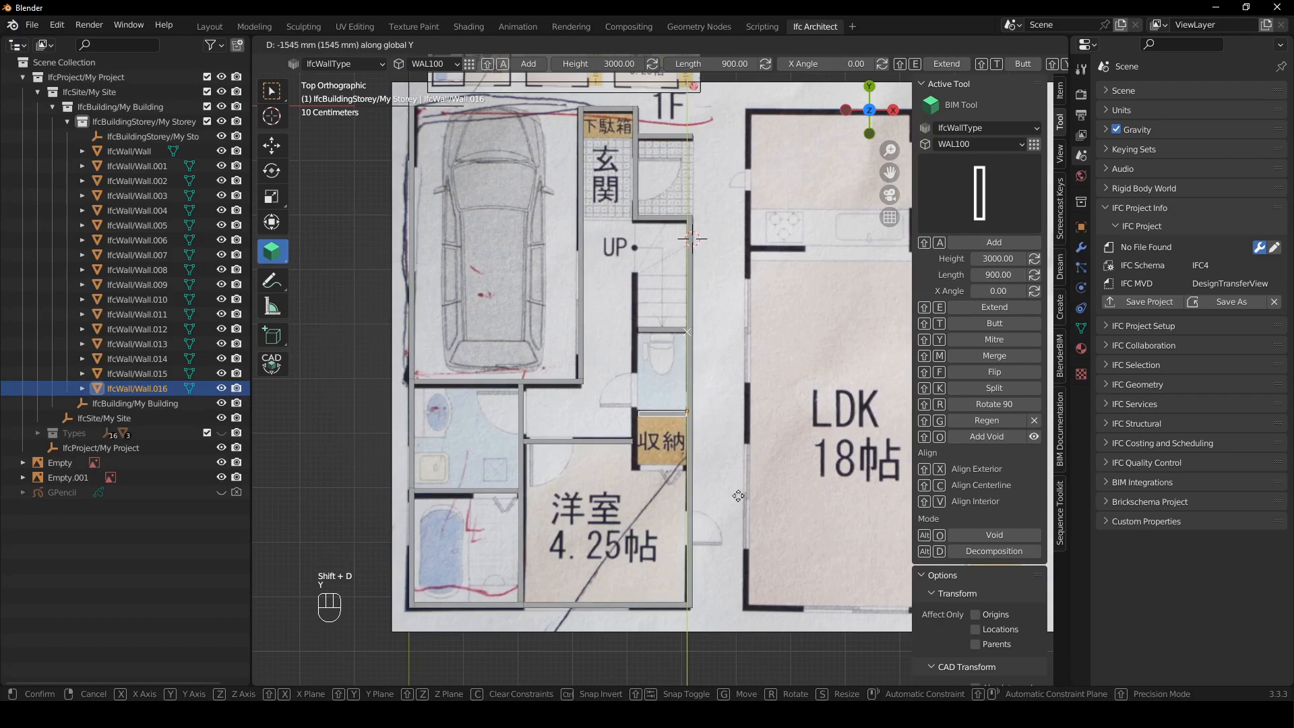
pyautogui.write('1550')
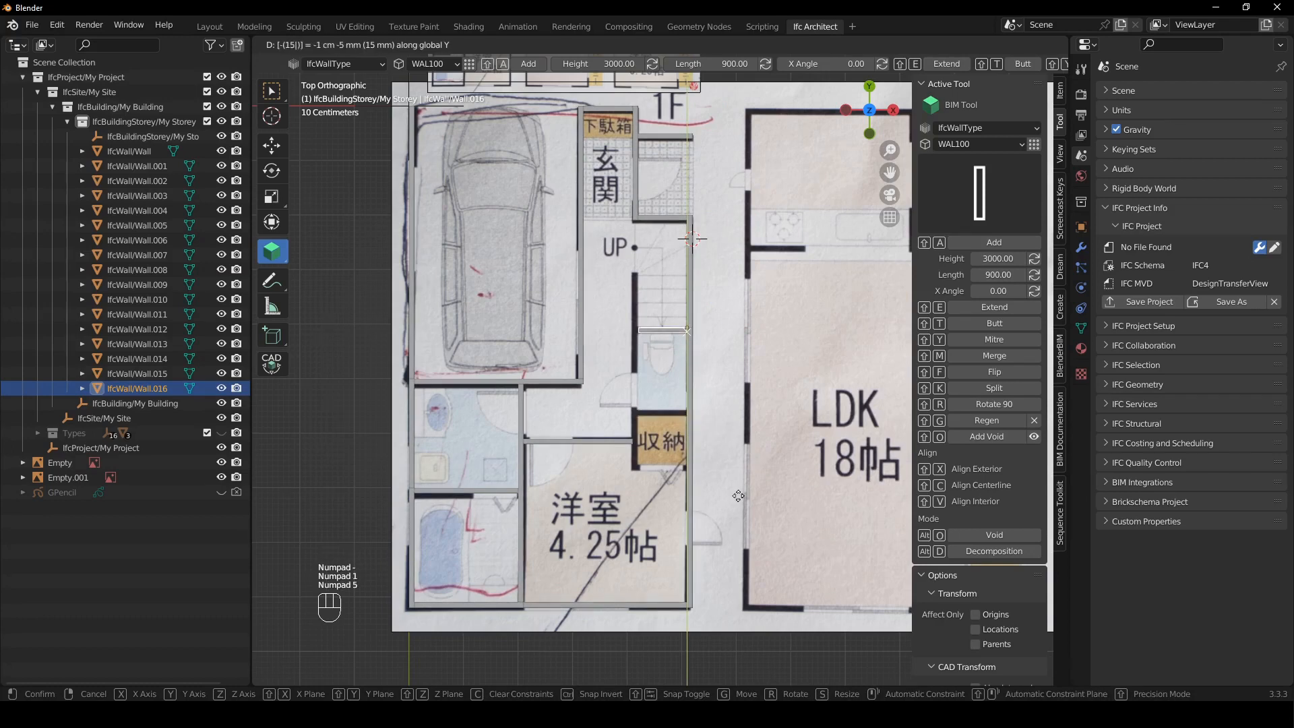
pyautogui.press('Return')
# - Duplicate the wall between the toilet and the 収納 storage -1000 mm along Y as the storage's bottom wall
pyautogui.hotkey('shift', 'd')
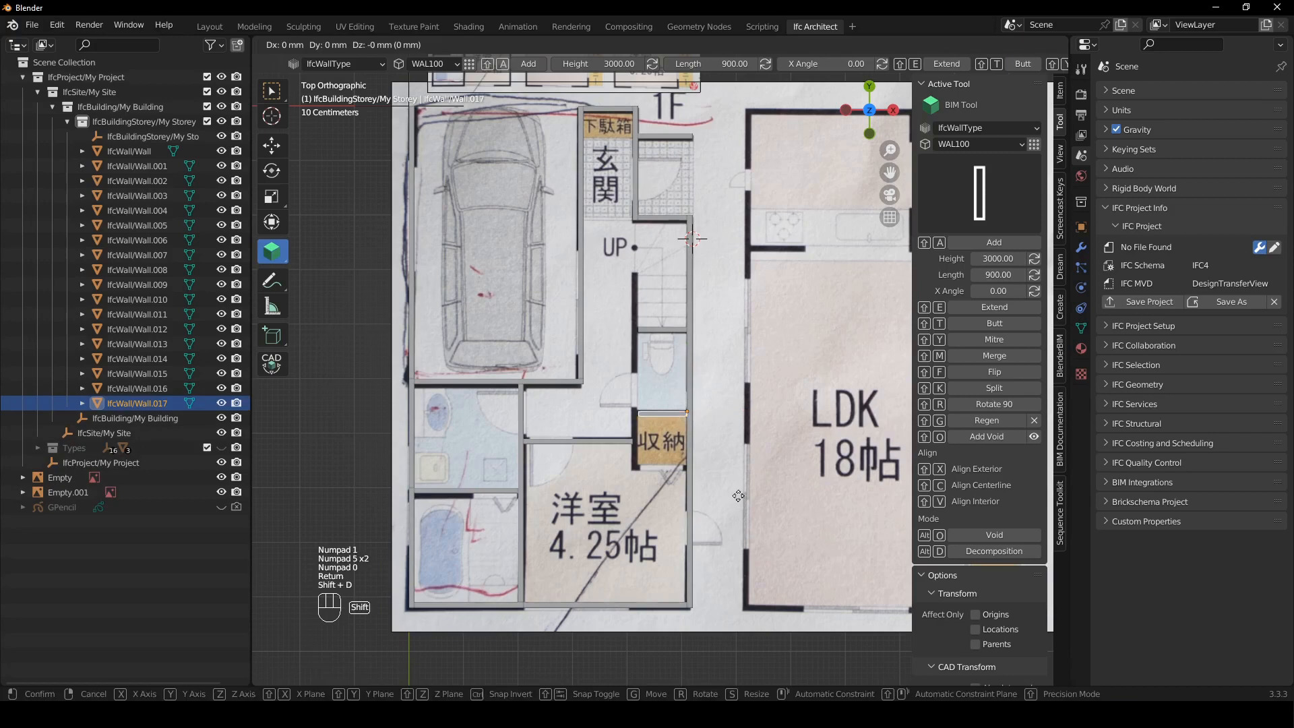
pyautogui.press('y')
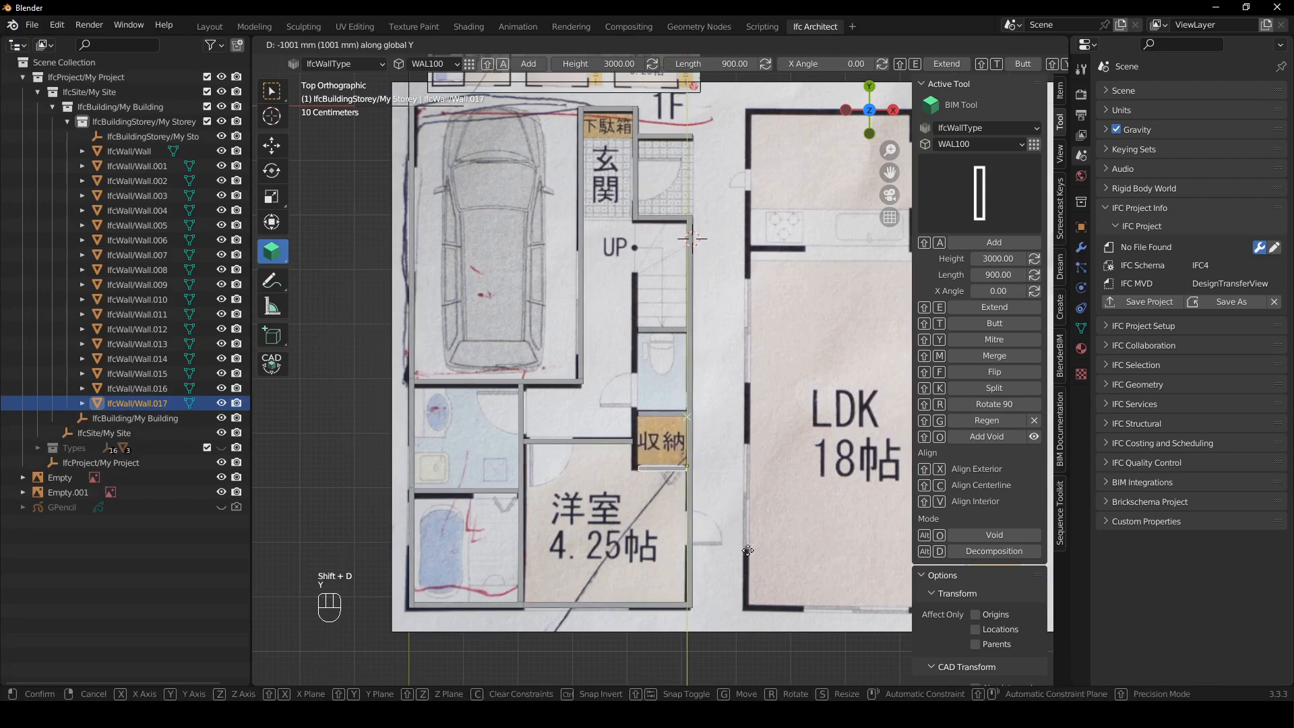
pyautogui.write('-1000')
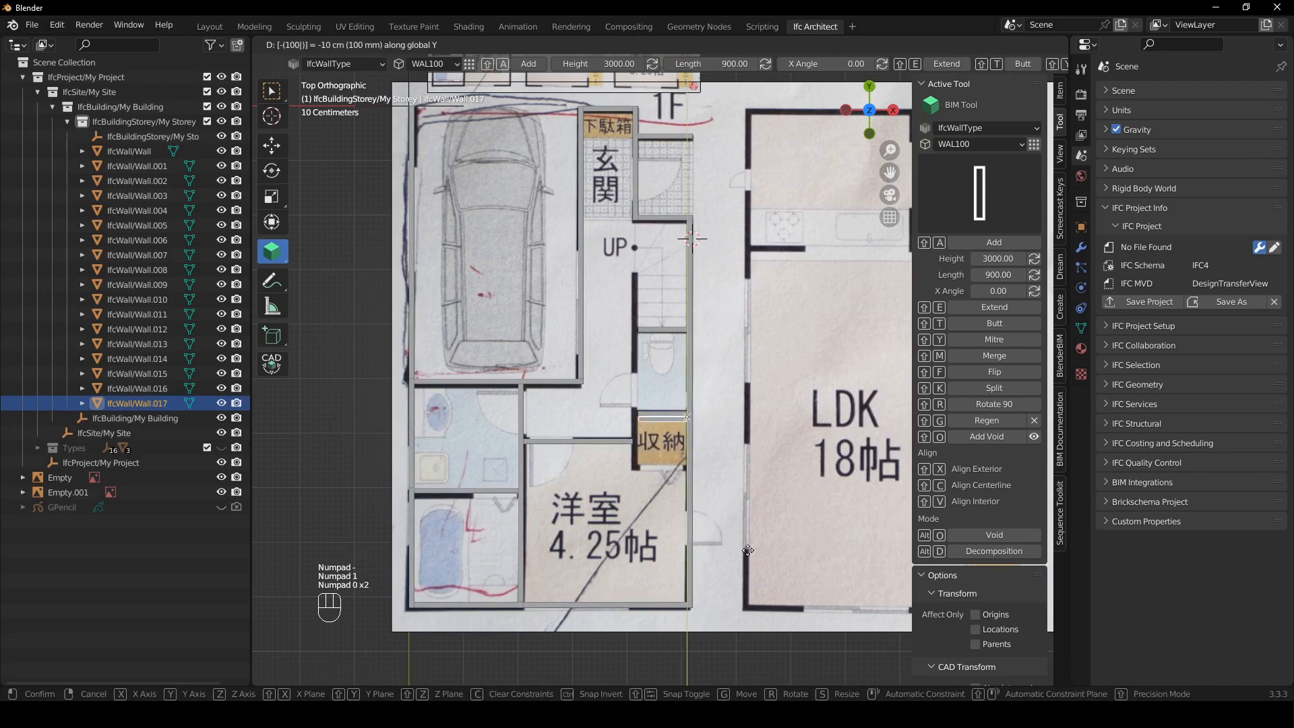
pyautogui.press('Return')
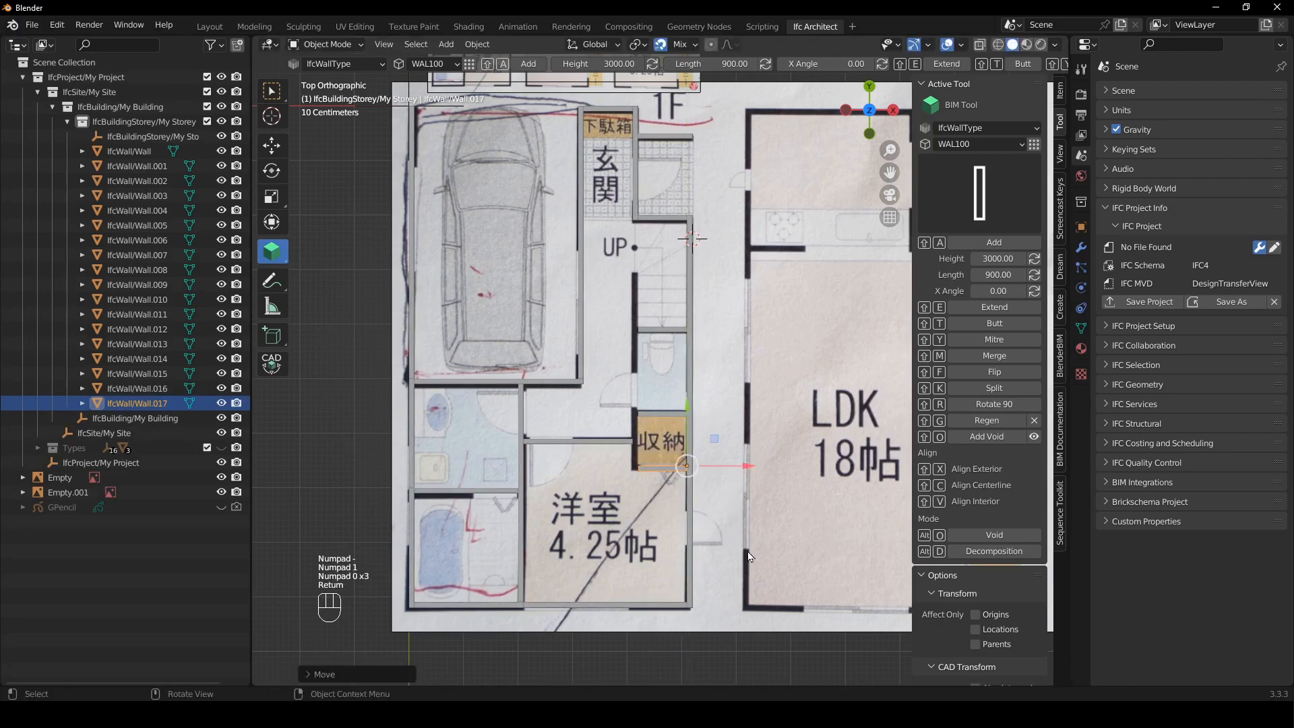
# - Duplicate the vertical wall between the entrance and the porch, and move the copy down along Y until its top meets the porch's bottom wall
pyautogui.click(644, 214)
pyautogui.keyDown('shift'); pyautogui.moveTo(701, 171); pyautogui.dragTo(693, 176, button='middle'); pyautogui.keyUp('shift')
pyautogui.hotkey('shift', 'd')
pyautogui.press('y')
pyautogui.click(729, 392)
pyautogui.press('g')
pyautogui.press('y')
pyautogui.click(708, 275)
# - Move the duplicated vertical wall -1000 mm along Y so it starts beside the stairs
pyautogui.press('g')
pyautogui.press('y')
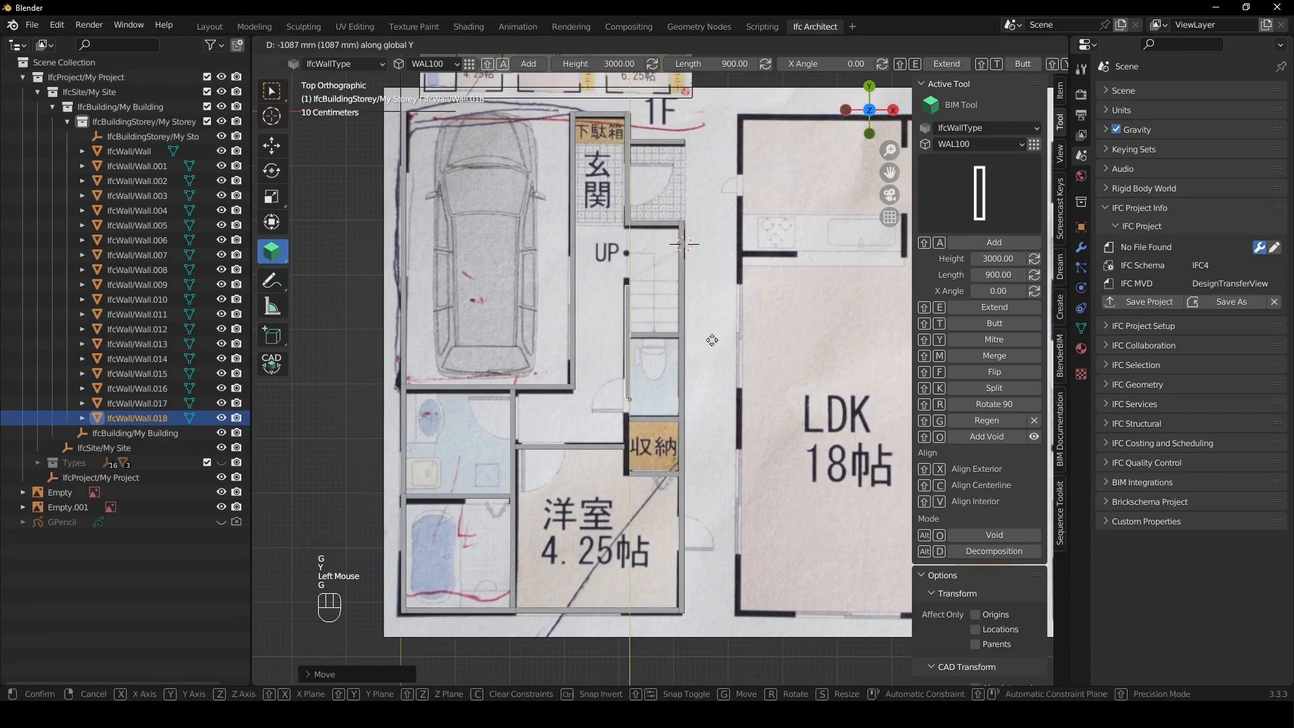
pyautogui.press('KP_Subtract')
pyautogui.press('KP_1')
pyautogui.press('KP_0')
pyautogui.press('KP_0')
pyautogui.press('KP_0')
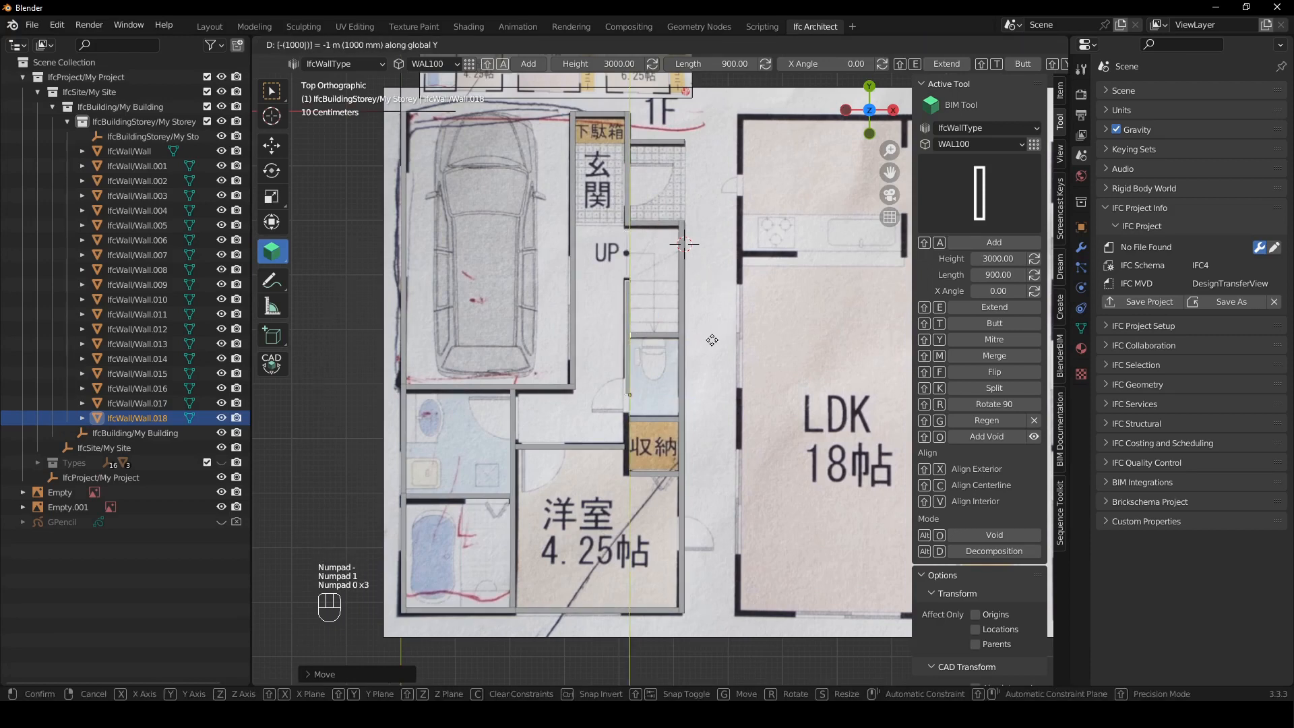
pyautogui.press('Return')
# - Butt the vertical wall beside the stairs and toilet against the 収納 storage's bottom wall, and clear the wall selection
pyautogui.press('shift')
pyautogui.keyDown('shift'); pyautogui.click(644, 474); pyautogui.keyUp('shift')
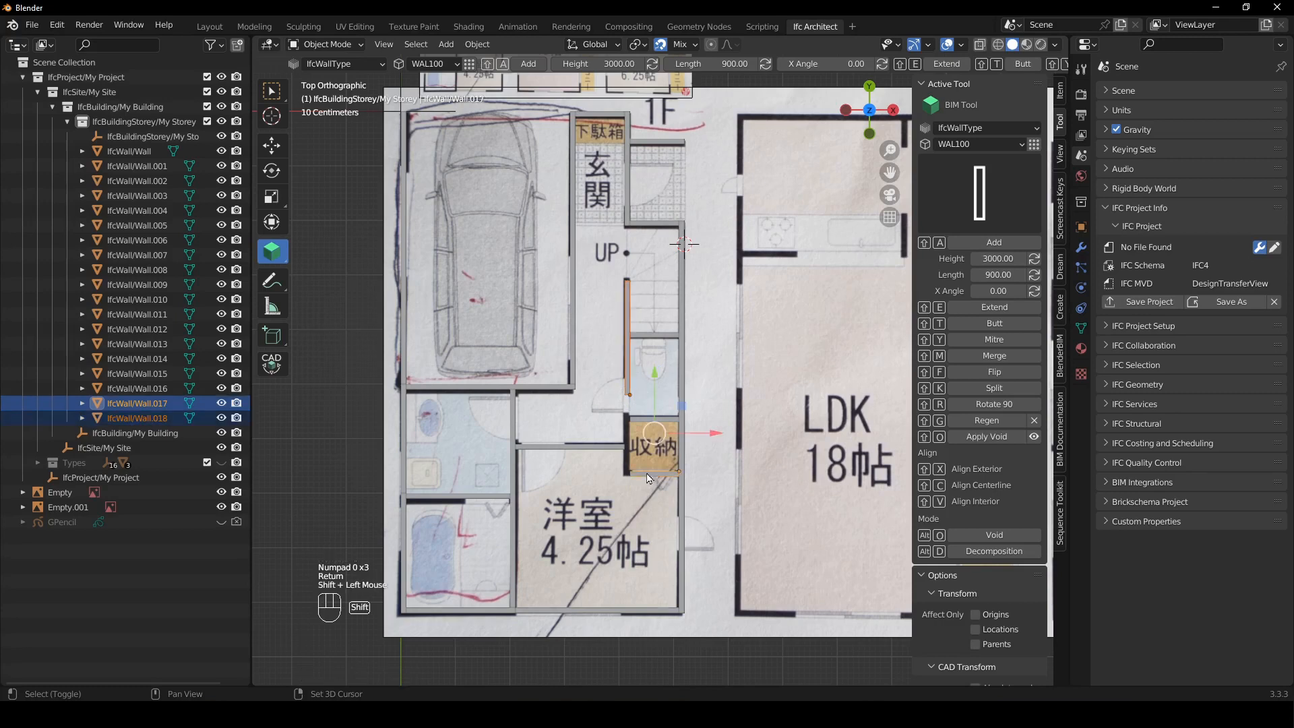
pyautogui.hotkey('shift', 't')
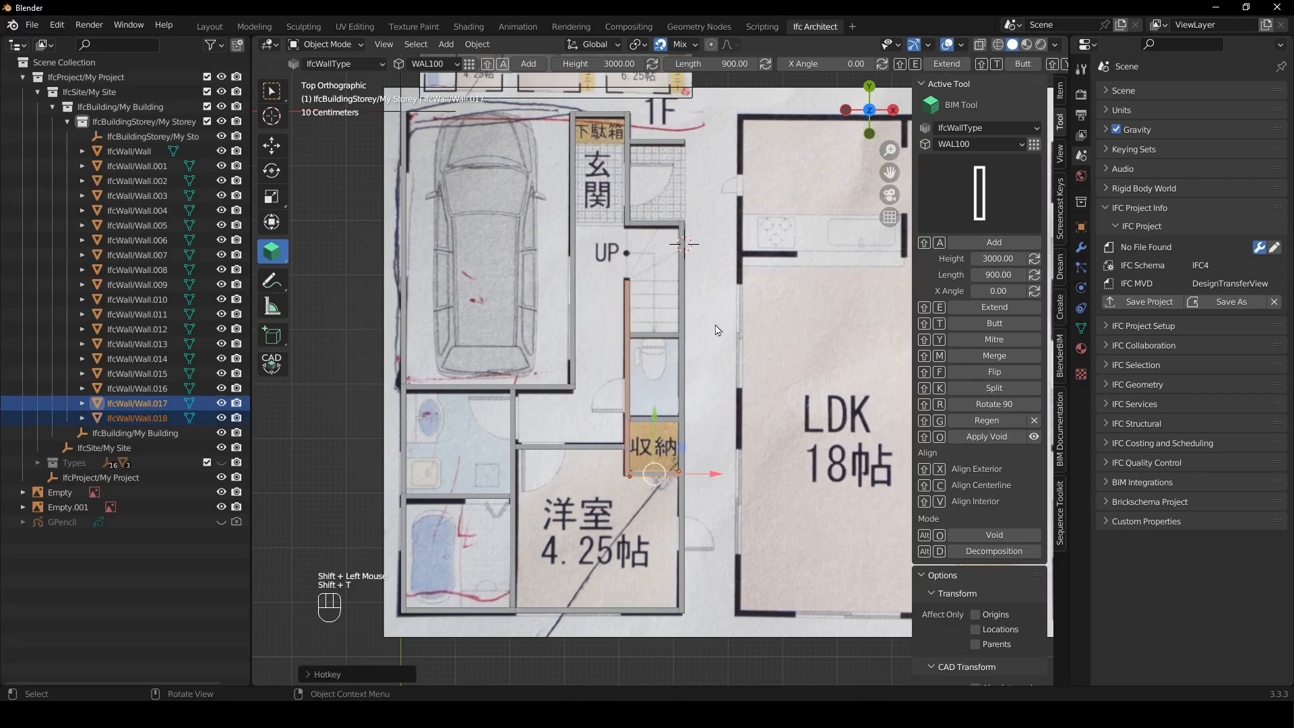
pyautogui.keyDown('shift'); pyautogui.moveTo(640, 537); pyautogui.dragTo(653, 476, button='middle'); pyautogui.keyUp('shift')
pyautogui.click(694, 286)
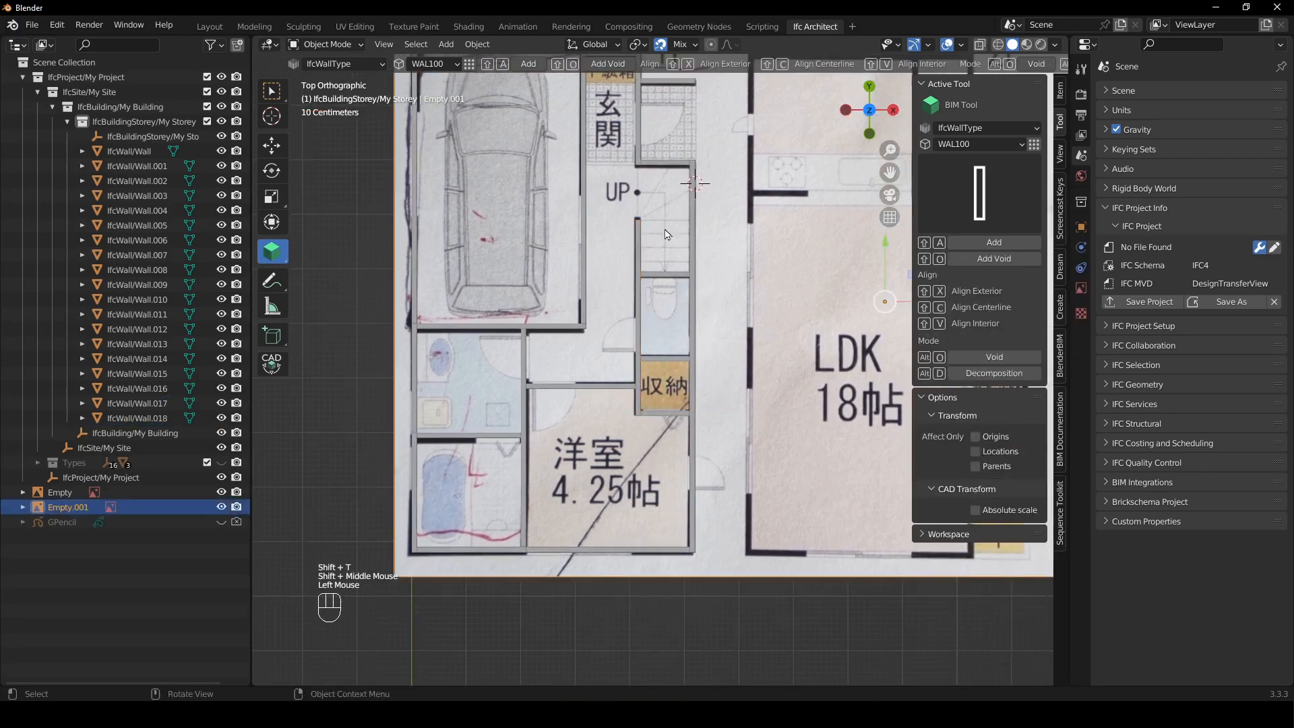
pyautogui.keyDown('shift'); pyautogui.moveTo(633, 558); pyautogui.dragTo(597, 637, button='middle'); pyautogui.keyUp('shift')
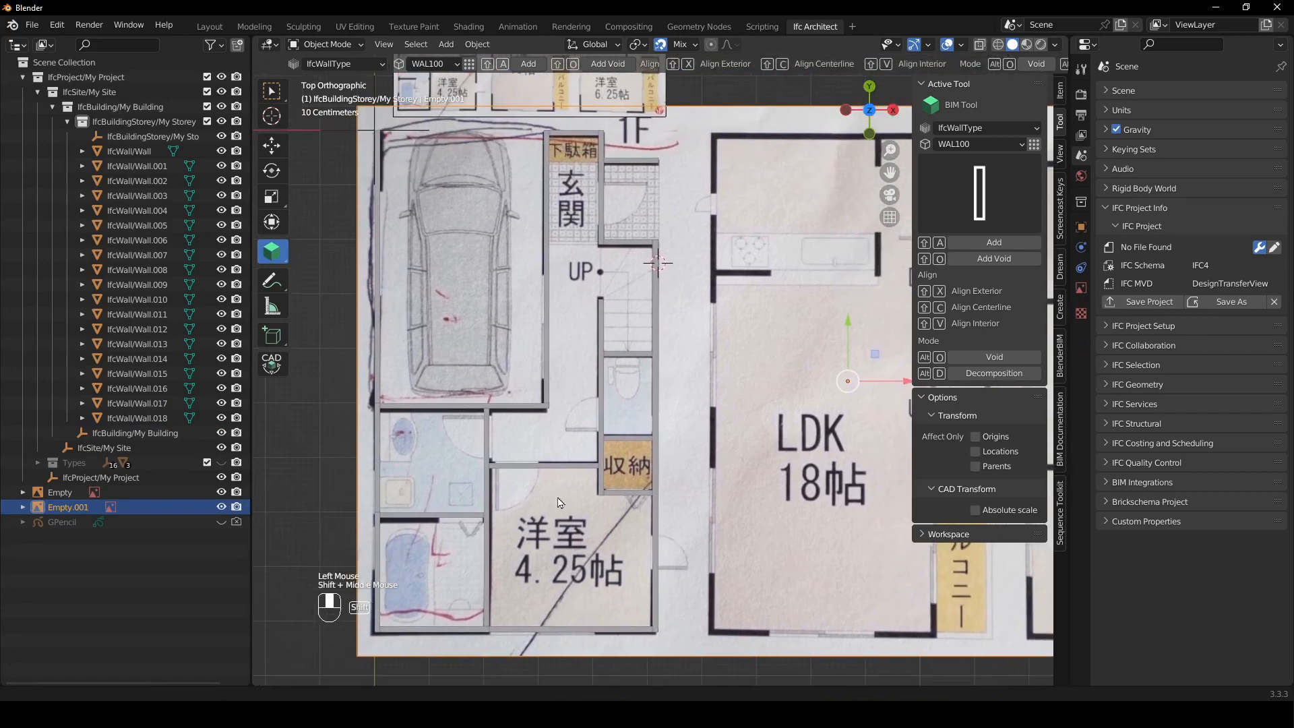
# - Load the project's drawings list in the BIM documentation and check the location hints available for a plan drawing
pyautogui.click(1062, 433)
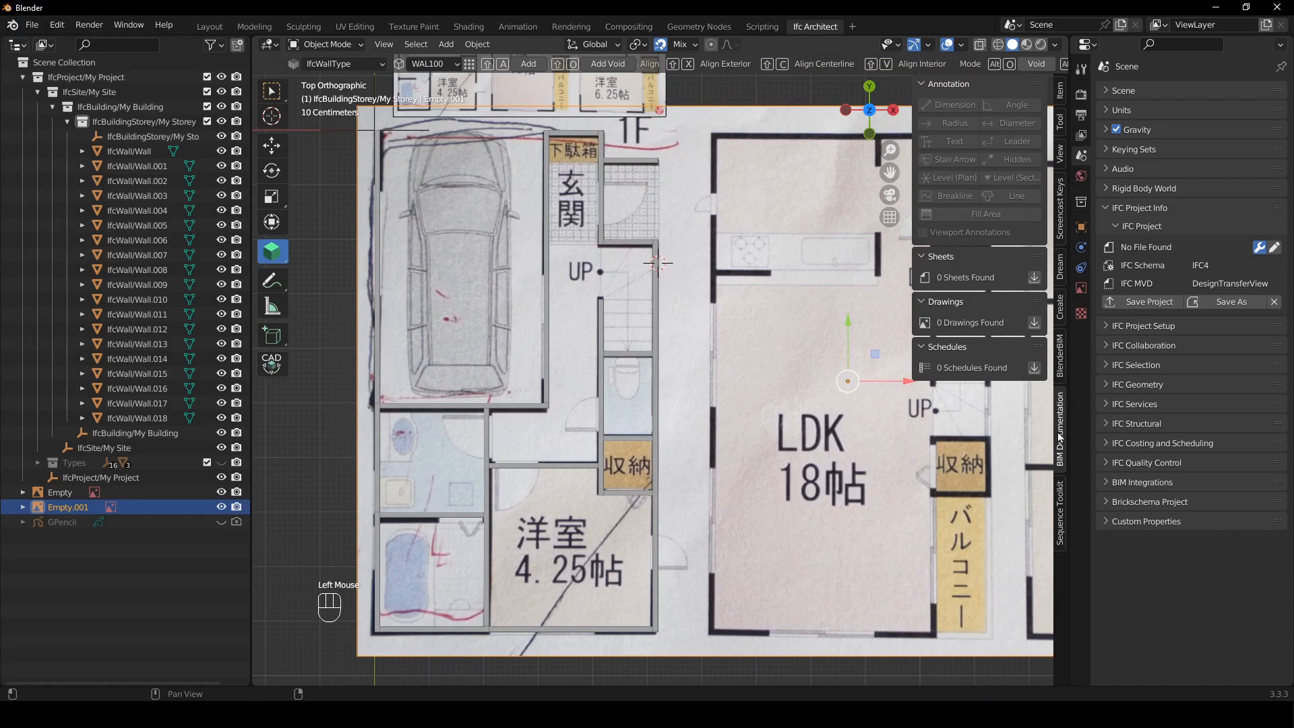
pyautogui.click(1033, 324)
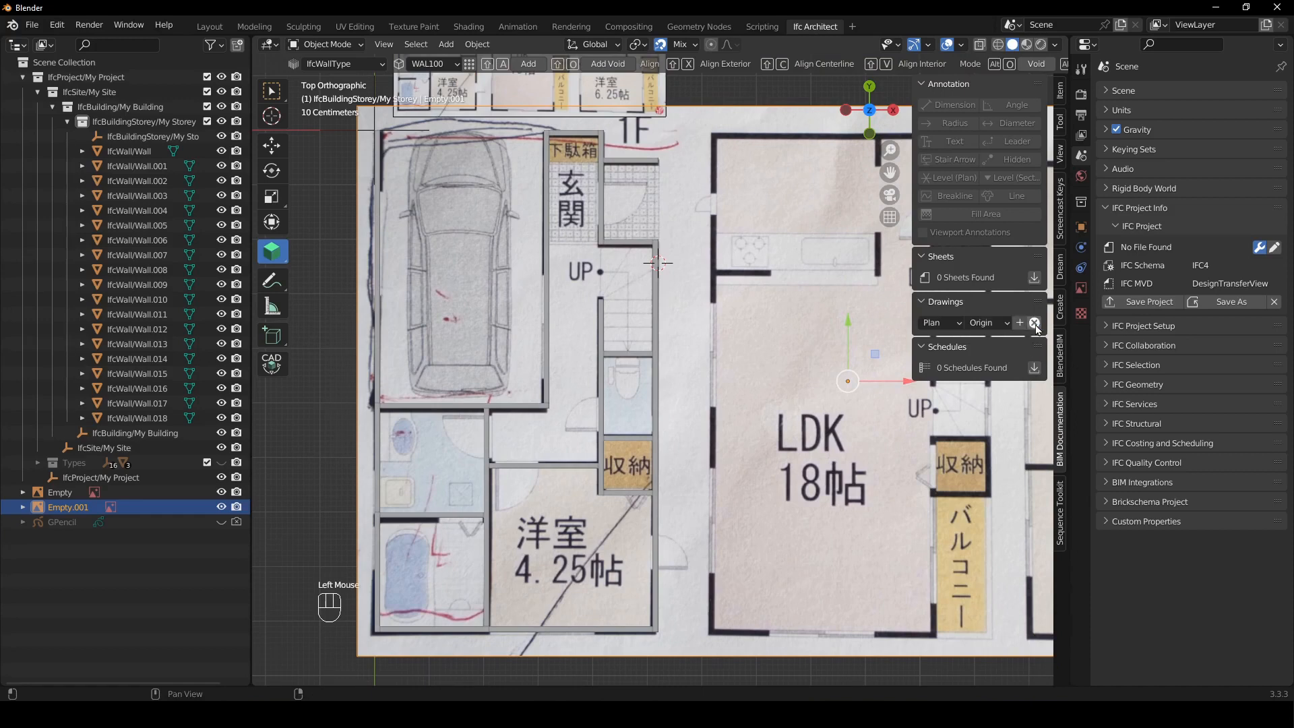
pyautogui.click(995, 325)
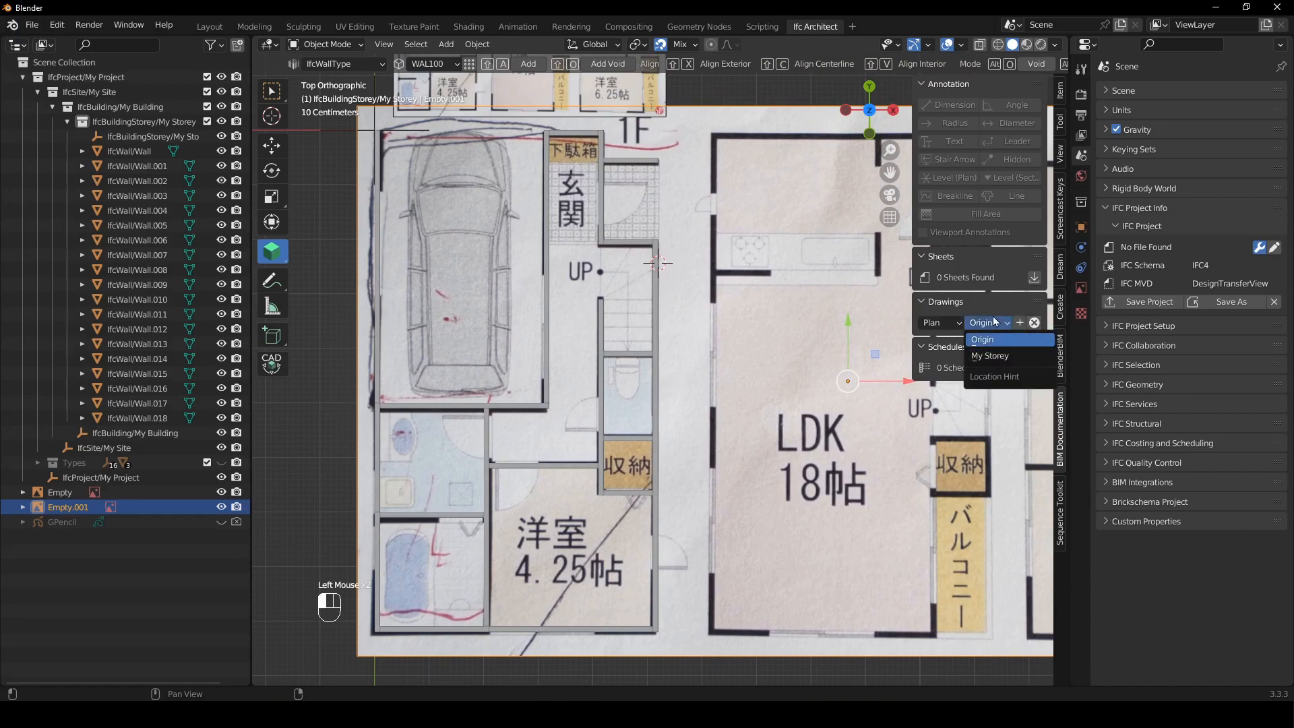
# - Widen the outliner and rename the IfcBuildingStorey My Storey as GROUND FLOOR
pyautogui.click(166, 138)
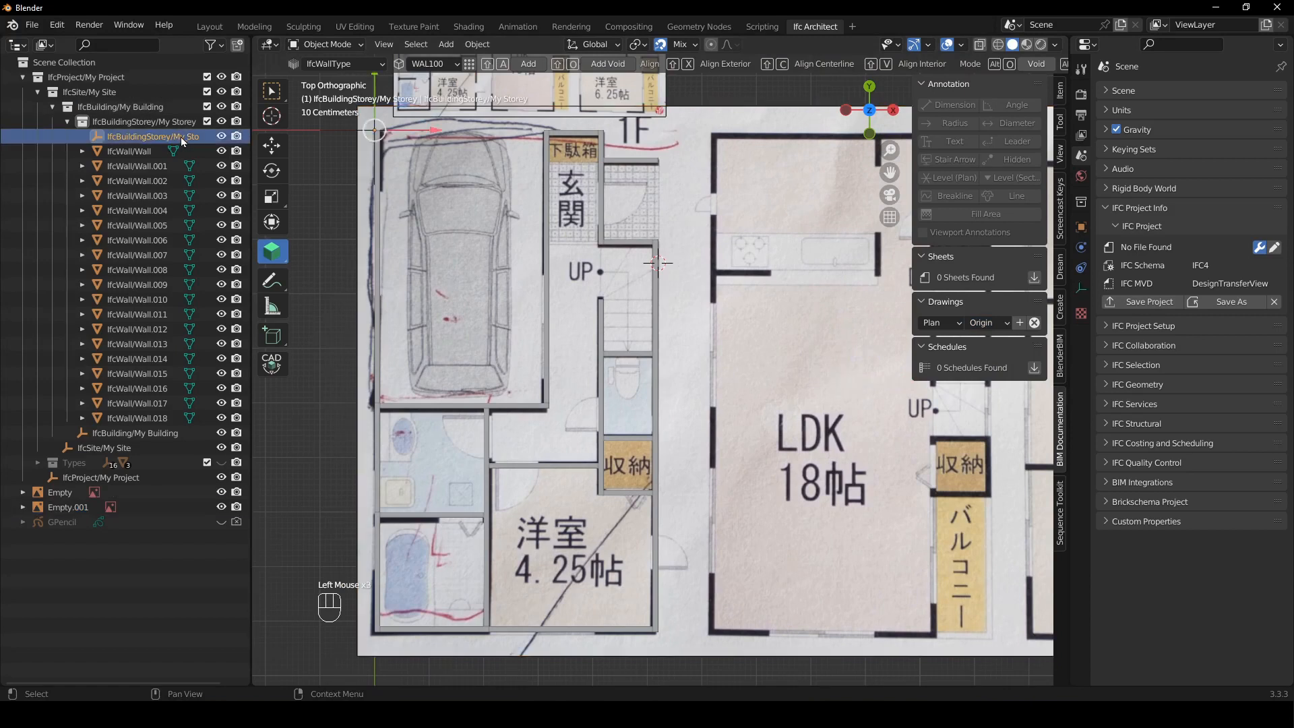
pyautogui.moveTo(252, 142); pyautogui.dragTo(167, 137)
pyautogui.doubleClick(196, 137)
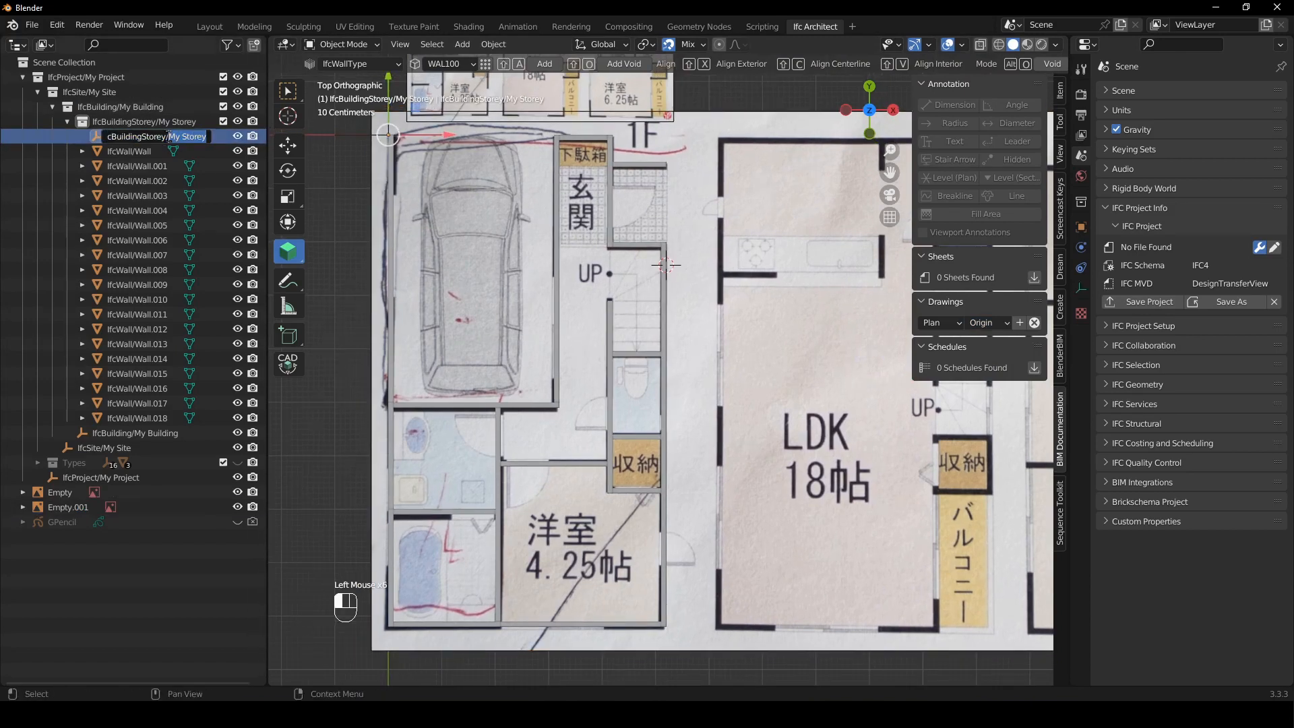
pyautogui.write('GROUND FLOOR')
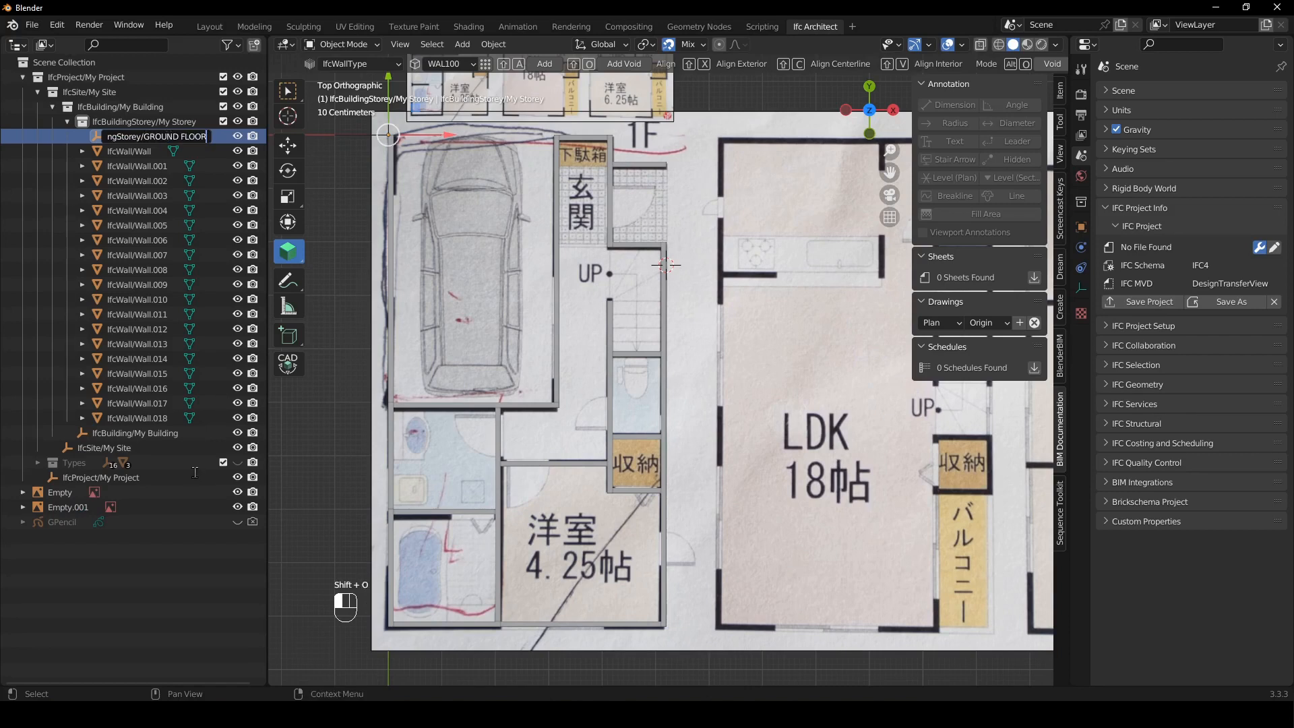
pyautogui.press('Return')
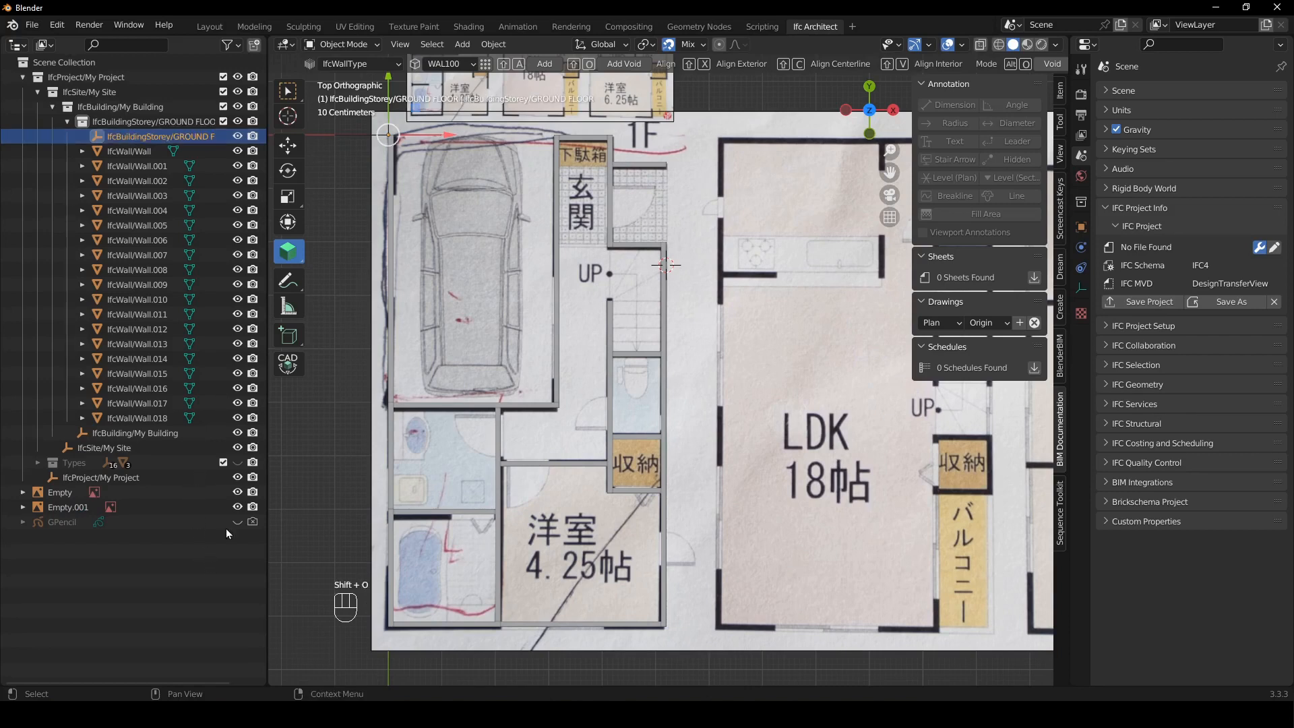
# - Add a plan drawing with GROUND FLOOR as its location hint
pyautogui.click(987, 323)
pyautogui.click(1003, 356)
pyautogui.click(1021, 329)
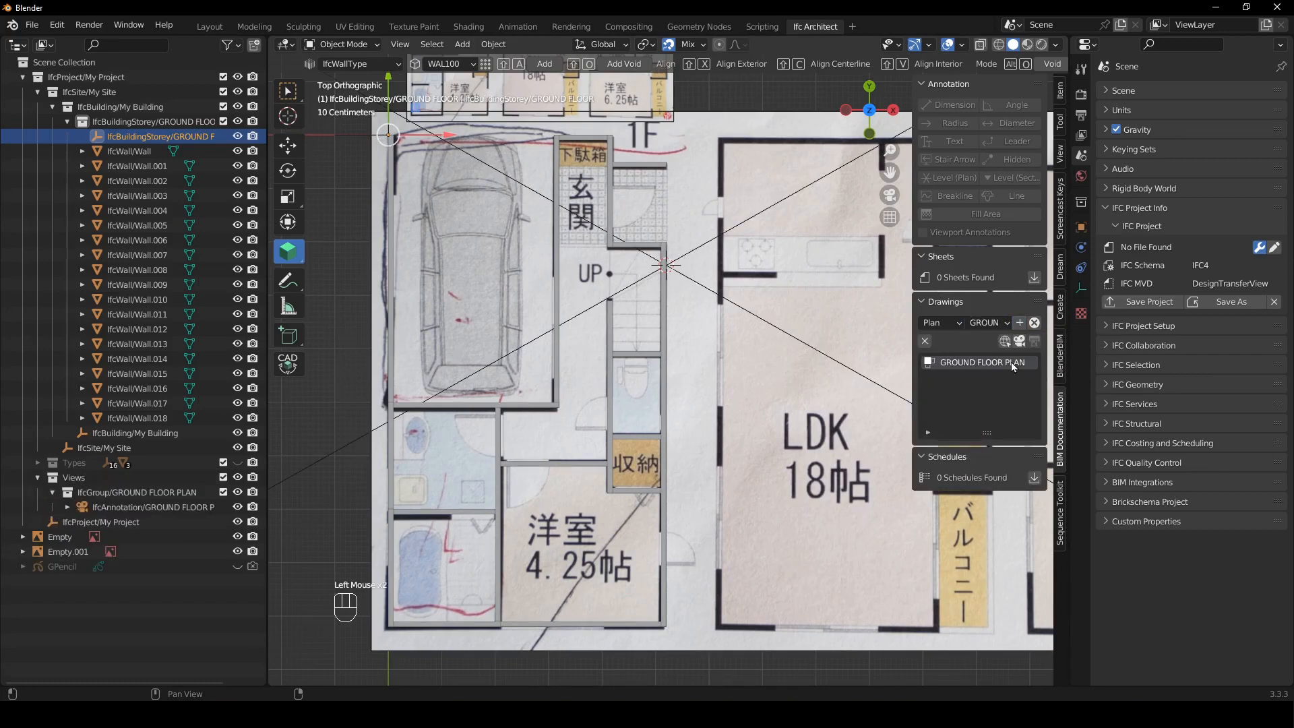
# - Select the GROUND FLOOR PLAN drawing's camera and activate the drawing's view
pyautogui.scroll(-5, 376, 373)
pyautogui.click(496, 234)
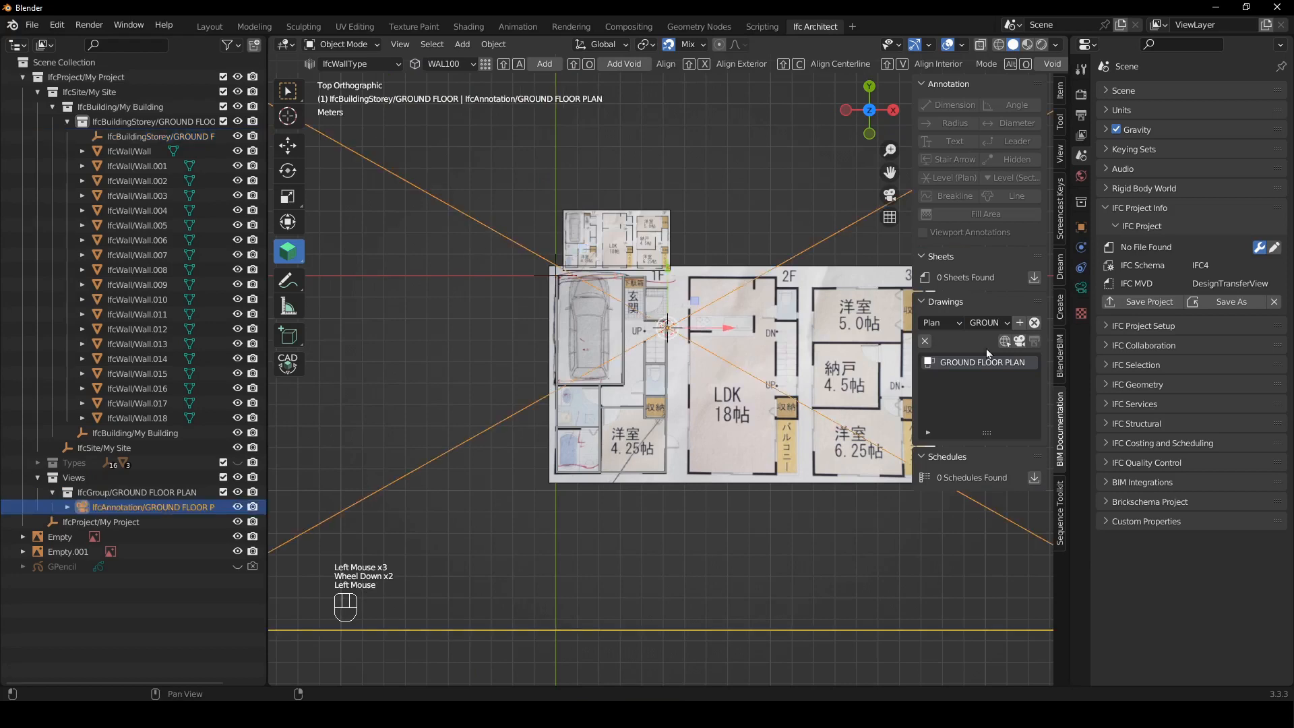
pyautogui.click(1024, 344)
pyautogui.keyDown('shift'); pyautogui.moveTo(701, 345); pyautogui.dragTo(625, 322, button='middle'); pyautogui.keyUp('shift')
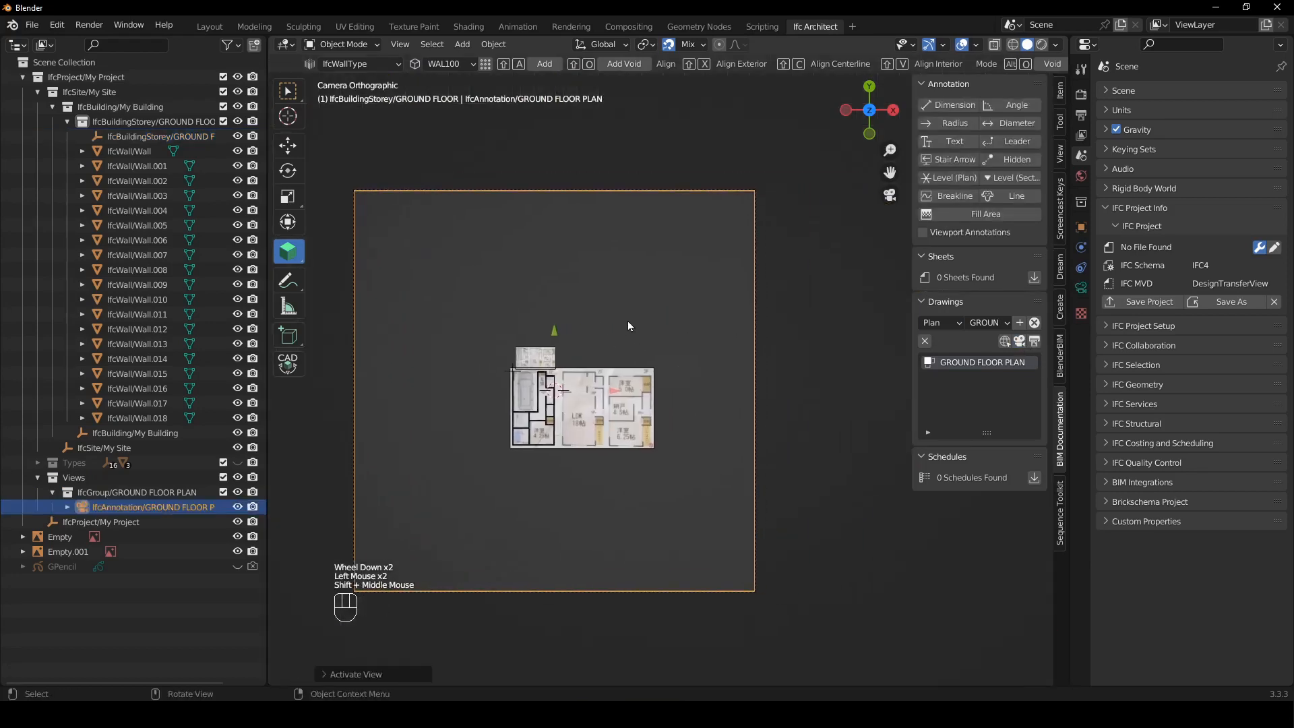
# - Turn off snapping and set the orthographic scale of the plan drawing's camera to 10
pyautogui.click(668, 48)
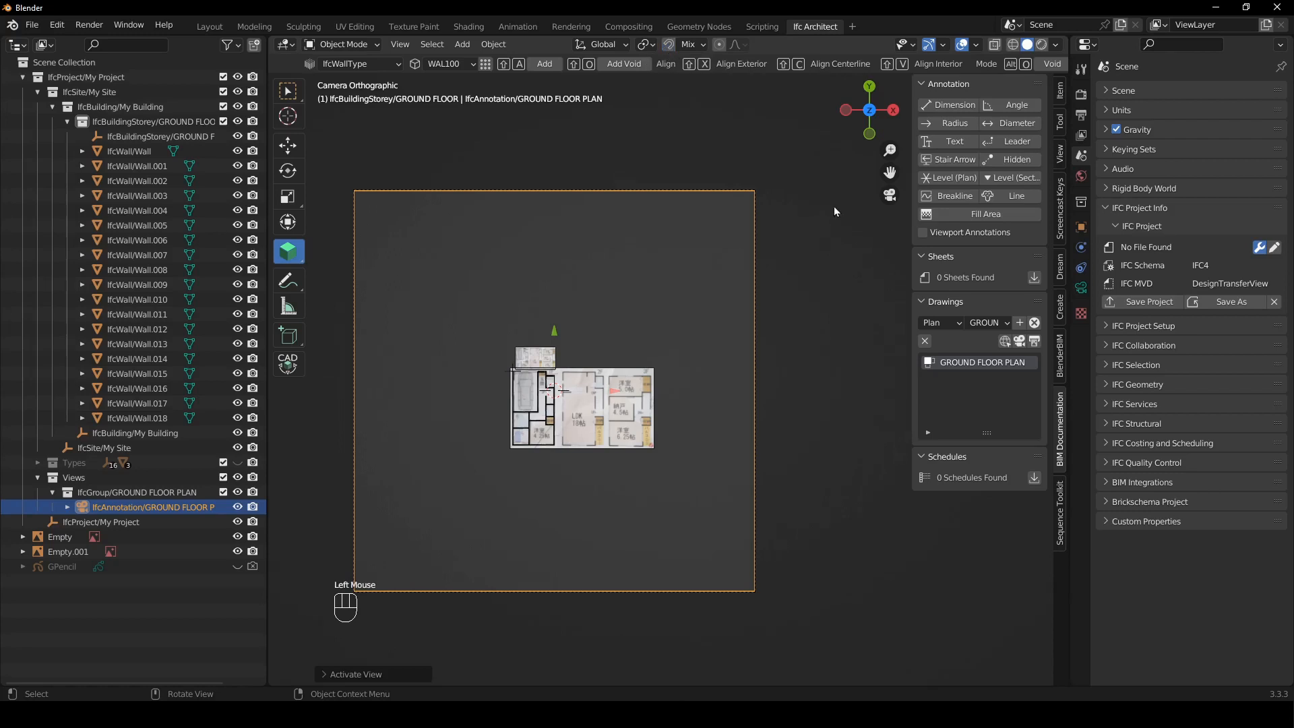
pyautogui.click(1080, 293)
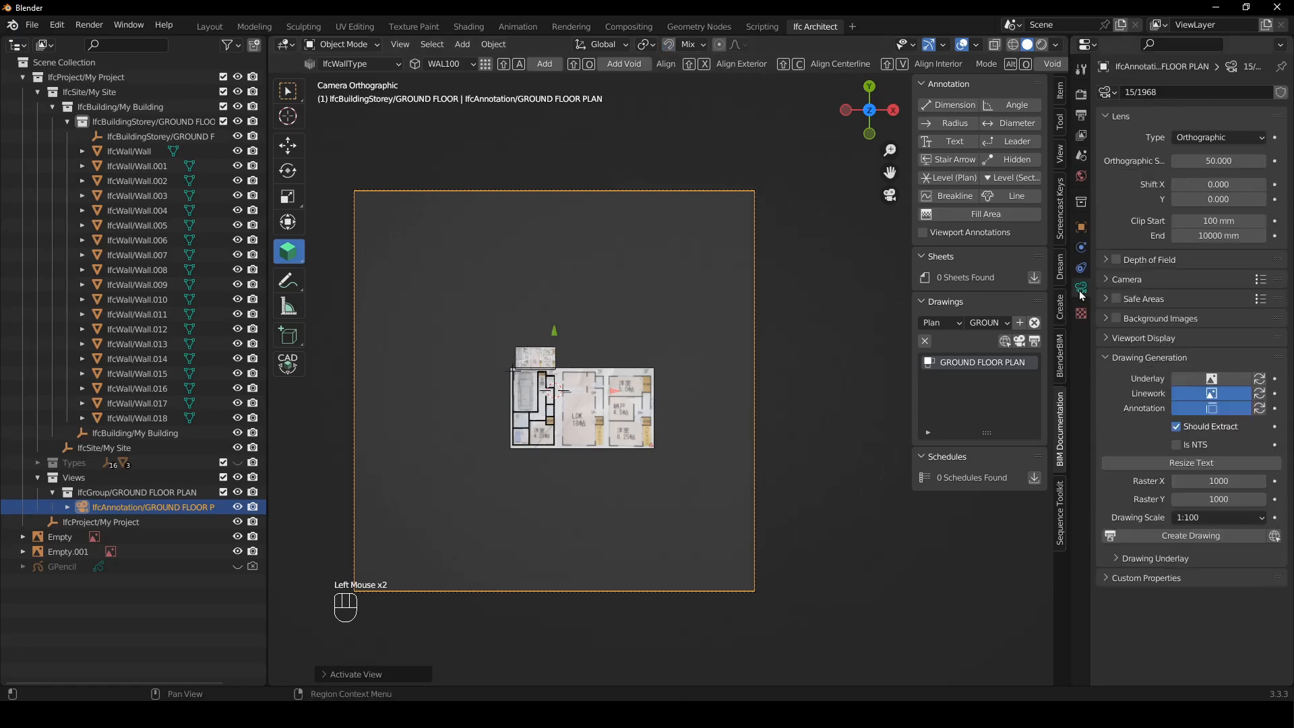
pyautogui.click(1206, 165)
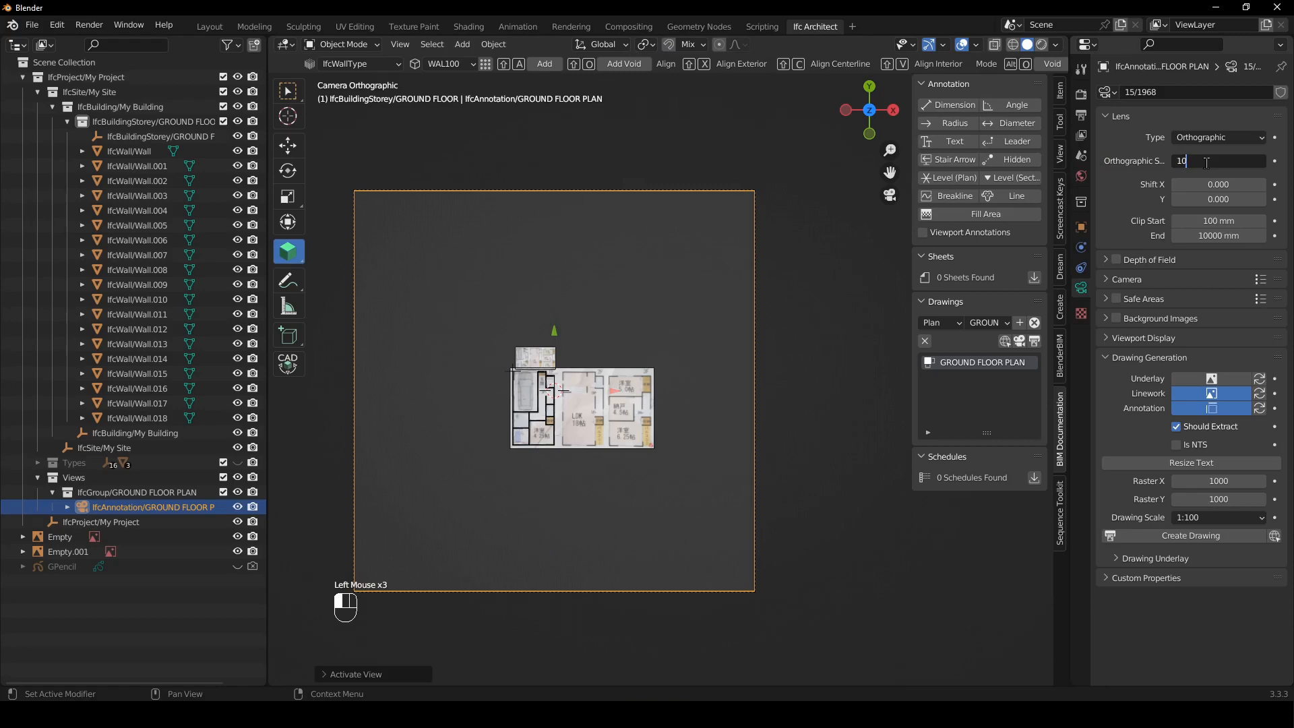
pyautogui.write('10')
pyautogui.press('Return')
# - Move the drawing camera until its frame encloses the whole 1F plan, and clear the camera selection
pyautogui.scroll(-2, 635, 348)
pyautogui.keyDown('shift'); pyautogui.moveTo(635, 347); pyautogui.dragTo(708, 274, button='middle'); pyautogui.keyUp('shift')
pyautogui.scroll(1, 712, 206)
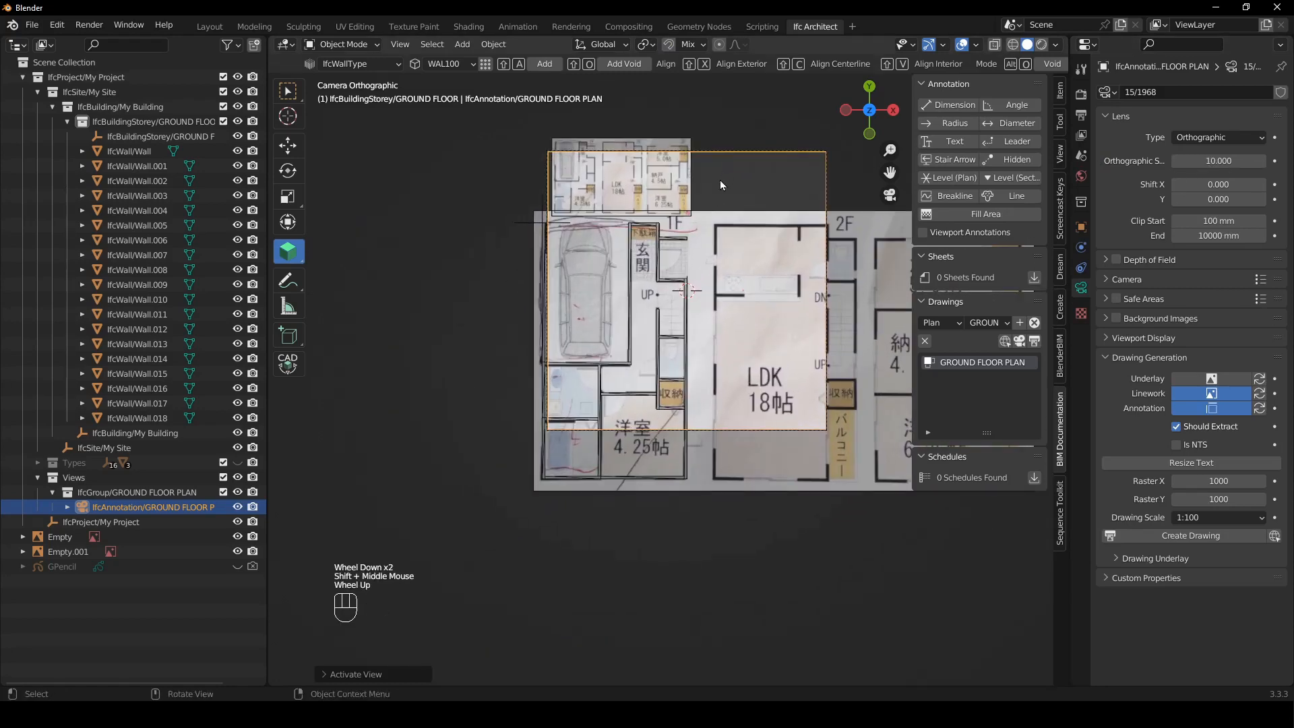
pyautogui.press('g')
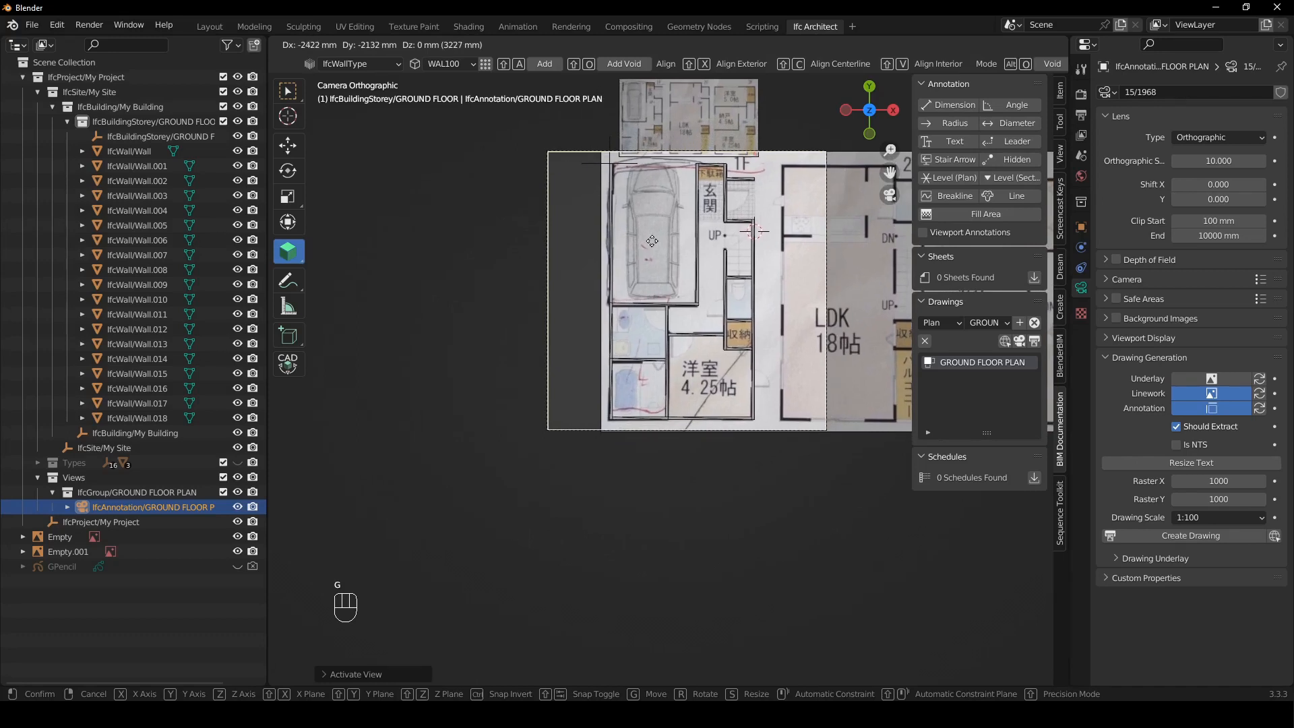
pyautogui.click(668, 264)
pyautogui.click(710, 520)
# - Move the small Floorplans_clean.png reference image up along Y, clear of the drawing frame
pyautogui.moveTo(689, 265)
pyautogui.keyDown('shift'); pyautogui.mouseDown(button='middle')
pyautogui.moveTo(587, 332)
pyautogui.moveTo(551, 391)
pyautogui.moveTo(592, 299)
pyautogui.mouseUp(button='middle'); pyautogui.keyUp('shift')
pyautogui.scroll(1, 551, 391)
pyautogui.scroll(1, 565, 383)
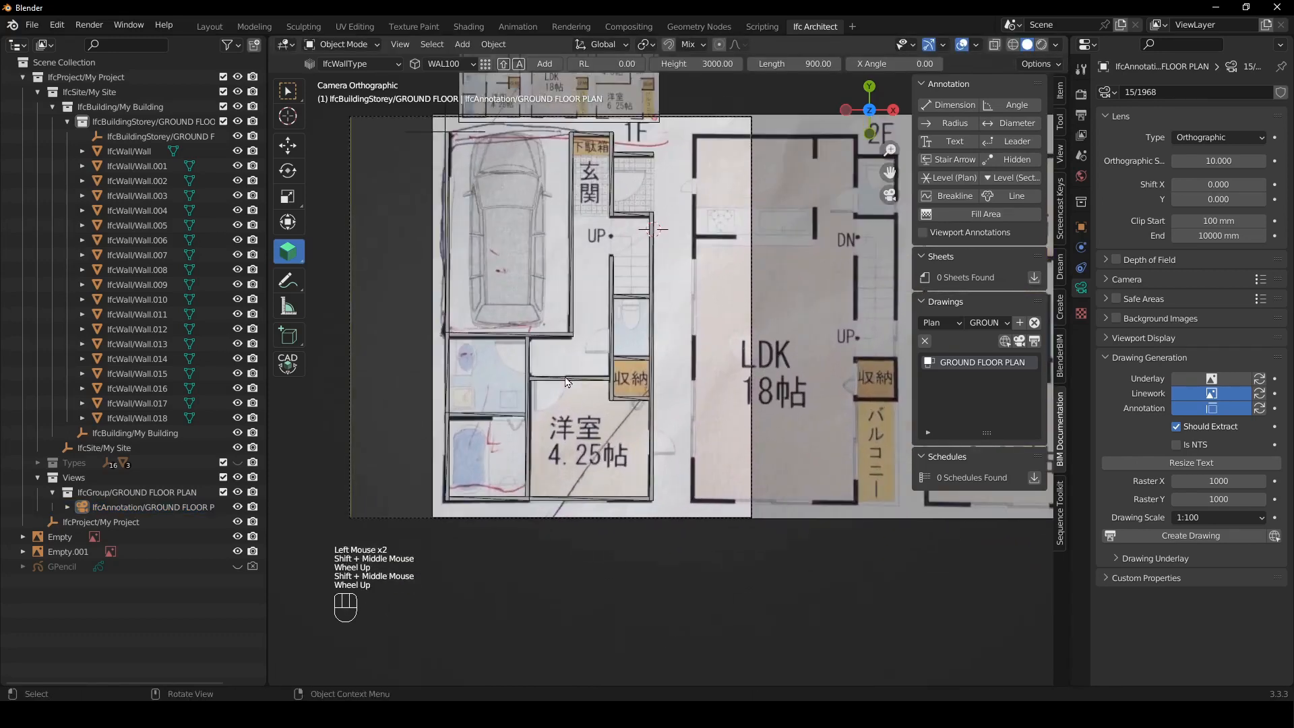
pyautogui.scroll(1, 566, 382)
pyautogui.keyDown('shift'); pyautogui.moveTo(566, 382); pyautogui.dragTo(549, 469, button='middle'); pyautogui.keyUp('shift')
pyautogui.scroll(-1, 571, 389)
pyautogui.click(634, 251)
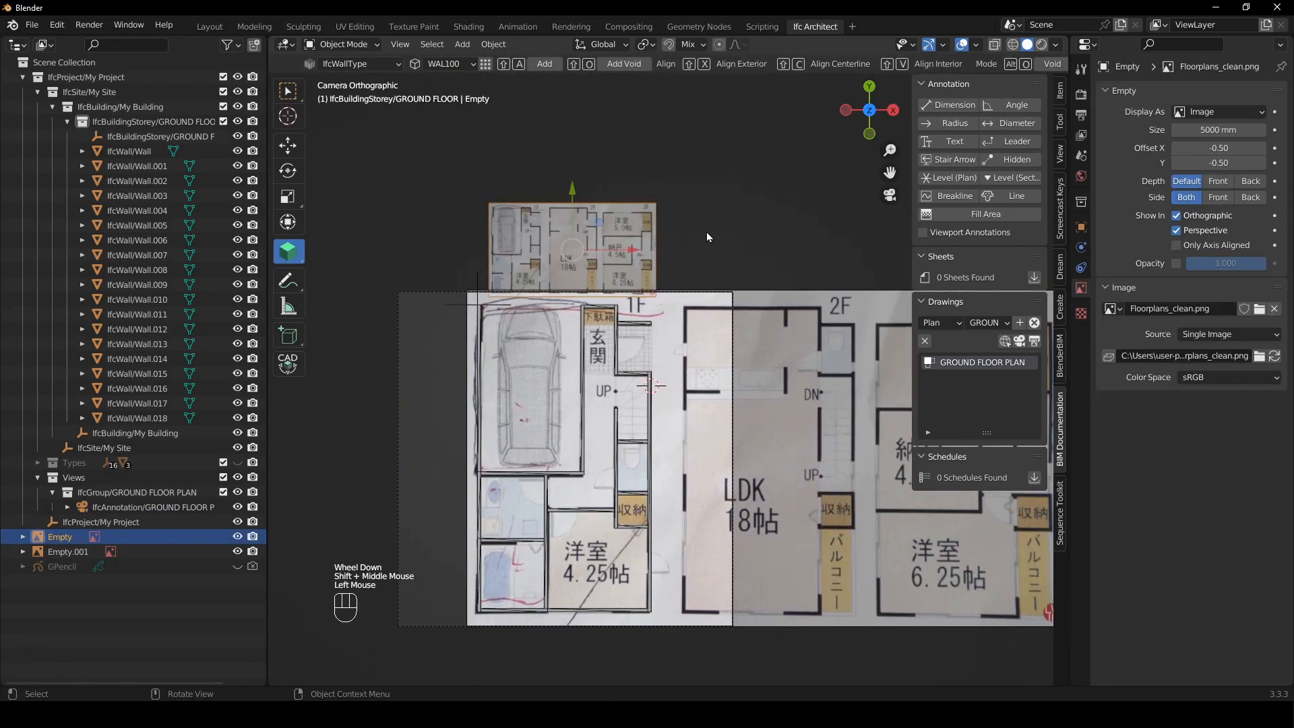
pyautogui.press('g')
pyautogui.press('y')
pyautogui.click(709, 192)
pyautogui.keyDown('shift'); pyautogui.moveTo(575, 516); pyautogui.dragTo(613, 427, button='middle'); pyautogui.keyUp('shift')
pyautogui.scroll(1, 597, 438)
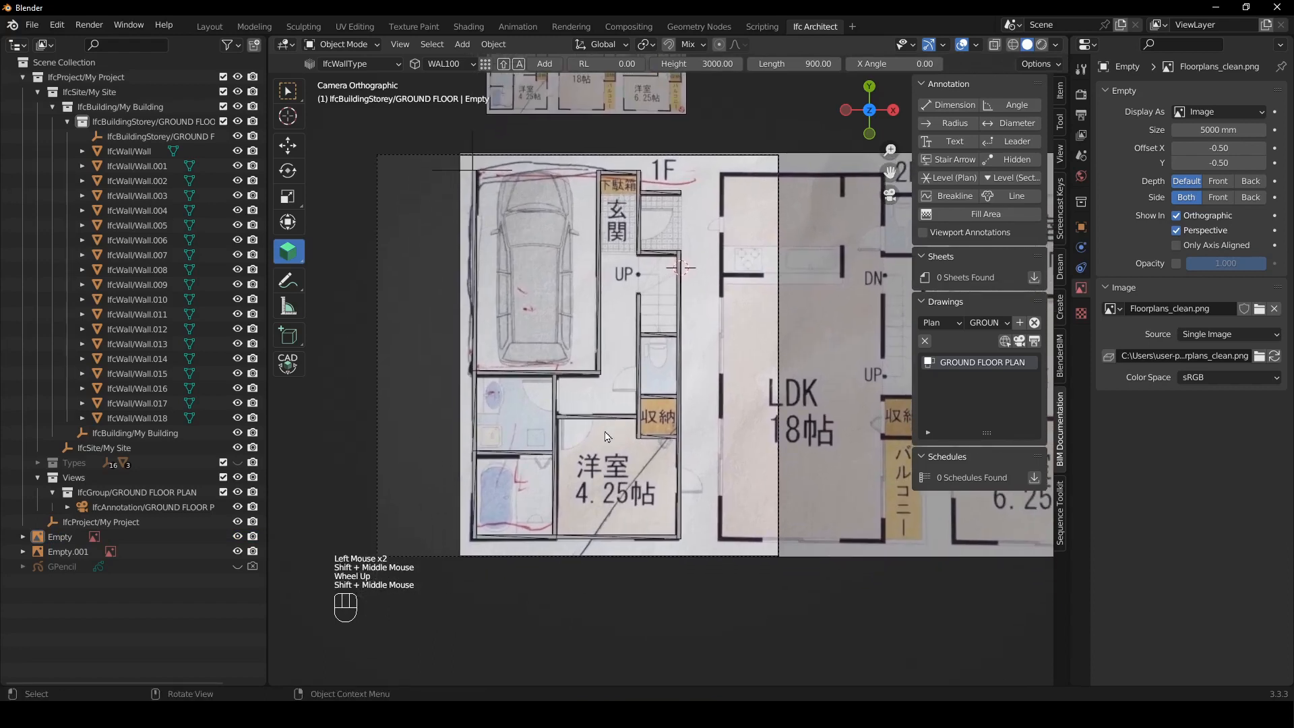
pyautogui.scroll(2, 604, 491)
pyautogui.keyDown('shift'); pyautogui.moveTo(579, 604); pyautogui.dragTo(589, 569, button='middle'); pyautogui.keyUp('shift')
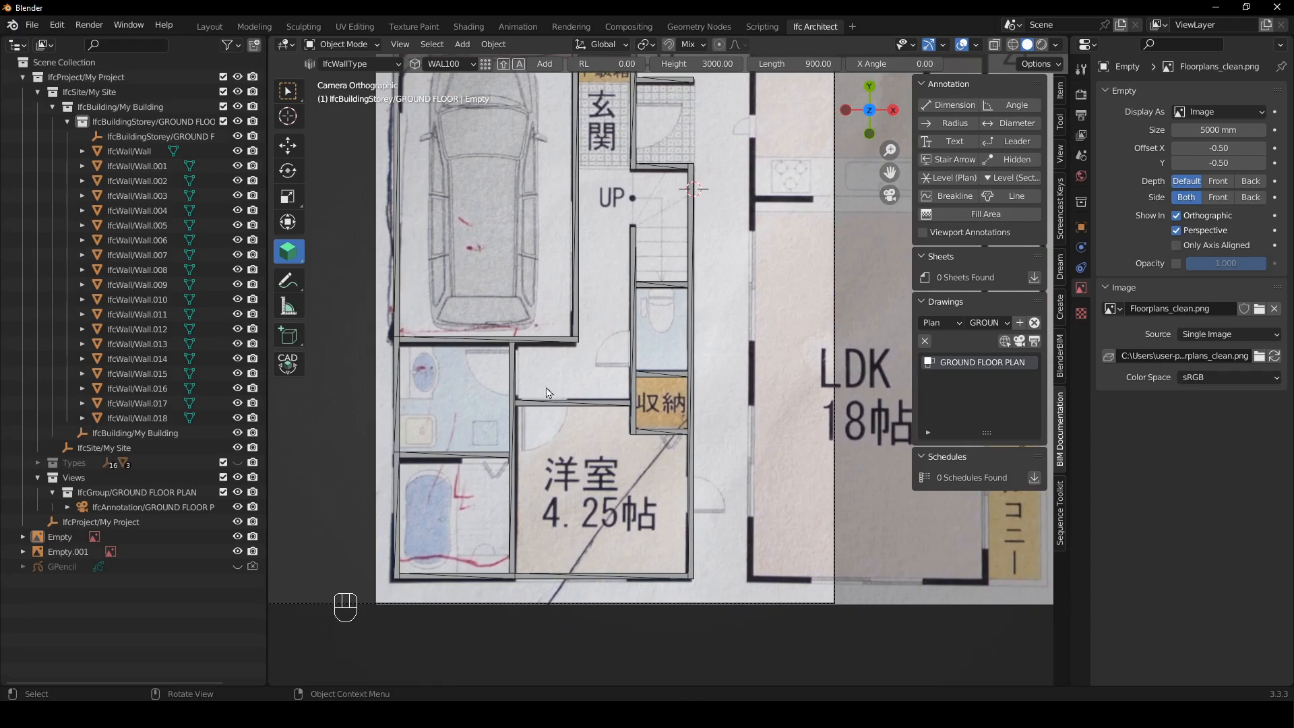
pyautogui.click(571, 580)
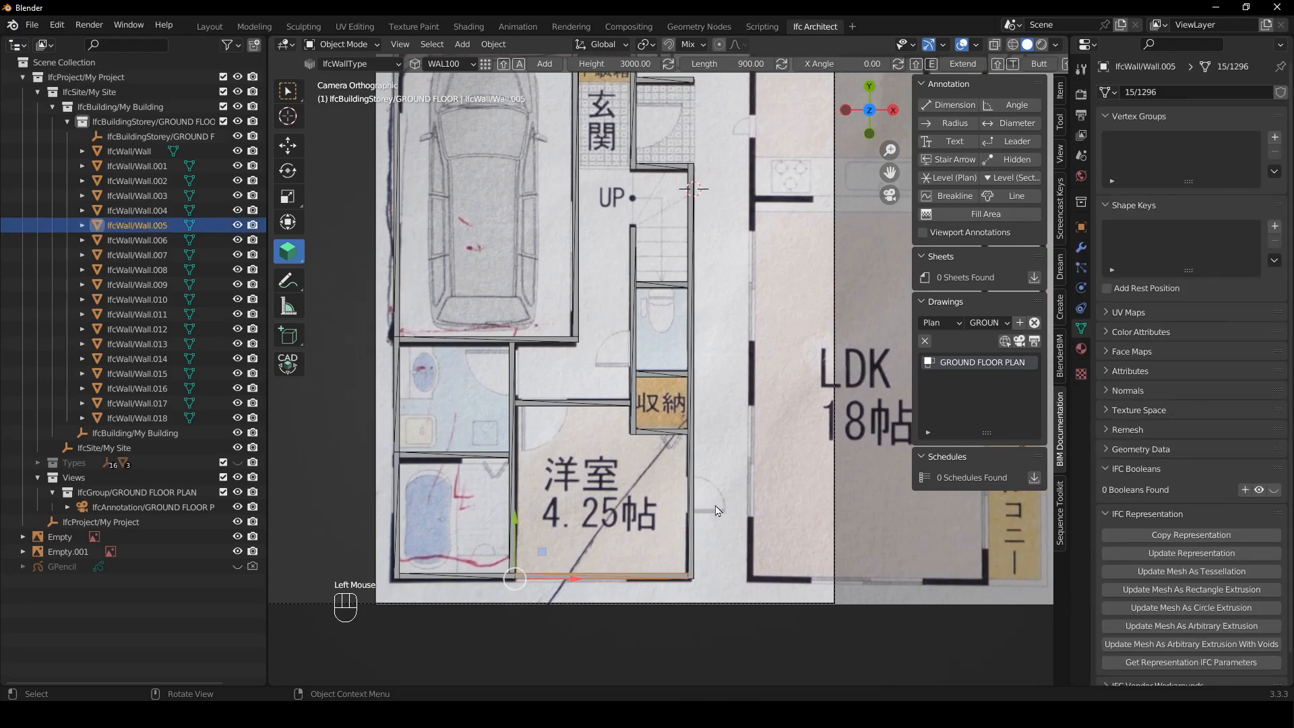
pyautogui.keyDown('shift'); pyautogui.moveTo(673, 162); pyautogui.dragTo(593, 265, button='middle'); pyautogui.keyUp('shift')
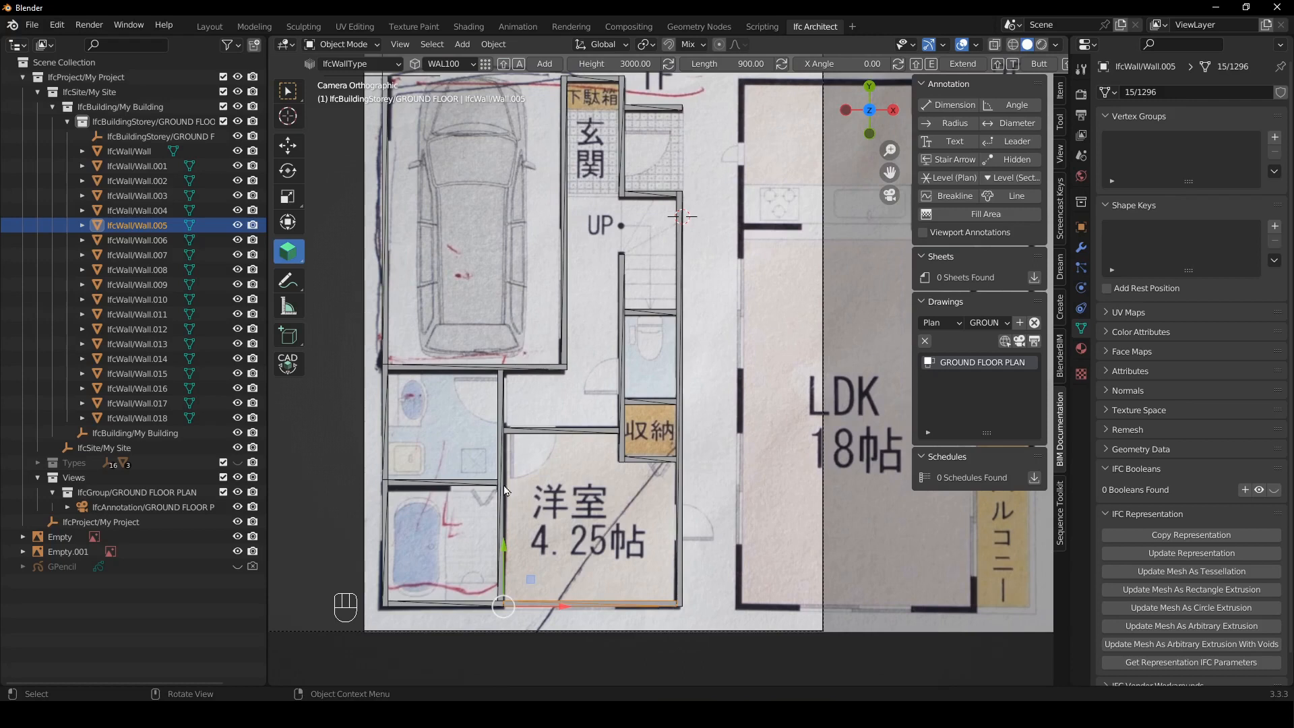
# - Load D - 800 - left swing.ifc from the bookmarked folder as the IFC project library
pyautogui.click(1081, 157)
pyautogui.click(1106, 208)
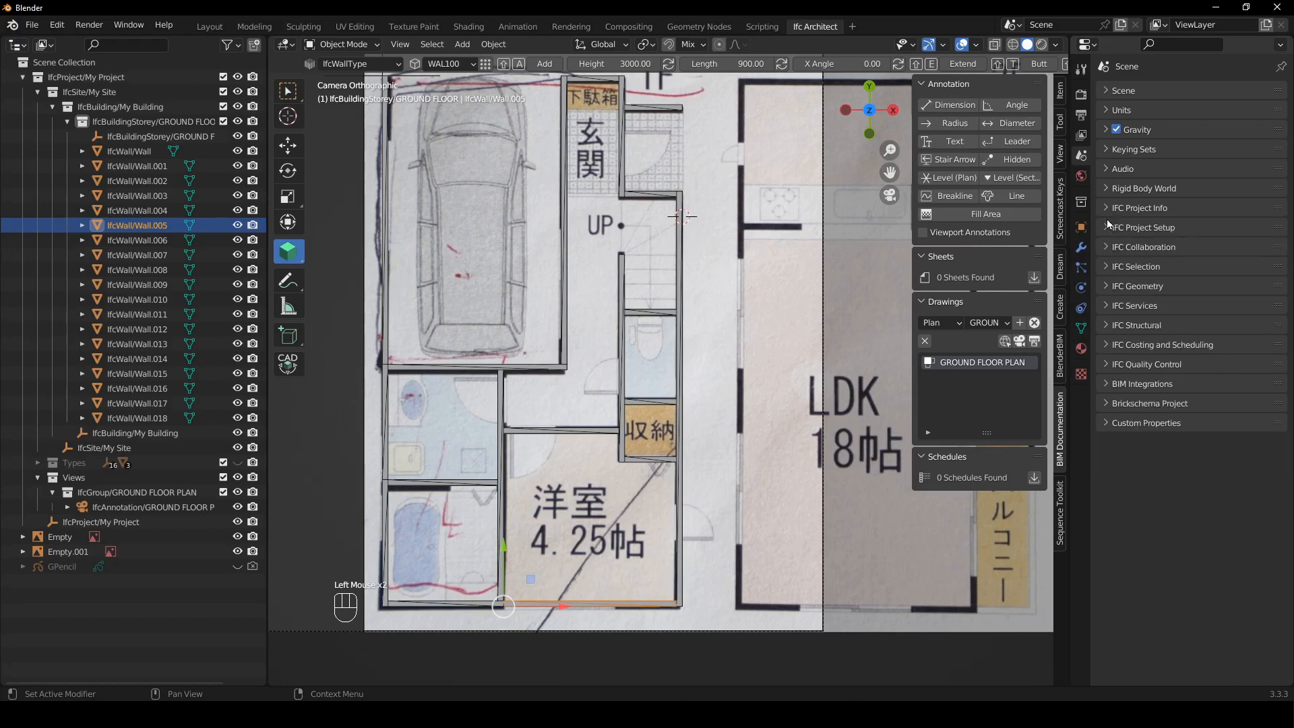
pyautogui.click(1134, 227)
pyautogui.click(1177, 246)
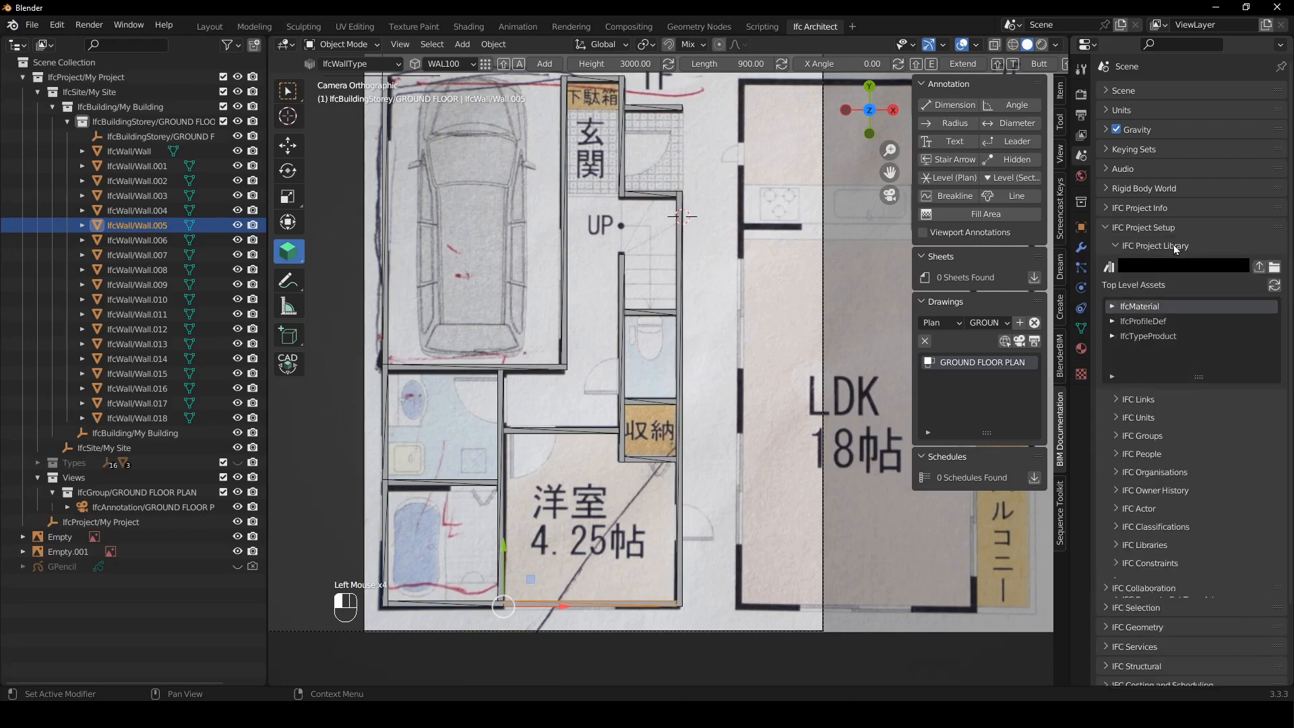
pyautogui.click(1275, 268)
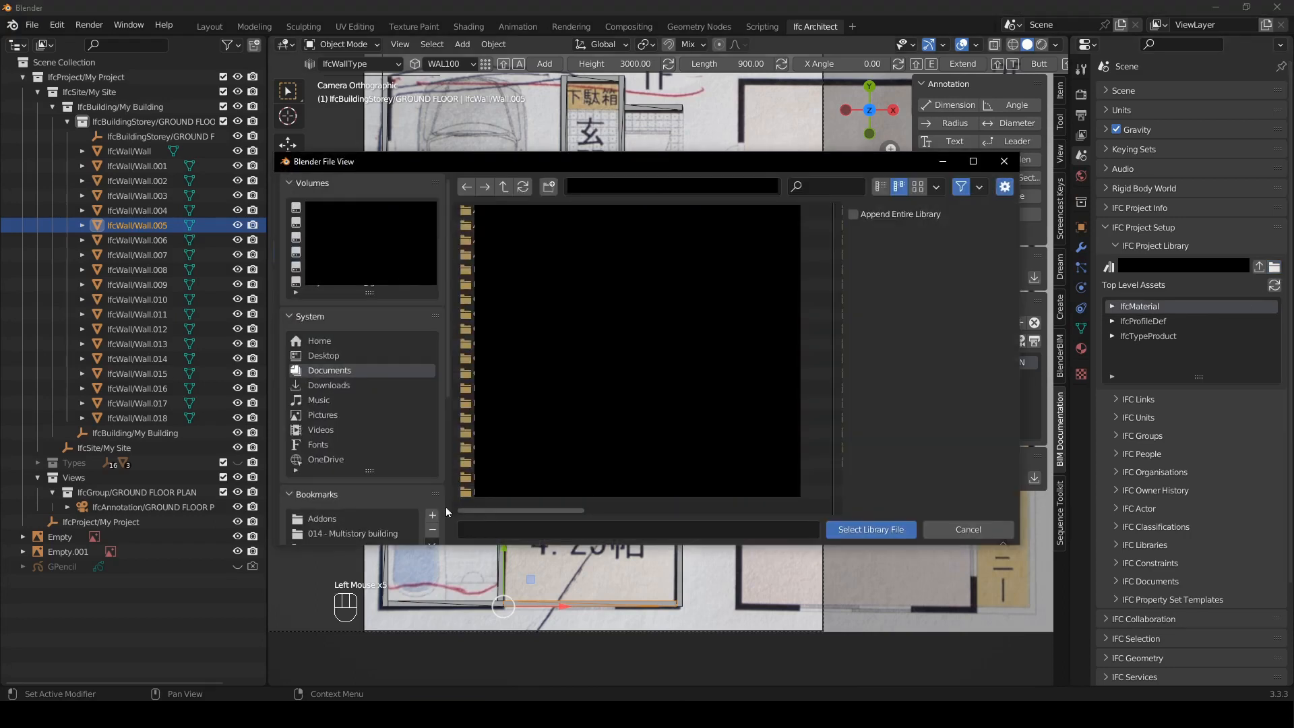
pyautogui.click(330, 532)
pyautogui.click(468, 210)
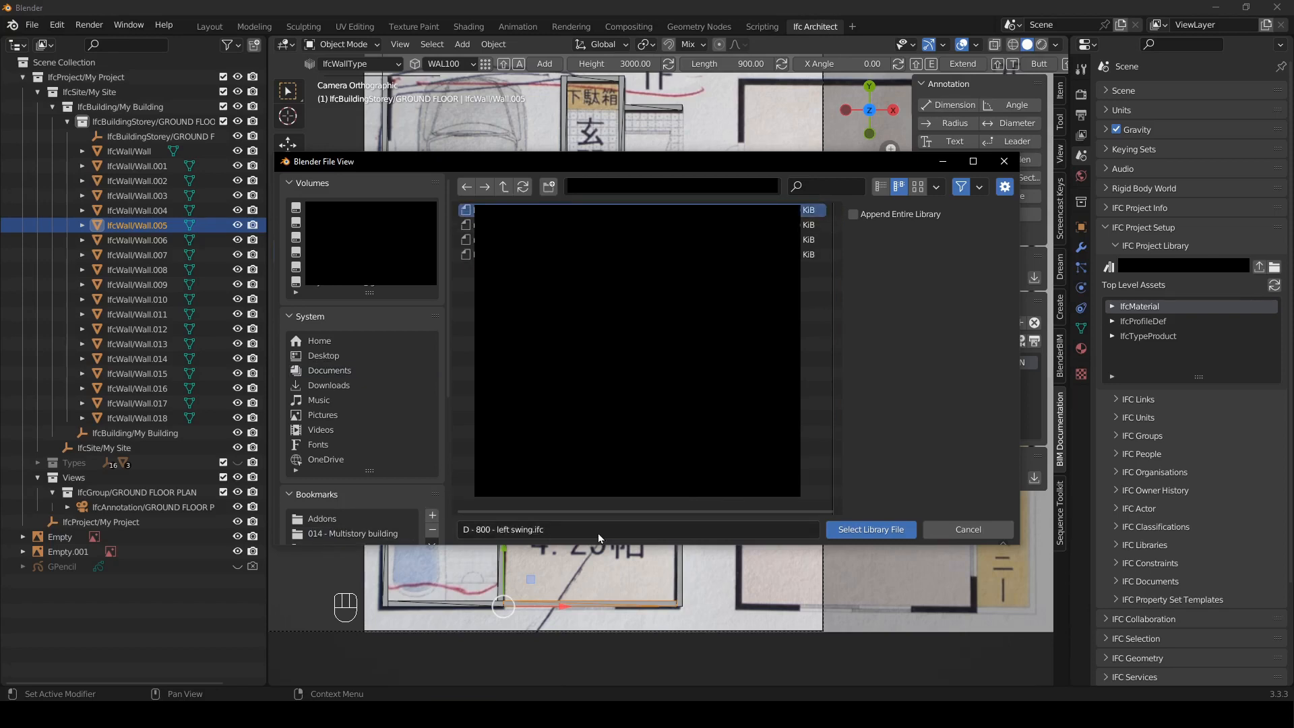
pyautogui.click(879, 531)
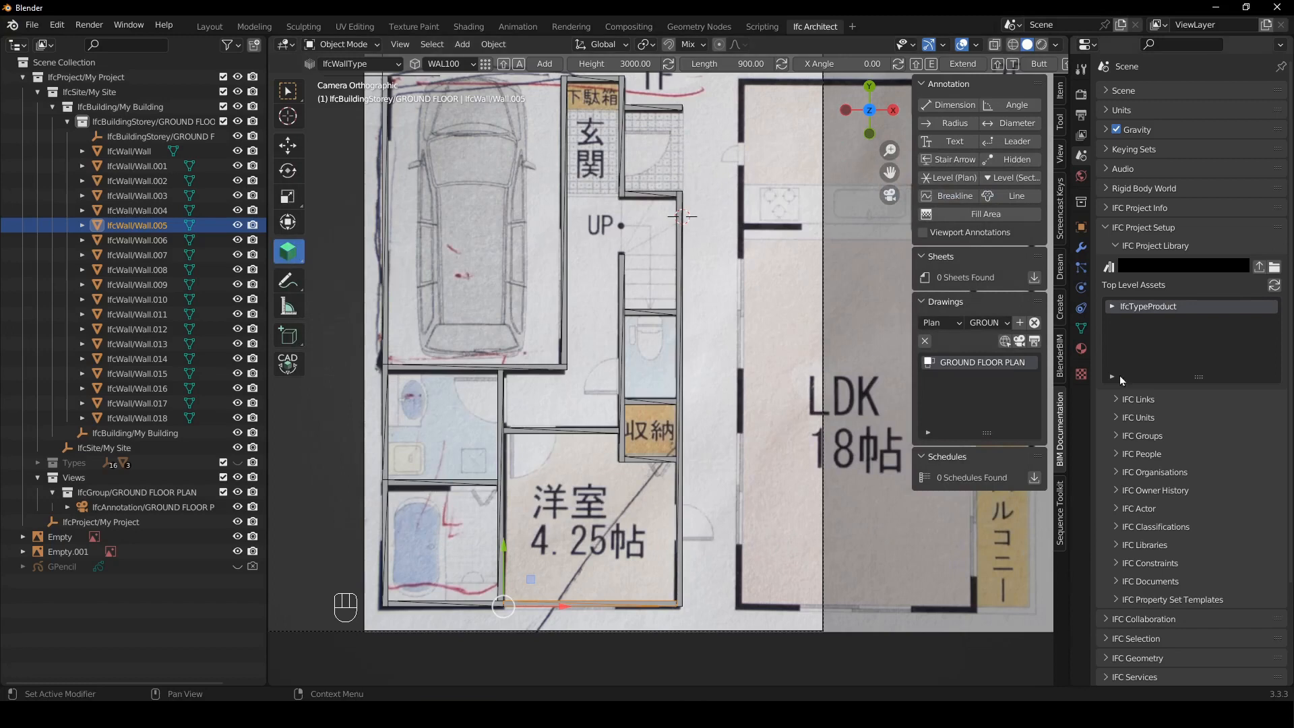
# - Append the D - 800 - left swing door type from the library's IfcDoorType assets to the project
pyautogui.click(1114, 309)
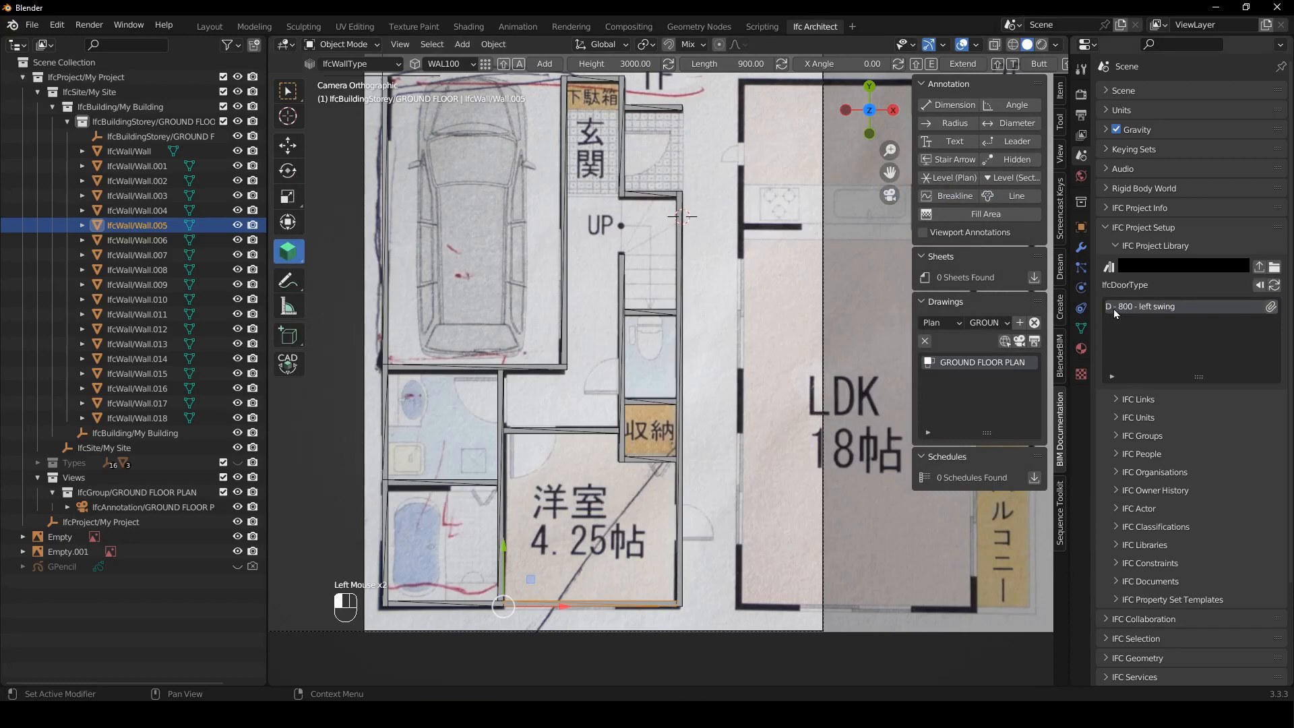
pyautogui.click(1271, 308)
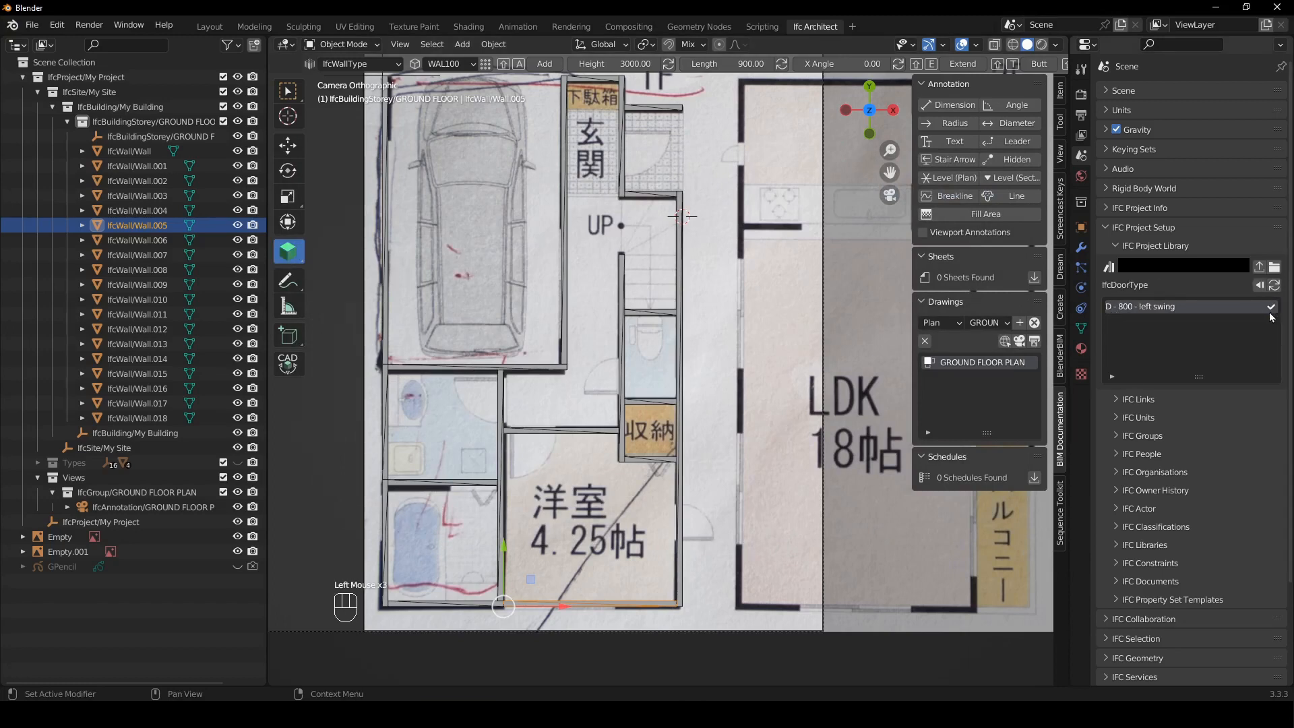
pyautogui.click(1061, 124)
pyautogui.click(1114, 246)
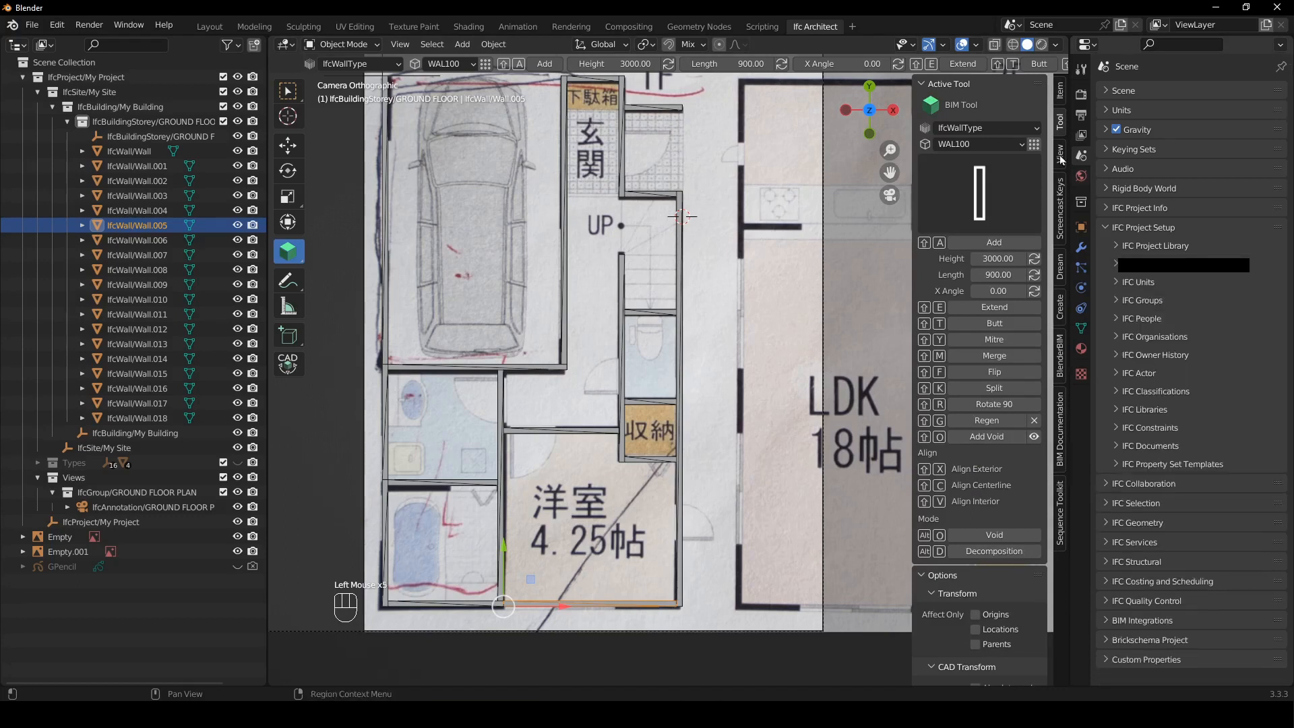
# - Turn on snapping and insert a D - 800 - left swing IfcDoorType door in the wall beside the 玄関 entrance at its door symbol
pyautogui.click(993, 127)
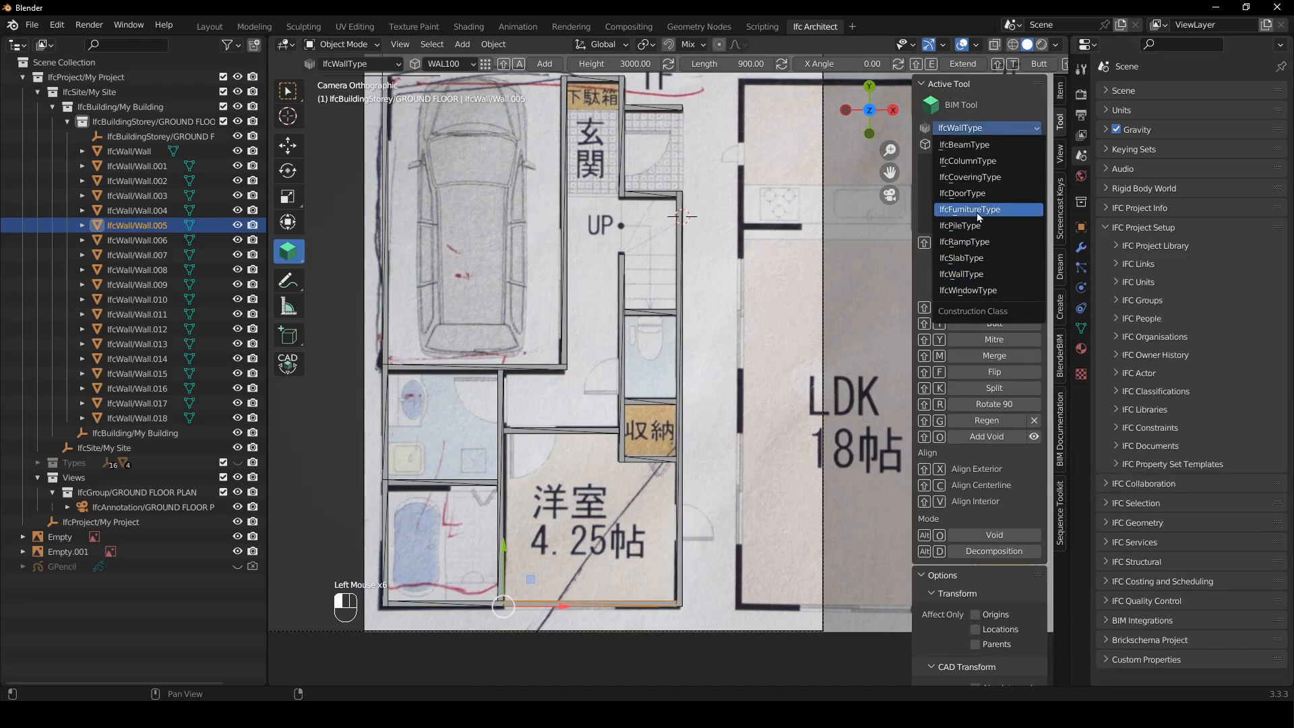
pyautogui.click(965, 194)
pyautogui.keyDown('shift'); pyautogui.moveTo(627, 104); pyautogui.dragTo(595, 256, button='middle'); pyautogui.keyUp('shift')
pyautogui.click(596, 256)
pyautogui.scroll(2, 596, 256)
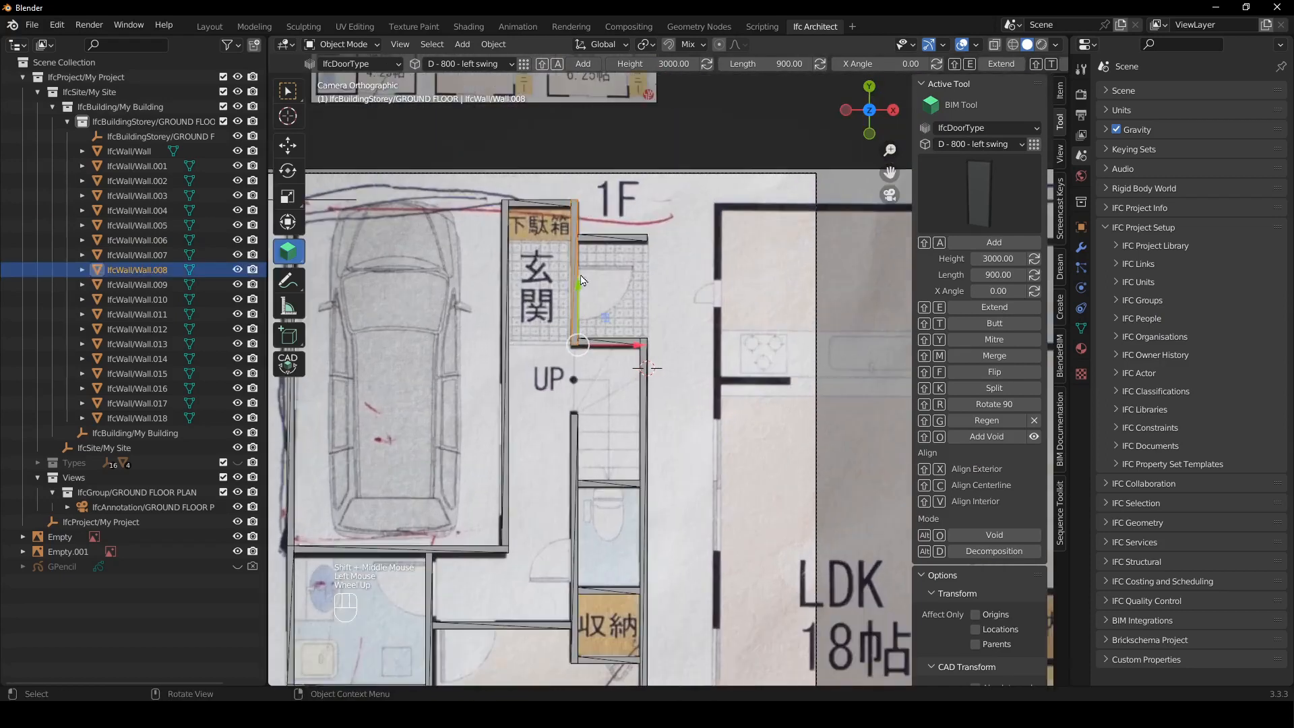
pyautogui.keyDown('shift'); pyautogui.moveTo(563, 316); pyautogui.dragTo(552, 303, button='right'); pyautogui.keyUp('shift')
pyautogui.click(670, 46)
pyautogui.keyDown('shift'); pyautogui.moveTo(561, 254); pyautogui.dragTo(551, 305, button='right'); pyautogui.keyUp('shift')
pyautogui.hotkey('shift', 'a')
pyautogui.scroll(1, 592, 250)
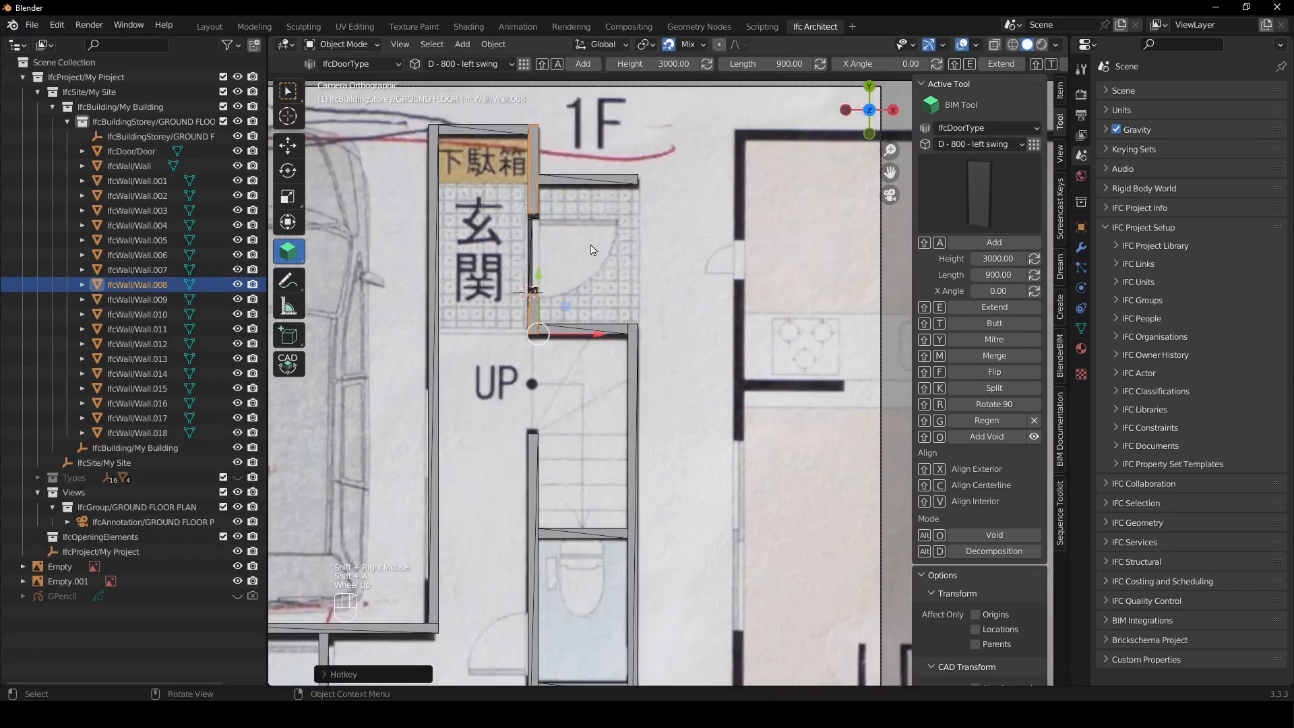
# - Flip the entrance door so its hinge side and swing match the plan's door symbol, and deselect it
pyautogui.click(532, 237)
pyautogui.keyDown('shift'); pyautogui.moveTo(532, 243); pyautogui.dragTo(572, 332, button='middle'); pyautogui.keyUp('shift')
pyautogui.scroll(2, 559, 304)
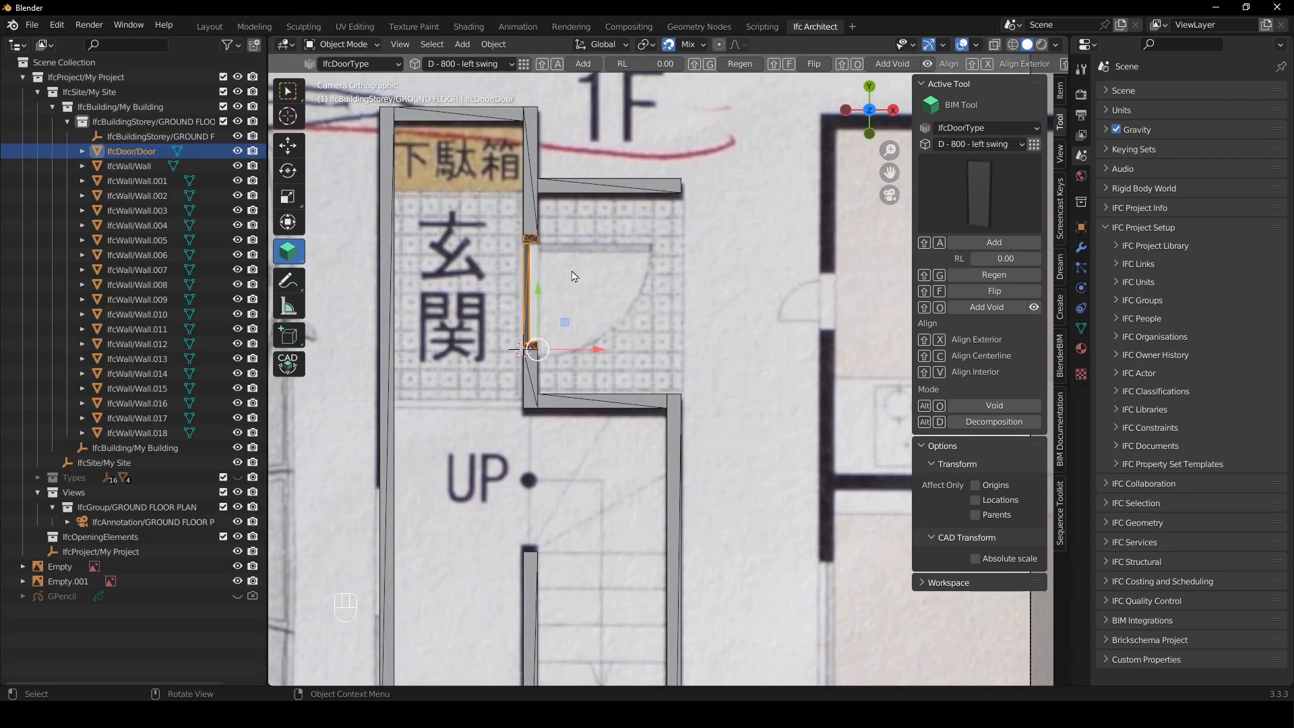
pyautogui.scroll(1, 584, 286)
pyautogui.keyDown('shift'); pyautogui.moveTo(583, 286); pyautogui.dragTo(615, 375, button='middle'); pyautogui.keyUp('shift')
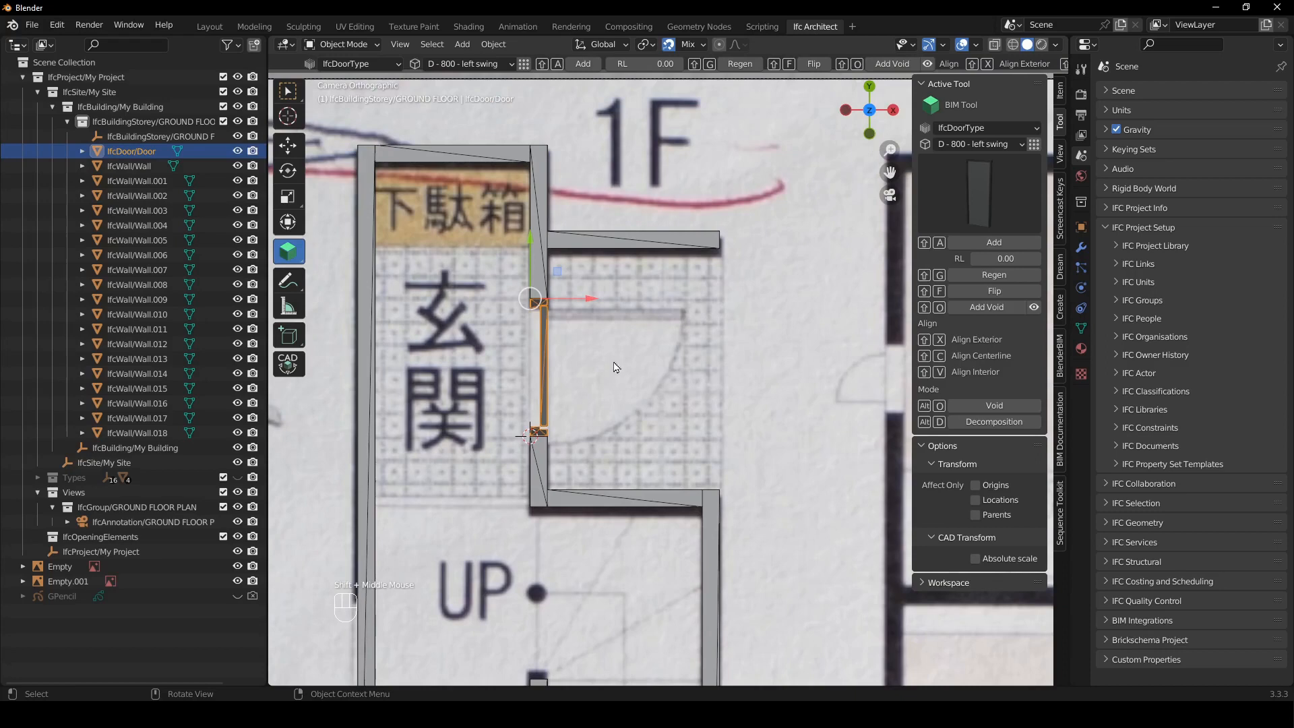
pyautogui.click(629, 157)
# - Insert a D - 800 - left swing door in the vertical wall between the hallway and the toilet
pyautogui.scroll(-2, 620, 172)
pyautogui.keyDown('shift'); pyautogui.moveTo(605, 603); pyautogui.dragTo(592, 303, button='middle'); pyautogui.keyUp('shift')
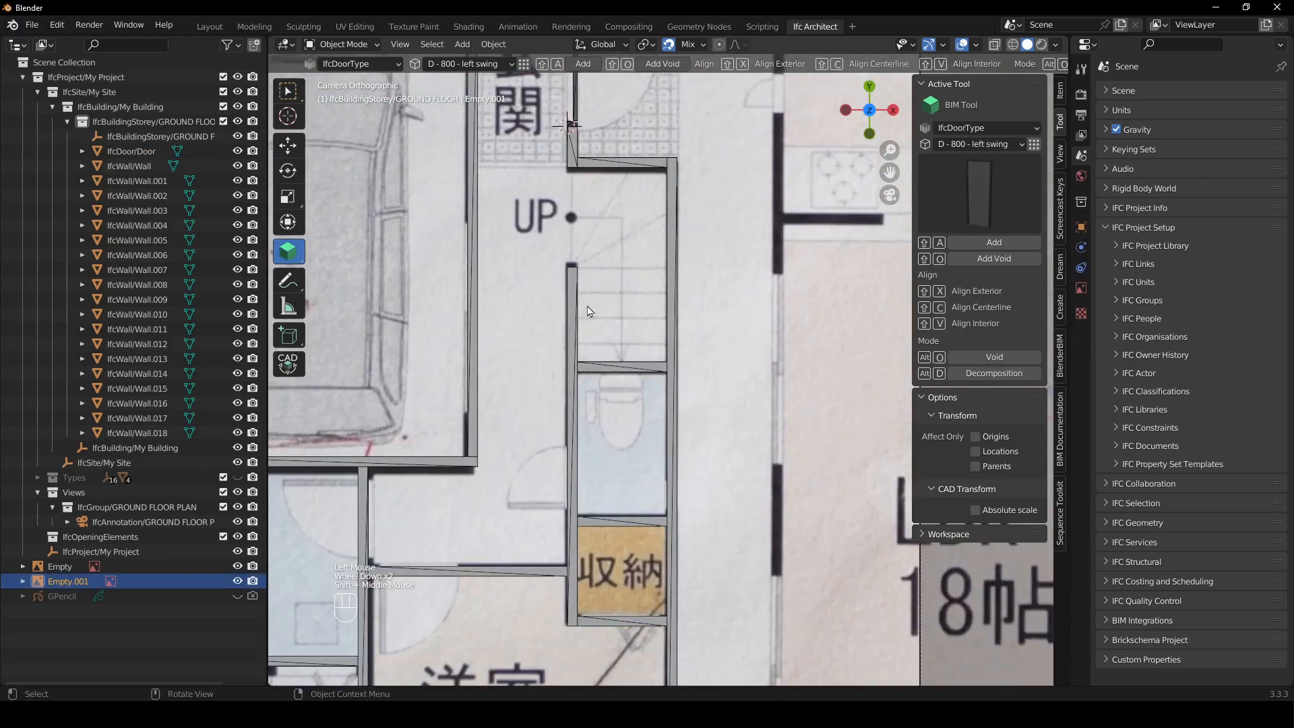
pyautogui.click(569, 445)
pyautogui.keyDown('shift'); pyautogui.rightClick(570, 498); pyautogui.keyUp('shift')
pyautogui.hotkey('shift', 'a')
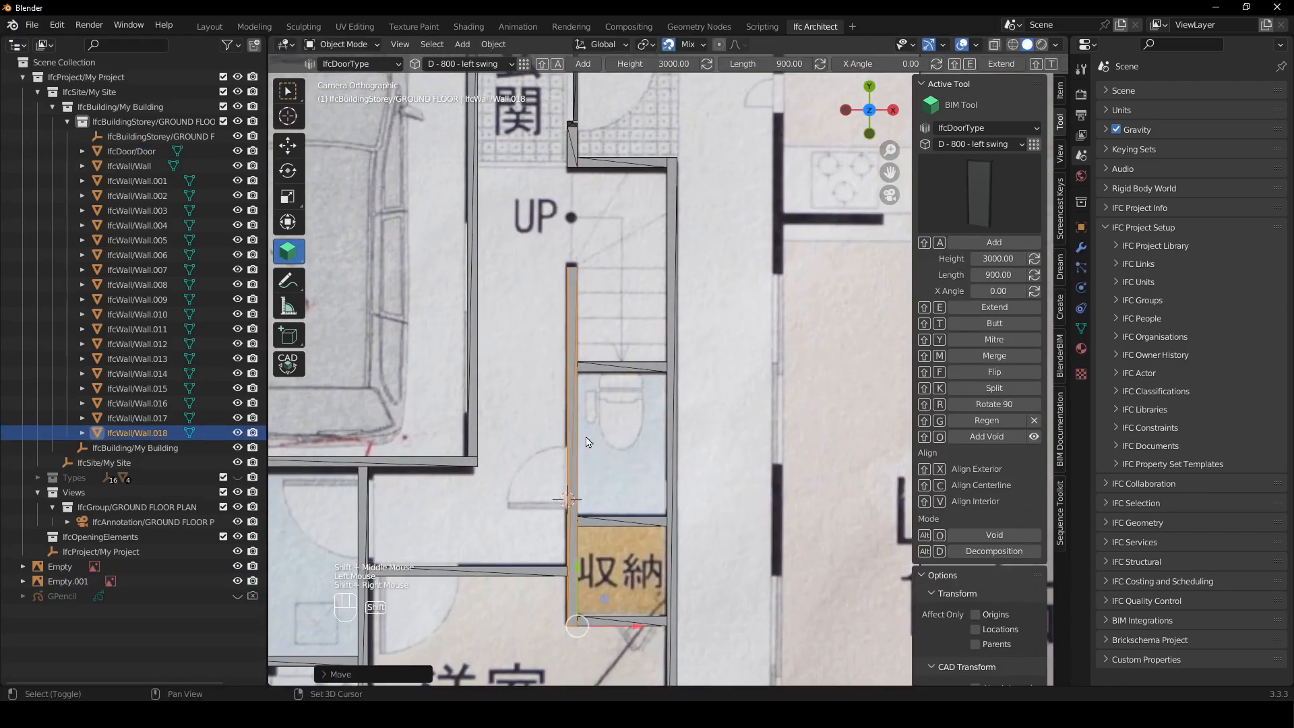
# - Move the toilet door about -164 mm along Y to match its door symbol, and regenerate its wall opening
pyautogui.click(574, 462)
pyautogui.keyDown('shift'); pyautogui.moveTo(600, 529); pyautogui.dragTo(576, 431, button='middle'); pyautogui.keyUp('shift')
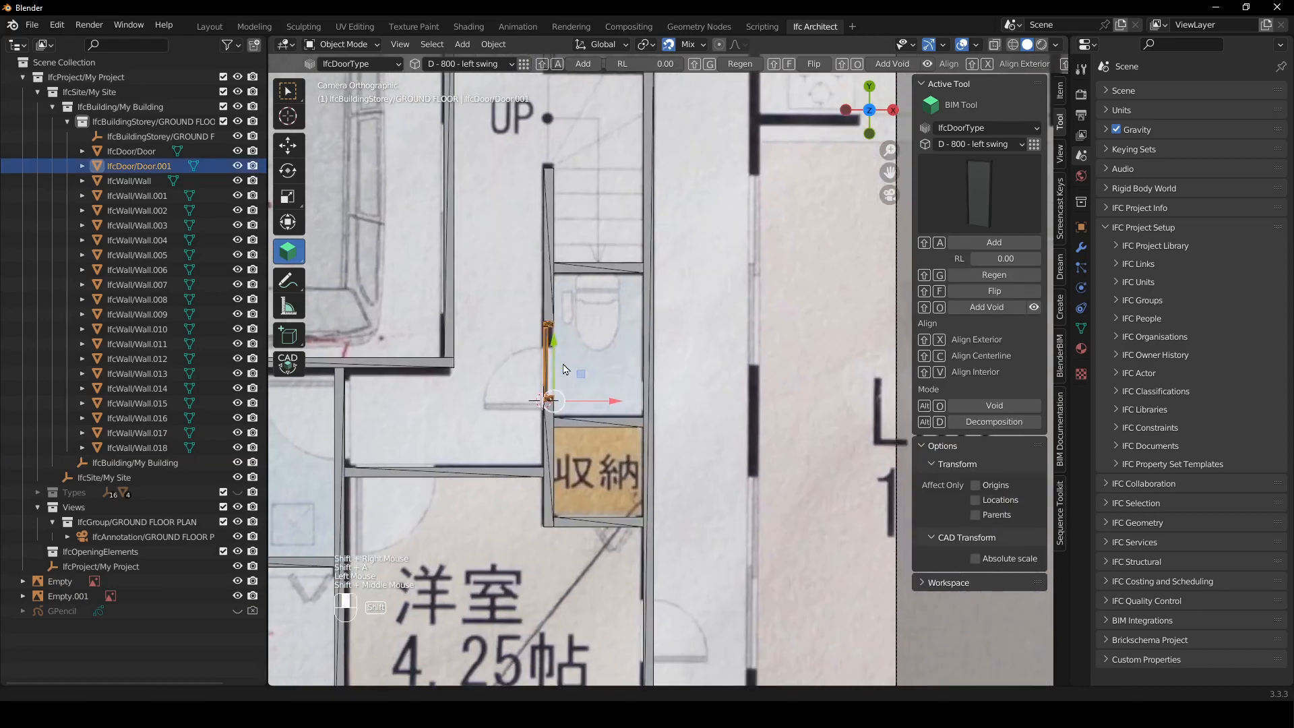
pyautogui.press('g')
pyautogui.press('y')
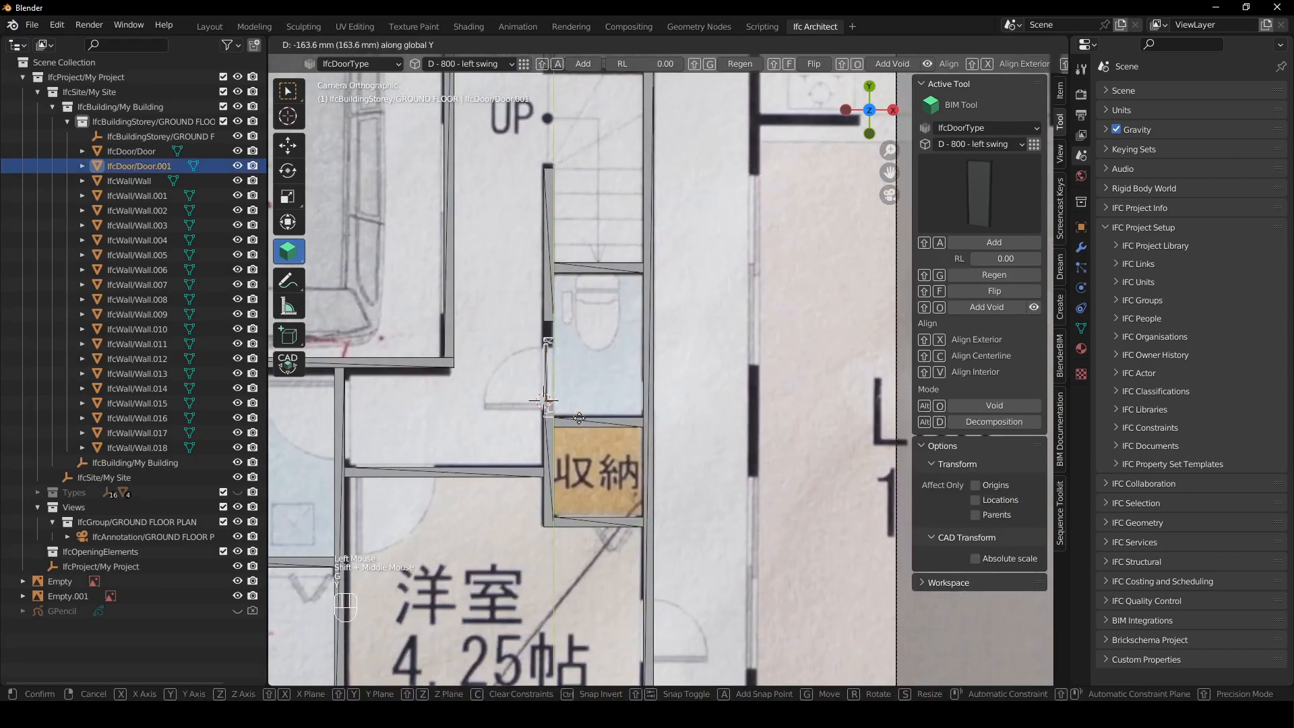
pyautogui.click(579, 418)
# - Insert a D - 800 - left swing door in the exterior wall of the 洋室 4.25帖 room beside the door symbol
pyautogui.keyDown('shift'); pyautogui.moveTo(579, 418); pyautogui.dragTo(574, 304, button='middle'); pyautogui.keyUp('shift')
pyautogui.click(612, 444)
pyautogui.keyDown('shift'); pyautogui.moveTo(610, 446); pyautogui.dragTo(610, 467, button='right'); pyautogui.keyUp('shift')
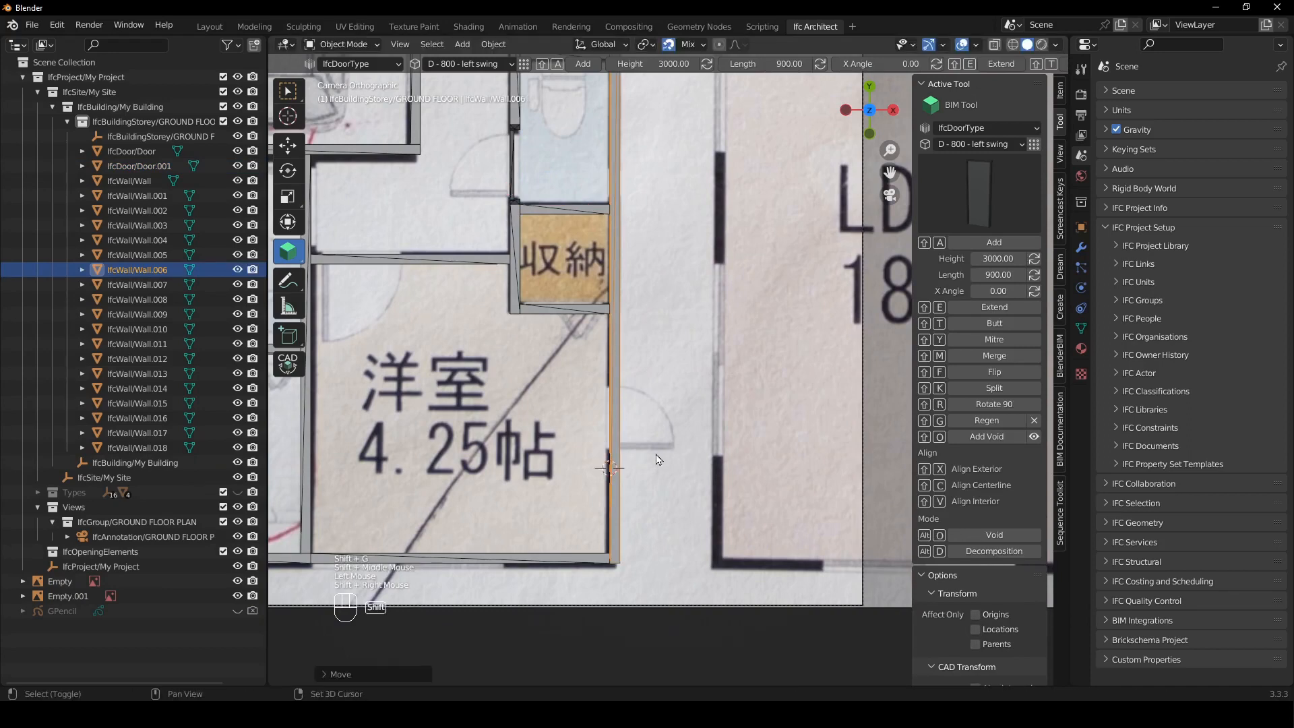
pyautogui.hotkey('shift', 'a')
# - Move the 洋室 room's exterior door up along its wall onto the door symbol, and regenerate its opening
pyautogui.click(640, 486)
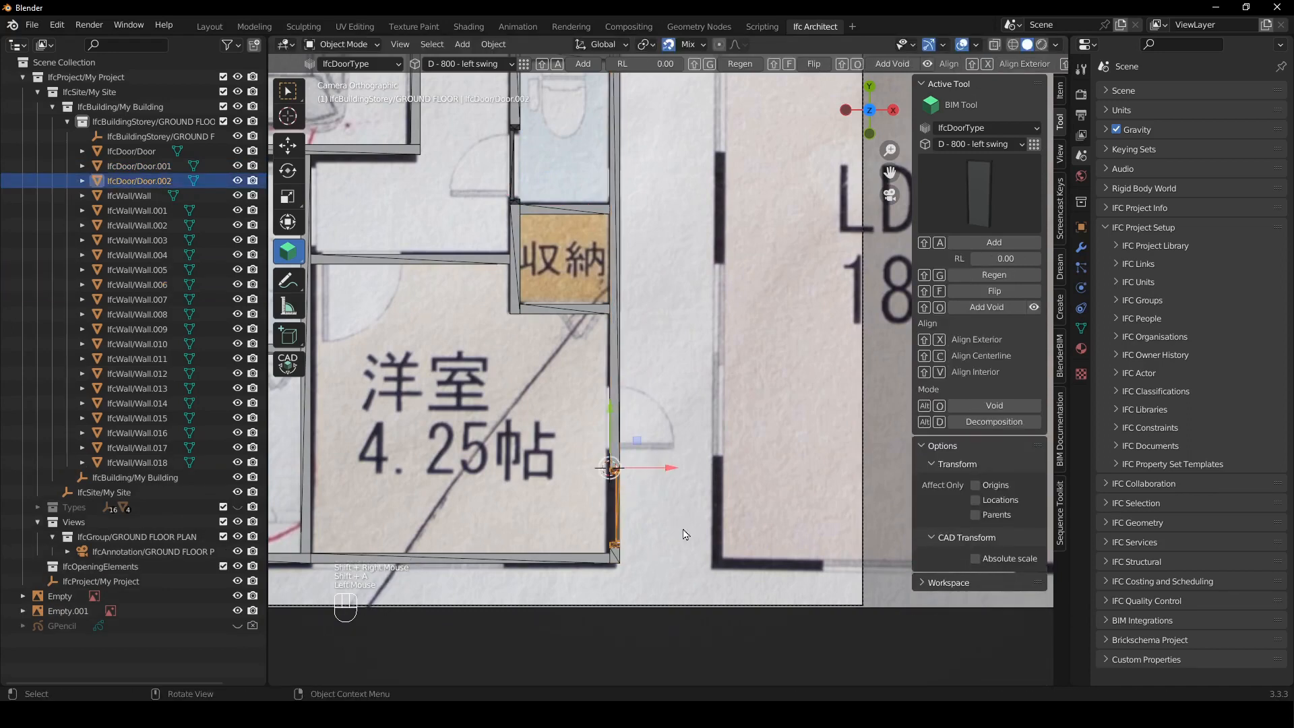
pyautogui.press('g')
pyautogui.click(677, 444)
pyautogui.hotkey('shift', 'g')
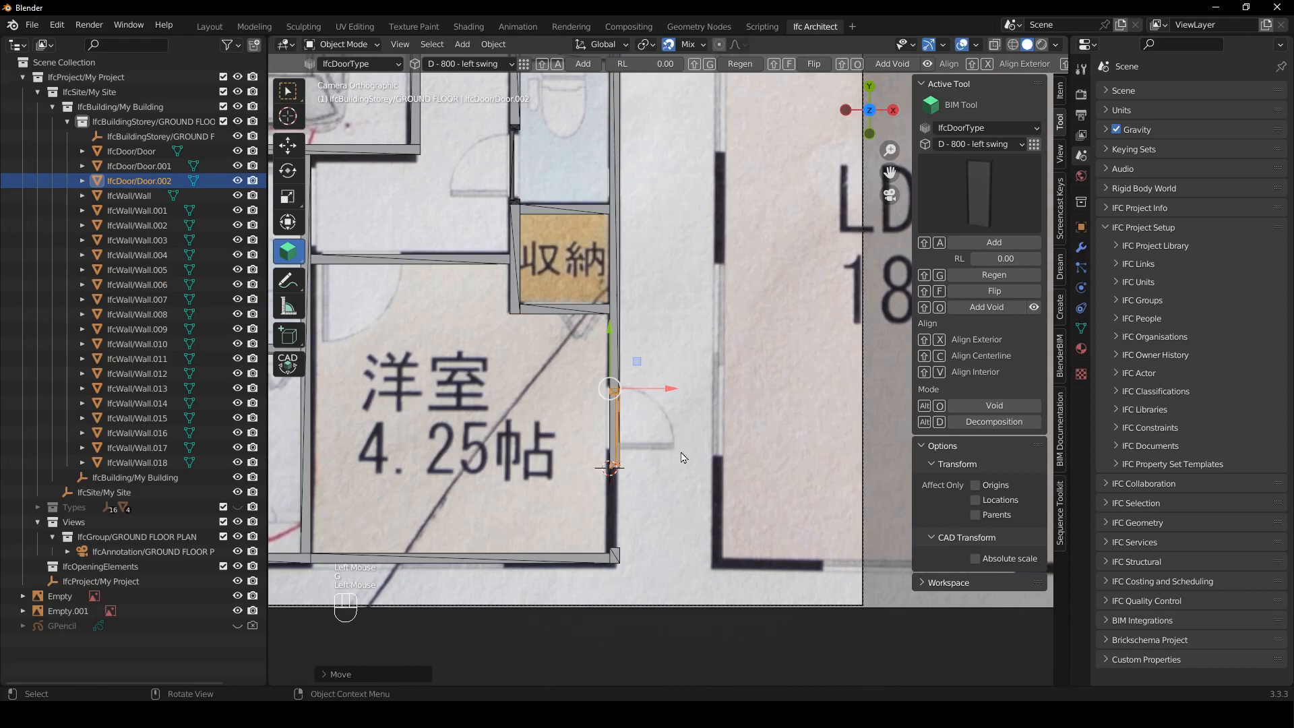
# - Insert a D - 800 - left swing door in the horizontal wall between the hallway and the 洋室 4.25帖 room
pyautogui.keyDown('shift'); pyautogui.moveTo(447, 378); pyautogui.dragTo(616, 518, button='middle'); pyautogui.keyUp('shift')
pyautogui.keyDown('shift'); pyautogui.rightClick(515, 412); pyautogui.keyUp('shift')
pyautogui.click(550, 407)
pyautogui.hotkey('shift', 'a')
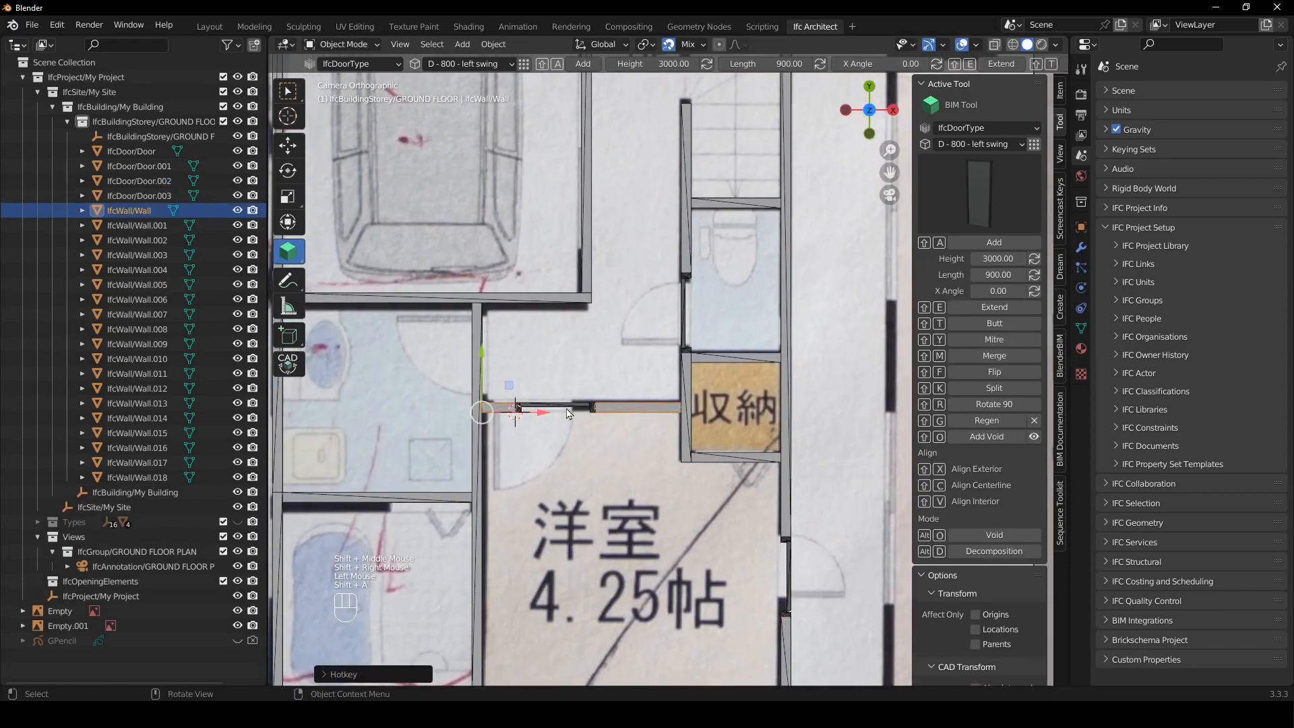
# - Move the door between the hallway and the 洋室 4.25帖 room about -218.5 mm along X onto its symbol, and regenerate its opening
pyautogui.click(569, 409)
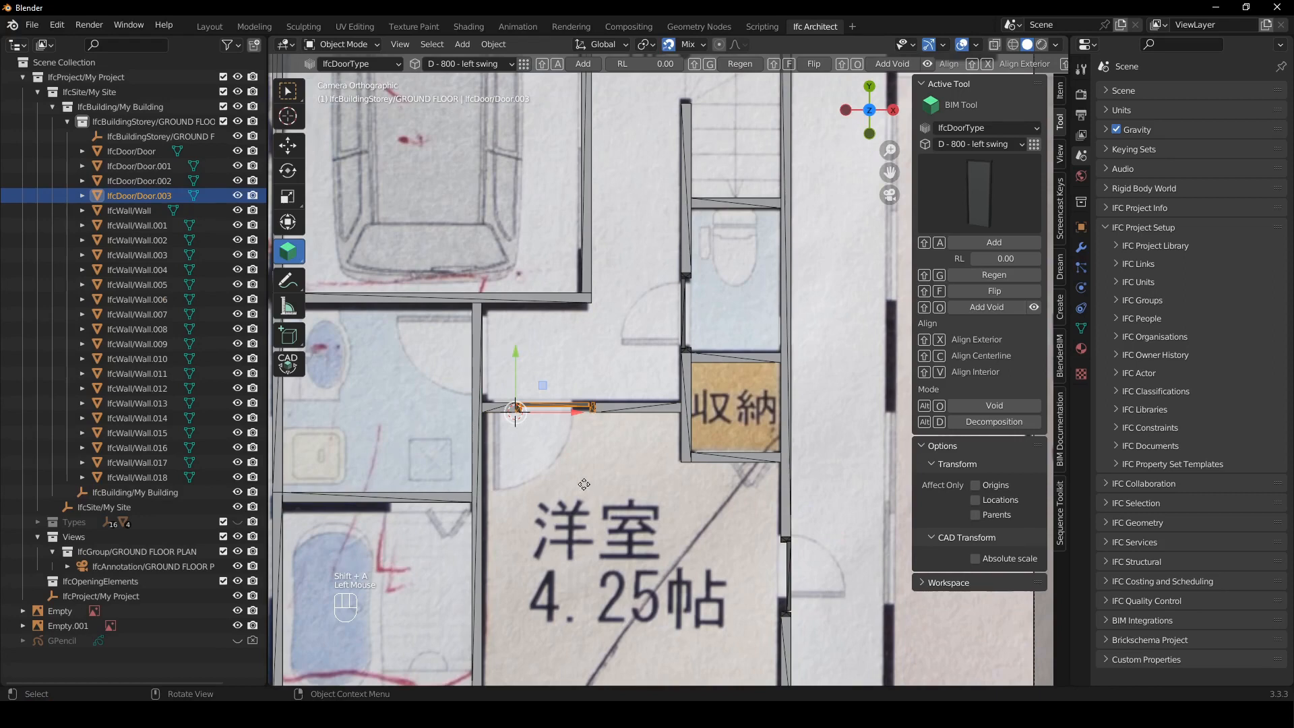
pyautogui.press('g')
pyautogui.press('y')
pyautogui.press('x')
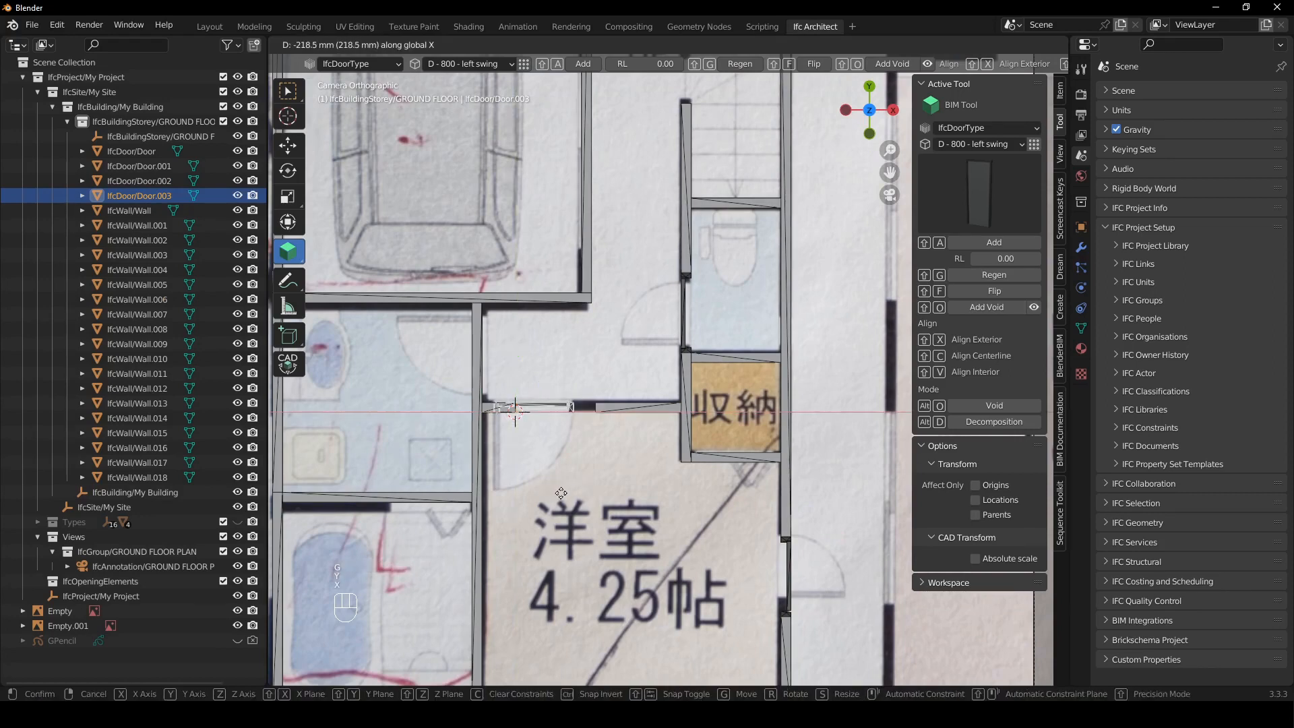
pyautogui.click(561, 493)
pyautogui.hotkey('shift', 'g')
# - Insert a D - 800 - left swing door in the horizontal wall between the washroom and the bathroom
pyautogui.keyDown('shift'); pyautogui.moveTo(509, 488); pyautogui.dragTo(563, 376, button='middle'); pyautogui.keyUp('shift')
pyautogui.click(405, 387)
pyautogui.keyDown('shift'); pyautogui.rightClick(403, 389); pyautogui.keyUp('shift')
pyautogui.hotkey('shift', 'a')
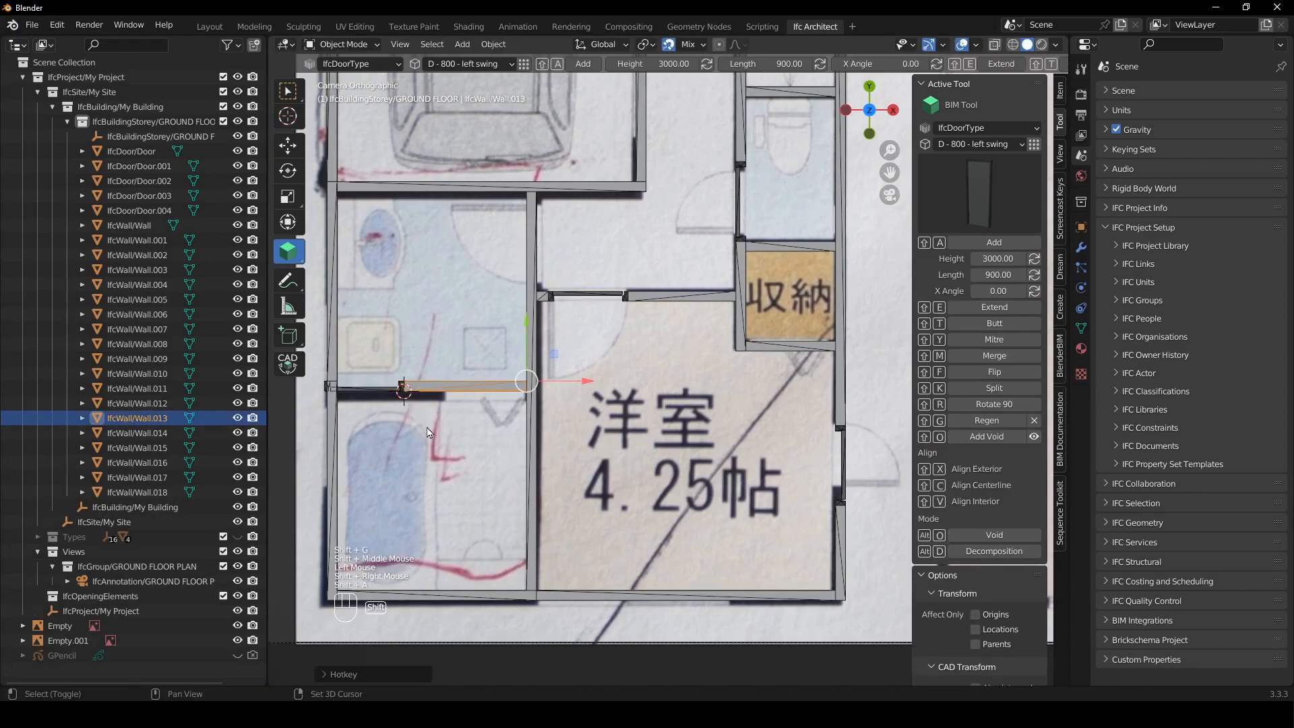
# - Move the bathroom door along X to the wall's end nearest the 洋室 room, and regenerate its opening
pyautogui.click(381, 388)
pyautogui.press('g')
pyautogui.press('x')
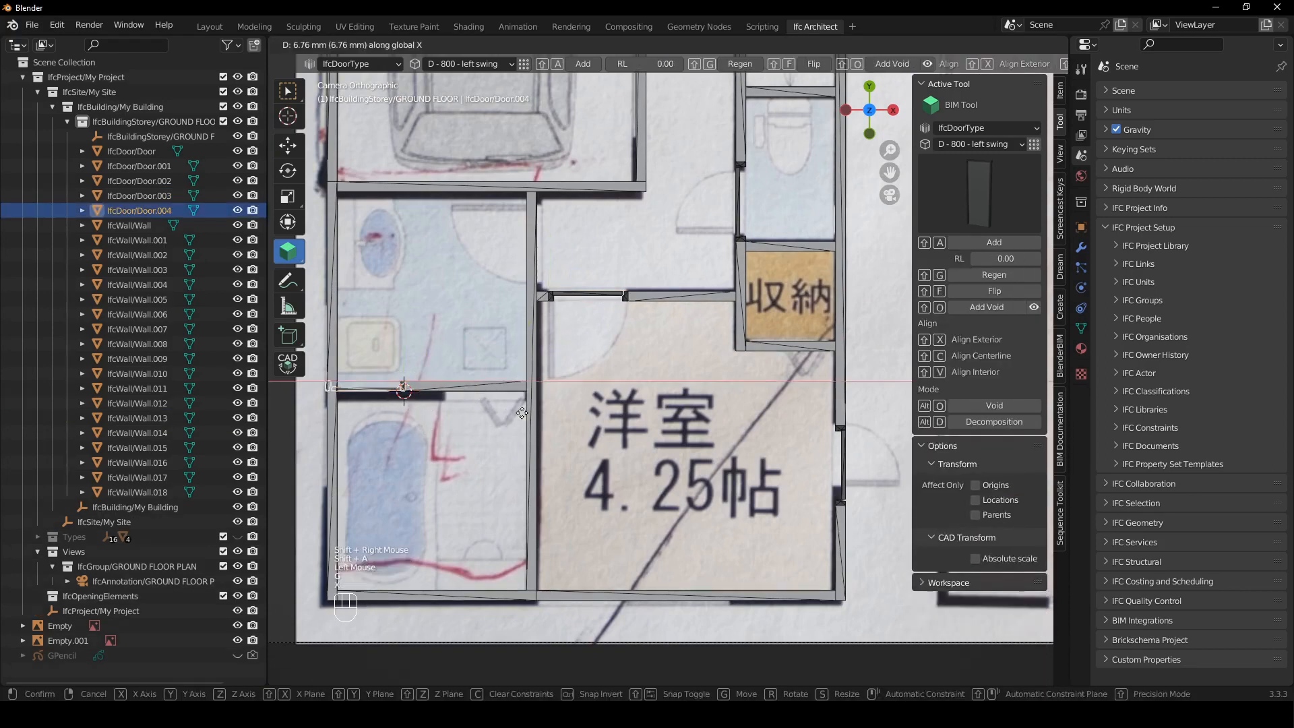
pyautogui.click(581, 378)
pyautogui.hotkey('shift', 'g')
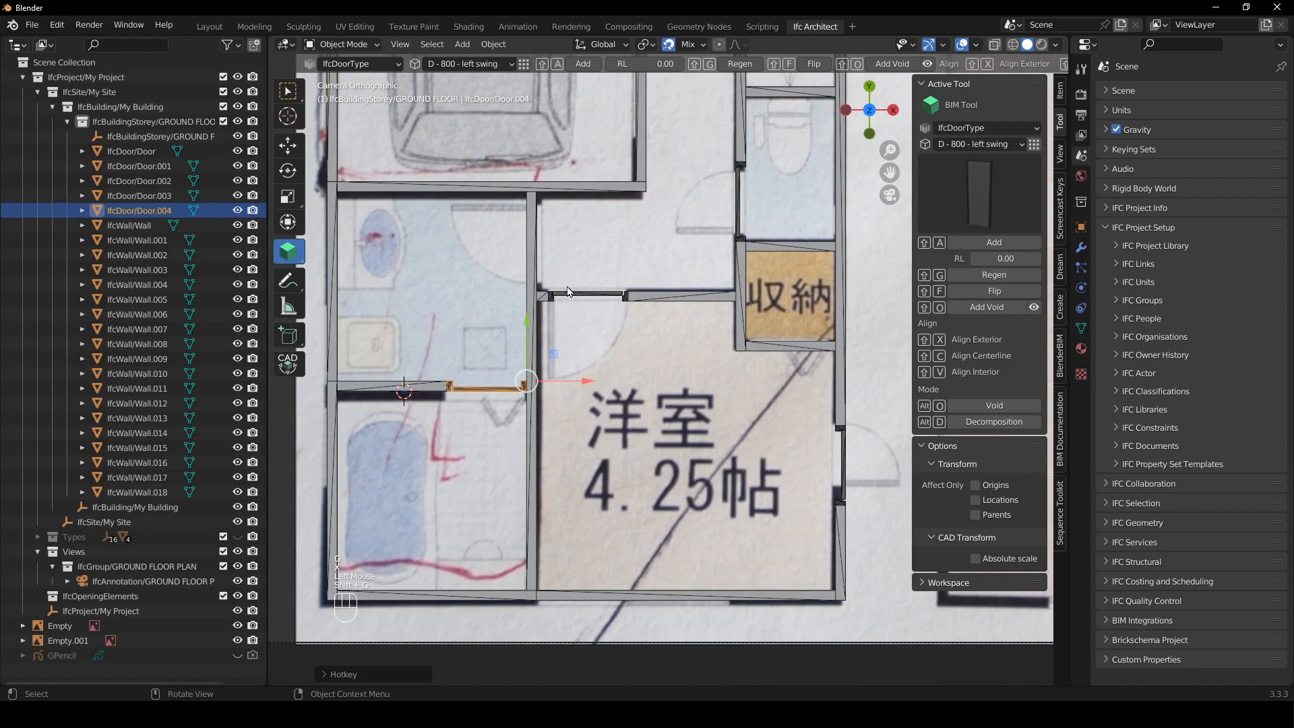
# - Insert a D - 800 - left swing door in the vertical wall between the washroom and the hallway
pyautogui.keyDown('shift'); pyautogui.moveTo(539, 268); pyautogui.dragTo(530, 341, button='middle'); pyautogui.keyUp('shift')
pyautogui.click(526, 341)
pyautogui.keyDown('shift'); pyautogui.rightClick(510, 337); pyautogui.keyUp('shift')
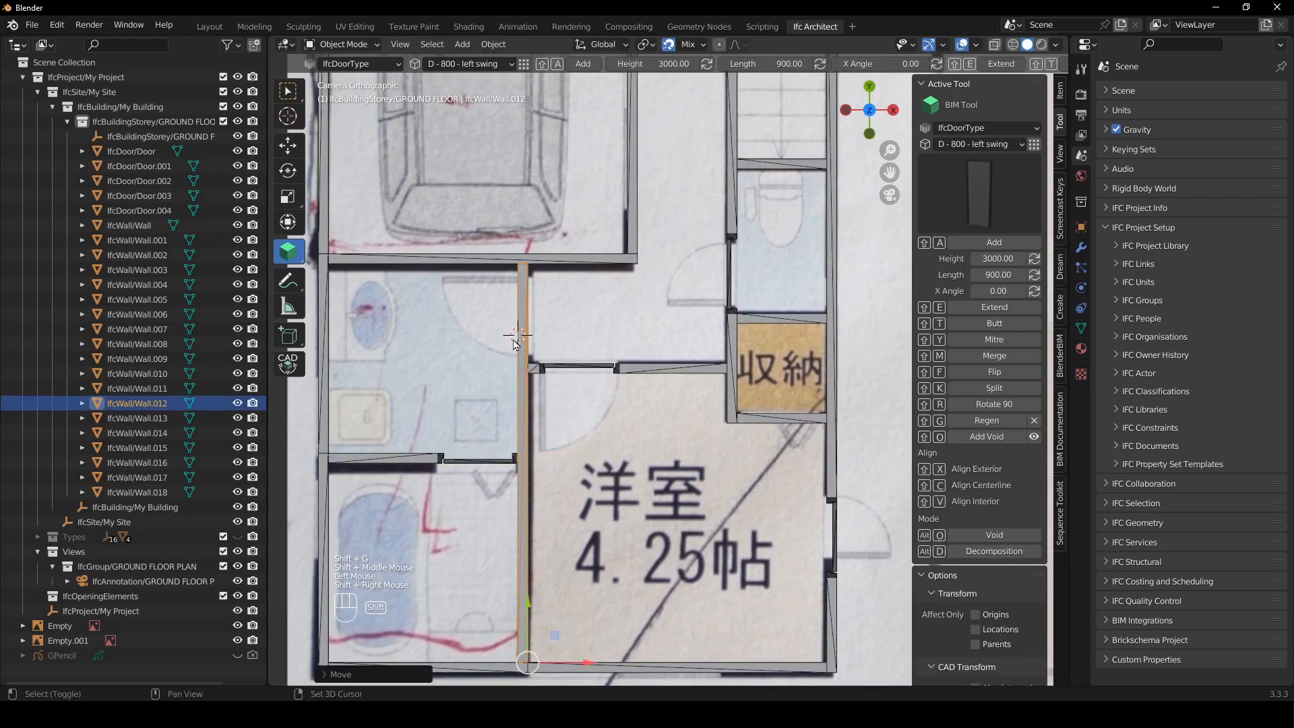
pyautogui.hotkey('shift', 'a')
# - Move the washroom door along Y so it clears the garage wall and matches its door symbol, and regenerate its opening
pyautogui.click(525, 314)
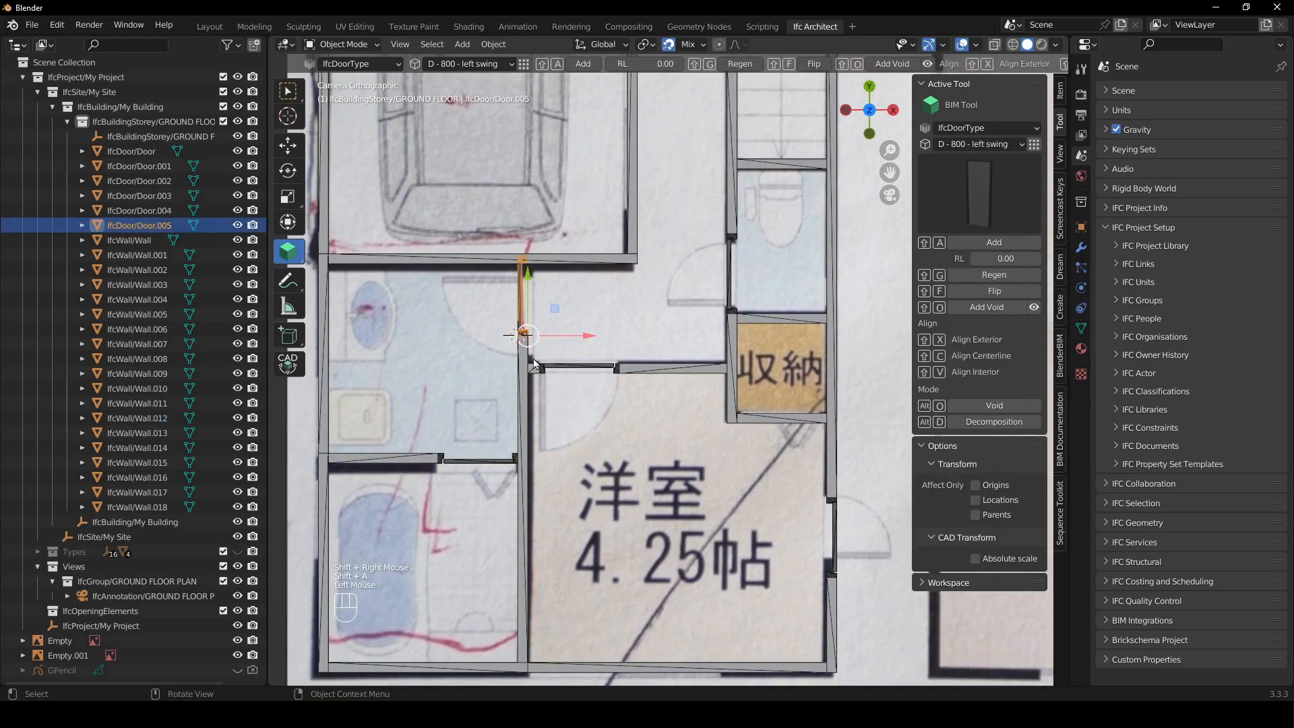
pyautogui.press('g')
pyautogui.press('y')
pyautogui.click(554, 286)
pyautogui.press('g')
pyautogui.press('y')
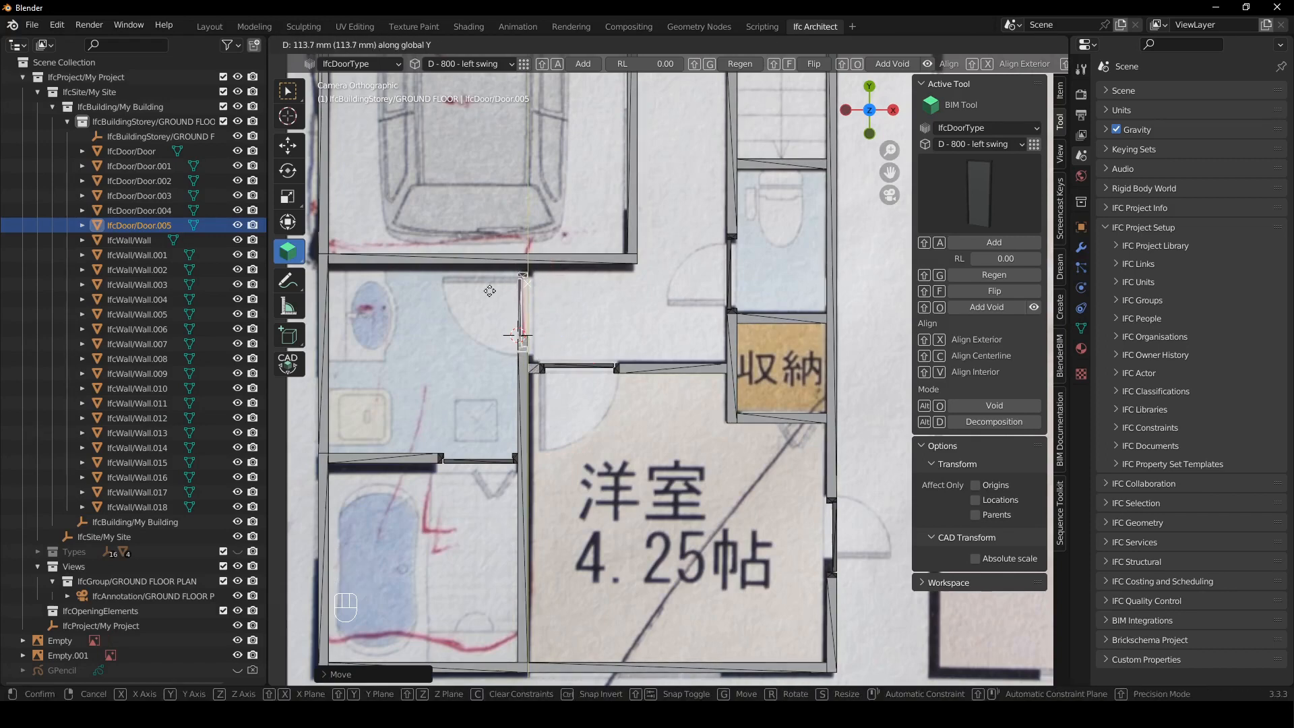
pyautogui.keyDown('shift'); pyautogui.click(546, 286); pyautogui.keyUp('shift')
pyautogui.hotkey('shift', 'g')
# - Insert a D - 800 - left swing door in the vertical wall between the garage and the hallway, near the UP label
pyautogui.scroll(-2, 583, 332)
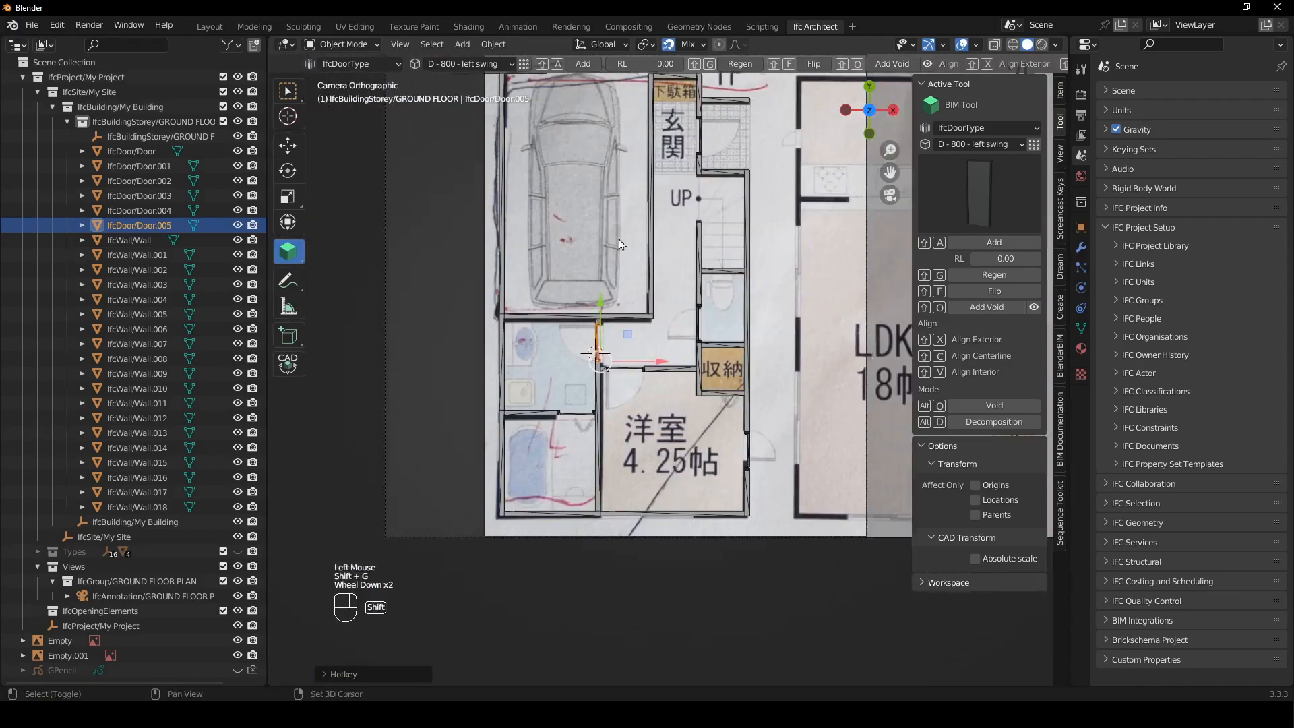
pyautogui.keyDown('shift'); pyautogui.moveTo(593, 277); pyautogui.dragTo(599, 372, button='middle'); pyautogui.keyUp('shift')
pyautogui.click(600, 373)
pyautogui.scroll(2, 600, 372)
pyautogui.keyDown('shift'); pyautogui.rightClick(544, 398); pyautogui.keyUp('shift')
pyautogui.hotkey('shift', 'a')
pyautogui.click(572, 370)
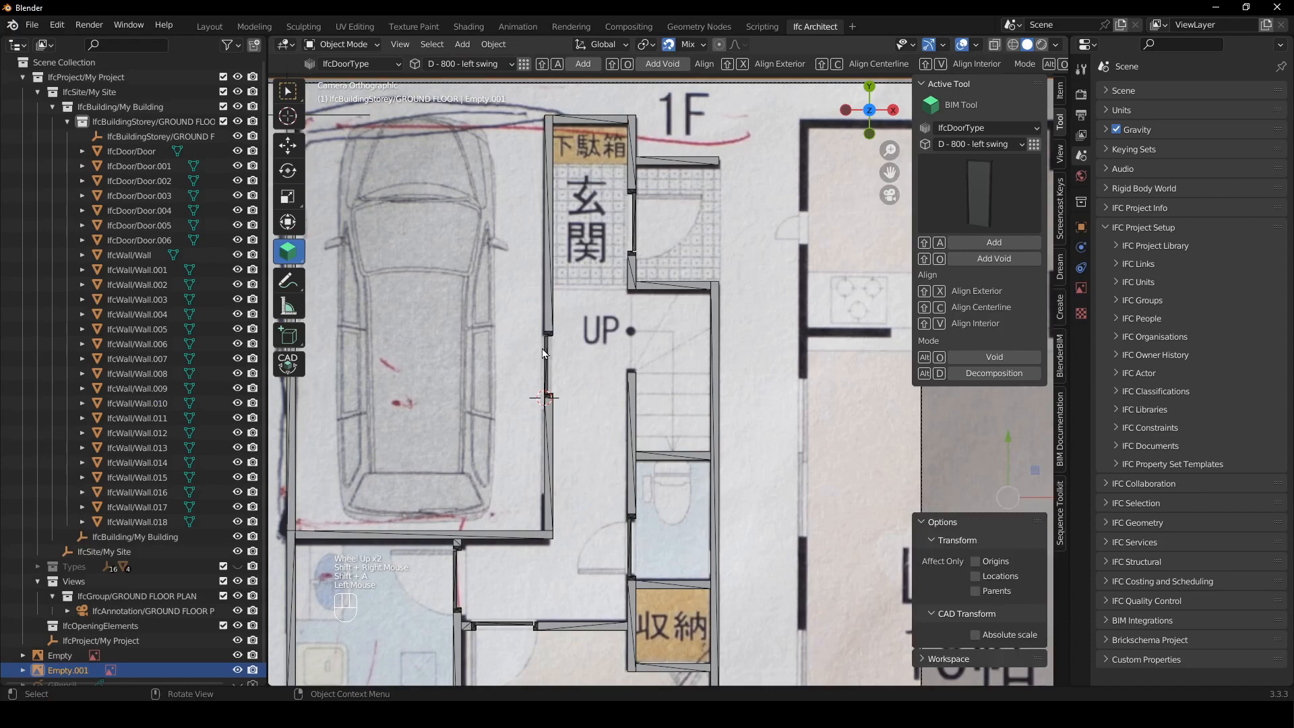
# - Adjust the garage door's position along Y in its wall, and regenerate its opening
pyautogui.click(548, 346)
pyautogui.press('g')
pyautogui.press('y')
pyautogui.keyDown('shift'); pyautogui.click(580, 368); pyautogui.keyUp('shift')
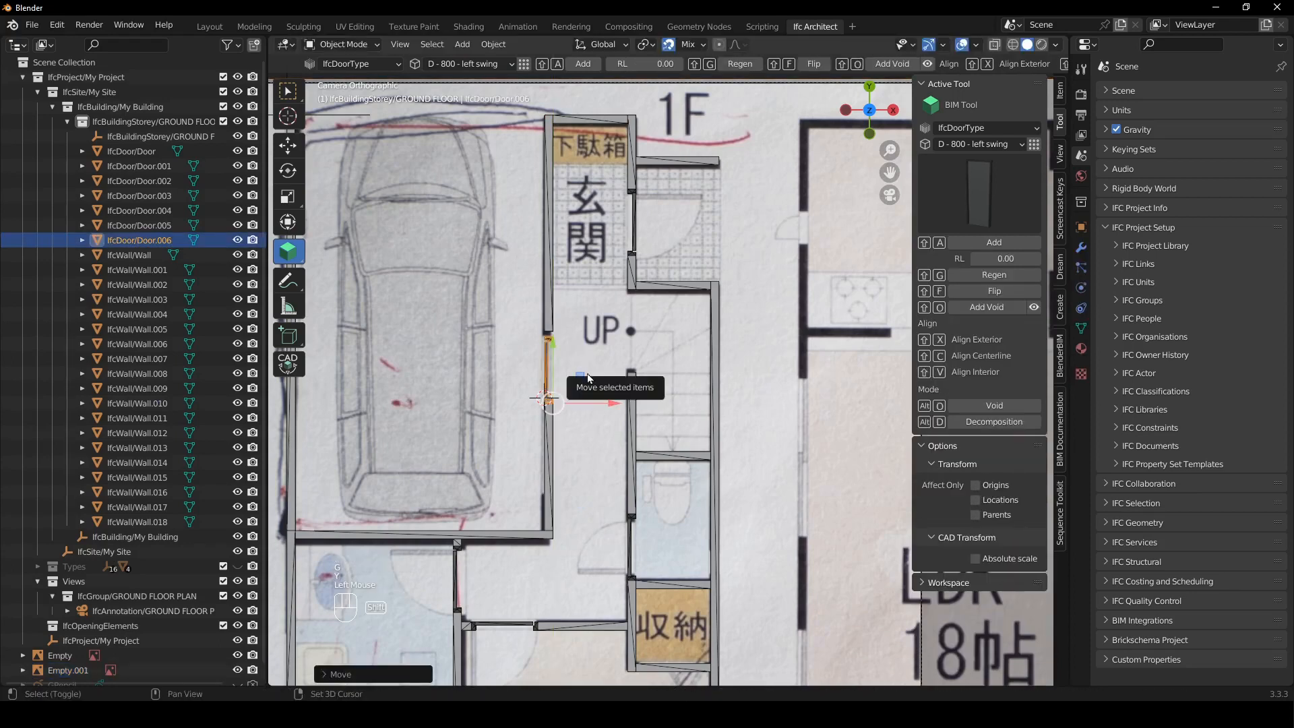
pyautogui.hotkey('shift', 'g')
# - Try to flip the door between the hallway and the 洋室 4.25帖 room, and undo the flip
pyautogui.scroll(-2, 589, 398)
pyautogui.keyDown('shift'); pyautogui.moveTo(590, 410); pyautogui.dragTo(604, 327, button='middle'); pyautogui.keyUp('shift')
pyautogui.scroll(2, 604, 326)
pyautogui.keyDown('shift'); pyautogui.moveTo(657, 465); pyautogui.dragTo(649, 351, button='middle'); pyautogui.keyUp('shift')
pyautogui.click(571, 379)
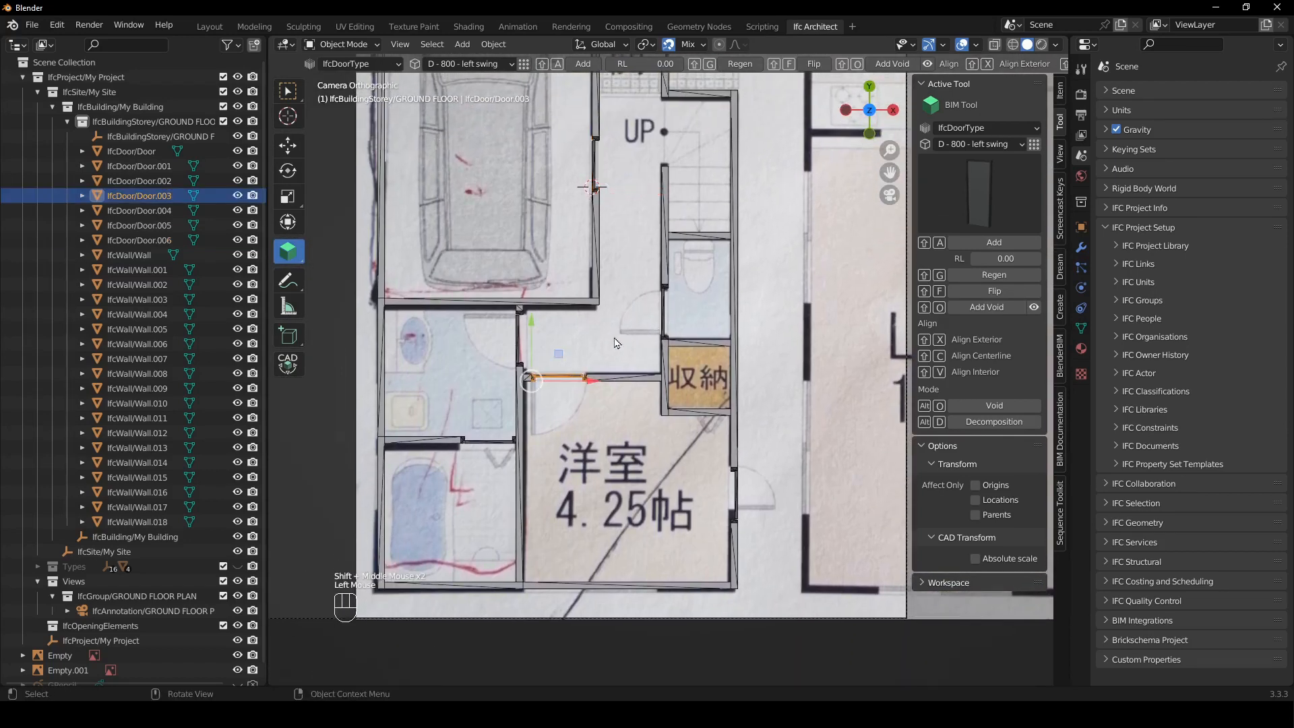
pyautogui.hotkey('shift', 'f')
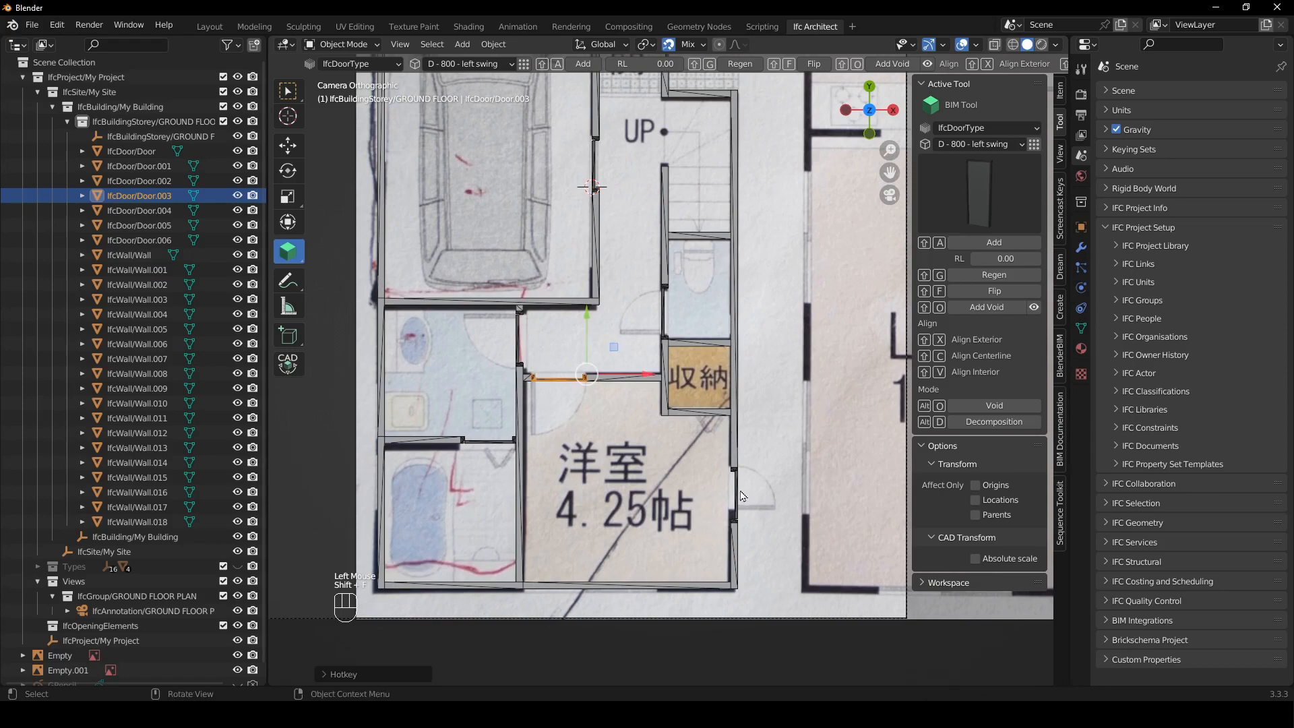
pyautogui.keyDown('shift'); pyautogui.moveTo(634, 407); pyautogui.dragTo(447, 543, button='middle'); pyautogui.keyUp('shift')
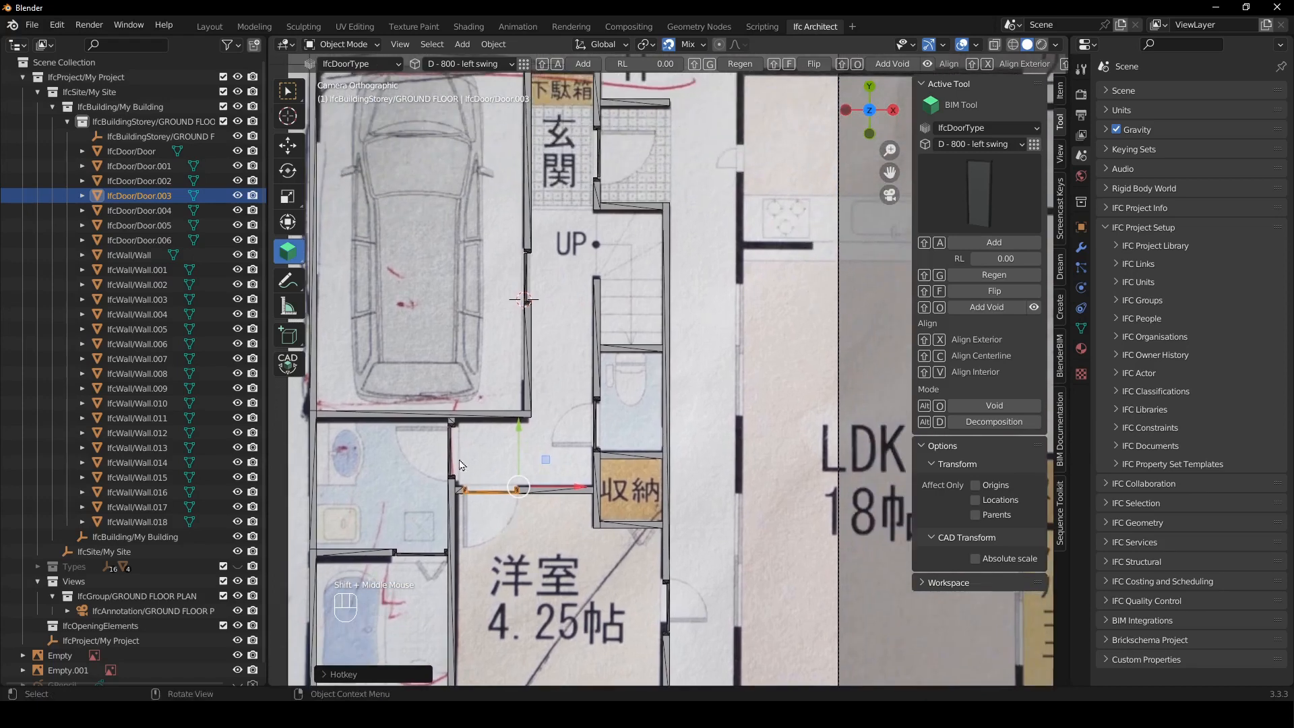
pyautogui.scroll(-3, 552, 402)
pyautogui.hotkey('ctrl', 'z')
pyautogui.hotkey('ctrl', 'z')
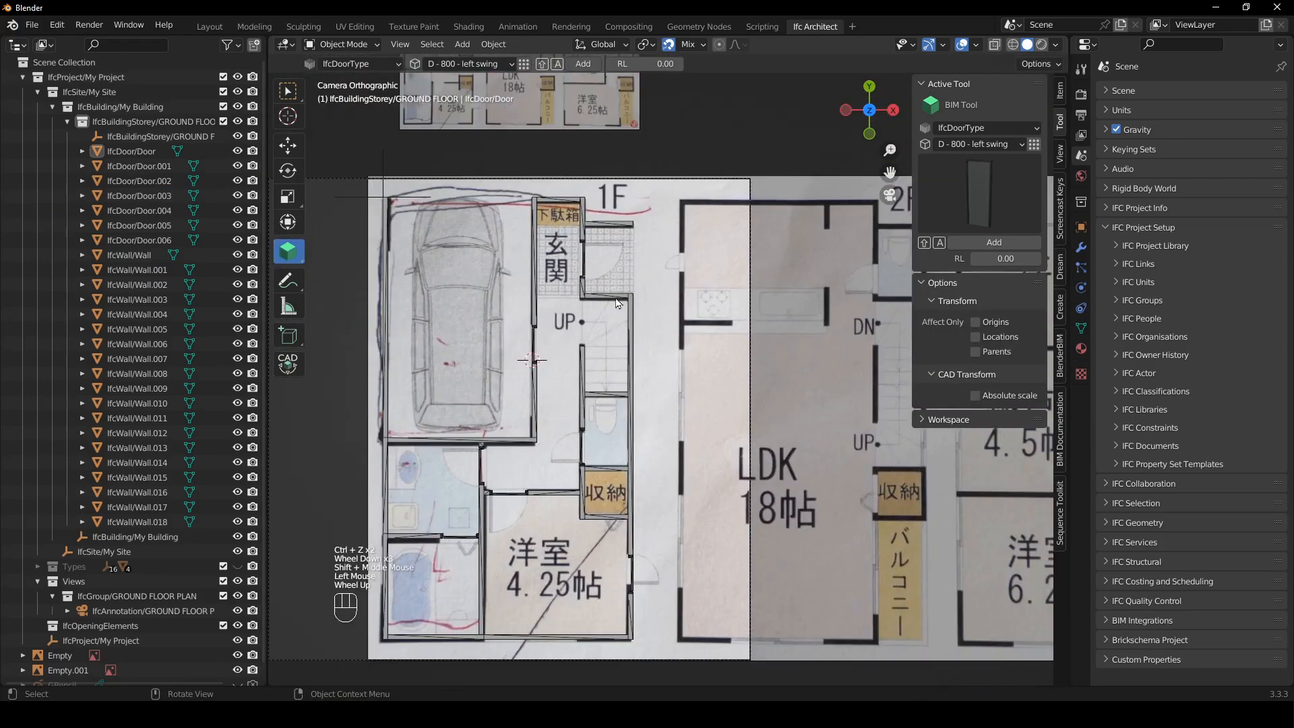
# - Insert a WT01 window of class IfcWindowType in the lower exterior wall of the 洋室 4.25帖 room
pyautogui.keyDown('shift'); pyautogui.moveTo(617, 304); pyautogui.dragTo(639, 282, button='middle'); pyautogui.keyUp('shift')
pyautogui.click(988, 128)
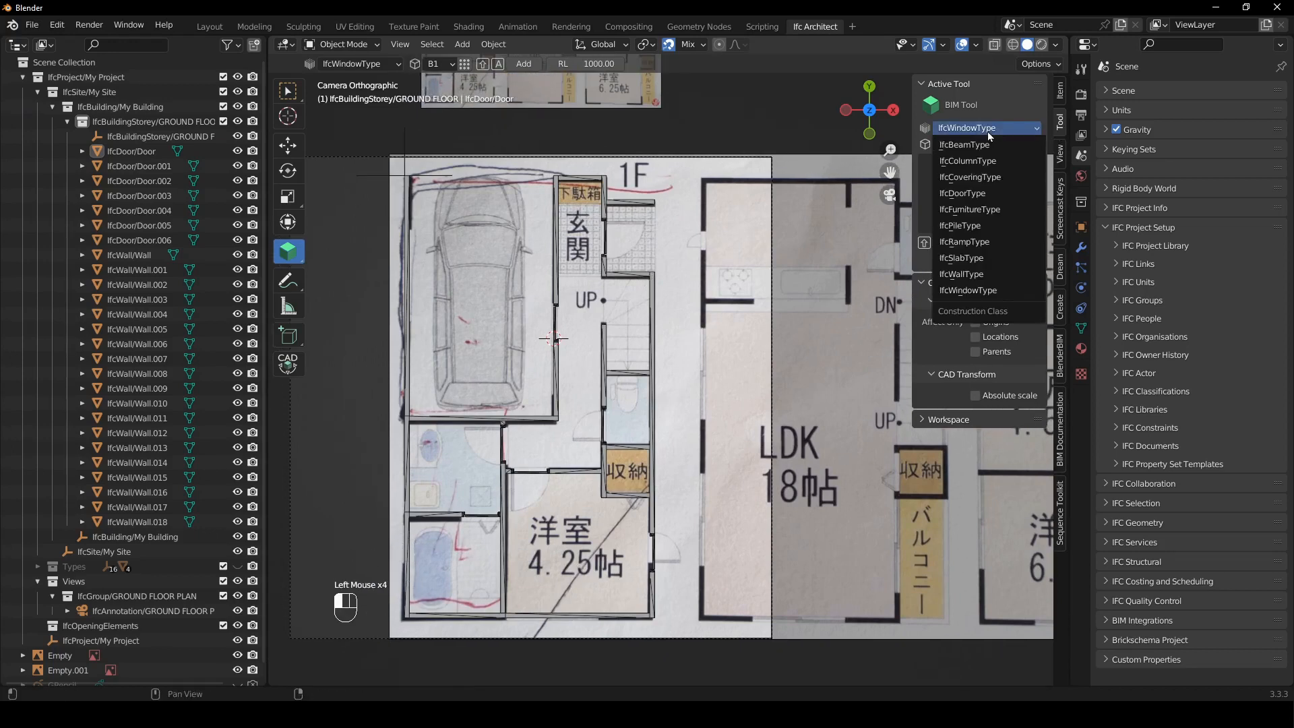
pyautogui.click(985, 289)
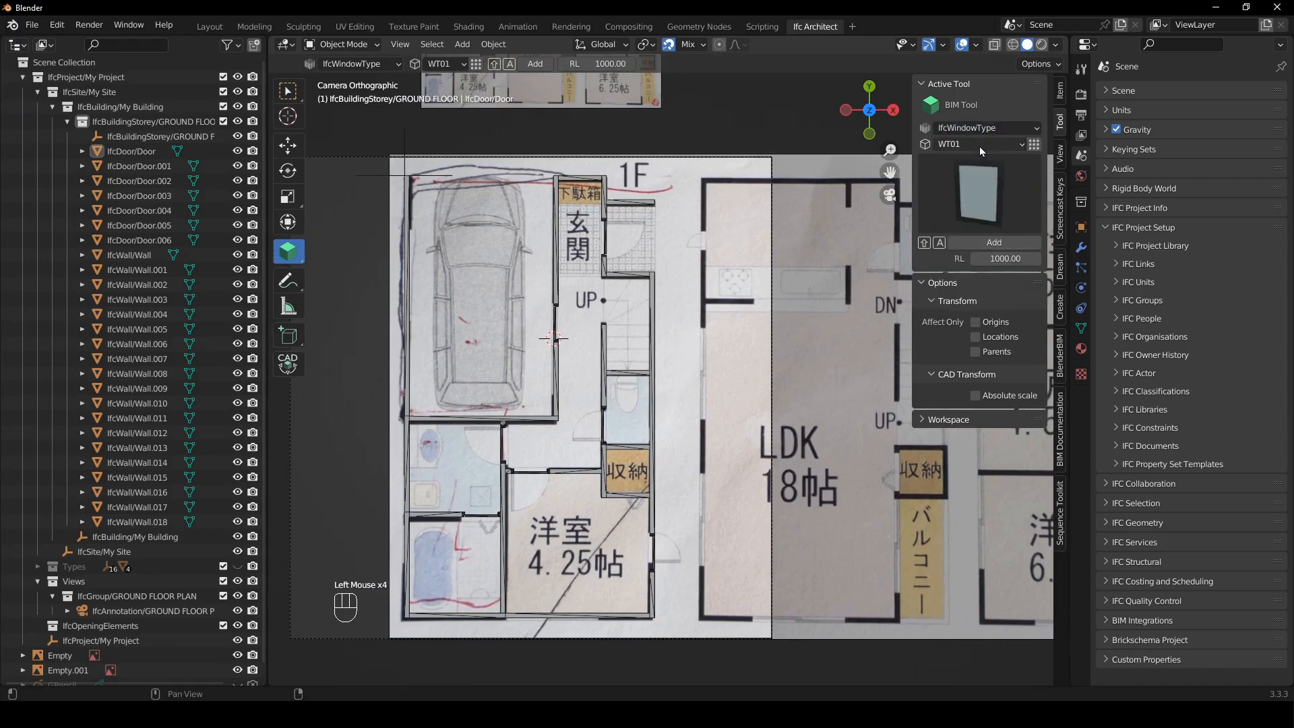
pyautogui.keyDown('shift'); pyautogui.moveTo(590, 542); pyautogui.dragTo(624, 380, button='middle'); pyautogui.keyUp('shift')
pyautogui.scroll(2, 624, 380)
pyautogui.click(544, 497)
pyautogui.keyDown('shift'); pyautogui.moveTo(544, 497); pyautogui.dragTo(571, 497, button='right'); pyautogui.keyUp('shift')
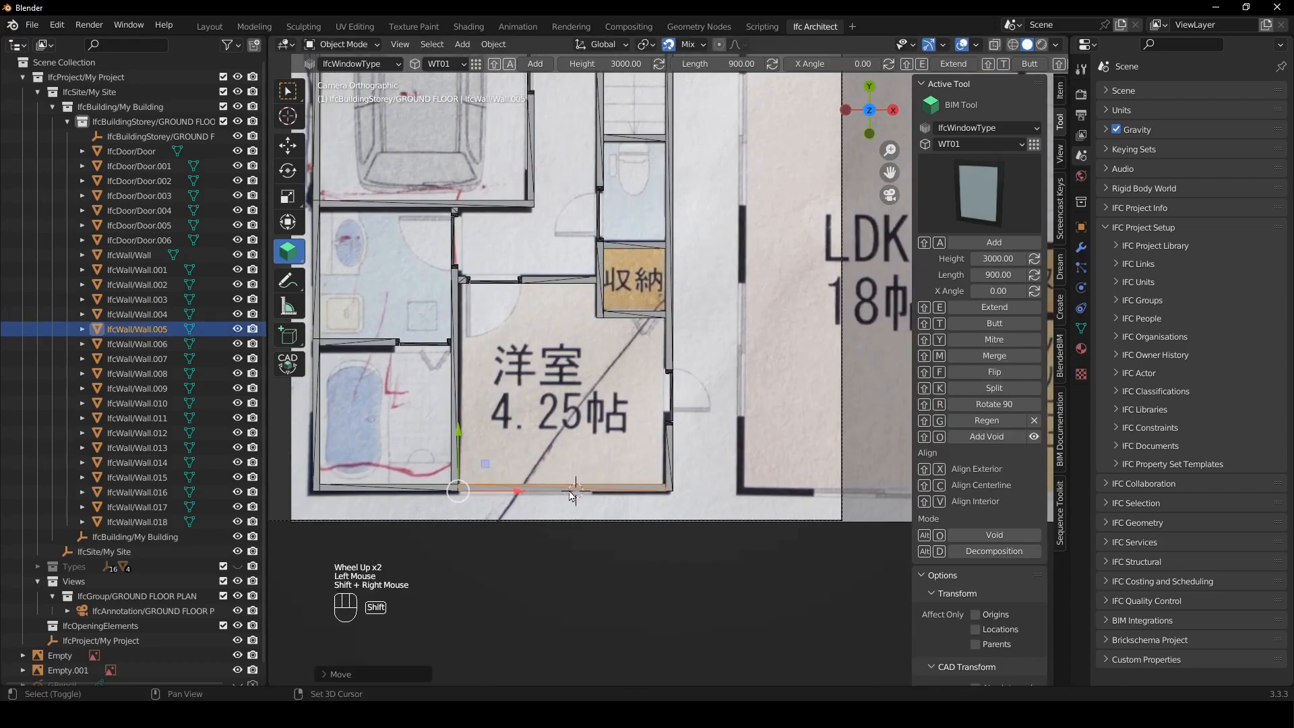
pyautogui.hotkey('shift', 'a')
# - Move the 洋室 room's window along X onto the window gap in the plan image, and regenerate its opening
pyautogui.scroll(2, 572, 497)
pyautogui.keyDown('shift'); pyautogui.moveTo(542, 499); pyautogui.dragTo(641, 370, button='middle'); pyautogui.keyUp('shift')
pyautogui.press('g')
pyautogui.press('y')
pyautogui.press('x')
pyautogui.click(560, 371)
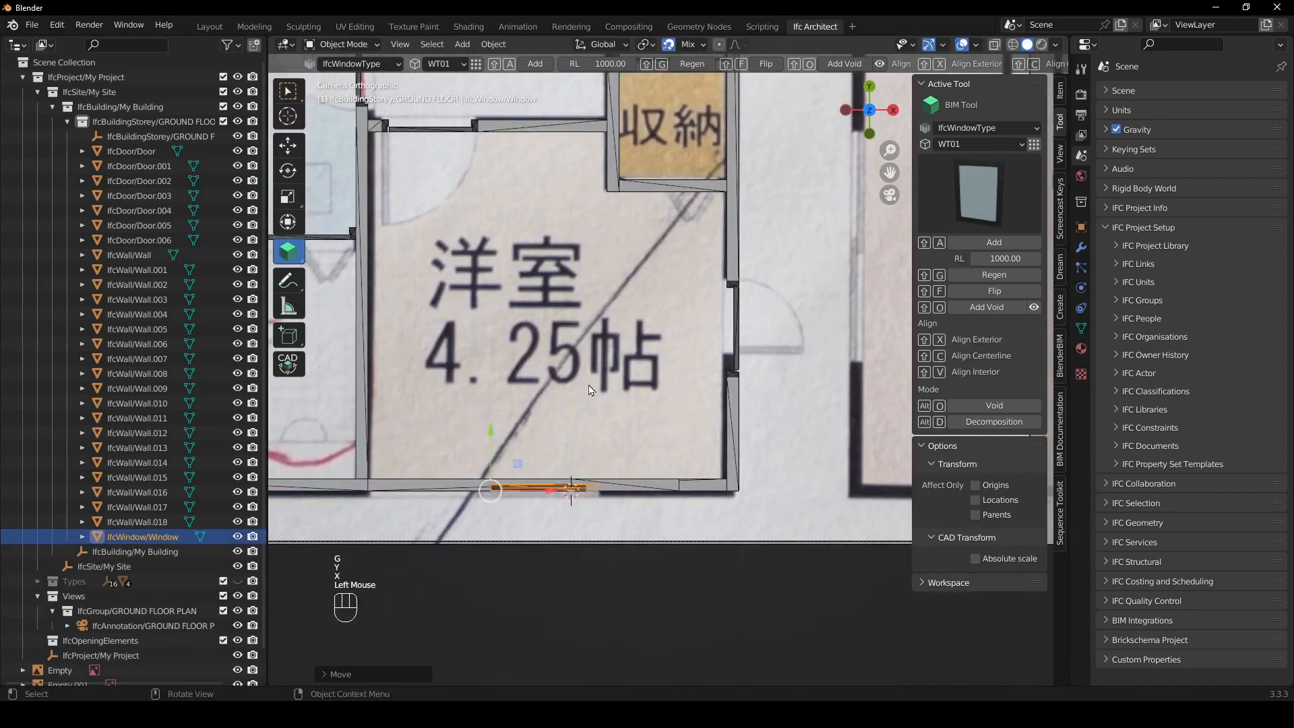
pyautogui.hotkey('shift', 'g')
# - Insert a WT01 window in the bathroom's exterior wall beside the bathtub
pyautogui.scroll(-2, 610, 385)
pyautogui.keyDown('shift'); pyautogui.moveTo(609, 384); pyautogui.dragTo(758, 416, button='middle'); pyautogui.keyUp('shift')
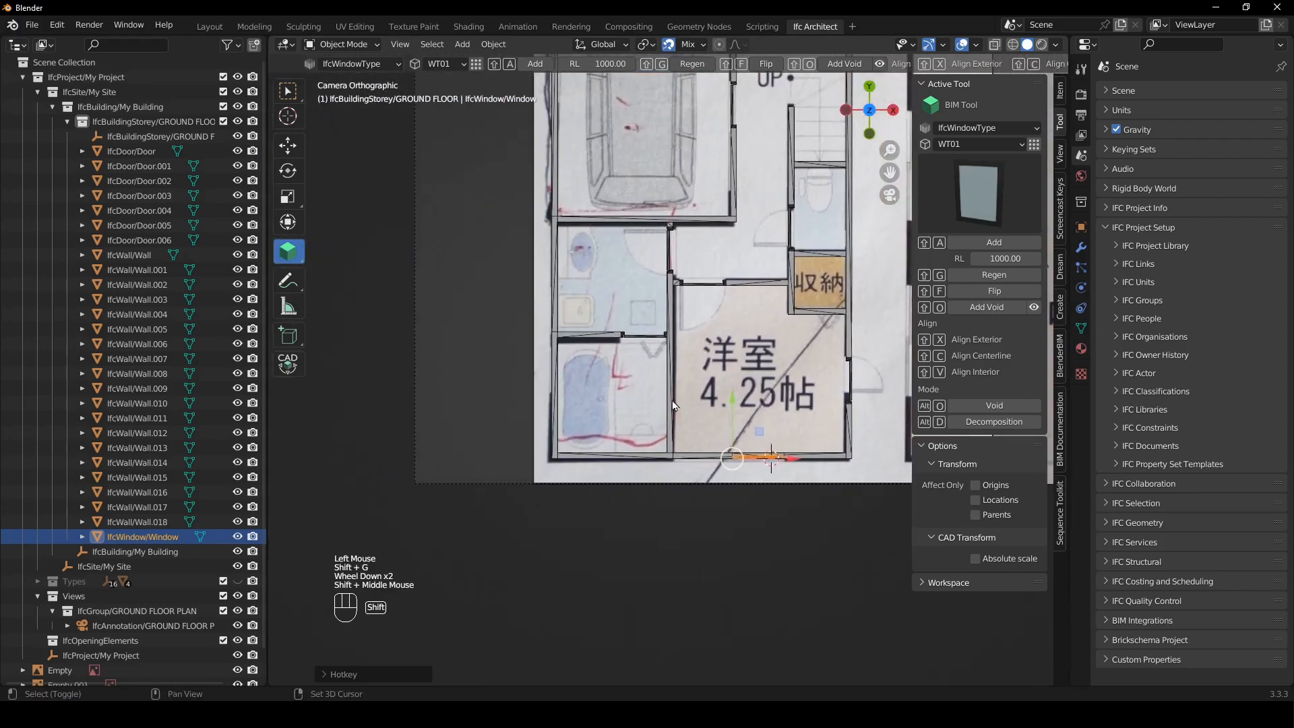
pyautogui.scroll(2, 549, 433)
pyautogui.click(505, 413)
pyautogui.keyDown('shift'); pyautogui.moveTo(495, 446); pyautogui.dragTo(487, 445, button='right'); pyautogui.keyUp('shift')
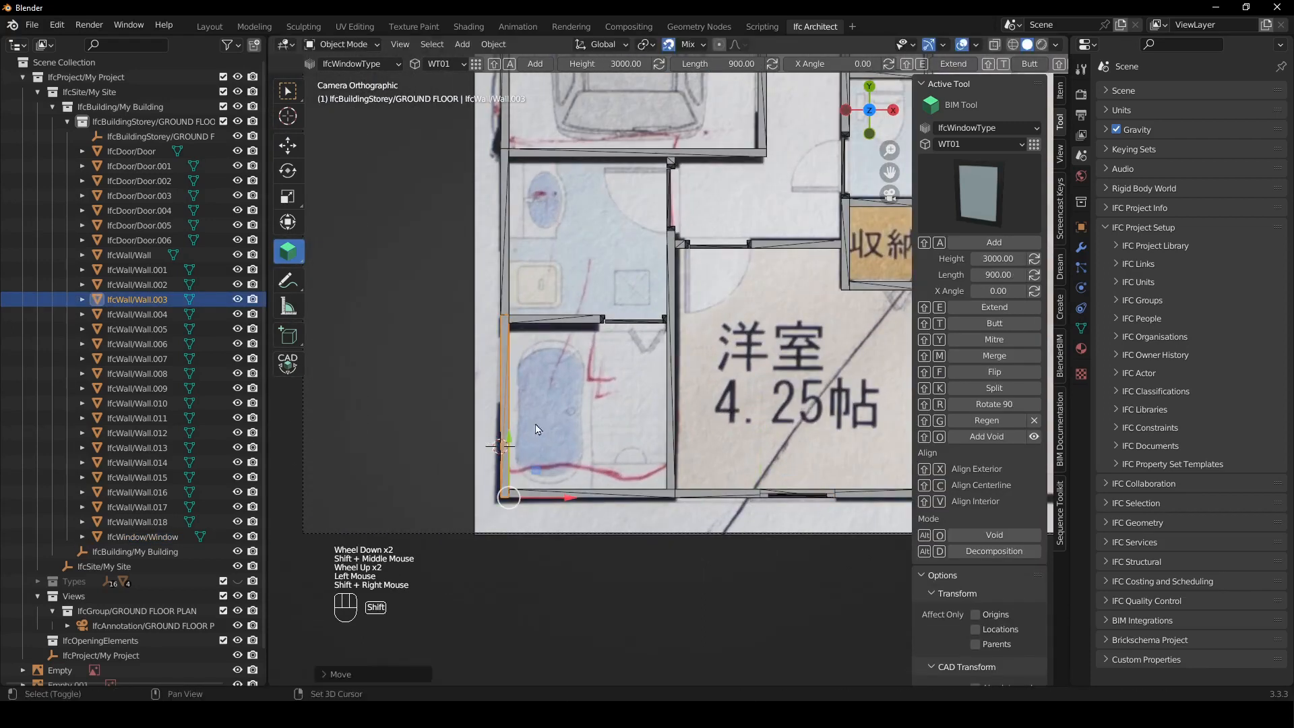
pyautogui.hotkey('shift', 'a')
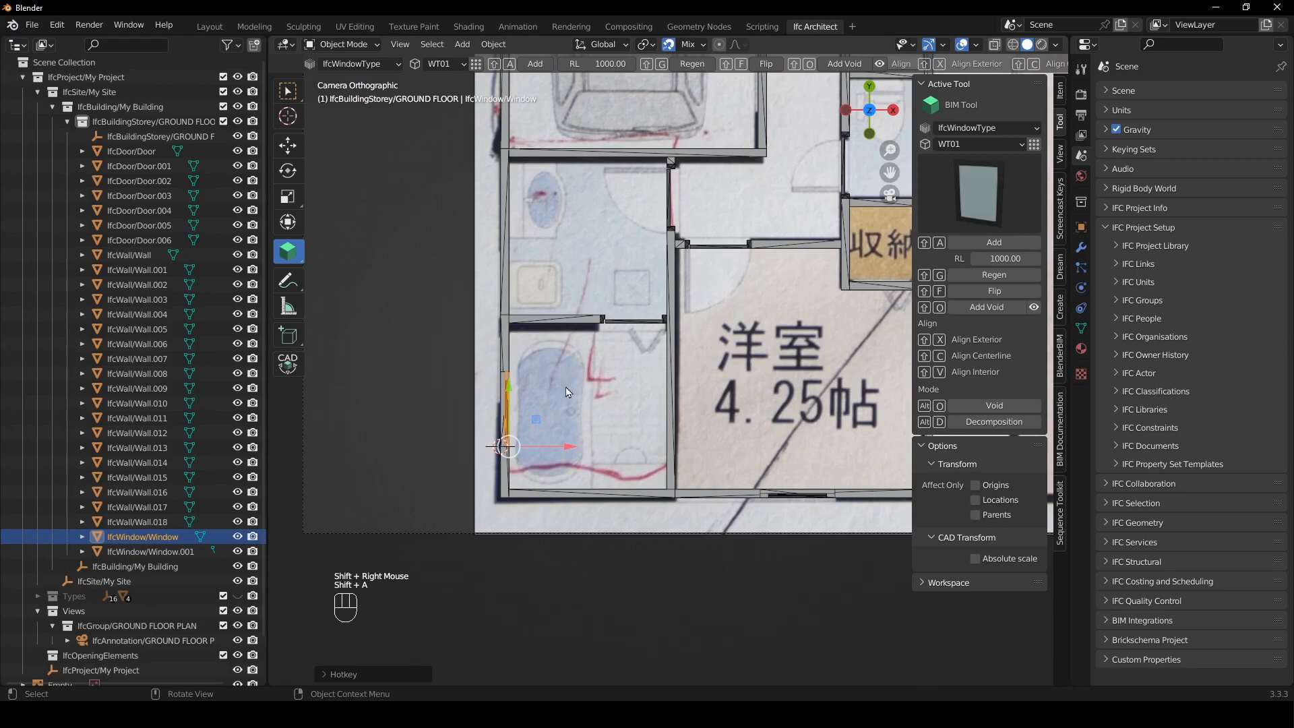
# - Move the bathroom window up along Y to match the window gap in the plan image, and regenerate its opening
pyautogui.press('g')
pyautogui.press('y')
pyautogui.click(565, 347)
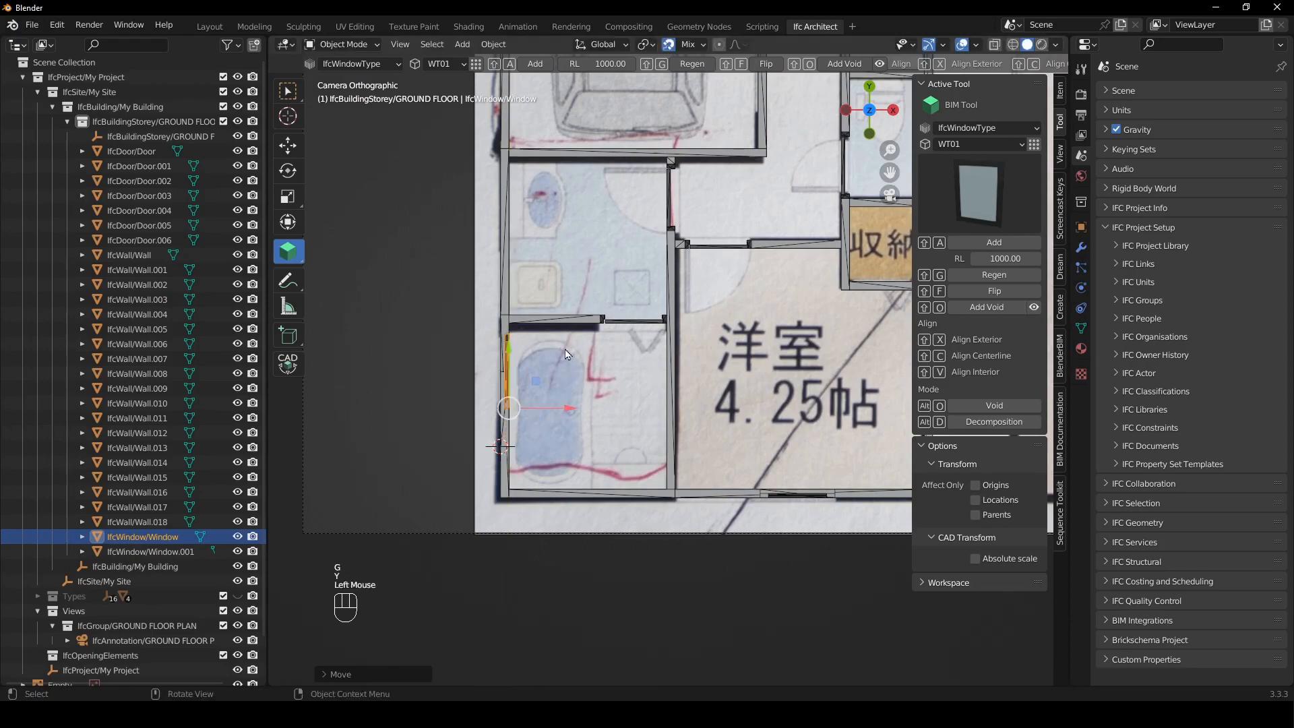
pyautogui.hotkey('shift', 'g')
# - Insert a WT01 window in the washroom's exterior wall beside the sink
pyautogui.keyDown('shift'); pyautogui.moveTo(526, 314); pyautogui.dragTo(525, 442, button='middle'); pyautogui.keyUp('shift')
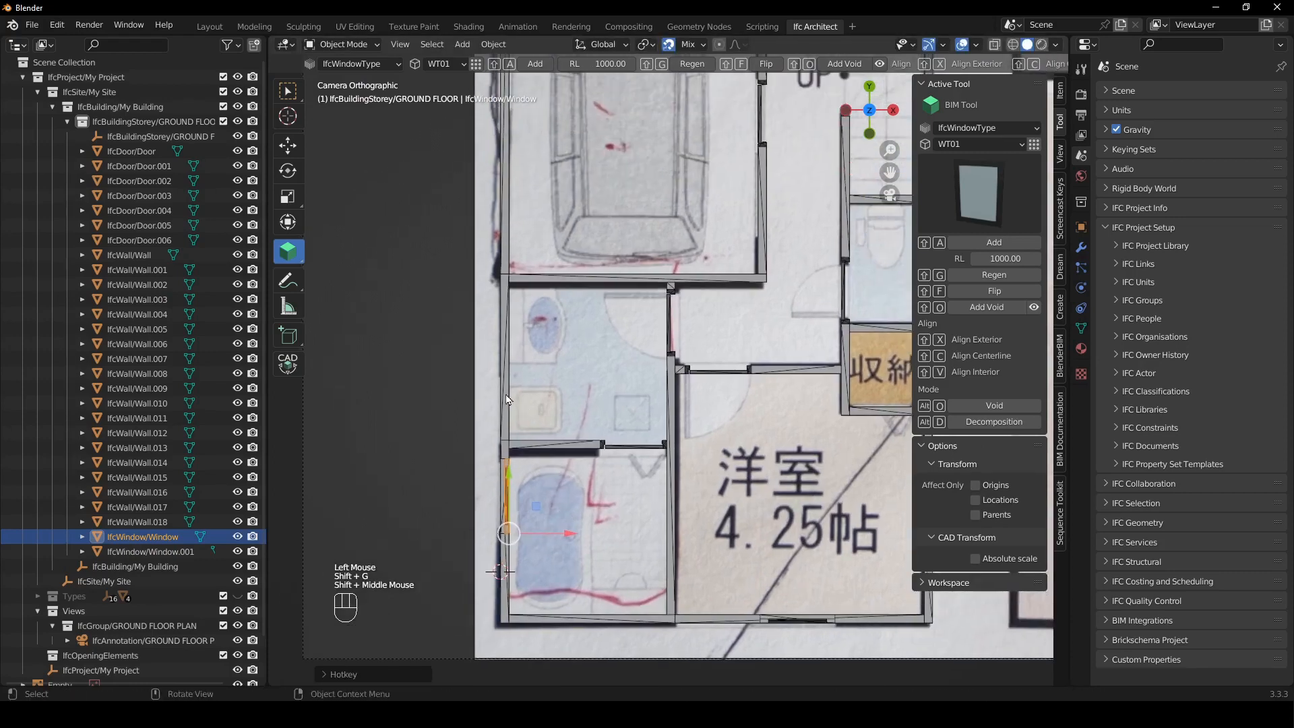
pyautogui.click(504, 400)
pyautogui.keyDown('shift'); pyautogui.moveTo(489, 398); pyautogui.dragTo(493, 393, button='right'); pyautogui.keyUp('shift')
pyautogui.hotkey('shift', 'a')
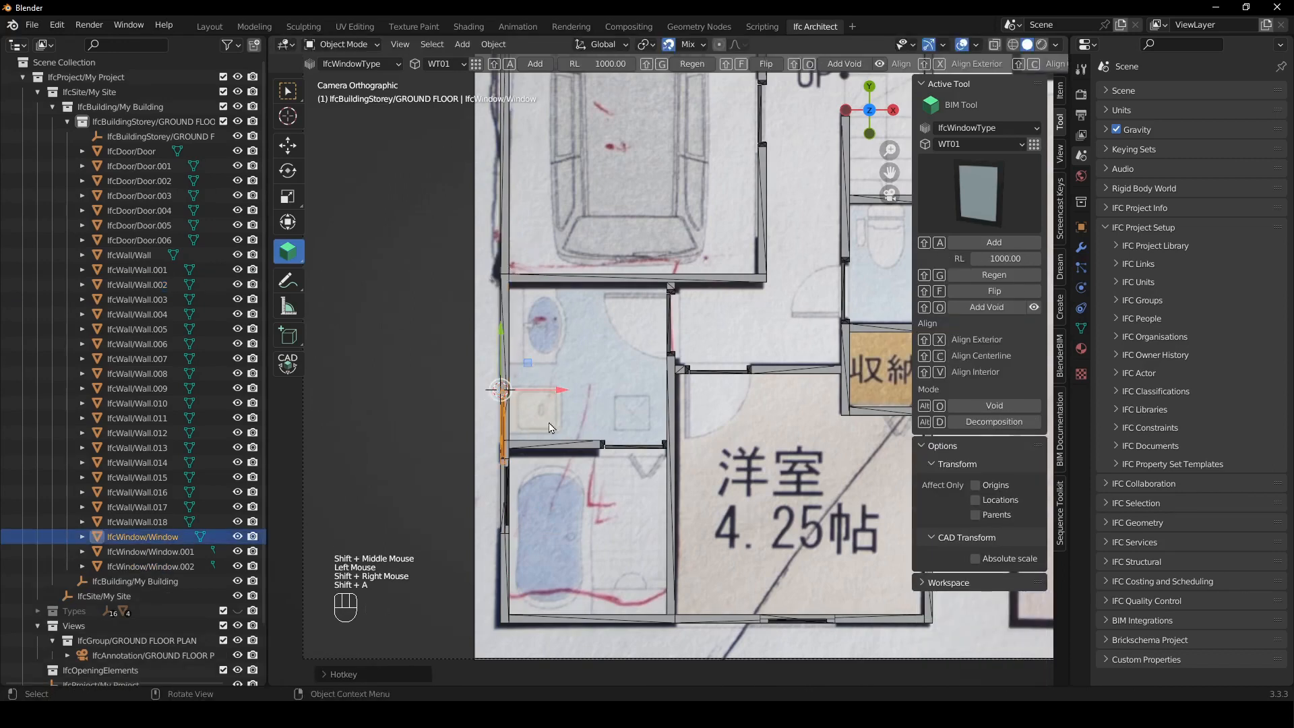
# - Adjust the washroom window along Y so it sits just above the bathroom wall, and regenerate its opening
pyautogui.press('g')
pyautogui.press('y')
pyautogui.click(546, 453)
pyautogui.press('g')
pyautogui.press('y')
pyautogui.click(546, 439)
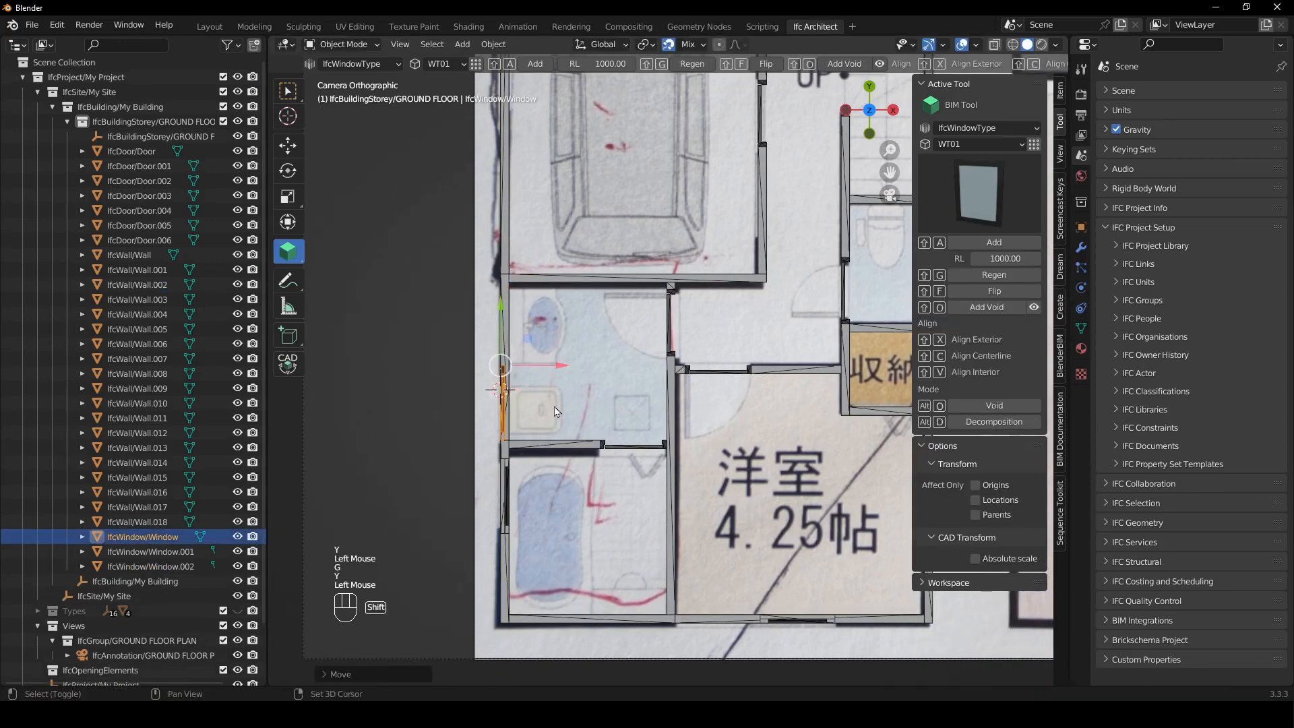
pyautogui.hotkey('shift', 'g')
# - Insert a WT01 window in the garage's long exterior wall beside the rear of the car
pyautogui.keyDown('shift'); pyautogui.moveTo(509, 210); pyautogui.dragTo(490, 438, button='middle'); pyautogui.keyUp('shift')
pyautogui.click(490, 438)
pyautogui.keyDown('shift'); pyautogui.rightClick(482, 433); pyautogui.keyUp('shift')
pyautogui.hotkey('shift', 'a')
# - Move the garage window up along Y to beside the front of the car, and regenerate its opening
pyautogui.press('g')
pyautogui.press('y')
pyautogui.click(554, 190)
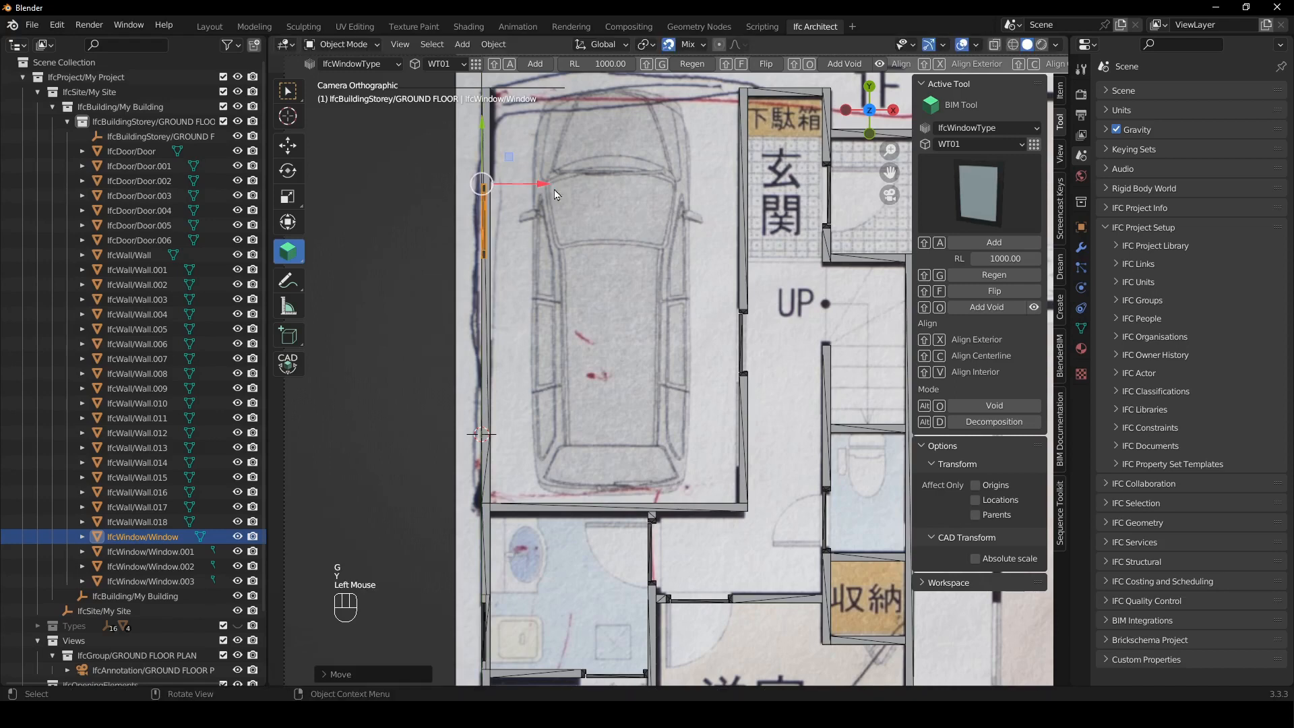
pyautogui.hotkey('shift', 'g')
# - Insert a WT01 window in the exterior wall beside the toilet room
pyautogui.scroll(-2, 552, 257)
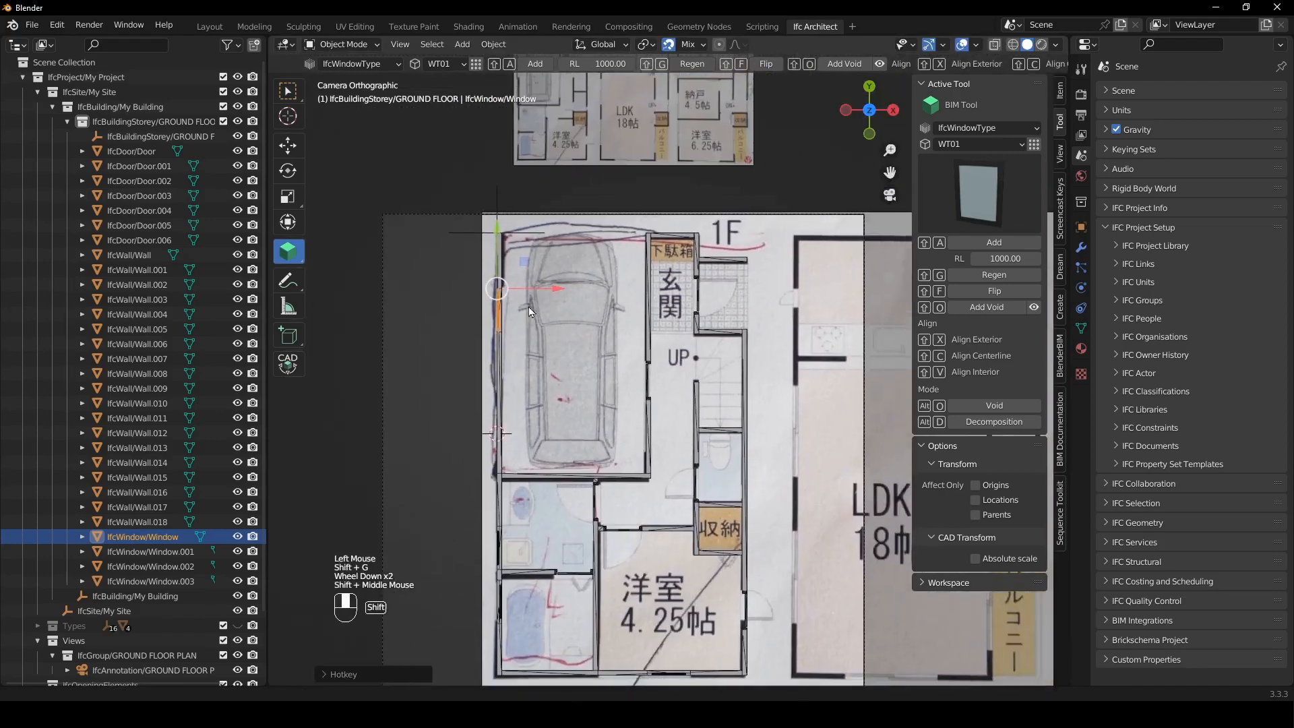
pyautogui.keyDown('shift'); pyautogui.moveTo(528, 305); pyautogui.dragTo(478, 254, button='middle'); pyautogui.keyUp('shift')
pyautogui.scroll(1, 668, 367)
pyautogui.click(639, 404)
pyautogui.keyDown('shift'); pyautogui.moveTo(667, 418); pyautogui.dragTo(633, 437, button='right'); pyautogui.keyUp('shift')
pyautogui.hotkey('shift', 'a')
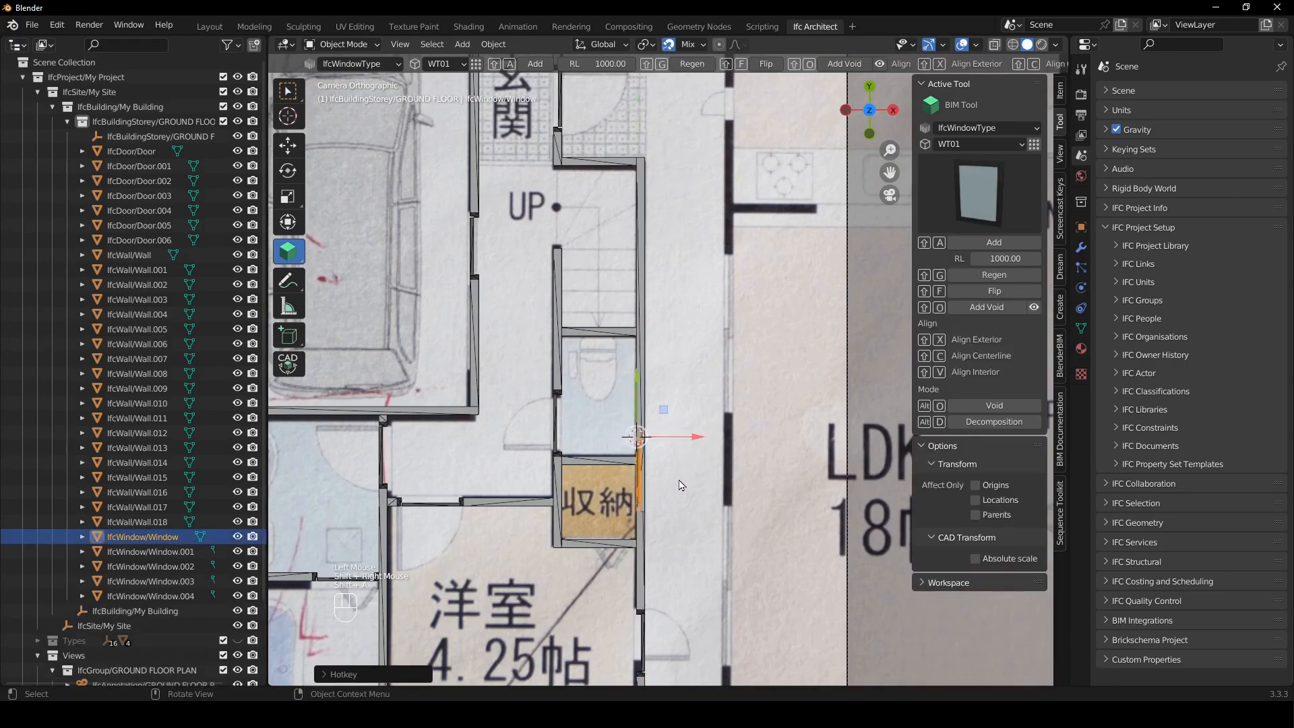
# - Move the toilet window up along Y to sit fully within the toilet room's wall, regenerate its opening, and clear the selection
pyautogui.press('g')
pyautogui.press('y')
pyautogui.click(646, 441)
pyautogui.press('g')
pyautogui.press('y')
pyautogui.click(625, 461)
pyautogui.hotkey('shift', 'g')
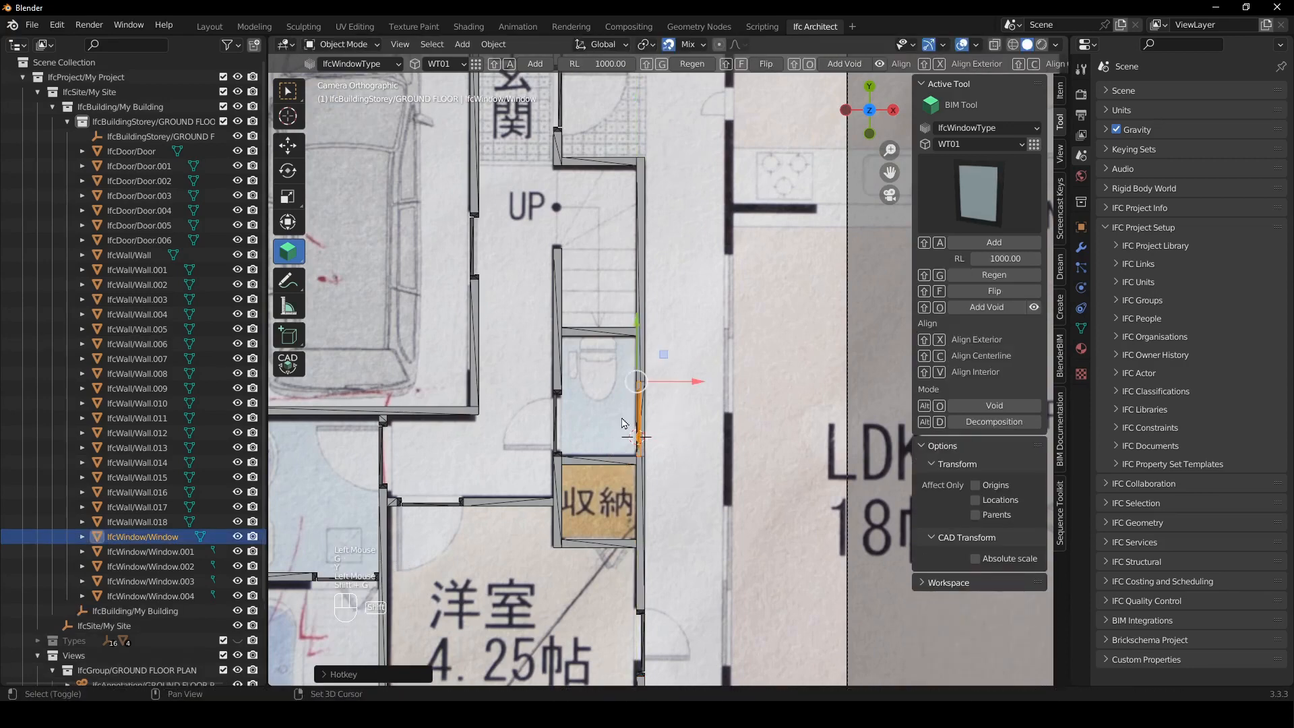
pyautogui.scroll(-2, 622, 422)
pyautogui.keyDown('shift'); pyautogui.moveTo(634, 390); pyautogui.dragTo(626, 405, button='middle'); pyautogui.keyUp('shift')
pyautogui.click(626, 405)
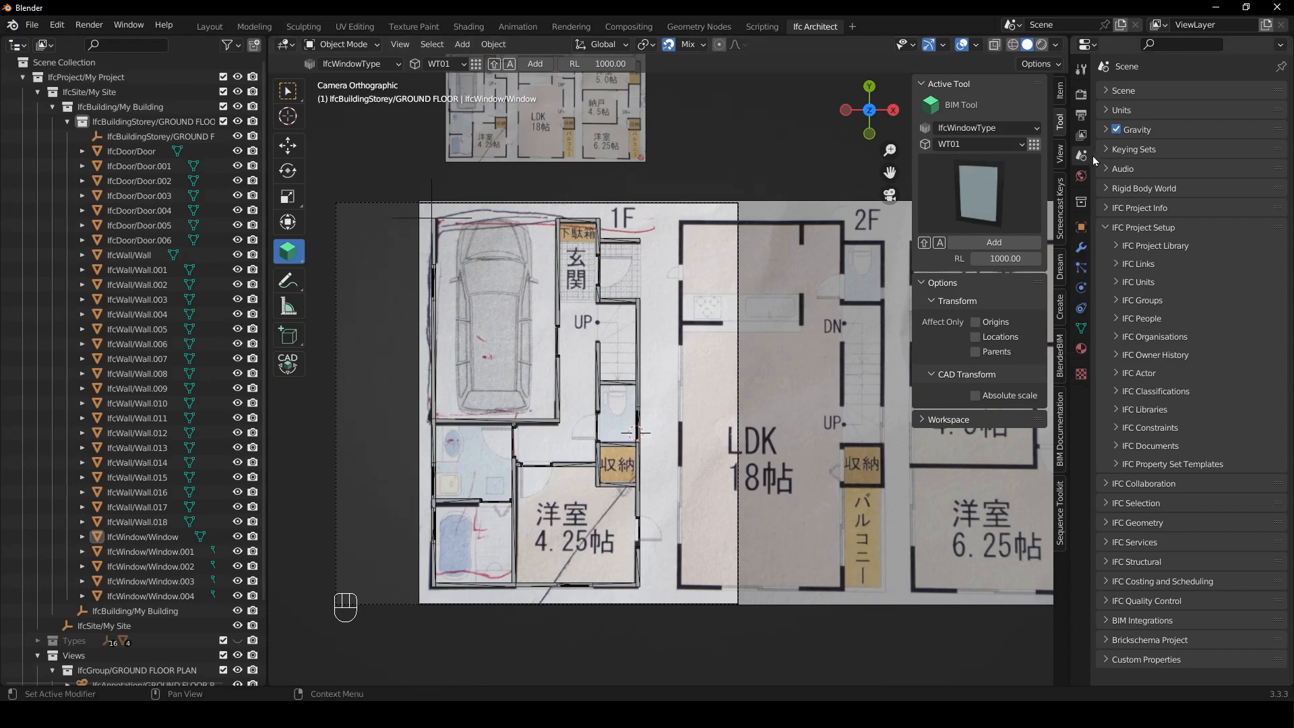
# - Load IFC4 AU Library.ifc from the IFC Library folder as the project library, and open its IfcTypeProduct list
pyautogui.click(1146, 246)
pyautogui.click(1274, 267)
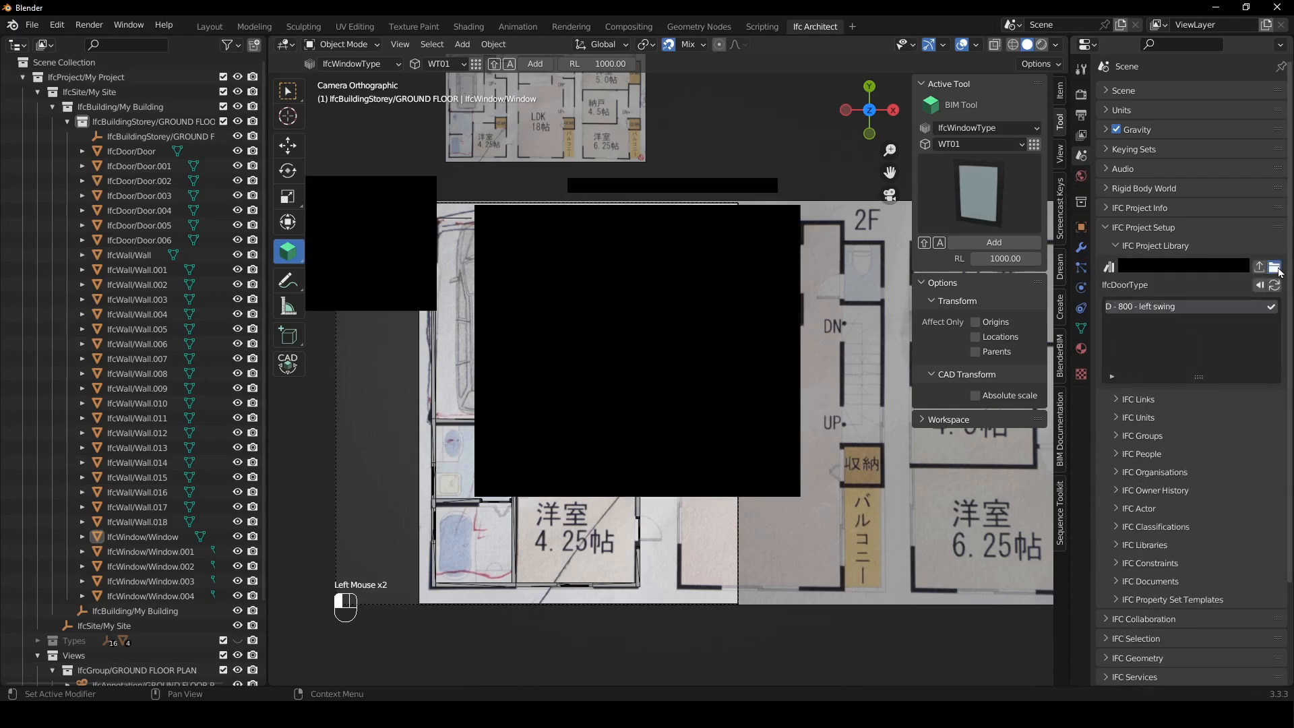
pyautogui.scroll(-2, 345, 521)
pyautogui.click(334, 495)
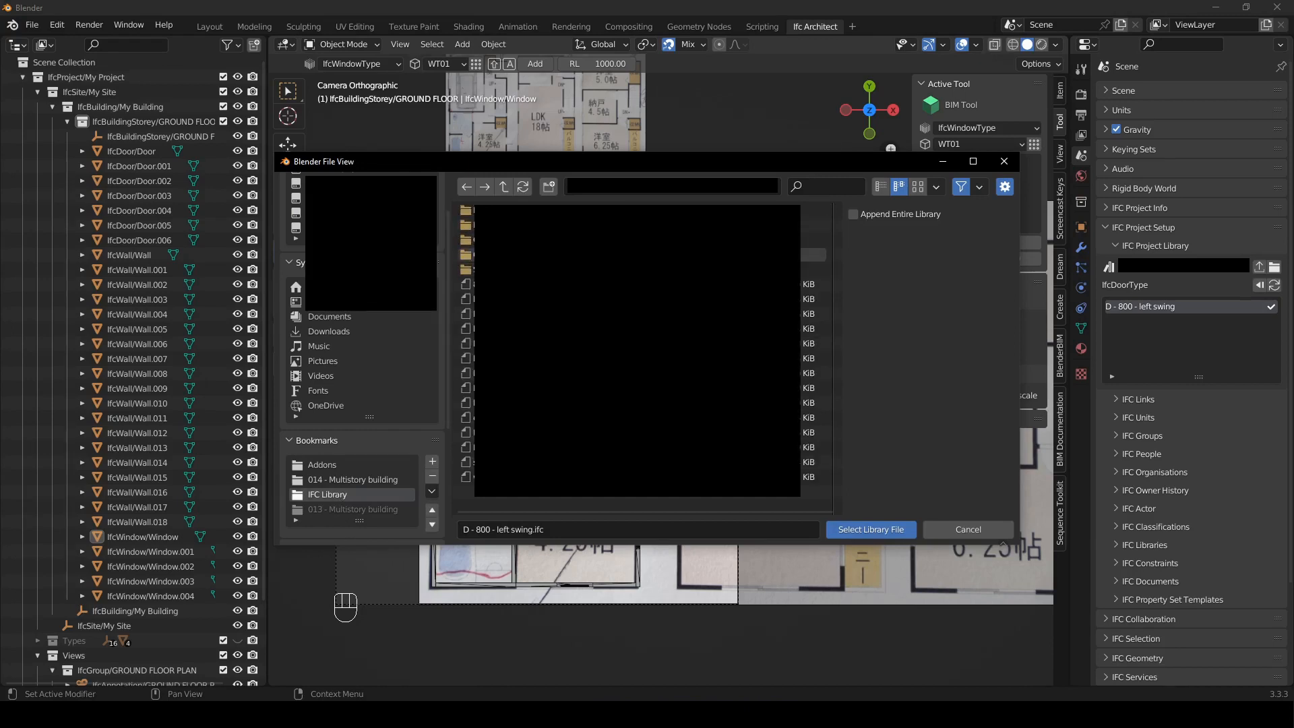
pyautogui.doubleClick(468, 254)
pyautogui.click(469, 209)
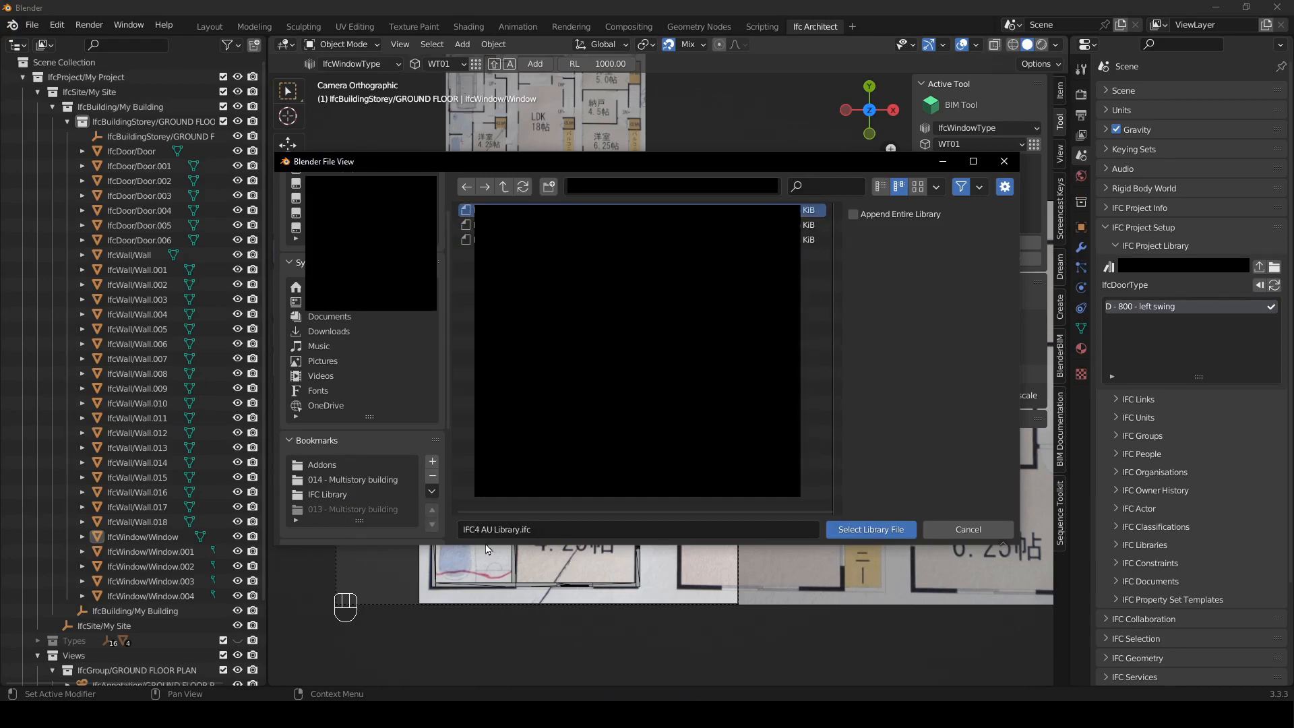
pyautogui.click(888, 531)
pyautogui.click(1114, 323)
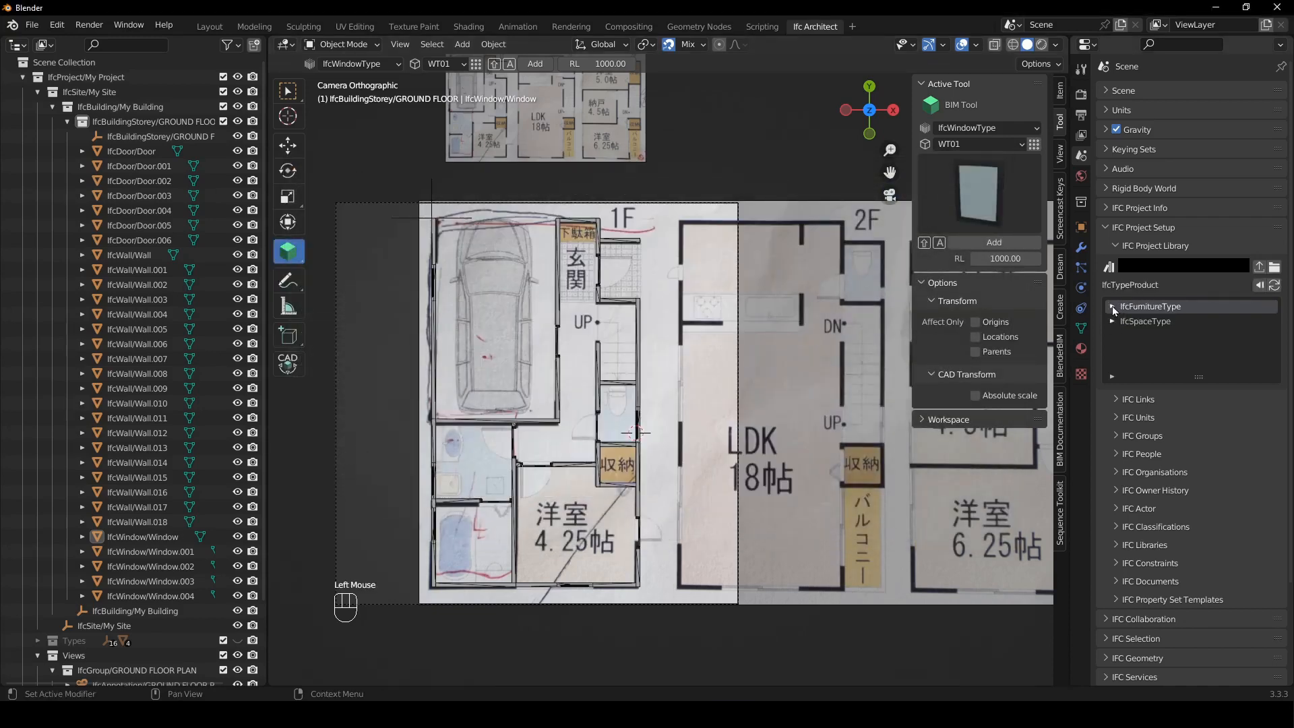
# - Append Generic Toilet without Cistern, Neufert Large Basin and Neufert Large Bathtub from the library's IfcFurnitureType list to the project
pyautogui.click(1112, 306)
pyautogui.moveTo(1198, 379); pyautogui.dragTo(1169, 660)
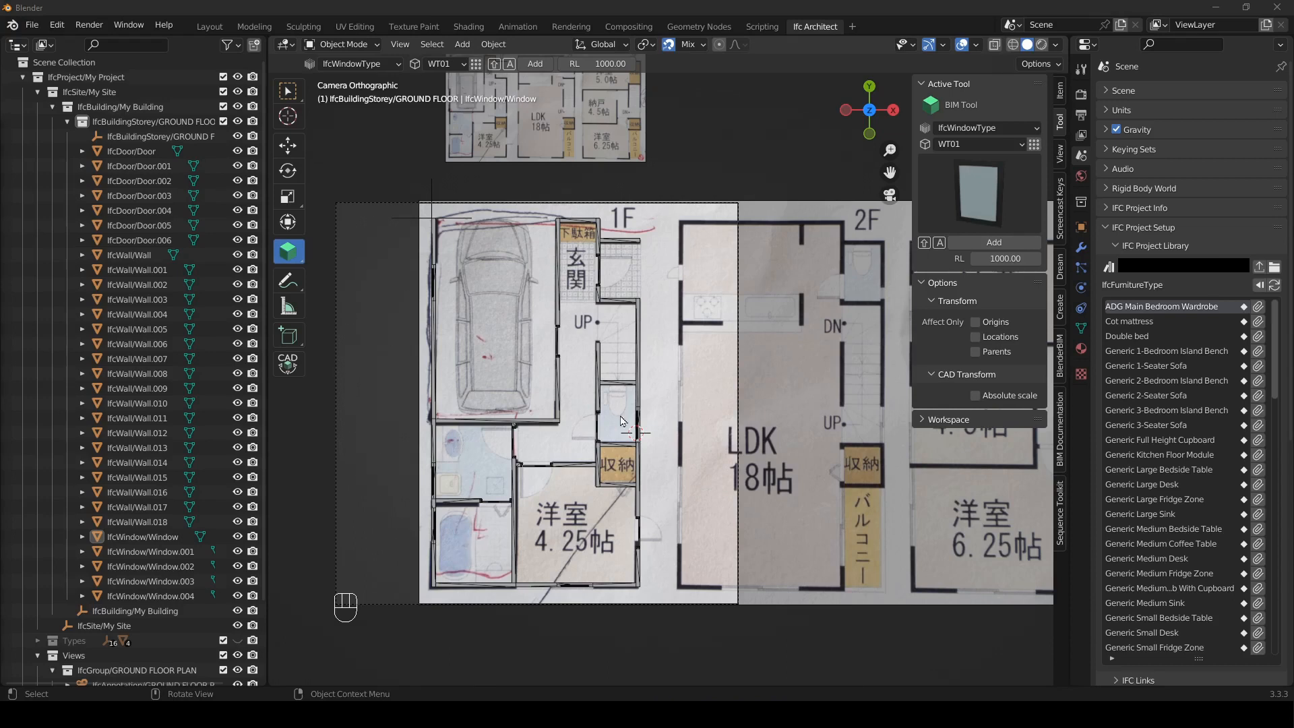
pyautogui.scroll(3, 1229, 405)
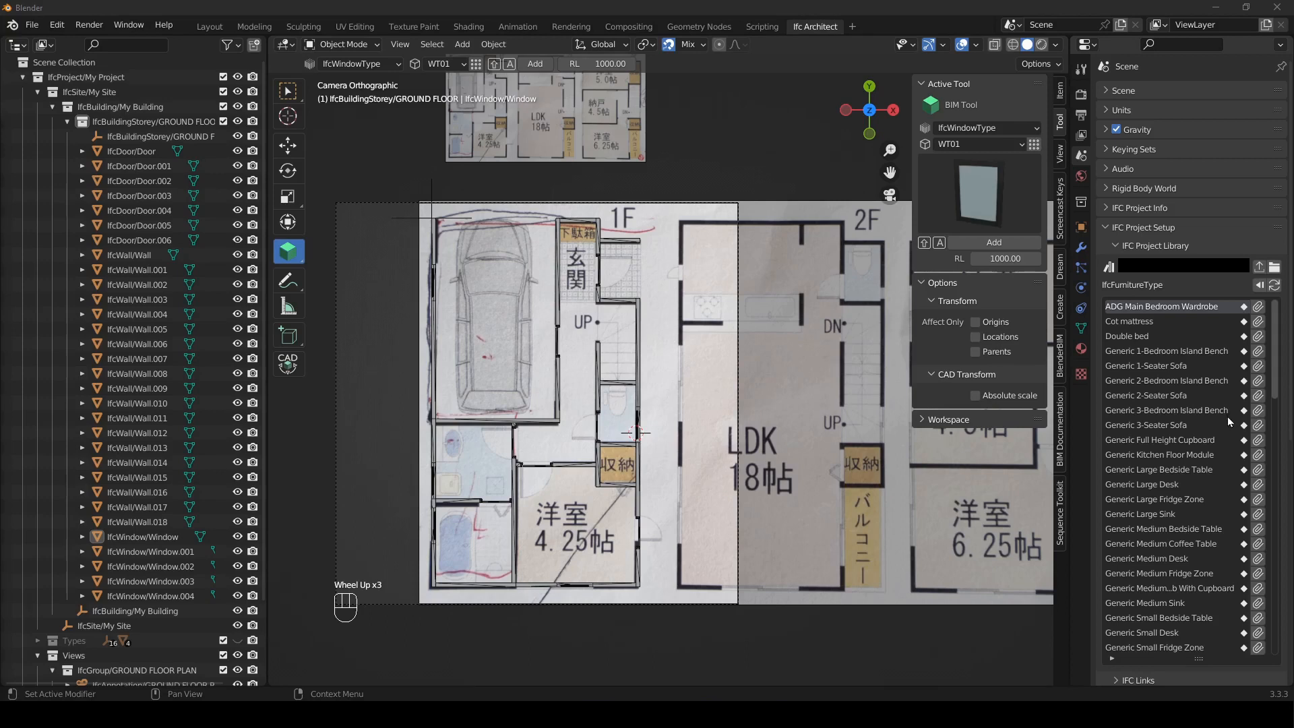
pyautogui.scroll(-6, 1234, 499)
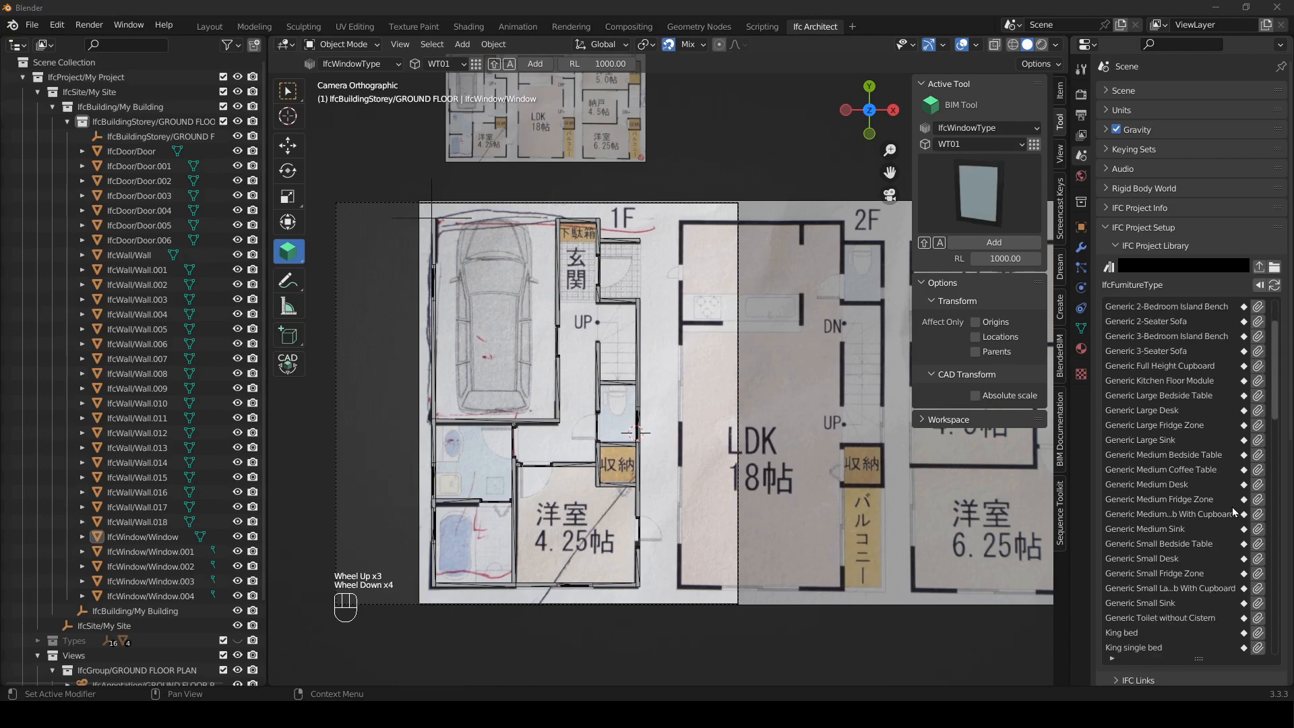
pyautogui.scroll(-1, 1225, 539)
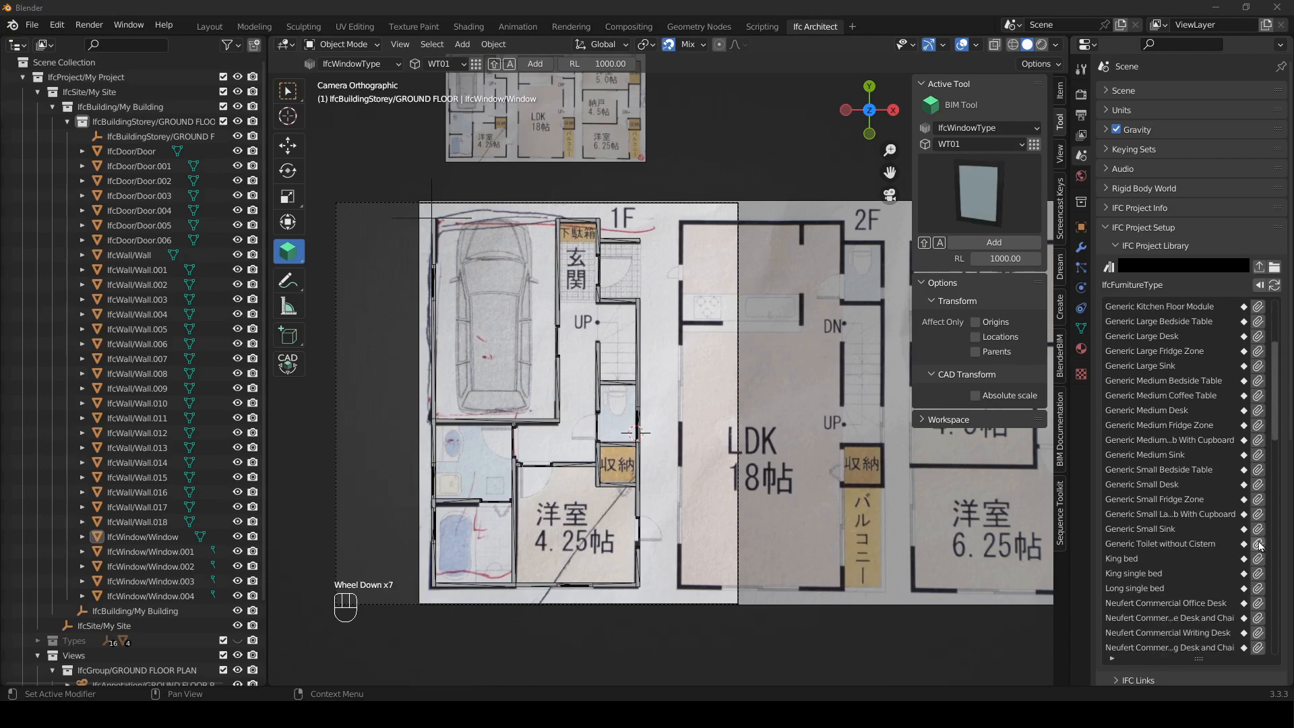
pyautogui.click(1258, 545)
pyautogui.scroll(-12, 1224, 533)
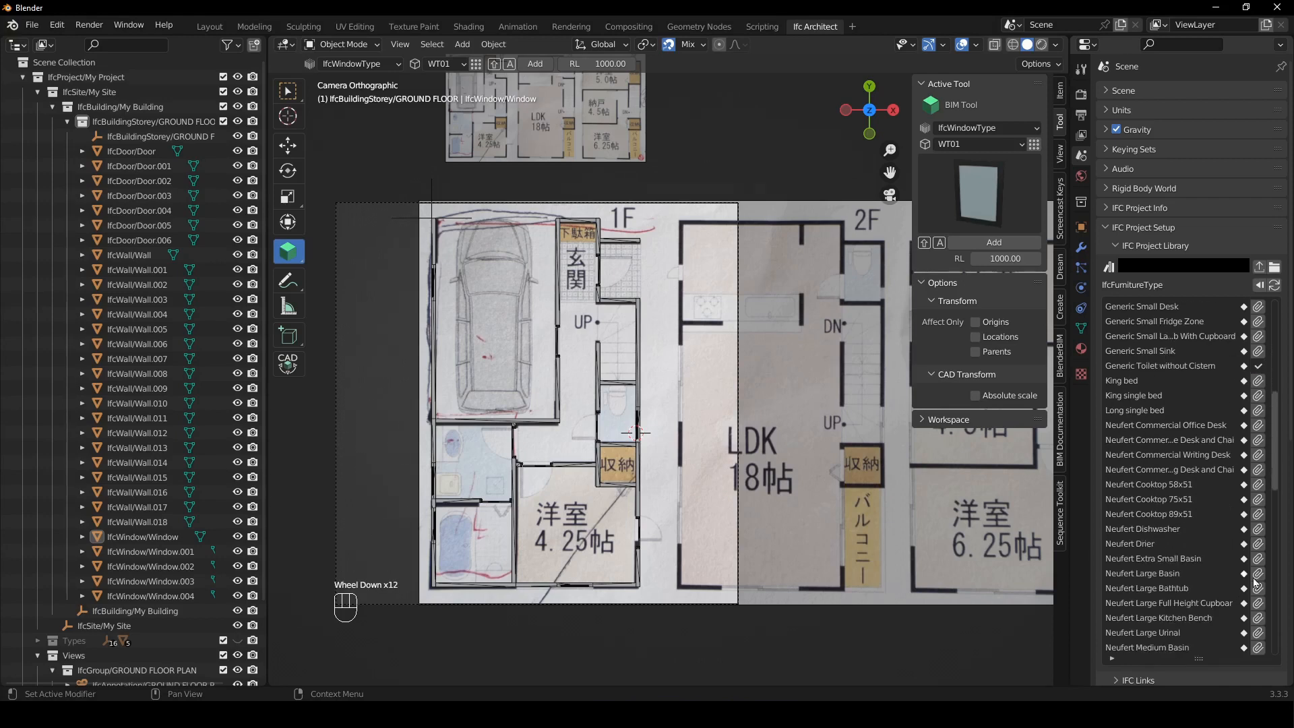
pyautogui.click(1258, 573)
pyautogui.click(1258, 587)
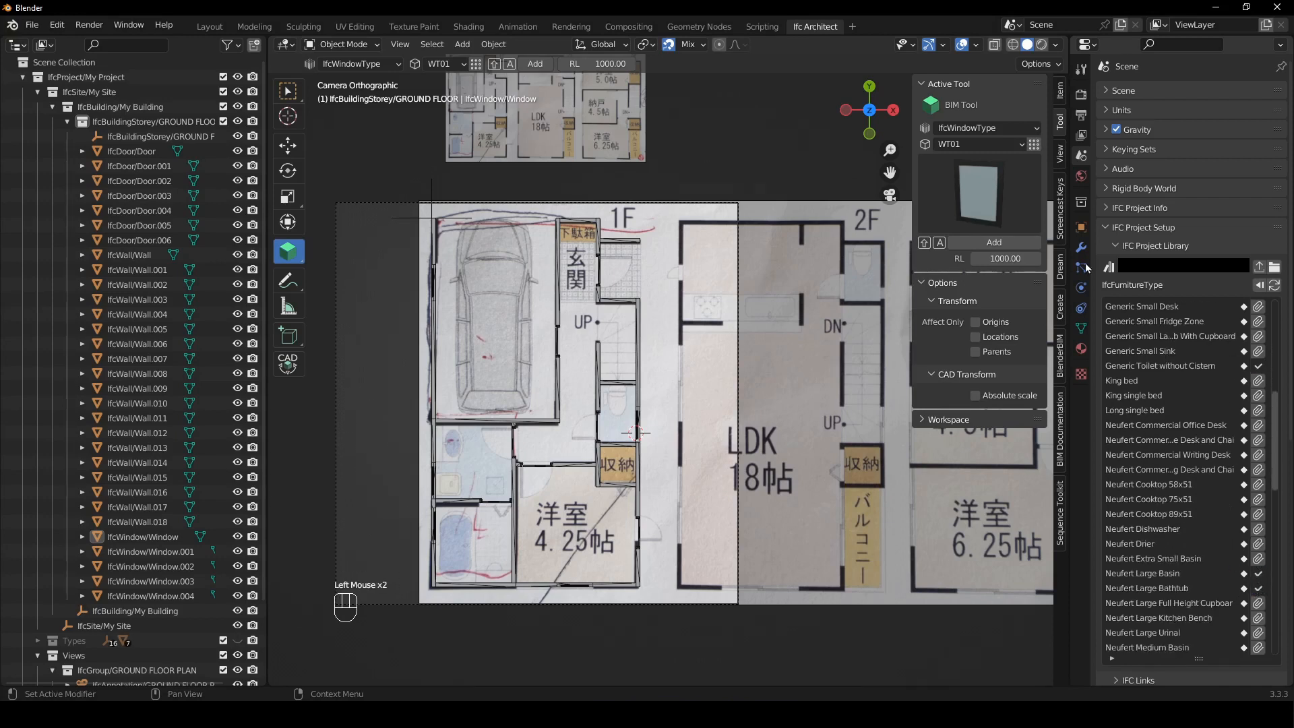
# - Place a Generic Toilet without Cistern from IfcFurnitureType against the upper wall of the toilet room, over the drawn toilet
pyautogui.click(1001, 130)
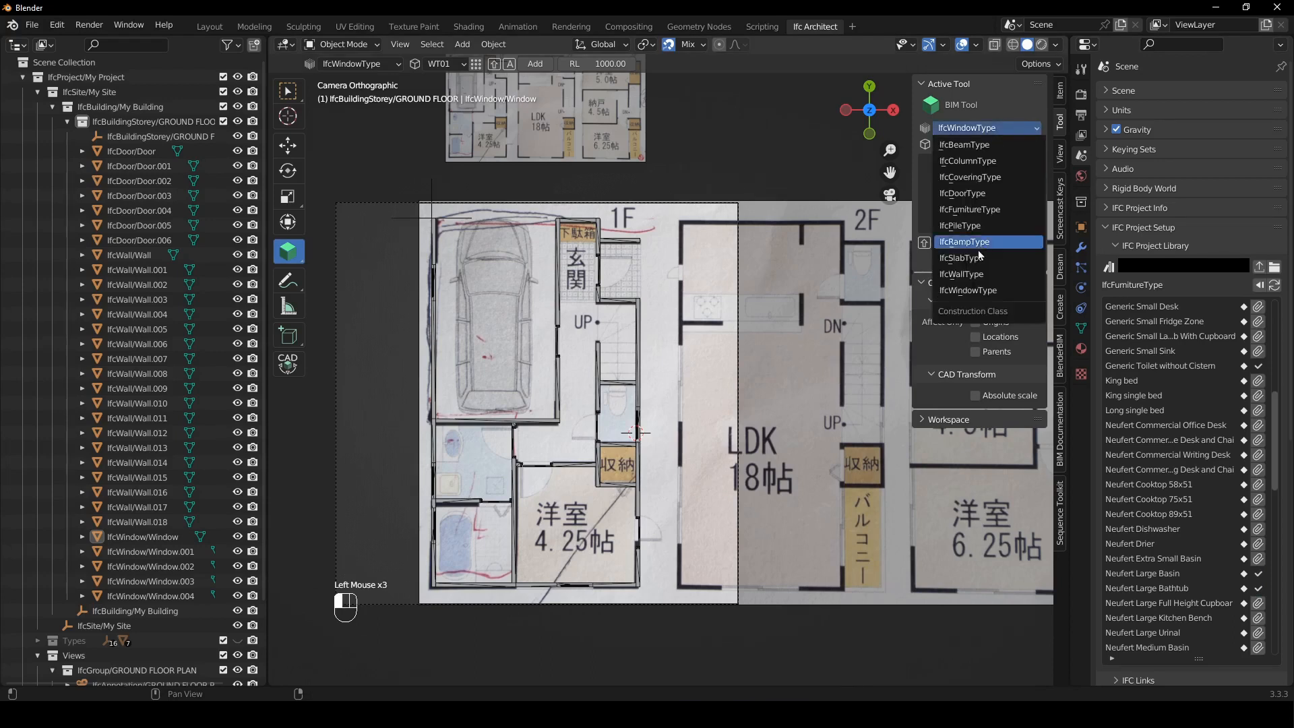
pyautogui.click(971, 209)
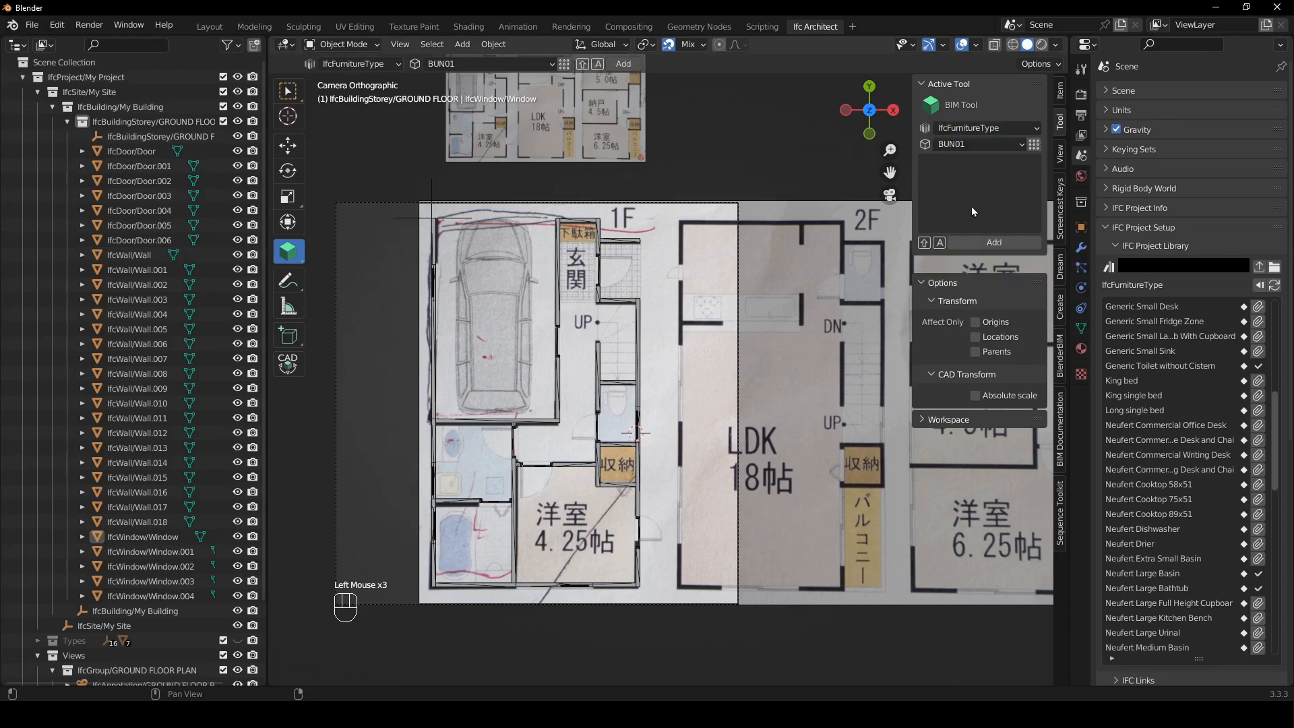
pyautogui.click(986, 144)
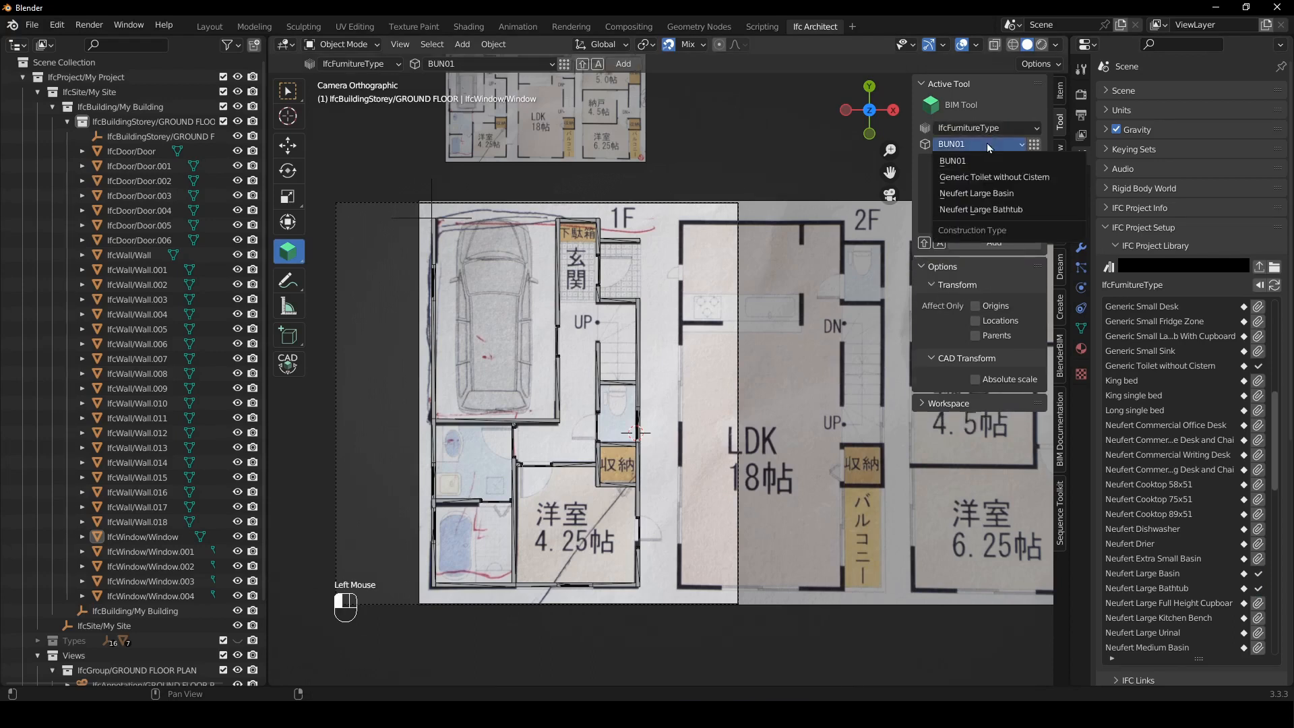
pyautogui.click(1003, 177)
pyautogui.keyDown('shift'); pyautogui.moveTo(633, 350); pyautogui.dragTo(610, 401, button='right'); pyautogui.keyUp('shift')
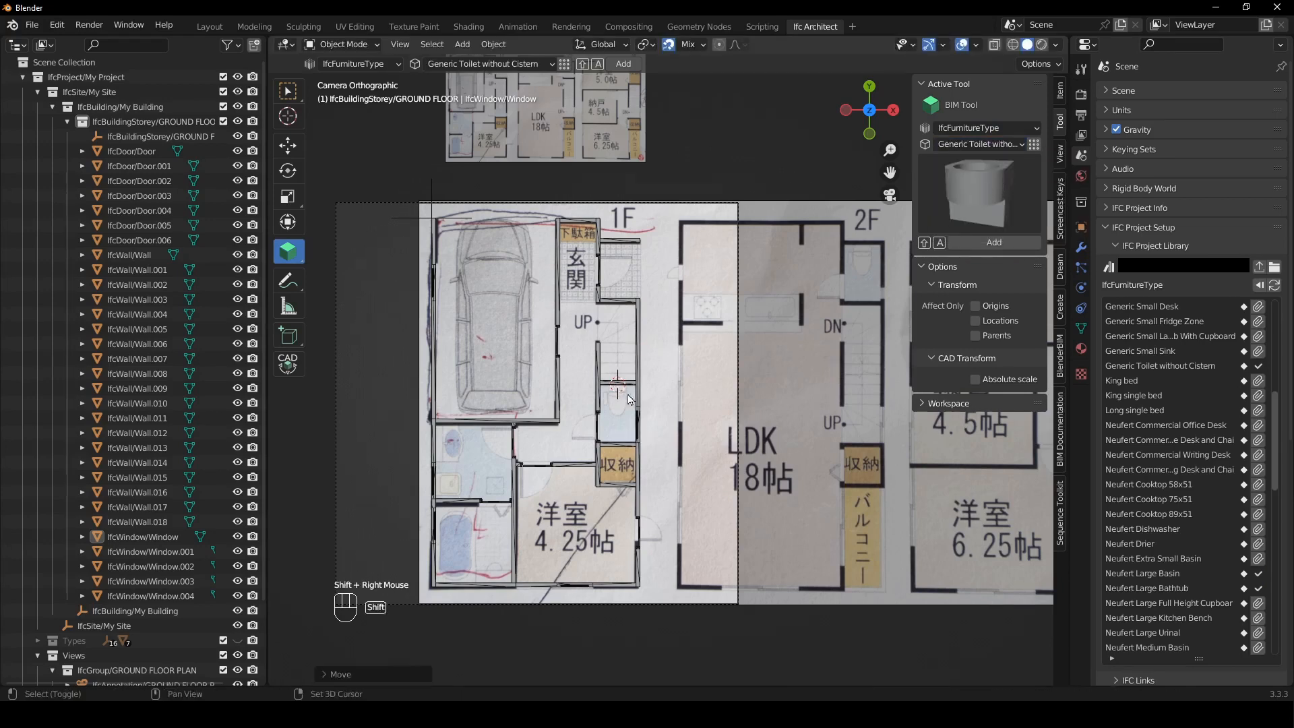
pyautogui.hotkey('shift', 'a')
# - Add a second Generic Toilet without Cistern at the washroom's exterior wall over the lower fixture, rotated 90° about Z
pyautogui.scroll(2, 657, 350)
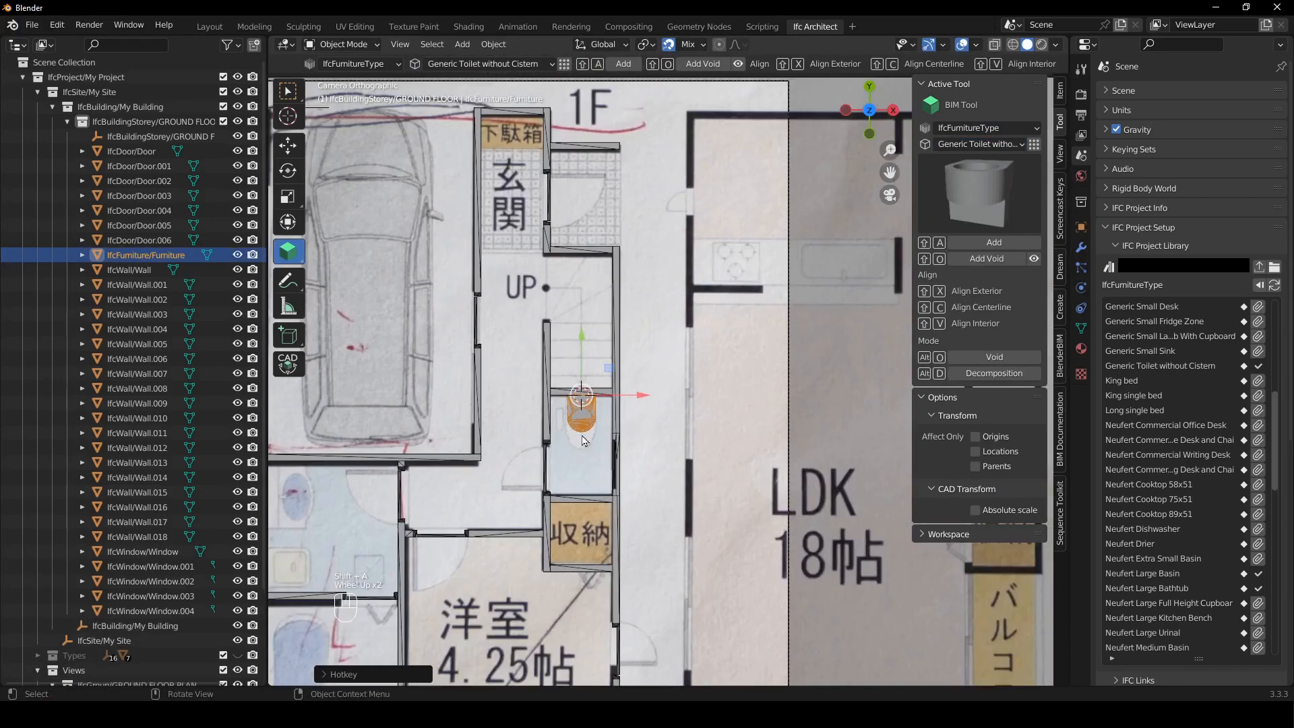
pyautogui.keyDown('shift'); pyautogui.moveTo(277, 564); pyautogui.dragTo(421, 465, button='middle'); pyautogui.keyUp('shift')
pyautogui.keyDown('shift'); pyautogui.moveTo(404, 463); pyautogui.dragTo(413, 466, button='right'); pyautogui.keyUp('shift')
pyautogui.hotkey('shift', 'a')
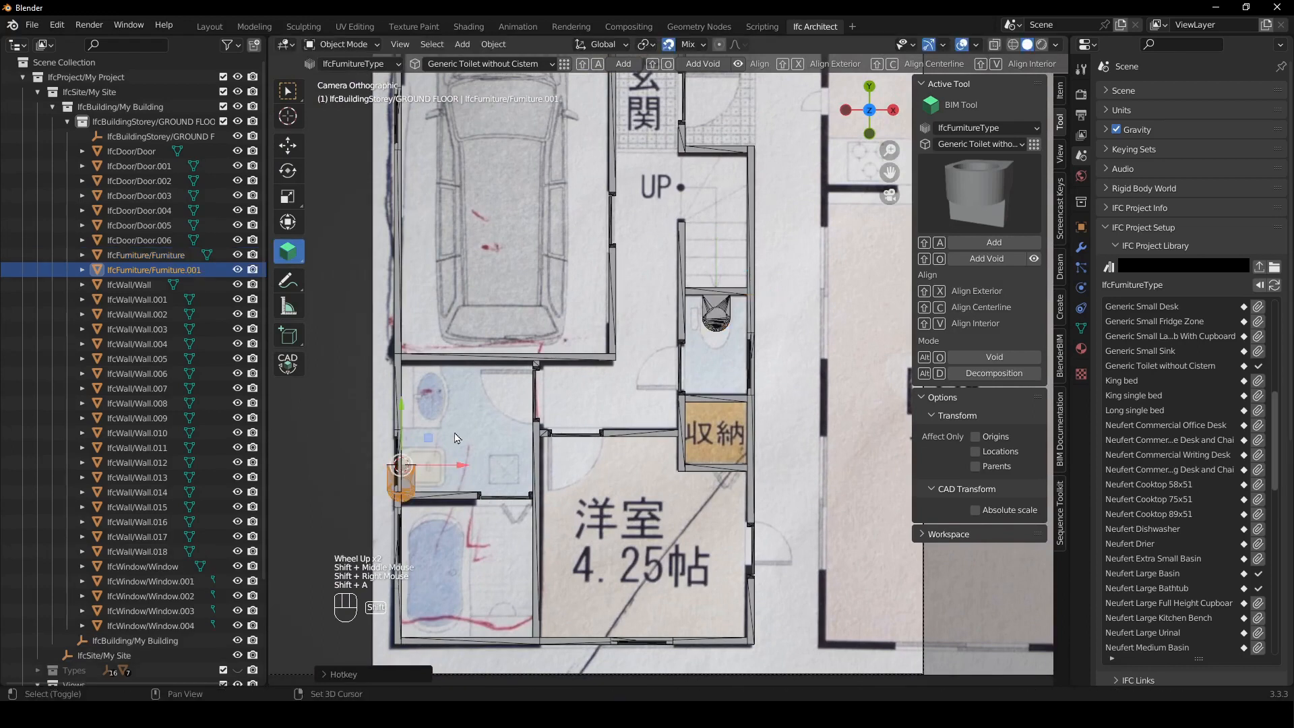
pyautogui.press('r')
pyautogui.press('z')
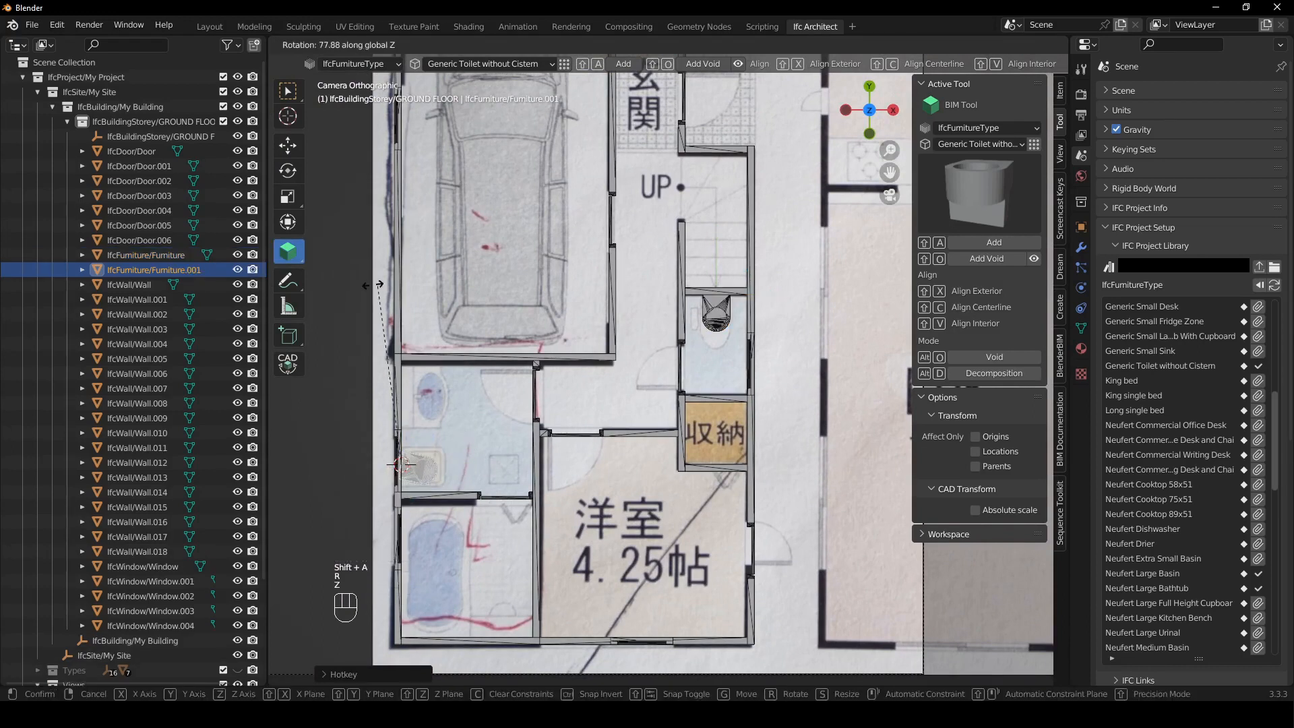
pyautogui.press('KP_9')
pyautogui.press('KP_0')
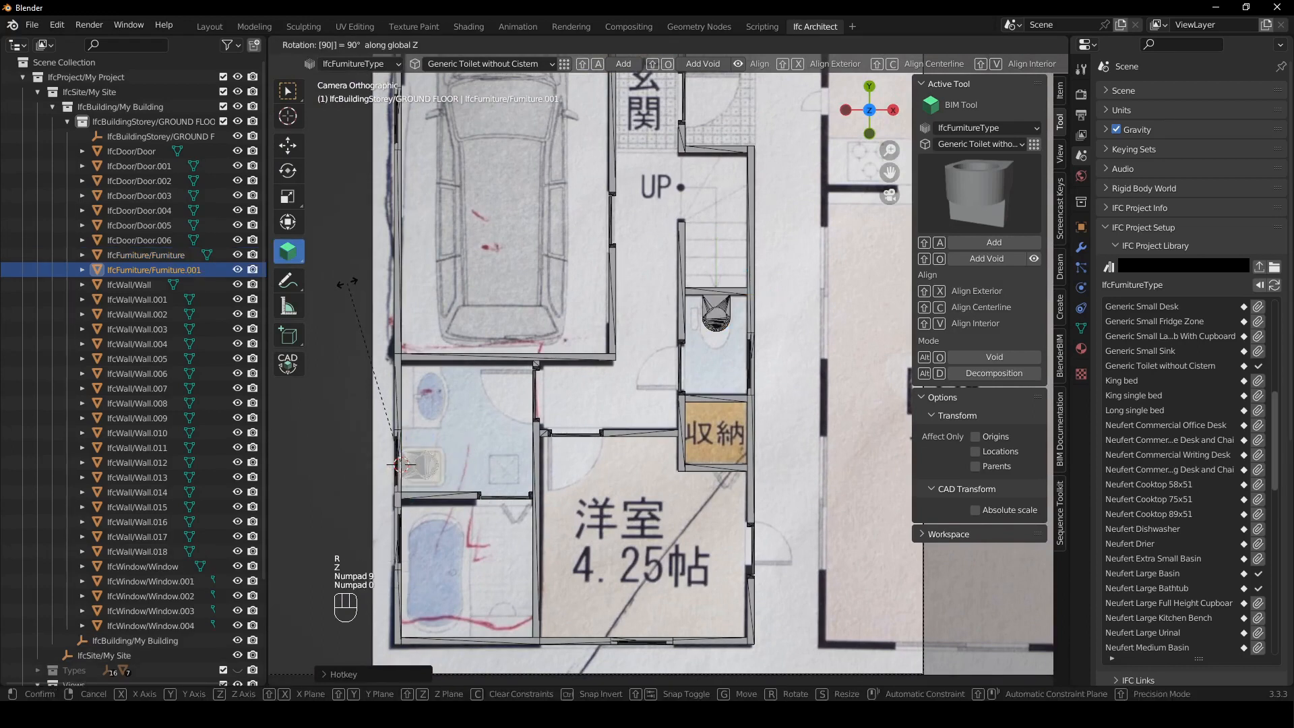
pyautogui.press('Return')
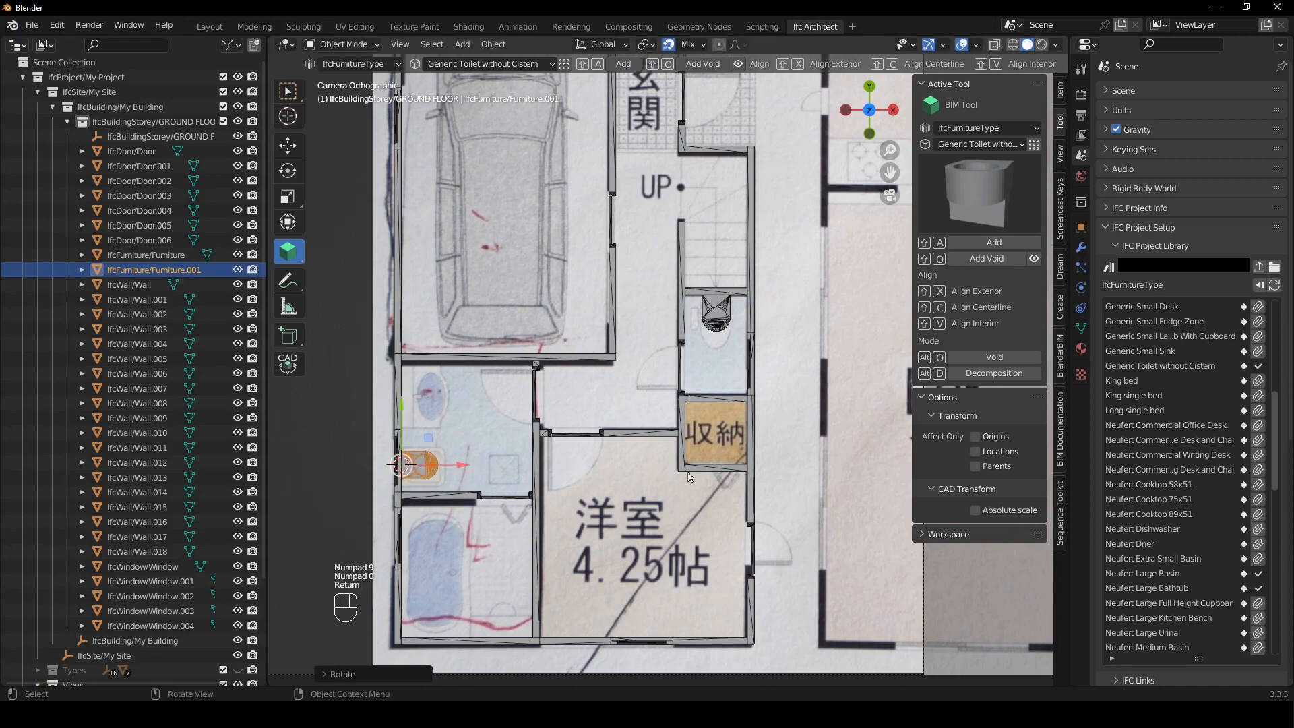
# - Open the washroom toilet's IFC representations and switch it to the Plan annotation representation
pyautogui.click(1085, 234)
pyautogui.click(1106, 118)
pyautogui.moveTo(1105, 124); pyautogui.dragTo(1112, 269)
pyautogui.click(1108, 252)
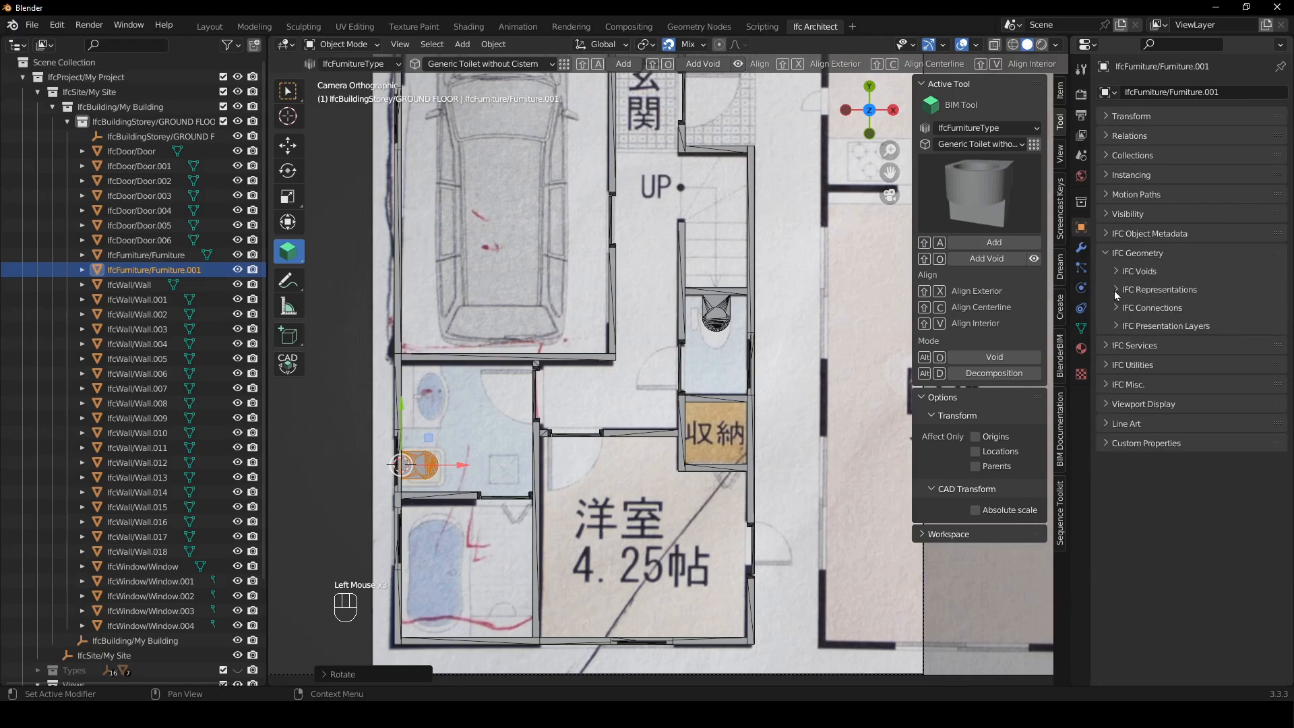
pyautogui.click(1117, 291)
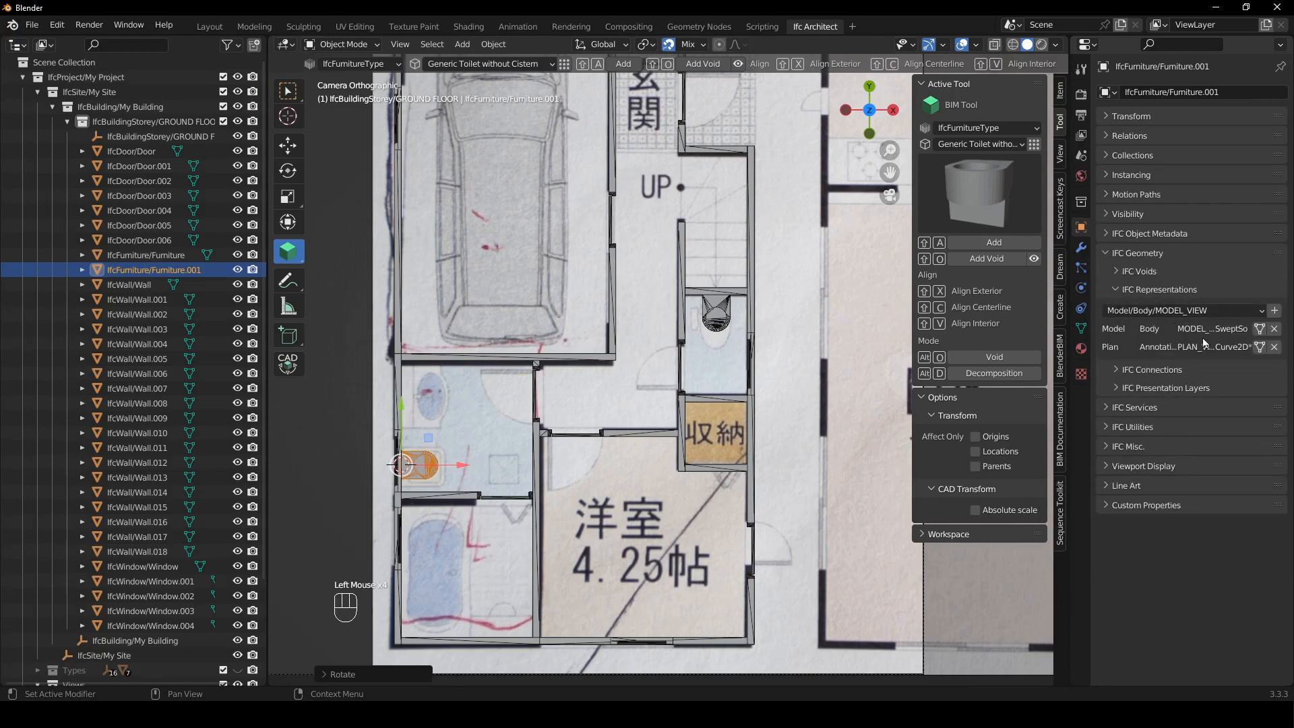
pyautogui.click(1259, 347)
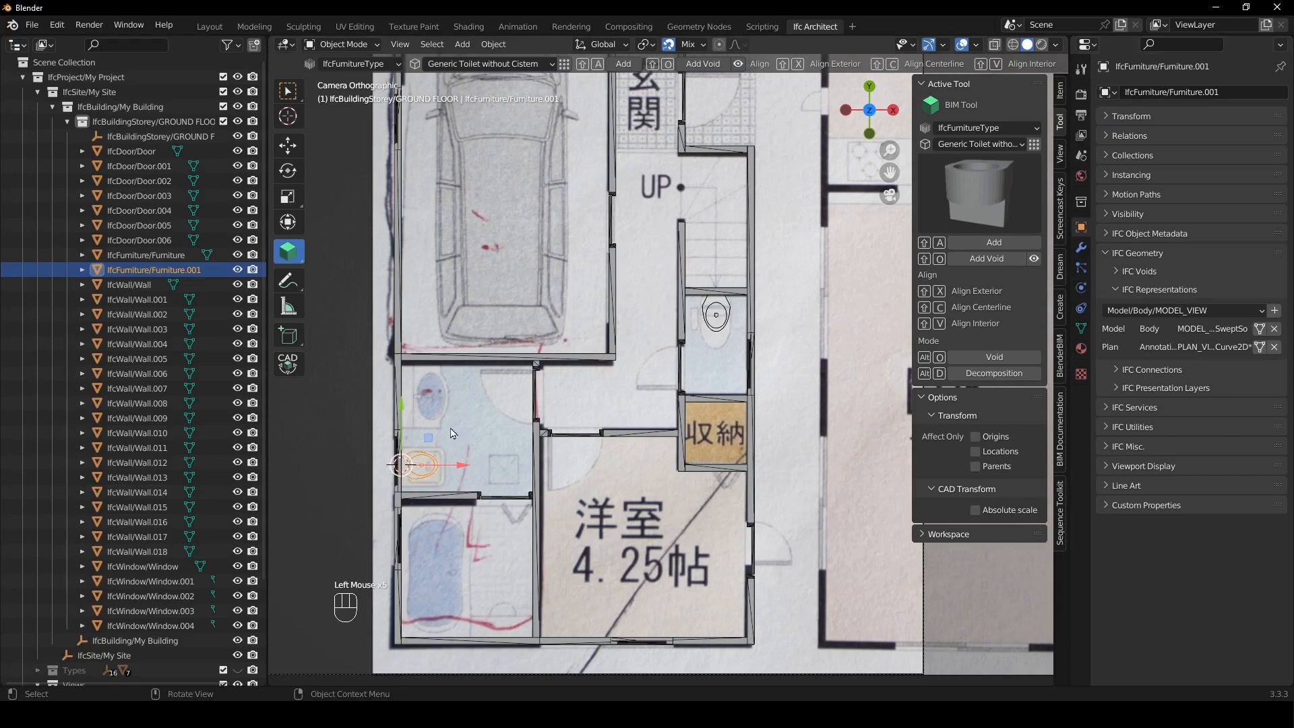
# - Add a Neufert Large Basin at the washroom's exterior wall above the toilet, rotated 90° about Z, and switch it to its Plan representation
pyautogui.keyDown('shift'); pyautogui.moveTo(427, 407); pyautogui.dragTo(402, 396, button='right'); pyautogui.keyUp('shift')
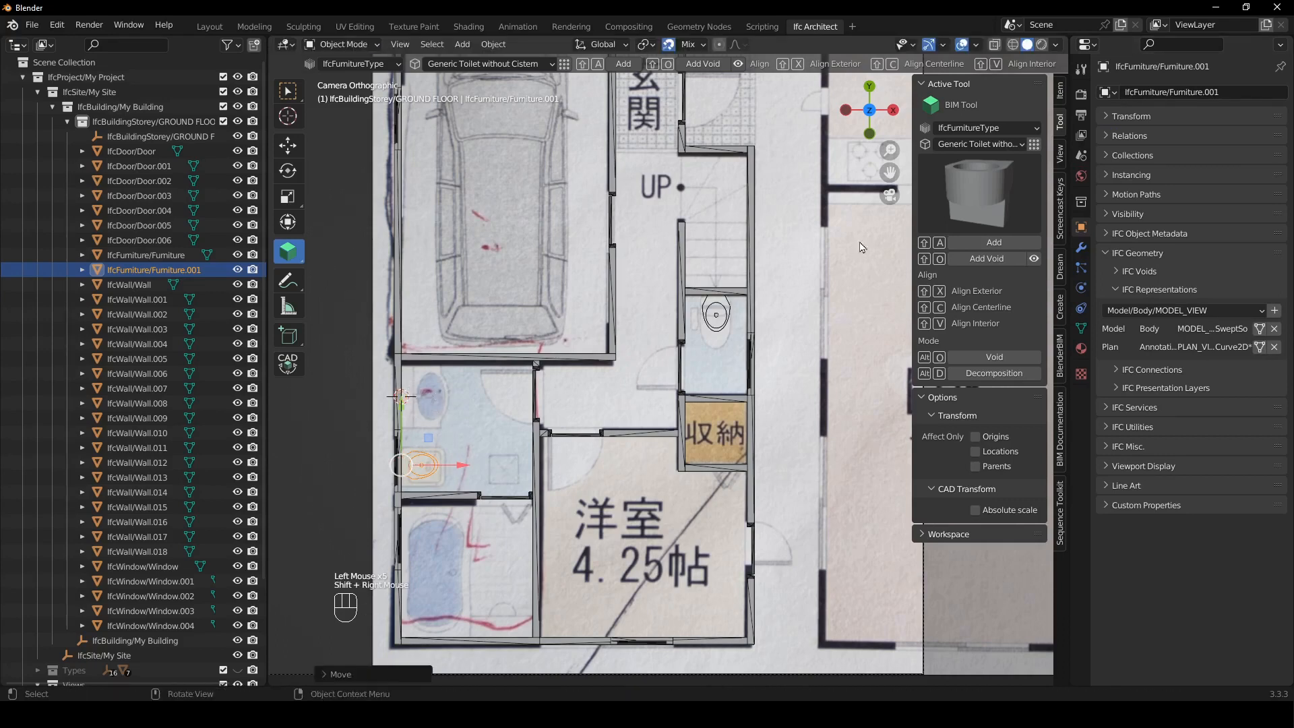
pyautogui.click(998, 145)
pyautogui.click(976, 194)
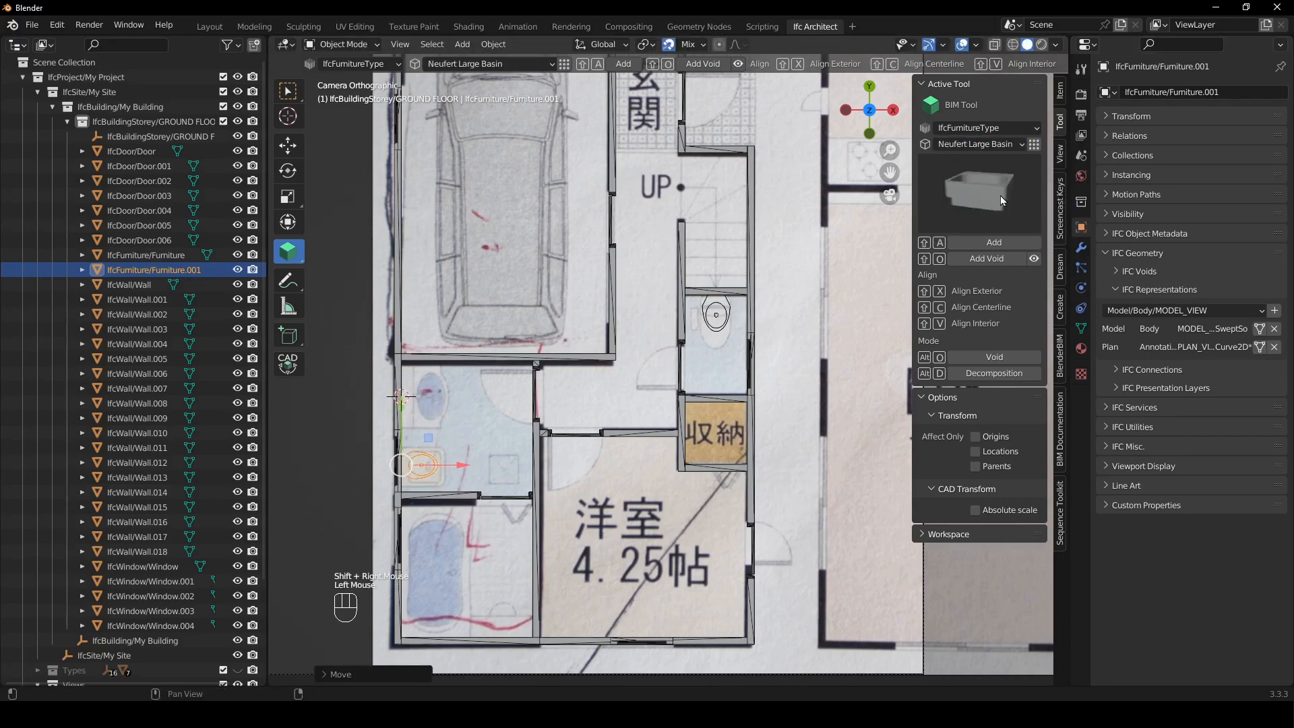
pyautogui.click(1001, 244)
pyautogui.press('r')
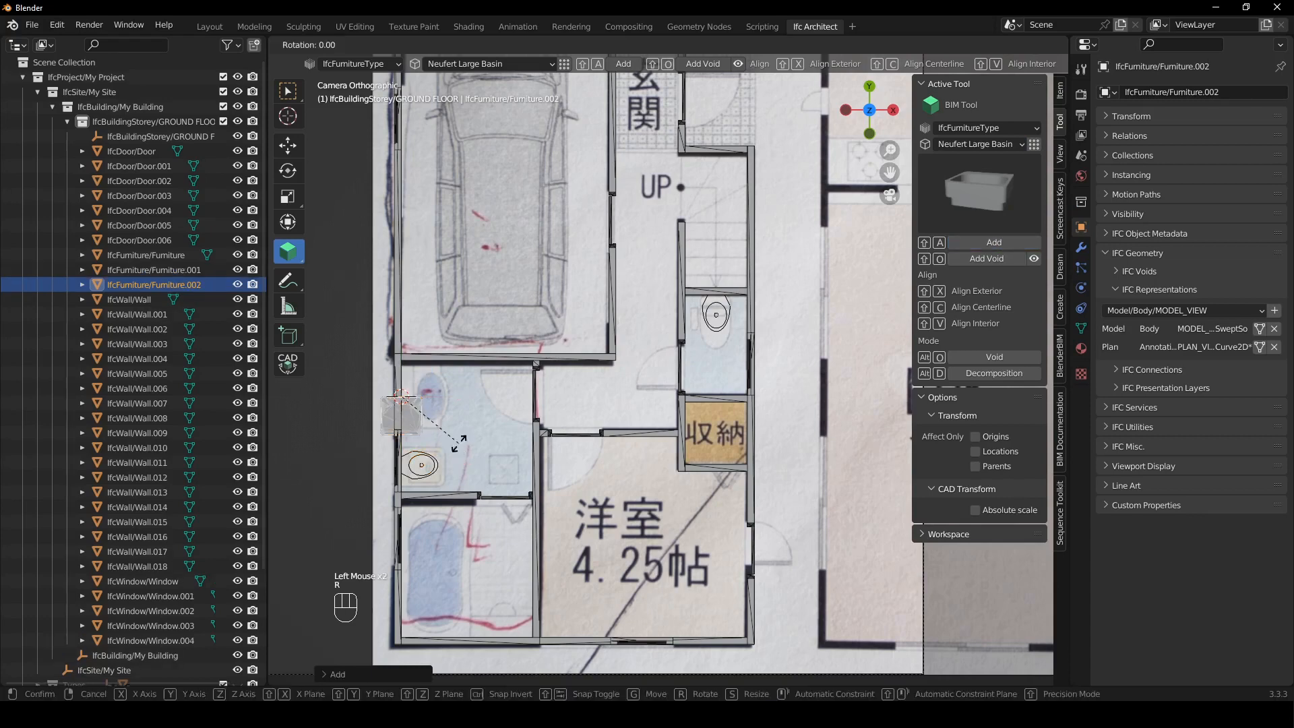
pyautogui.press('z')
pyautogui.press('KP_9')
pyautogui.press('KP_0')
pyautogui.press('Return')
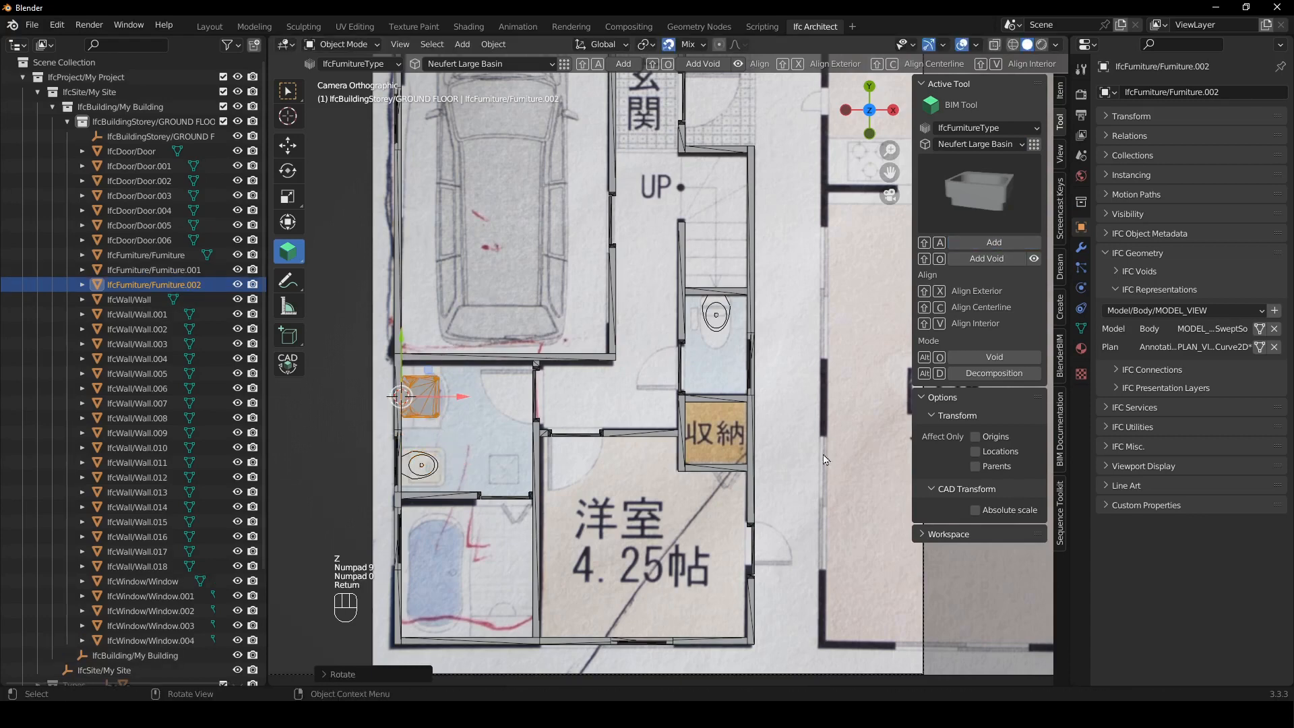
pyautogui.click(1259, 347)
# - Insert a Neufert Large Bathtub at the bathroom's lower wall and switch it to its Plan representation
pyautogui.keyDown('shift'); pyautogui.moveTo(621, 474); pyautogui.dragTo(686, 338, button='middle'); pyautogui.keyUp('shift')
pyautogui.keyDown('shift'); pyautogui.moveTo(516, 476); pyautogui.dragTo(515, 497, button='right'); pyautogui.keyUp('shift')
pyautogui.click(965, 147)
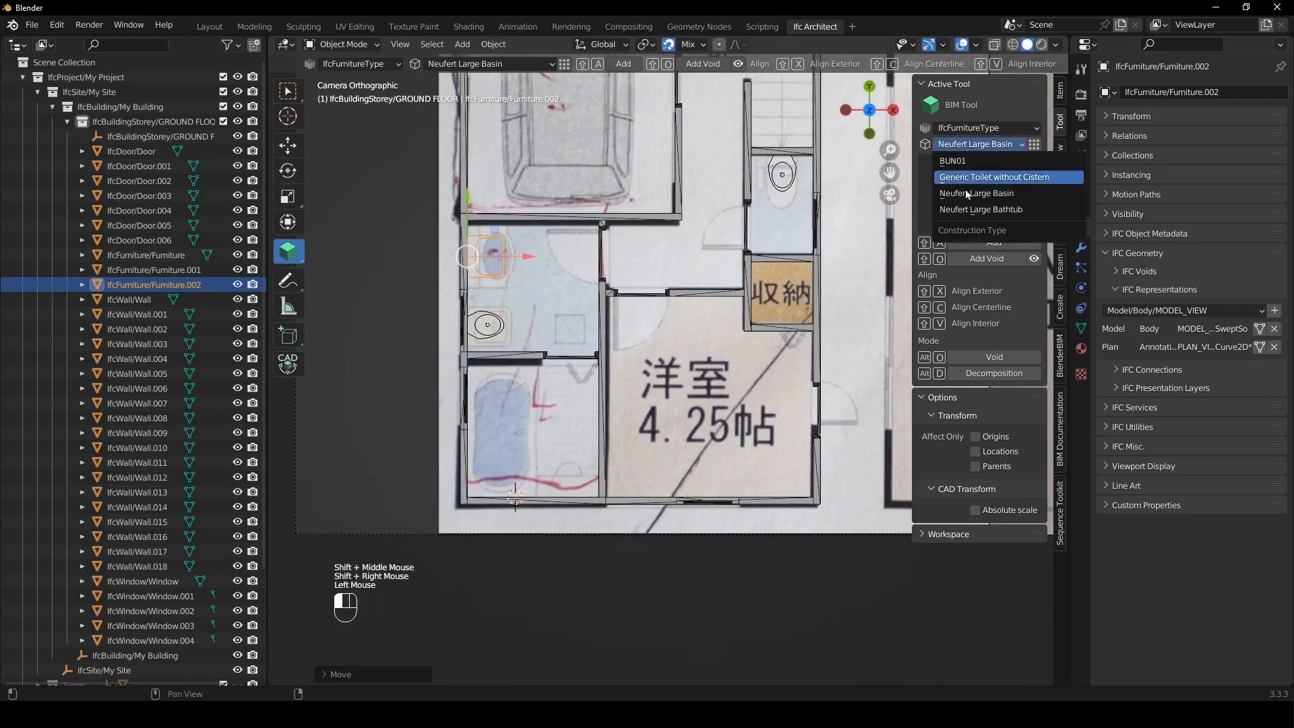
pyautogui.click(973, 210)
pyautogui.click(979, 247)
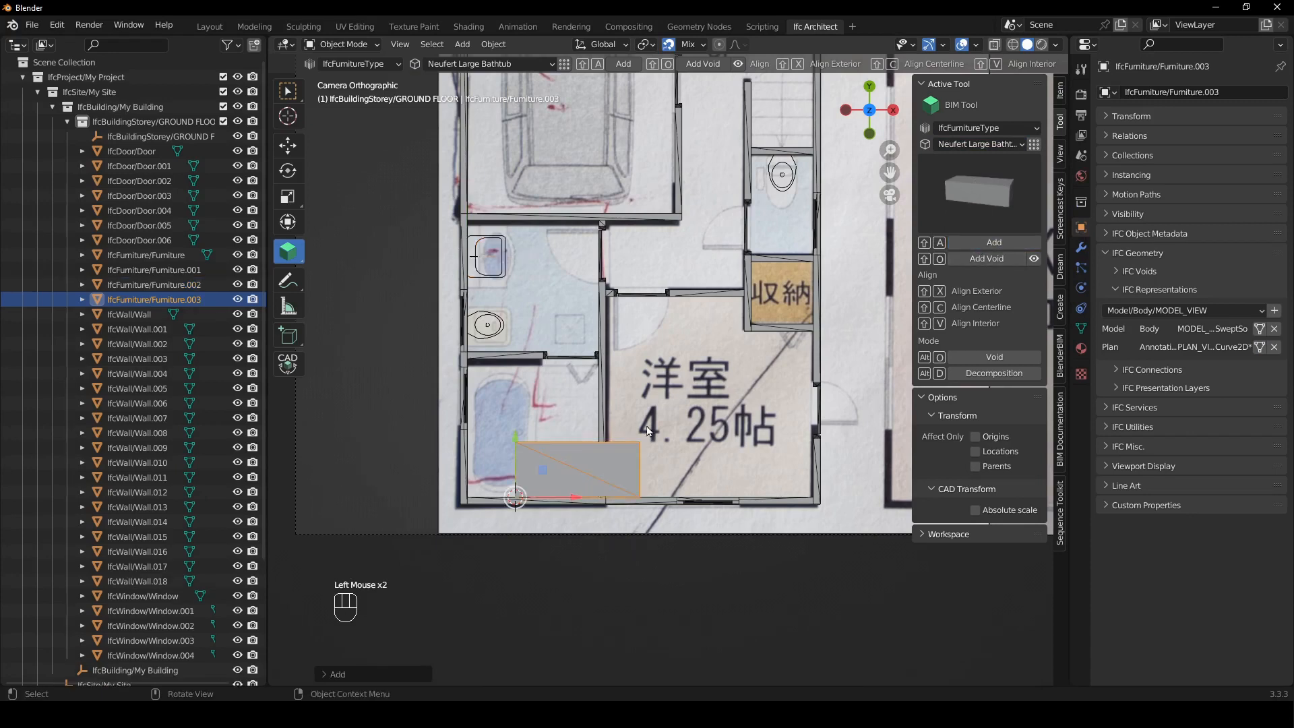
pyautogui.click(1258, 346)
# - Rotate the bathtub 90° about the Z axis
pyautogui.press('r')
pyautogui.press('z')
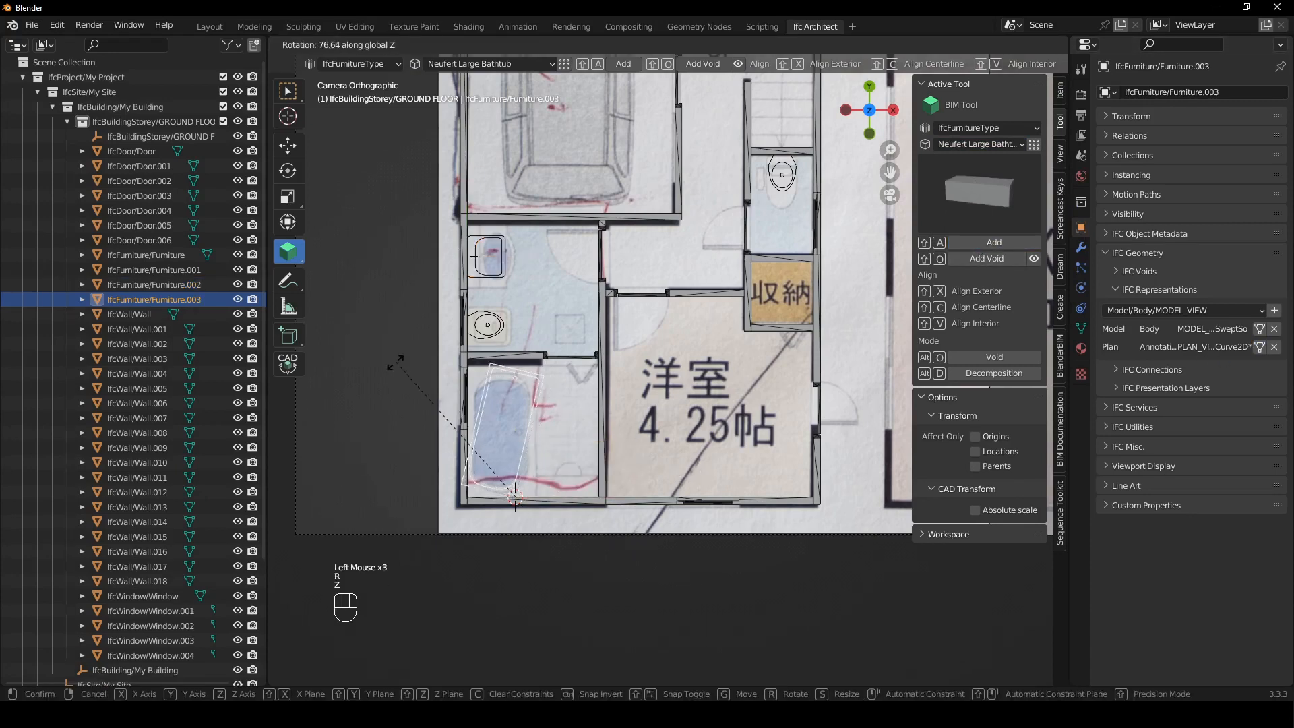
pyautogui.press('KP_9')
pyautogui.press('KP_0')
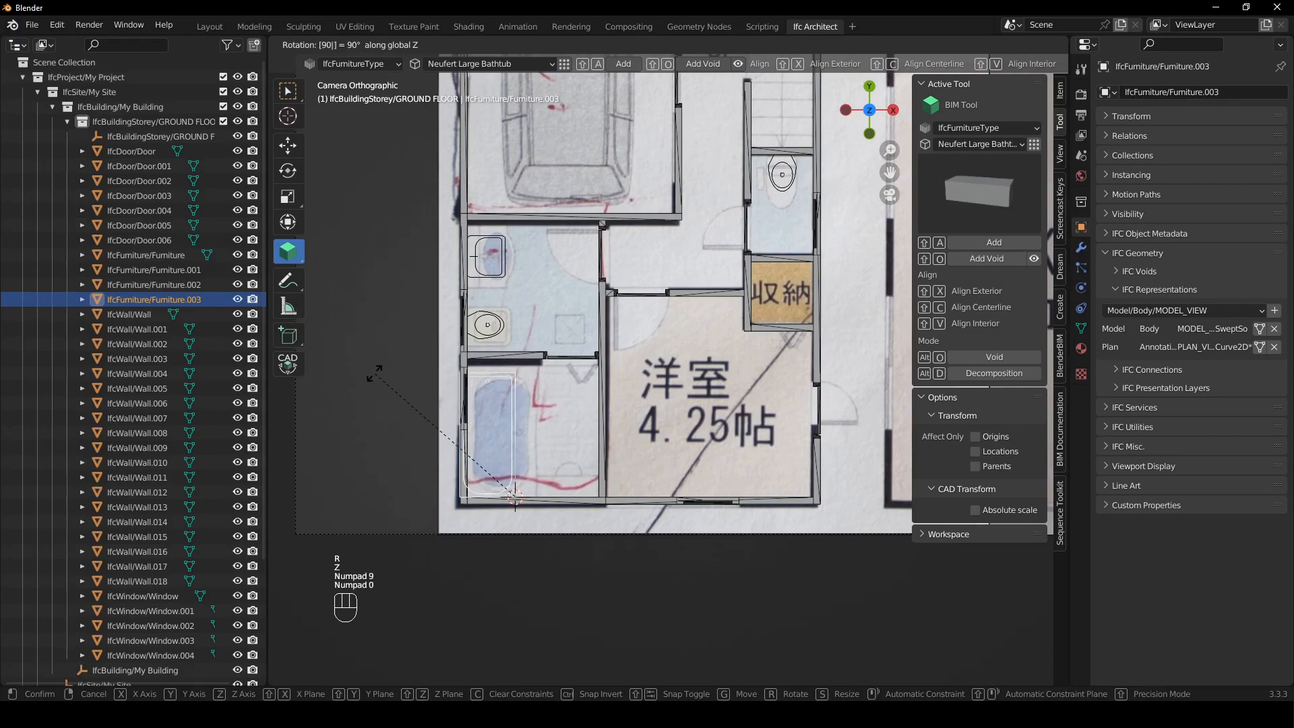
pyautogui.press('Return')
# - Move the bathtub freely and then along X and Y to sit over the drawn tub beside the exterior wall
pyautogui.press('g')
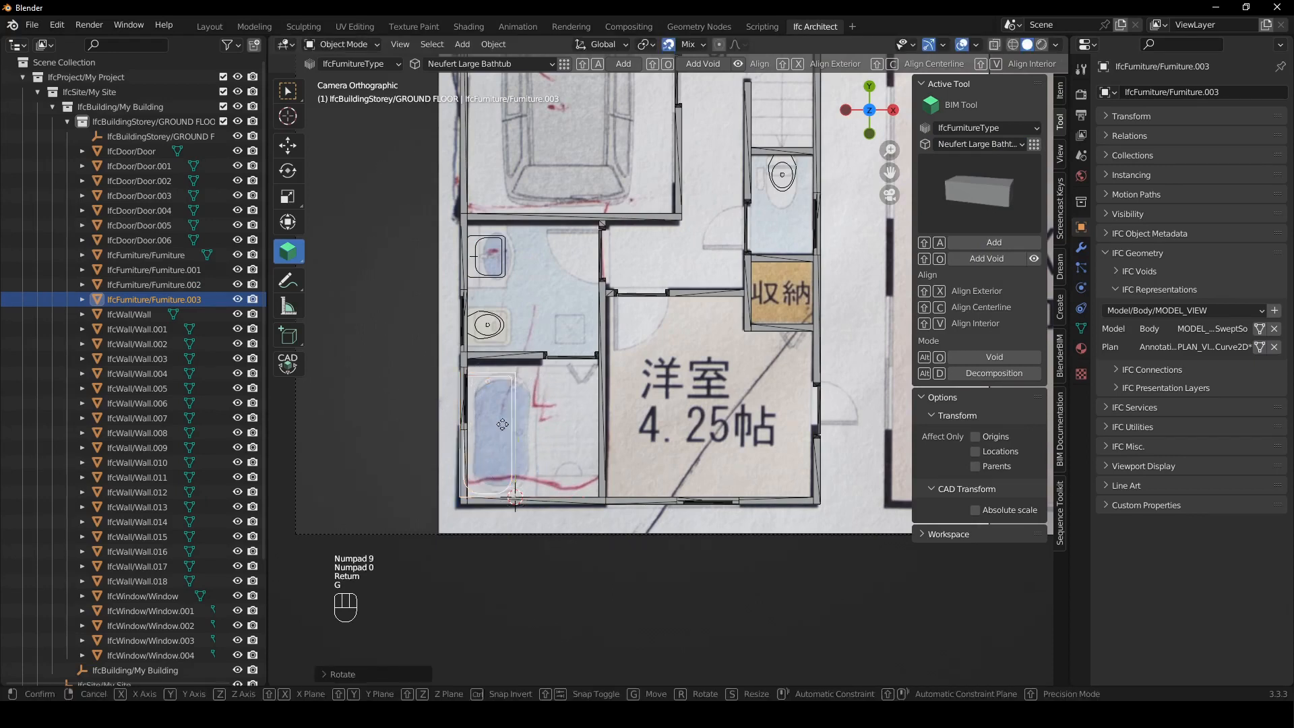
pyautogui.click(480, 435)
pyautogui.press('g')
pyautogui.press('x')
pyautogui.click(479, 433)
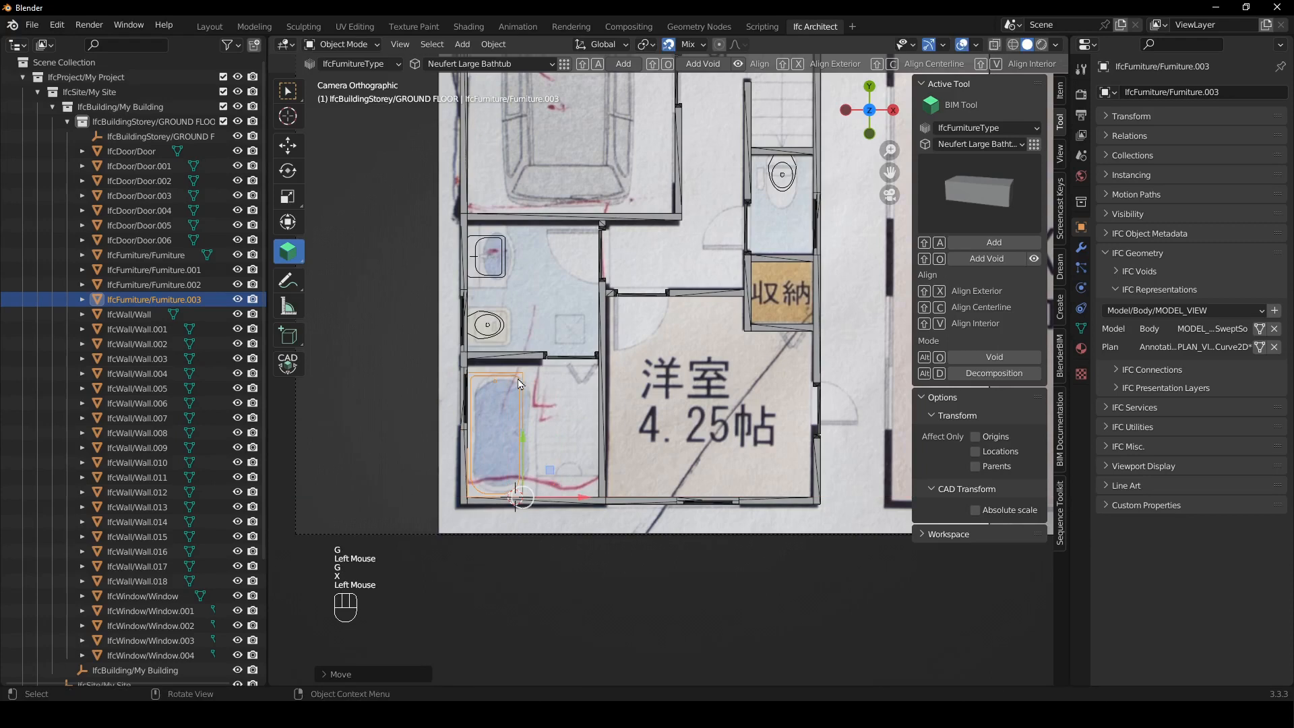
pyautogui.press('g')
pyautogui.press('y')
pyautogui.click(527, 367)
# - Append Neufert Retail 8-Seater Rectangular Table from the library's furniture types to the project
pyautogui.keyDown('shift'); pyautogui.moveTo(528, 368); pyautogui.dragTo(462, 371, button='middle'); pyautogui.keyUp('shift')
pyautogui.scroll(-2, 529, 404)
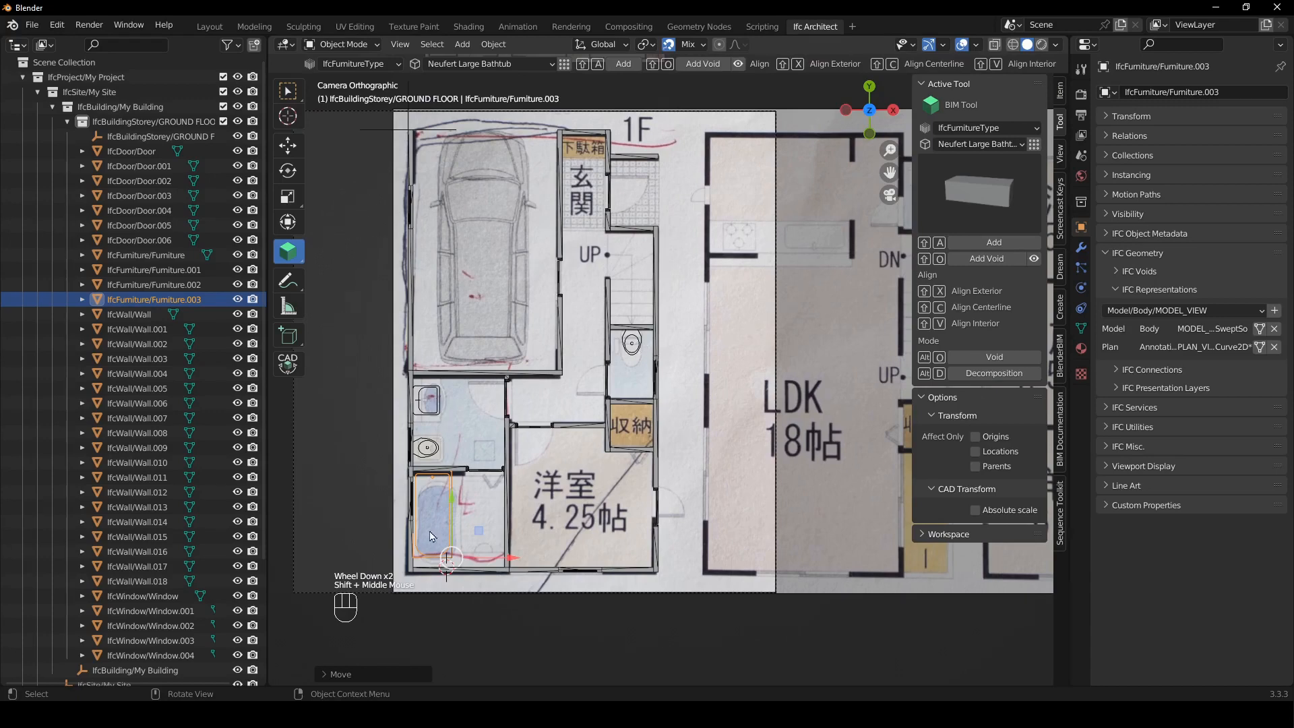
pyautogui.keyDown('shift'); pyautogui.moveTo(480, 274); pyautogui.dragTo(490, 339, button='middle'); pyautogui.keyUp('shift')
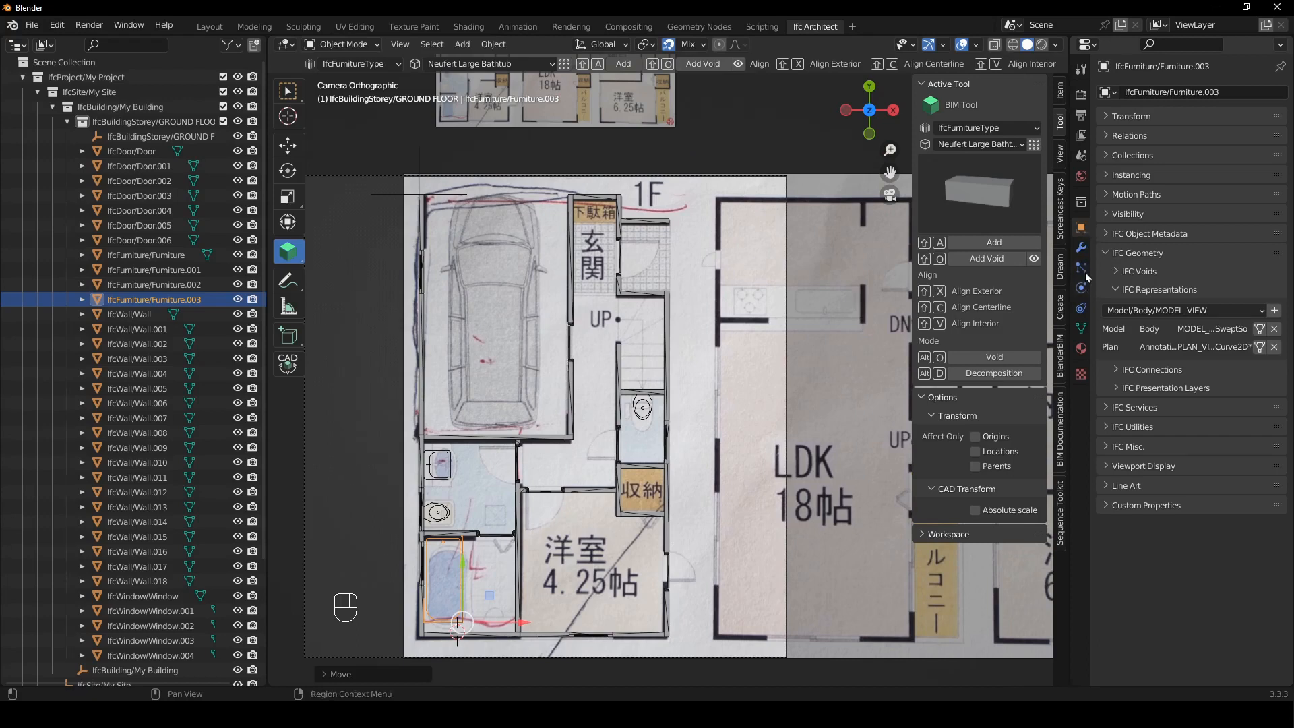
pyautogui.click(1082, 157)
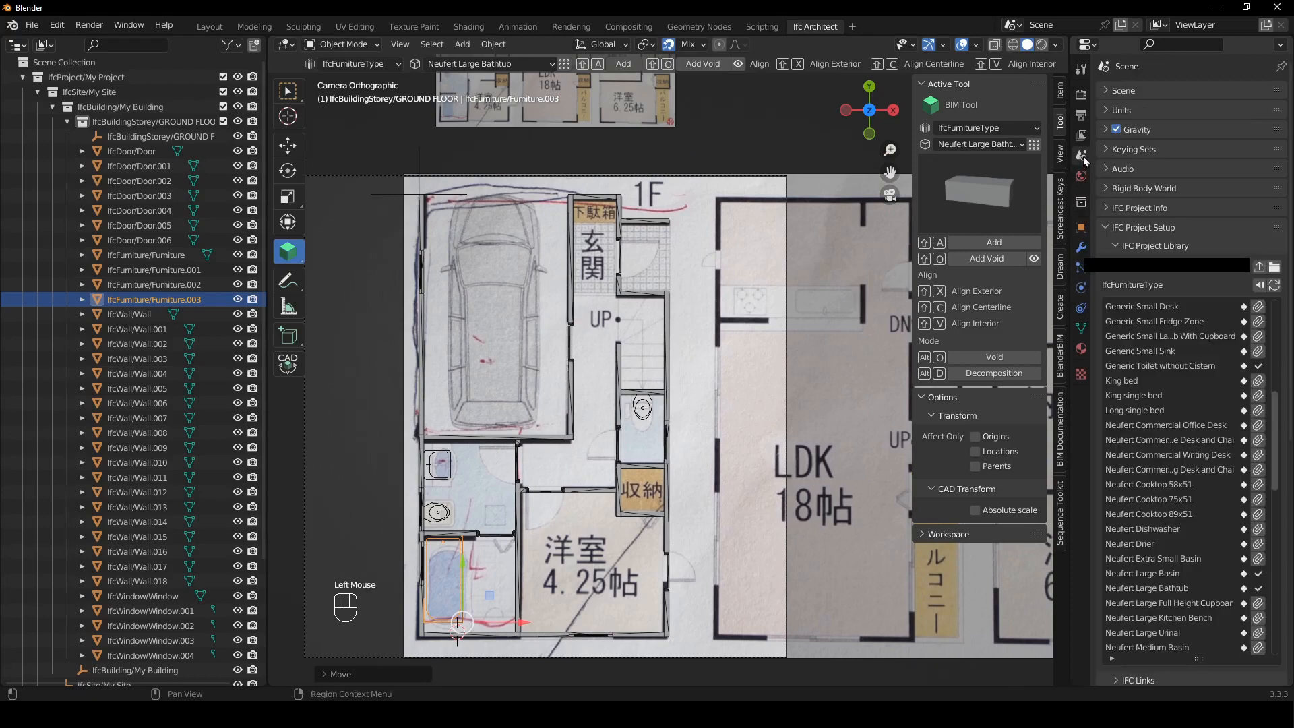
pyautogui.scroll(-7, 1211, 512)
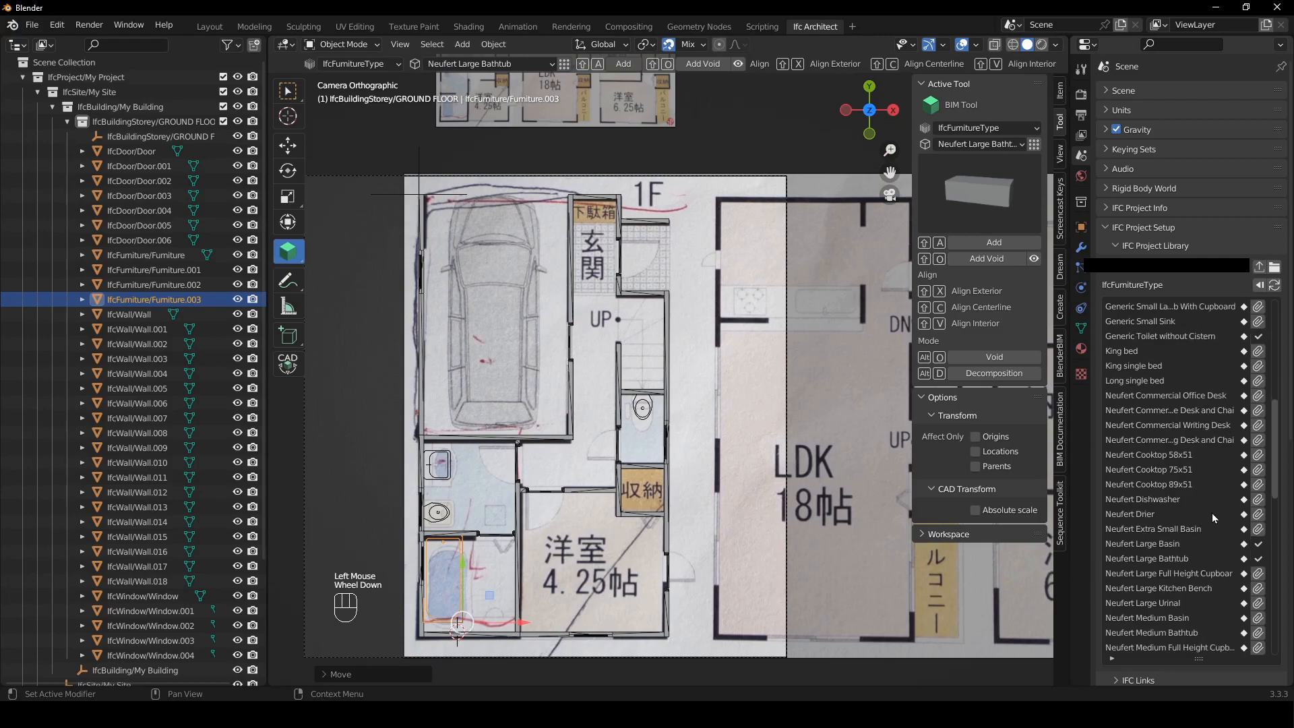
pyautogui.scroll(-4, 1203, 506)
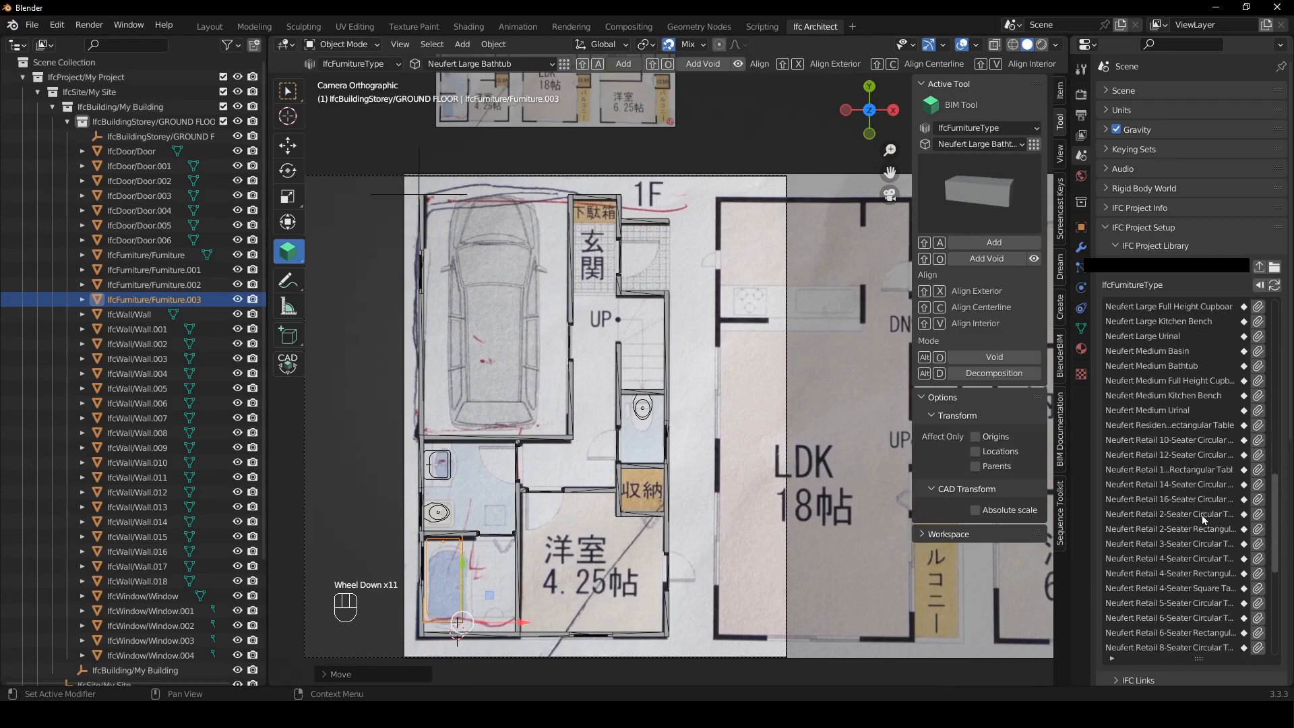
pyautogui.moveTo(1070, 519); pyautogui.dragTo(1028, 519)
pyautogui.scroll(-3, 1223, 492)
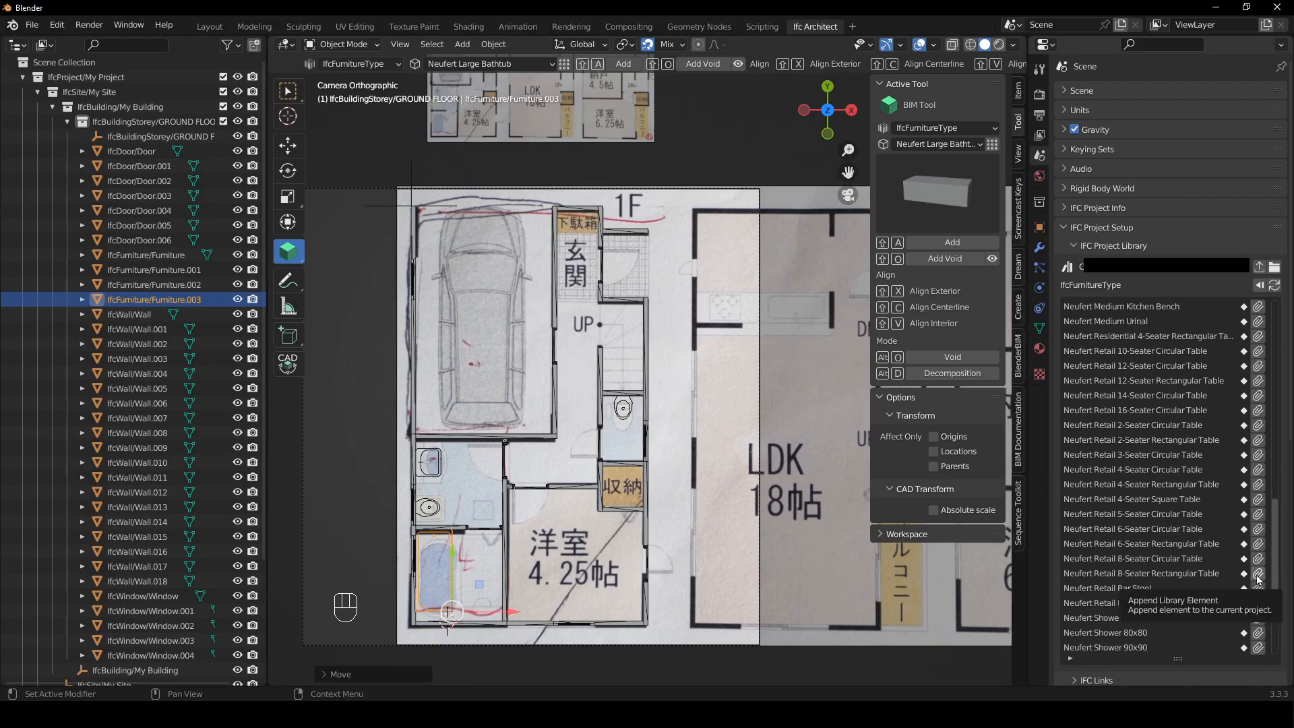
pyautogui.click(1258, 576)
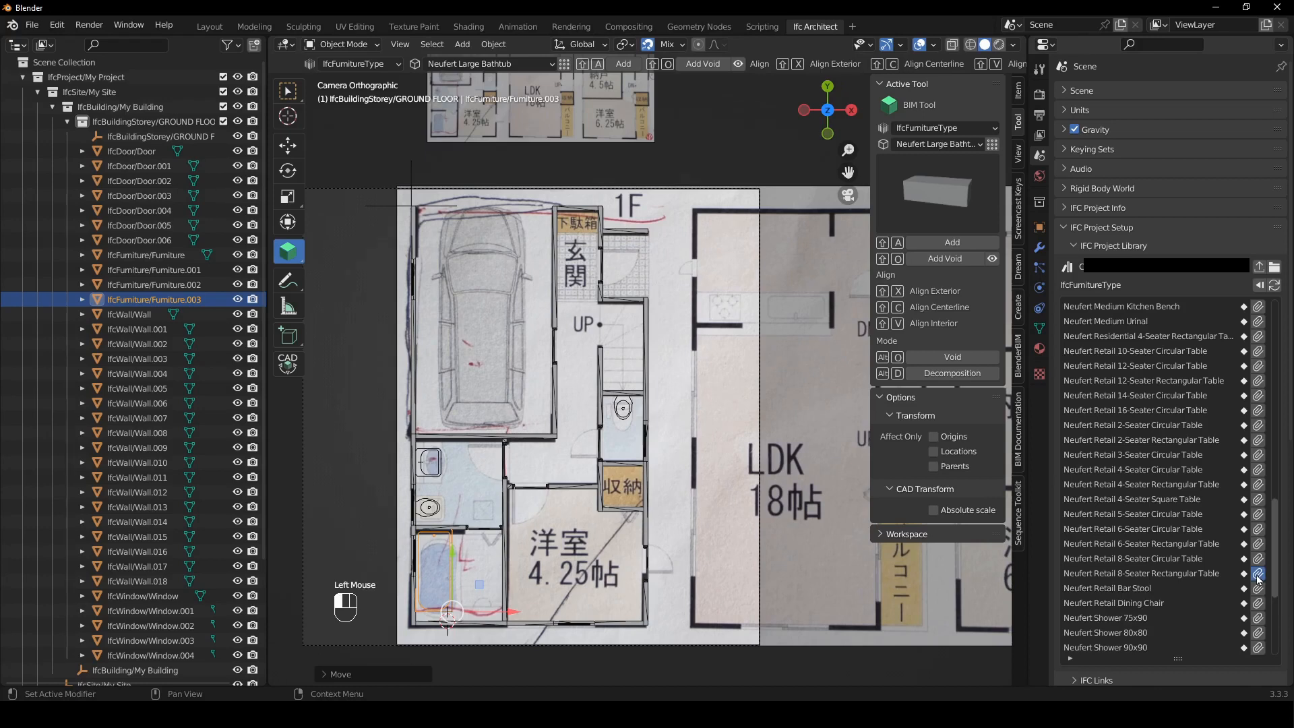
# - Insert a Neufert Retail 8-Seater Rectangular Table over the drawn car in the garage
pyautogui.click(933, 144)
pyautogui.click(976, 226)
pyautogui.keyDown('shift'); pyautogui.moveTo(527, 338); pyautogui.dragTo(485, 321, button='right'); pyautogui.keyUp('shift')
pyautogui.hotkey('shift', 'a')
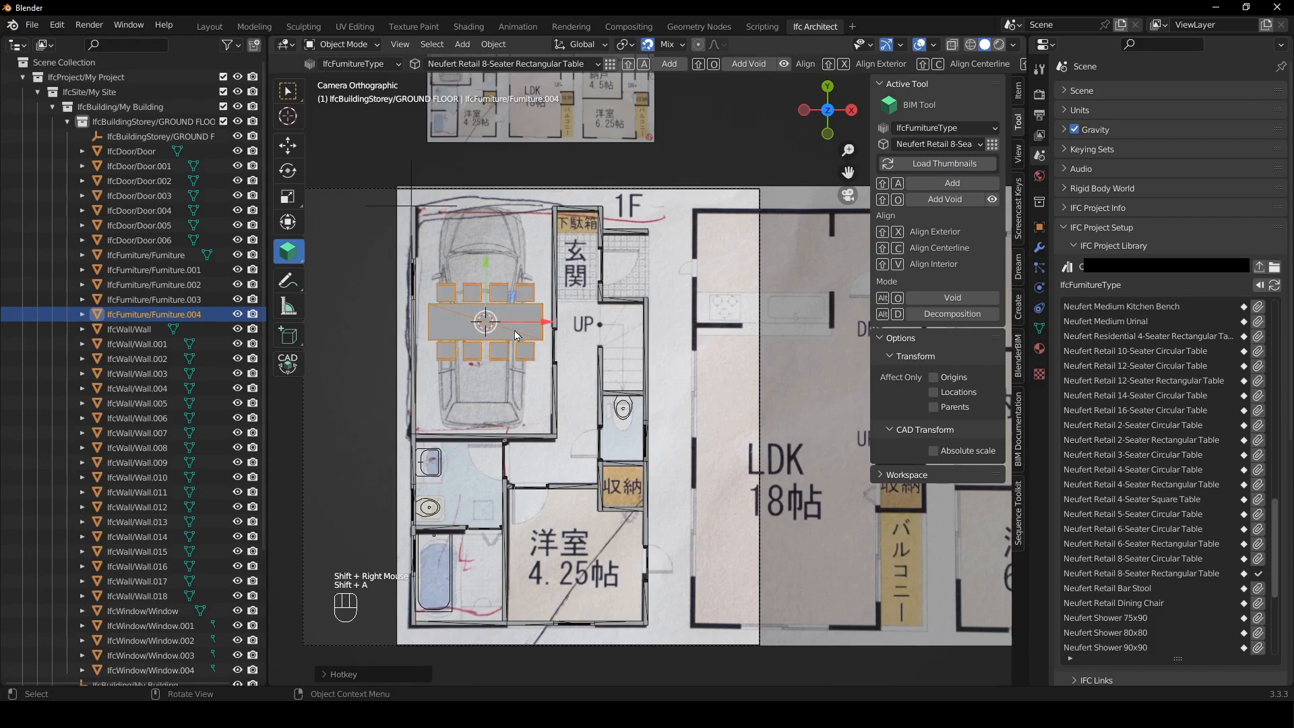
# - Rotate the inserted table 90° about the Z axis
pyautogui.press('r')
pyautogui.press('z')
pyautogui.press('KP_9')
pyautogui.press('KP_0')
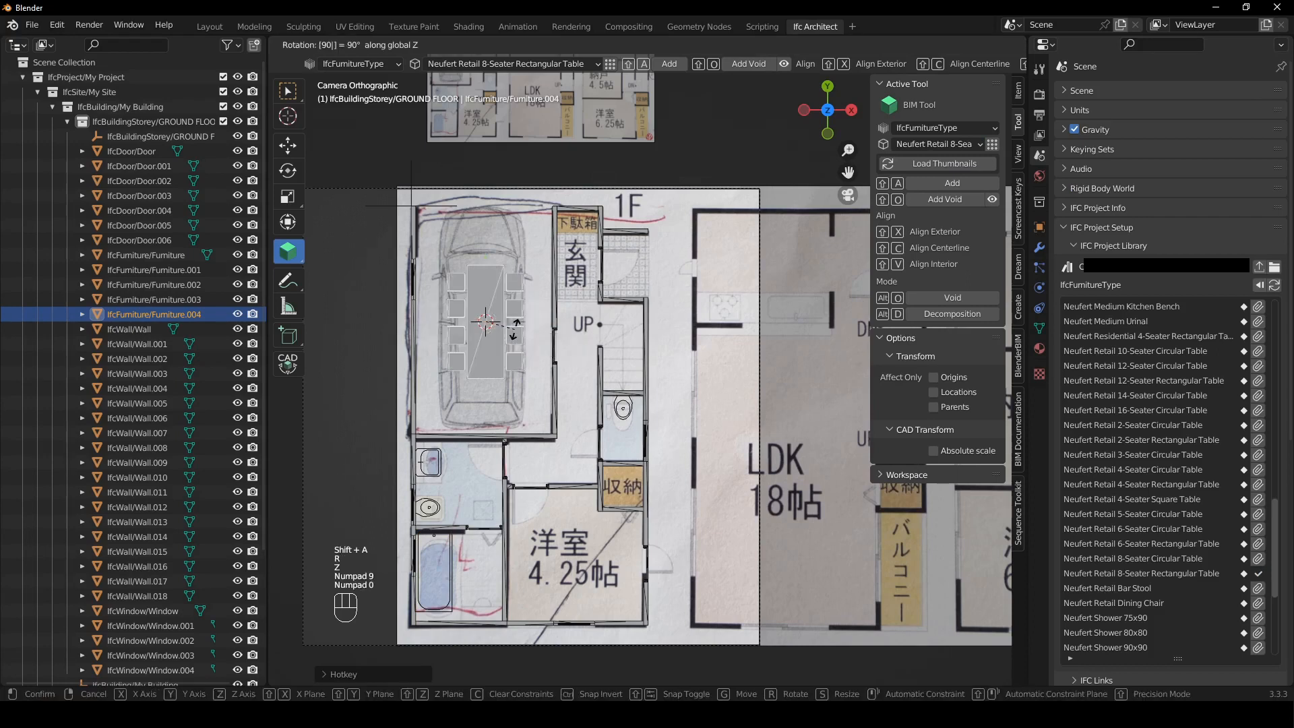
pyautogui.press('Return')
# - Switch the garage table to its Plan annotation representation and deselect it
pyautogui.click(1038, 227)
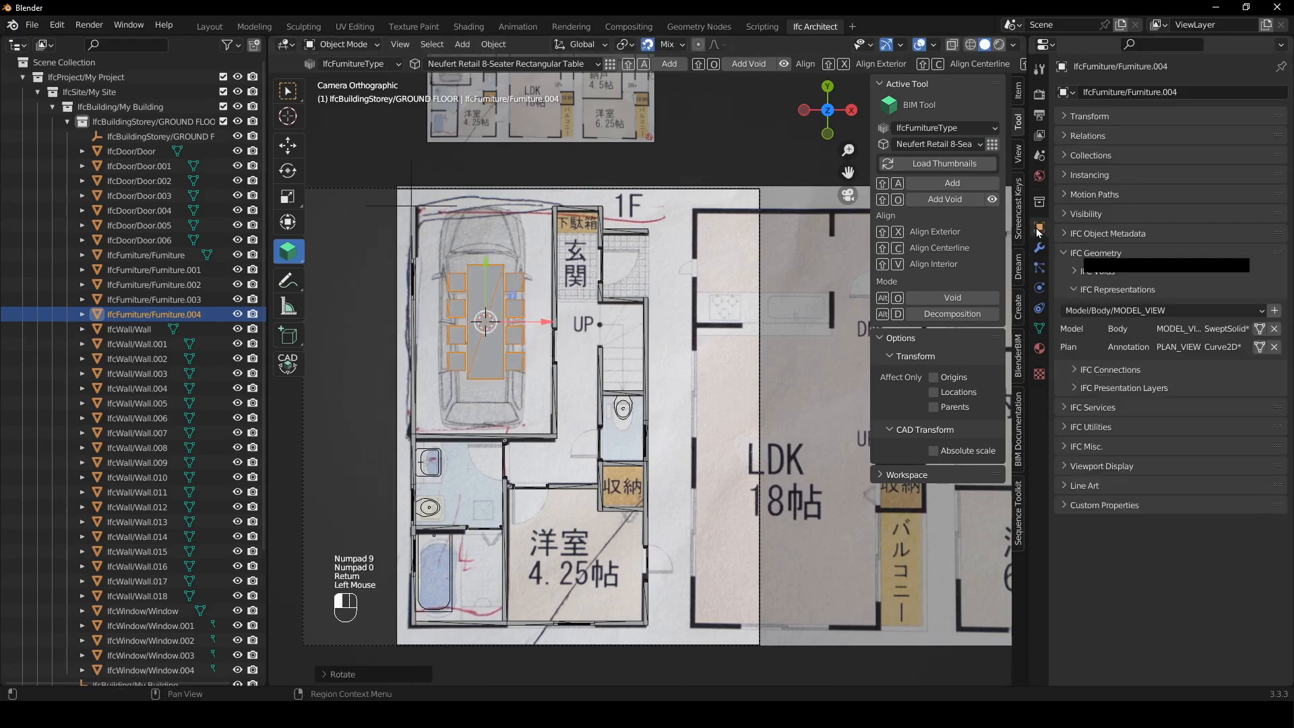
pyautogui.scroll(1, 625, 294)
pyautogui.keyDown('shift'); pyautogui.moveTo(613, 431); pyautogui.dragTo(654, 409, button='middle'); pyautogui.keyUp('shift')
pyautogui.scroll(-2, 691, 421)
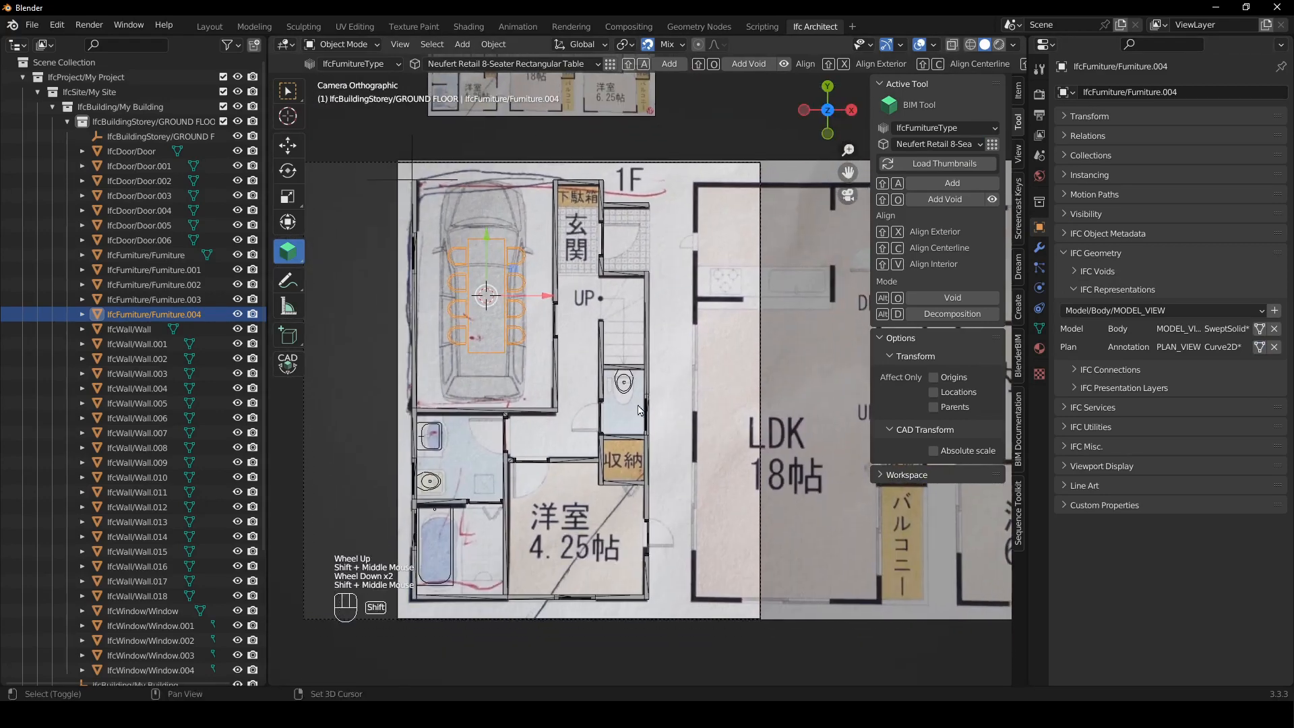
pyautogui.click(547, 286)
# - Examine the furnished first-floor plan and compare it with the second- and third-floor plan images beside it
pyautogui.keyDown('shift'); pyautogui.moveTo(546, 286); pyautogui.dragTo(586, 326, button='middle'); pyautogui.keyUp('shift')
pyautogui.scroll(3, 586, 325)
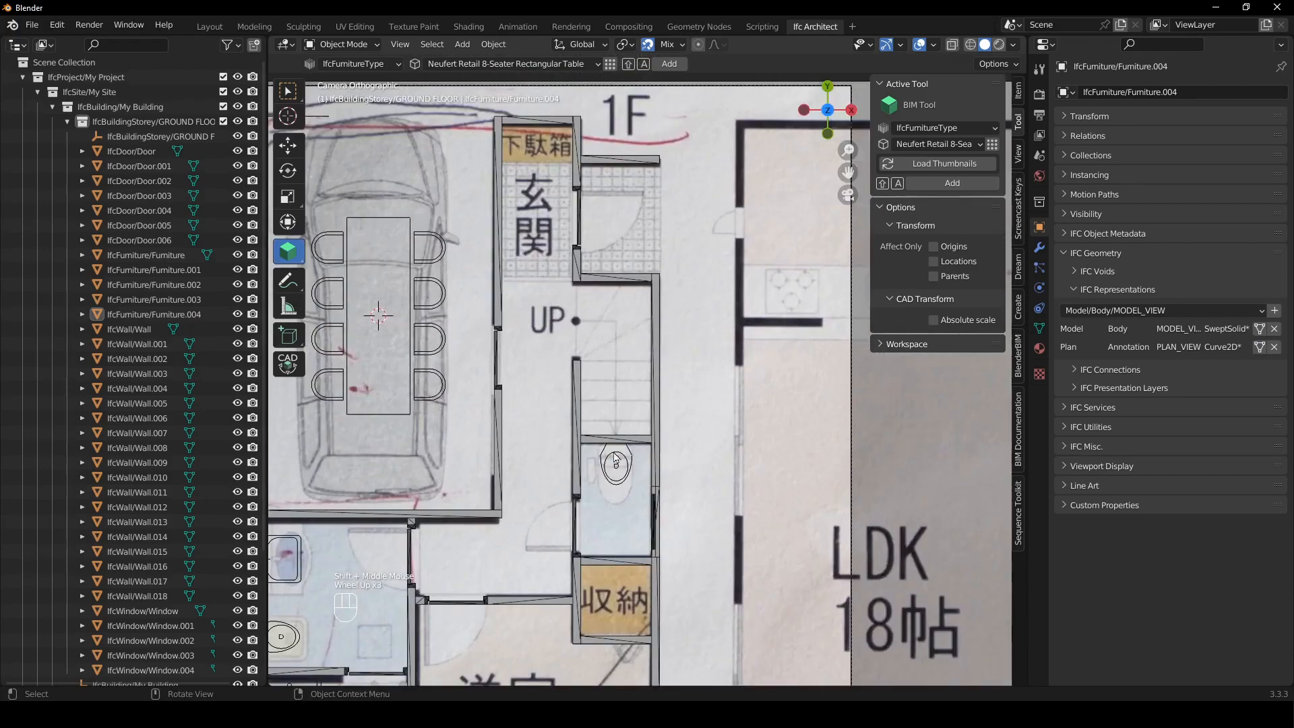
pyautogui.scroll(-3, 643, 409)
pyautogui.keyDown('shift'); pyautogui.moveTo(643, 409); pyautogui.dragTo(572, 413, button='middle'); pyautogui.keyUp('shift')
pyautogui.scroll(1, 425, 397)
pyautogui.scroll(1, 582, 432)
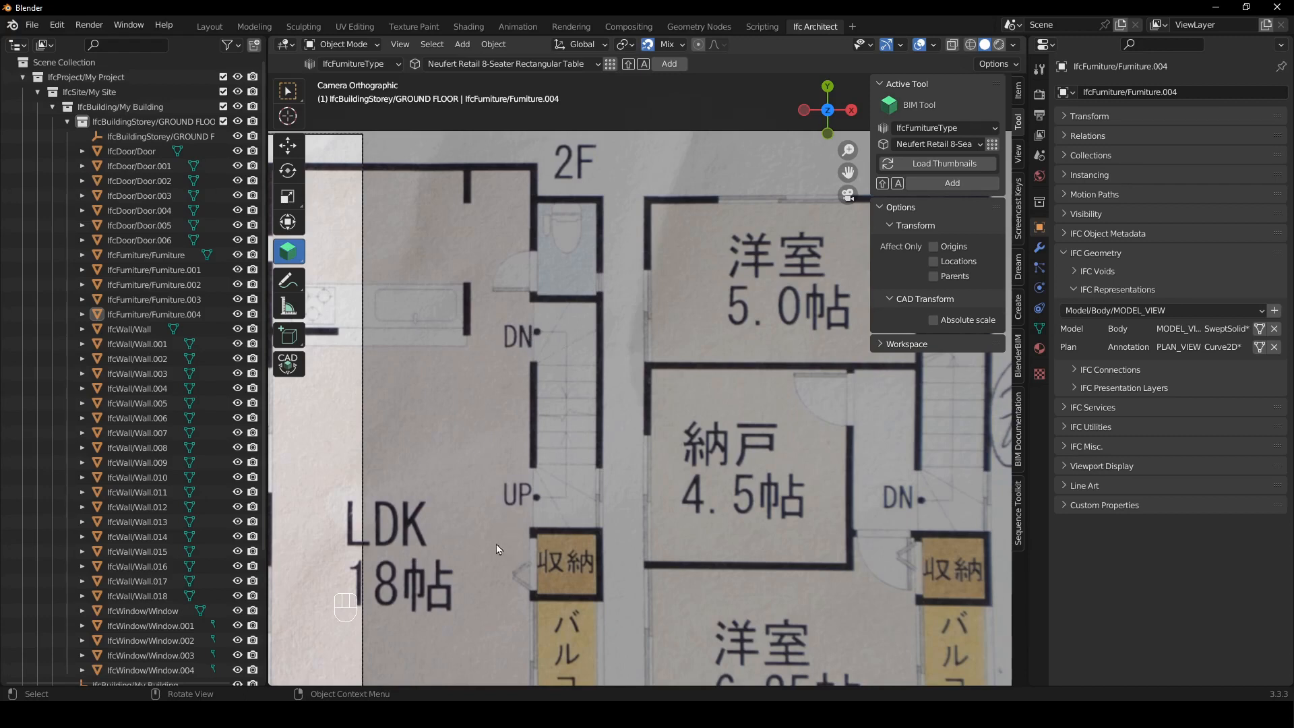
pyautogui.scroll(-2, 568, 443)
pyautogui.scroll(2, 567, 443)
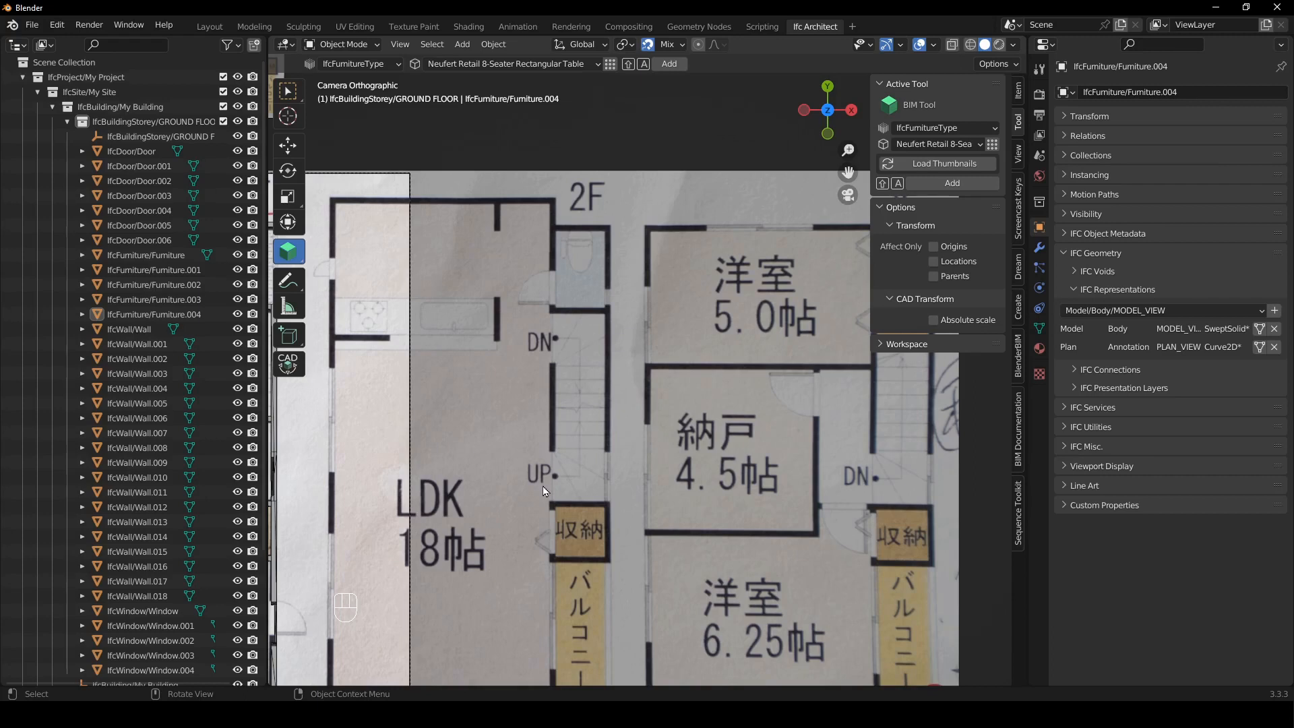
pyautogui.scroll(-3, 545, 491)
pyautogui.keyDown('shift'); pyautogui.moveTo(544, 491); pyautogui.dragTo(545, 445, button='middle'); pyautogui.keyUp('shift')
pyautogui.scroll(-4, 629, 499)
# - Select all the exterior walls in a 3D perspective view and set their height to 2405 mm
pyautogui.moveTo(630, 502); pyautogui.dragTo(718, 381, button='middle')
pyautogui.click(726, 358)
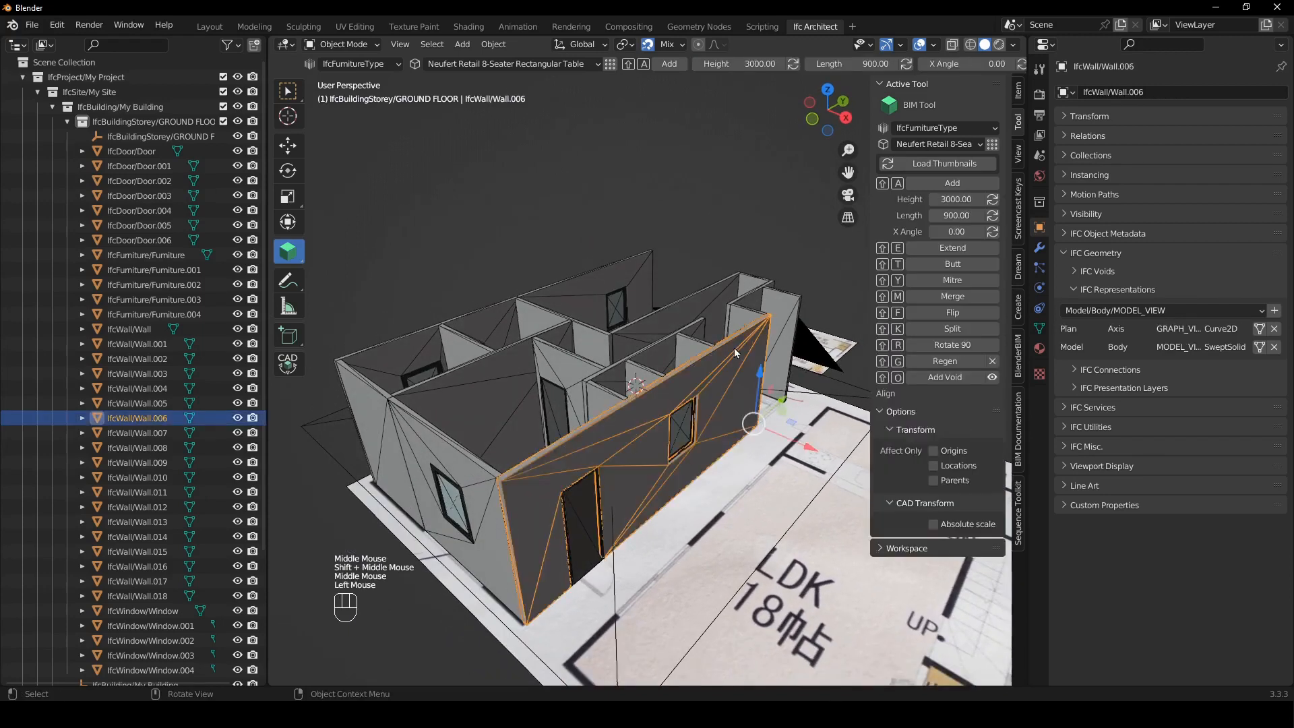
pyautogui.keyDown('shift'); pyautogui.click(741, 314); pyautogui.keyUp('shift')
pyautogui.keyDown('shift'); pyautogui.click(775, 307); pyautogui.keyUp('shift')
pyautogui.keyDown('shift'); pyautogui.click(755, 284); pyautogui.keyUp('shift')
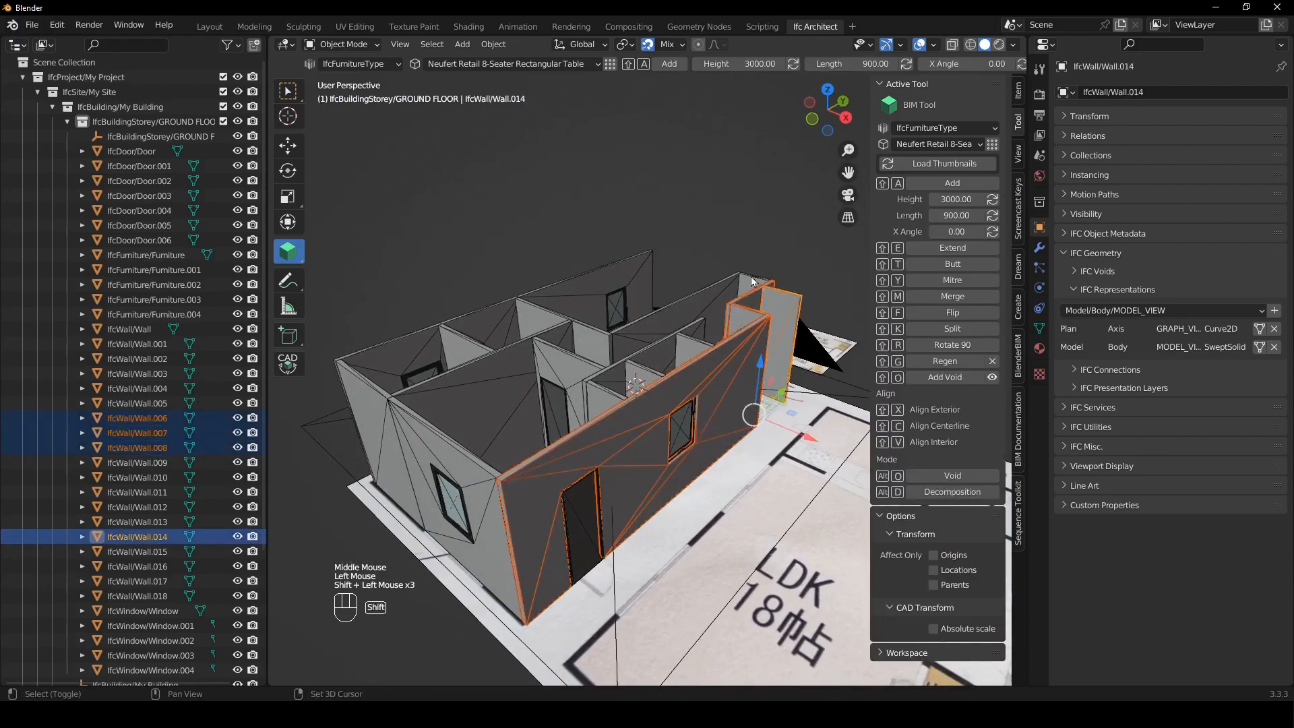
pyautogui.keyDown('shift'); pyautogui.click(685, 276); pyautogui.keyUp('shift')
pyautogui.keyDown('shift'); pyautogui.click(593, 283); pyautogui.keyUp('shift')
pyautogui.keyDown('shift'); pyautogui.click(409, 352); pyautogui.keyUp('shift')
pyautogui.keyDown('shift'); pyautogui.click(374, 402); pyautogui.keyUp('shift')
pyautogui.keyDown('shift'); pyautogui.click(365, 413); pyautogui.keyUp('shift')
pyautogui.keyDown('shift'); pyautogui.click(450, 446); pyautogui.keyUp('shift')
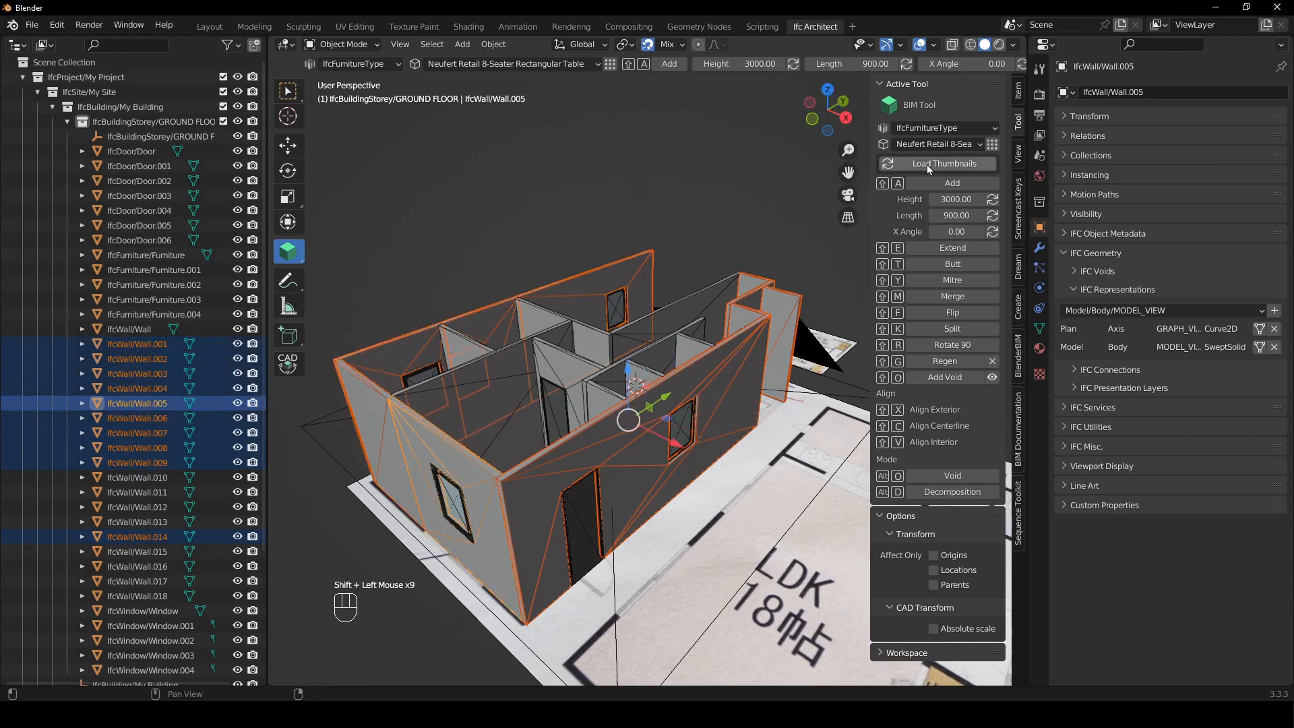
pyautogui.click(750, 67)
pyautogui.write('2405')
pyautogui.press('Return')
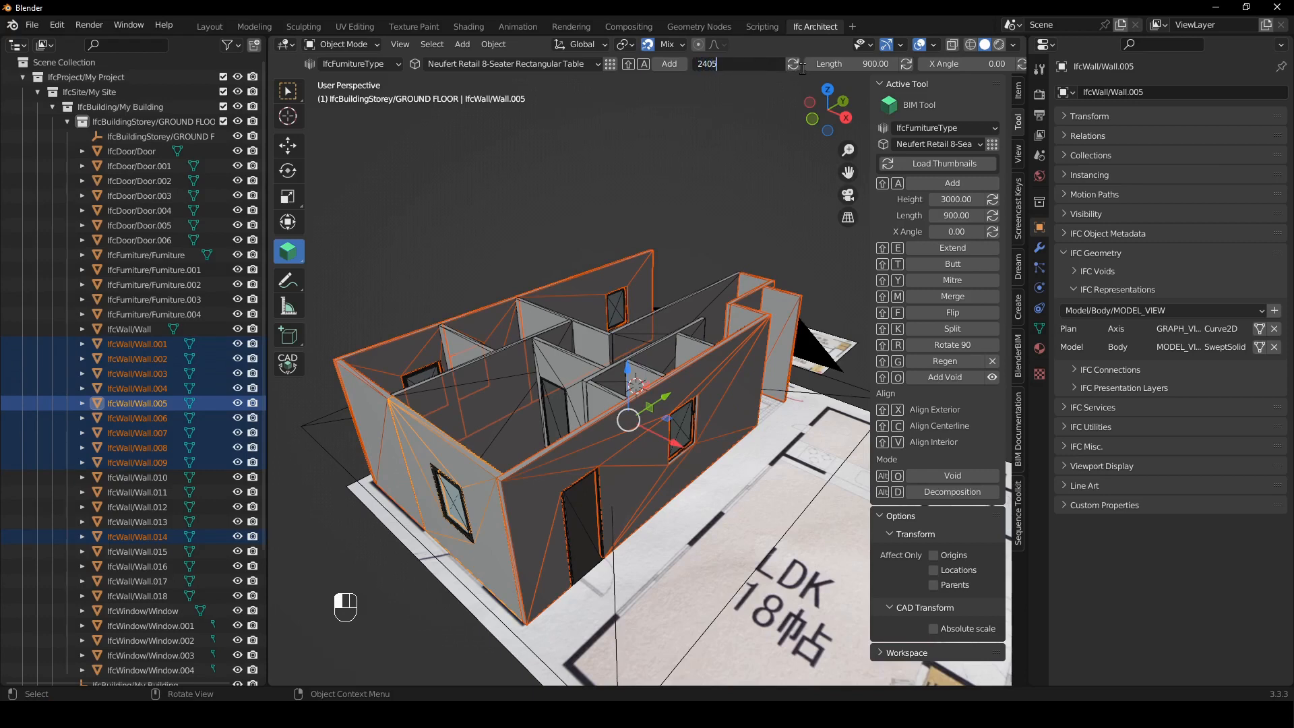
pyautogui.click(794, 66)
pyautogui.click(728, 193)
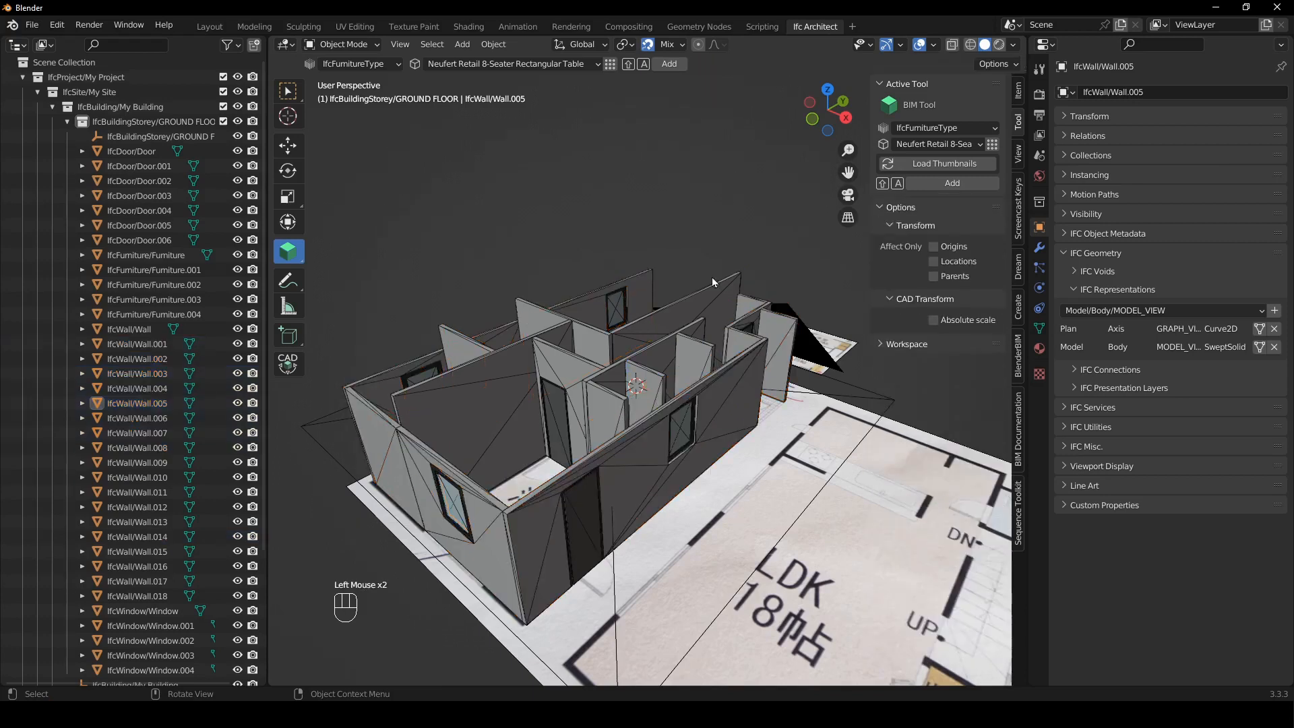
# - Select all the interior partition walls and set their height to 2205 mm
pyautogui.click(704, 301)
pyautogui.keyDown('shift'); pyautogui.click(692, 354); pyautogui.keyUp('shift')
pyautogui.keyDown('shift'); pyautogui.click(693, 354); pyautogui.keyUp('shift')
pyautogui.keyDown('shift'); pyautogui.click(654, 375); pyautogui.keyUp('shift')
pyautogui.keyDown('shift'); pyautogui.click(605, 400); pyautogui.keyUp('shift')
pyautogui.keyDown('shift'); pyautogui.click(573, 358); pyautogui.keyUp('shift')
pyautogui.keyDown('shift'); pyautogui.click(551, 323); pyautogui.keyUp('shift')
pyautogui.keyDown('shift'); pyautogui.click(502, 362); pyautogui.keyUp('shift')
pyautogui.keyDown('shift'); pyautogui.click(471, 350); pyautogui.keyUp('shift')
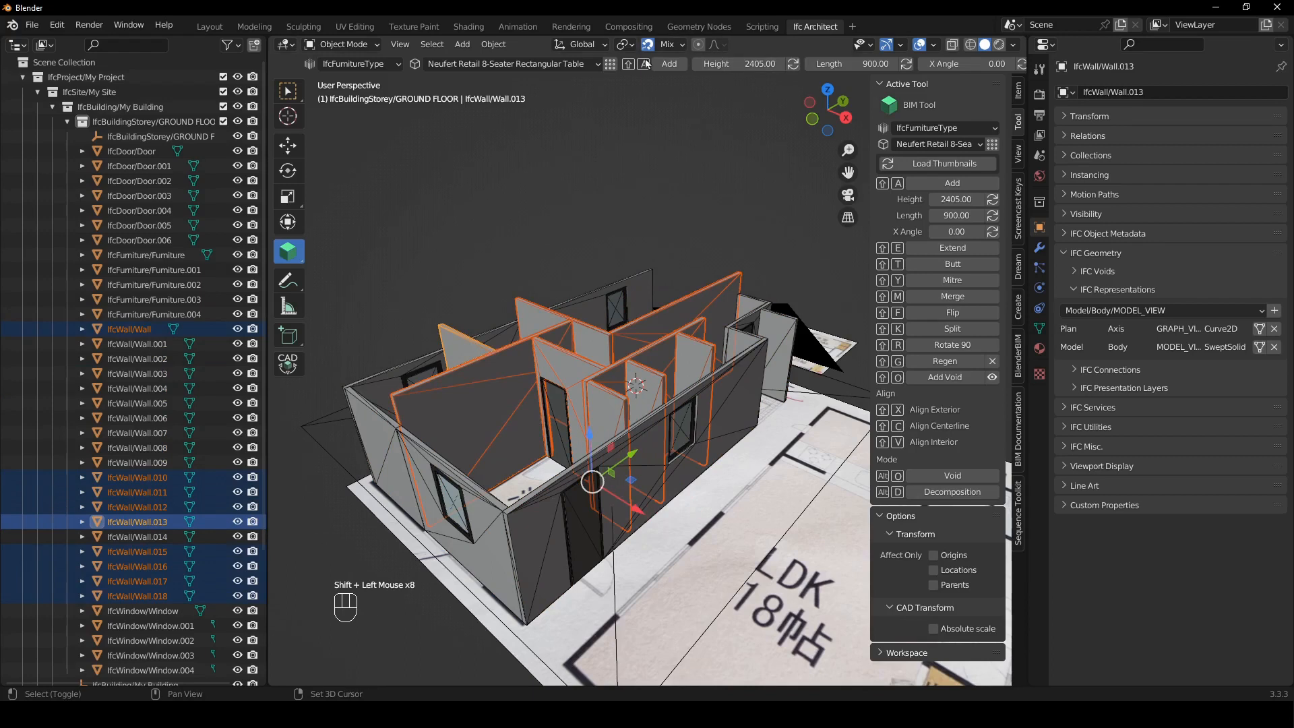
pyautogui.click(731, 65)
pyautogui.write('2205')
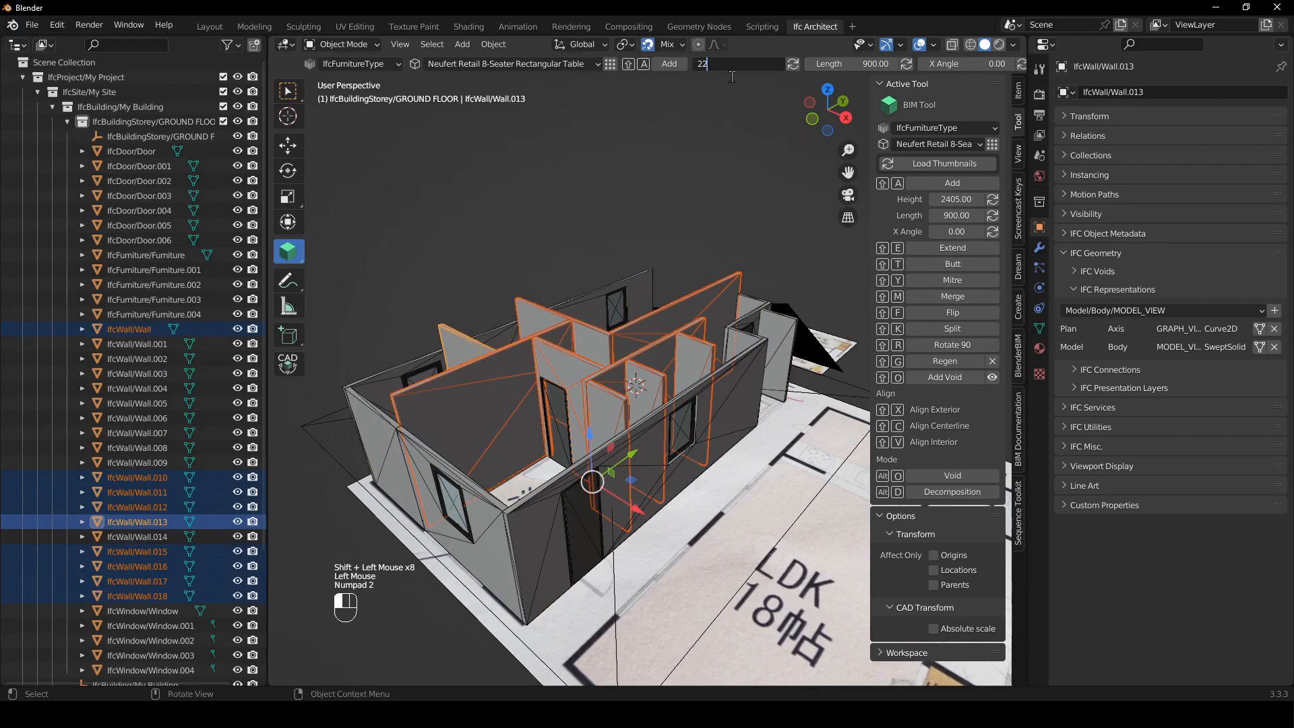
pyautogui.press('Return')
pyautogui.click(794, 64)
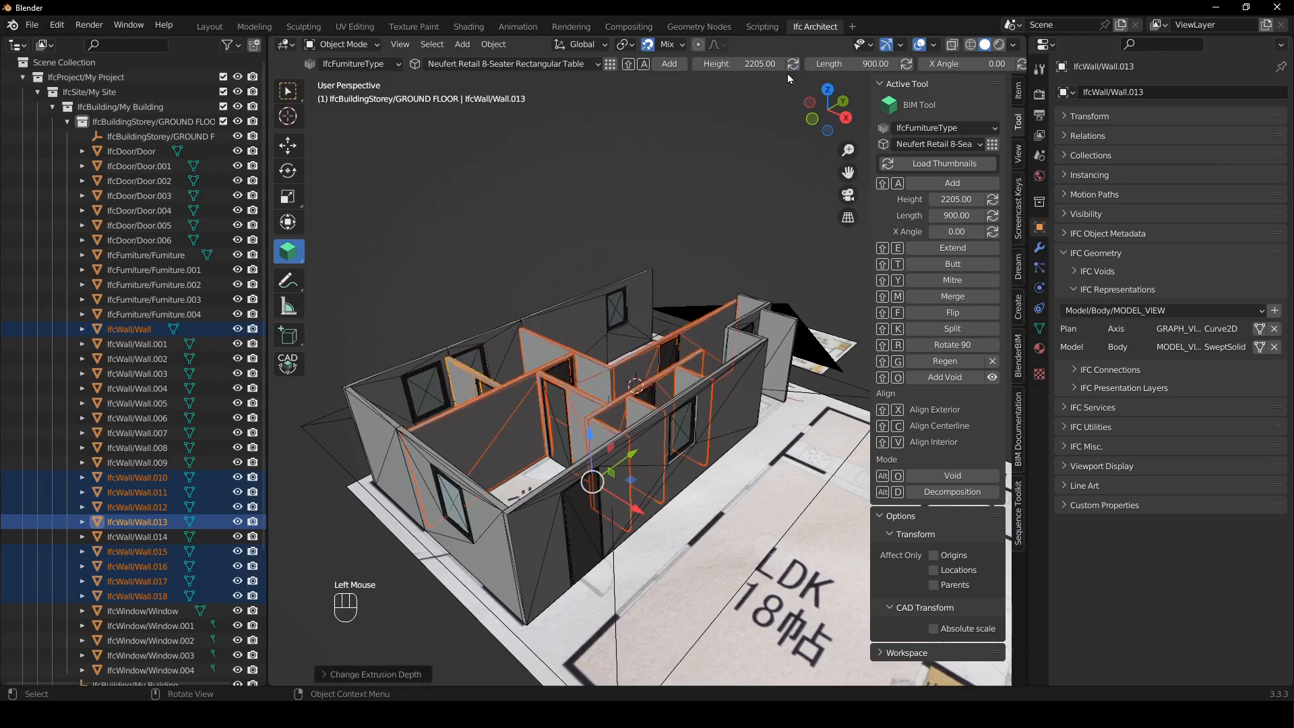
pyautogui.click(720, 210)
# - Set the height of the short wall between the stairs and the toilet to 1200 mm
pyautogui.moveTo(720, 210); pyautogui.dragTo(560, 384, button='middle')
pyautogui.scroll(2, 559, 411)
pyautogui.keyDown('shift'); pyautogui.moveTo(554, 456); pyautogui.dragTo(691, 448, button='middle'); pyautogui.keyUp('shift')
pyautogui.click(657, 451)
pyautogui.moveTo(657, 452); pyautogui.dragTo(667, 377, button='middle')
pyautogui.click(775, 63)
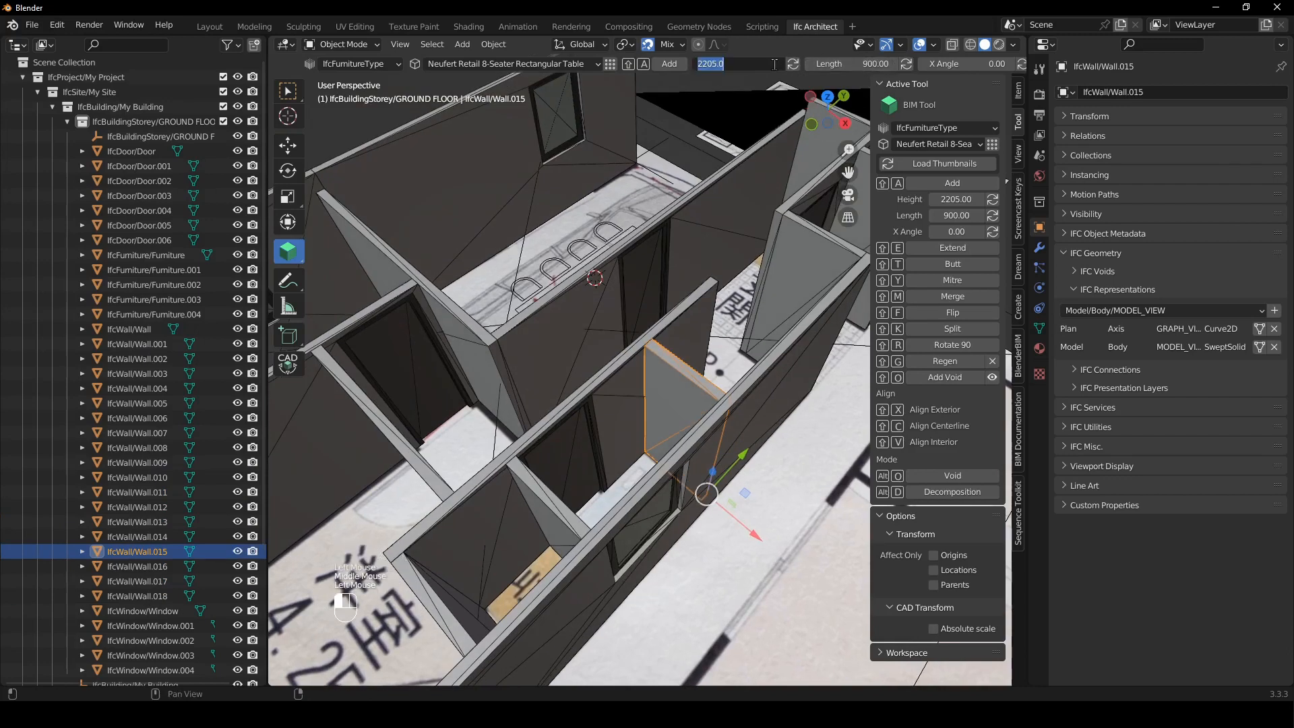
pyautogui.write('1200')
pyautogui.click(811, 57)
pyautogui.scroll(-3, 796, 309)
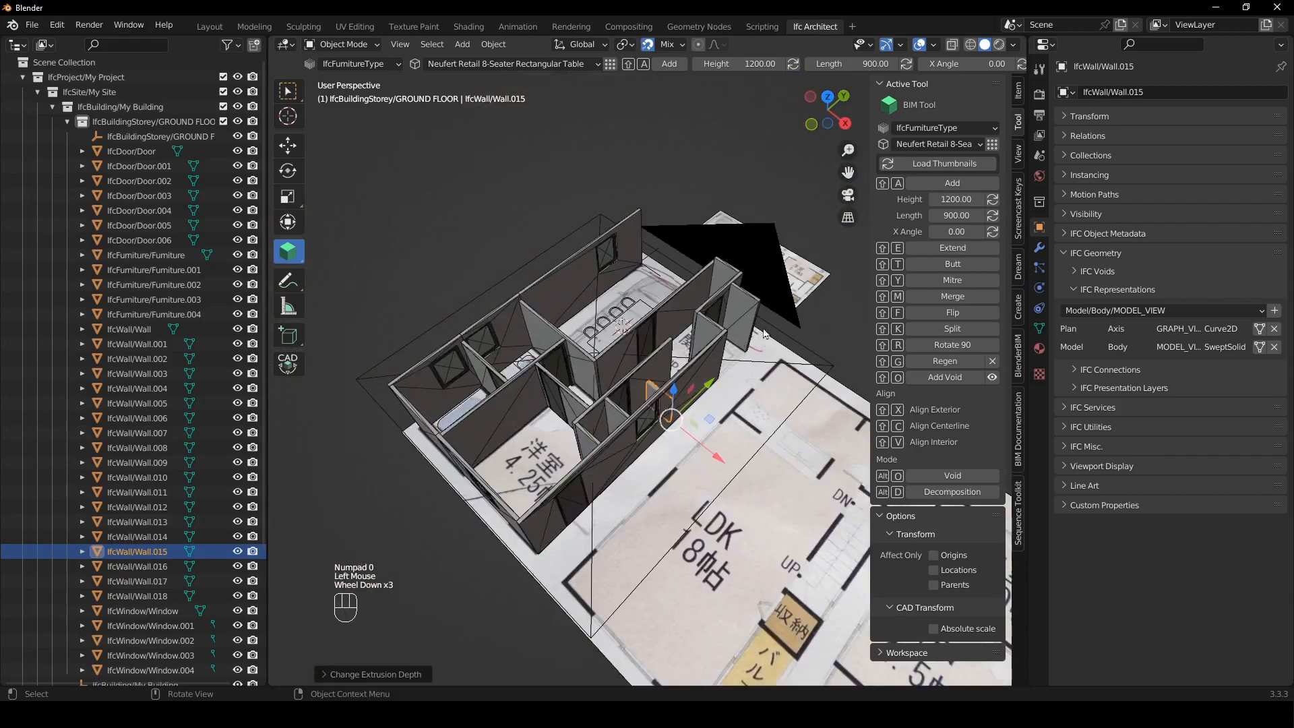
pyautogui.moveTo(797, 309); pyautogui.dragTo(791, 304, button='middle')
pyautogui.click(677, 168)
# - Return to the camera plan view and insert an FLR150 slab at the stair turn beside the UP label
pyautogui.moveTo(677, 169); pyautogui.dragTo(687, 232, button='middle')
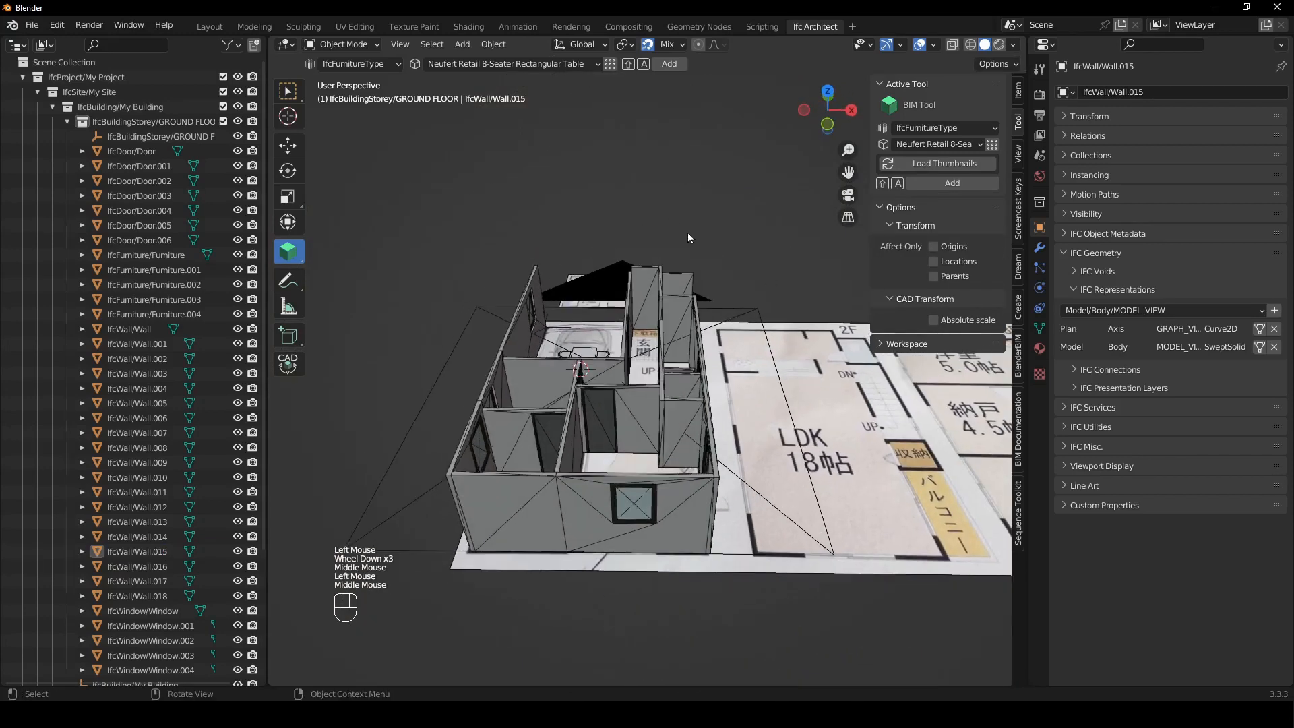
pyautogui.press('KP_0')
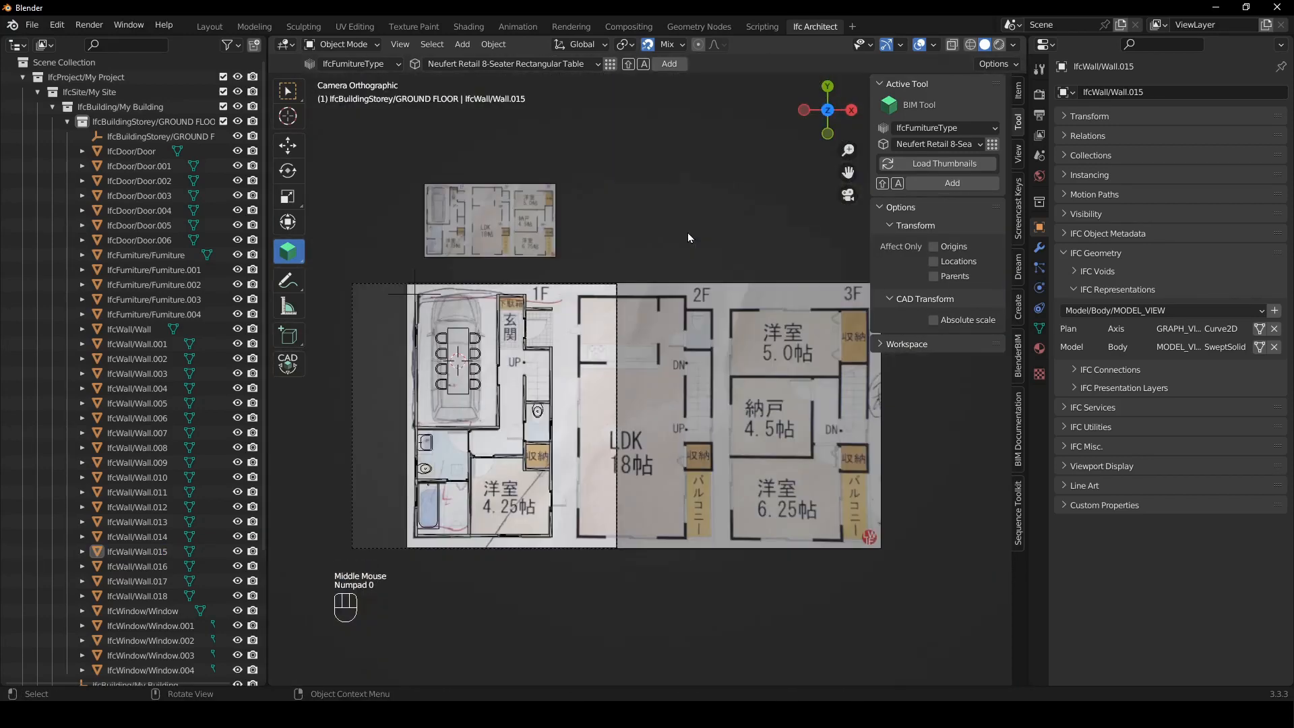
pyautogui.scroll(4, 572, 363)
pyautogui.keyDown('shift'); pyautogui.moveTo(435, 374); pyautogui.dragTo(625, 410, button='middle'); pyautogui.keyUp('shift')
pyautogui.scroll(4, 633, 425)
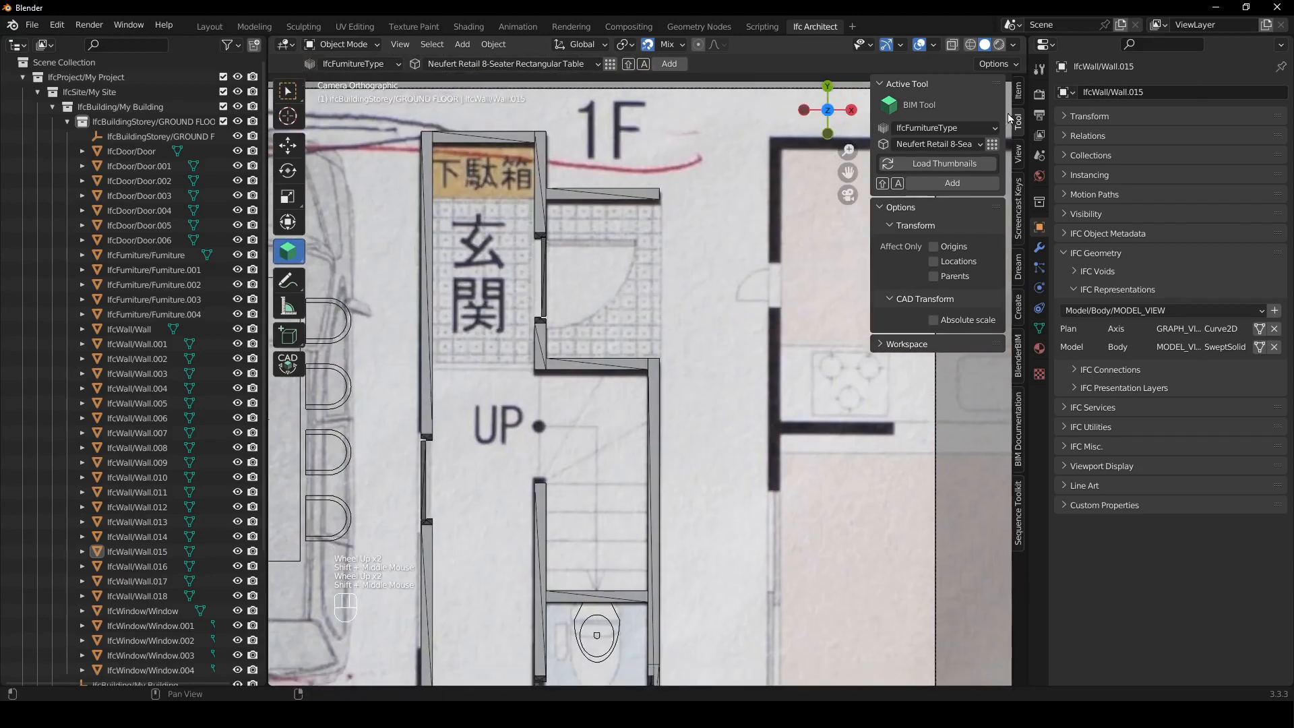
pyautogui.click(968, 128)
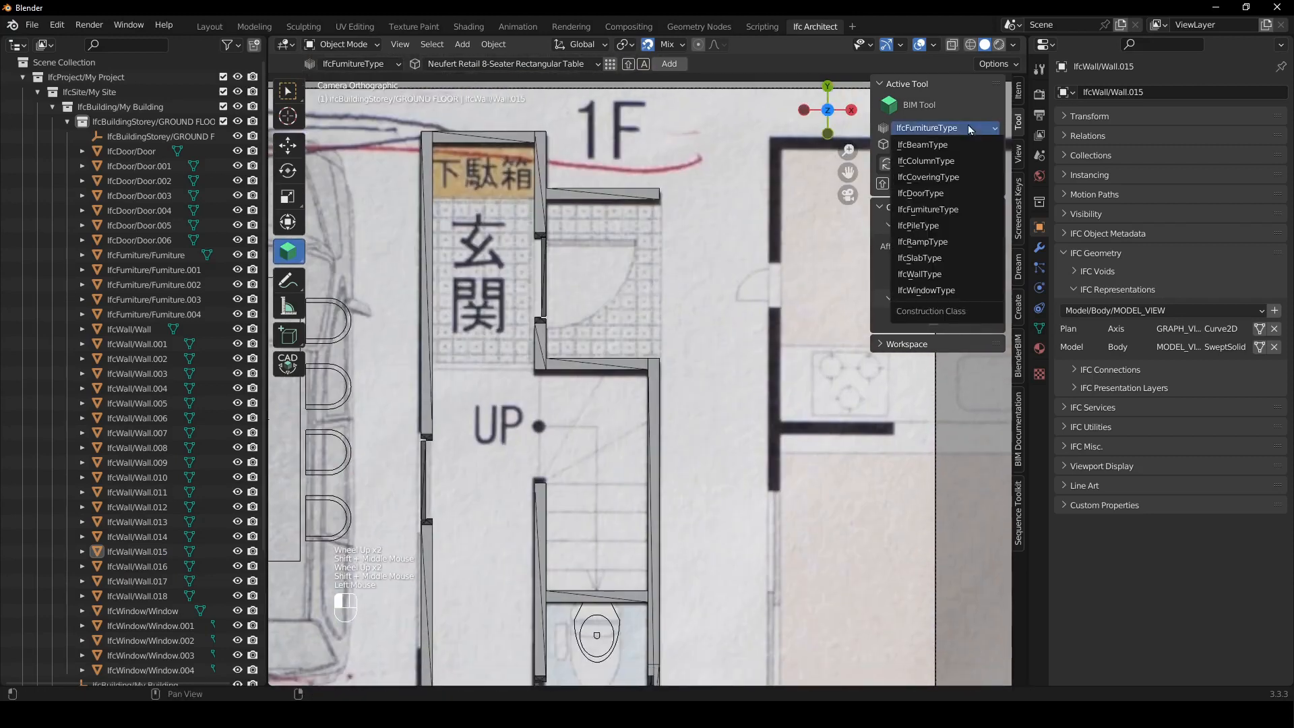
pyautogui.click(933, 258)
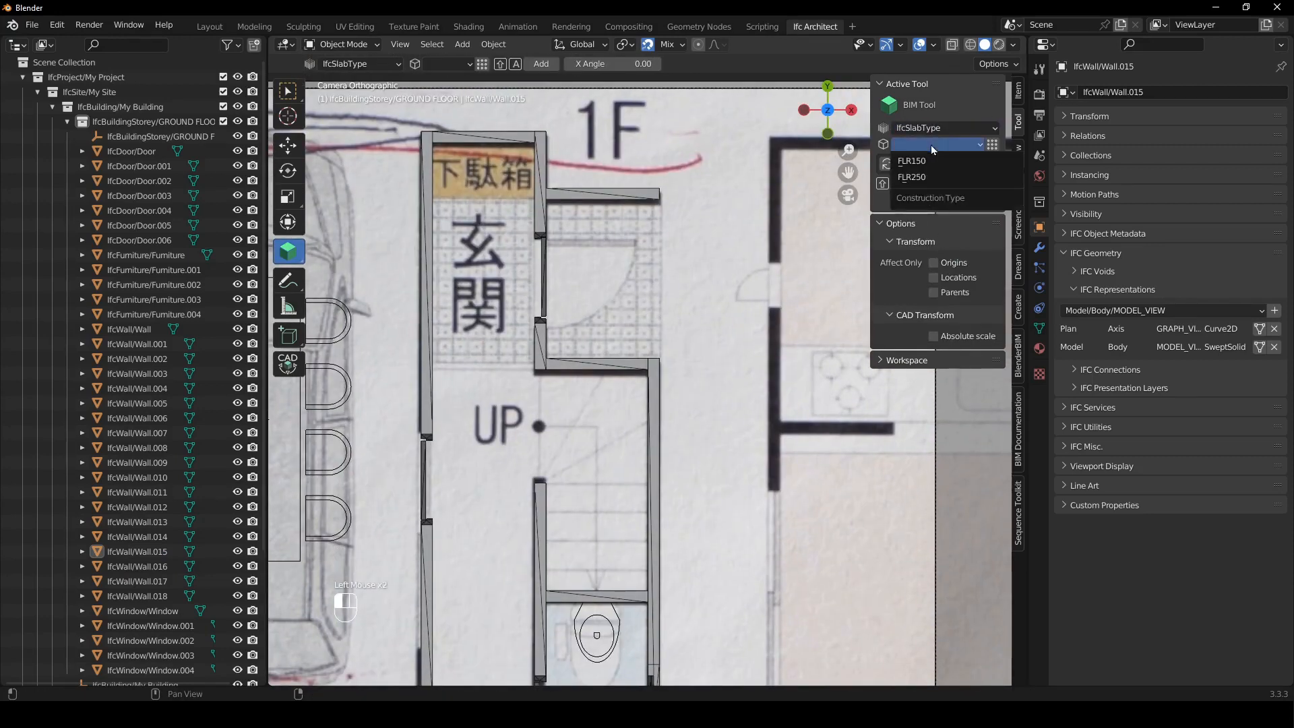
pyautogui.scroll(3, 540, 433)
pyautogui.keyDown('shift'); pyautogui.moveTo(493, 409); pyautogui.dragTo(452, 375, button='right'); pyautogui.keyUp('shift')
pyautogui.scroll(-3, 509, 368)
pyautogui.scroll(-1, 509, 370)
pyautogui.keyDown('shift'); pyautogui.moveTo(552, 465); pyautogui.dragTo(578, 442, button='right'); pyautogui.keyUp('shift')
pyautogui.scroll(2, 579, 441)
pyautogui.click(936, 241)
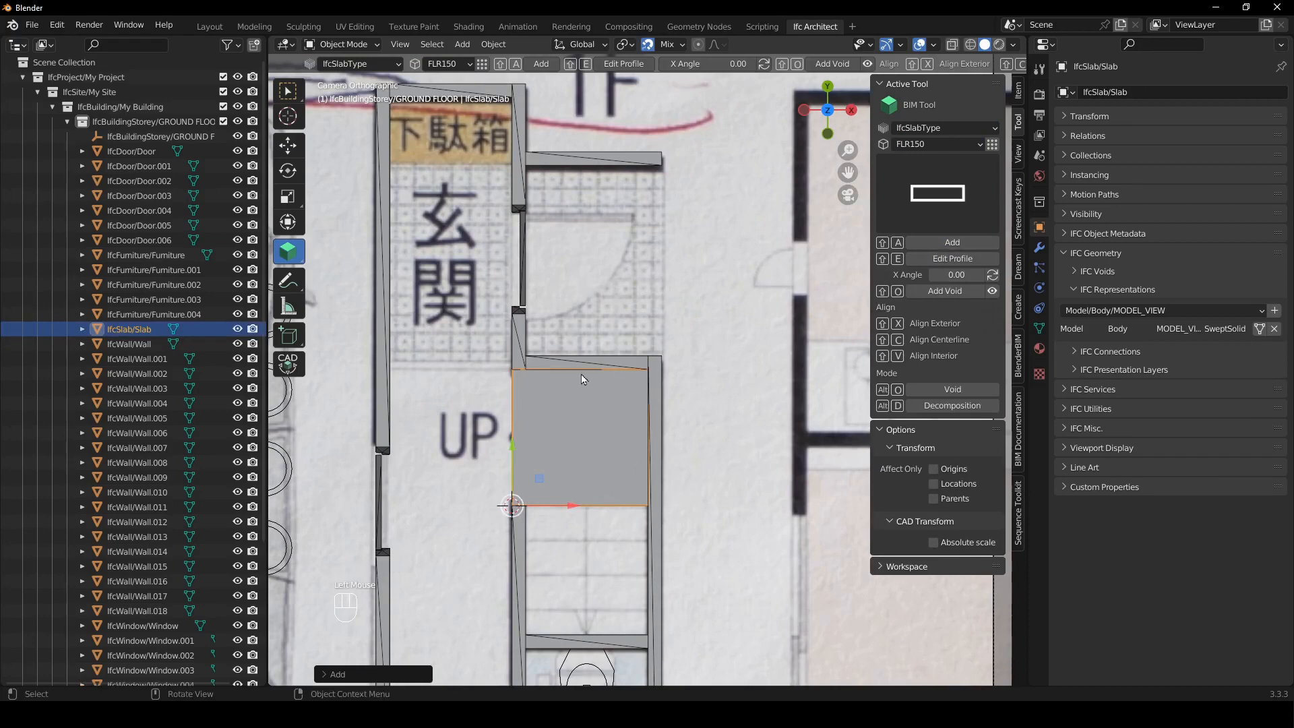
# - Add a second FLR150 slab at the same stair position and move a slab up 185 mm along Z
pyautogui.keyDown('shift'); pyautogui.moveTo(581, 490); pyautogui.dragTo(588, 423, button='middle'); pyautogui.keyUp('shift')
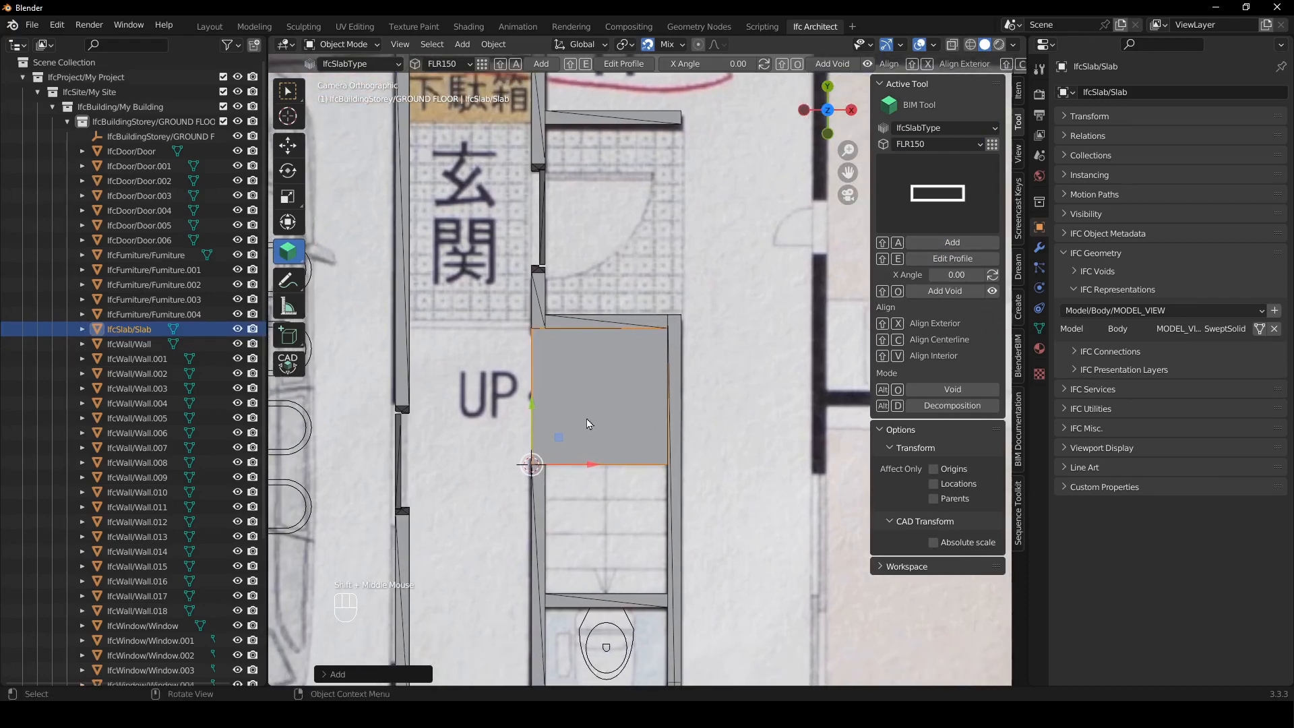
pyautogui.click(962, 242)
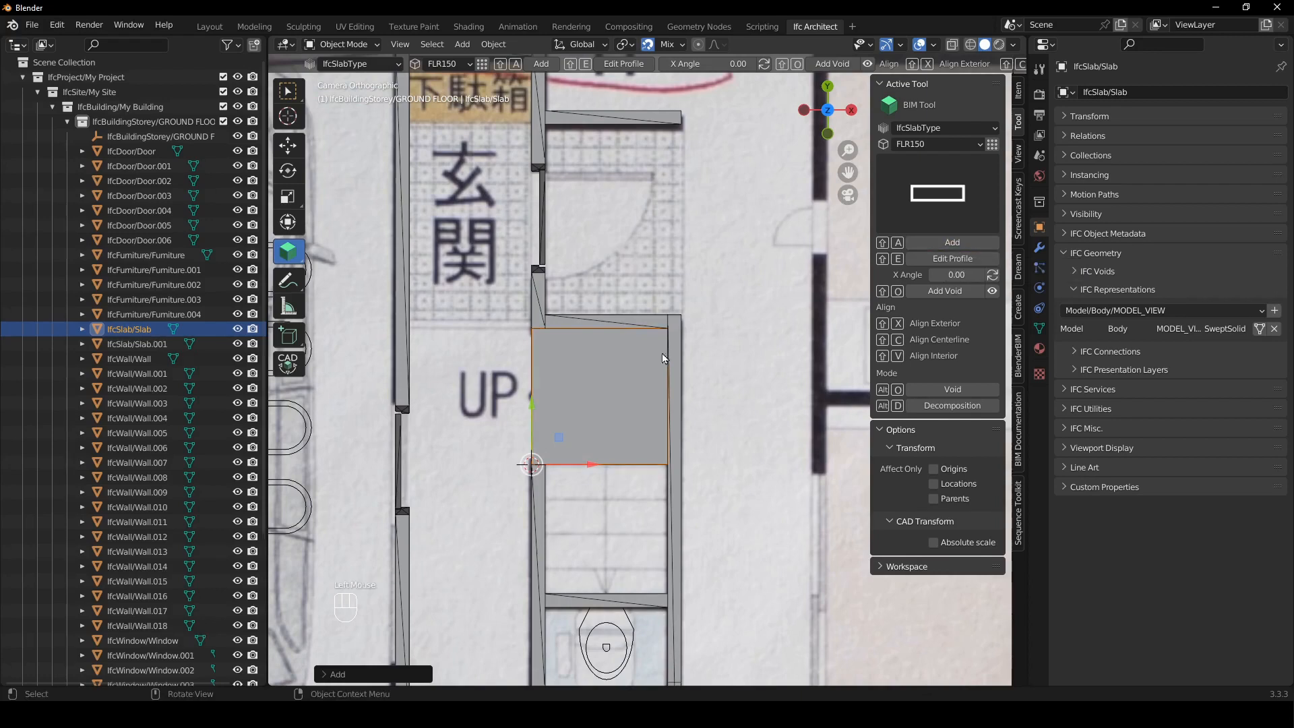
pyautogui.press('g')
pyautogui.press('z')
pyautogui.press('KP_1')
pyautogui.press('KP_8')
pyautogui.press('KP_5')
pyautogui.press('Return')
# - Edit the raised slab's profile, move its upper-left corner about 500 mm along X, and save the profile
pyautogui.hotkey('shift', 'e')
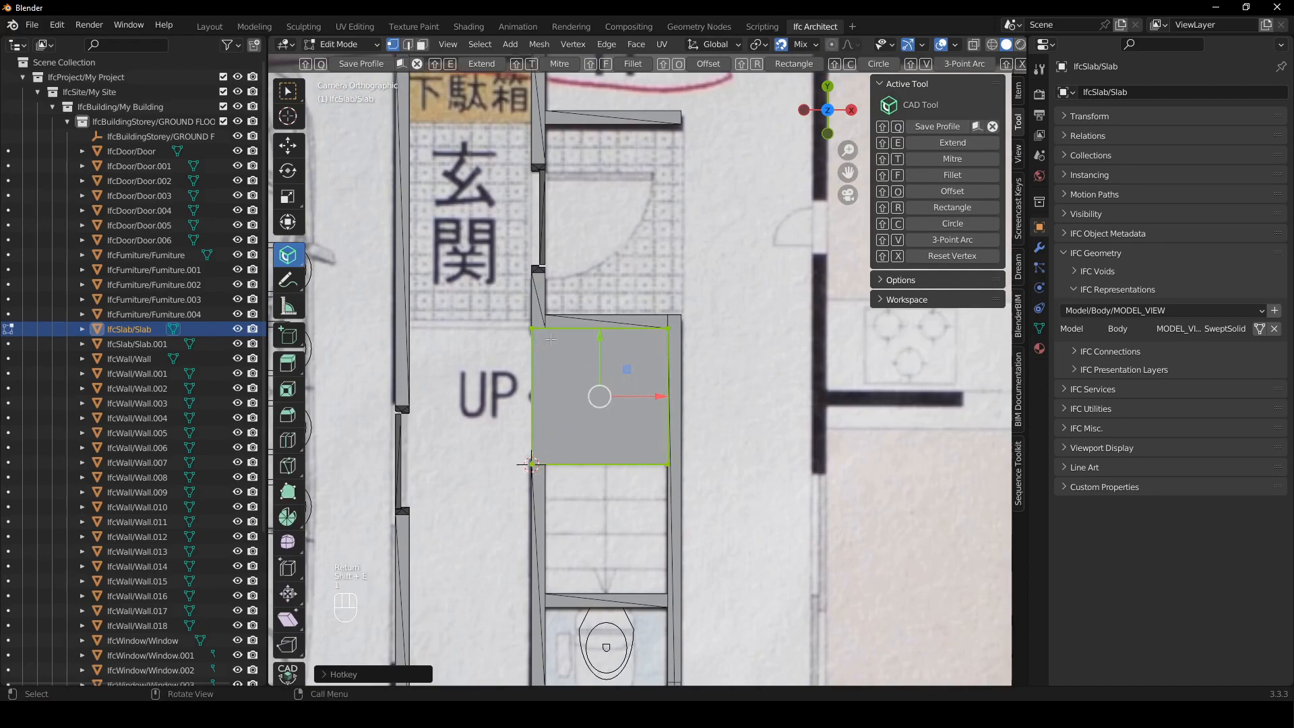
pyautogui.click(531, 329)
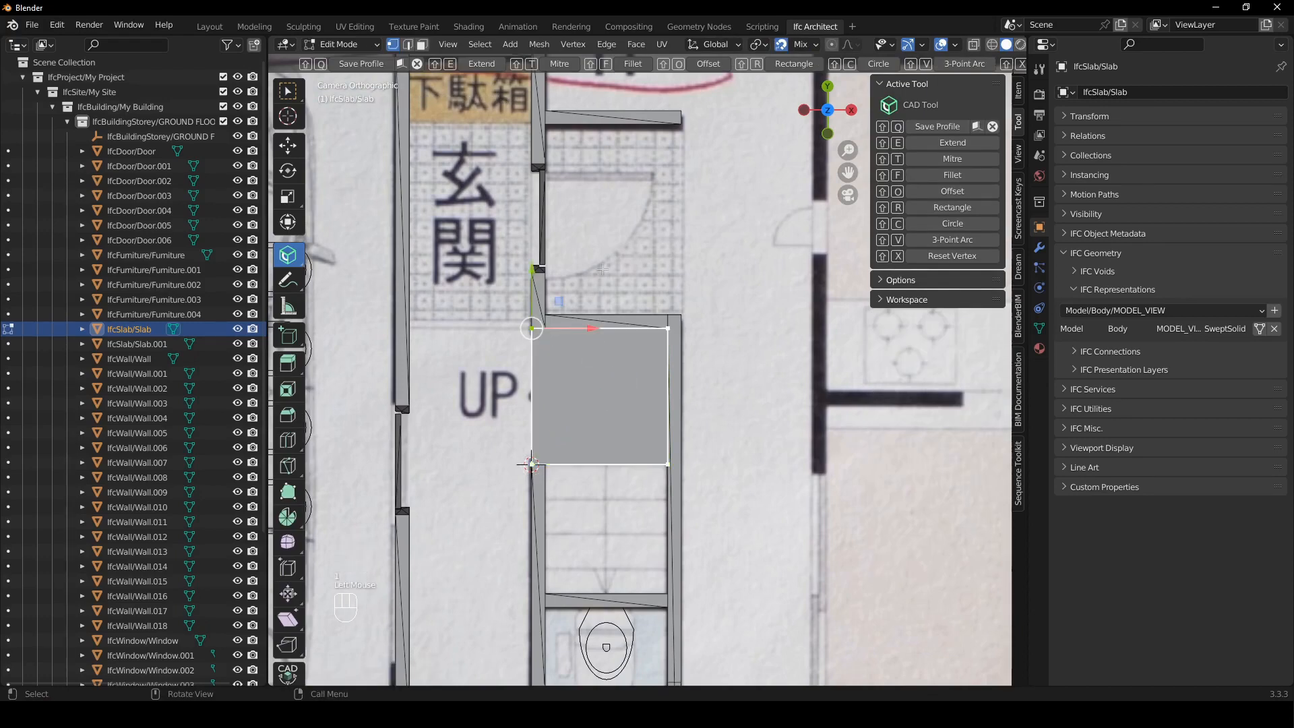
pyautogui.press('g')
pyautogui.press('x')
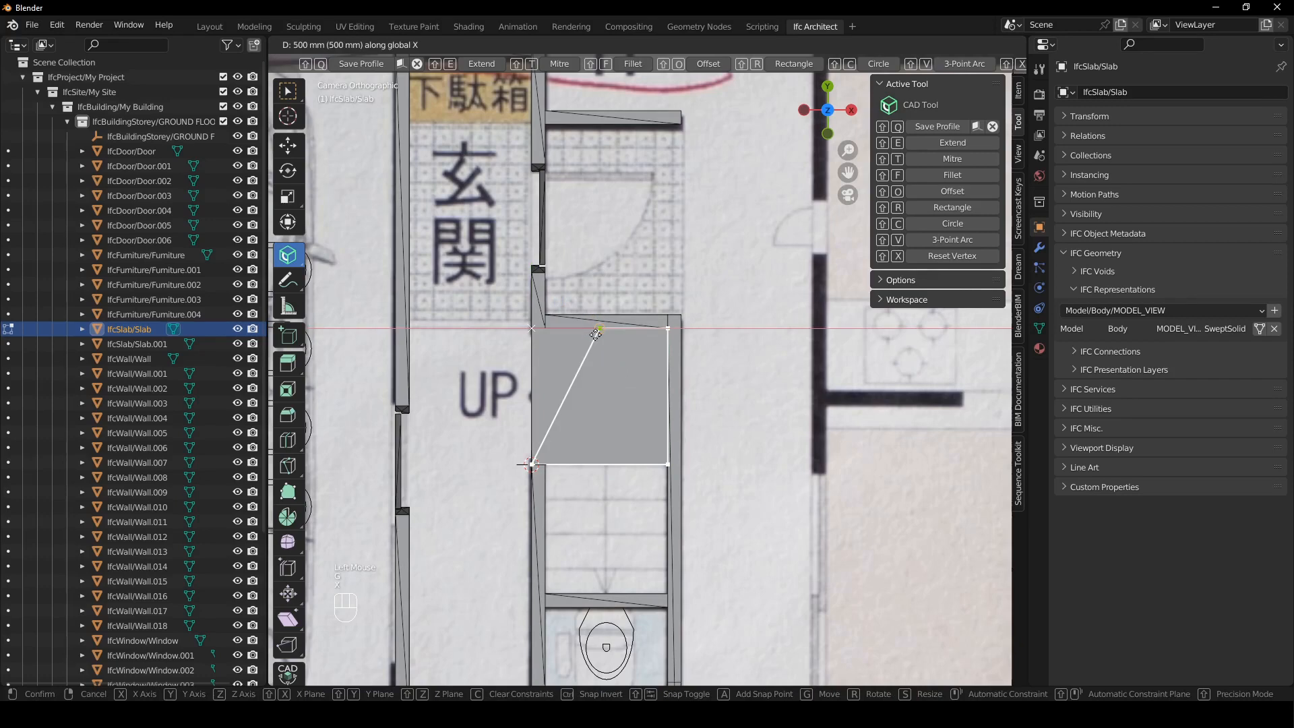
pyautogui.click(618, 282)
pyautogui.hotkey('shift', 'q')
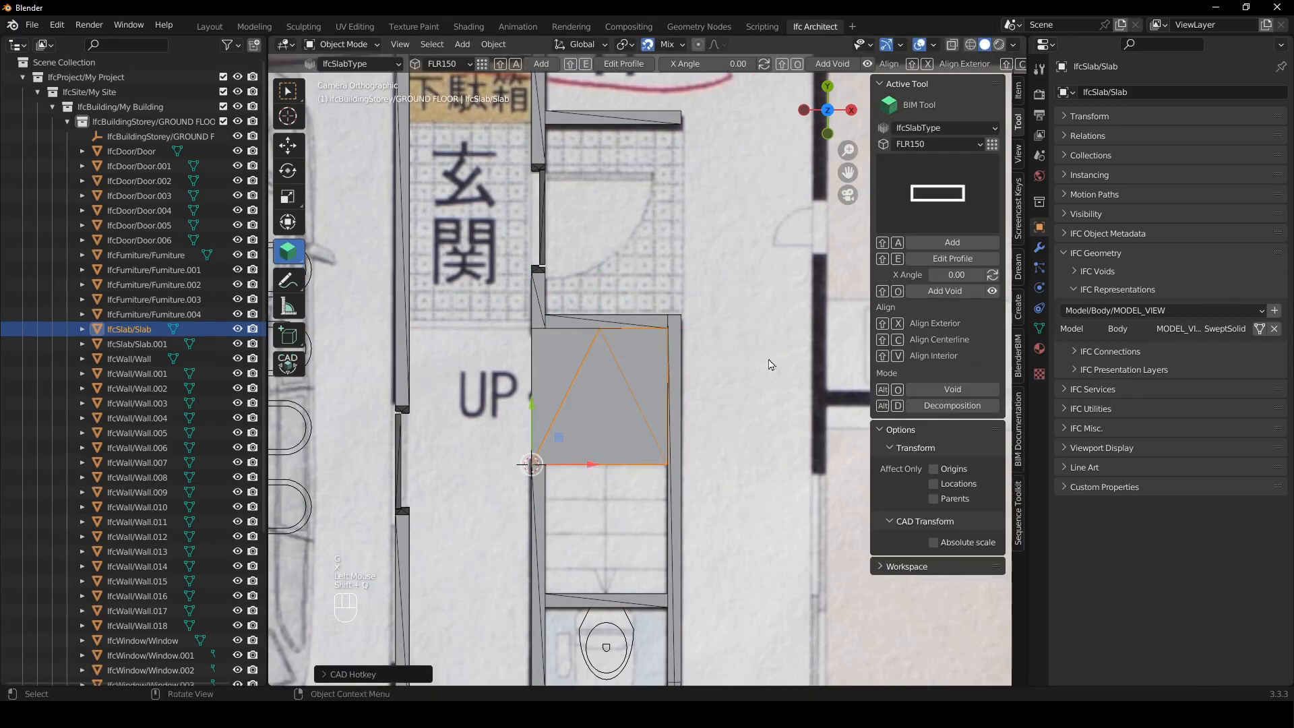
# - Add a third FLR150 slab at the stair turn and move a slab up 370 mm along Z
pyautogui.click(920, 247)
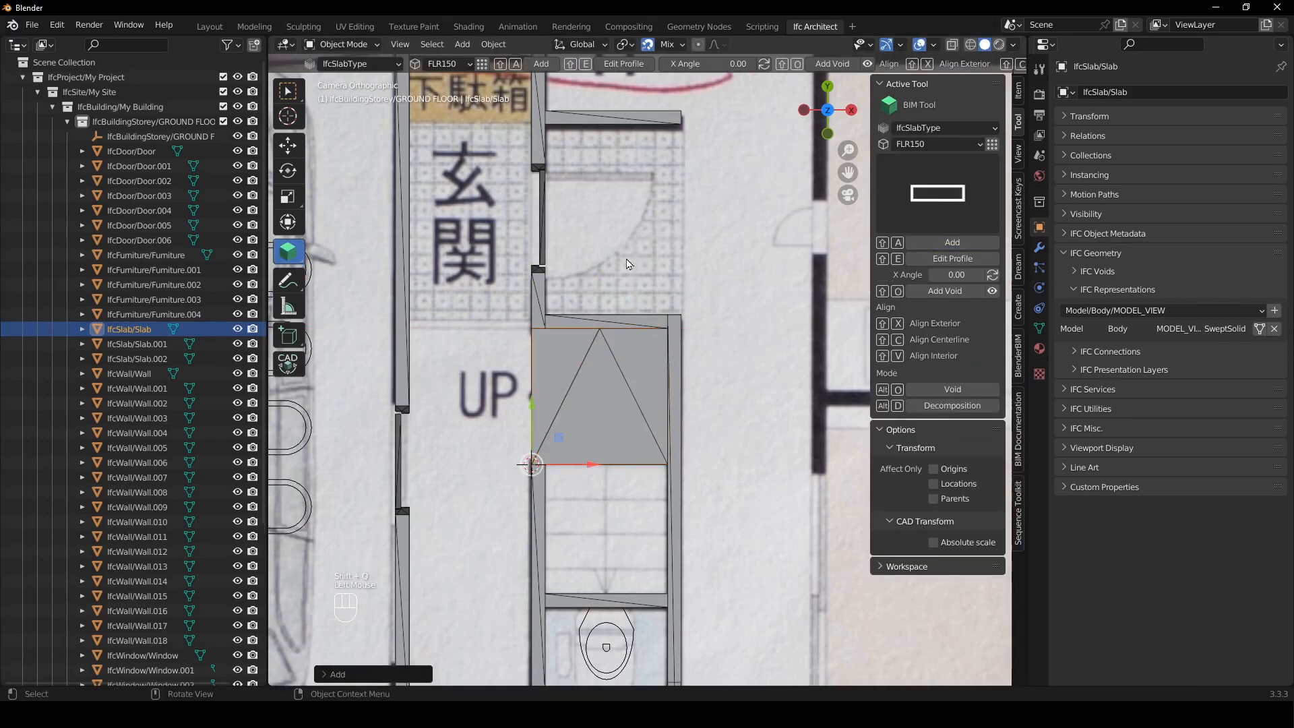
pyautogui.press('g')
pyautogui.write('z')
pyautogui.write('3')
pyautogui.write('770')
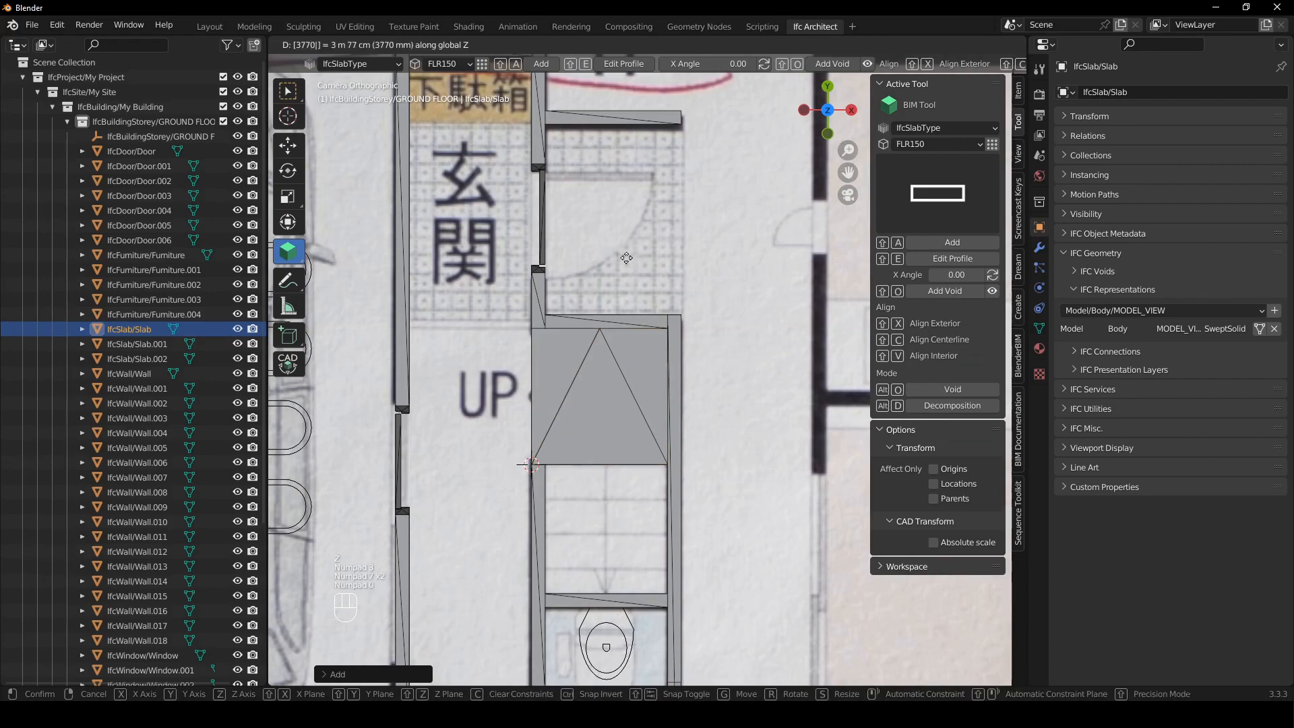
pyautogui.press('Left')
pyautogui.press('BackSpace')
pyautogui.press('Return')
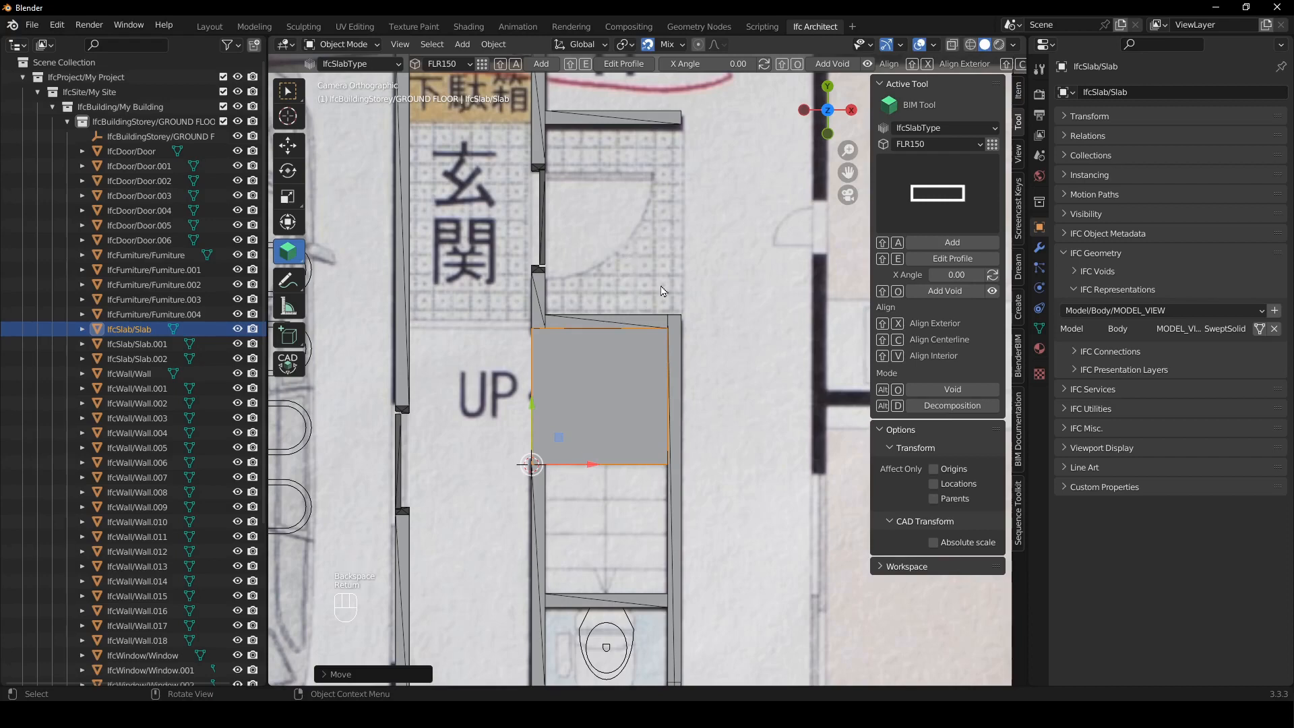
# - Edit the third stair-turn slab's profile, delete its upper-right corner and join the upper-left and lower-right corners with an edge
pyautogui.hotkey('shift', 'e')
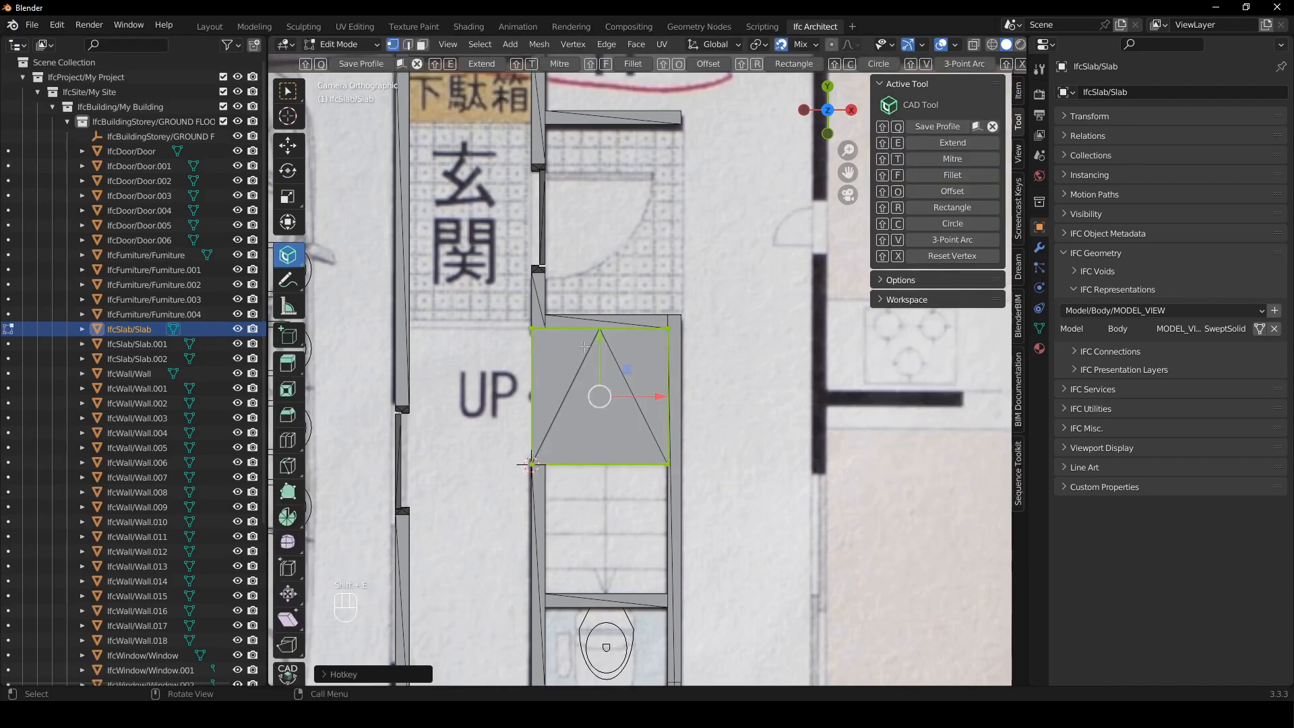
pyautogui.click(667, 329)
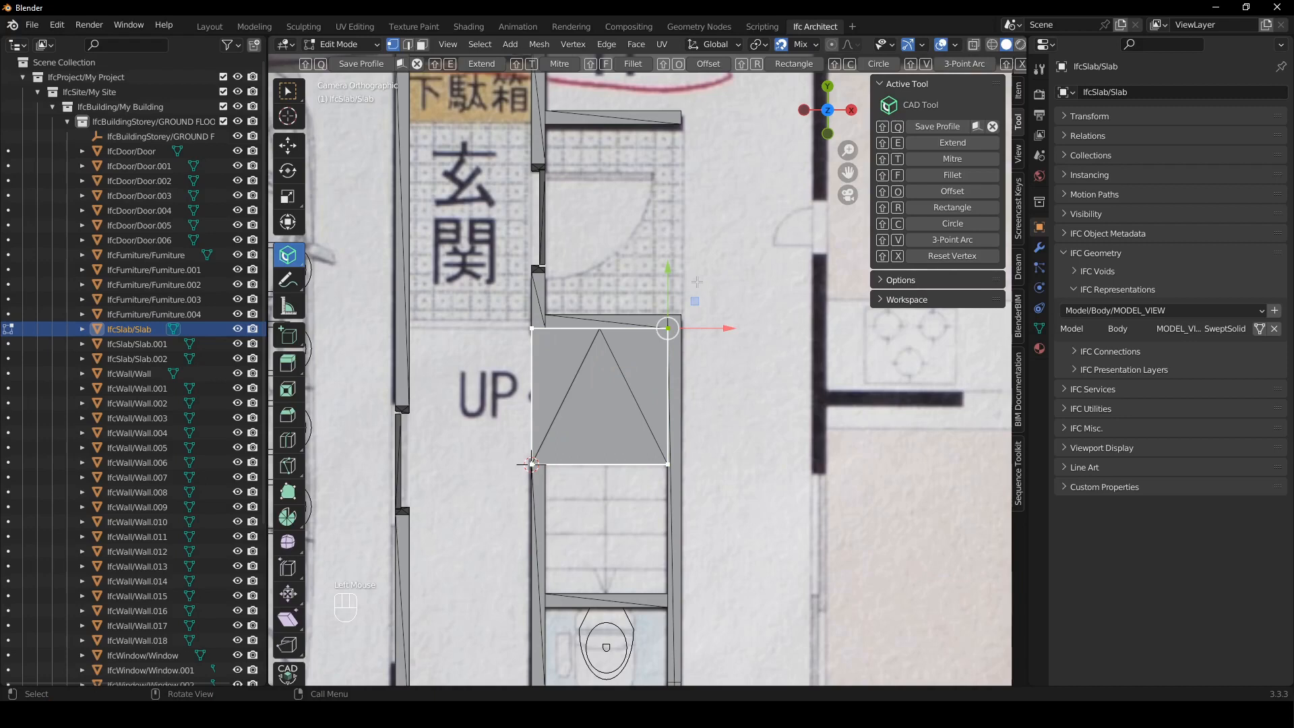
pyautogui.press('x')
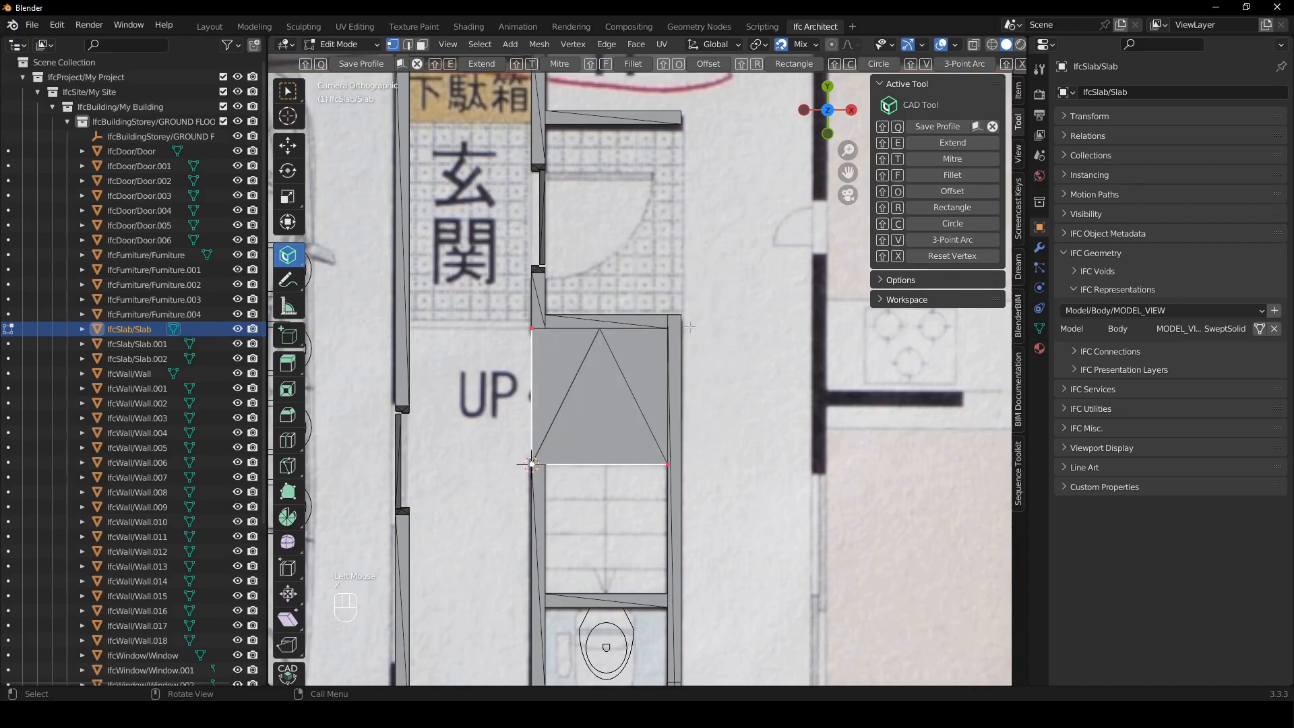
pyautogui.keyDown('shift'); pyautogui.click(667, 463); pyautogui.keyUp('shift')
pyautogui.keyDown('shift'); pyautogui.click(542, 332); pyautogui.keyUp('shift')
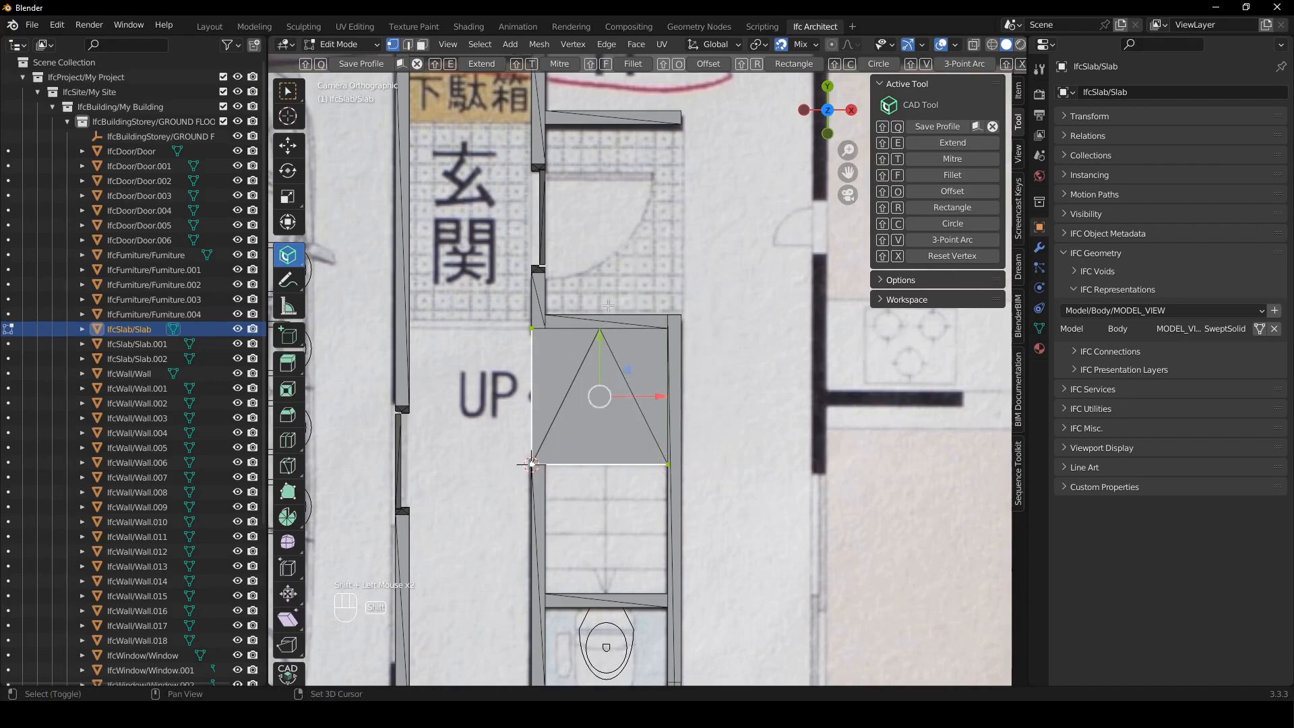
pyautogui.press('f')
# - Move the slab profile's upper-left corner across to the stairwell's right wall and partway down it, and save the profile
pyautogui.press('1')
pyautogui.click(535, 326)
pyautogui.moveTo(598, 328); pyautogui.dragTo(666, 331)
pyautogui.moveTo(668, 269); pyautogui.dragTo(665, 393)
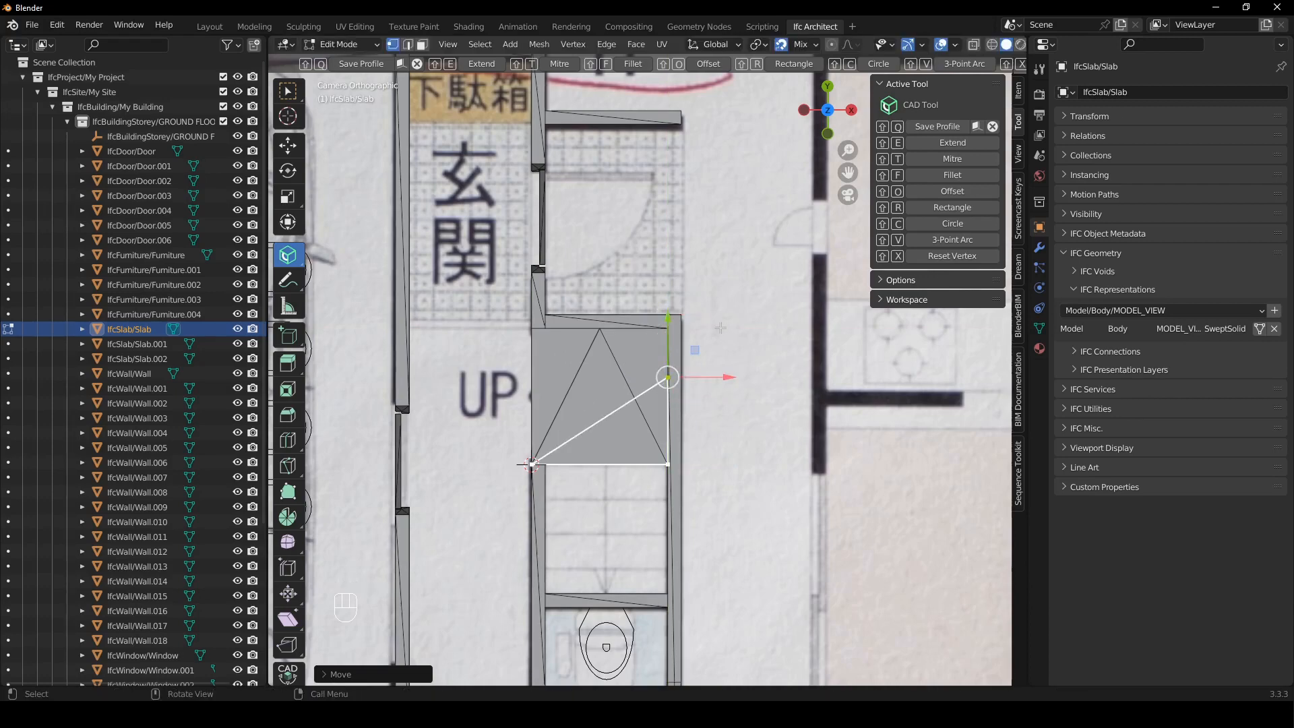
pyautogui.hotkey('shift', 'q')
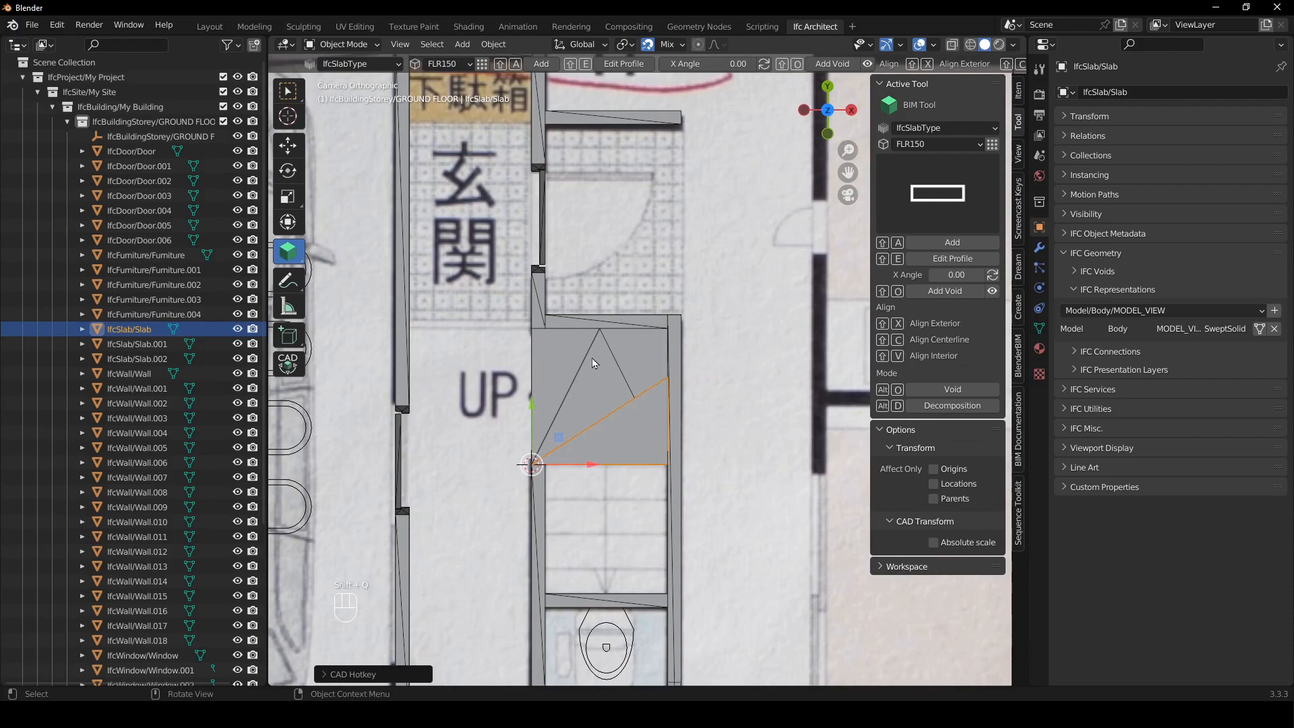
# - Place the 3D cursor at the left wall just below the turn slabs and add a cube mesh there
pyautogui.scroll(-2, 614, 459)
pyautogui.keyDown('shift'); pyautogui.moveTo(615, 458); pyautogui.dragTo(634, 480, button='middle'); pyautogui.keyUp('shift')
pyautogui.scroll(1, 627, 384)
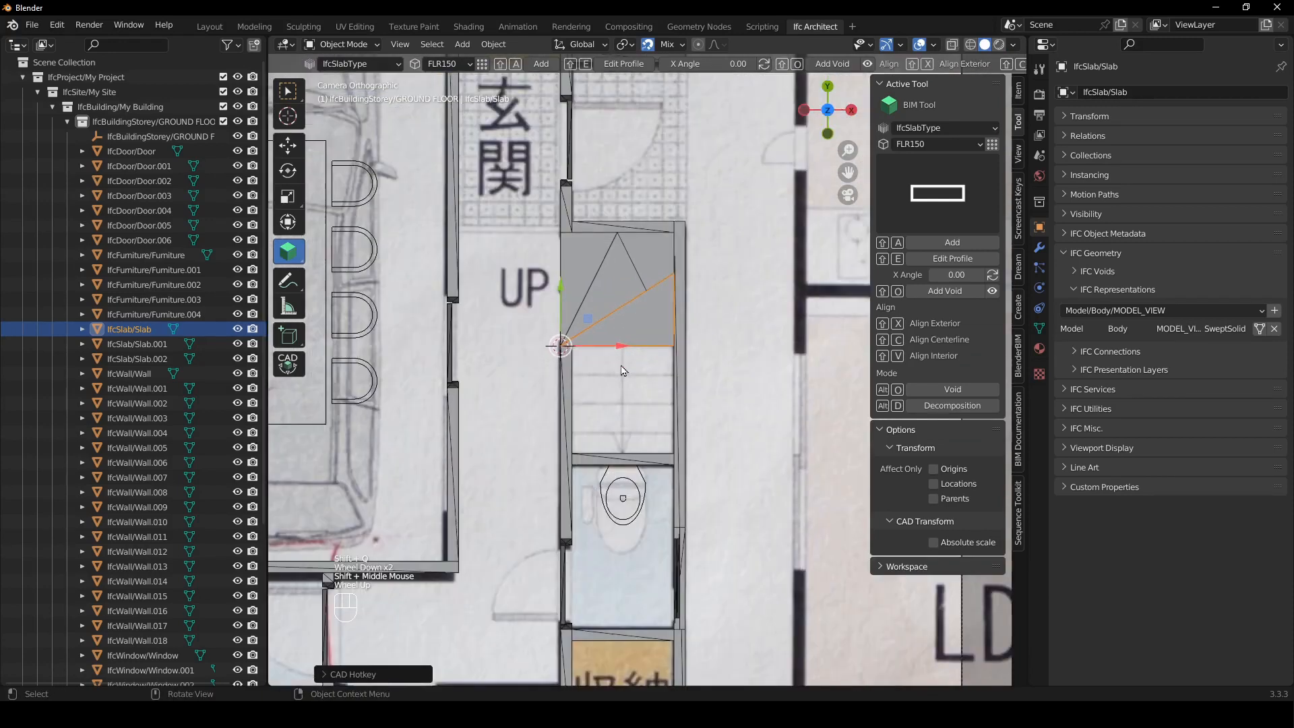
pyautogui.keyDown('shift'); pyautogui.moveTo(626, 384); pyautogui.dragTo(626, 435, button='middle'); pyautogui.keyUp('shift')
pyautogui.keyDown('shift'); pyautogui.moveTo(614, 423); pyautogui.dragTo(582, 425, button='right'); pyautogui.keyUp('shift')
pyautogui.click(288, 91)
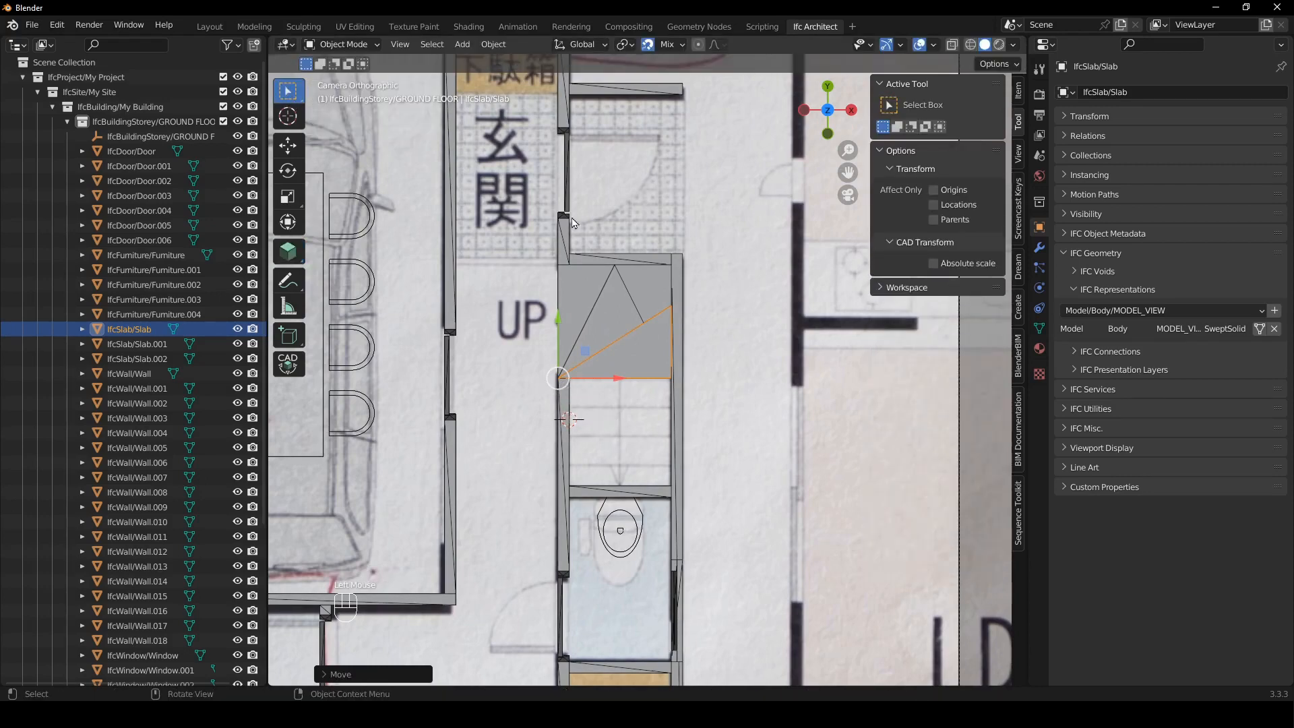
pyautogui.hotkey('shift', 'a')
pyautogui.moveTo(497, 209)
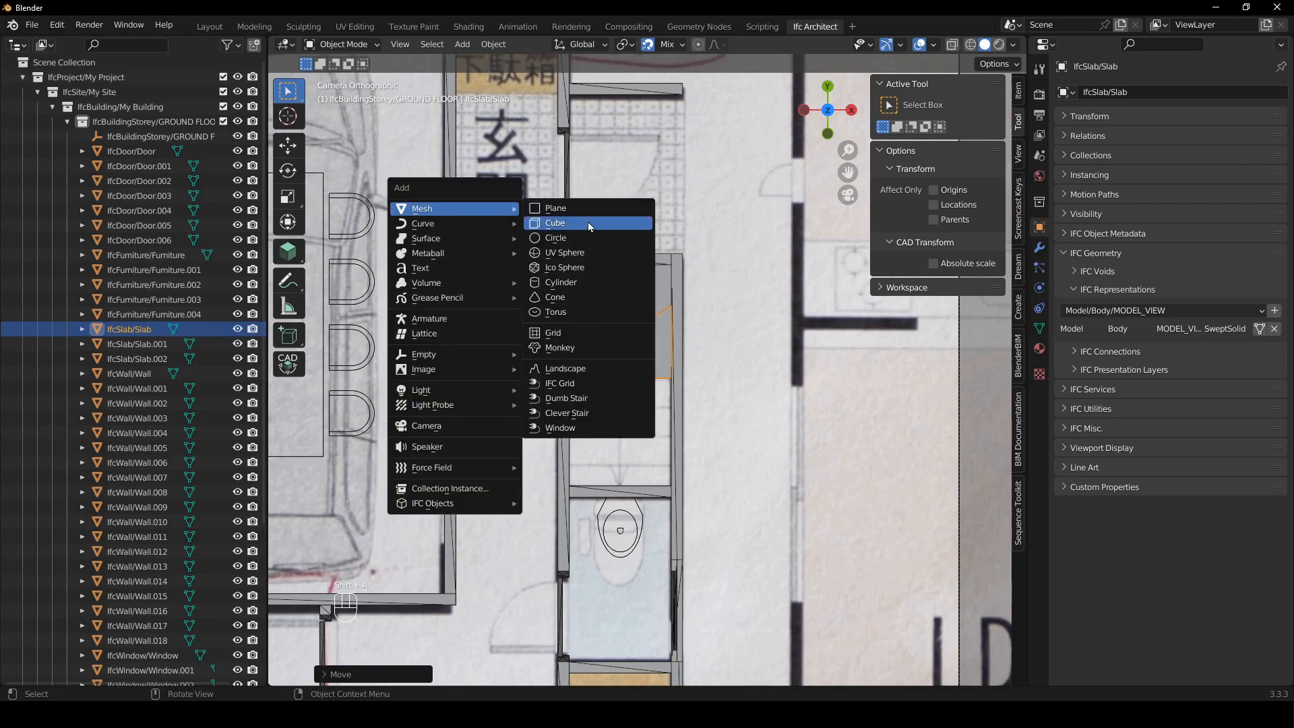
pyautogui.click(588, 224)
# - Rename the new cube as Stairs
pyautogui.doubleClick(123, 138)
pyautogui.write('S')
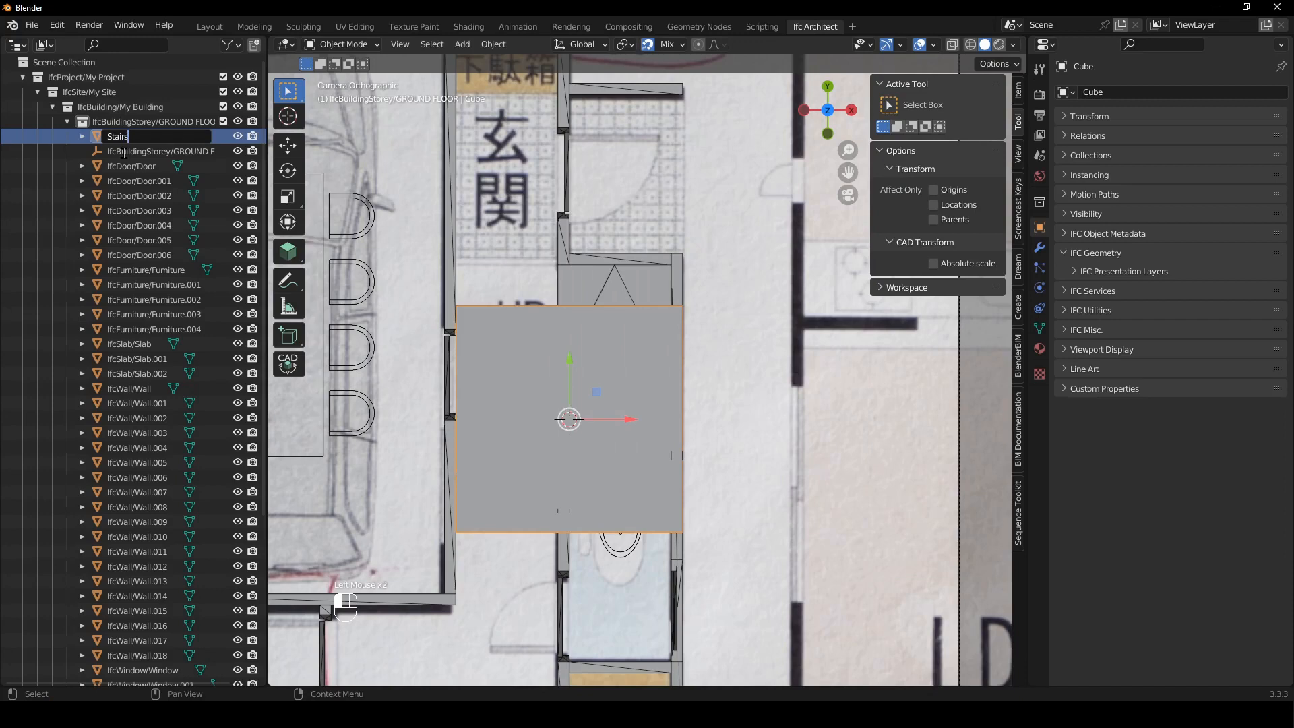
pyautogui.write('tairs')
pyautogui.press('Return')
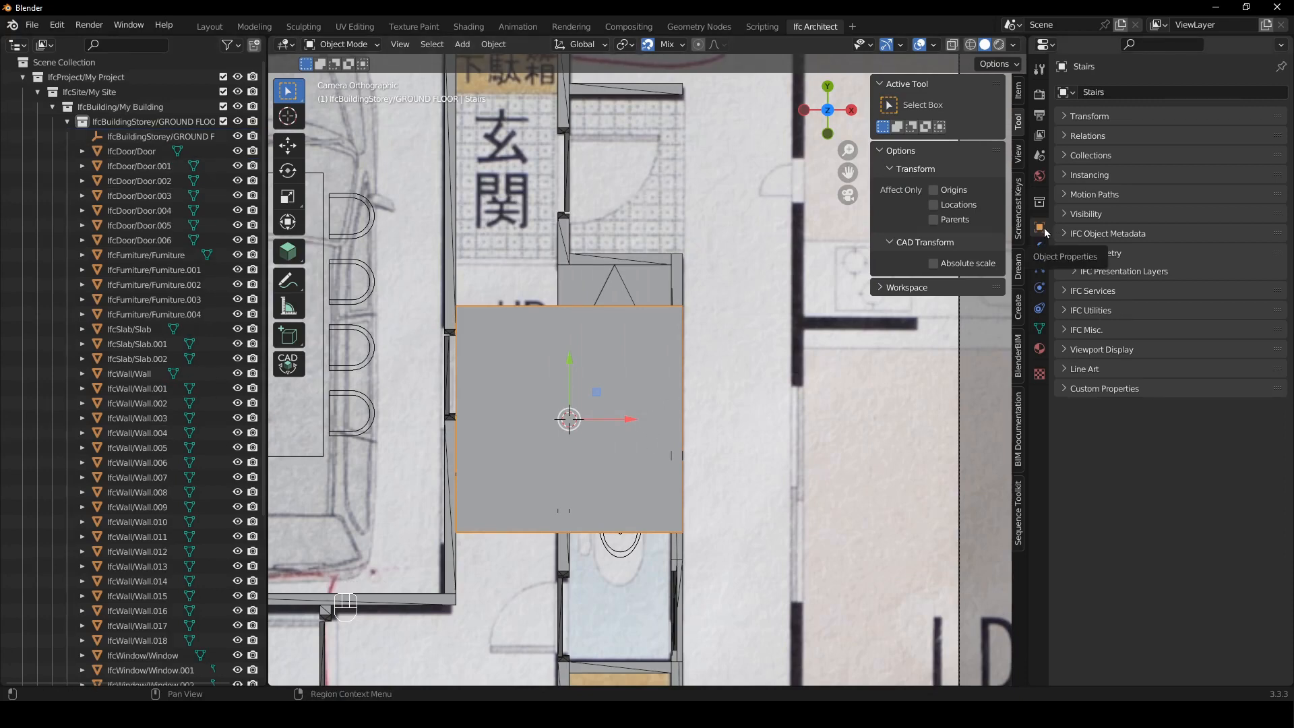
# - Assign the Stairs object the IFC class IfcStairFlight with the predefined type STRAIGHT
pyautogui.click(1065, 233)
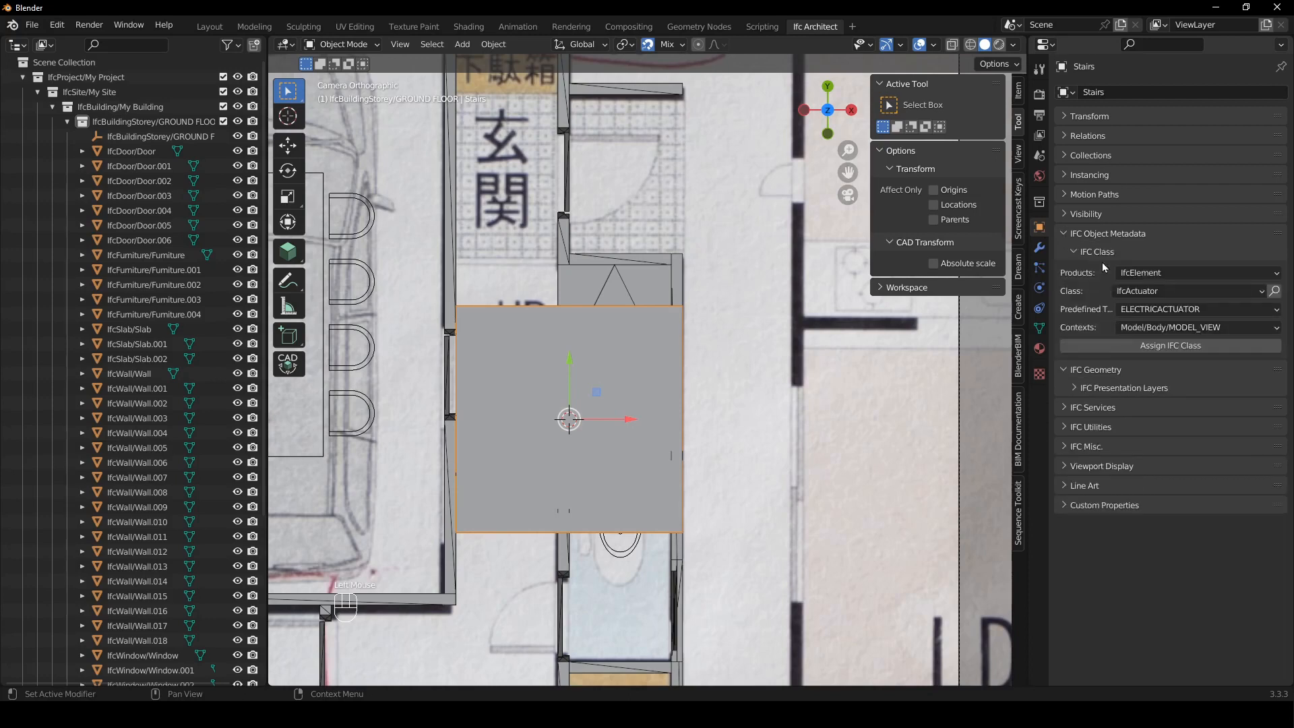
pyautogui.click(1065, 370)
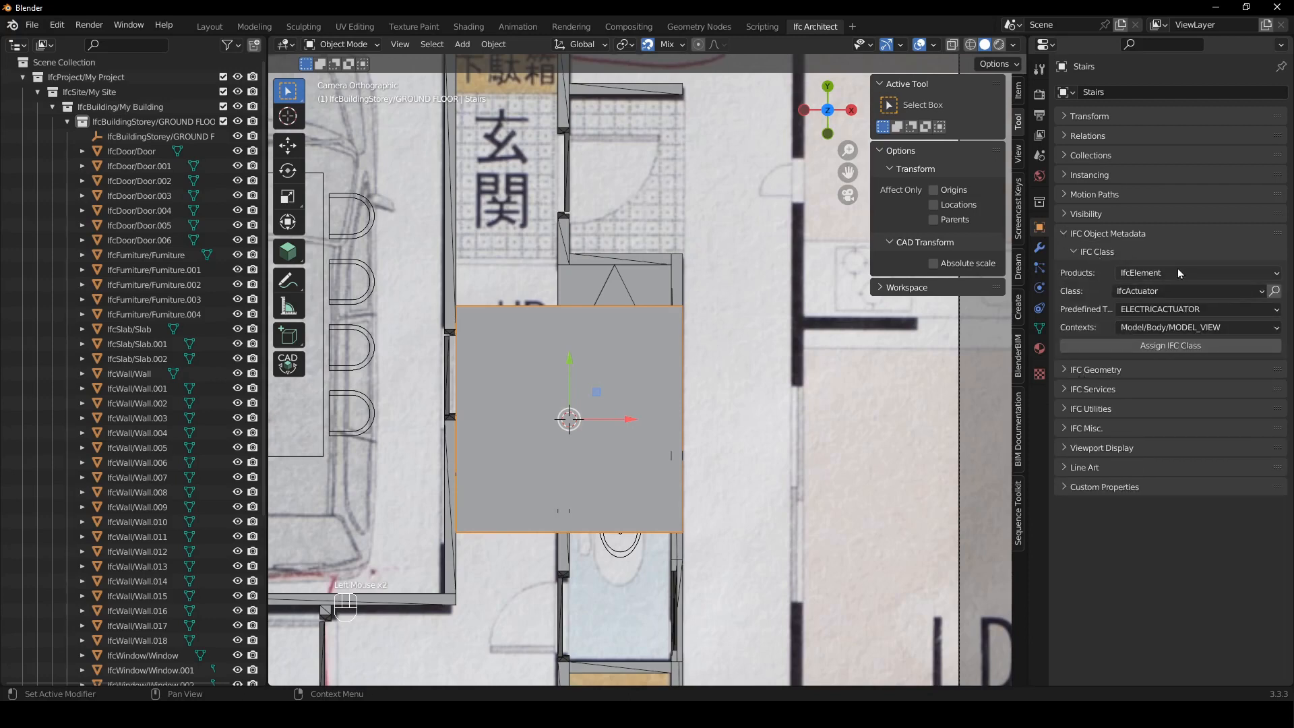
pyautogui.click(1188, 292)
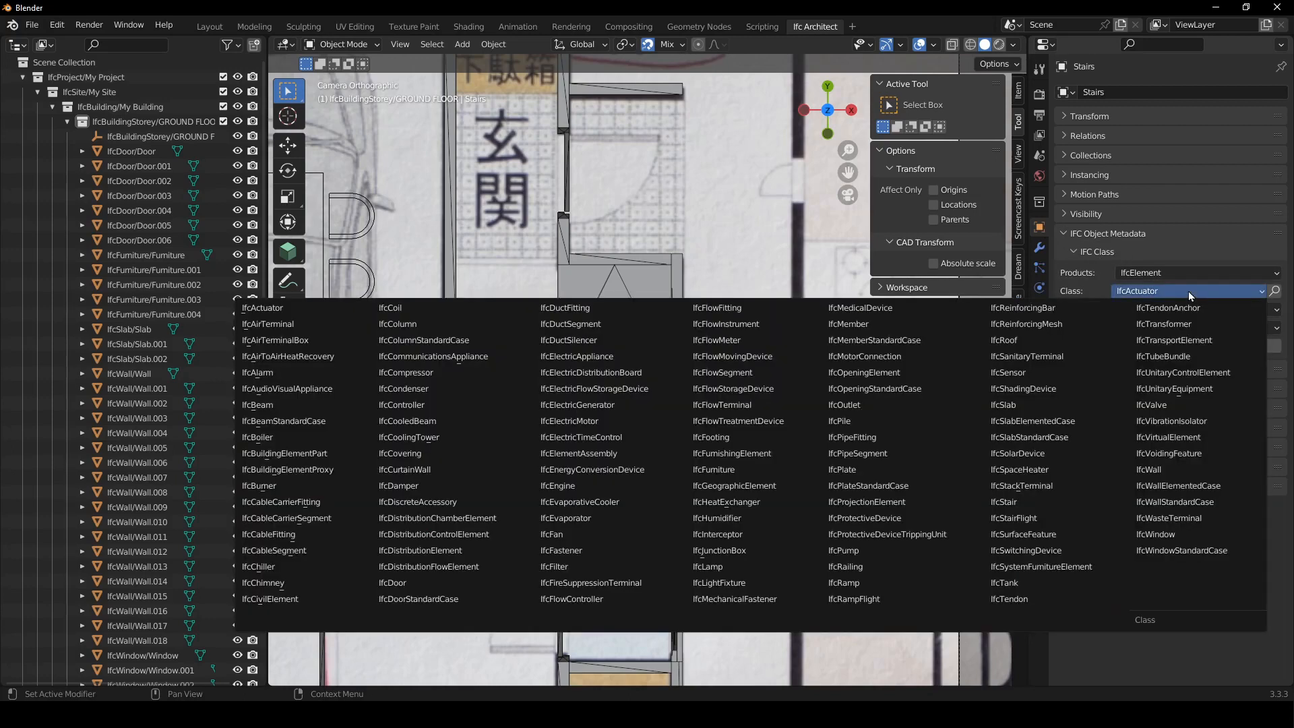
pyautogui.click(1046, 516)
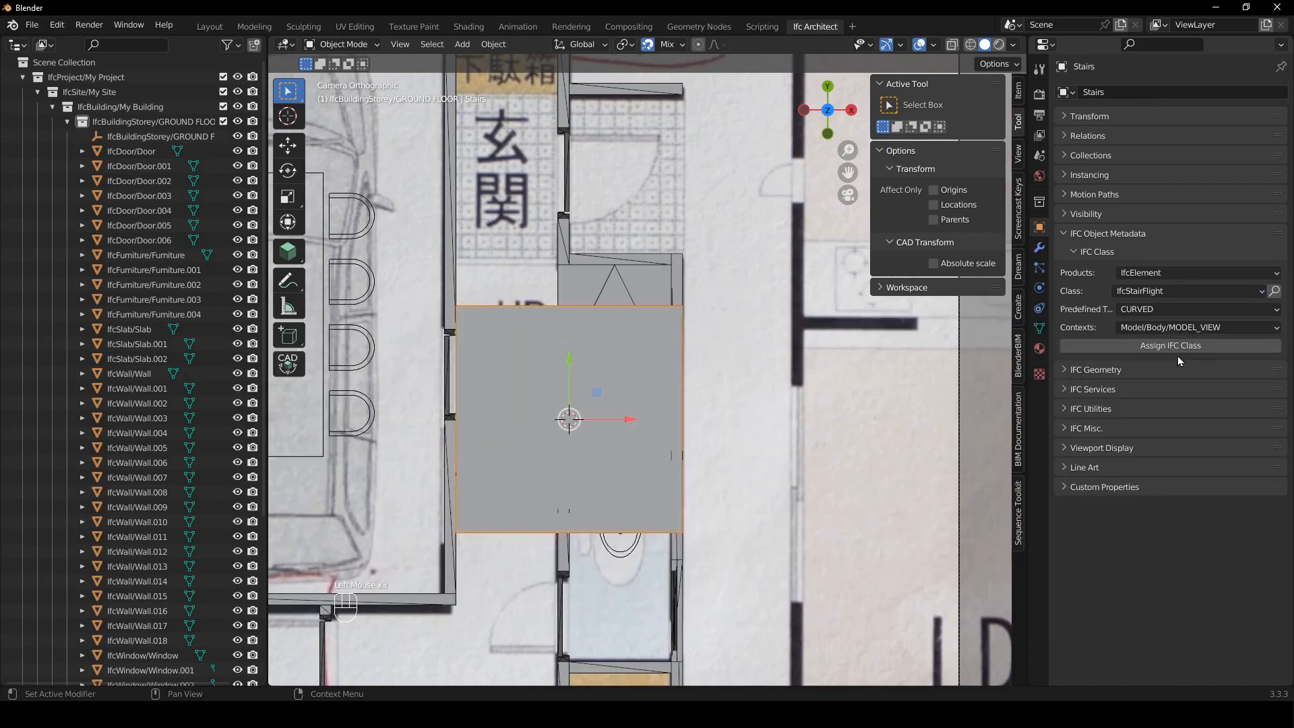
pyautogui.click(1167, 309)
pyautogui.click(1173, 402)
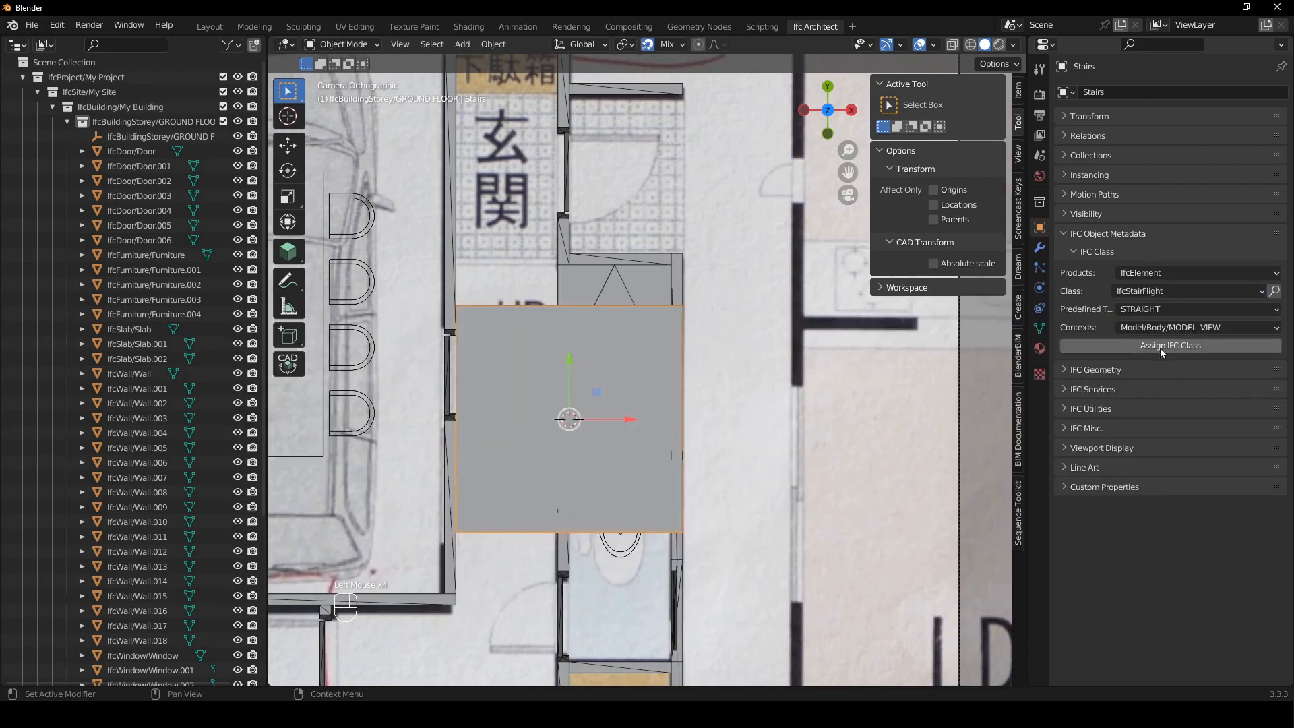
pyautogui.click(1162, 349)
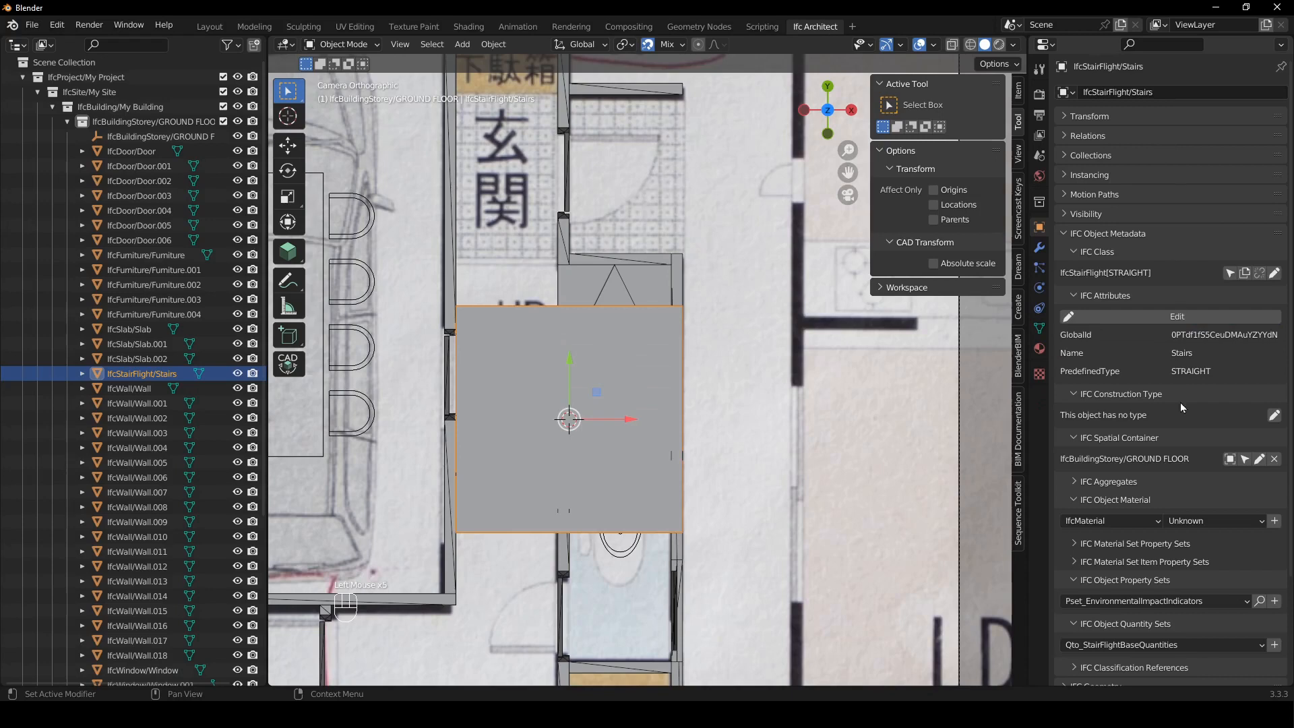
# - Add a parametric IFC Stair to the Stairs object
pyautogui.scroll(-2, 1179, 402)
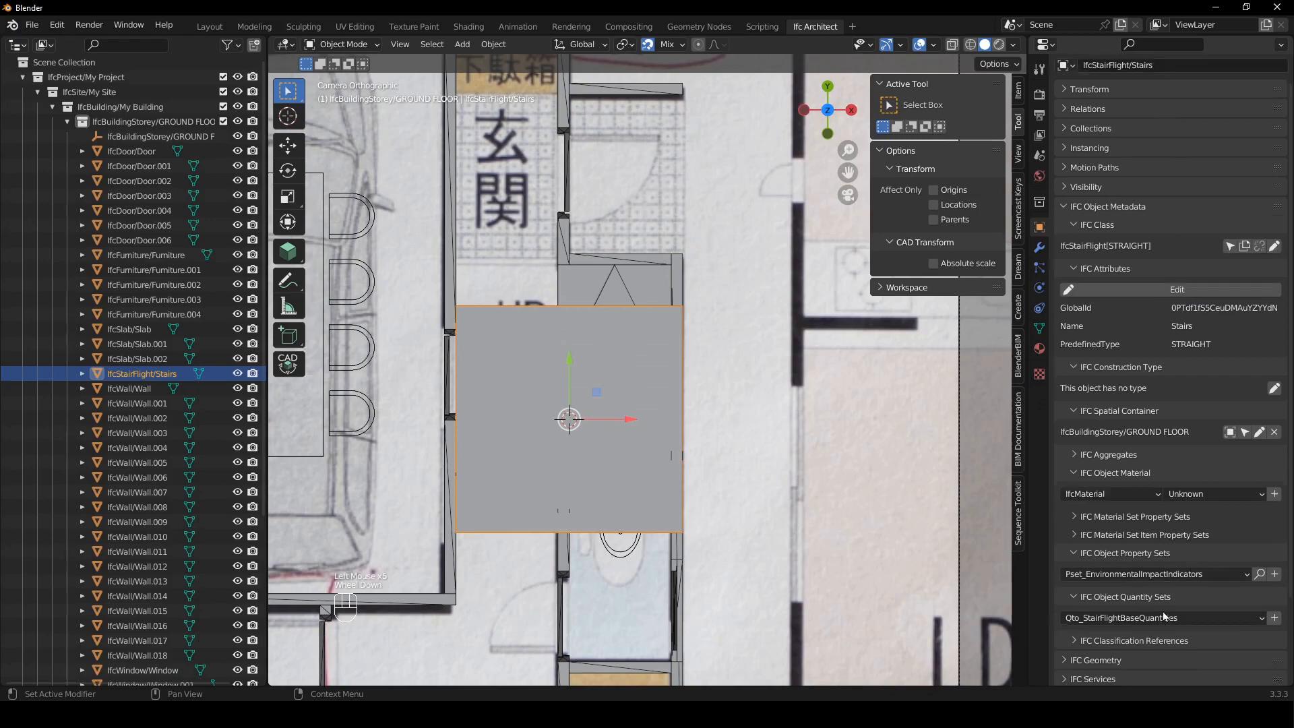
pyautogui.click(1039, 249)
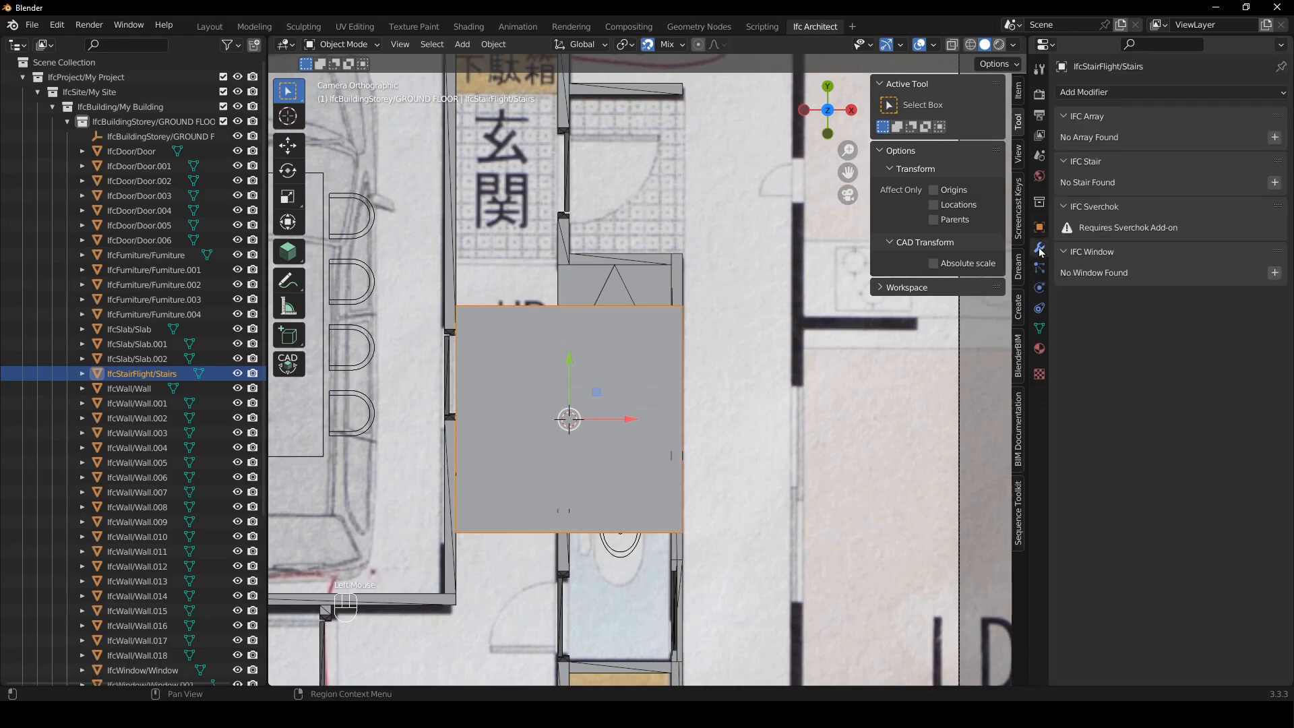
pyautogui.click(1274, 182)
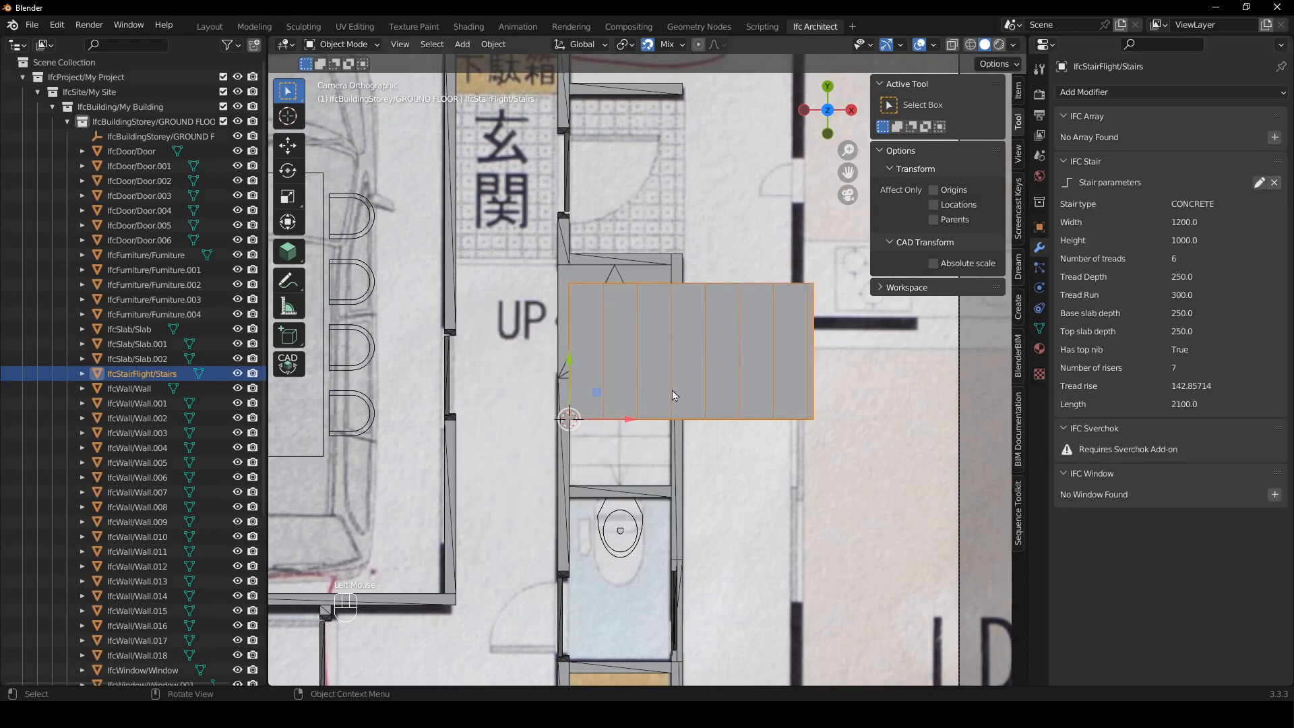
# - Rotate the stair flight -90° about Z and move it along Y up to the lower edge of the turn slabs
pyautogui.press('r')
pyautogui.press('z')
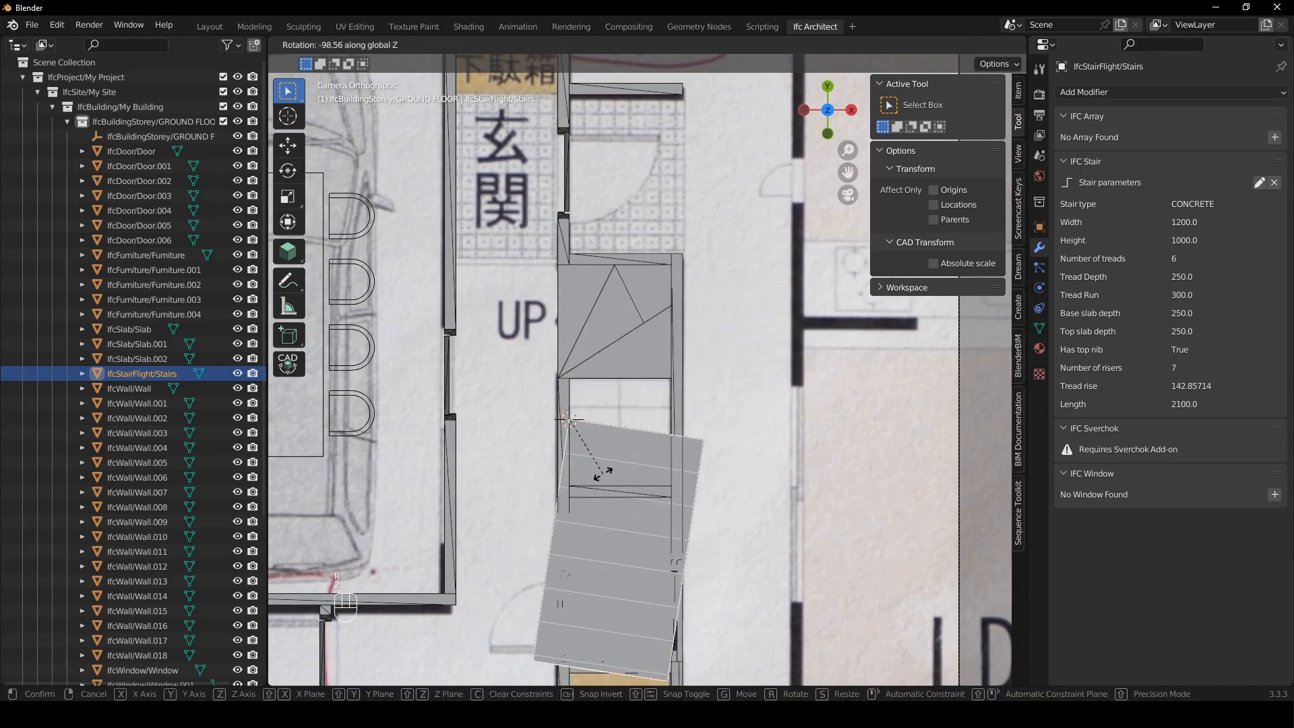
pyautogui.write('-90')
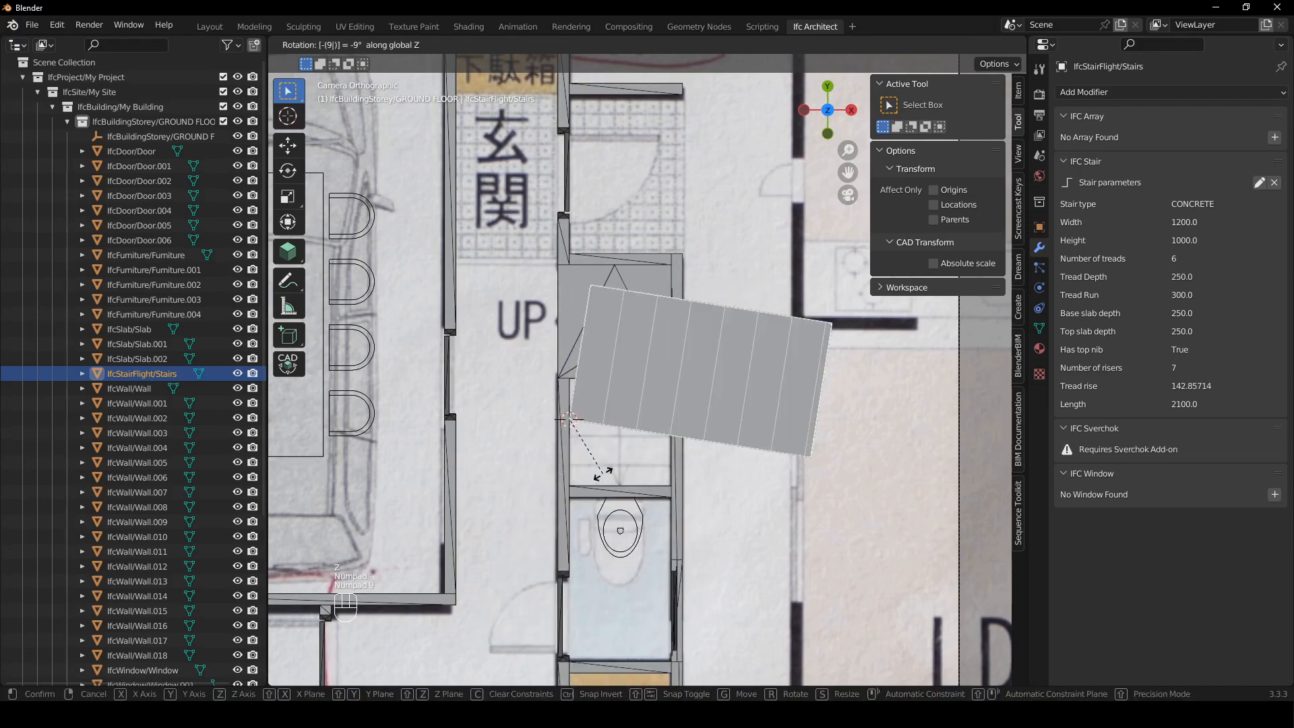
pyautogui.press('Return')
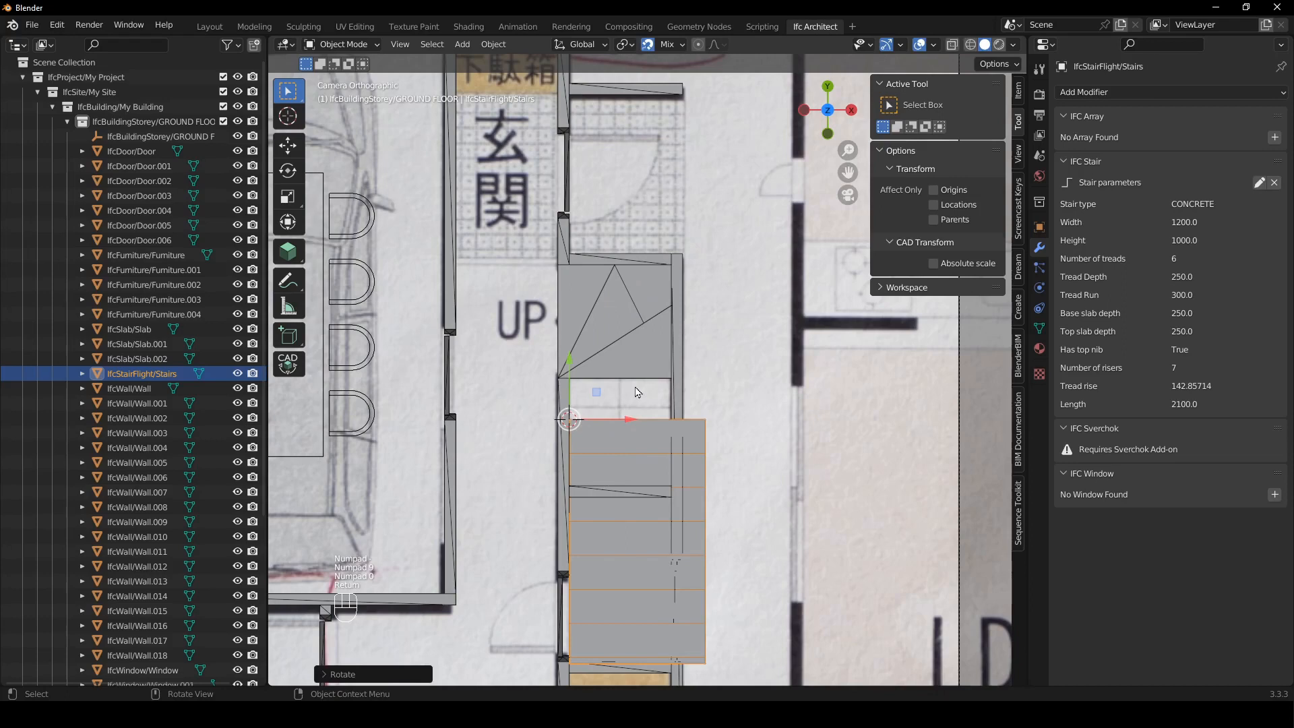
pyautogui.press('g')
pyautogui.press('y')
pyautogui.click(637, 351)
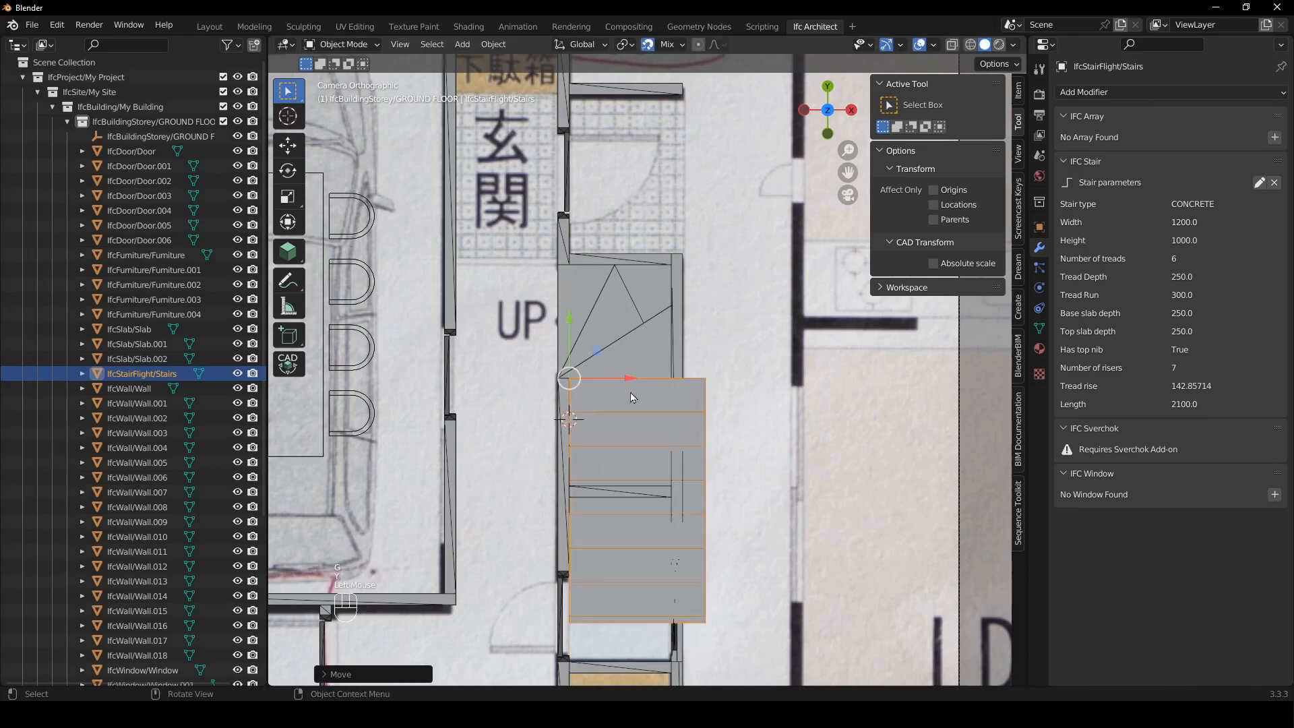
# - Hide the outer wall and window in front of the stairs in a perspective view, and select the stair flight
pyautogui.scroll(-3, 637, 416)
pyautogui.scroll(3, 656, 420)
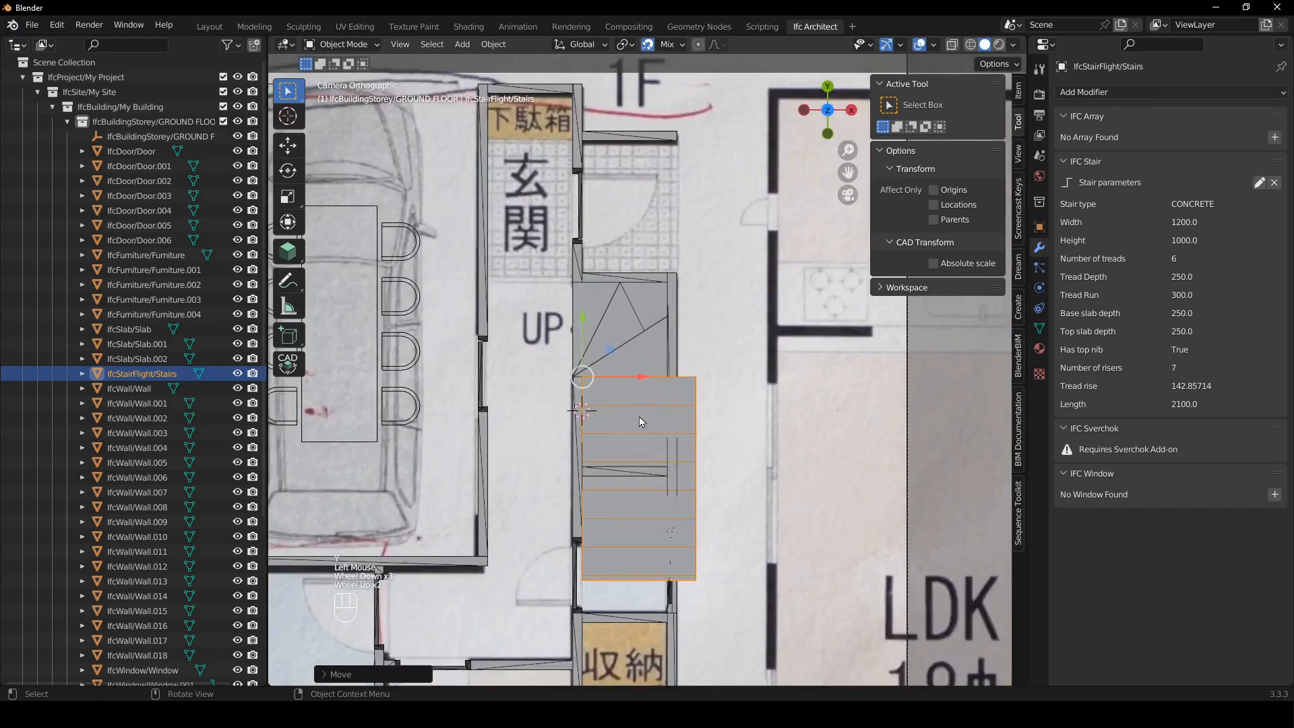
pyautogui.moveTo(696, 466); pyautogui.dragTo(624, 415, button='middle')
pyautogui.scroll(-6, 572, 390)
pyautogui.scroll(3, 616, 398)
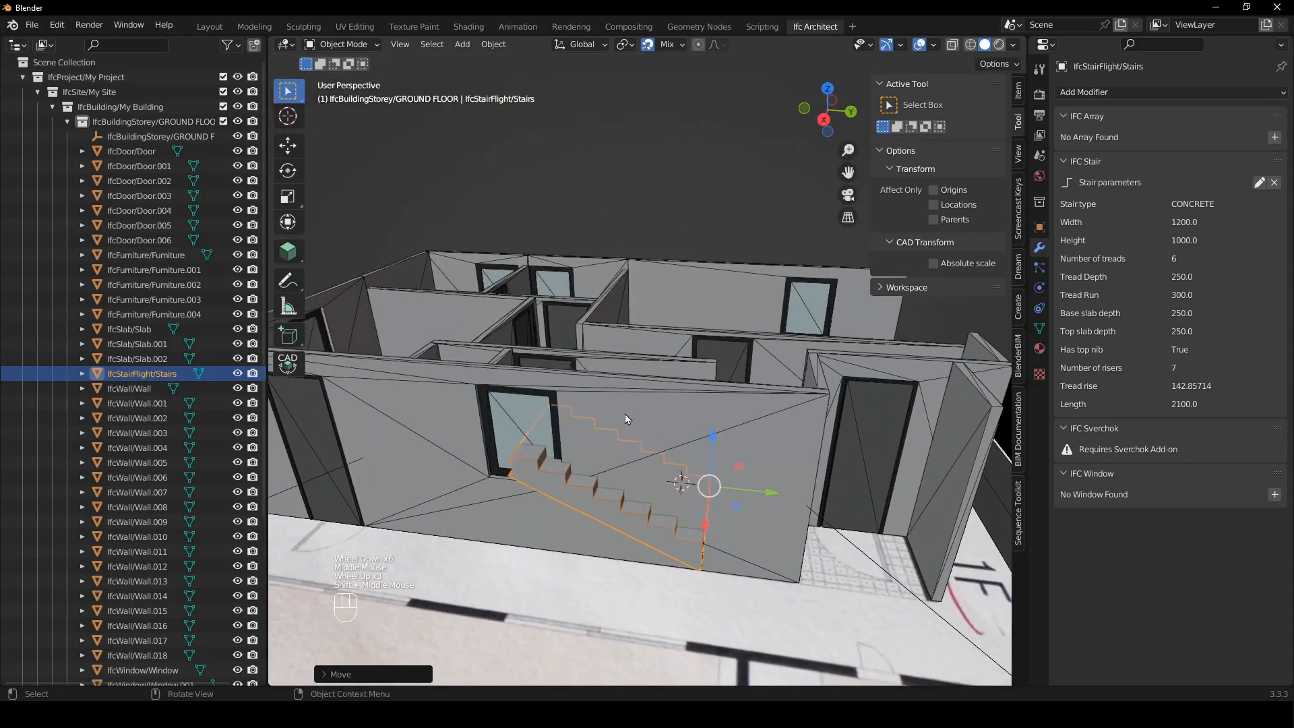
pyautogui.click(624, 414)
pyautogui.keyDown('shift'); pyautogui.click(543, 398); pyautogui.keyUp('shift')
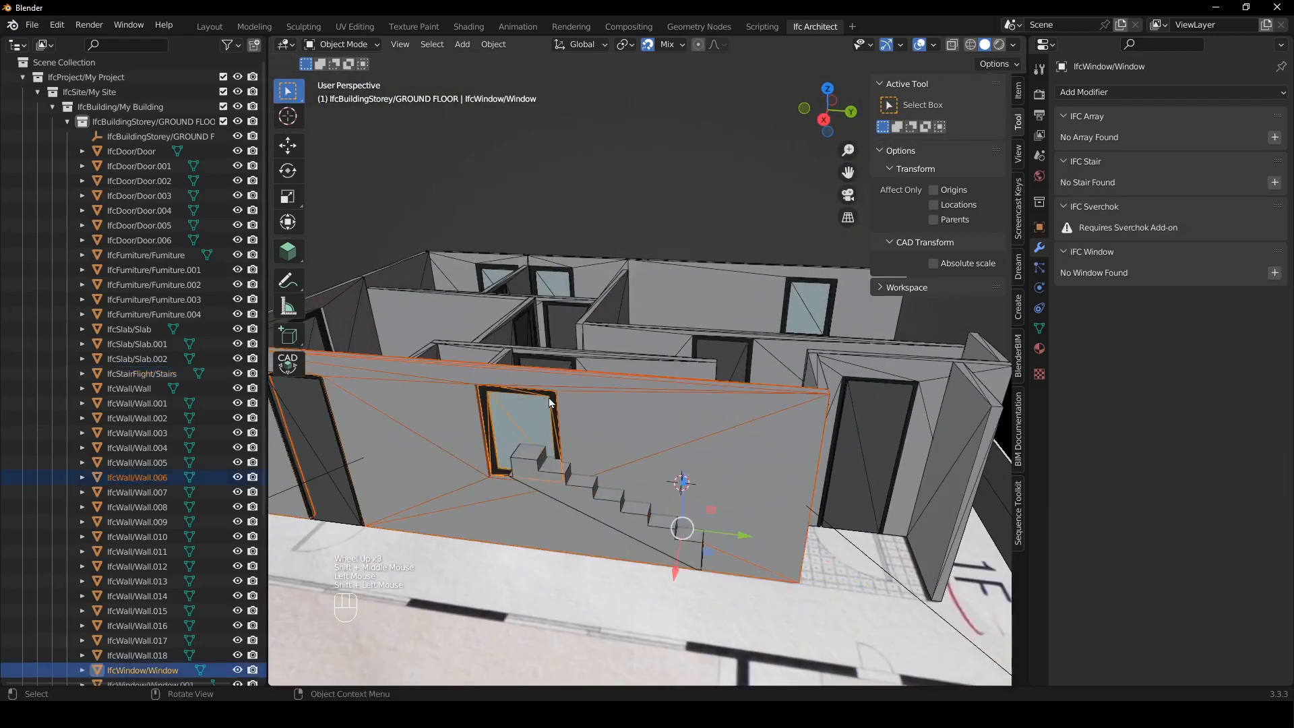
pyautogui.press('h')
pyautogui.moveTo(551, 402); pyautogui.dragTo(617, 480, button='middle')
pyautogui.scroll(1, 610, 476)
pyautogui.click(616, 463)
pyautogui.moveTo(616, 480)
pyautogui.mouseDown(button='middle')
pyautogui.moveTo(626, 489)
pyautogui.moveTo(622, 463)
pyautogui.moveTo(641, 456)
pyautogui.mouseUp(button='middle')
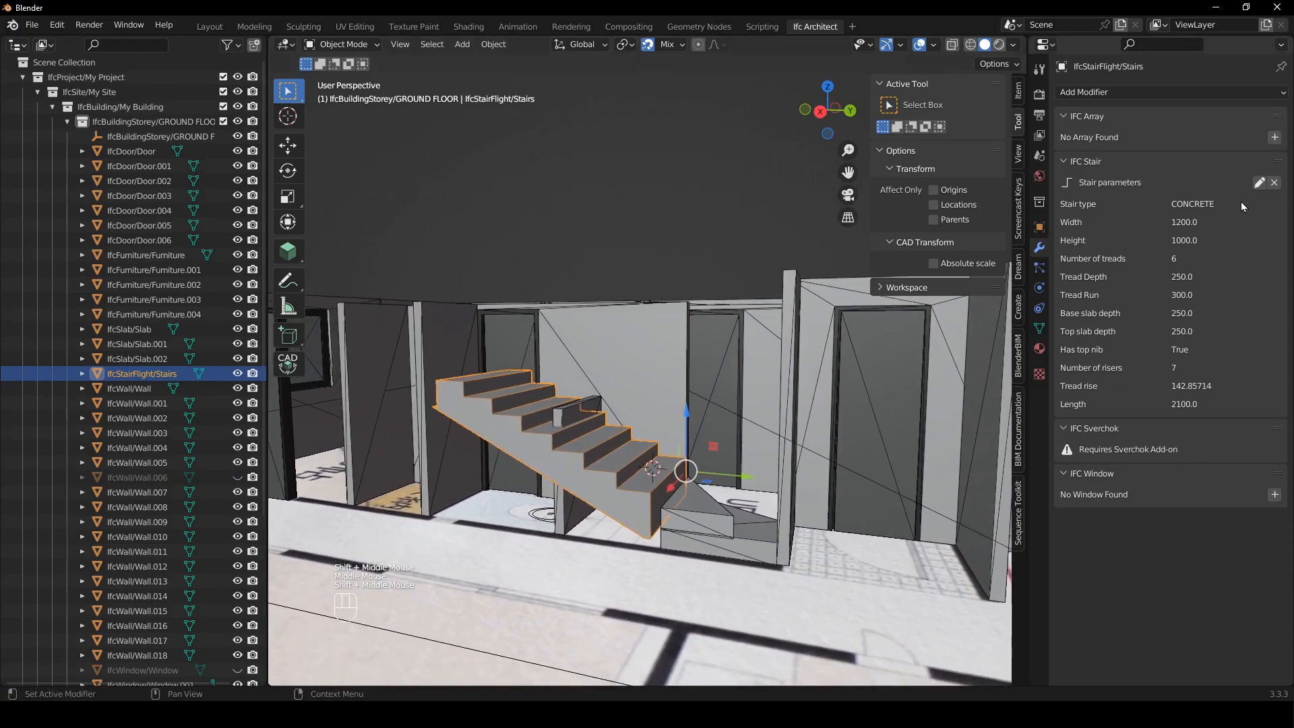
# - Edit the stair flight's parameters and set its width to 900 and its height to 1110
pyautogui.click(1258, 183)
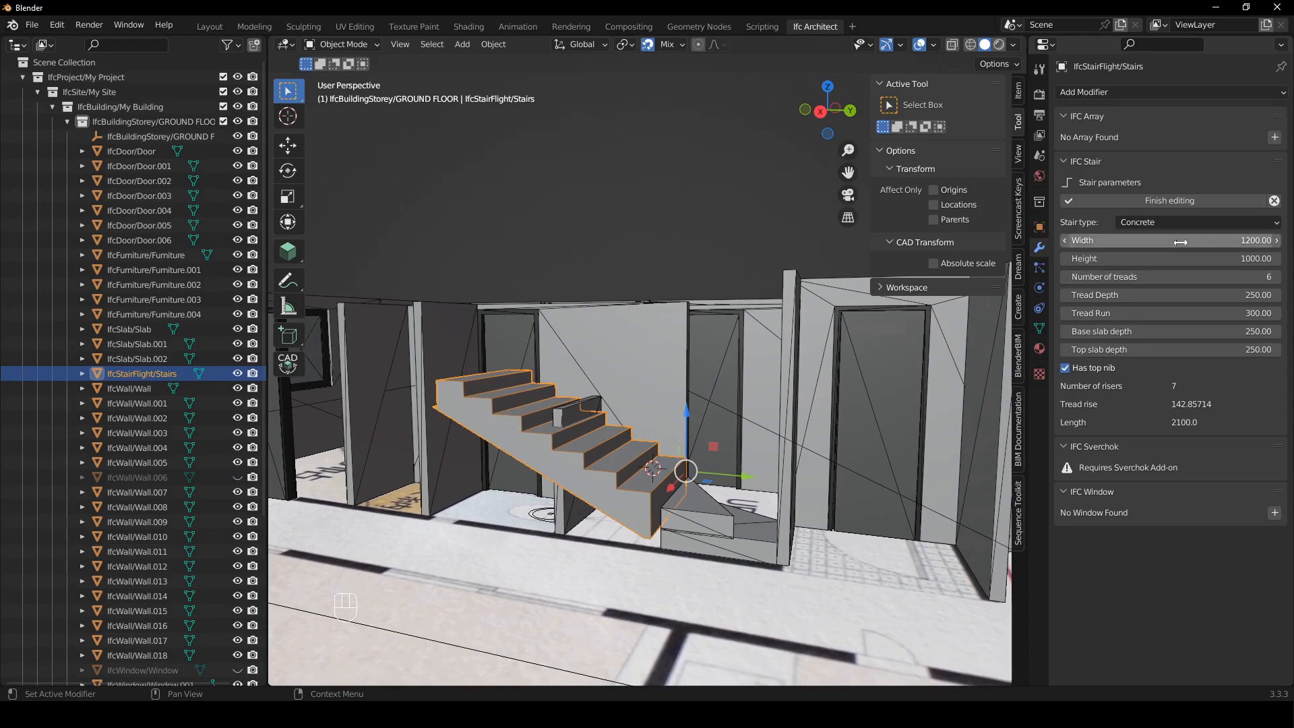
pyautogui.click(1180, 242)
pyautogui.write('900')
pyautogui.click(1250, 258)
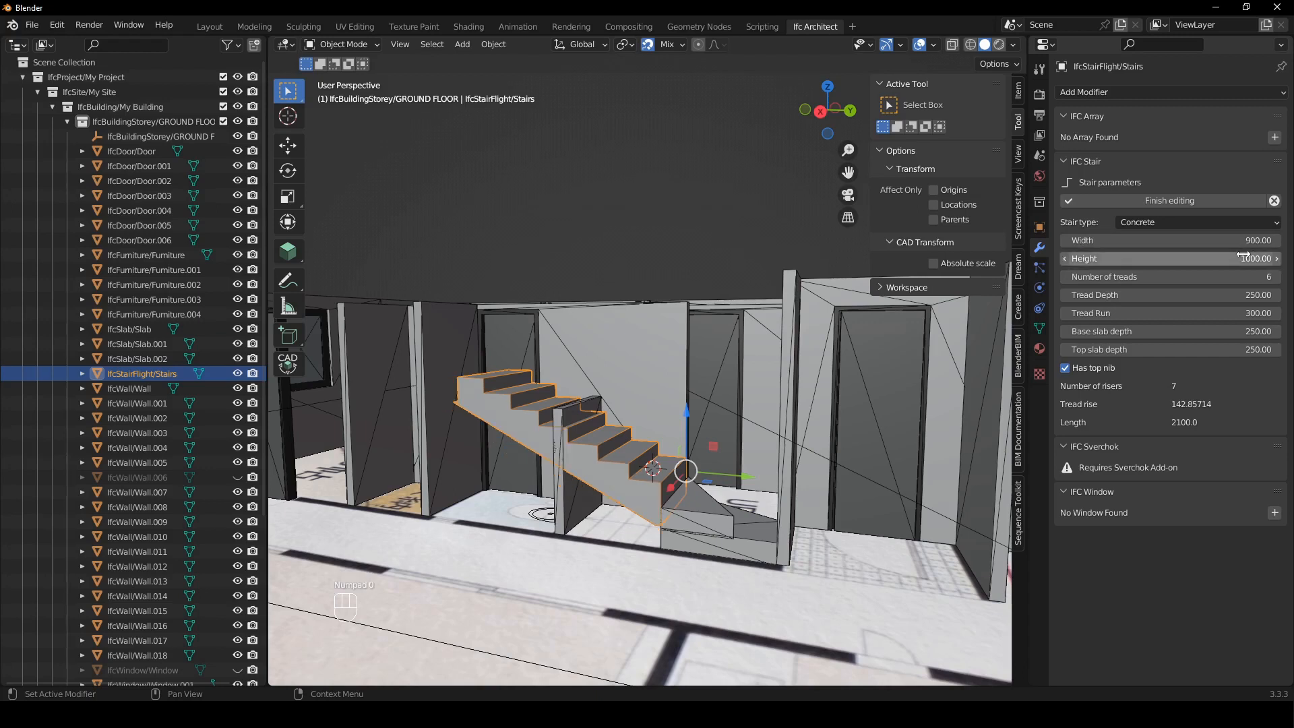
pyautogui.click(1216, 263)
pyautogui.write('1110')
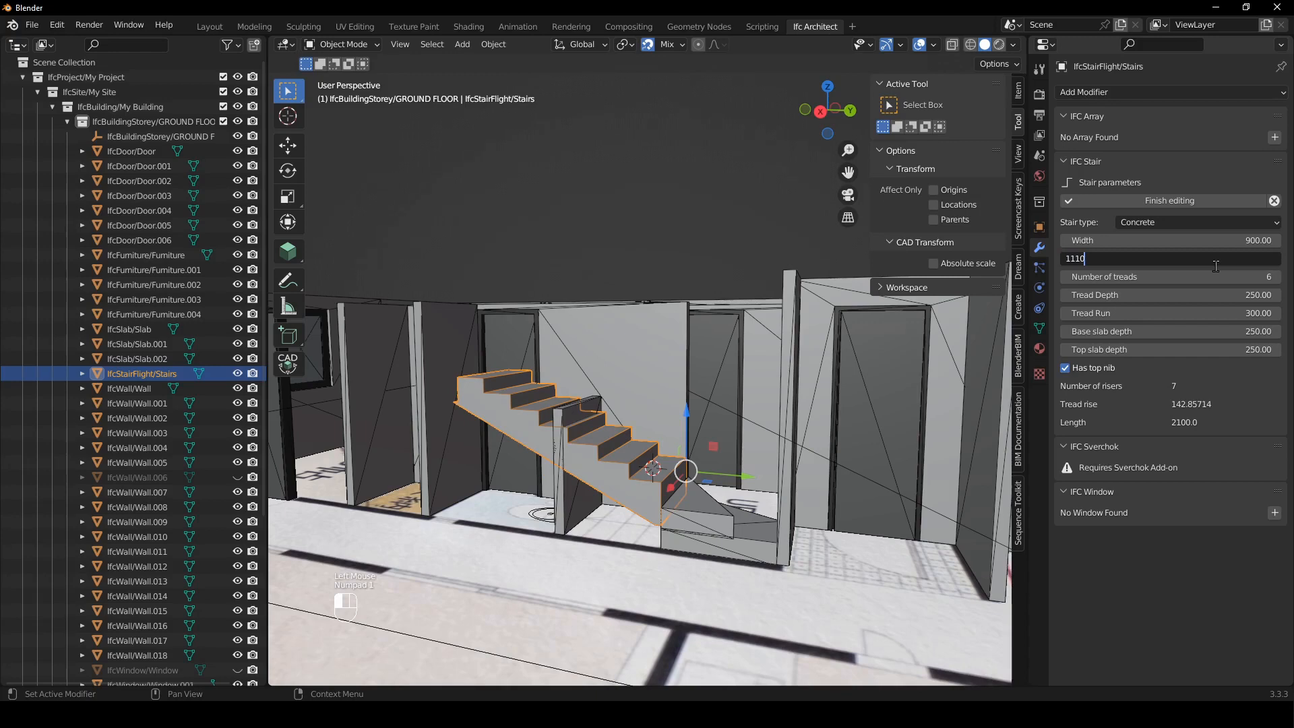
pyautogui.press('Return')
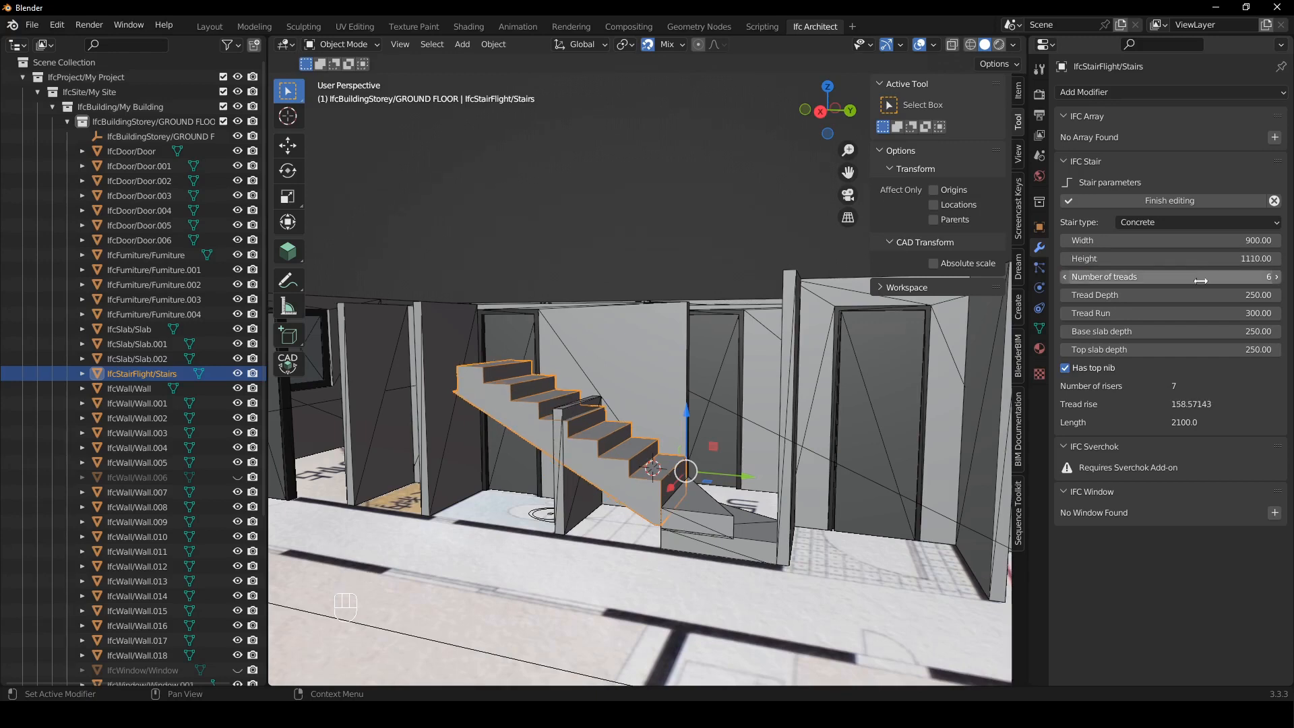
# - Set the stair flight's number of treads to 5, tread depth to 150 and tread run to 250
pyautogui.click(1202, 278)
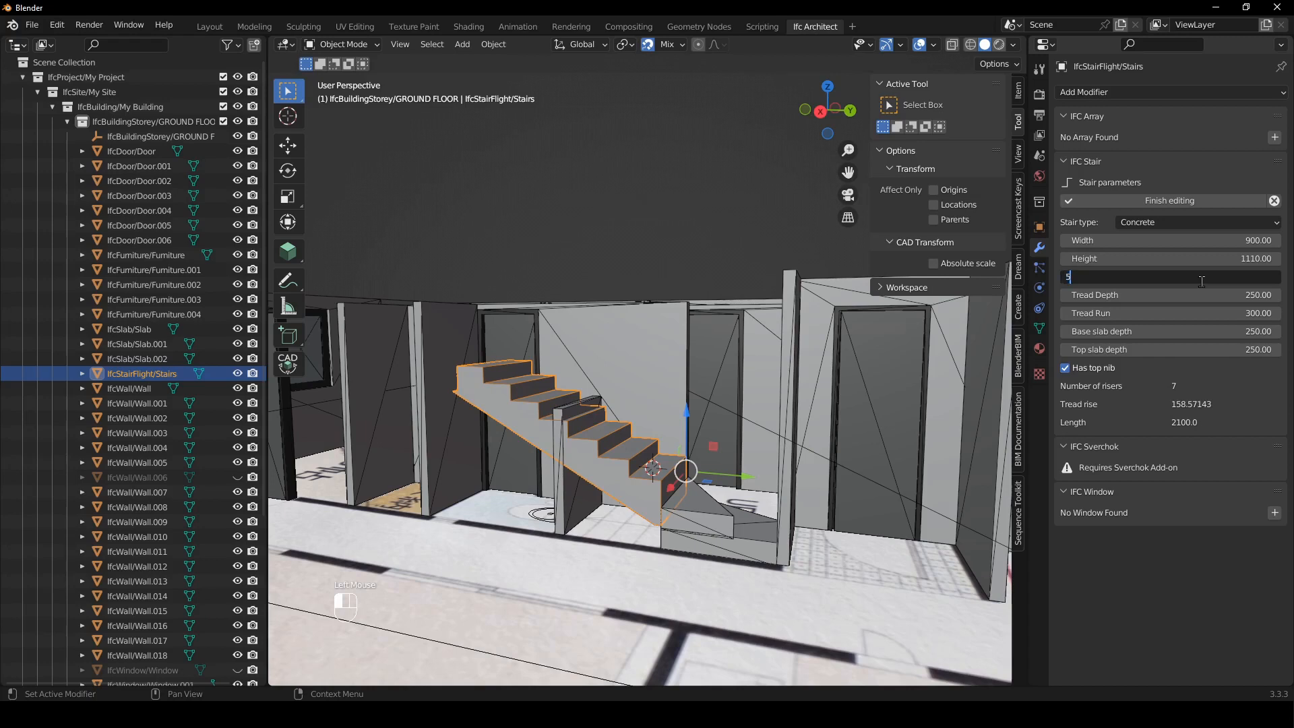
pyautogui.write('5')
pyautogui.press('Return')
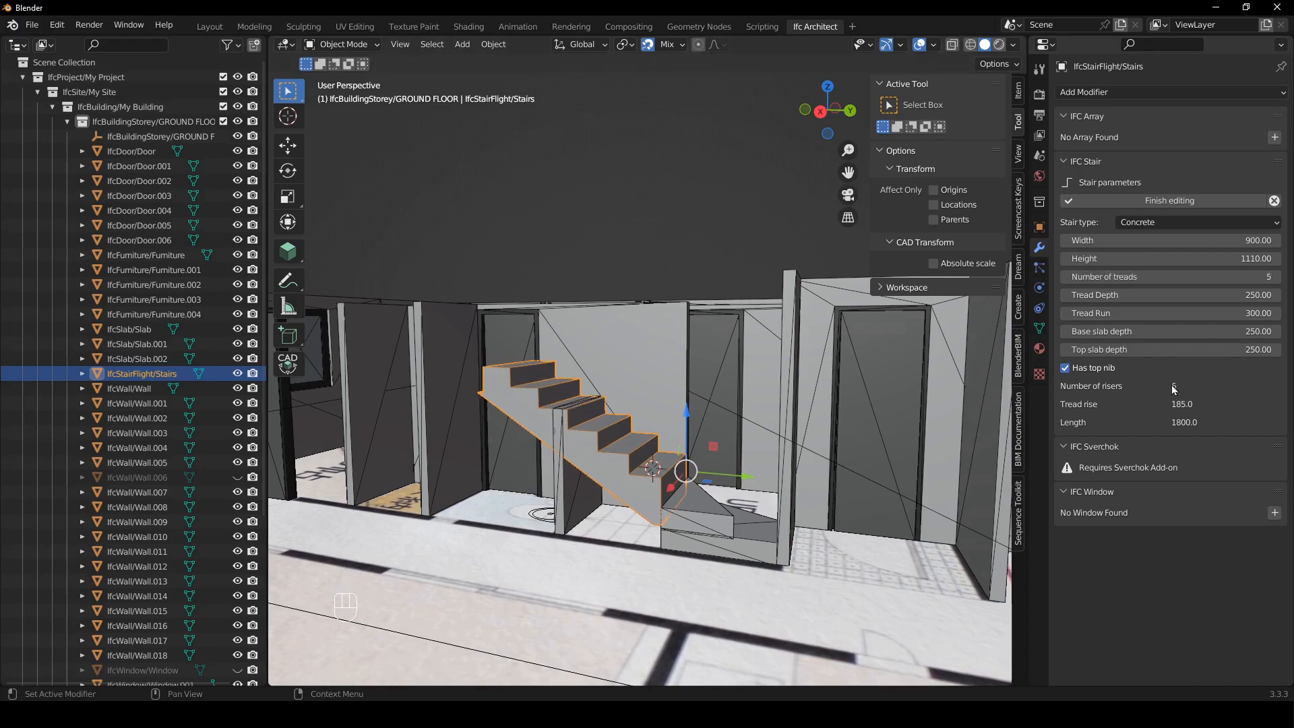
pyautogui.click(1202, 296)
pyautogui.write('1')
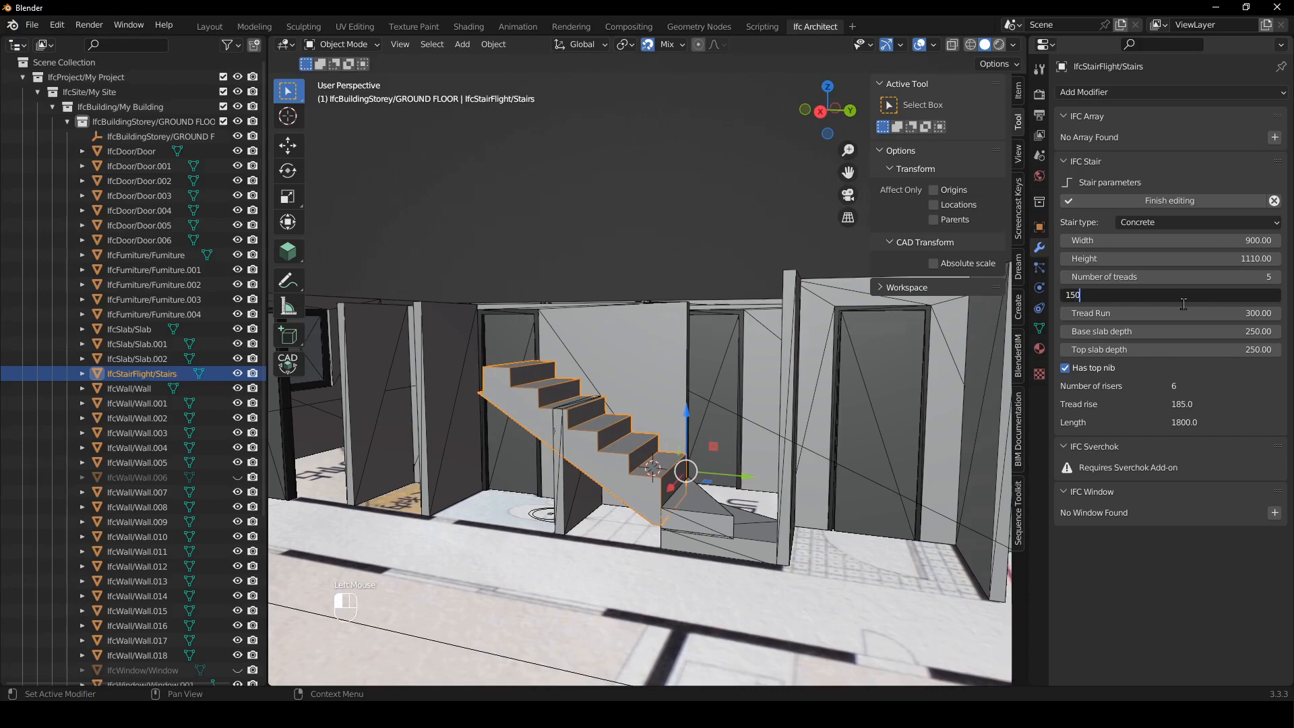
pyautogui.write('50')
pyautogui.press('Return')
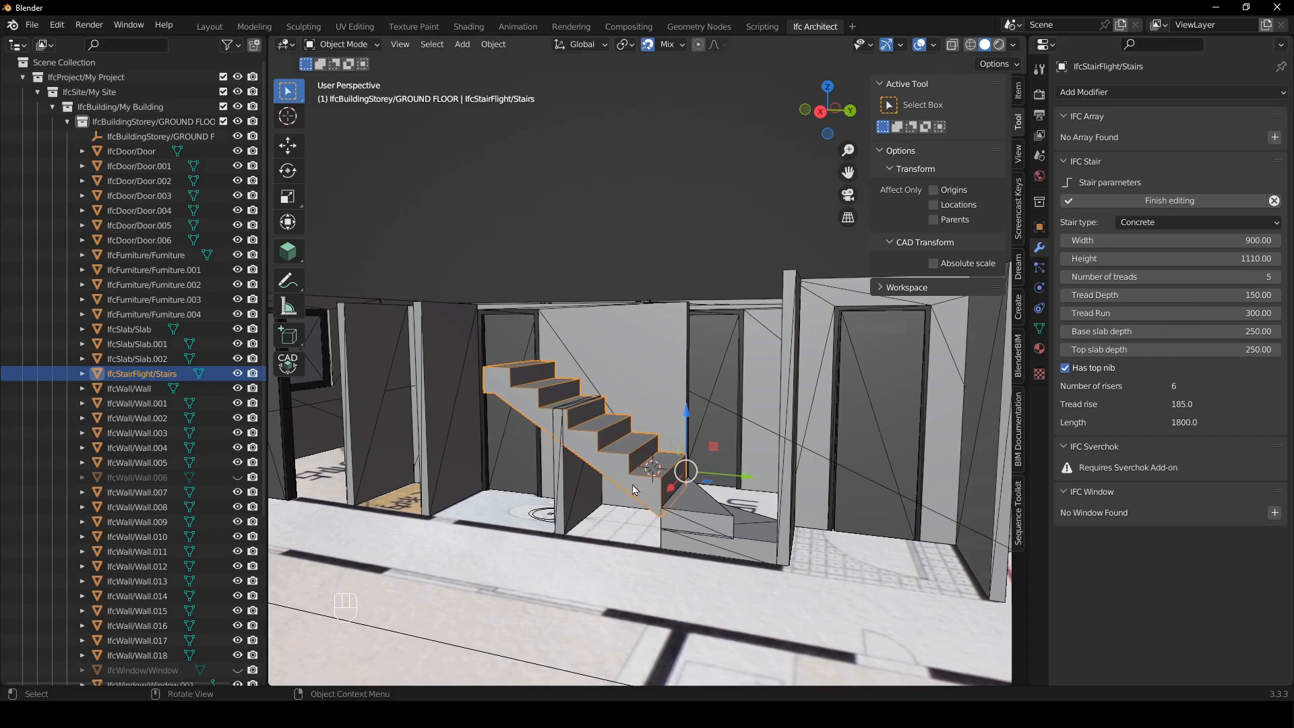
pyautogui.click(1178, 314)
pyautogui.write('250')
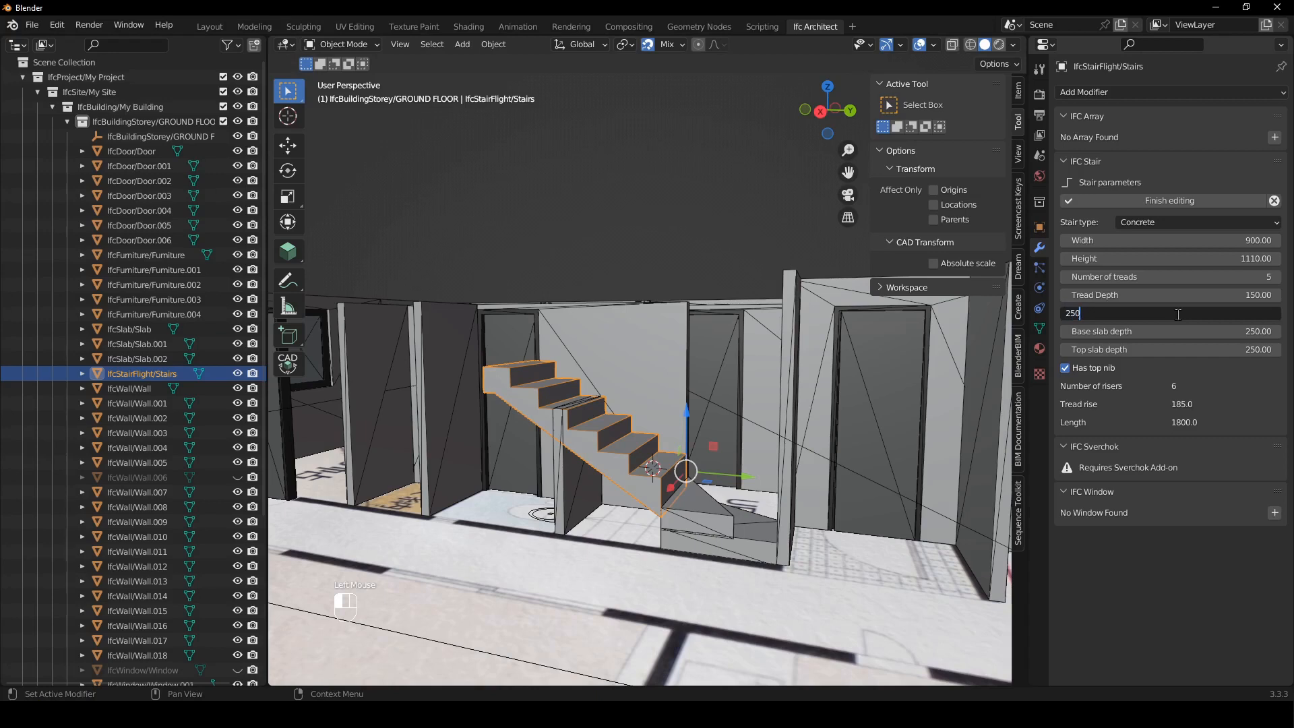
pyautogui.press('Return')
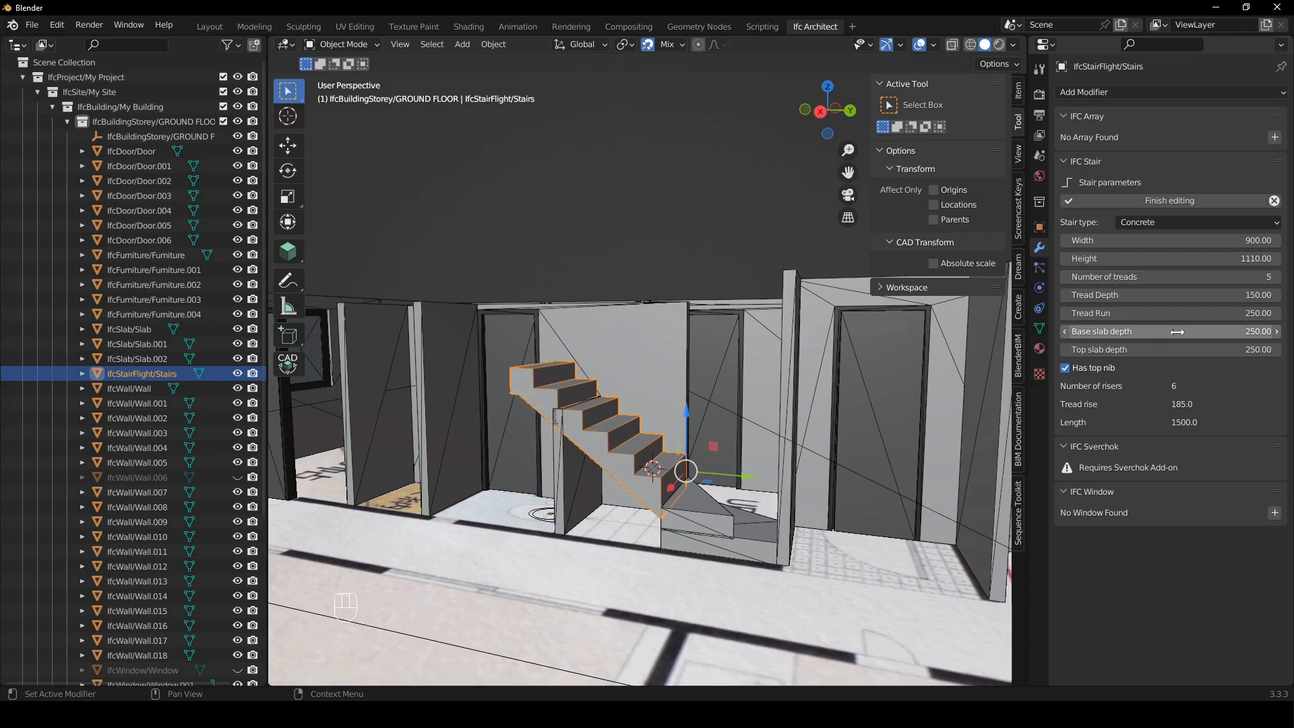
# - Set the stair flight's base slab depth to 350 and top slab depth to 185
pyautogui.click(1177, 332)
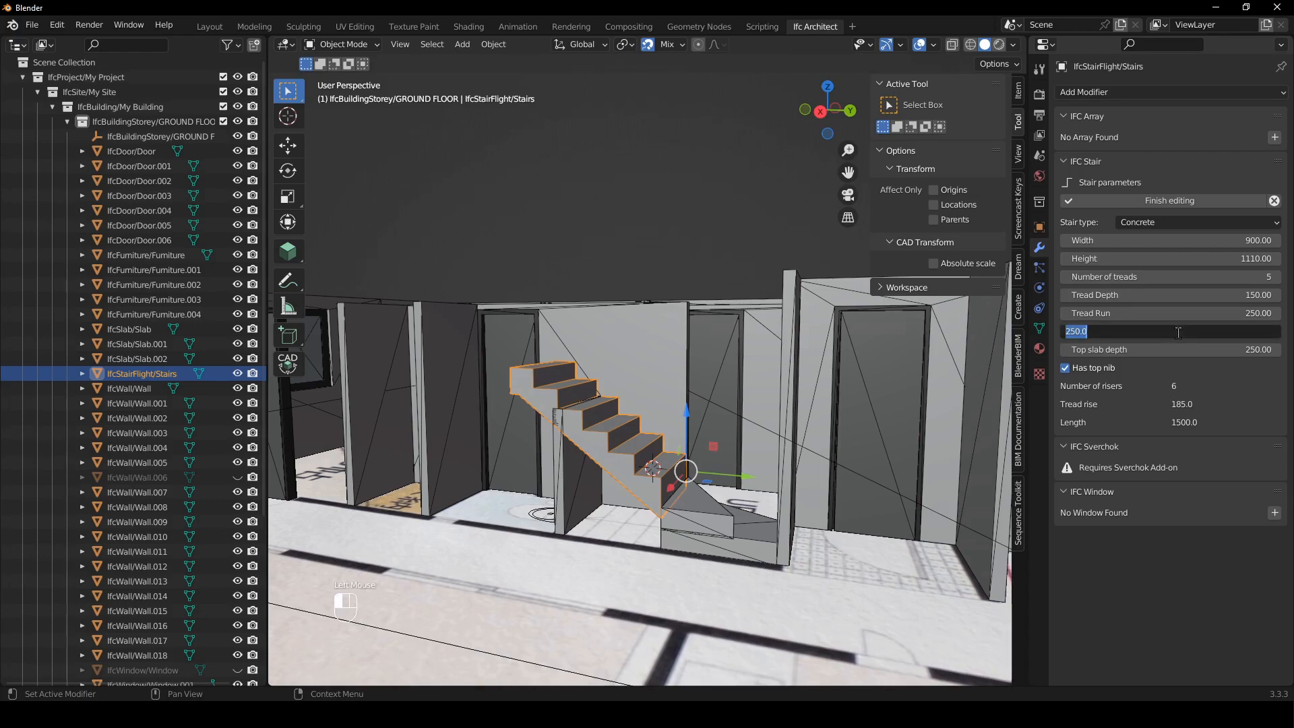
pyautogui.write('350')
pyautogui.press('Return')
pyautogui.click(1180, 350)
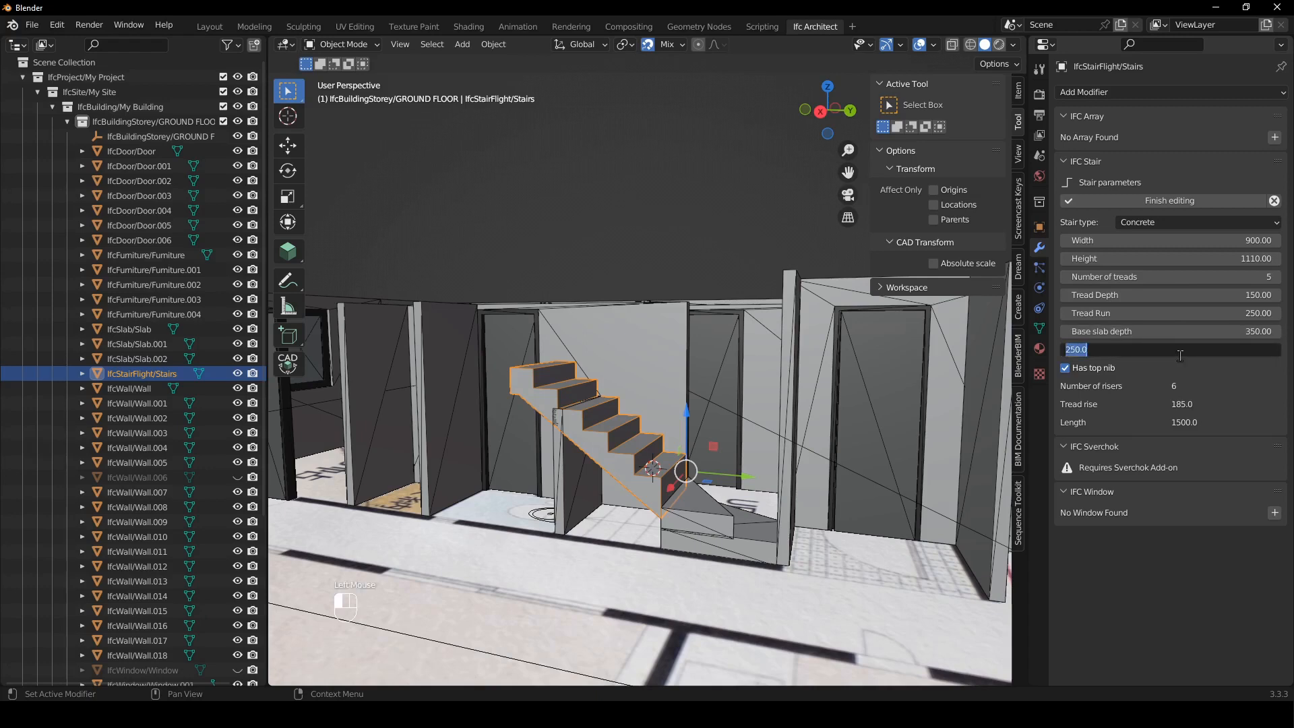
pyautogui.write('18')
pyautogui.press('Return')
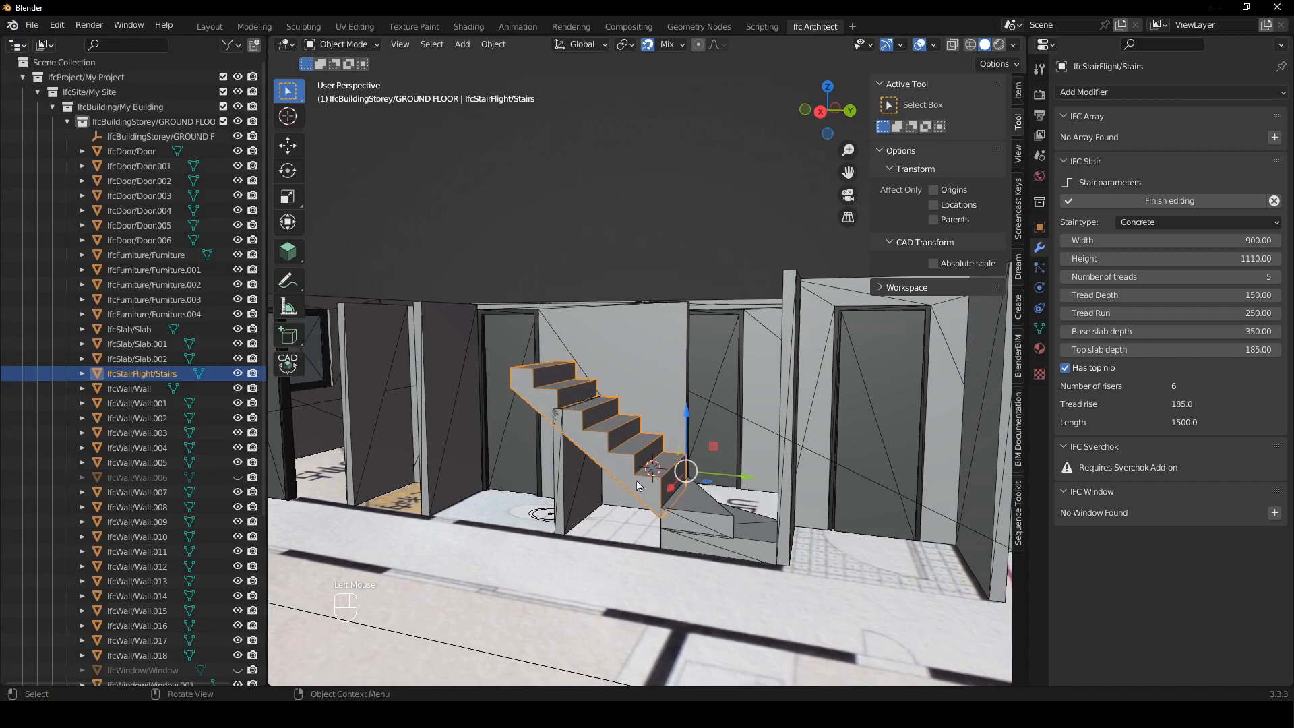
# - Move the stair flight down along Z to meet the turn slabs
pyautogui.click(735, 516)
pyautogui.press('g')
pyautogui.press('z')
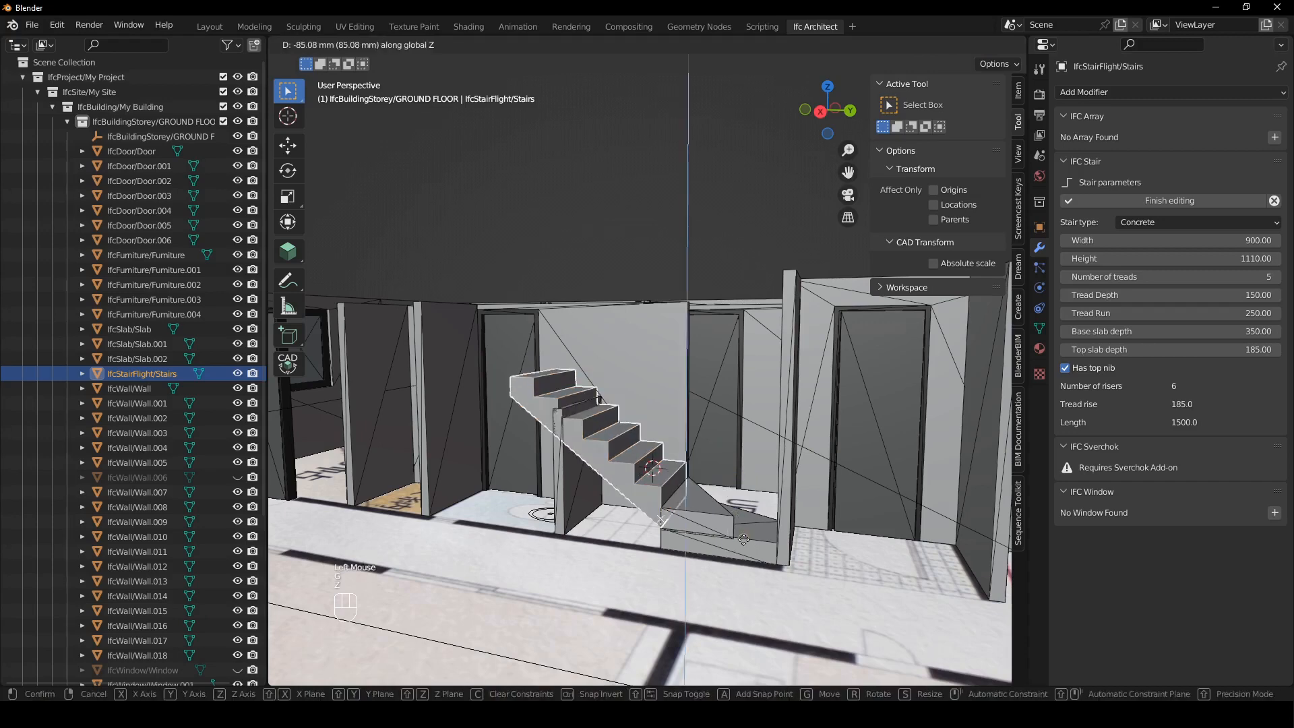
pyautogui.click(765, 545)
# - Select the three turn slabs together with the stair flight and raise them 185 mm along Z
pyautogui.moveTo(741, 531); pyautogui.dragTo(728, 465, button='middle')
pyautogui.scroll(3, 719, 586)
pyautogui.click(746, 563)
pyautogui.keyDown('shift'); pyautogui.click(716, 576); pyautogui.keyUp('shift')
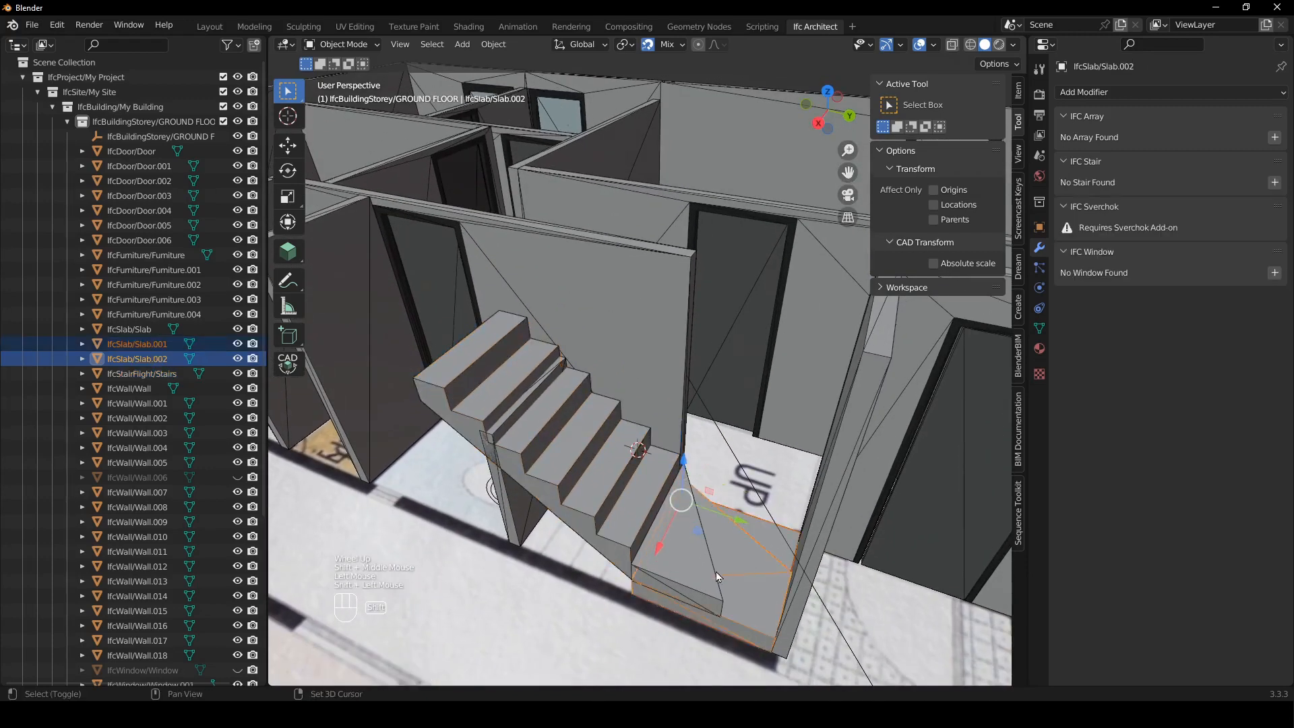
pyautogui.keyDown('shift'); pyautogui.click(686, 570); pyautogui.keyUp('shift')
pyautogui.keyDown('shift'); pyautogui.click(614, 518); pyautogui.keyUp('shift')
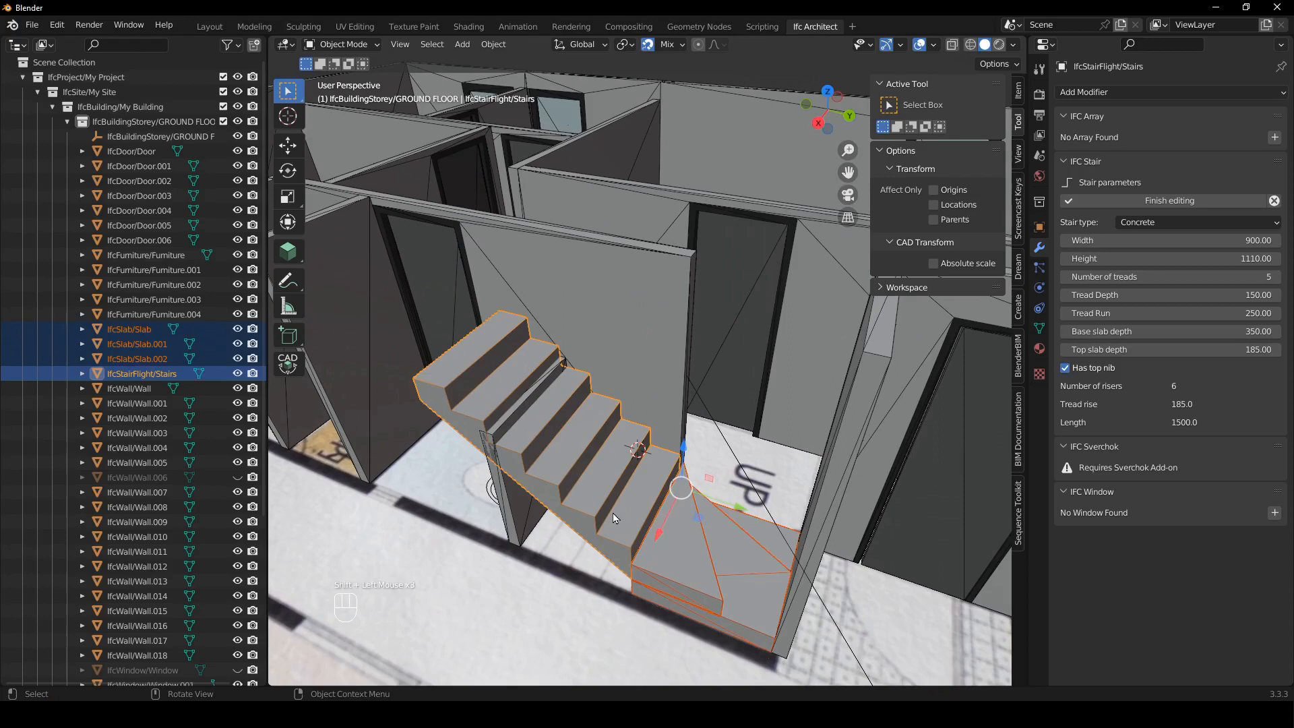
pyautogui.press('g')
pyautogui.press('z')
pyautogui.press('KP_1')
pyautogui.press('KP_8')
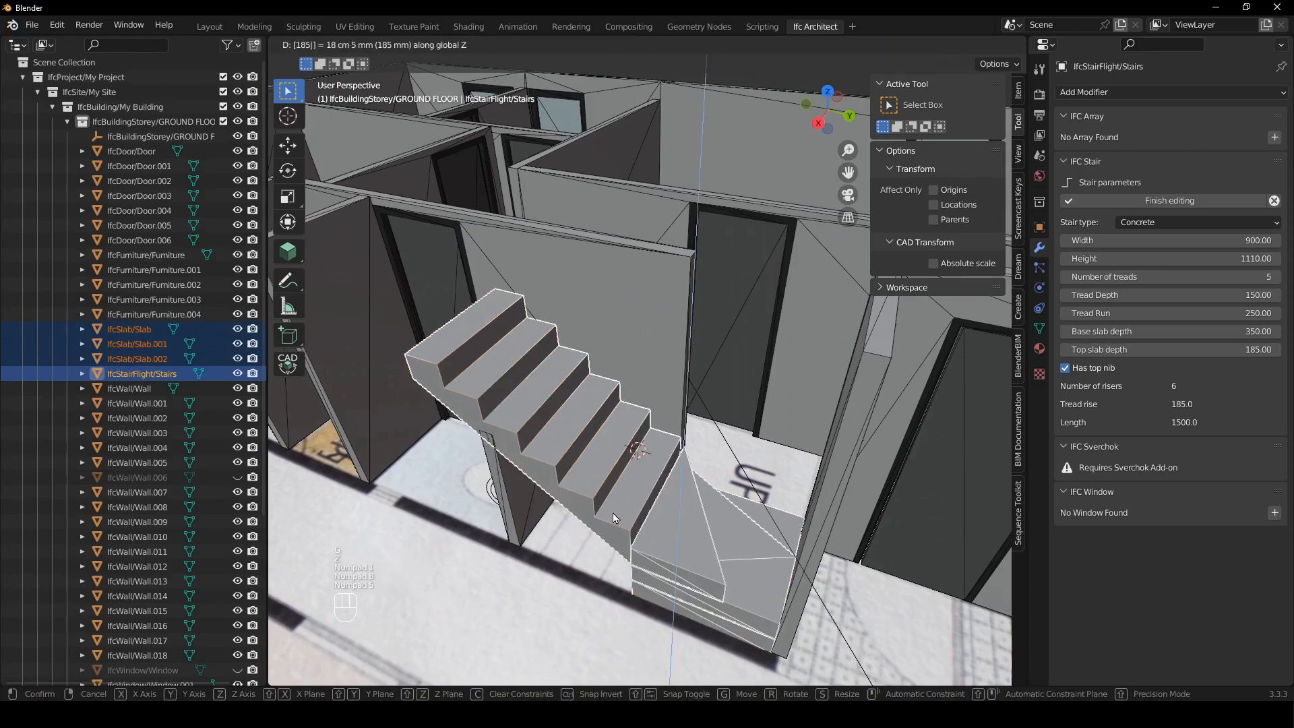
pyautogui.press('Return')
# - Duplicate the three turn slabs and raise the copies about 1850 mm along Z
pyautogui.moveTo(791, 561); pyautogui.dragTo(610, 395, button='middle')
pyautogui.click(615, 354)
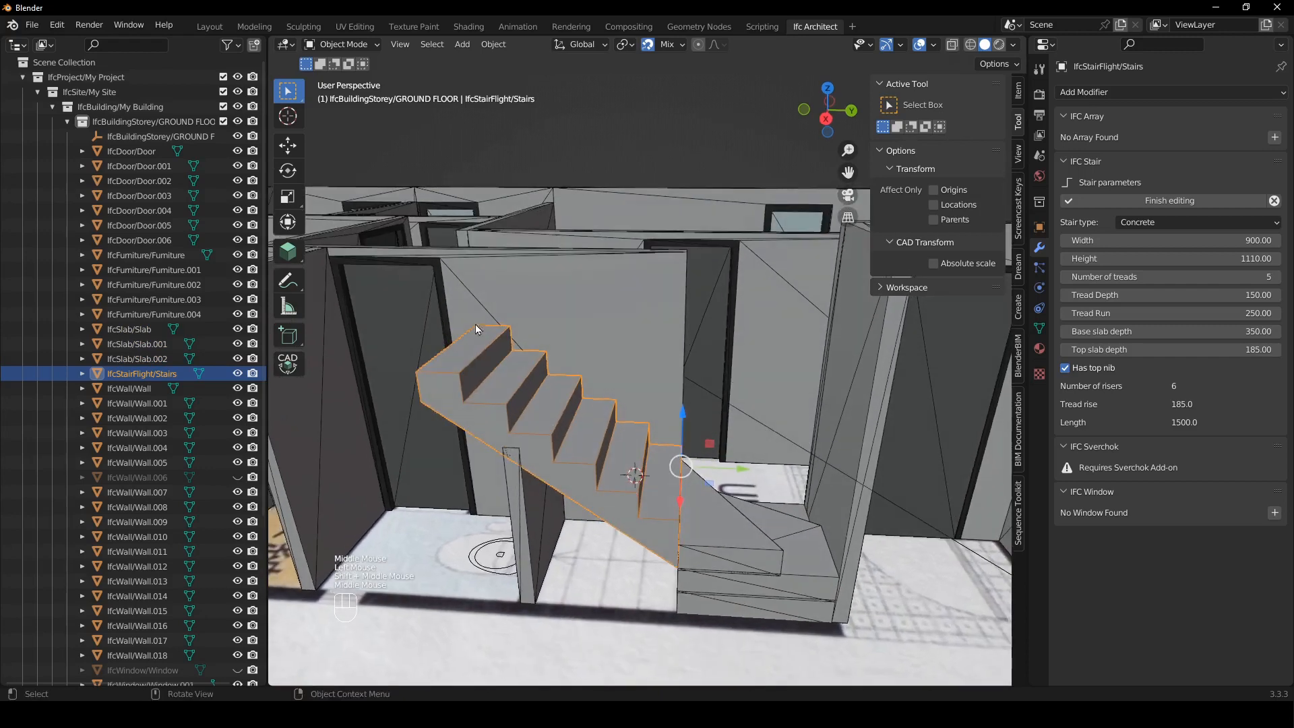
pyautogui.moveTo(572, 349); pyautogui.dragTo(593, 426, button='middle')
pyautogui.moveTo(782, 560); pyautogui.dragTo(771, 582, button='middle')
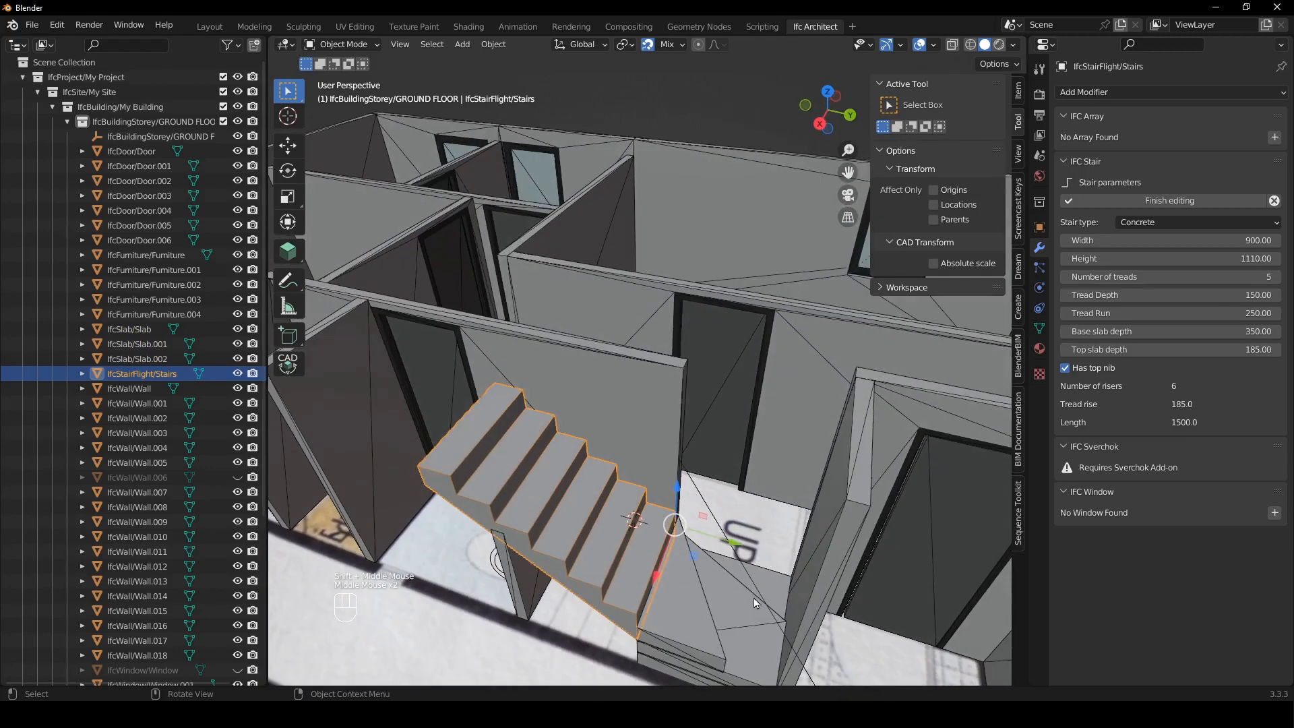
pyautogui.click(771, 582)
pyautogui.keyDown('shift'); pyautogui.click(738, 607); pyautogui.keyUp('shift')
pyautogui.keyDown('shift'); pyautogui.click(682, 638); pyautogui.keyUp('shift')
pyautogui.moveTo(609, 552); pyautogui.dragTo(637, 403, button='middle')
pyautogui.scroll(-2, 600, 488)
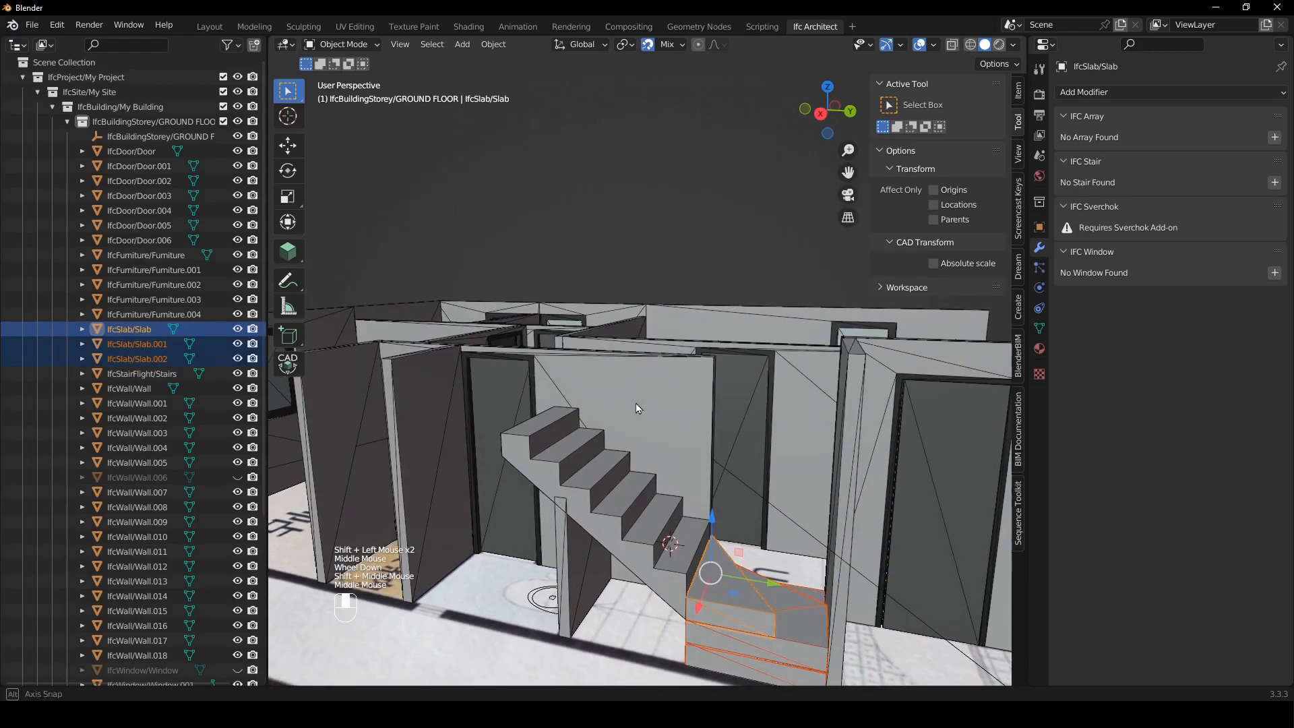
pyautogui.hotkey('shift', 'd')
pyautogui.press('z')
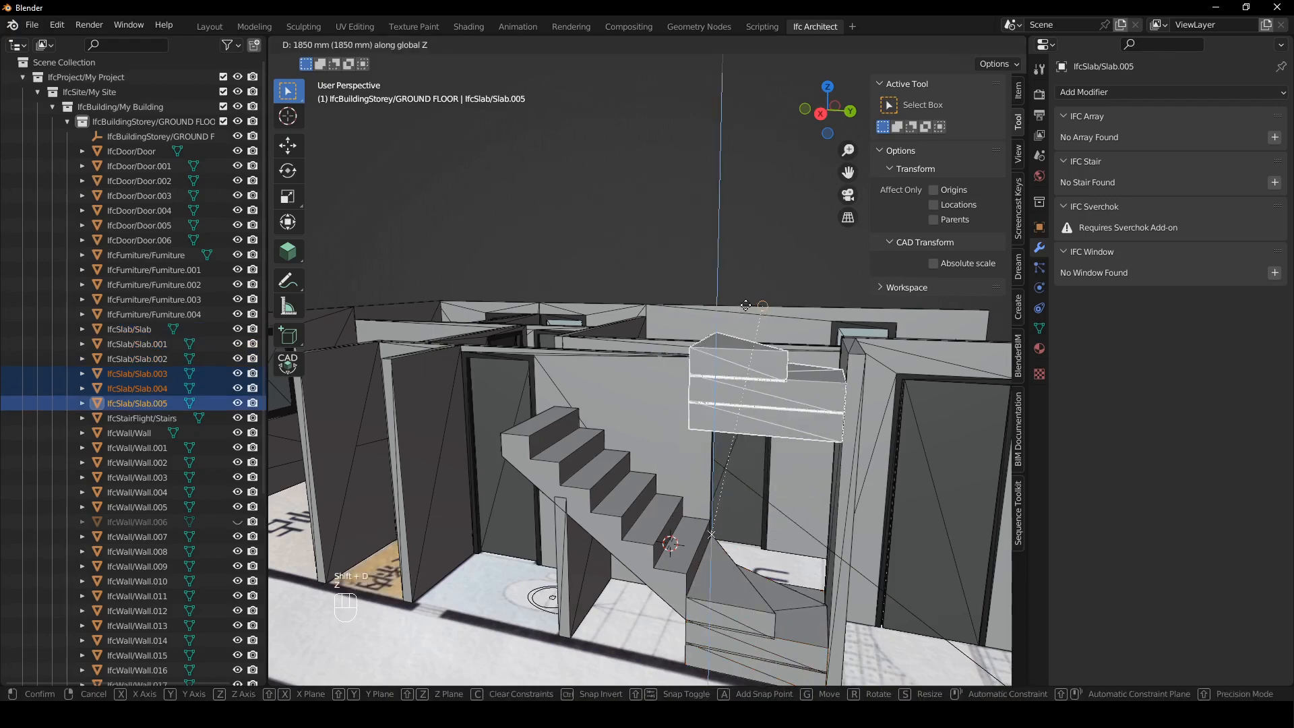
pyautogui.click(746, 305)
# - Rotate the three slab copies by -90° about the Z axis
pyautogui.moveTo(746, 307); pyautogui.dragTo(717, 386, button='middle')
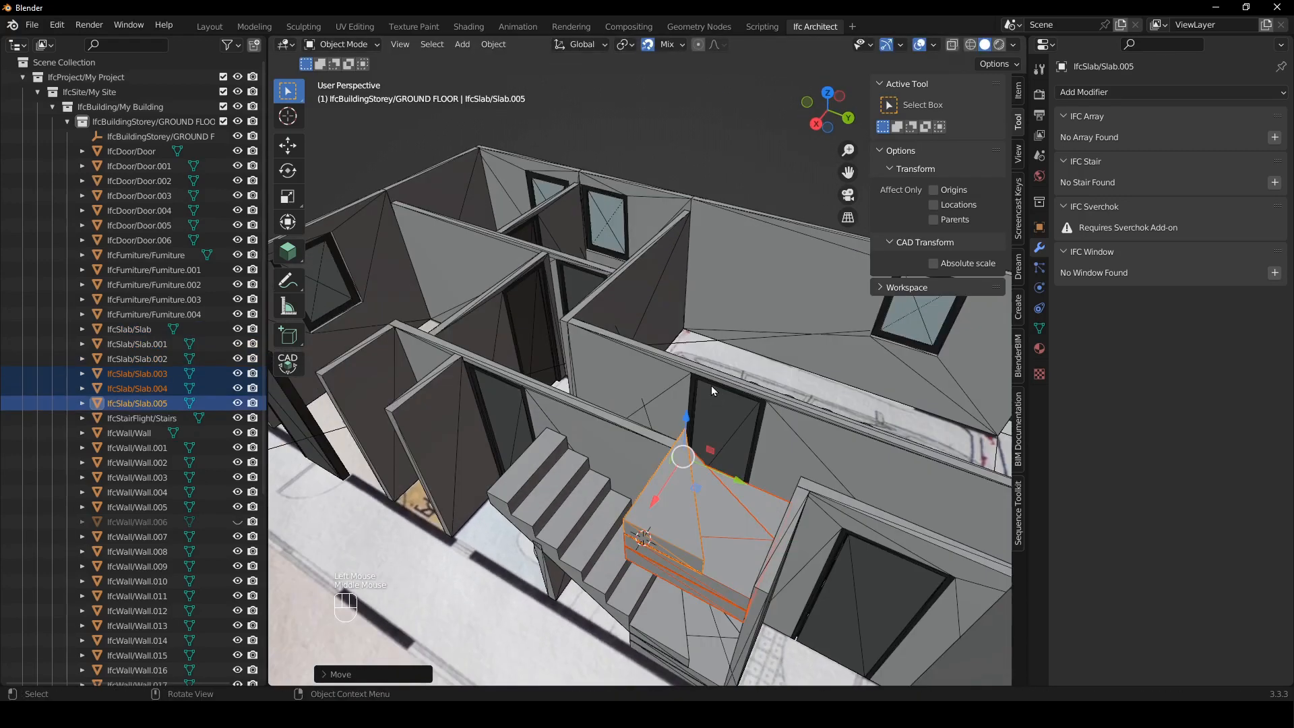
pyautogui.press('r')
pyautogui.press('z')
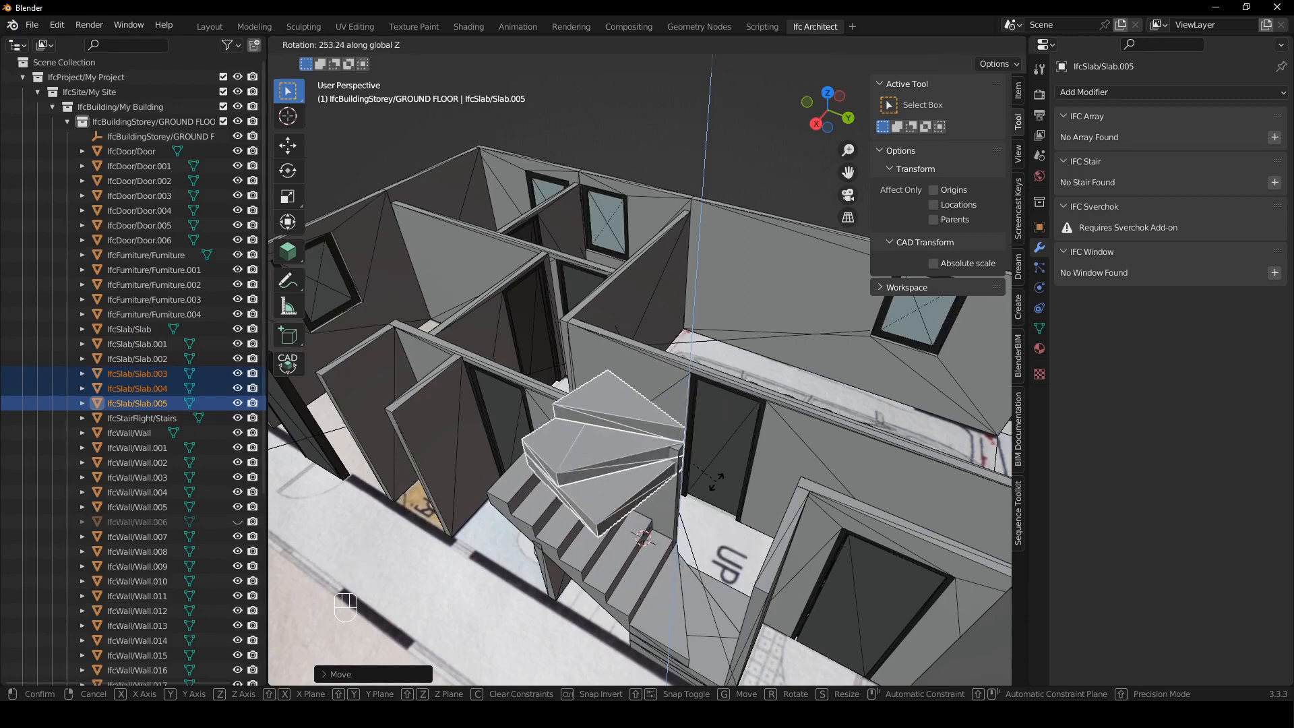
pyautogui.write('90')
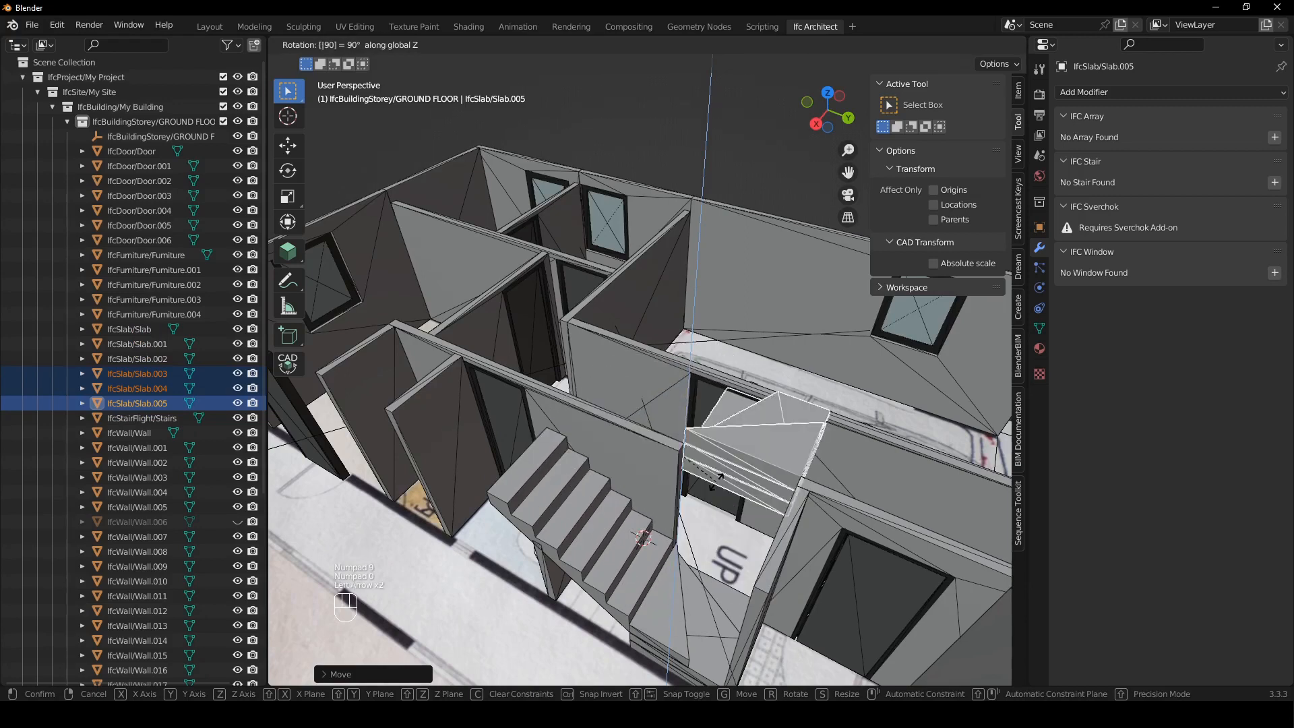
pyautogui.press('KP_Subtract')
pyautogui.press('Return')
# - Move the slab copies along Y to the stair flight's upper end and lower them 185 mm along Z
pyautogui.moveTo(716, 481); pyautogui.dragTo(469, 462, button='middle')
pyautogui.press('g')
pyautogui.press('y')
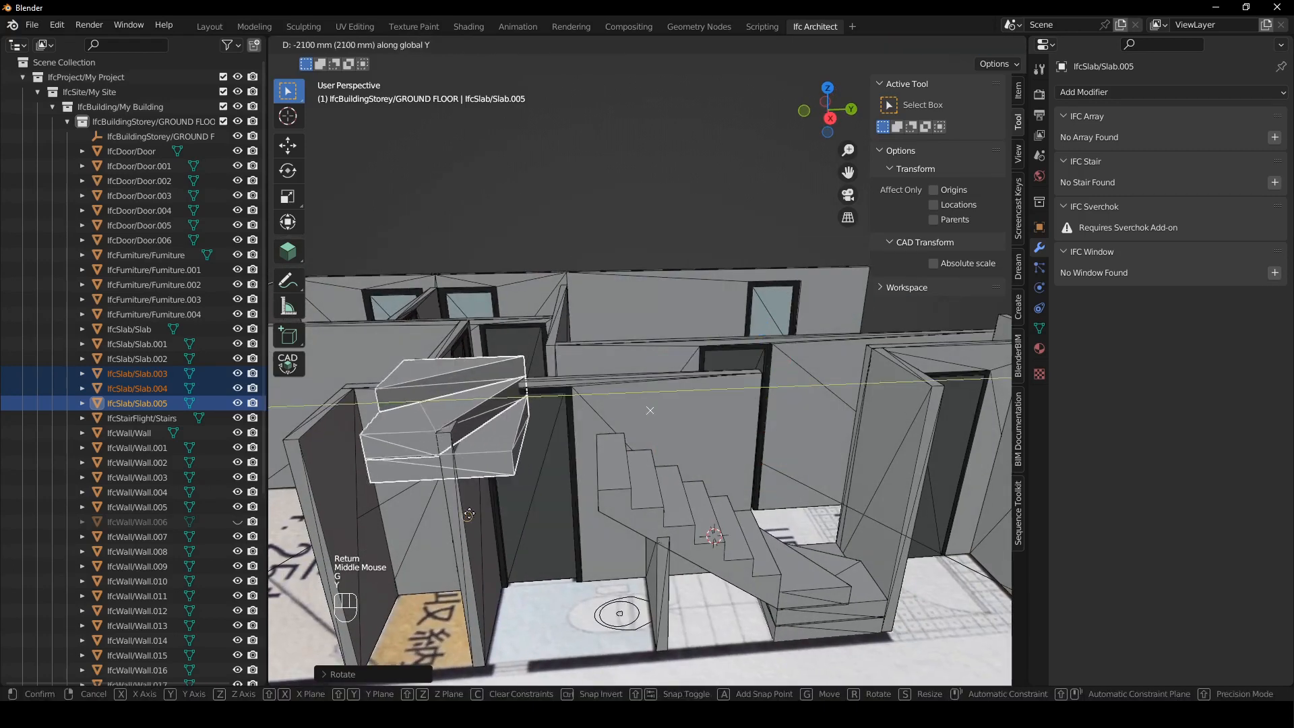
pyautogui.click(493, 641)
pyautogui.moveTo(544, 487); pyautogui.dragTo(565, 364, button='middle')
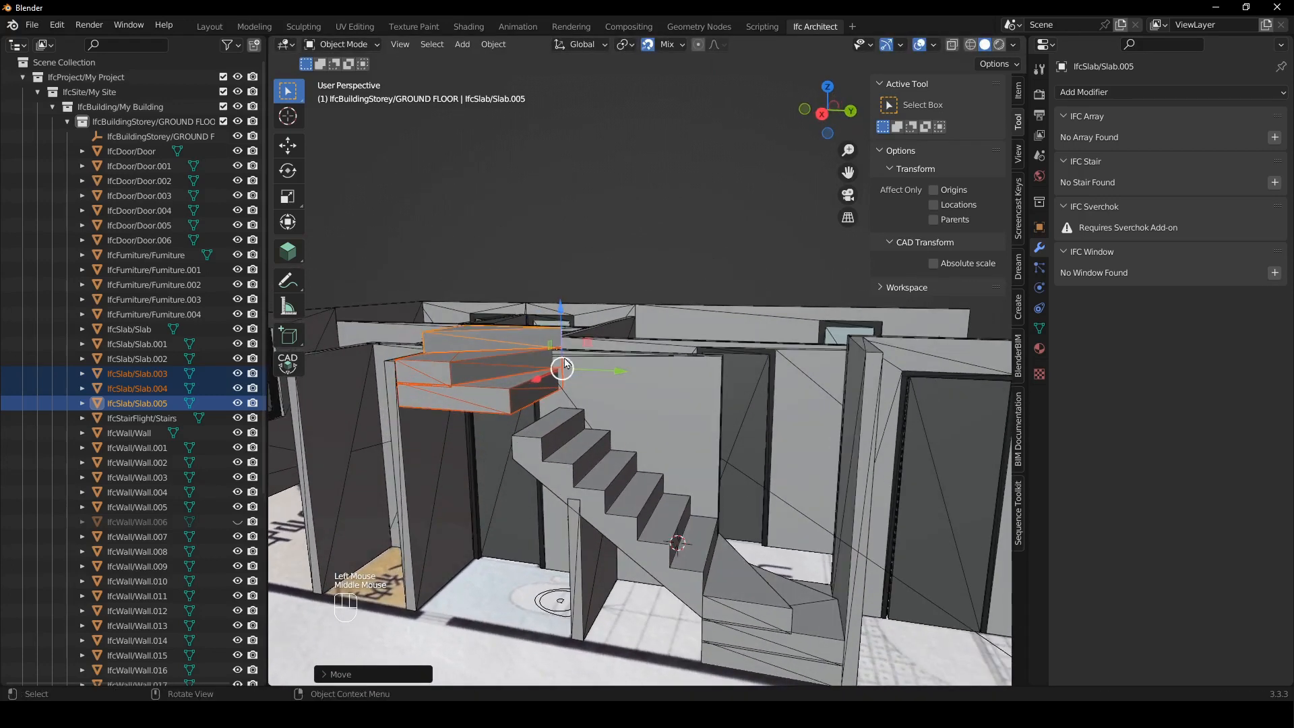
pyautogui.write('gz')
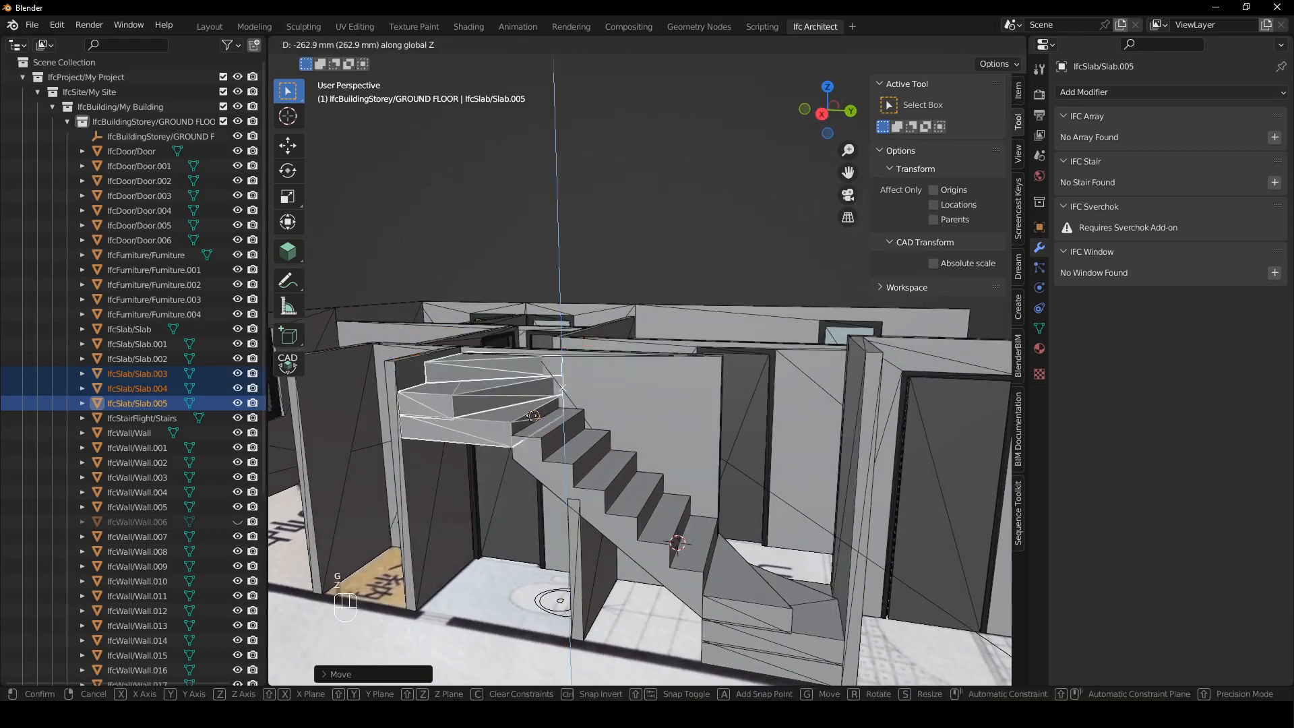
pyautogui.write('-185')
pyautogui.press('Return')
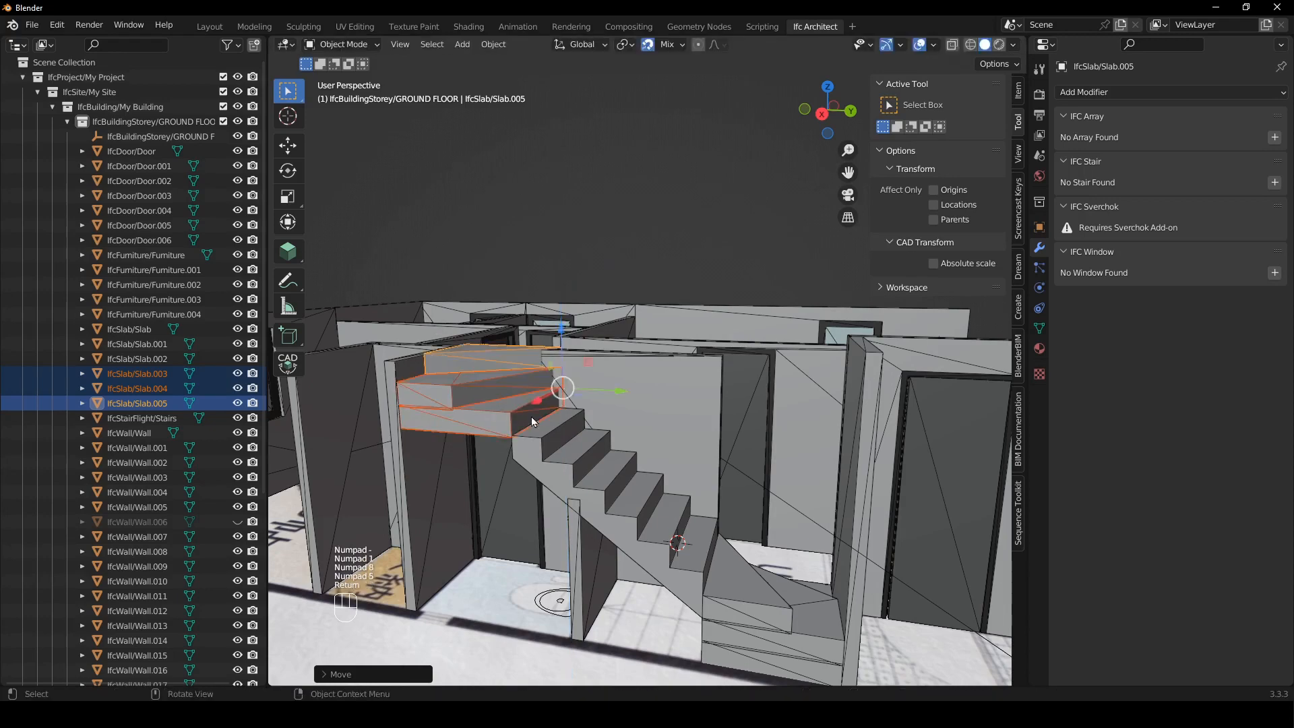
# - Examine the treads of the upper turn slabs and the stair flight from several angles
pyautogui.moveTo(532, 422)
pyautogui.mouseDown(button='middle')
pyautogui.moveTo(492, 461)
pyautogui.moveTo(533, 433)
pyautogui.moveTo(565, 445)
pyautogui.moveTo(541, 442)
pyautogui.moveTo(516, 499)
pyautogui.moveTo(511, 432)
pyautogui.mouseUp(button='middle')
pyautogui.click(551, 442)
pyautogui.click(511, 433)
pyautogui.click(498, 407)
pyautogui.click(491, 361)
pyautogui.moveTo(491, 362); pyautogui.dragTo(636, 520, button='middle')
pyautogui.click(636, 519)
pyautogui.click(603, 475)
pyautogui.click(606, 465)
pyautogui.moveTo(609, 468)
pyautogui.mouseDown(button='middle')
pyautogui.moveTo(794, 468)
pyautogui.moveTo(634, 472)
pyautogui.mouseUp(button='middle')
pyautogui.moveTo(701, 425); pyautogui.dragTo(670, 432, button='middle')
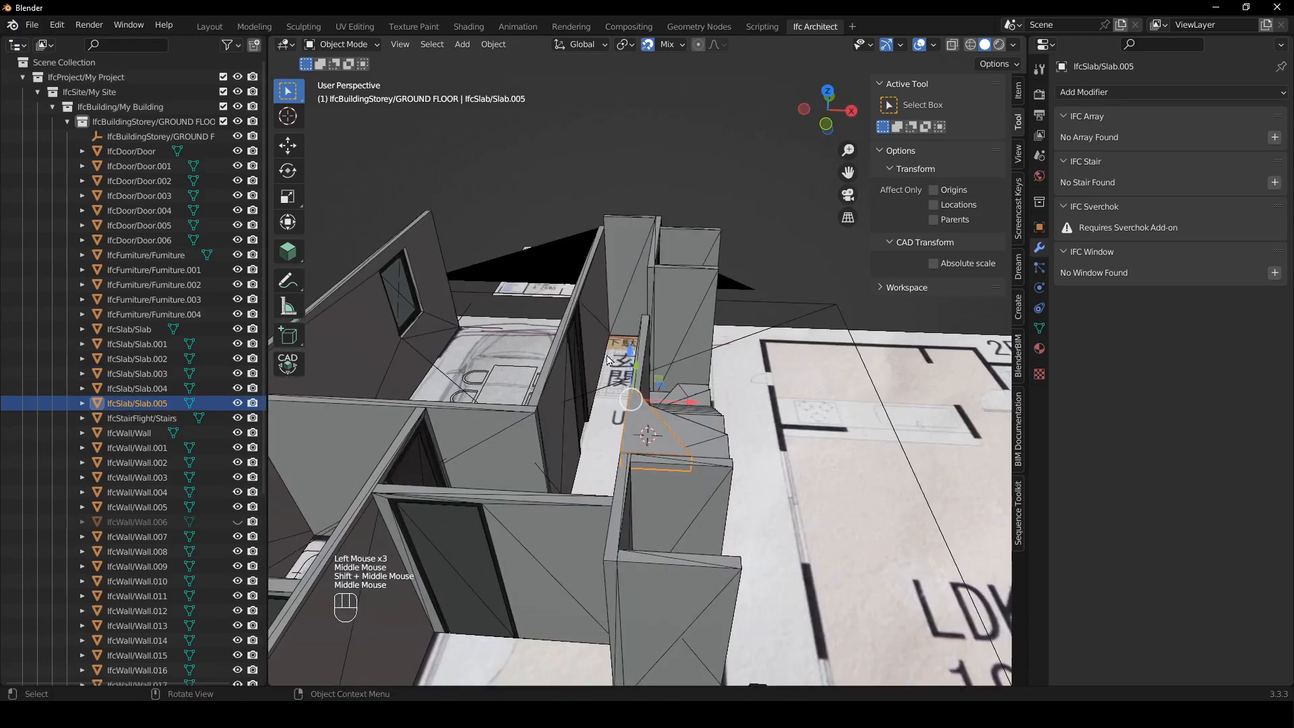
pyautogui.scroll(-2, 610, 368)
pyautogui.moveTo(609, 368); pyautogui.dragTo(768, 357, button='middle')
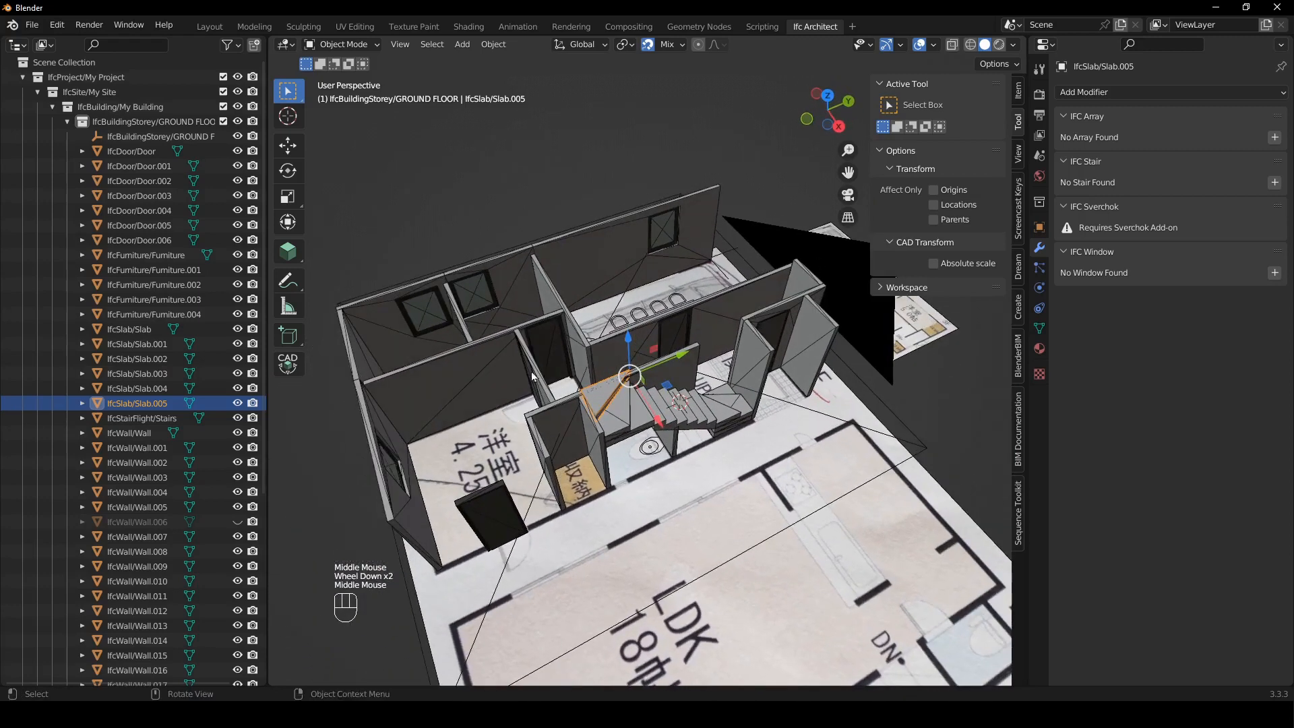
# - Finish editing the stair flight's parameters and update its IFC representation
pyautogui.scroll(2, 644, 362)
pyautogui.click(678, 403)
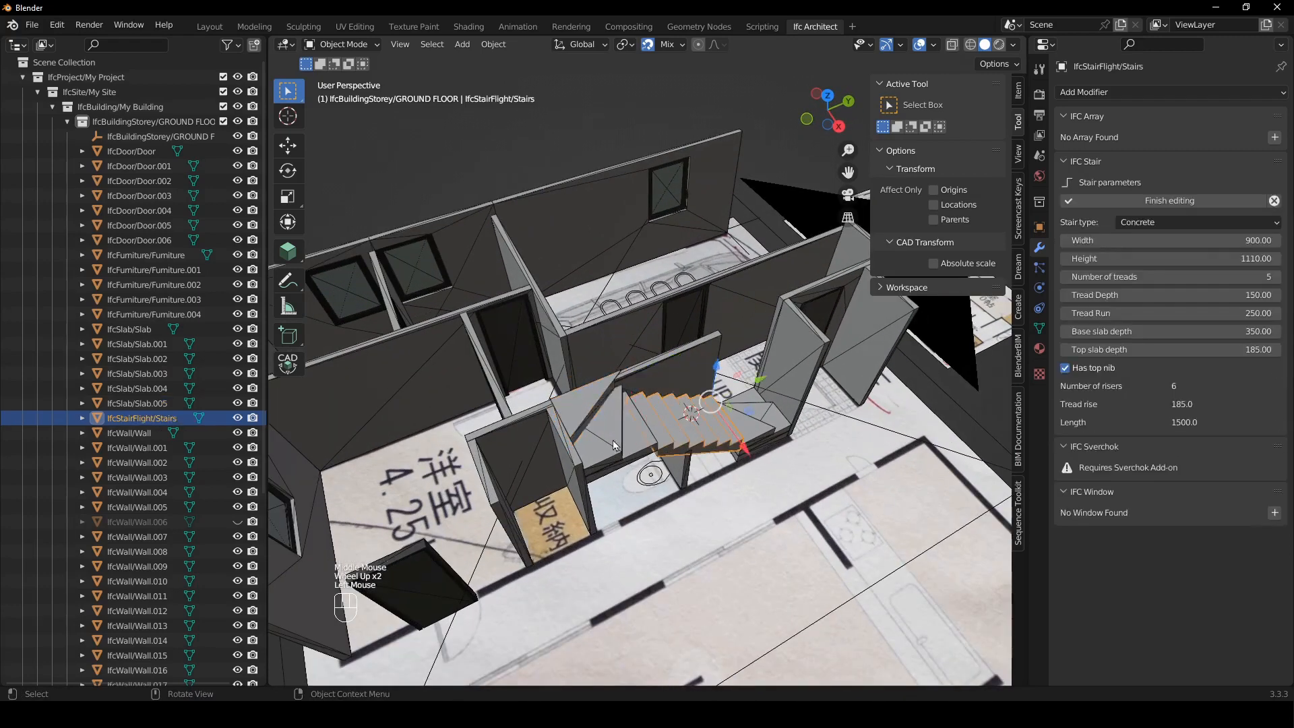
pyautogui.click(1209, 202)
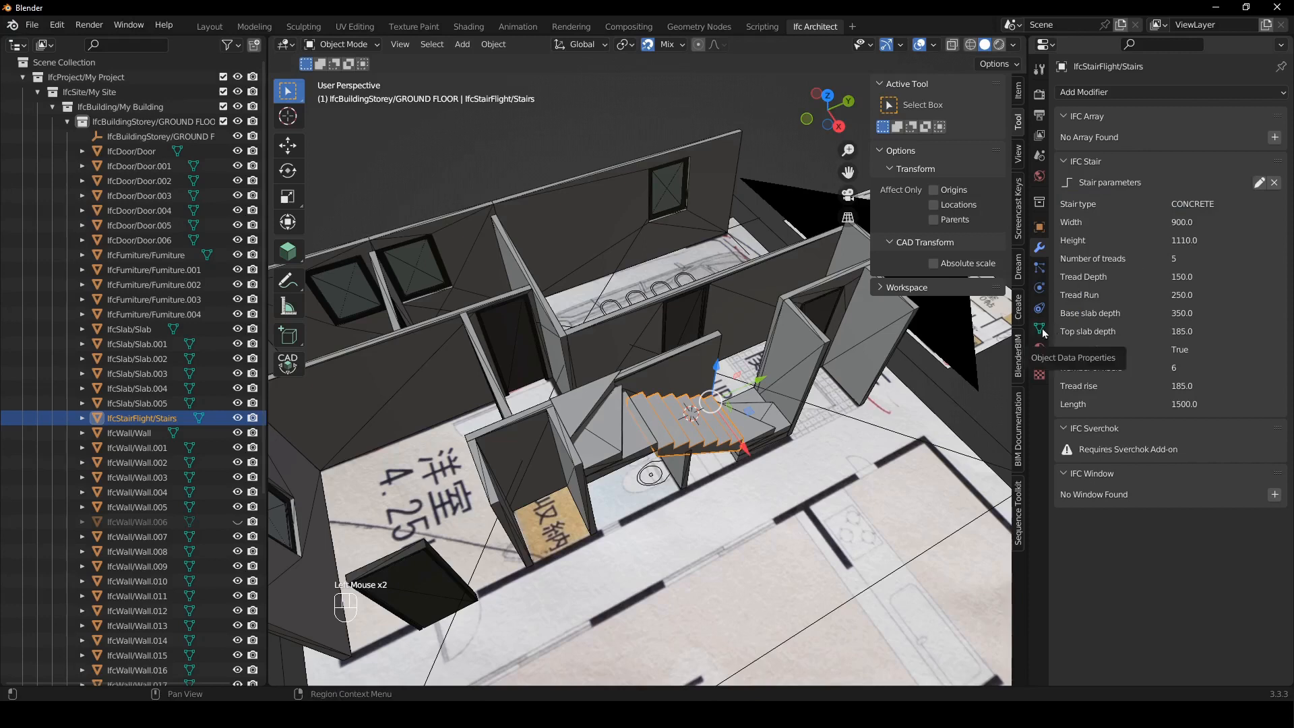
pyautogui.click(1042, 330)
pyautogui.click(1130, 554)
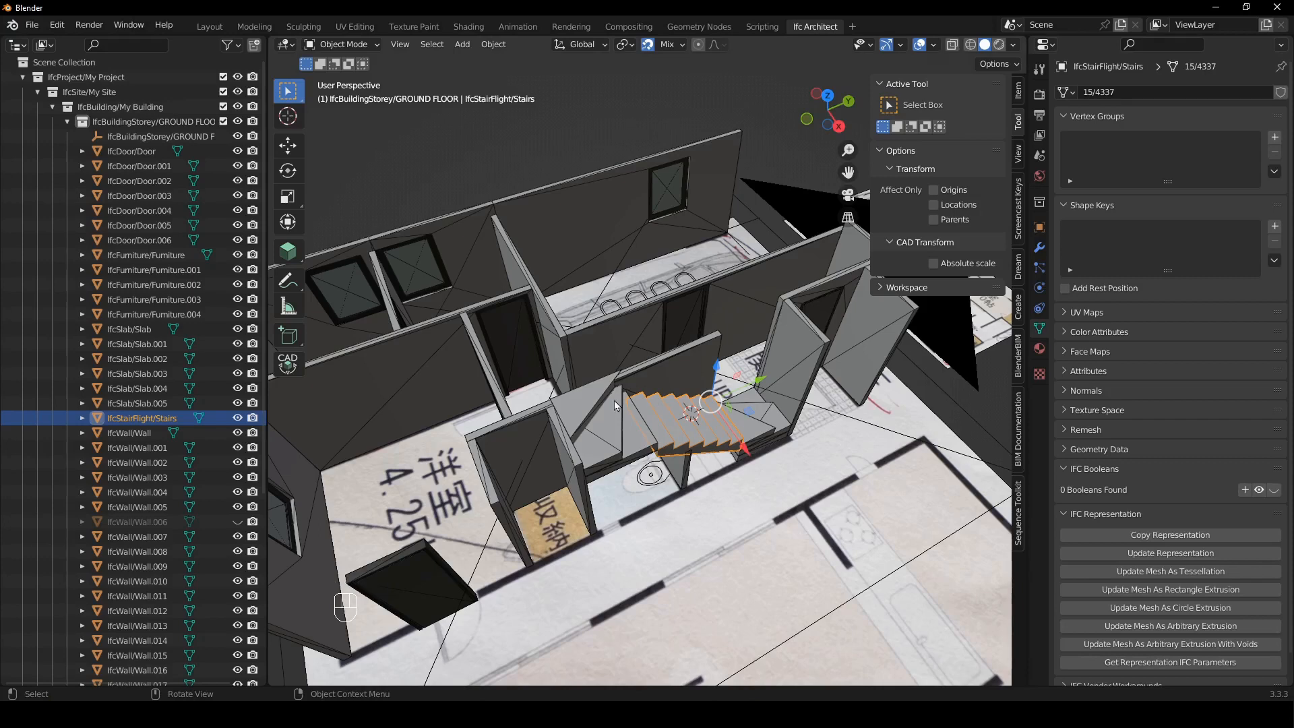
# - Unhide the outer wall IfcWall/Wall.006 and the window IfcWindow/Window, and clear the selection
pyautogui.scroll(-2, 634, 404)
pyautogui.moveTo(633, 404); pyautogui.dragTo(637, 401, button='middle')
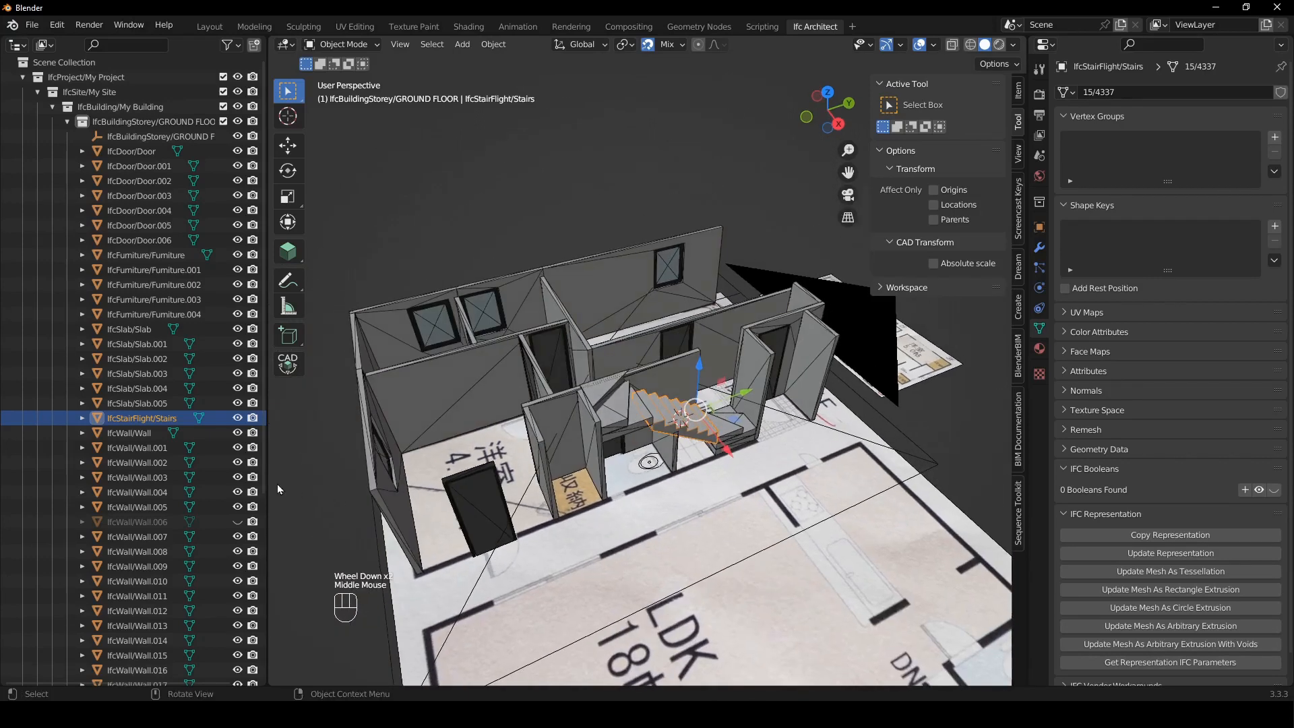
pyautogui.scroll(-1, 211, 443)
pyautogui.scroll(-2, 211, 442)
pyautogui.click(237, 386)
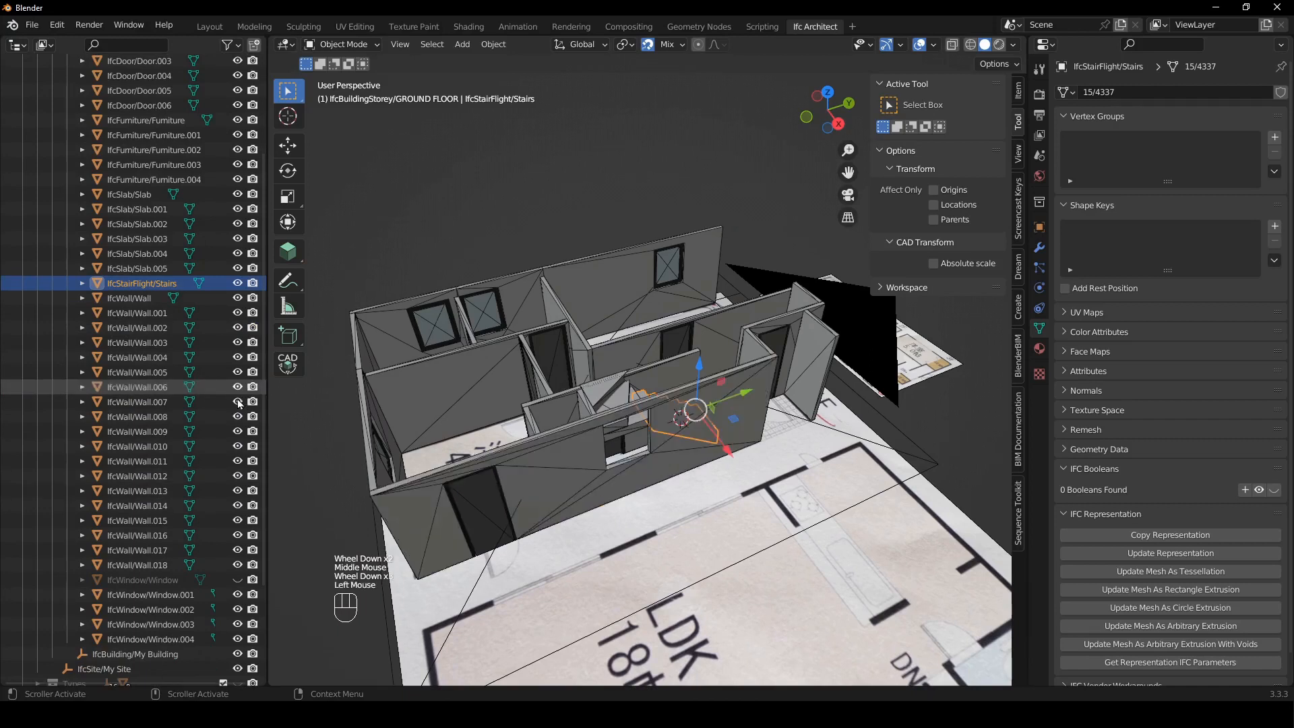
pyautogui.click(237, 580)
pyautogui.moveTo(599, 199); pyautogui.dragTo(689, 231, button='middle')
pyautogui.click(749, 134)
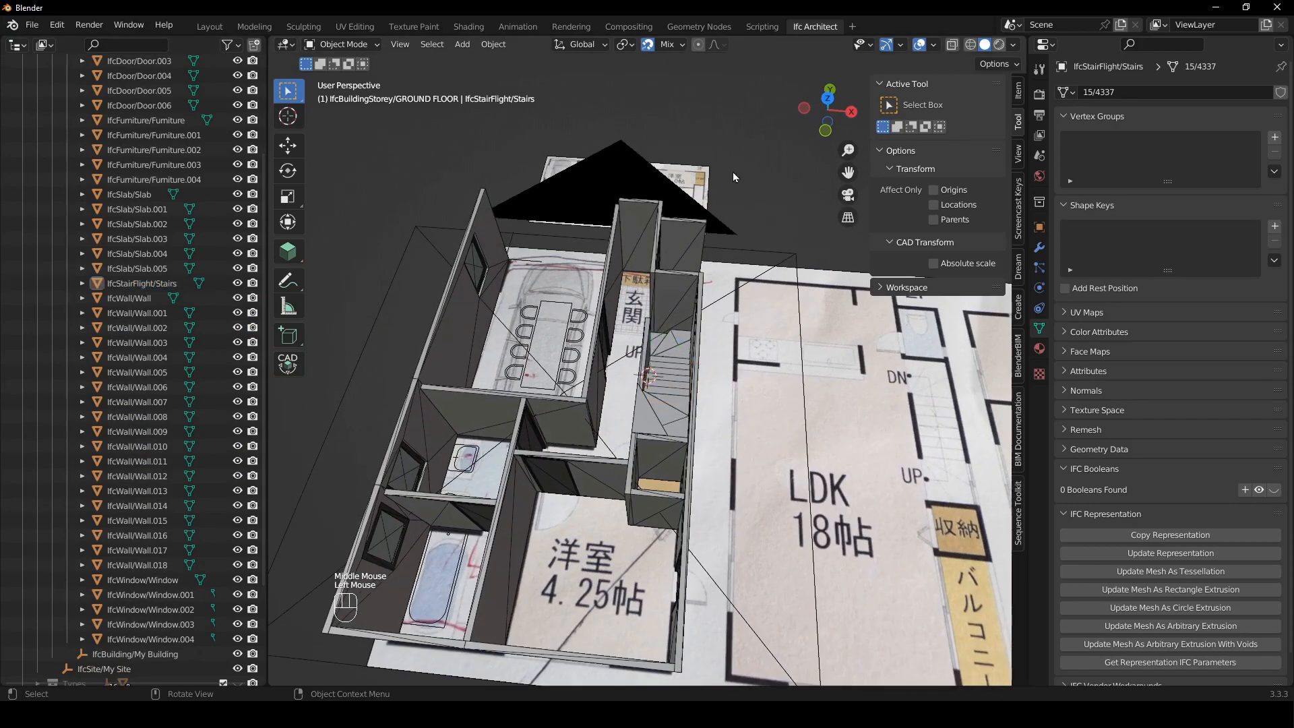
pyautogui.moveTo(739, 240); pyautogui.dragTo(745, 215, button='middle')
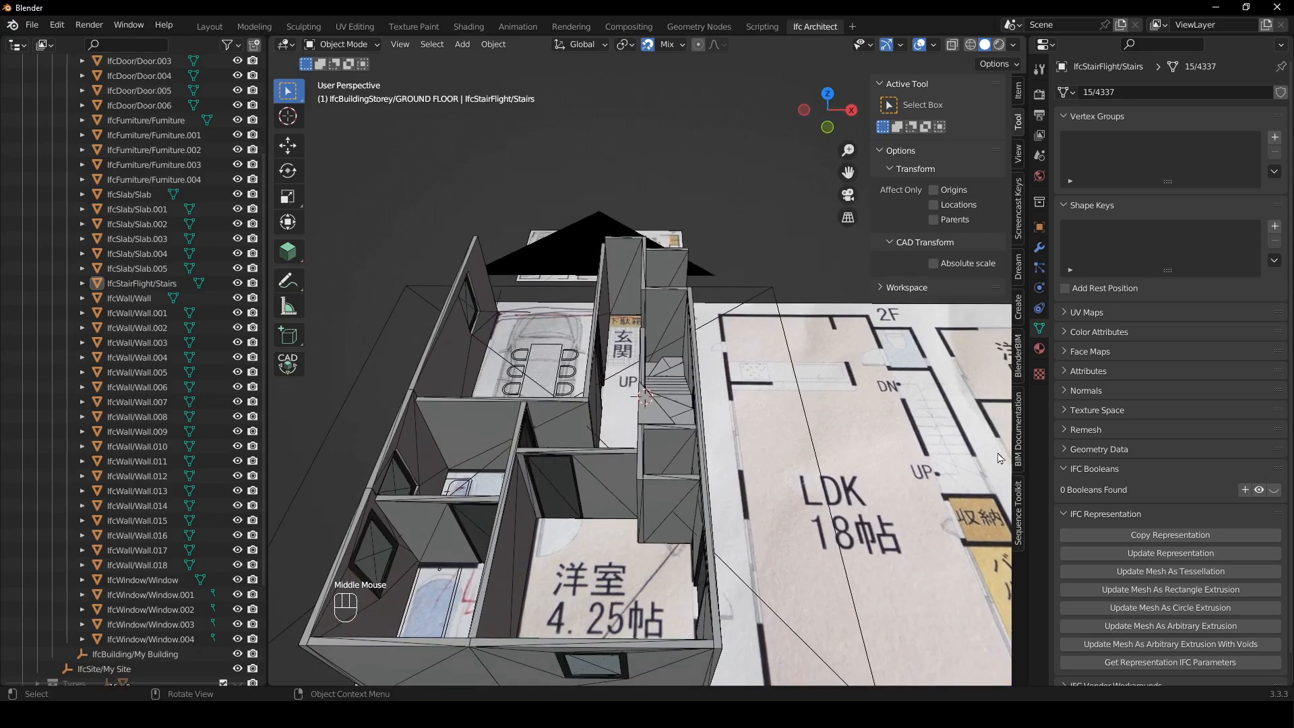
# - Activate the camera view of the GROUND FLOOR PLAN drawing and open the drawing
pyautogui.click(1019, 445)
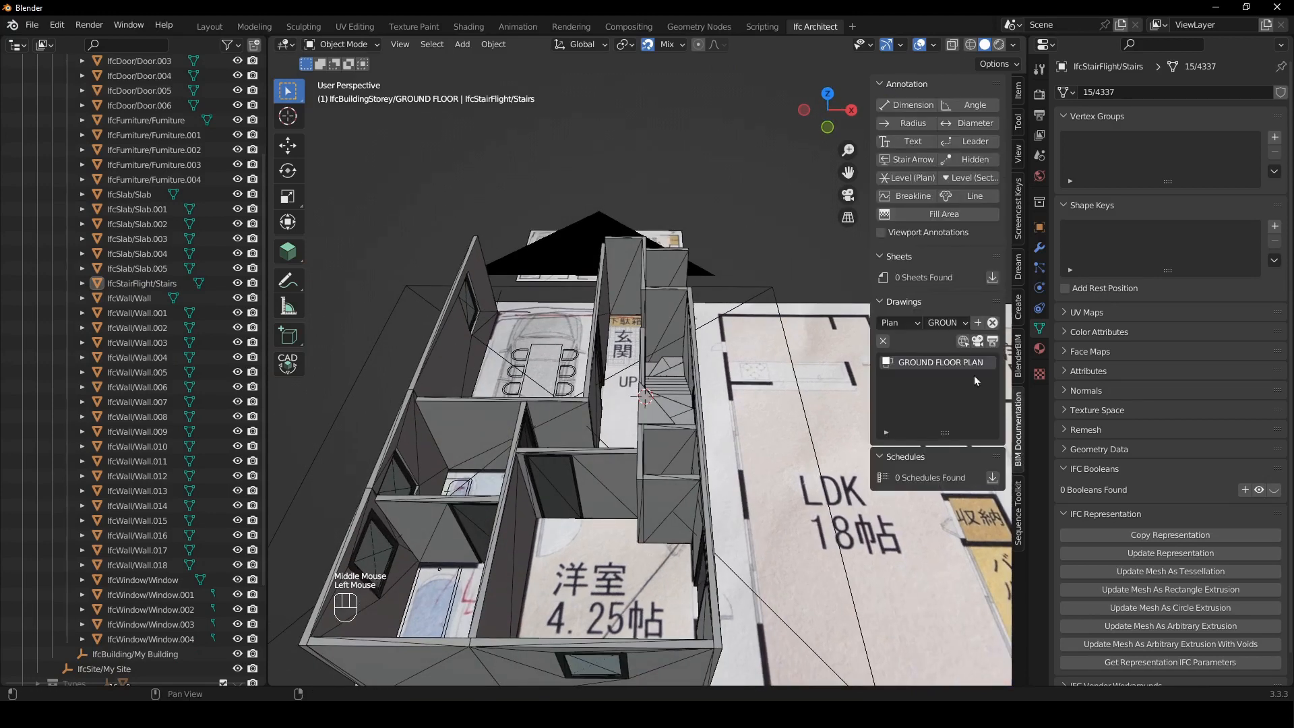
pyautogui.click(977, 341)
pyautogui.scroll(-2, 674, 397)
pyautogui.keyDown('shift'); pyautogui.moveTo(675, 398); pyautogui.dragTo(701, 381, button='middle'); pyautogui.keyUp('shift')
pyautogui.click(963, 348)
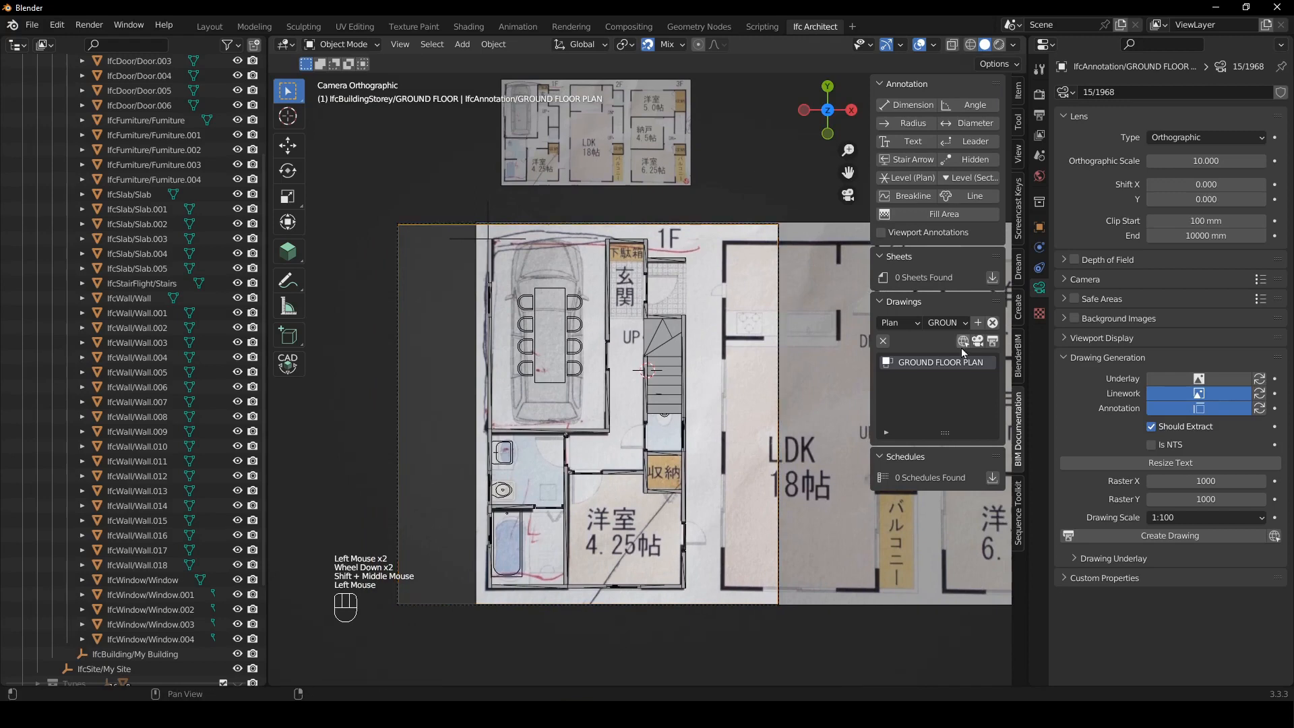
# - Create the GROUND FLOOR PLAN drawing at 1:100 scale, close the outdated drawing copy, and return to the model
pyautogui.click(1190, 518)
pyautogui.click(1176, 403)
pyautogui.click(1180, 537)
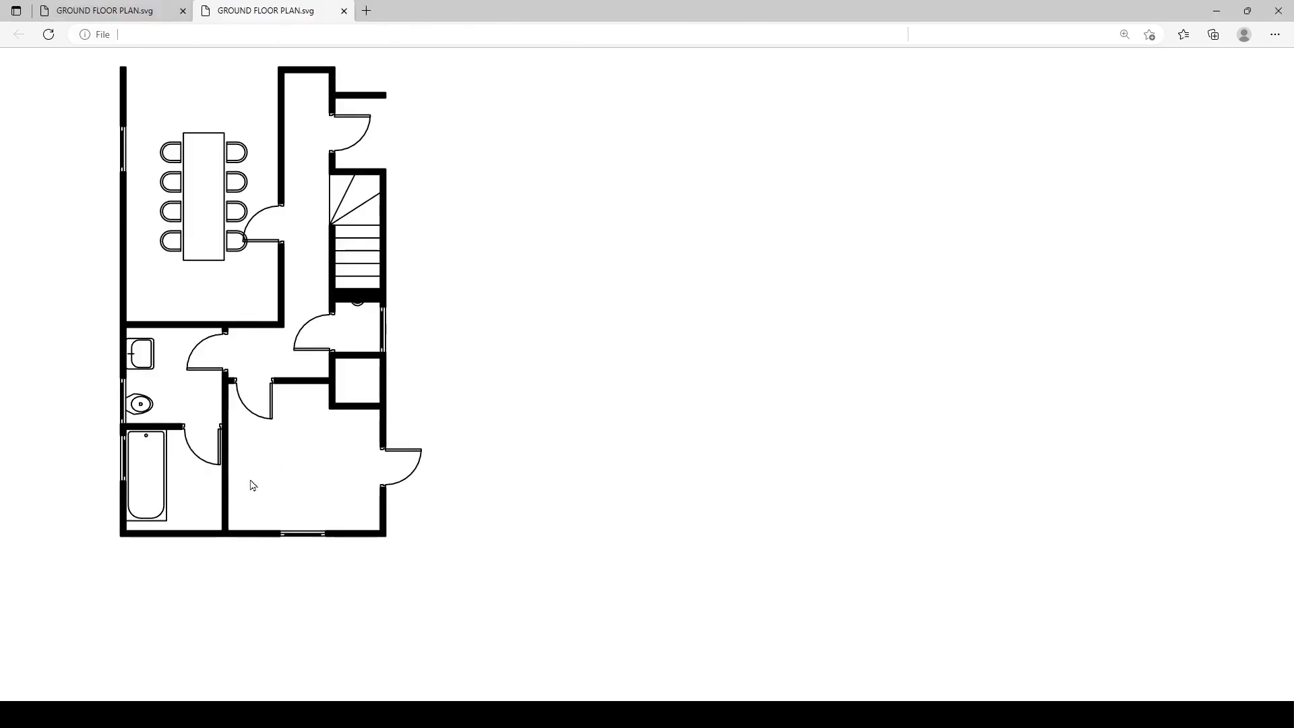
pyautogui.click(182, 11)
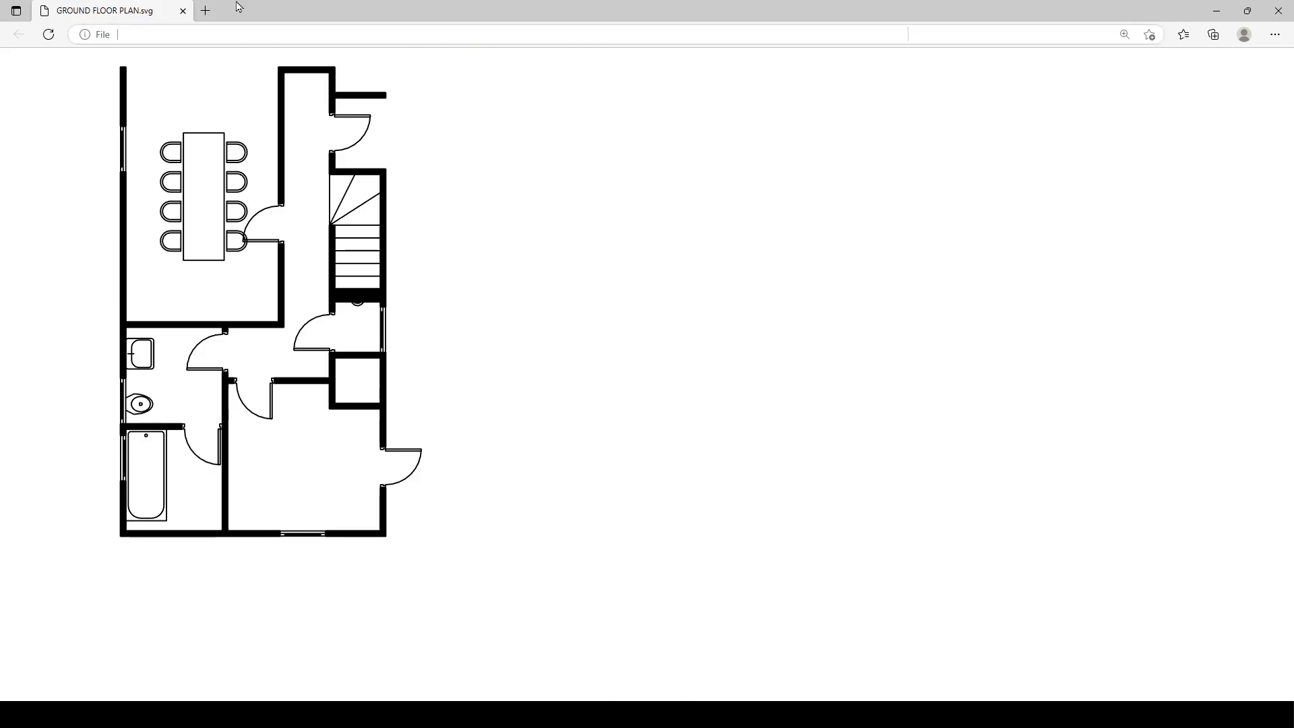
pyautogui.click(1216, 11)
# - Move the dining table furniture along Y and slightly along X, clear of the room's door swing
pyautogui.click(572, 345)
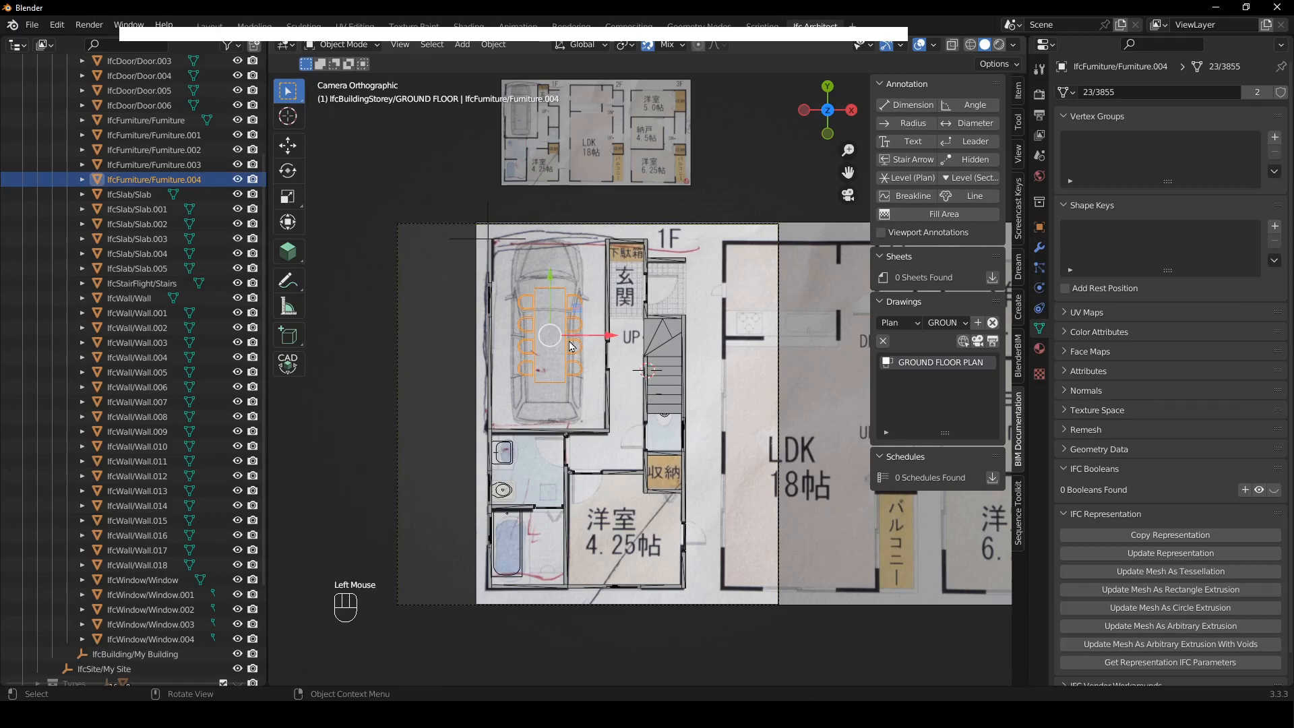
pyautogui.press('g')
pyautogui.press('y')
pyautogui.click(560, 302)
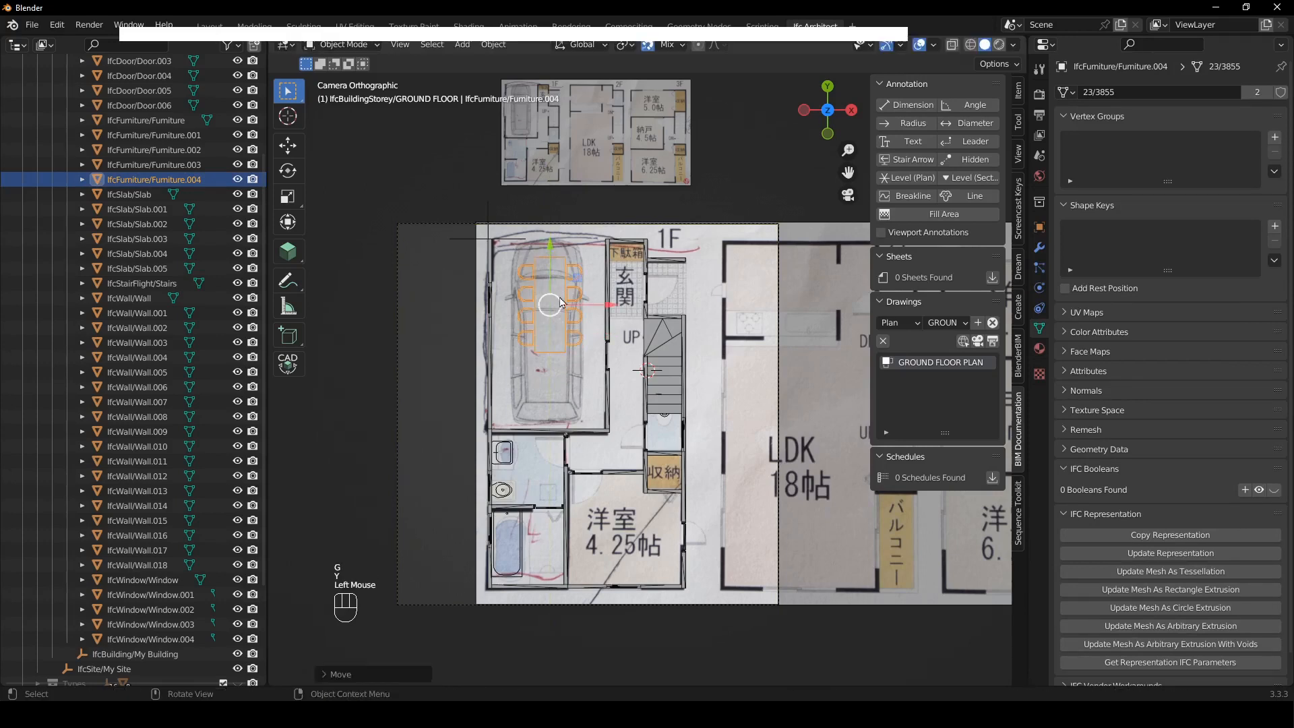
pyautogui.press('g')
pyautogui.press('x')
pyautogui.click(553, 412)
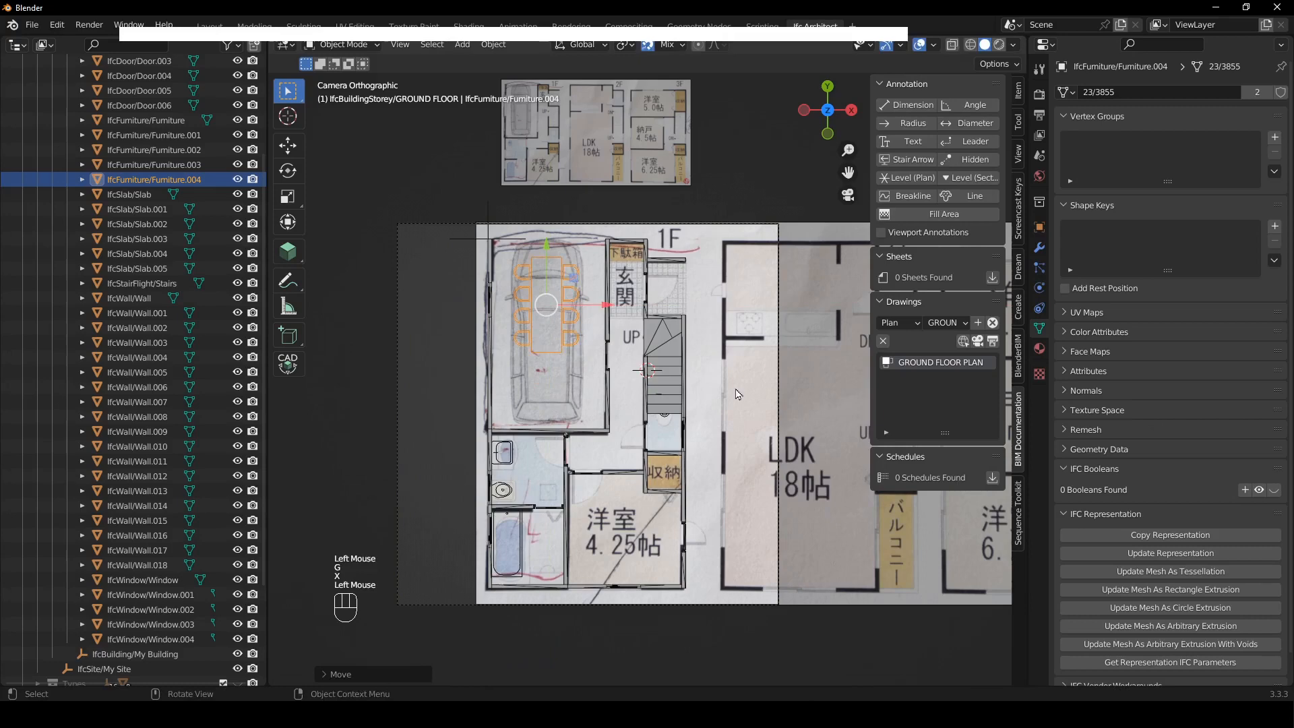
# - Reactivate the GROUND FLOOR PLAN camera view, regenerate the drawing for review, and return to the model
pyautogui.click(975, 342)
pyautogui.click(992, 344)
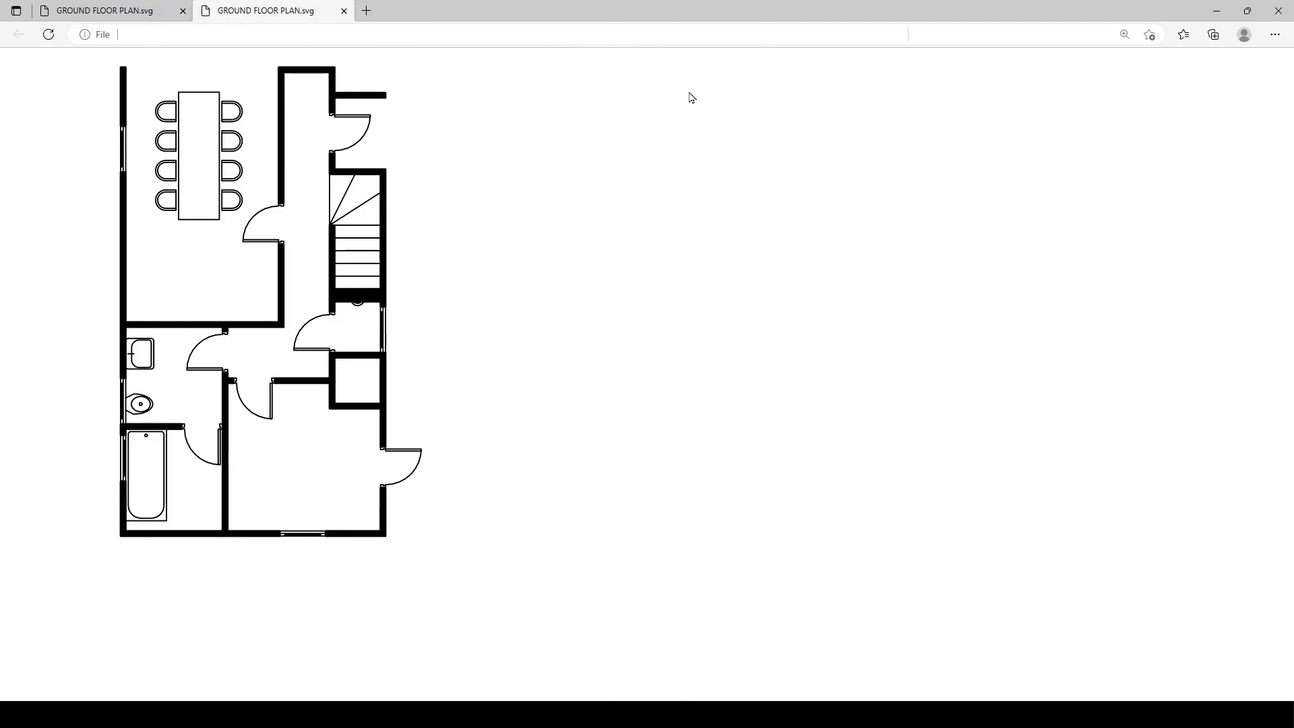
pyautogui.click(1219, 13)
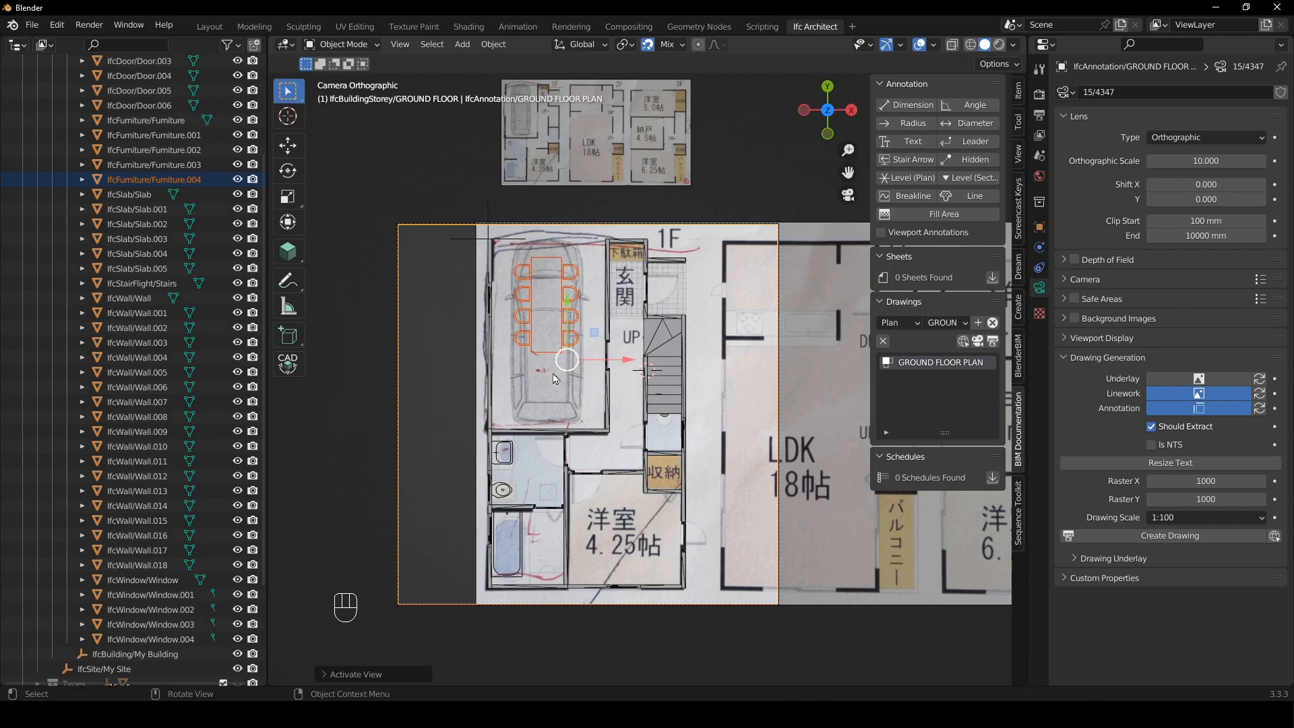
# - Duplicate the GROUND FLOOR building storey and place the copy straight up along Z near the top of the walls
pyautogui.scroll(-2, 554, 378)
pyautogui.moveTo(554, 378); pyautogui.dragTo(530, 383, button='middle')
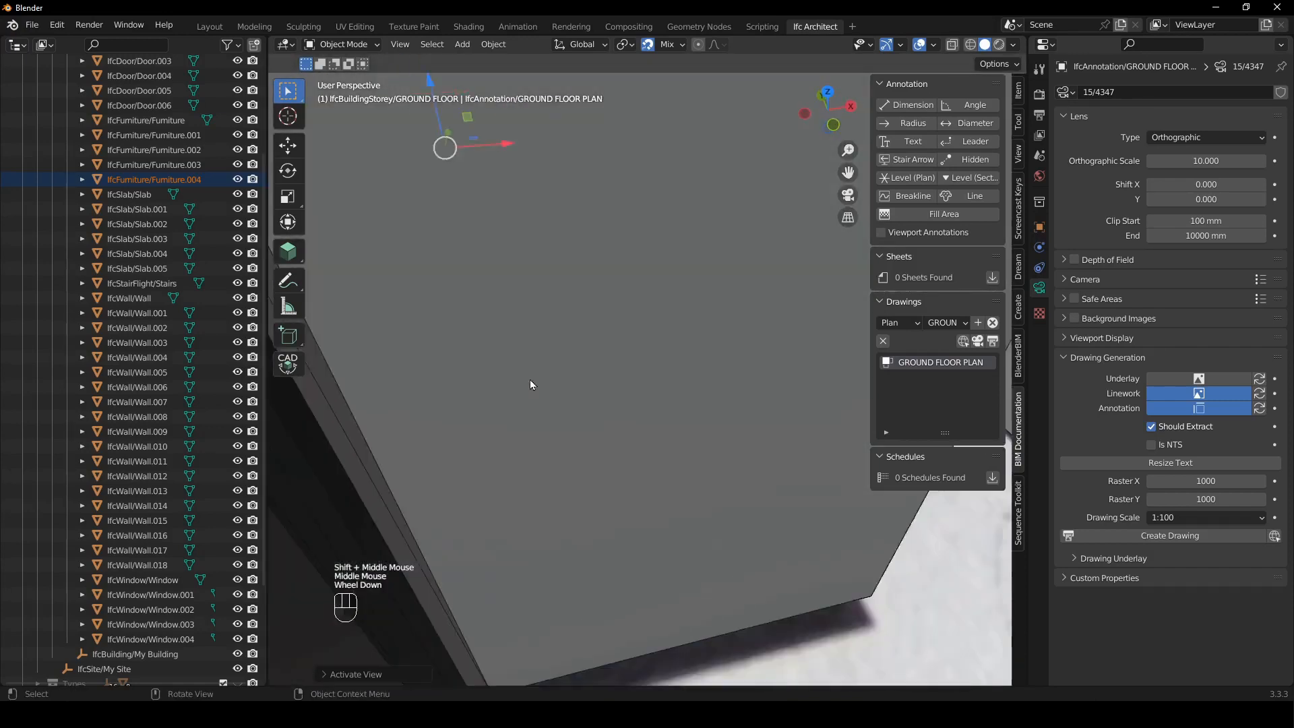
pyautogui.scroll(-5, 539, 379)
pyautogui.click(709, 206)
pyautogui.scroll(3, 664, 337)
pyautogui.keyDown('shift'); pyautogui.moveTo(663, 355); pyautogui.dragTo(666, 358, button='middle'); pyautogui.keyUp('shift')
pyautogui.moveTo(540, 349); pyautogui.dragTo(532, 379, button='middle')
pyautogui.scroll(4, 160, 241)
pyautogui.click(188, 137)
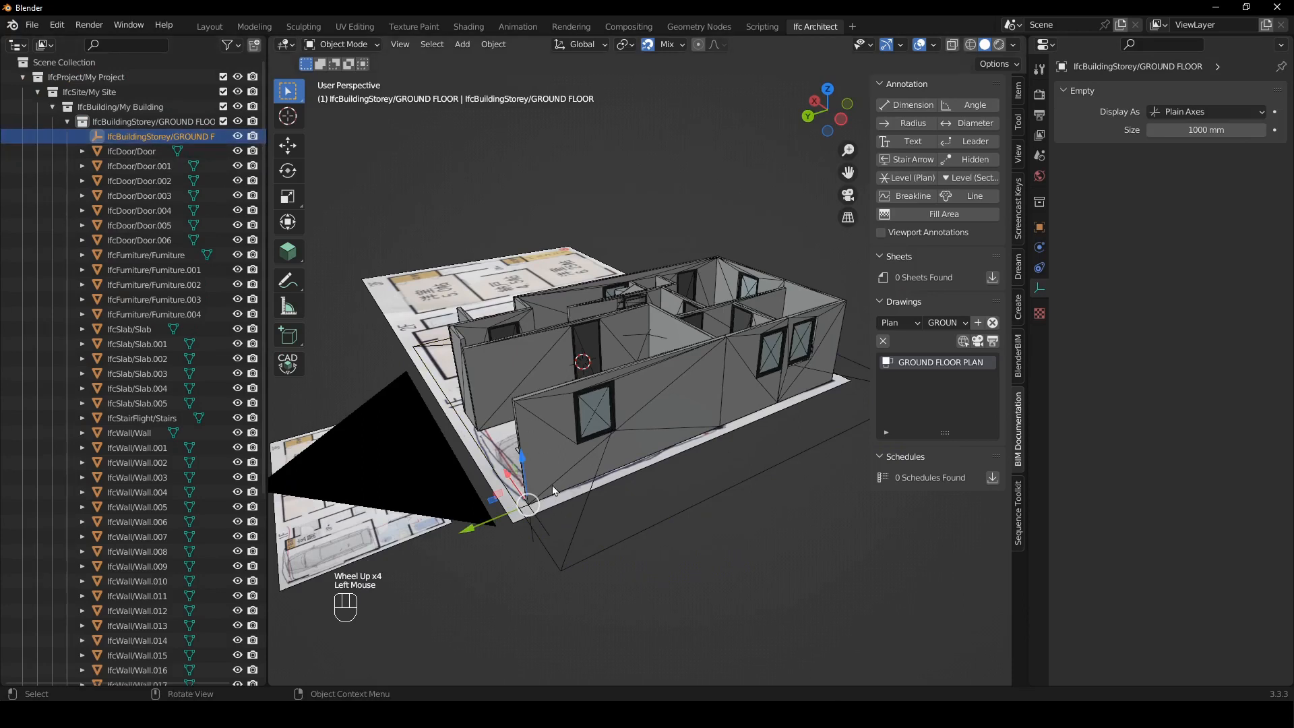
pyautogui.moveTo(554, 490); pyautogui.dragTo(554, 456, button='middle')
pyautogui.hotkey('shift', 'd')
pyautogui.press('z')
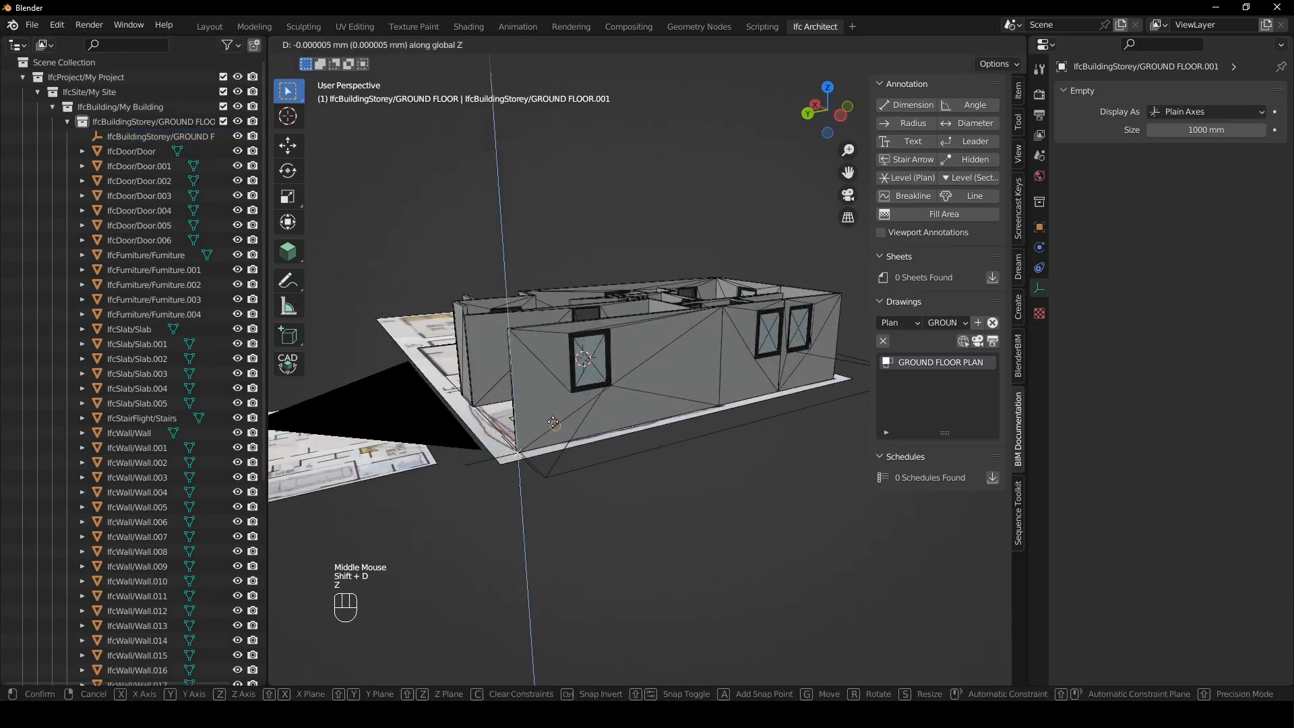
pyautogui.click(549, 324)
pyautogui.moveTo(553, 324); pyautogui.dragTo(592, 270, button='middle')
# - Rename the duplicated building storey to 1st FLOOR
pyautogui.click(67, 121)
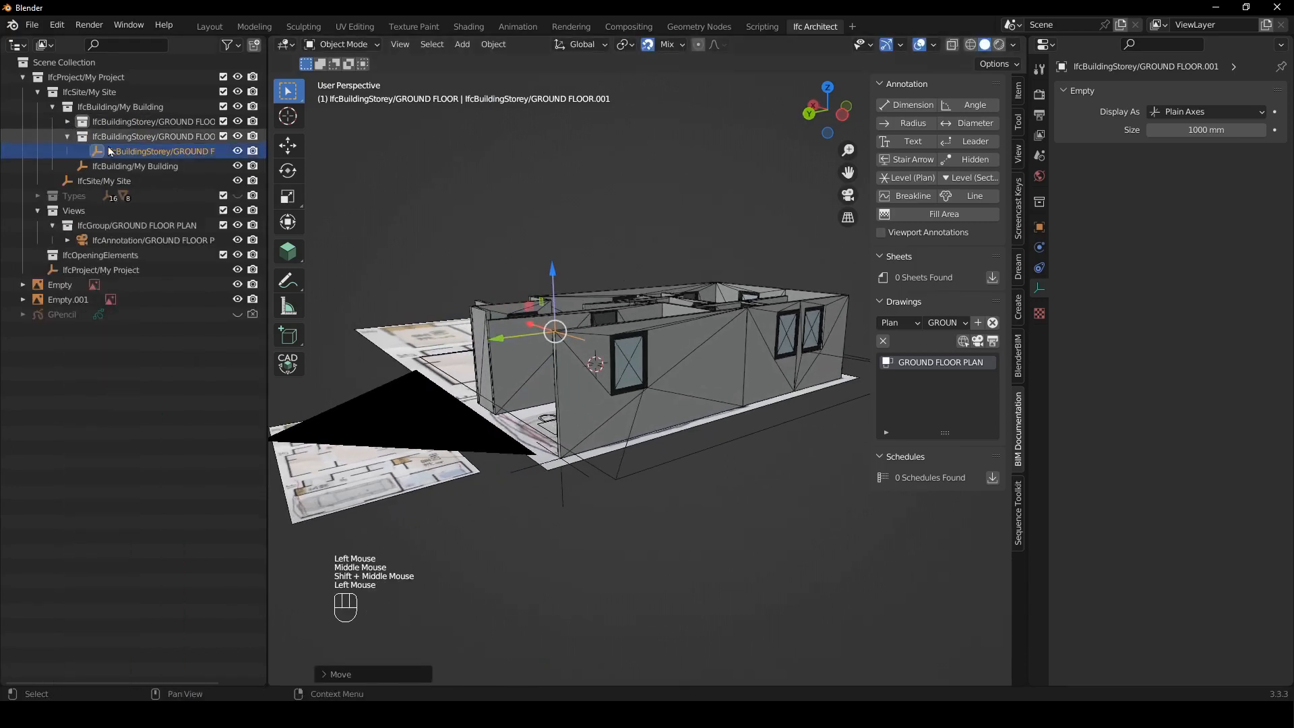
pyautogui.doubleClick(191, 152)
pyautogui.moveTo(210, 151); pyautogui.dragTo(128, 153)
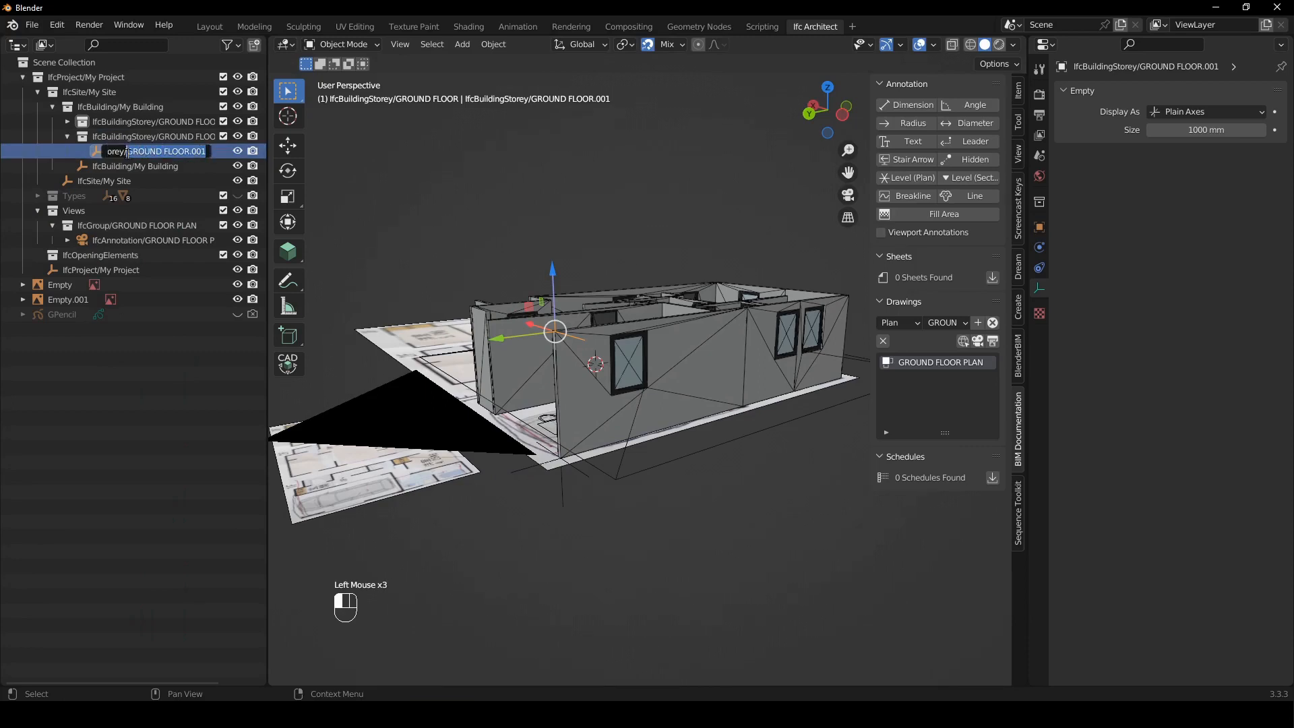
pyautogui.write('1st FLOOR')
pyautogui.press('Return')
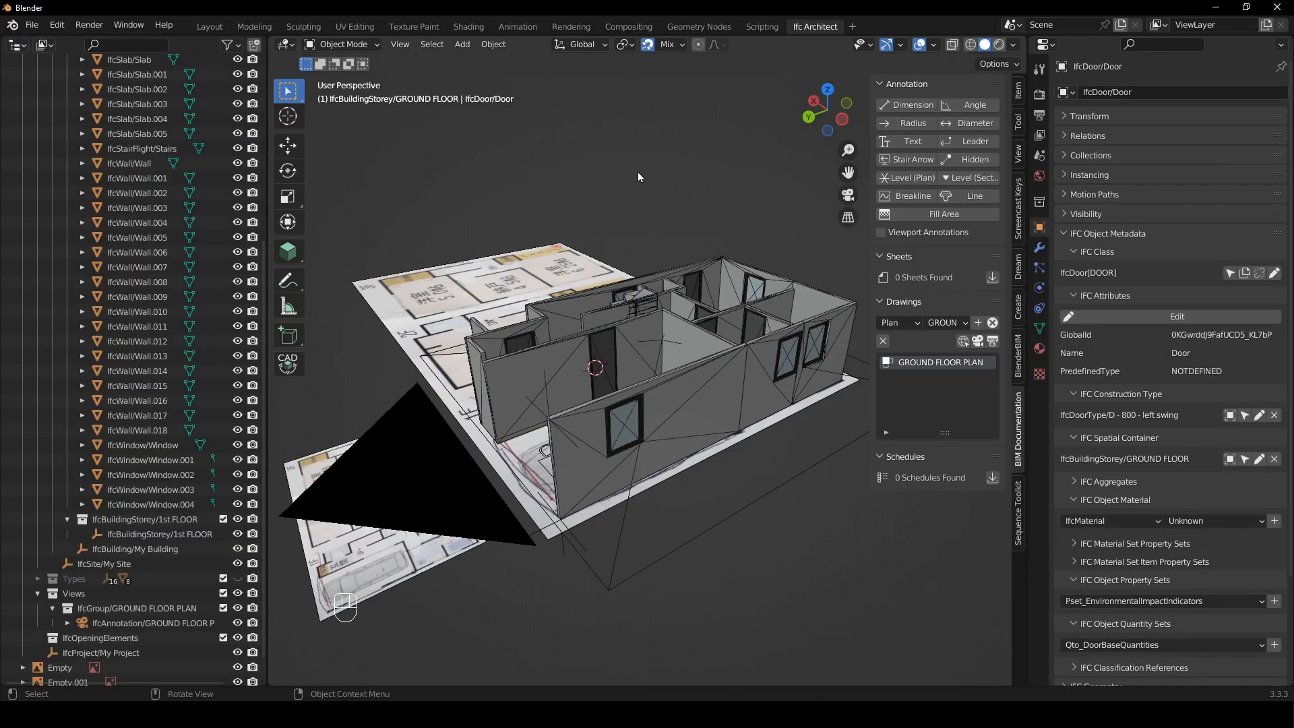
# - In the plan camera view, place the 3D cursor at the house's outer corner beside the bathroom and add an FLR150 slab
pyautogui.click(638, 173)
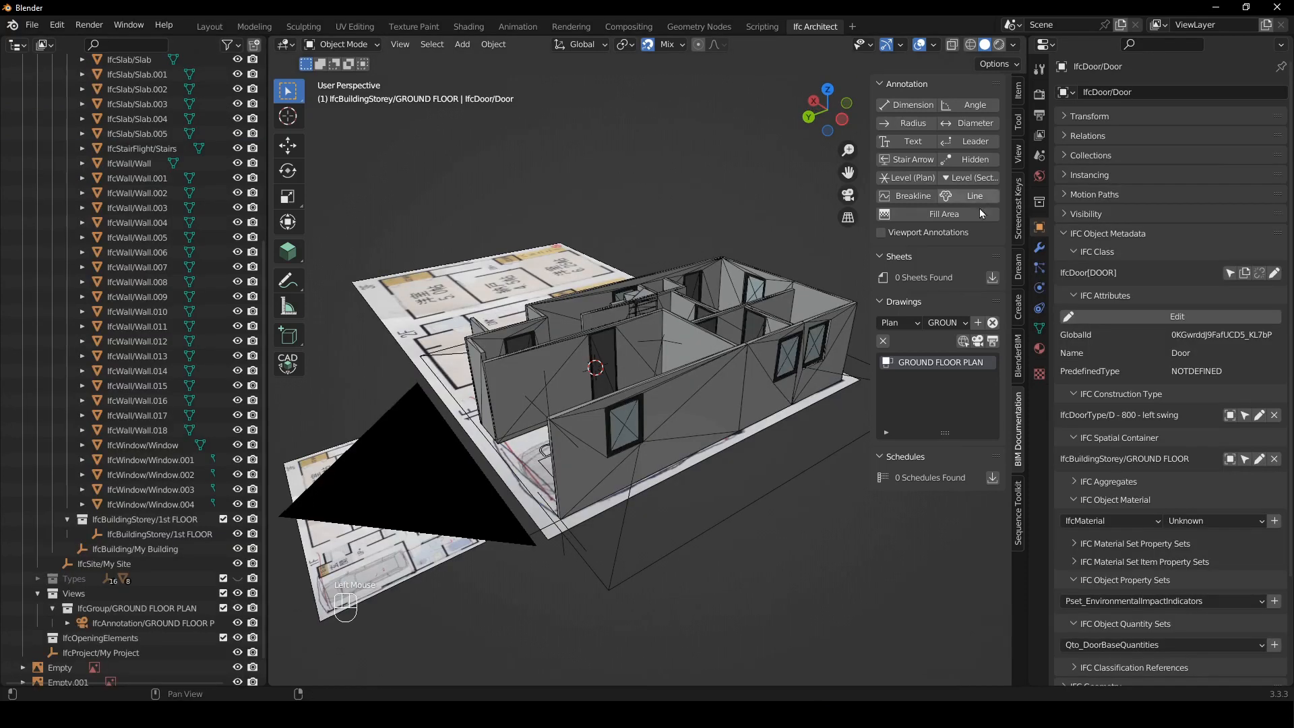
pyautogui.moveTo(647, 209); pyautogui.dragTo(645, 324, button='middle')
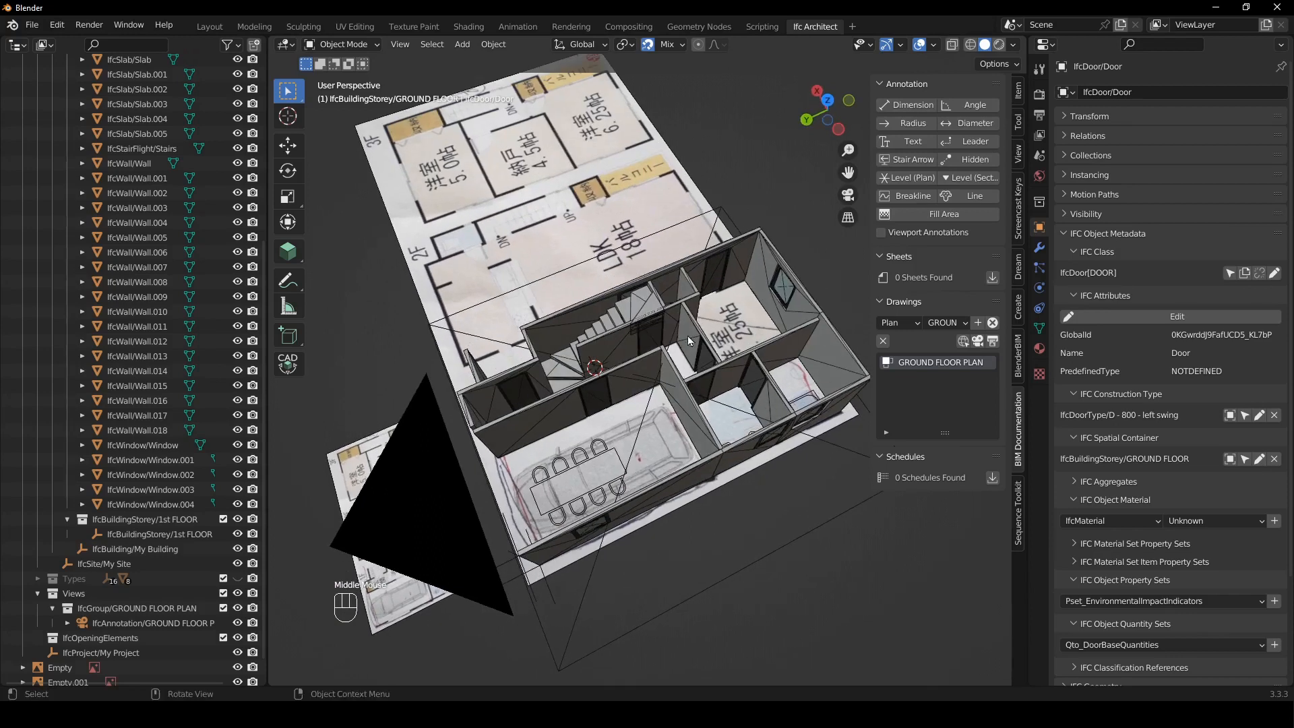
pyautogui.press('KP_0')
pyautogui.keyDown('shift'); pyautogui.moveTo(424, 607); pyautogui.dragTo(432, 610, button='right'); pyautogui.keyUp('shift')
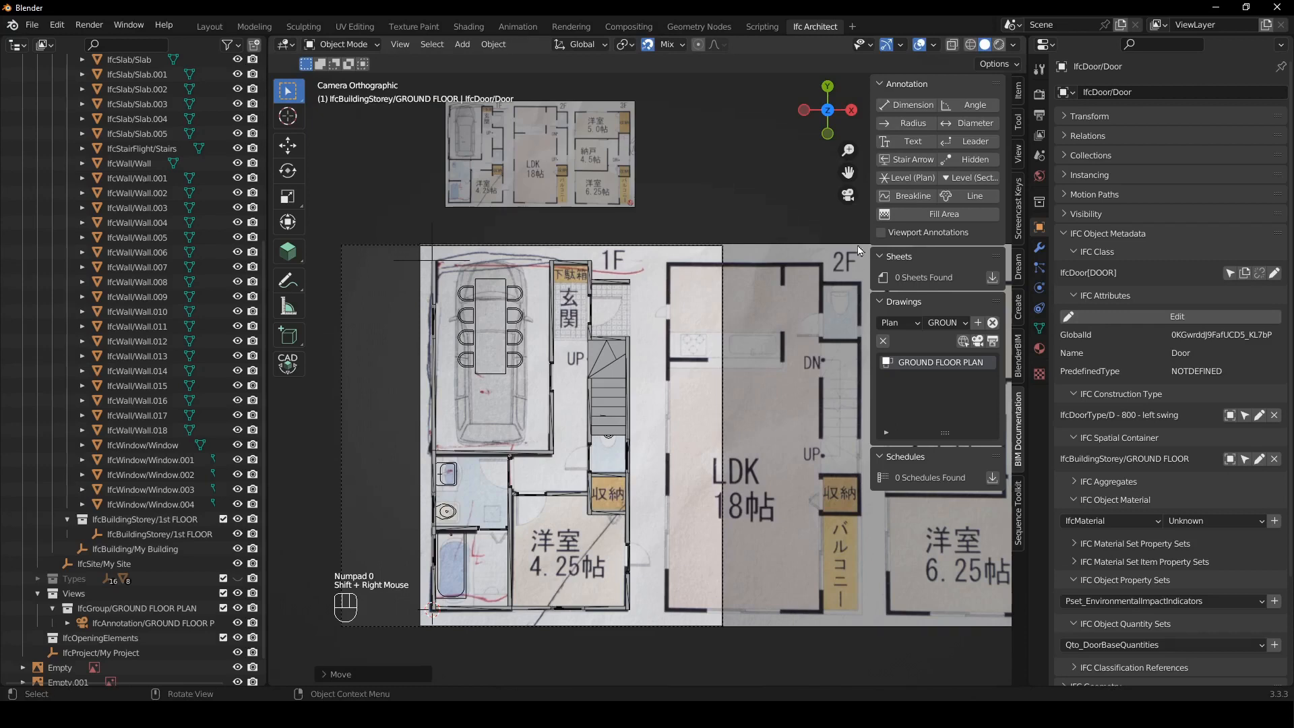
pyautogui.click(1017, 125)
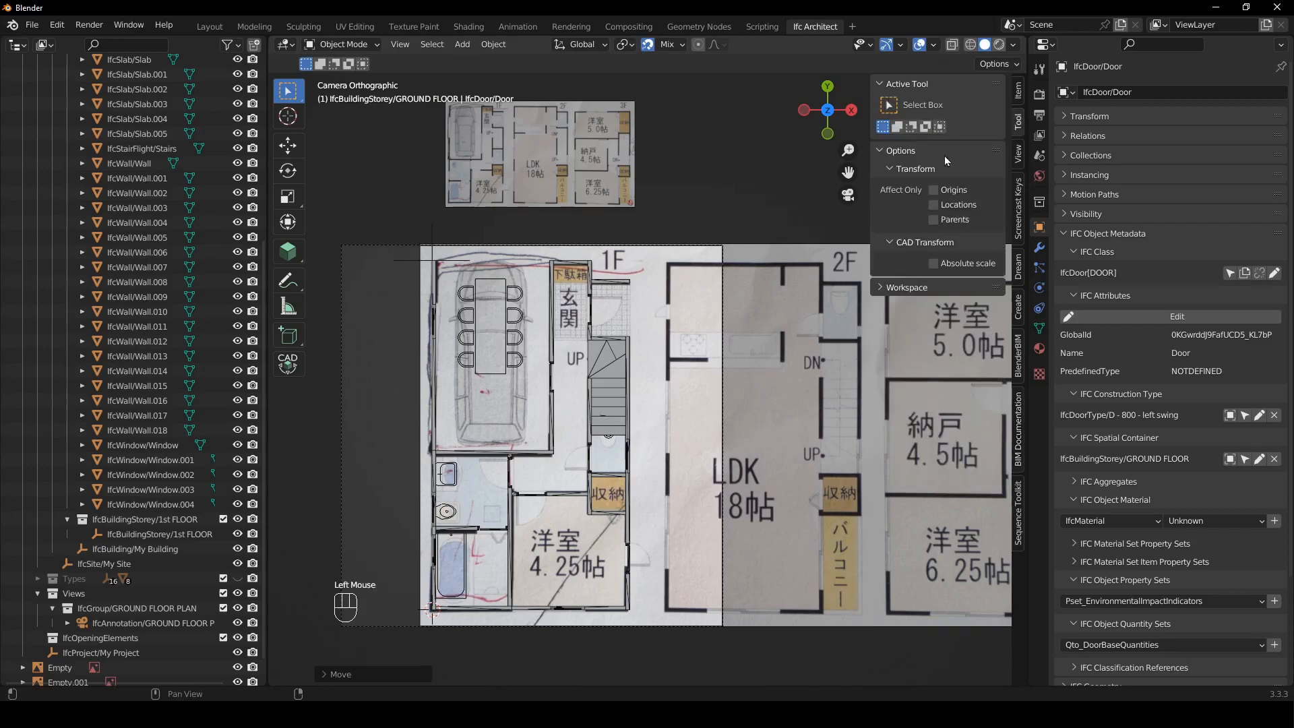
pyautogui.click(288, 251)
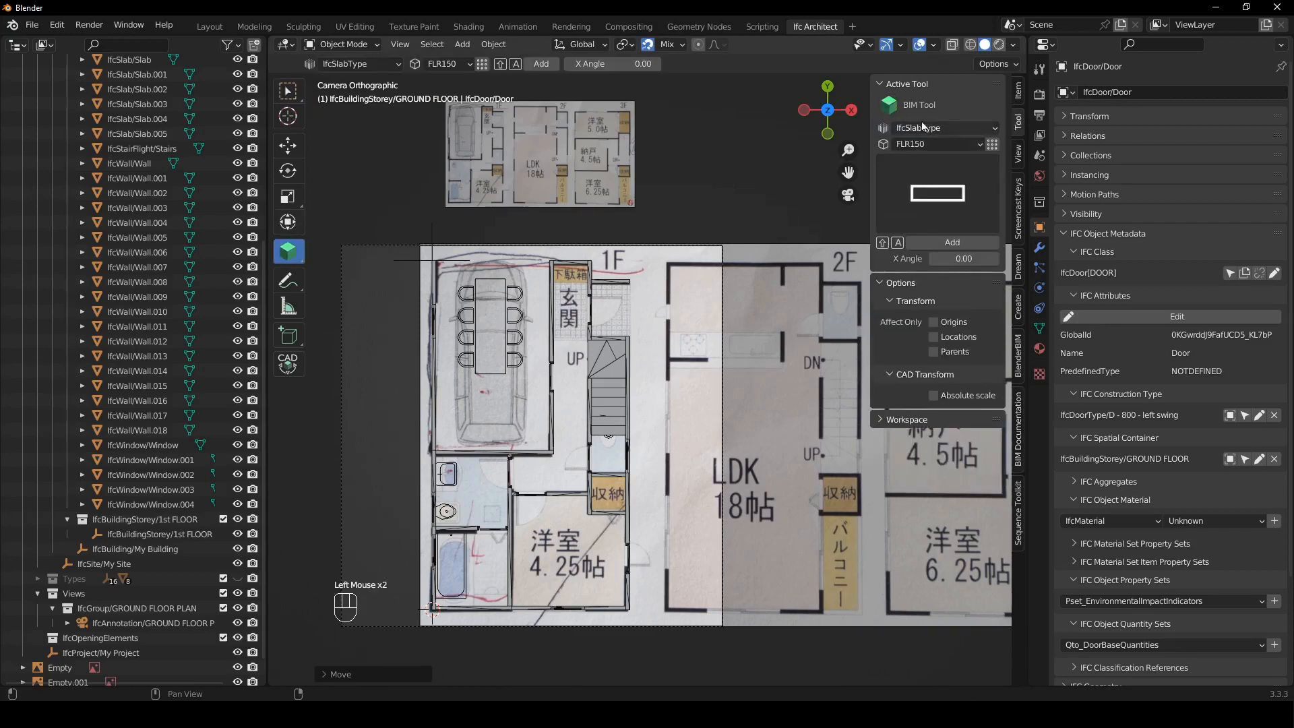
pyautogui.click(942, 244)
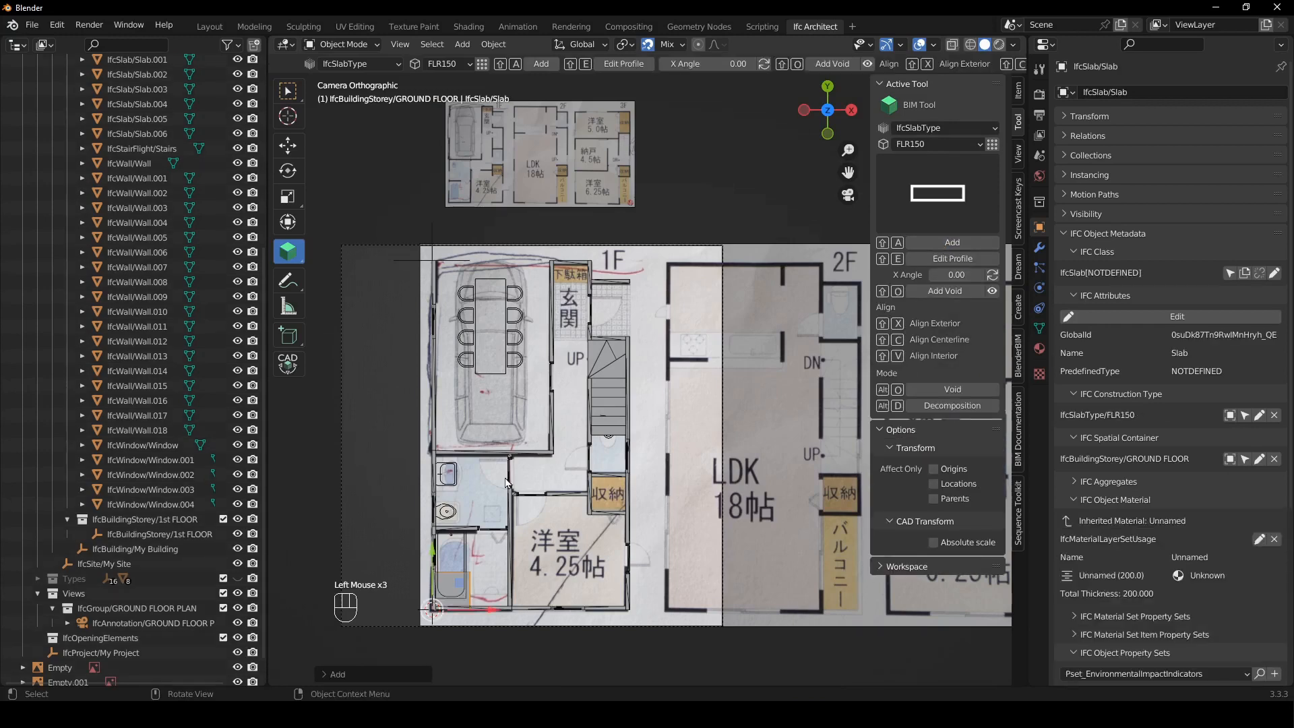
# - Edit the new slab's profile so its edges reach the outer walls of the whole ground floor, and save it
pyautogui.hotkey('shift', 'e')
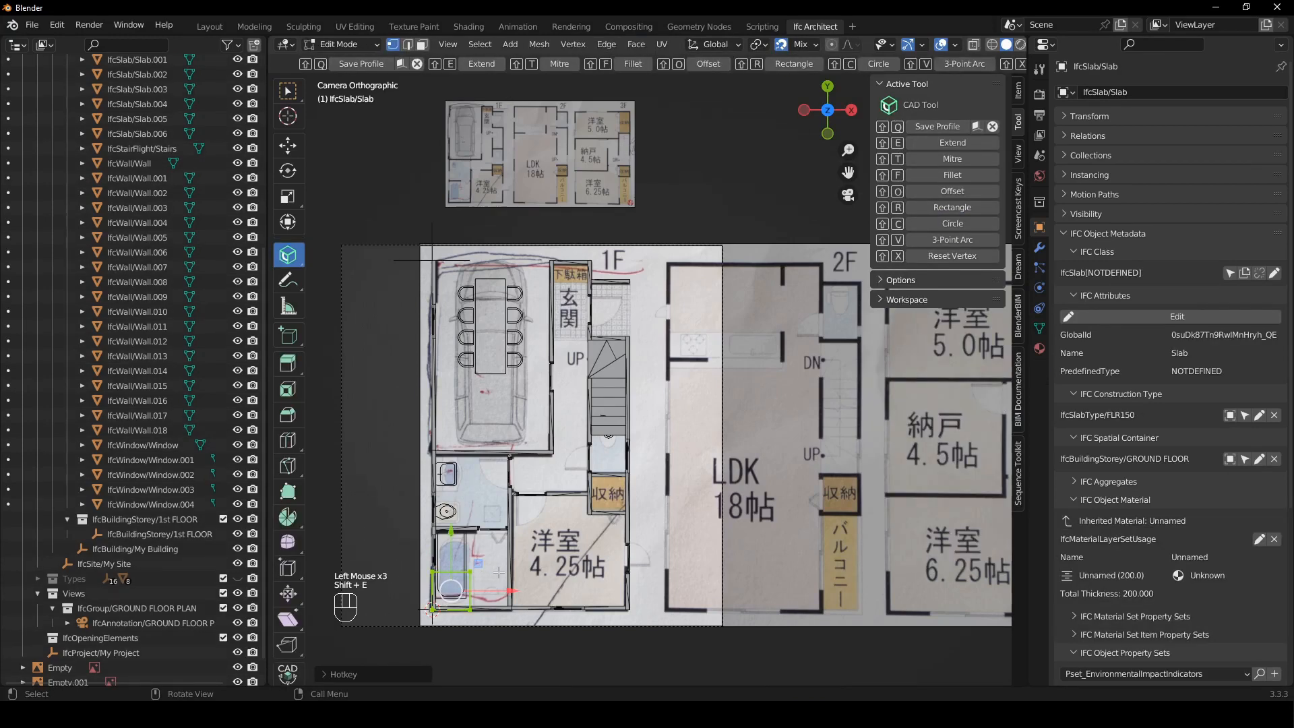
pyautogui.press('2')
pyautogui.click(478, 584)
pyautogui.moveTo(538, 591); pyautogui.dragTo(640, 597)
pyautogui.click(586, 567)
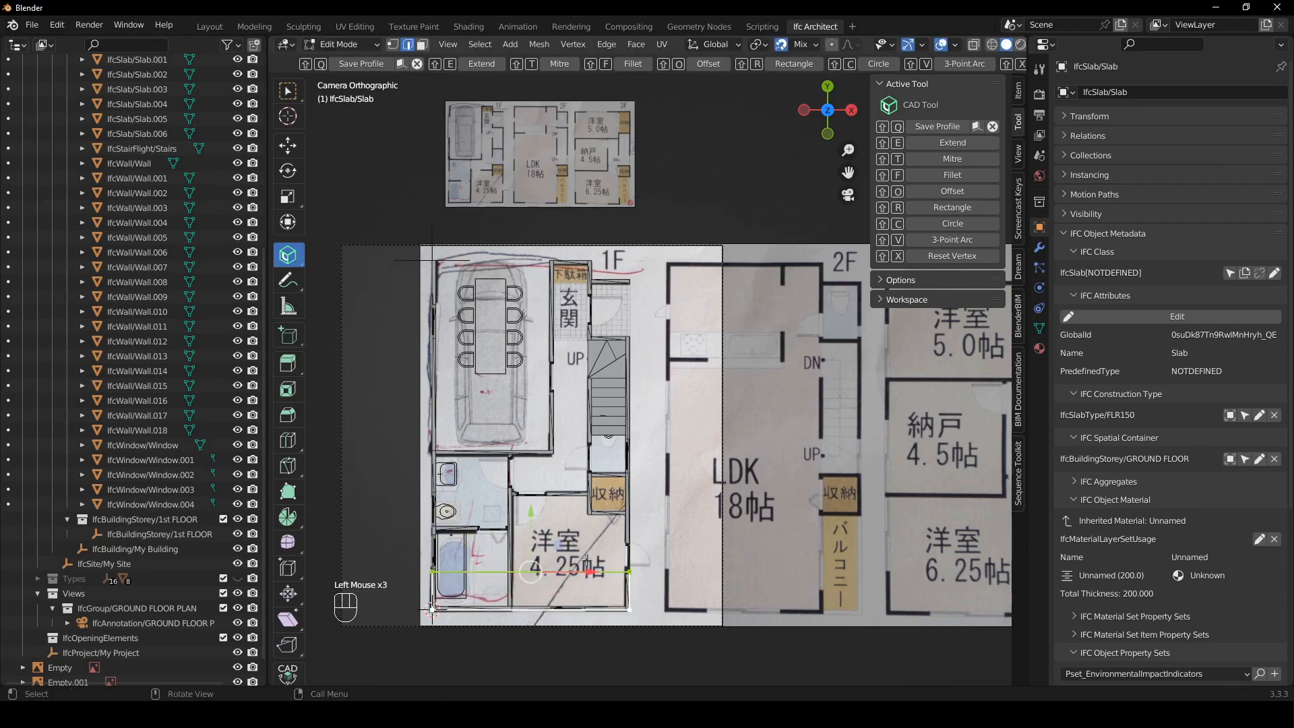
pyautogui.moveTo(531, 519); pyautogui.dragTo(532, 206)
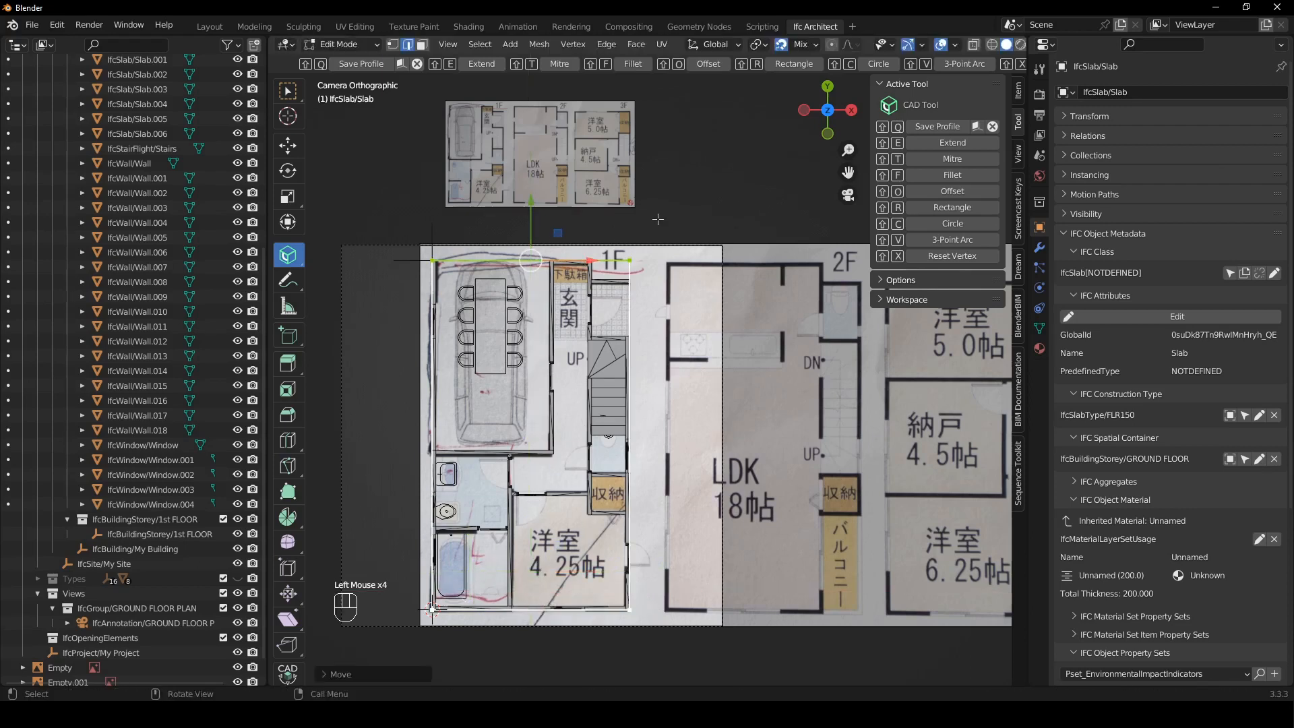
pyautogui.hotkey('shift', 'q')
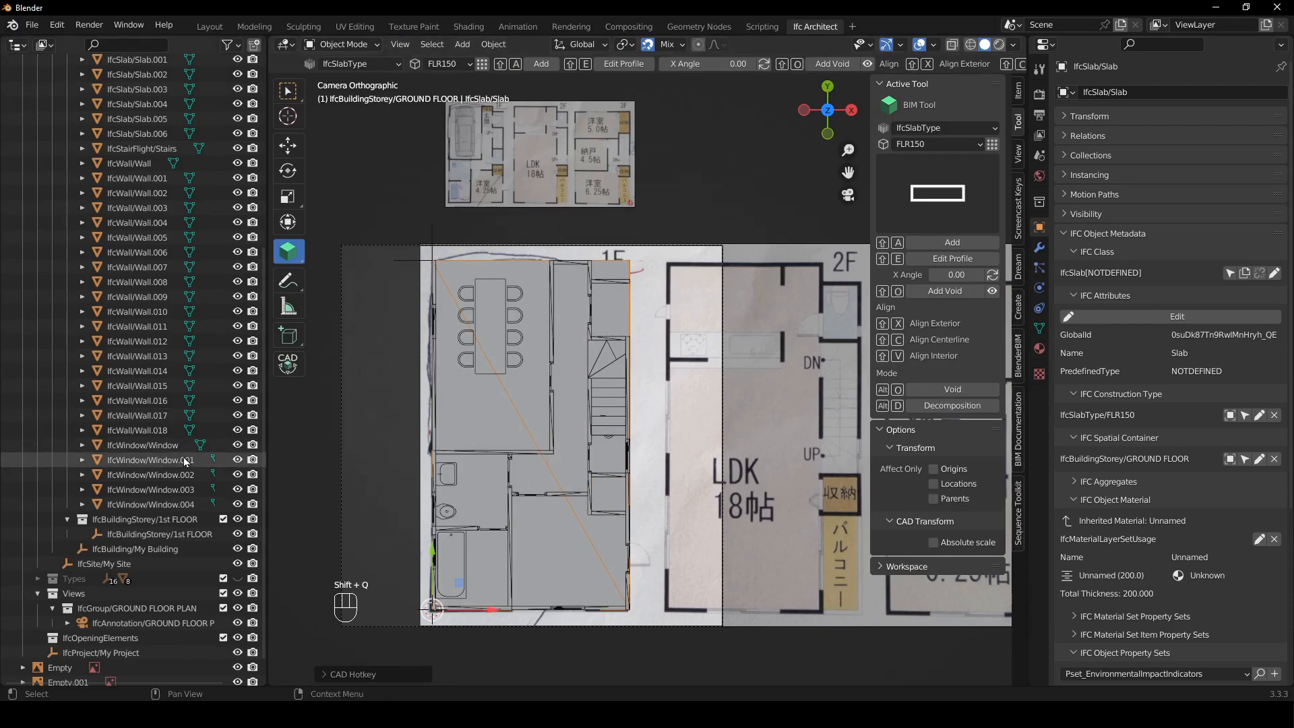
# - Select all ground floor elements from IfcDoor/Door to IfcWindow/Window.004 and copy them into the 1st FLOOR spatial container
pyautogui.scroll(5, 173, 450)
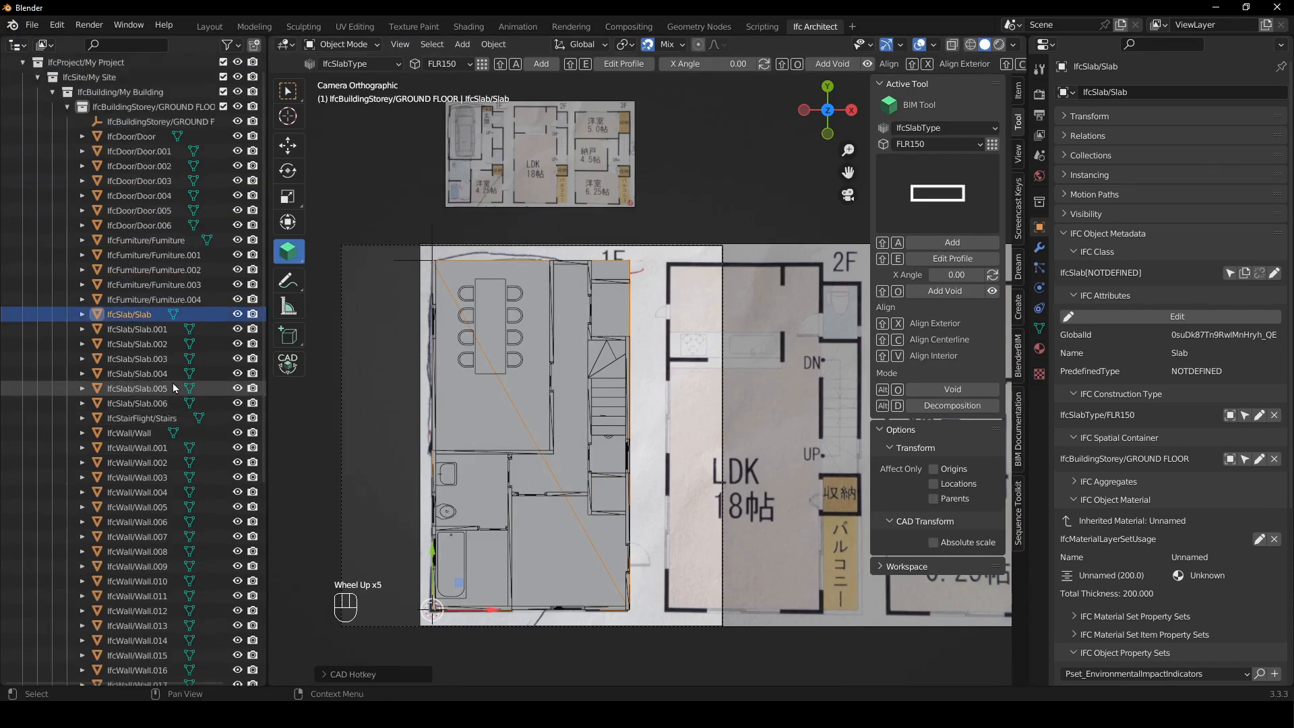
pyautogui.scroll(-4, 173, 387)
pyautogui.scroll(1, 171, 390)
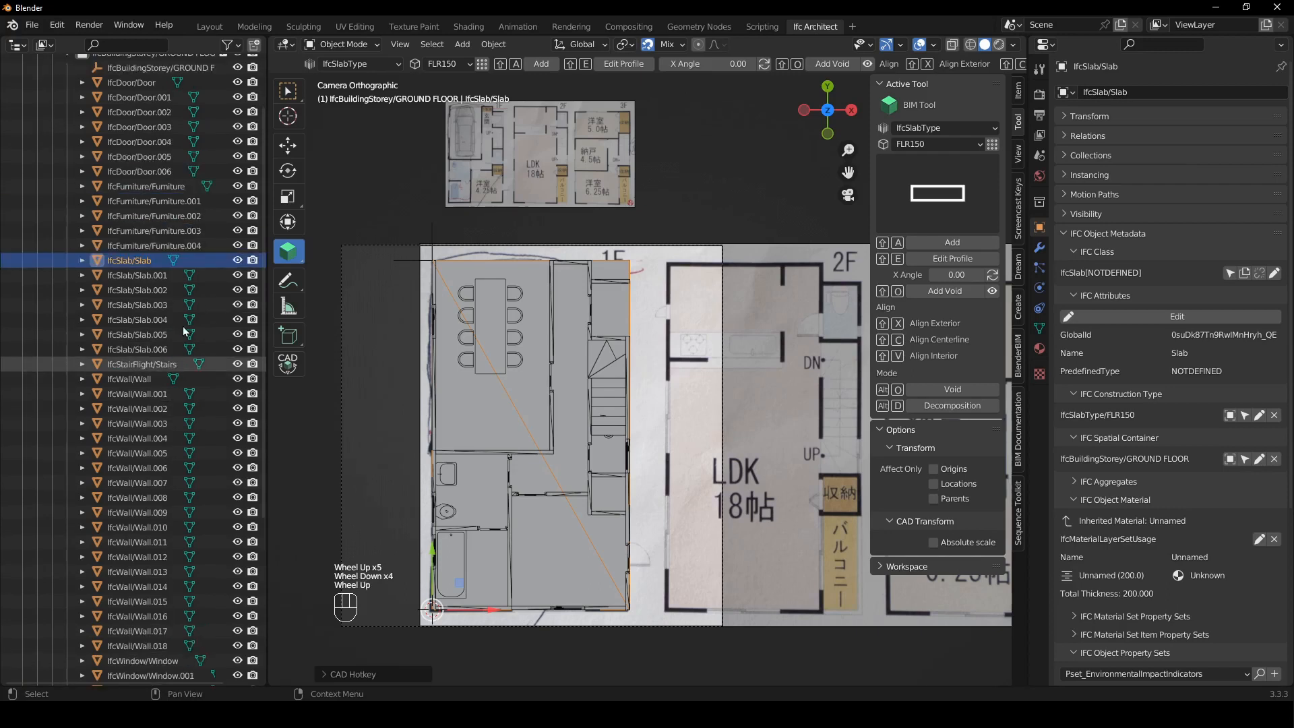
pyautogui.click(146, 83)
pyautogui.scroll(-4, 157, 236)
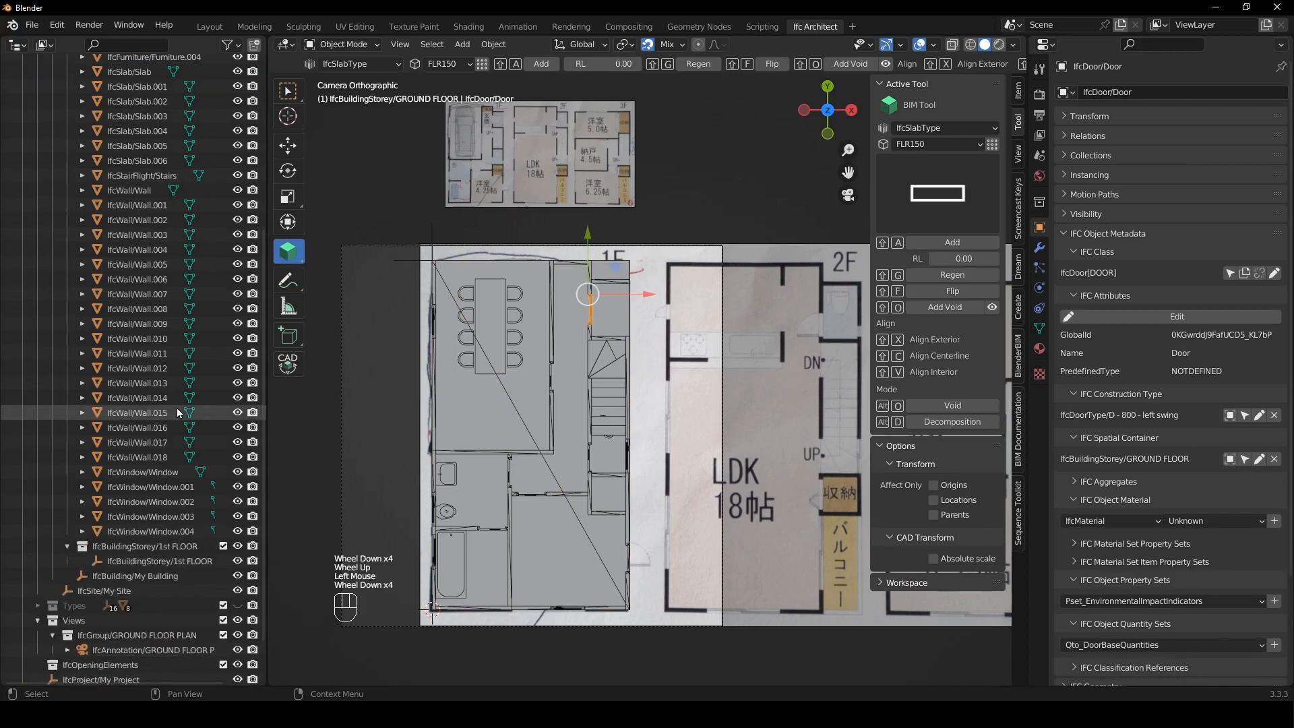
pyautogui.keyDown('shift'); pyautogui.click(160, 529); pyautogui.keyUp('shift')
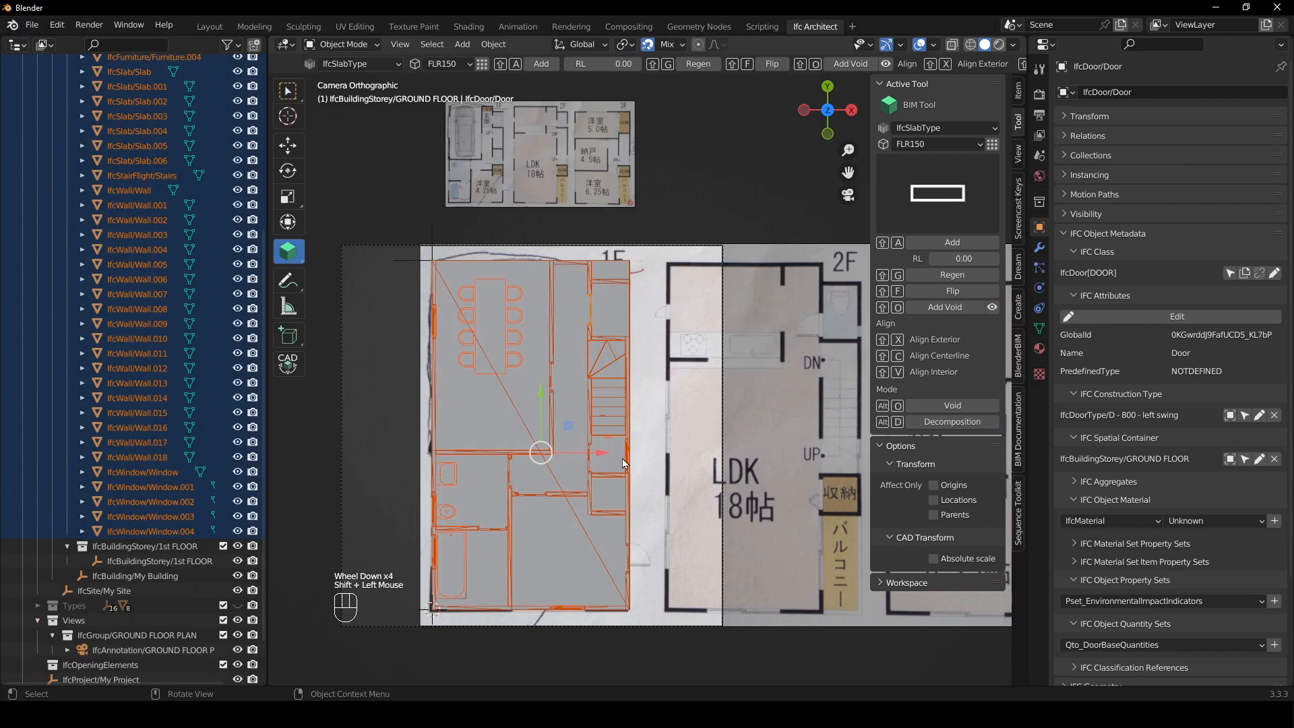
pyautogui.moveTo(606, 378); pyautogui.dragTo(642, 364, button='middle')
pyautogui.scroll(-4, 582, 433)
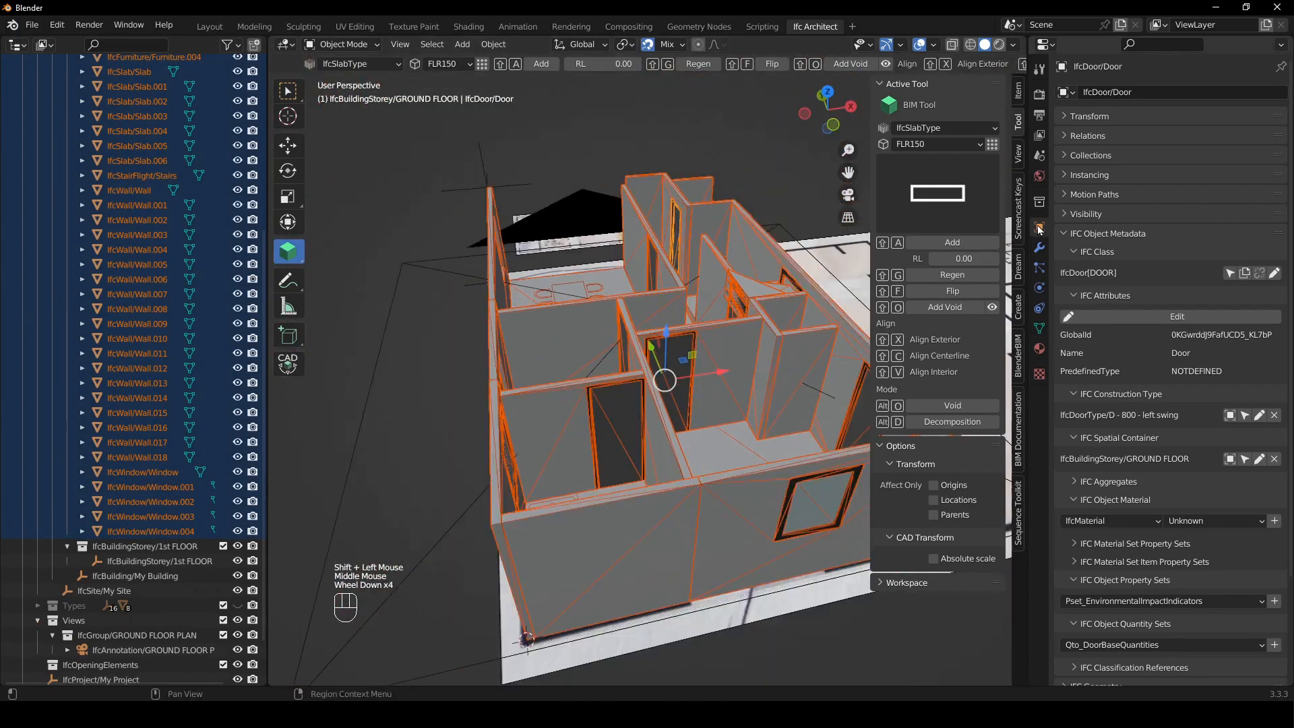
pyautogui.click(1076, 251)
pyautogui.click(1078, 269)
pyautogui.moveTo(1079, 288); pyautogui.dragTo(1073, 459)
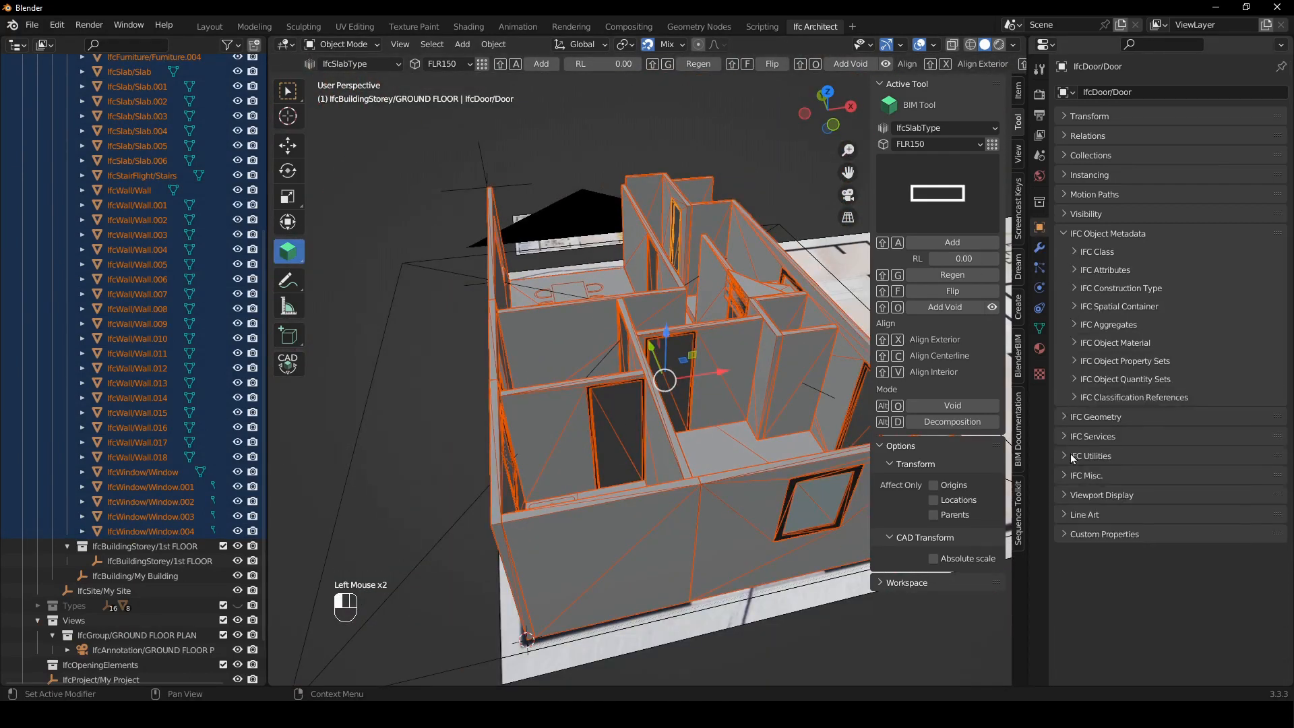
pyautogui.click(1076, 307)
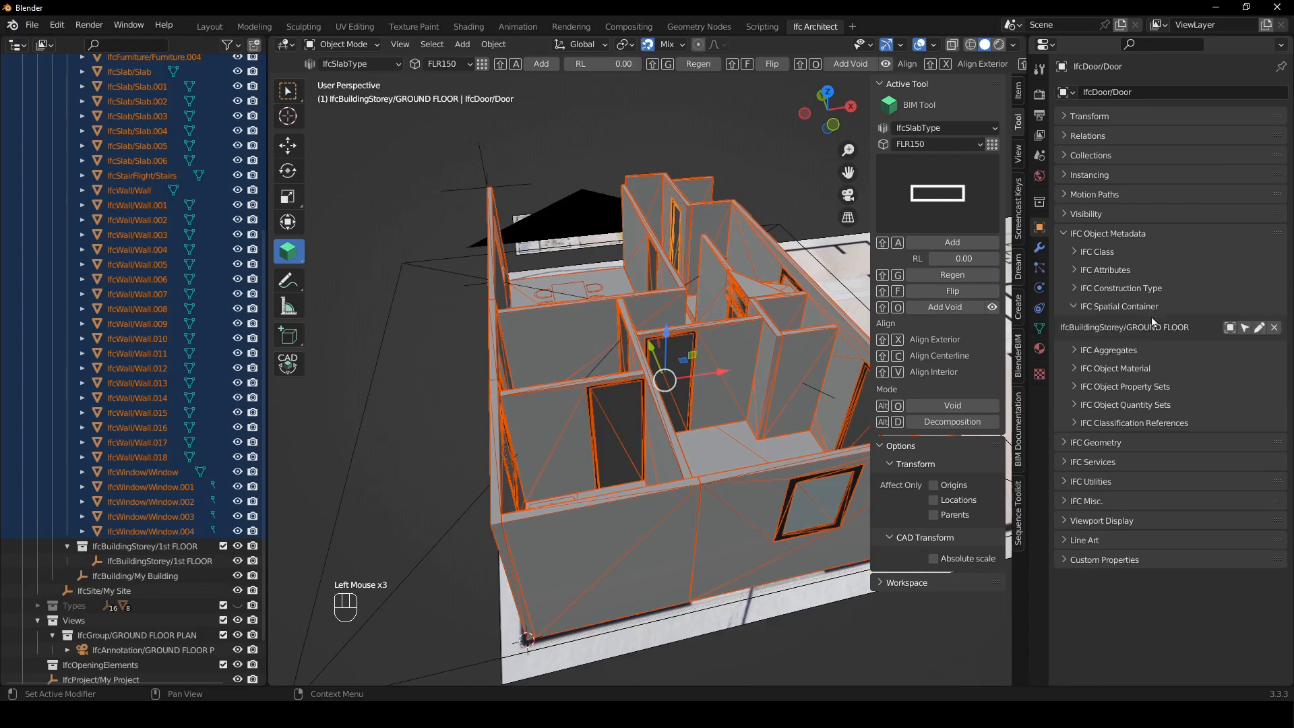
pyautogui.click(1259, 328)
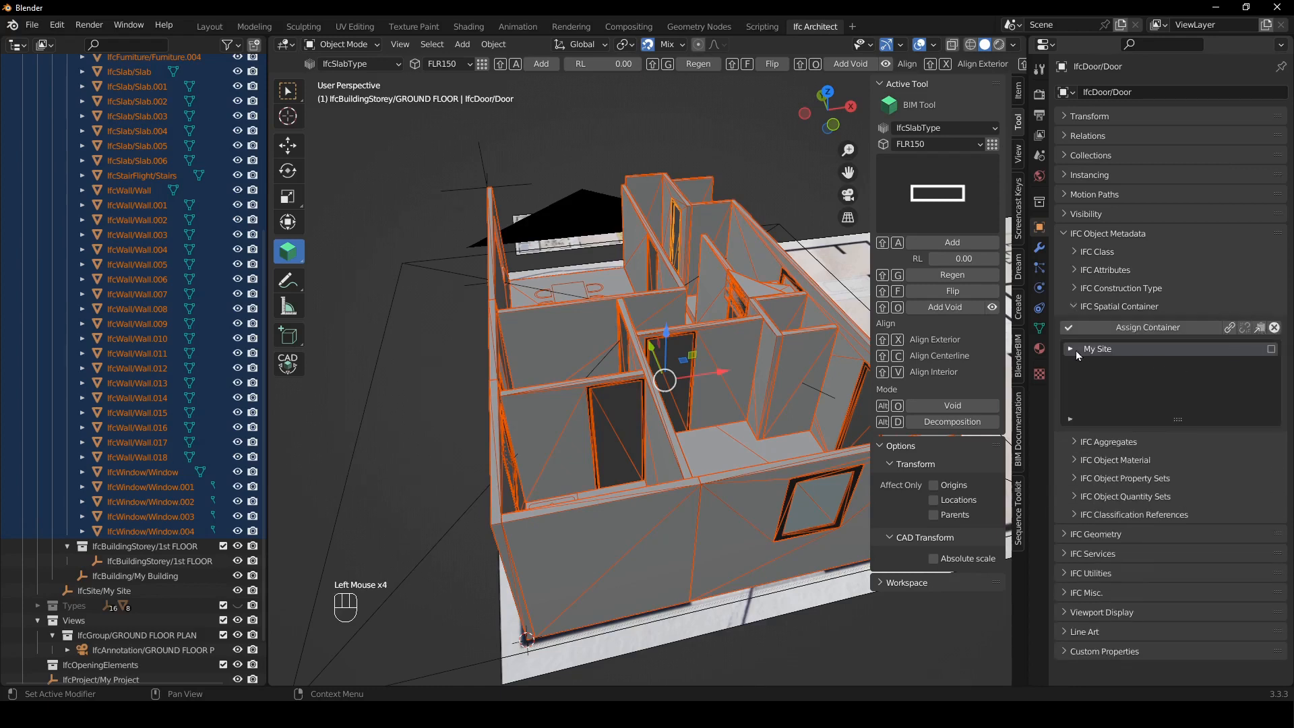
pyautogui.click(1070, 351)
pyautogui.click(1072, 351)
pyautogui.click(1260, 328)
# - Clear the selection and examine the stacked storeys of the building from several angles
pyautogui.scroll(-2, 427, 427)
pyautogui.moveTo(540, 427); pyautogui.dragTo(769, 387, button='middle')
pyautogui.click(690, 188)
pyautogui.scroll(1, 676, 348)
pyautogui.keyDown('shift'); pyautogui.moveTo(676, 348); pyautogui.dragTo(621, 439, button='middle'); pyautogui.keyUp('shift')
pyautogui.moveTo(626, 378); pyautogui.dragTo(526, 422, button='middle')
pyautogui.keyDown('shift'); pyautogui.moveTo(509, 339); pyautogui.dragTo(584, 381, button='middle'); pyautogui.keyUp('shift')
pyautogui.scroll(2, 556, 400)
pyautogui.moveTo(585, 381); pyautogui.dragTo(483, 311, button='middle')
pyautogui.keyDown('shift'); pyautogui.moveTo(553, 330); pyautogui.dragTo(657, 364, button='middle'); pyautogui.keyUp('shift')
pyautogui.moveTo(657, 364); pyautogui.dragTo(701, 324, button='middle')
pyautogui.scroll(-2, 701, 325)
pyautogui.moveTo(599, 334); pyautogui.dragTo(716, 442, button='middle')
# - Select the floor plan reference image Empty.001 lying beneath the building
pyautogui.click(819, 429)
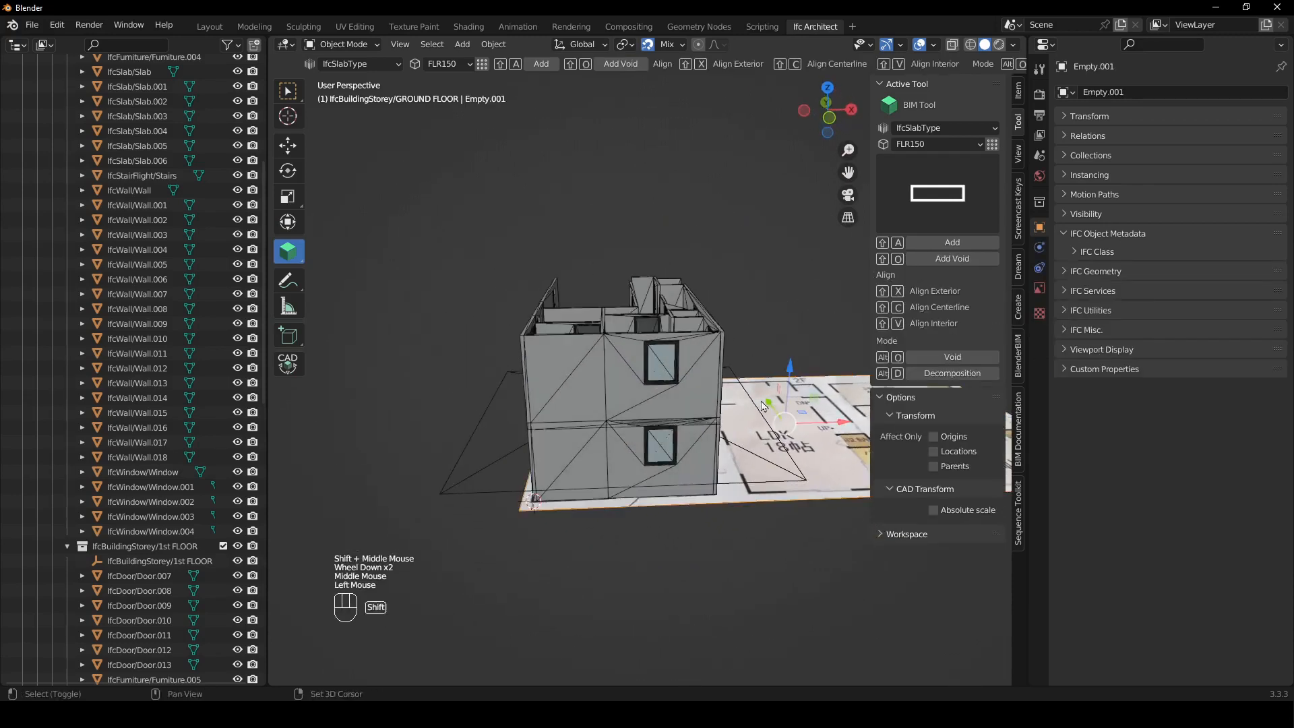
# - Duplicate the floor-plan reference image and raise the copy along Z to the base of the upper storey
pyautogui.keyDown('shift'); pyautogui.moveTo(819, 428); pyautogui.dragTo(678, 418, button='middle'); pyautogui.keyUp('shift')
pyautogui.hotkey('shift', 'd')
pyautogui.press('z')
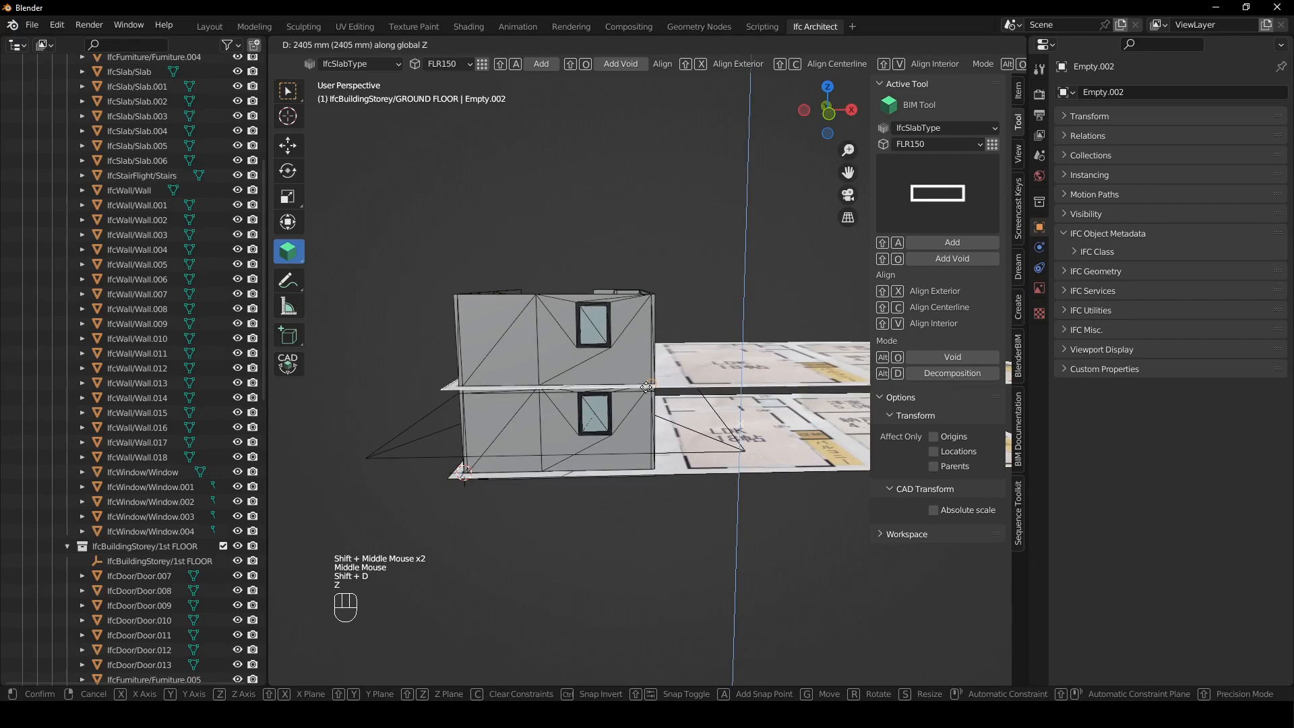
pyautogui.click(646, 387)
# - Hide the upper storey's floor slab that covers the raised floor-plan image
pyautogui.moveTo(647, 386); pyautogui.dragTo(739, 249, button='middle')
pyautogui.moveTo(717, 166); pyautogui.dragTo(709, 255, button='middle')
pyautogui.click(607, 302)
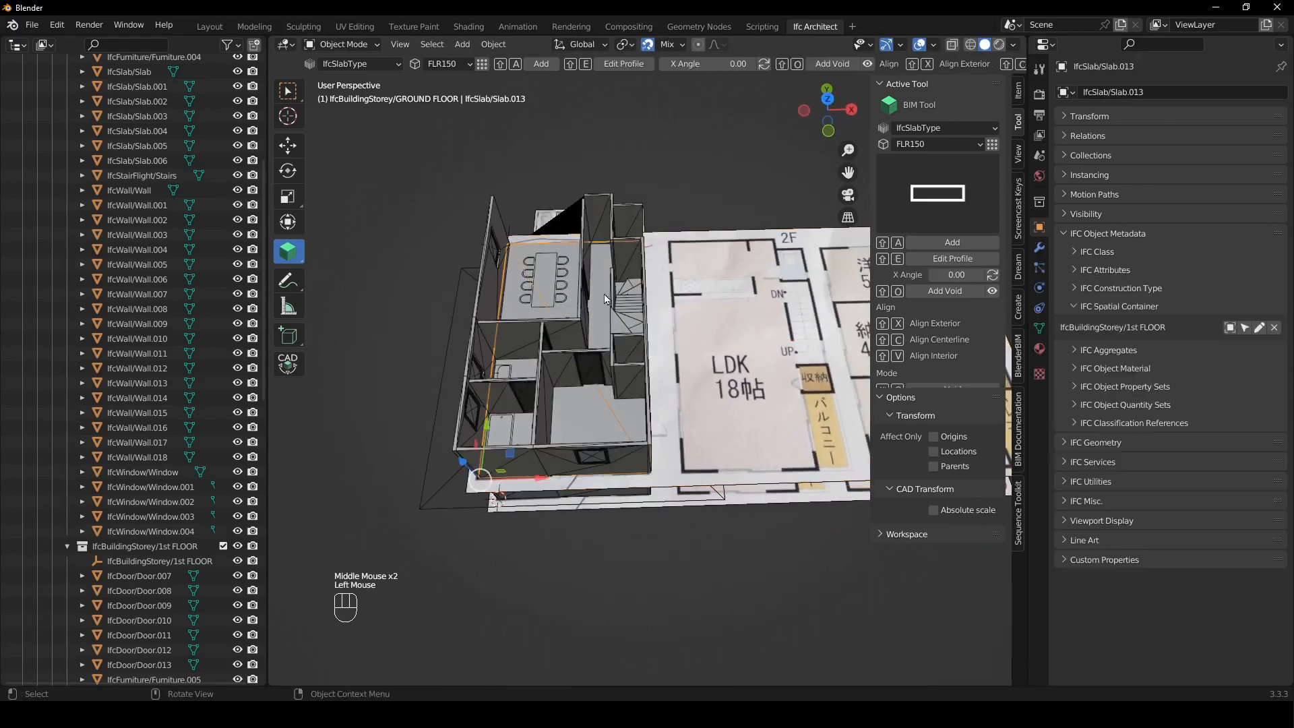
pyautogui.press('h')
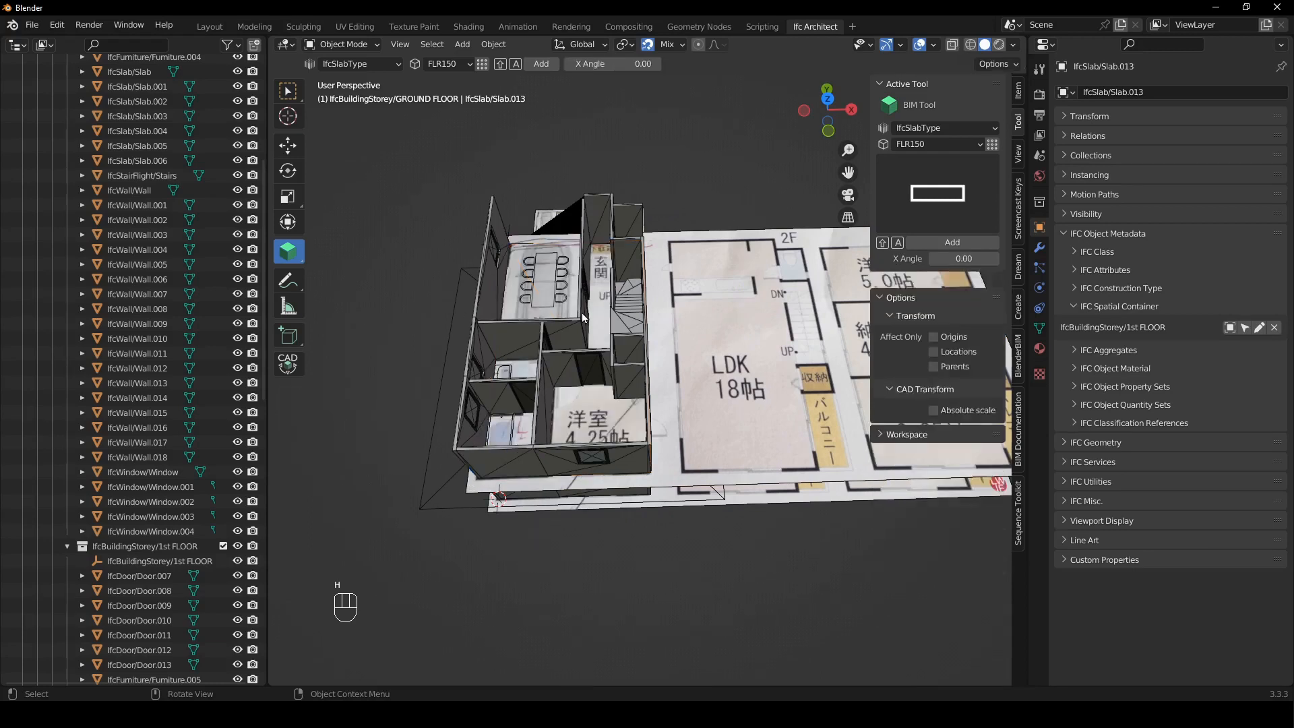
# - Collapse the GROUND FLOOR storey collection and exclude it from the view layer
pyautogui.scroll(2, 141, 172)
pyautogui.scroll(4, 141, 170)
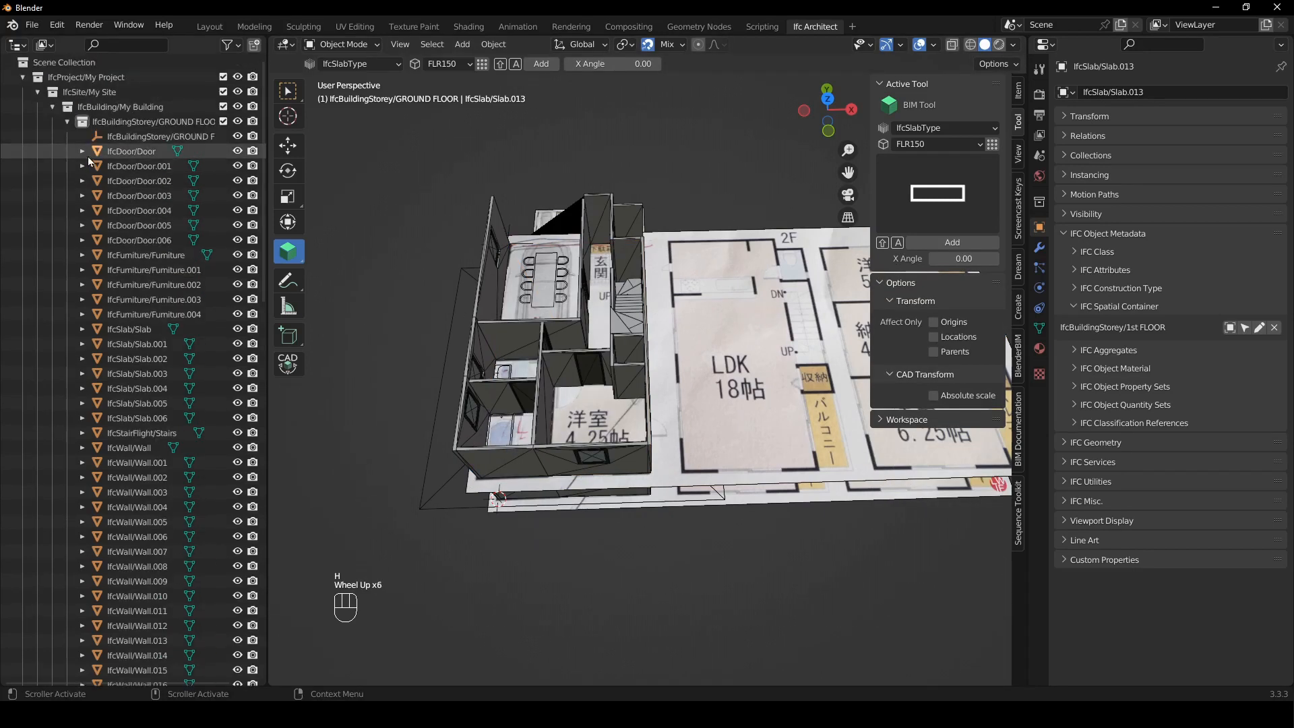
pyautogui.click(67, 121)
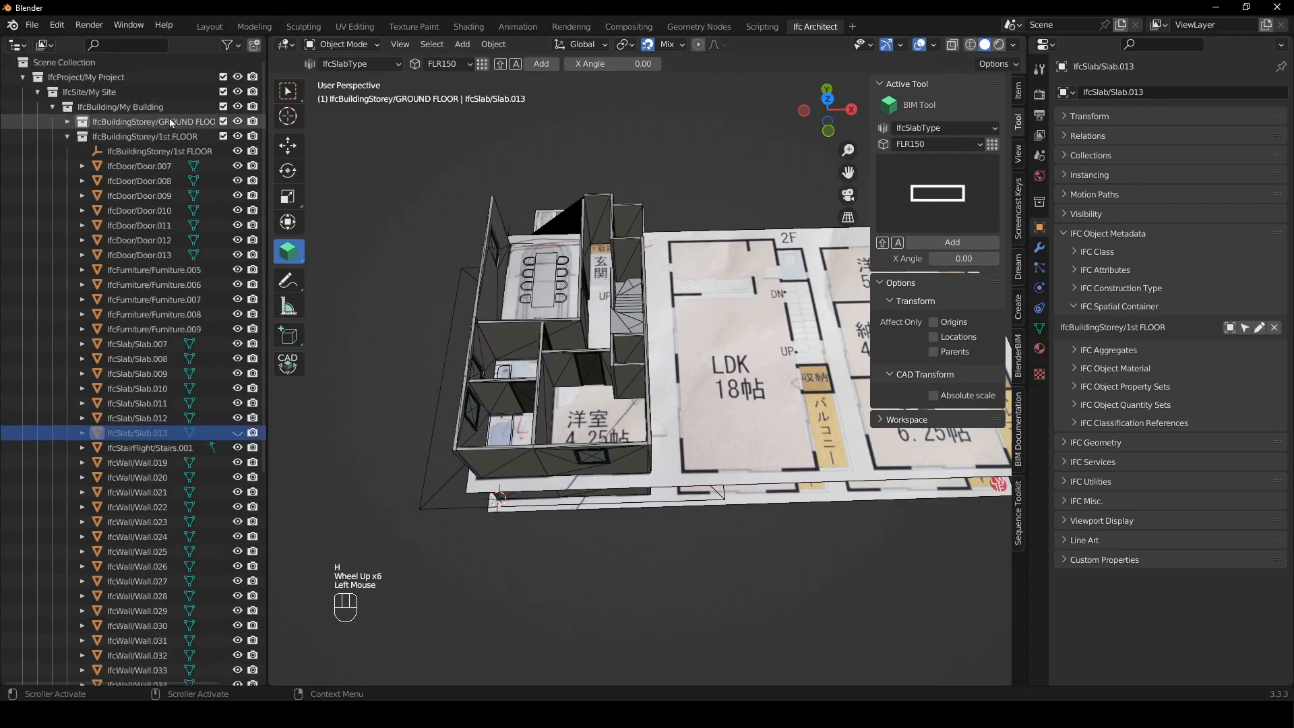
pyautogui.click(223, 122)
pyautogui.moveTo(708, 256); pyautogui.dragTo(737, 244, button='middle')
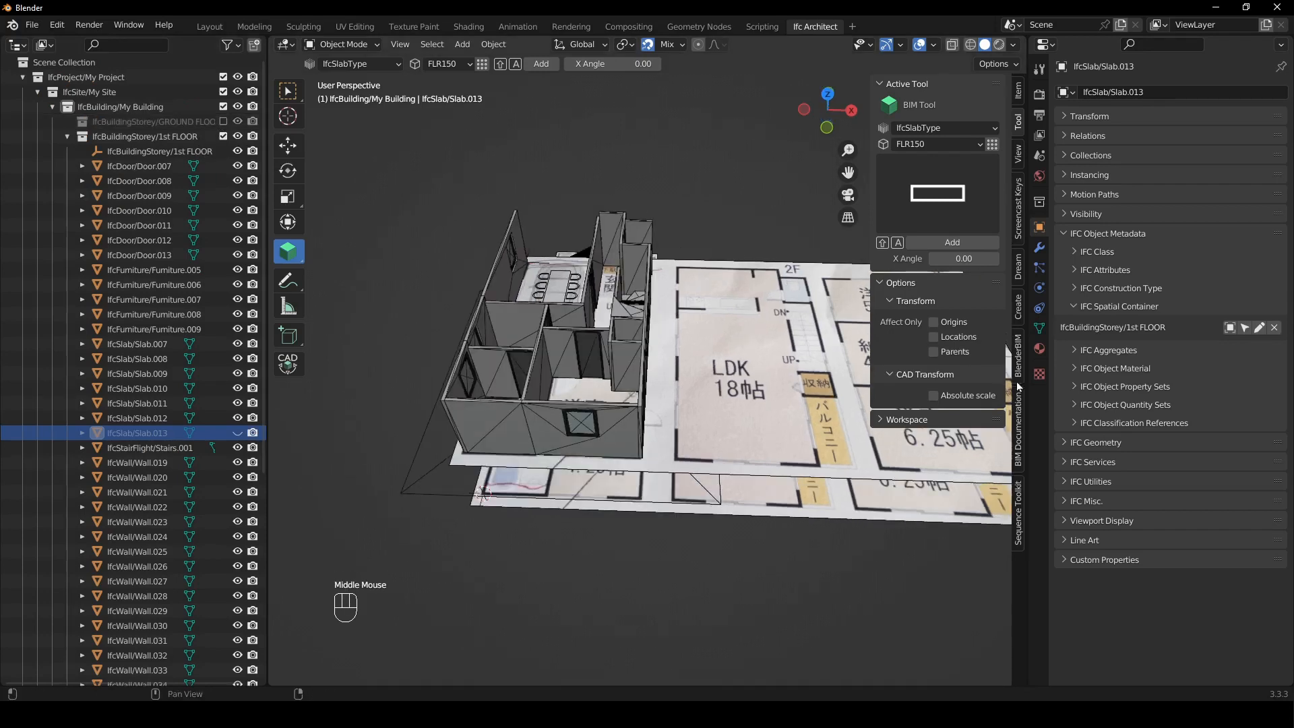
# - Create a plan drawing for the 1st FLOOR storey and activate its camera view
pyautogui.click(1019, 436)
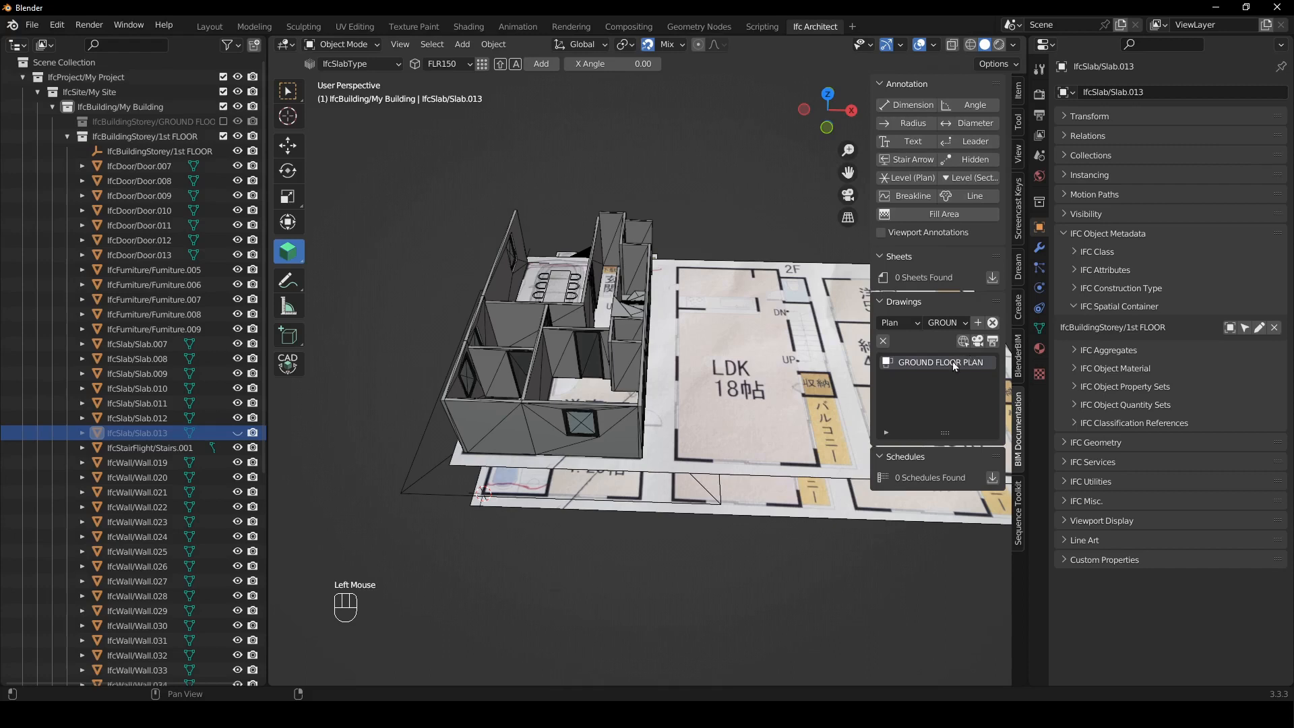
pyautogui.click(960, 324)
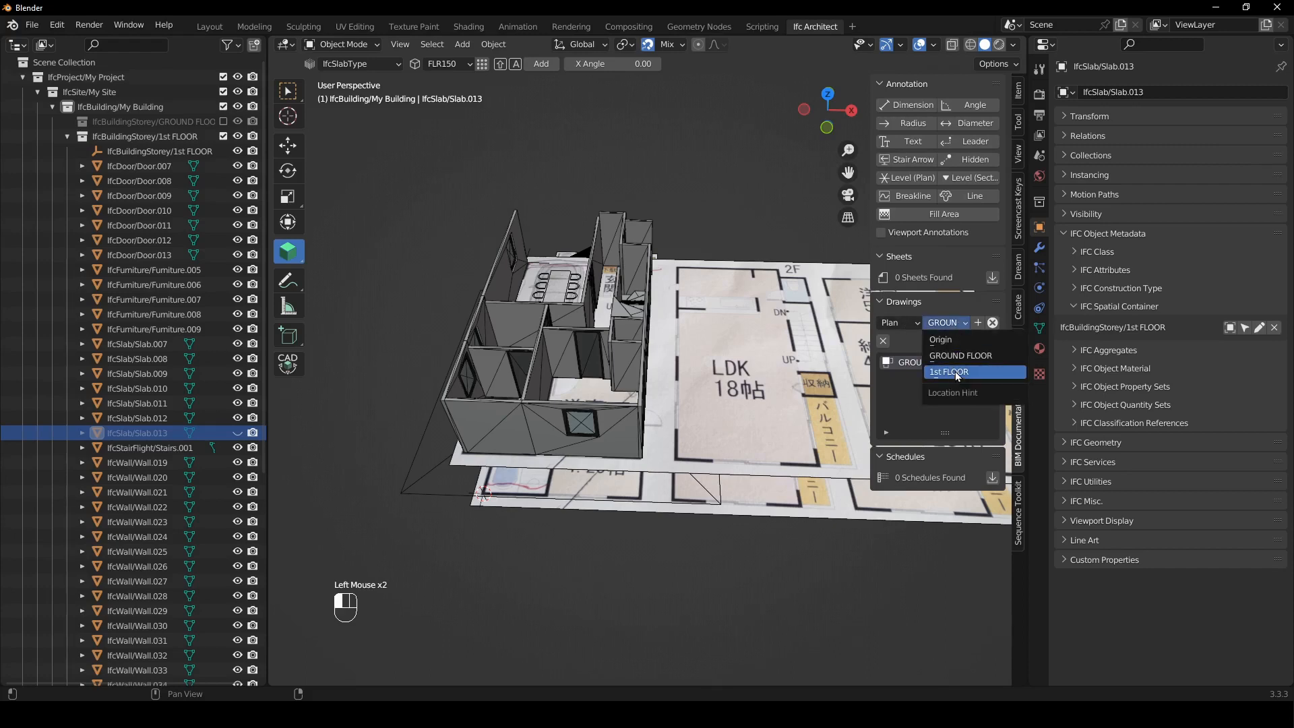
pyautogui.click(956, 369)
pyautogui.click(978, 323)
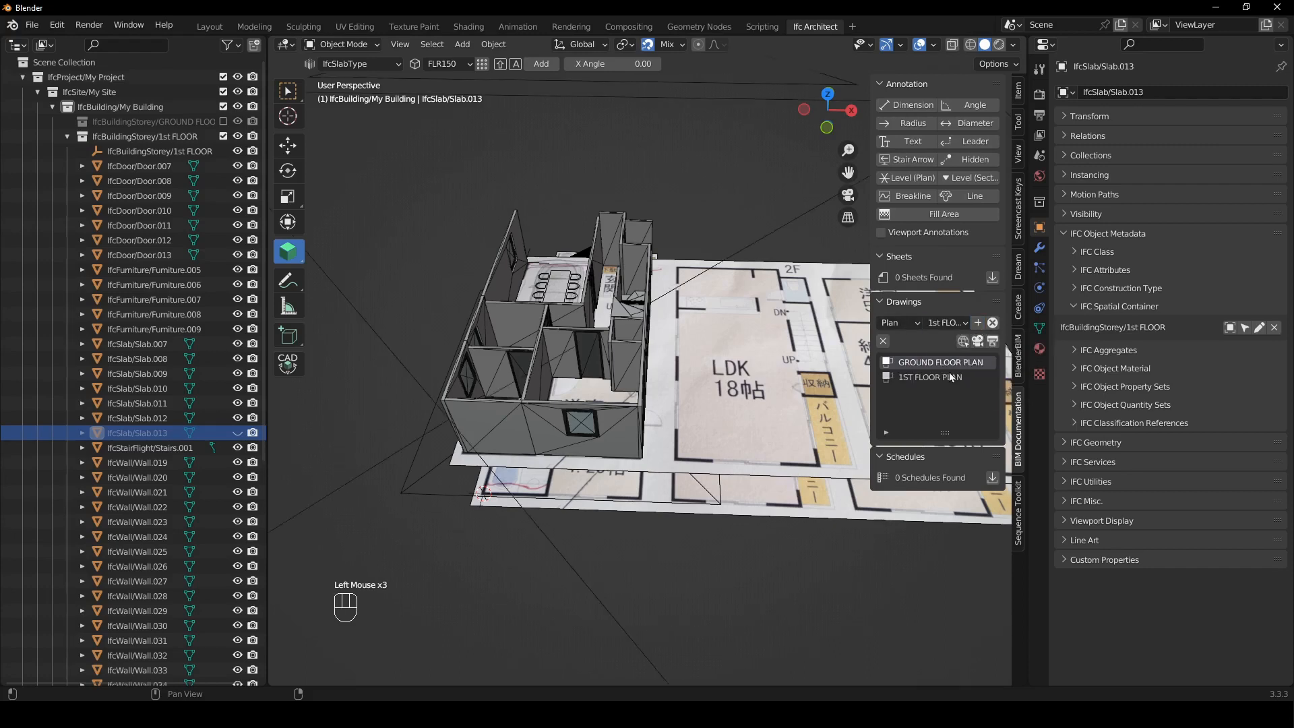
pyautogui.click(933, 379)
pyautogui.click(978, 342)
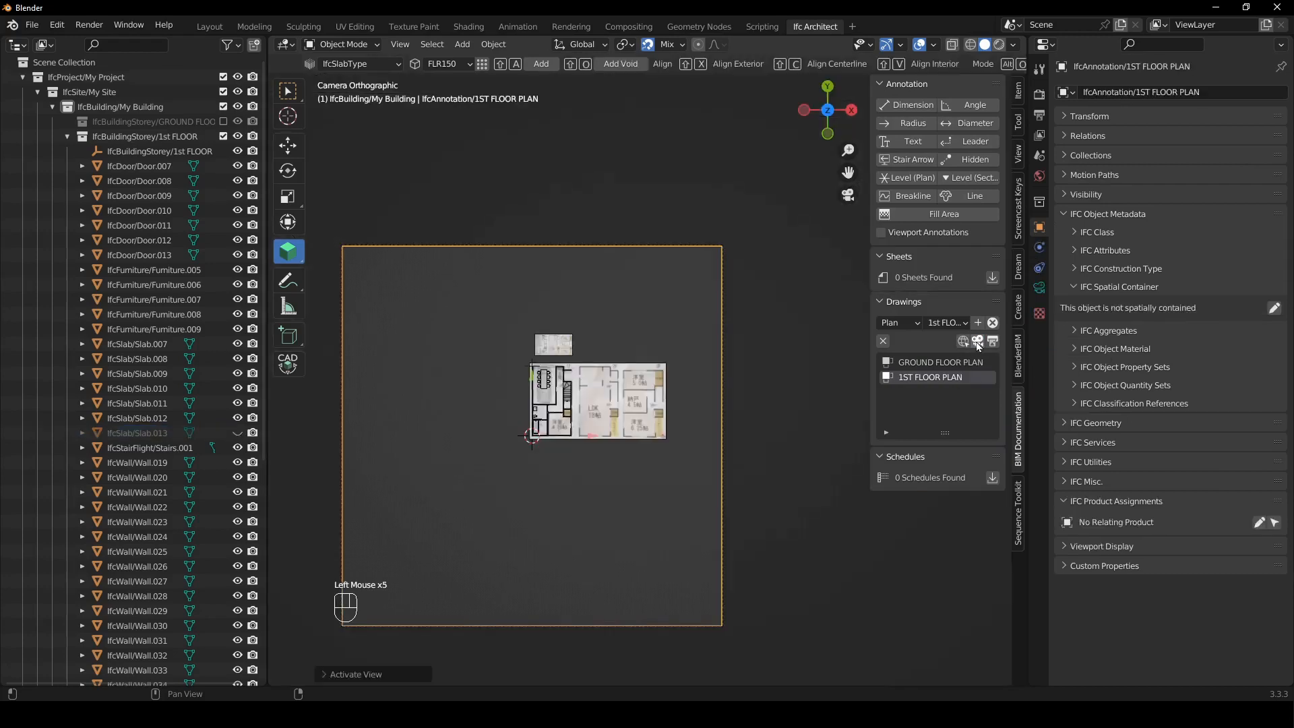
# - Set the 1ST FLOOR PLAN camera's orthographic scale to 10
pyautogui.click(728, 387)
pyautogui.click(723, 377)
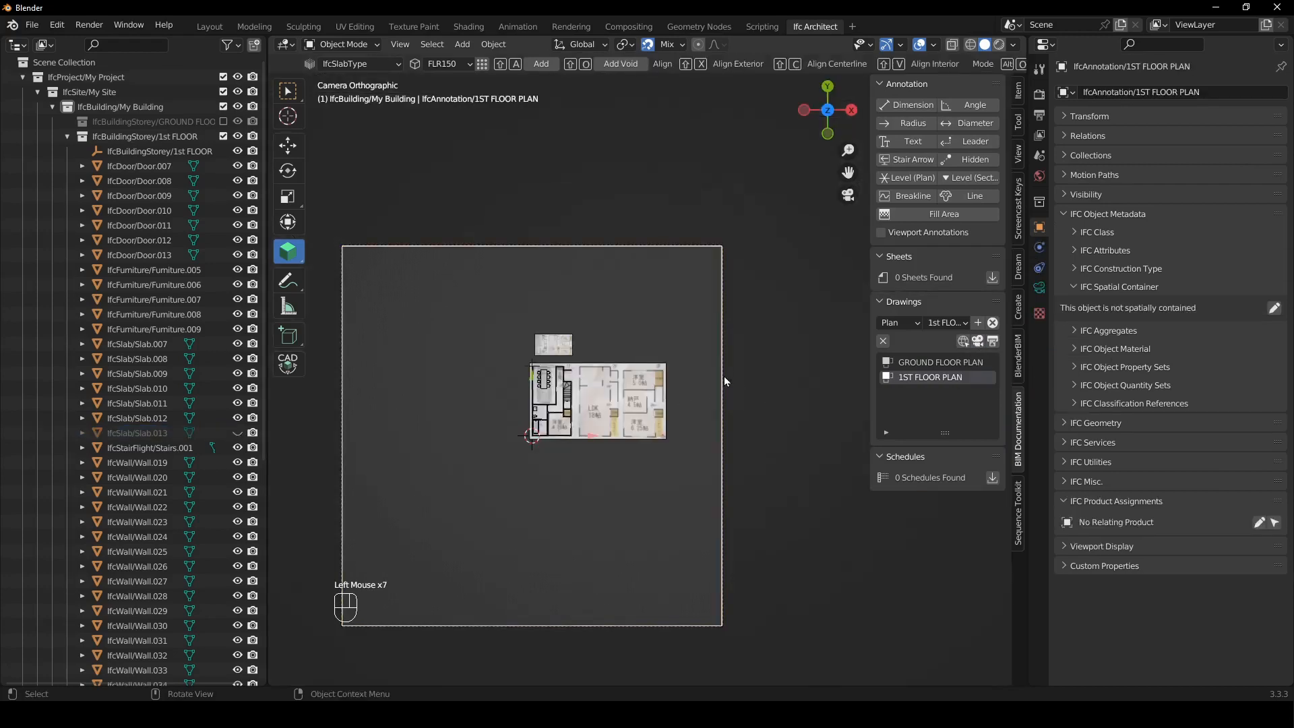
pyautogui.click(1039, 289)
pyautogui.click(1208, 162)
pyautogui.write('10')
pyautogui.press('Return')
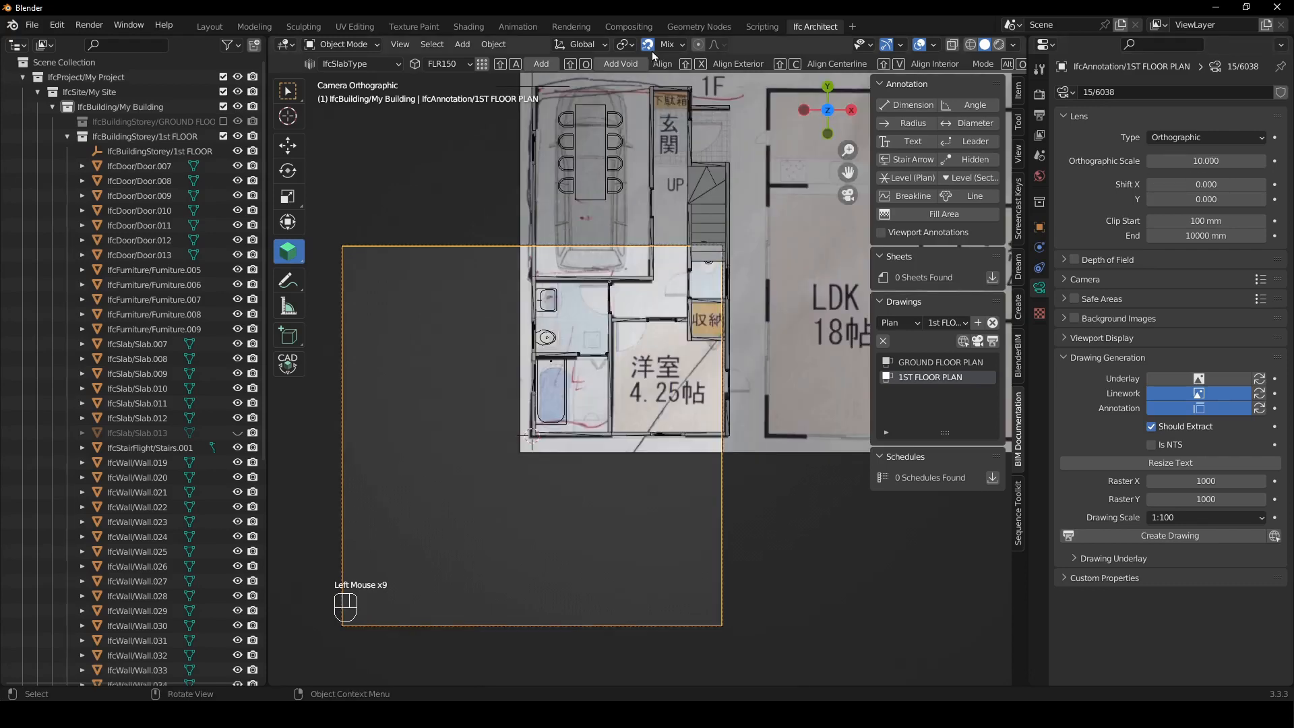
# - Move the 1ST FLOOR PLAN camera so its frame encloses the whole modelled floor
pyautogui.scroll(-2, 606, 337)
pyautogui.keyDown('shift'); pyautogui.moveTo(674, 270); pyautogui.dragTo(618, 393, button='middle'); pyautogui.keyUp('shift')
pyautogui.scroll(1, 559, 377)
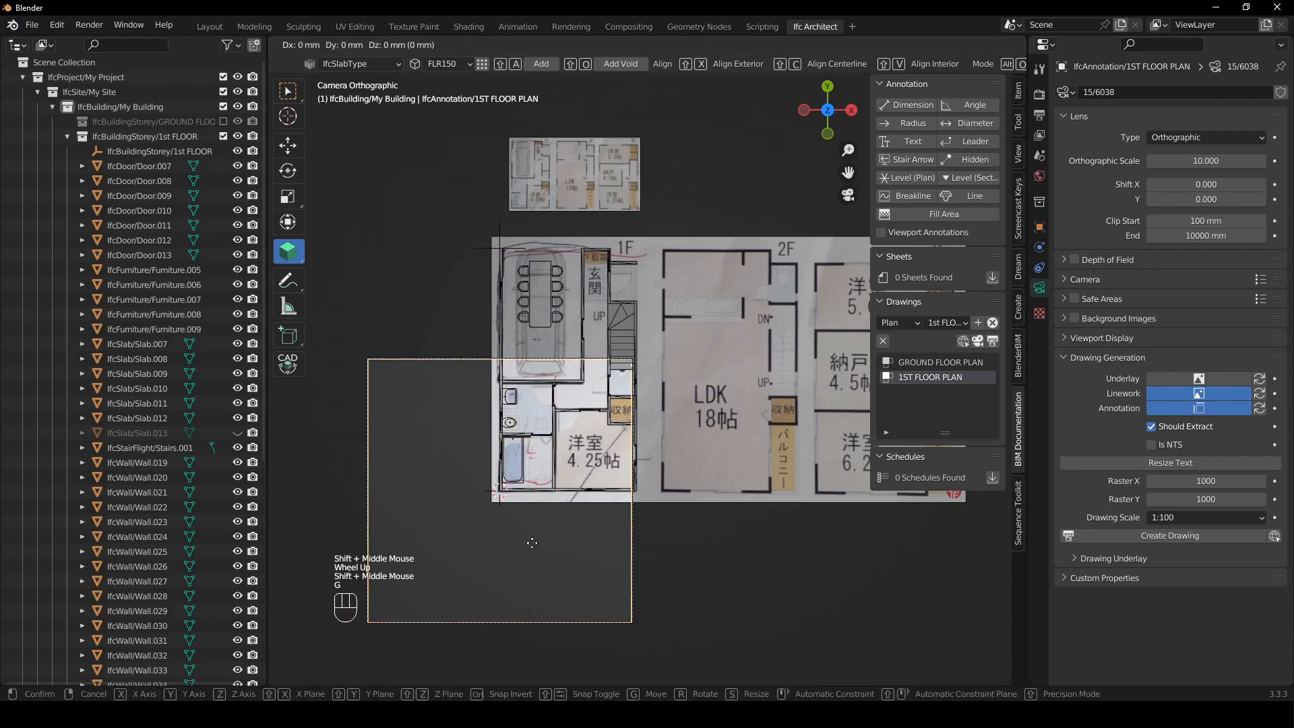
pyautogui.press('g')
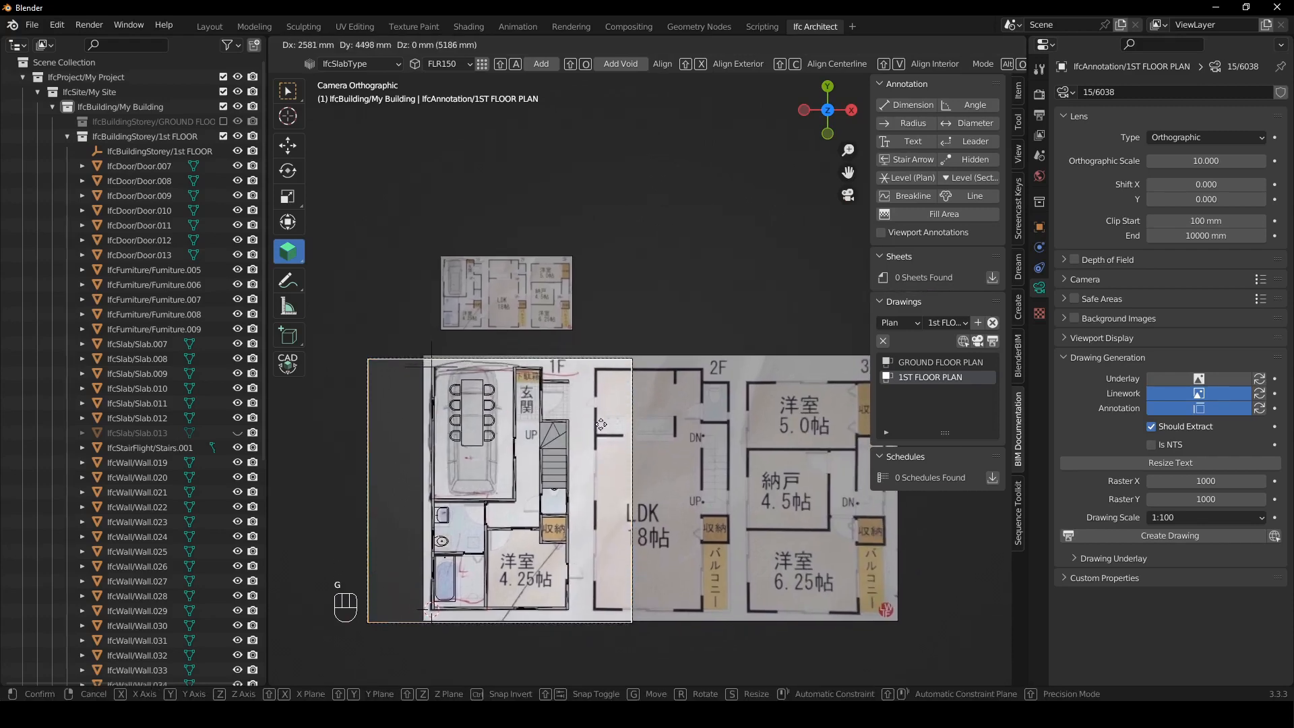
pyautogui.click(603, 425)
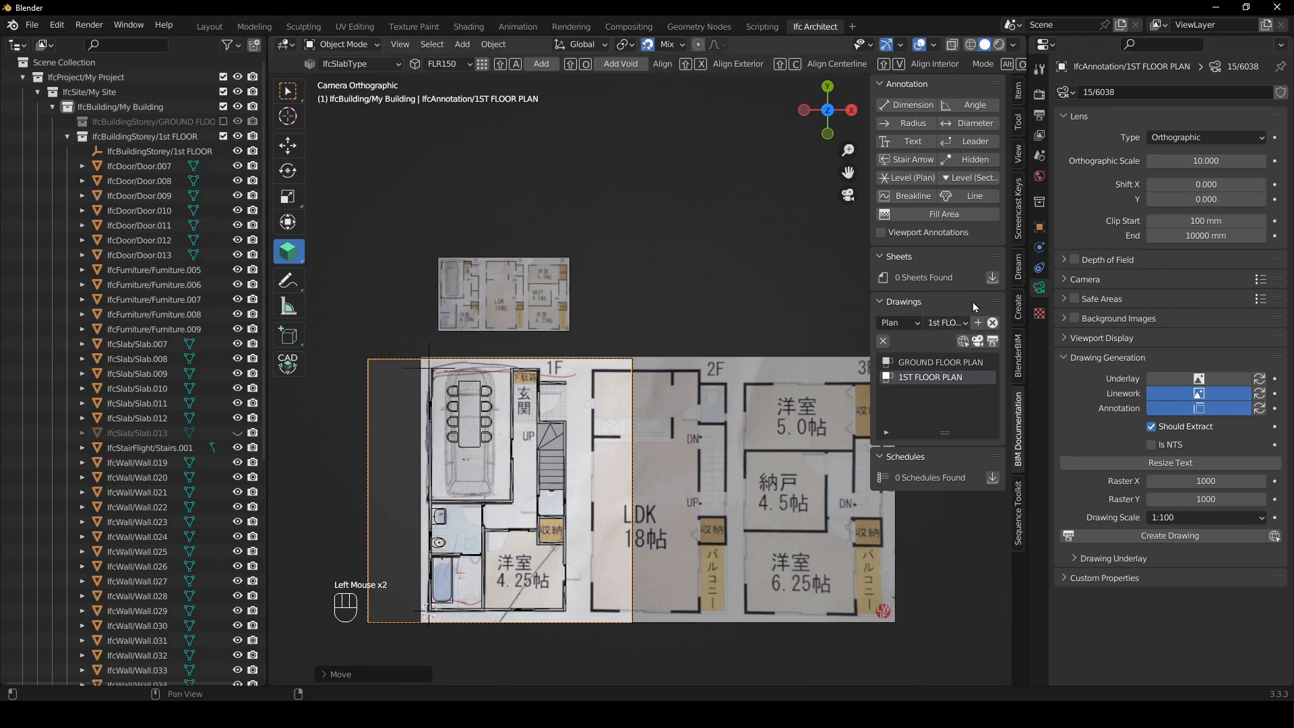
pyautogui.click(777, 276)
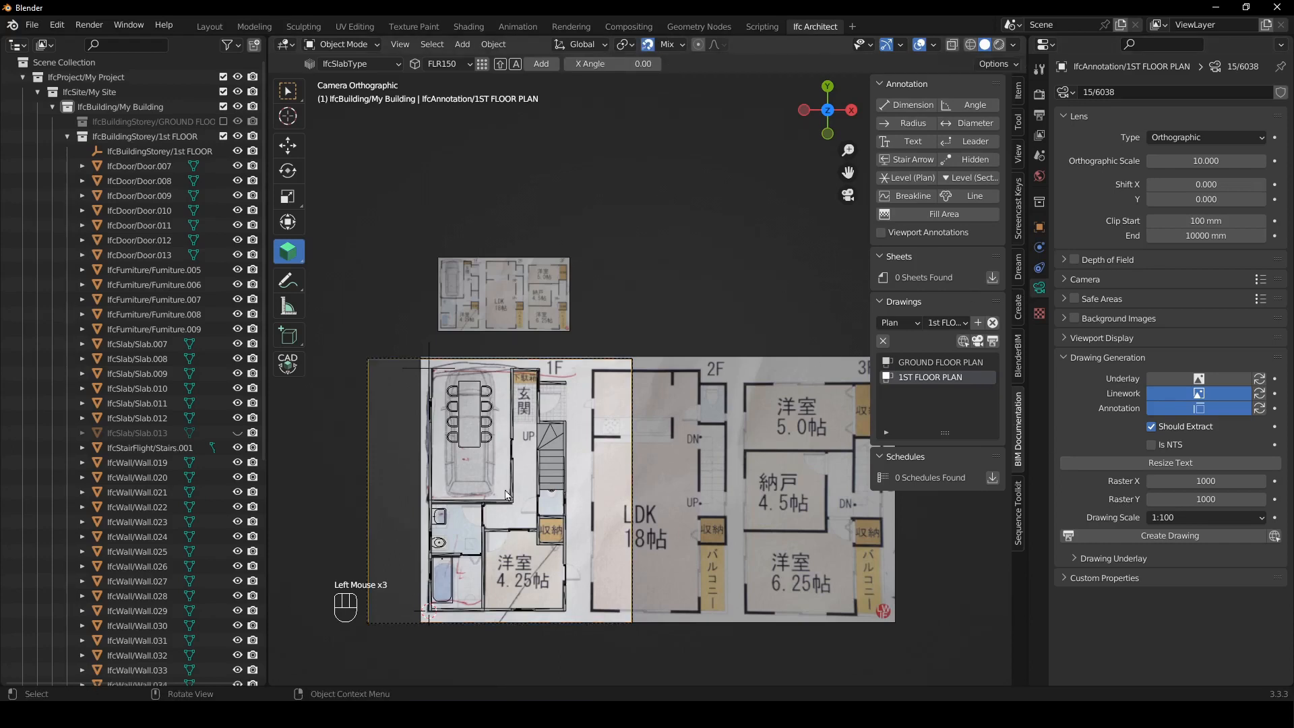
# - Move the raised floor-plan image -6100 mm along X so its 2F plan lies under the modelled walls
pyautogui.scroll(2, 591, 419)
pyautogui.keyDown('shift'); pyautogui.scroll(1, 590, 419); pyautogui.keyUp('shift')
pyautogui.keyDown('shift'); pyautogui.moveTo(465, 411); pyautogui.dragTo(591, 419, button='middle'); pyautogui.keyUp('shift')
pyautogui.click(621, 389)
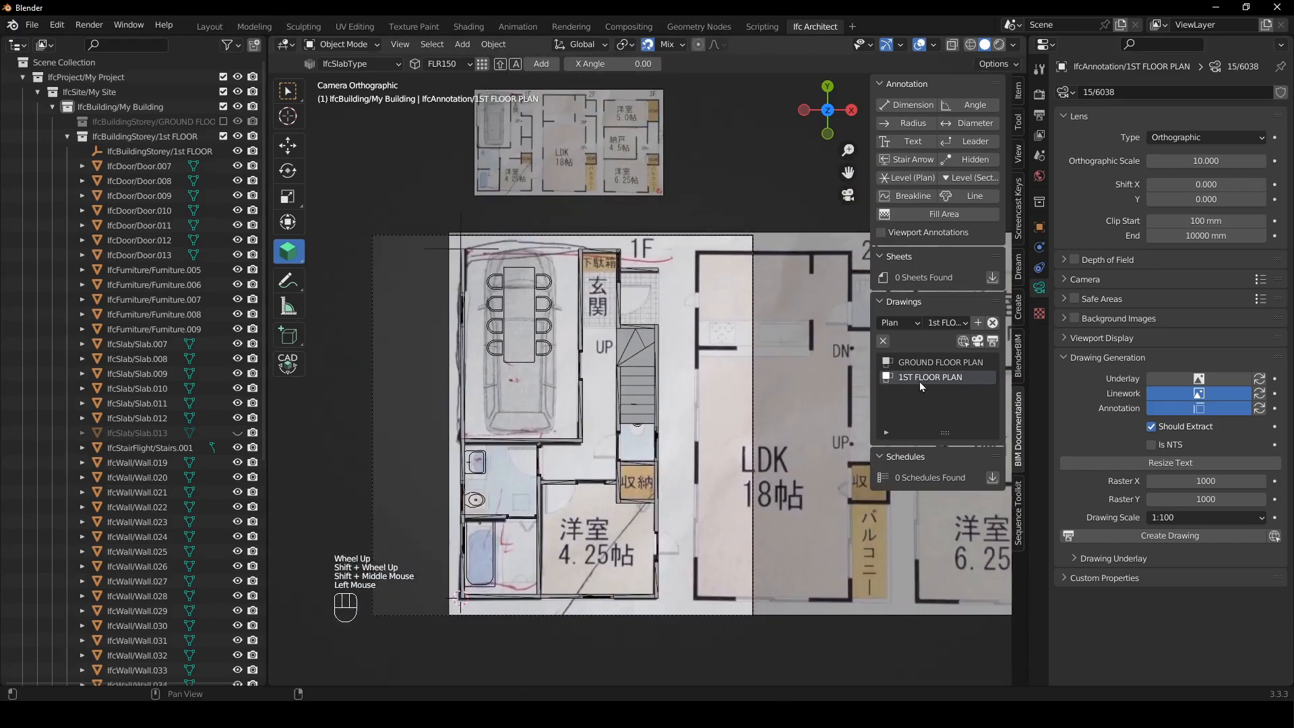
pyautogui.scroll(-2, 716, 319)
pyautogui.click(794, 349)
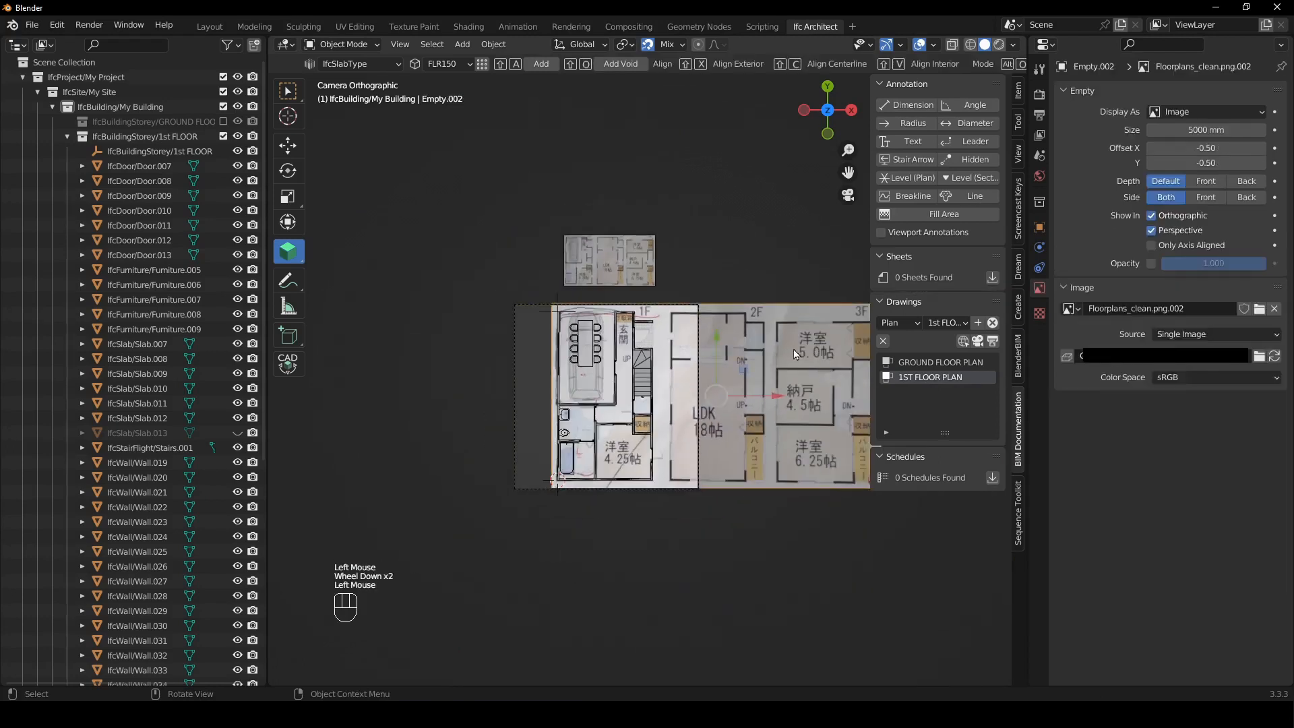
pyautogui.keyDown('shift'); pyautogui.moveTo(730, 335); pyautogui.dragTo(627, 441, button='middle'); pyautogui.keyUp('shift')
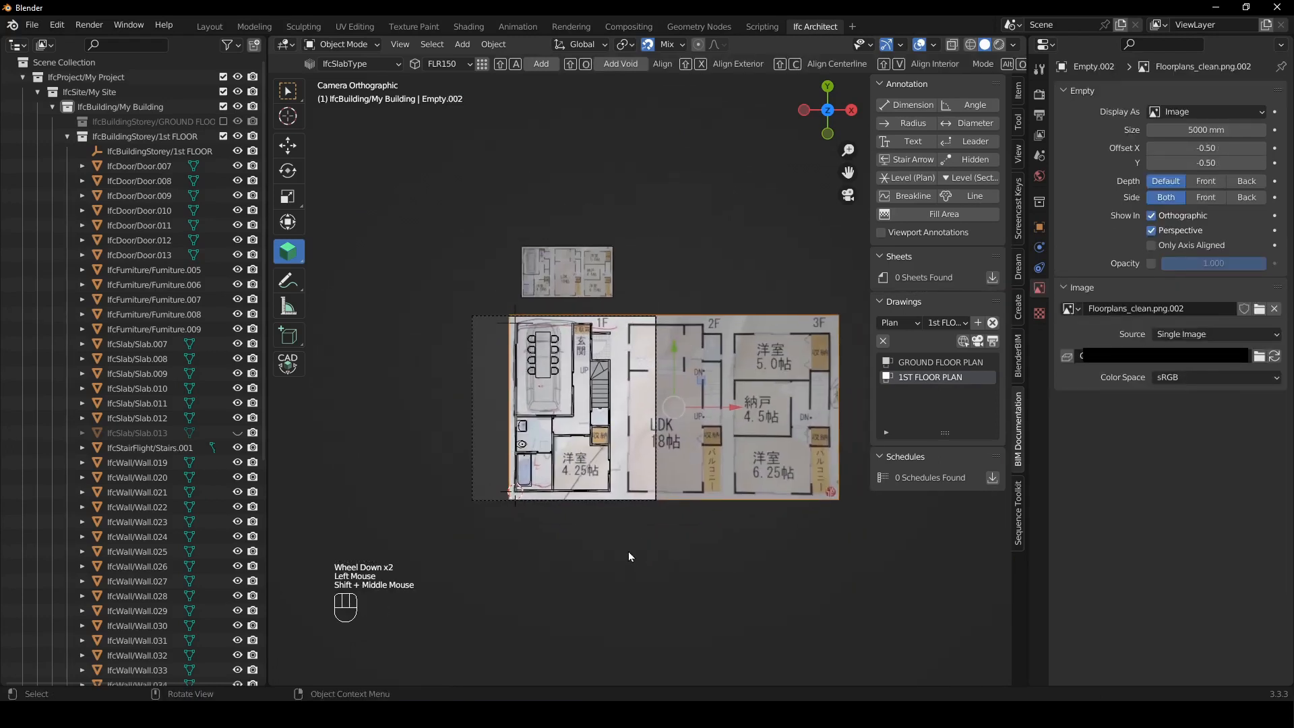
pyautogui.press('g')
pyautogui.press('x')
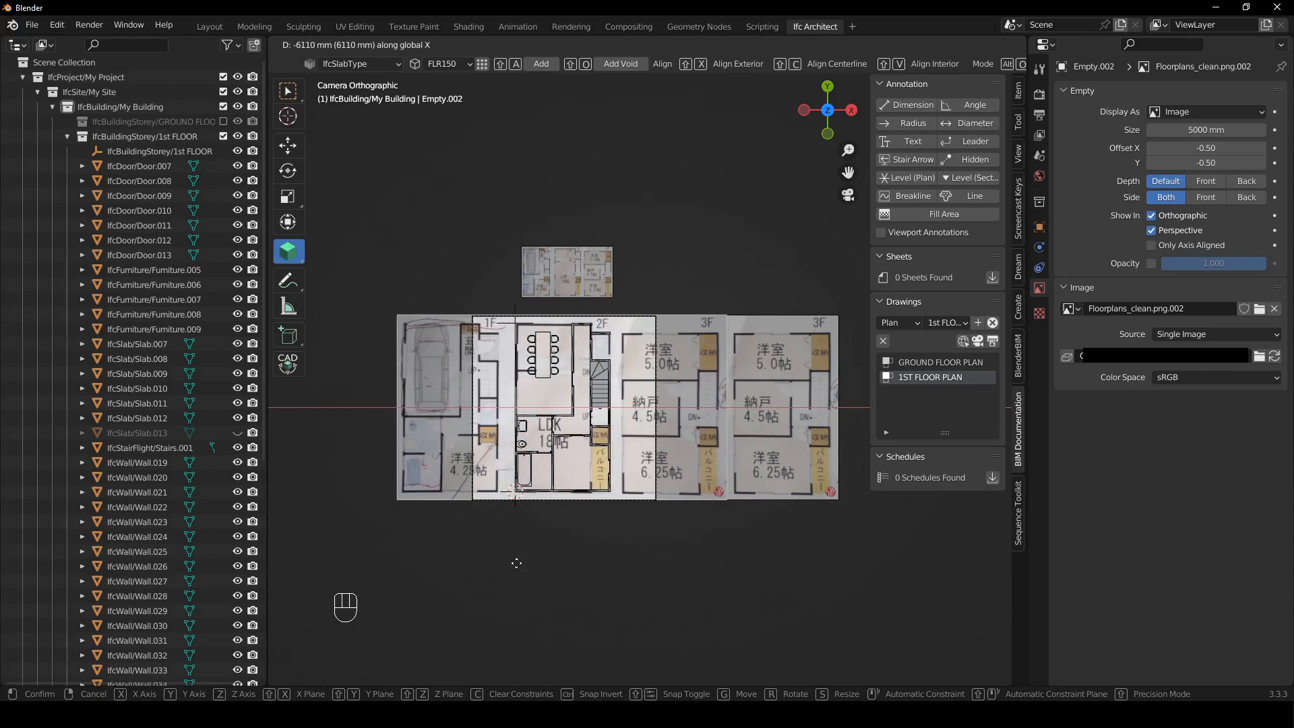
pyautogui.write('6100')
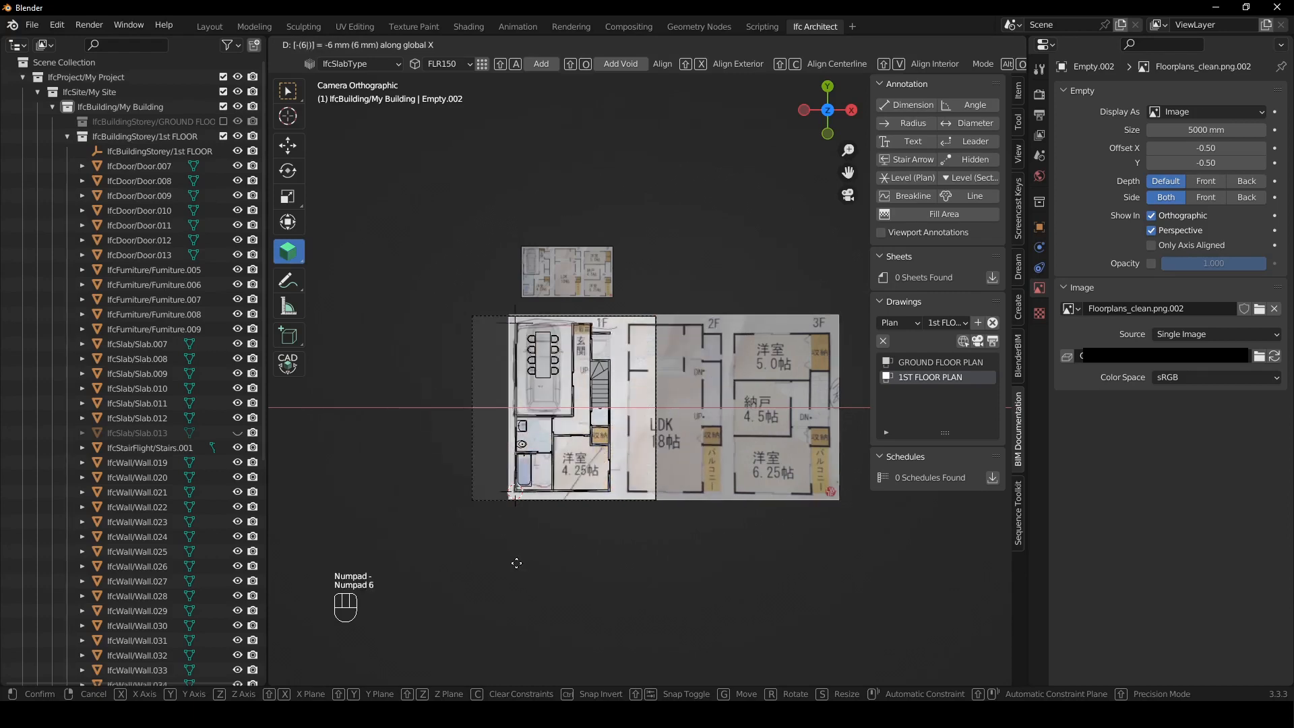
pyautogui.press('Return')
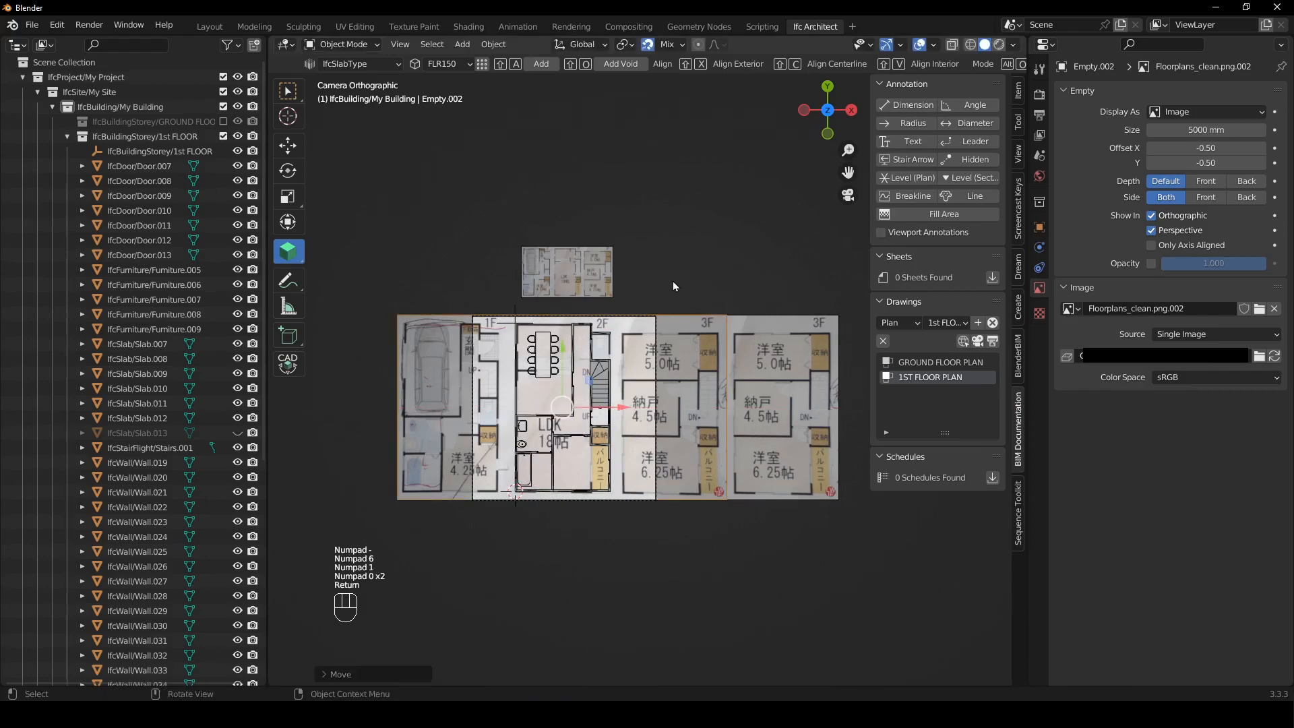
# - Delete the eight-seat dining table from the upper floor
pyautogui.click(517, 565)
pyautogui.scroll(4, 482, 417)
pyautogui.keyDown('shift'); pyautogui.moveTo(480, 419); pyautogui.dragTo(516, 350, button='middle'); pyautogui.keyUp('shift')
pyautogui.scroll(2, 482, 416)
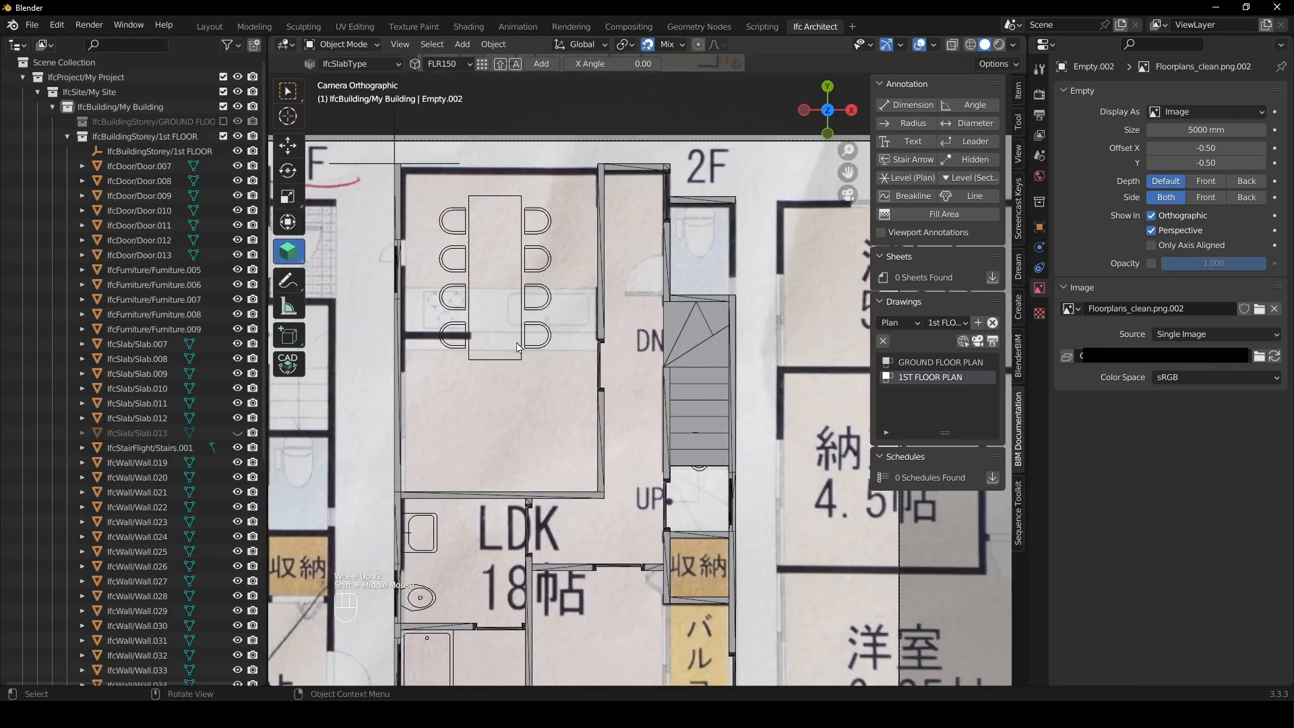
pyautogui.click(523, 335)
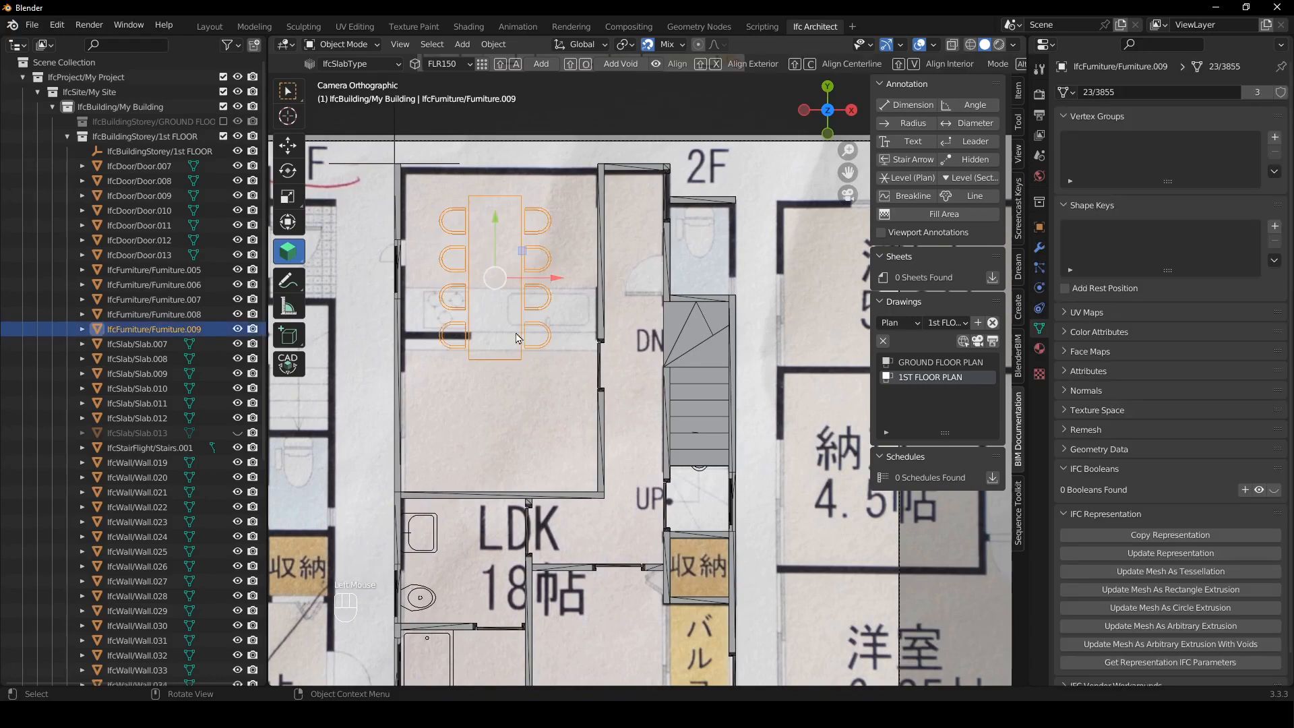
pyautogui.press('x')
# - Delete the door in the long wall near the DN label and the closet door beside the UP label
pyautogui.keyDown('shift'); pyautogui.moveTo(588, 417); pyautogui.dragTo(565, 367, button='middle'); pyautogui.keyUp('shift')
pyautogui.keyDown('shift'); pyautogui.moveTo(585, 245); pyautogui.dragTo(597, 335, button='middle'); pyautogui.keyUp('shift')
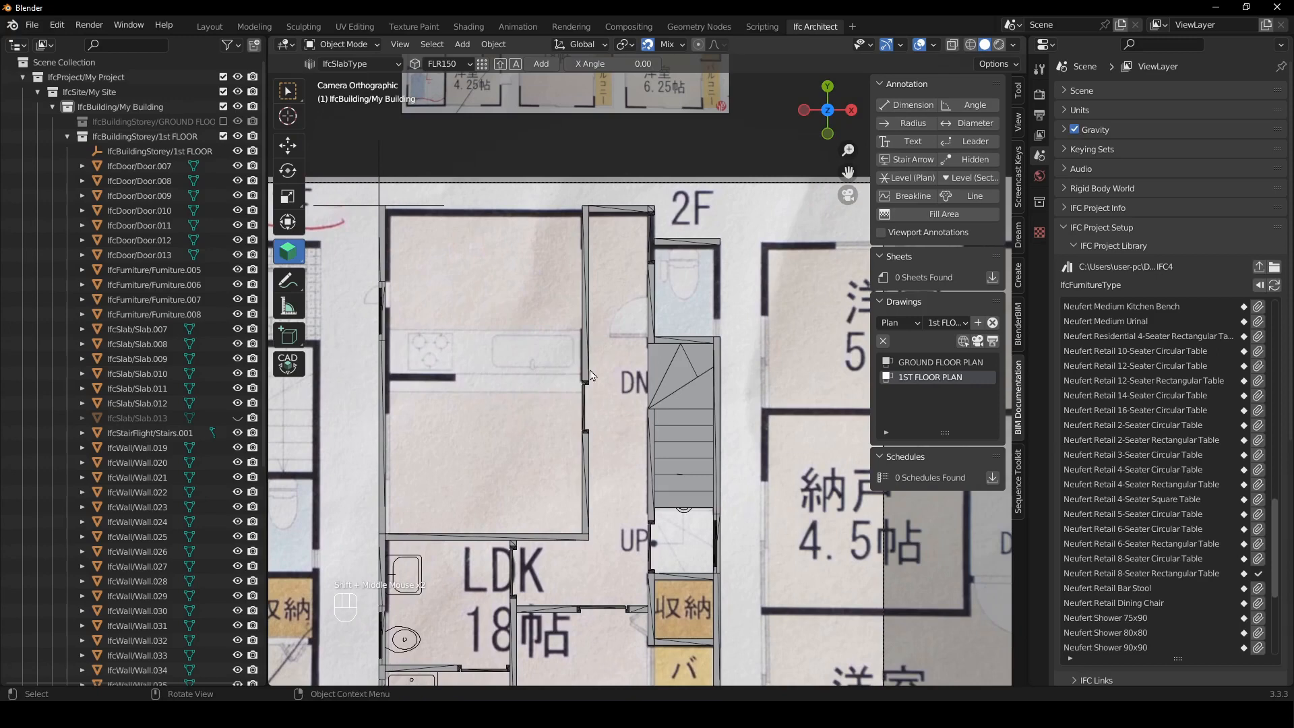
pyautogui.click(585, 393)
pyautogui.press('x')
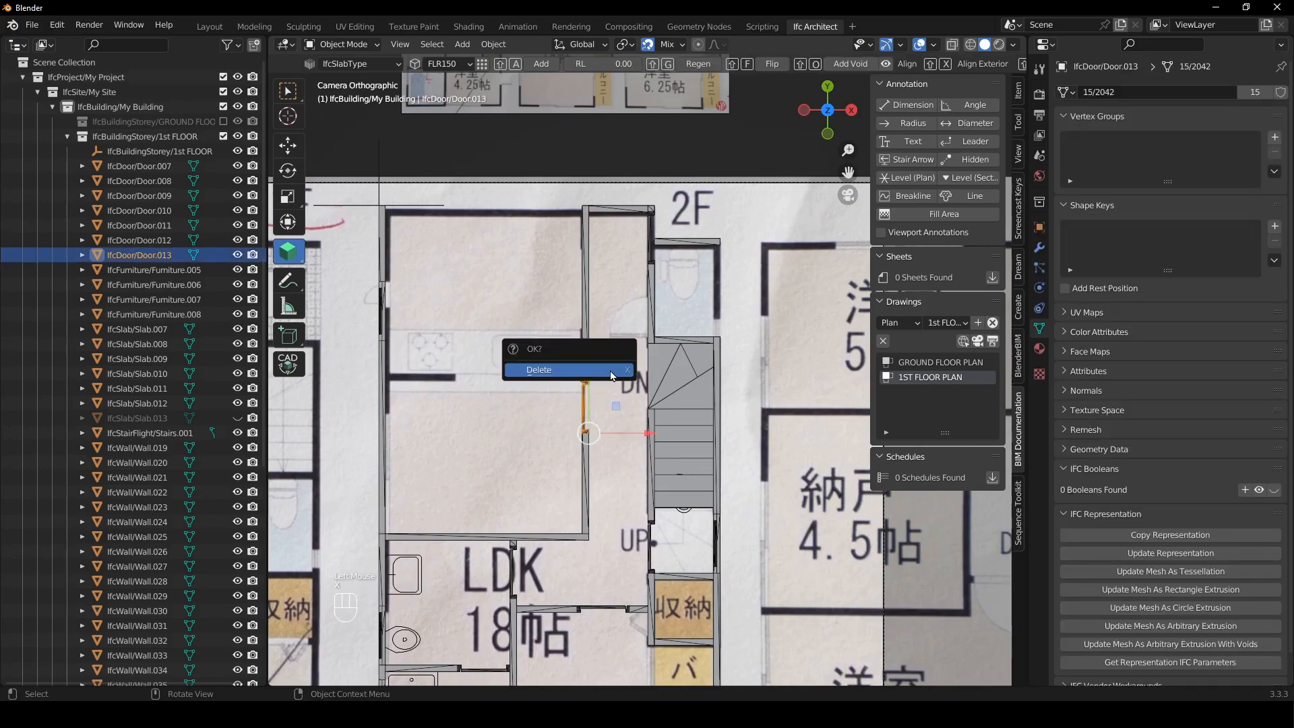
pyautogui.click(612, 376)
pyautogui.keyDown('shift'); pyautogui.moveTo(611, 471); pyautogui.dragTo(618, 269, button='middle'); pyautogui.keyUp('shift')
pyautogui.click(651, 340)
pyautogui.press('x')
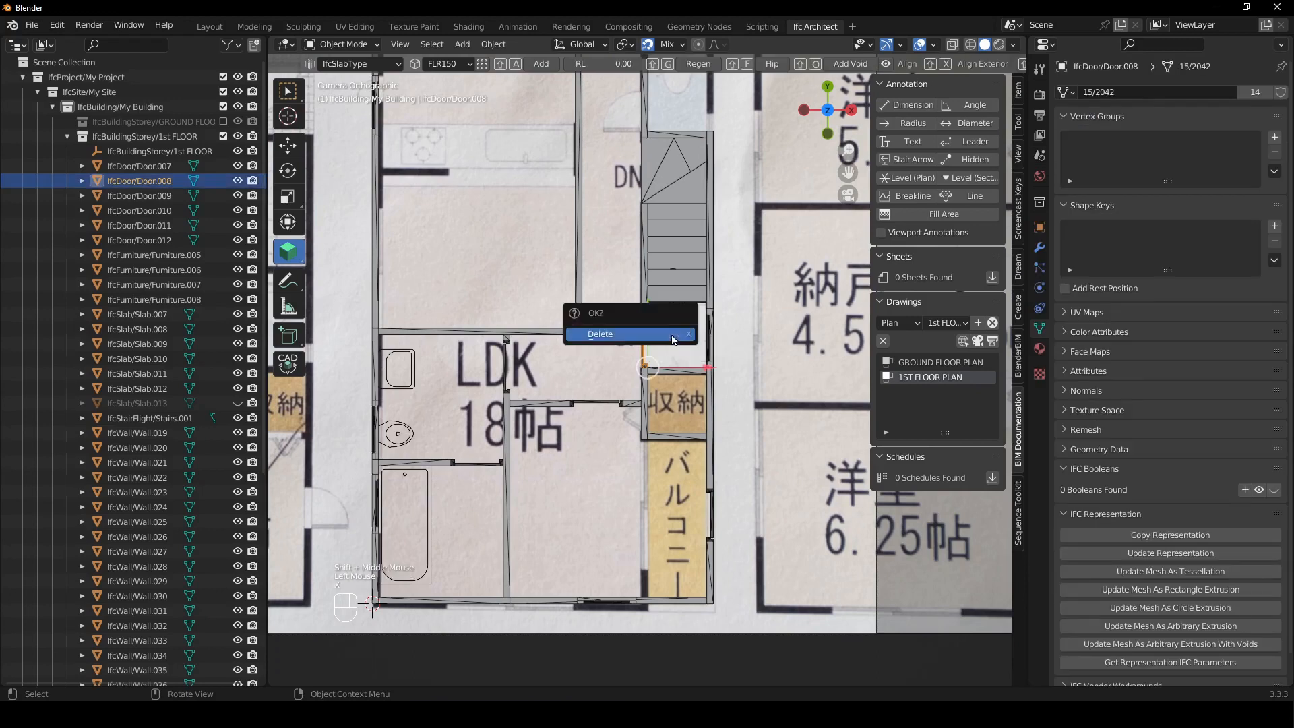
pyautogui.click(674, 338)
# - Delete the remaining interior doors of the toilet, the bathroom and the room beside them
pyautogui.click(588, 406)
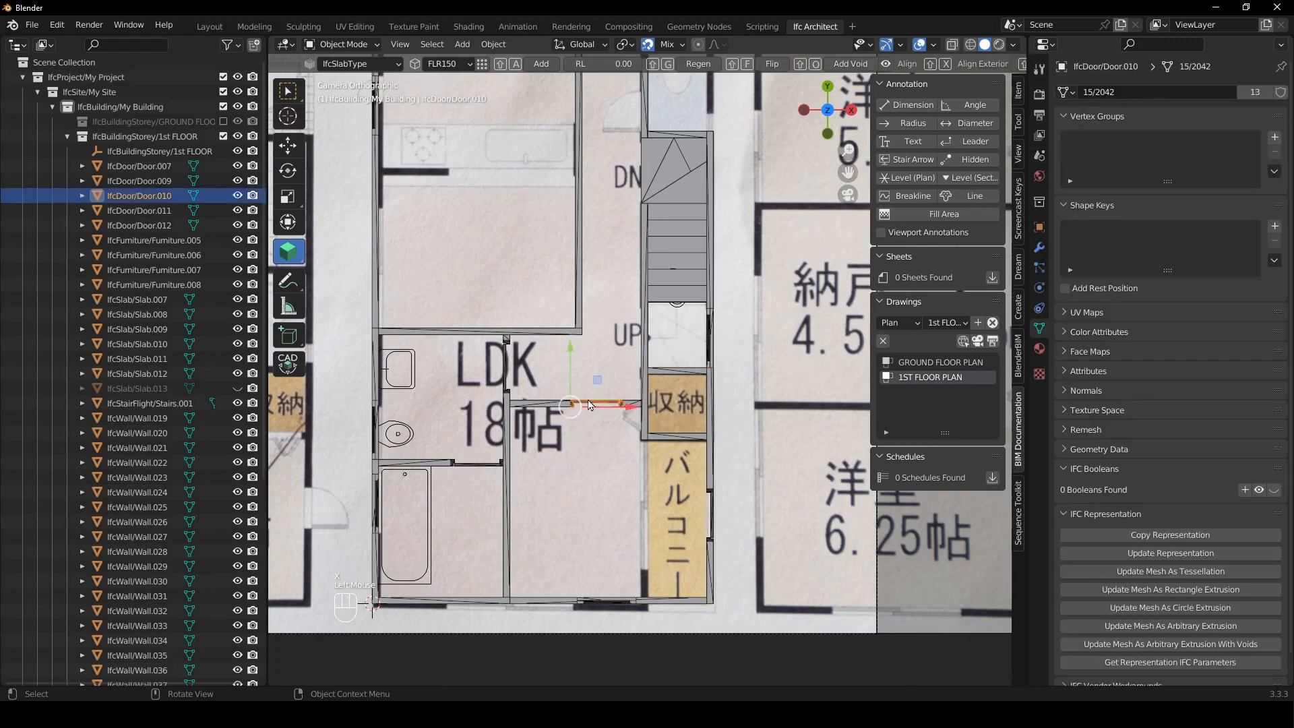
pyautogui.press('x')
pyautogui.click(566, 462)
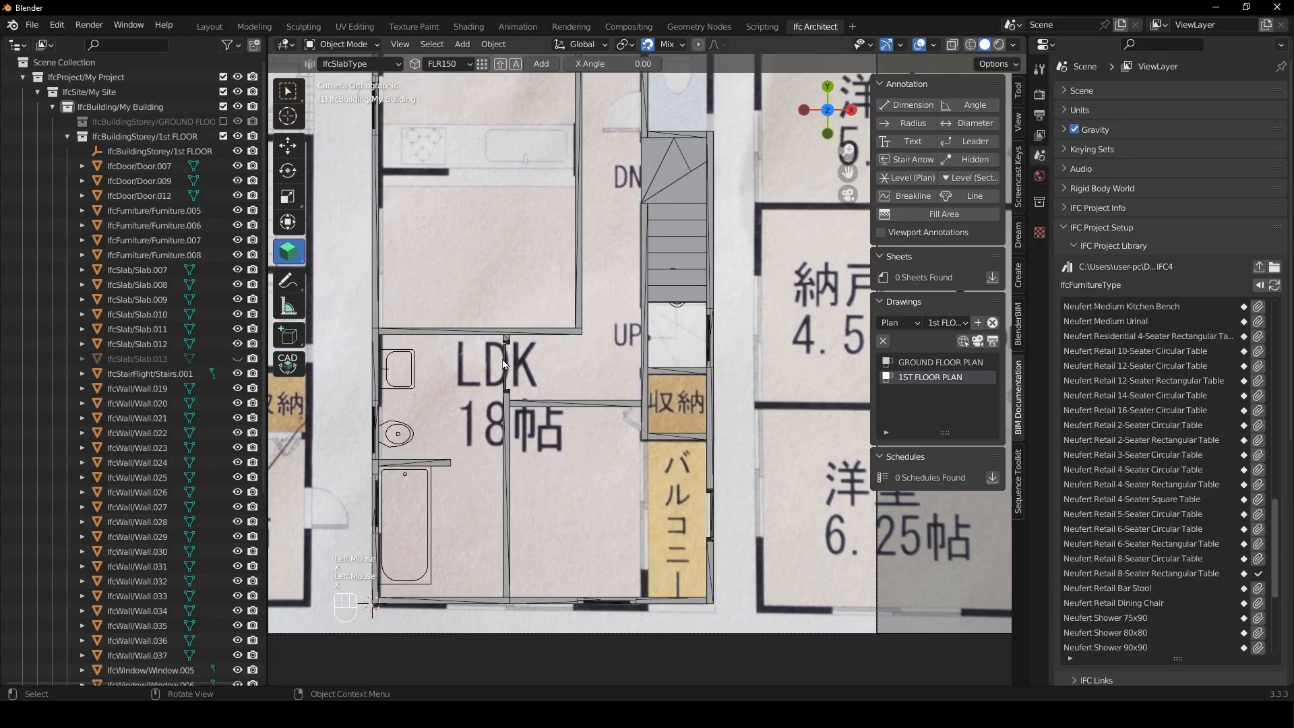
pyautogui.click(507, 365)
pyautogui.press('x')
pyautogui.click(511, 403)
# - Delete the short partition wall between the toilet and the bathroom
pyautogui.click(448, 465)
pyautogui.press('x')
pyautogui.click(477, 434)
# - Move the horizontal wall above the LDK label 2450 mm along Y to the kitchen's lower edge
pyautogui.keyDown('shift'); pyautogui.moveTo(500, 413); pyautogui.dragTo(564, 385, button='middle'); pyautogui.keyUp('shift')
pyautogui.click(545, 536)
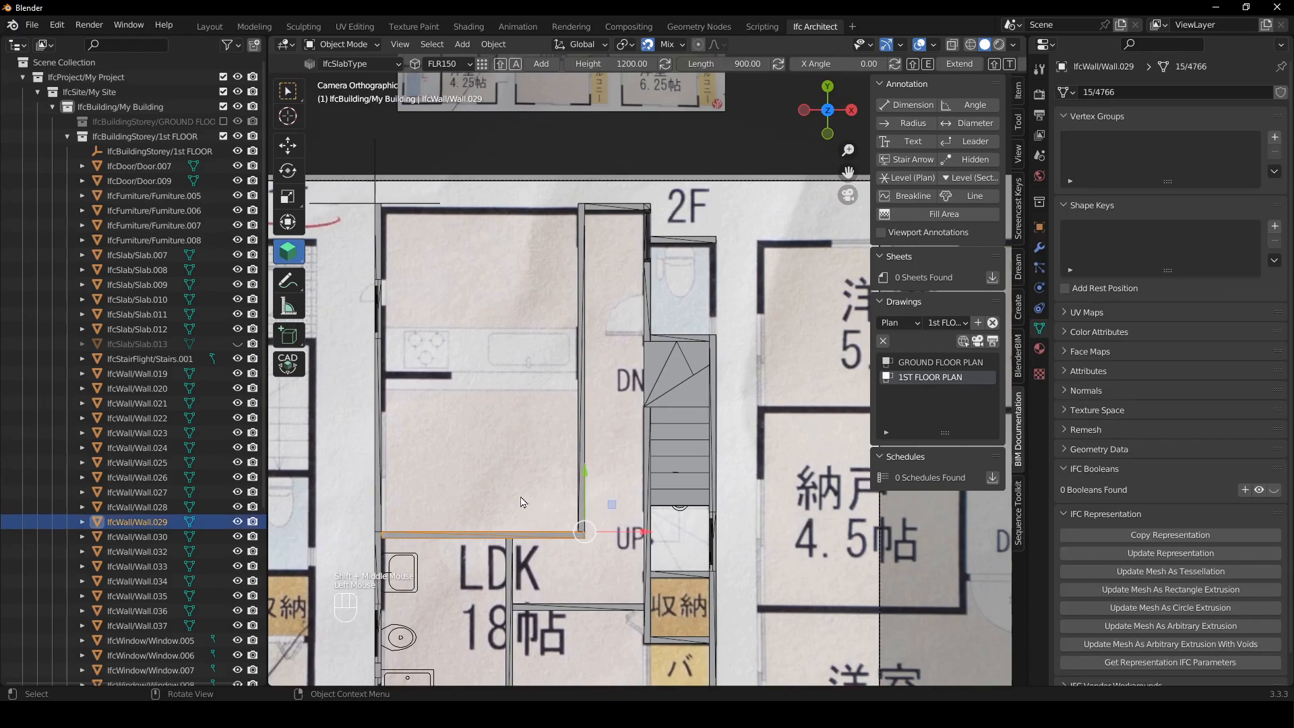
pyautogui.press('g')
pyautogui.press('y')
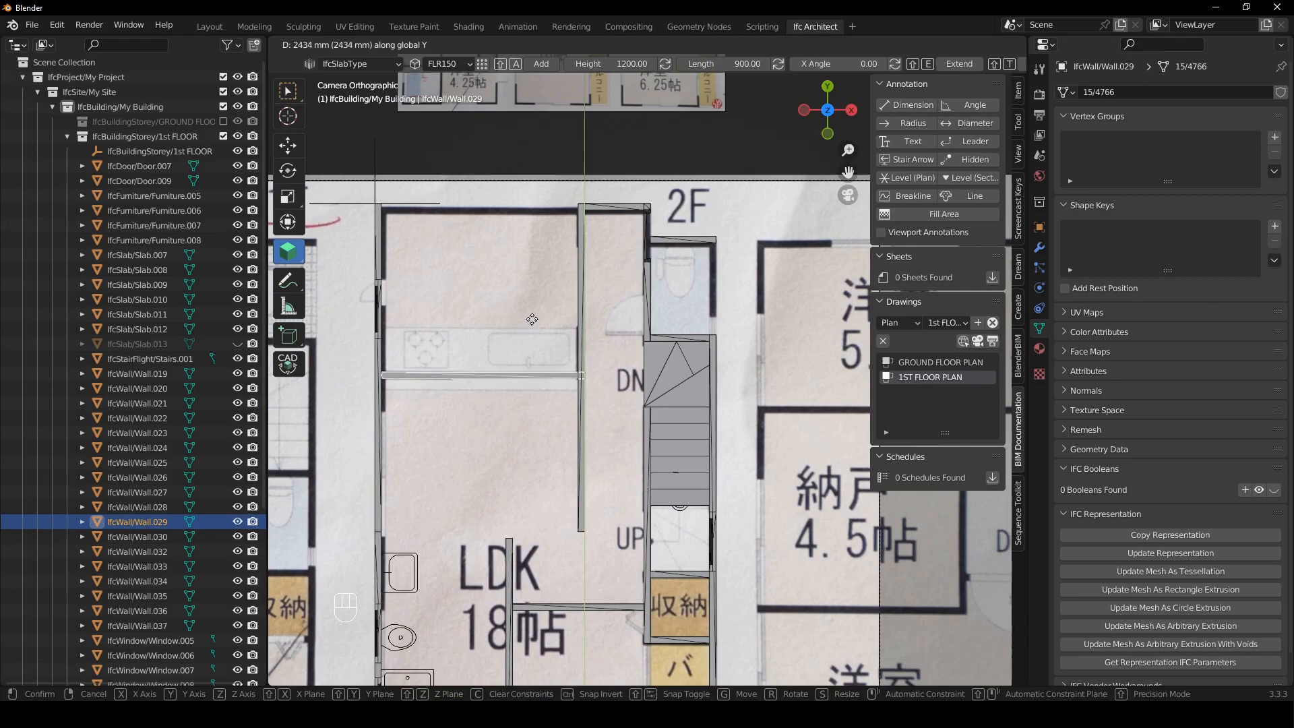
pyautogui.write('2450')
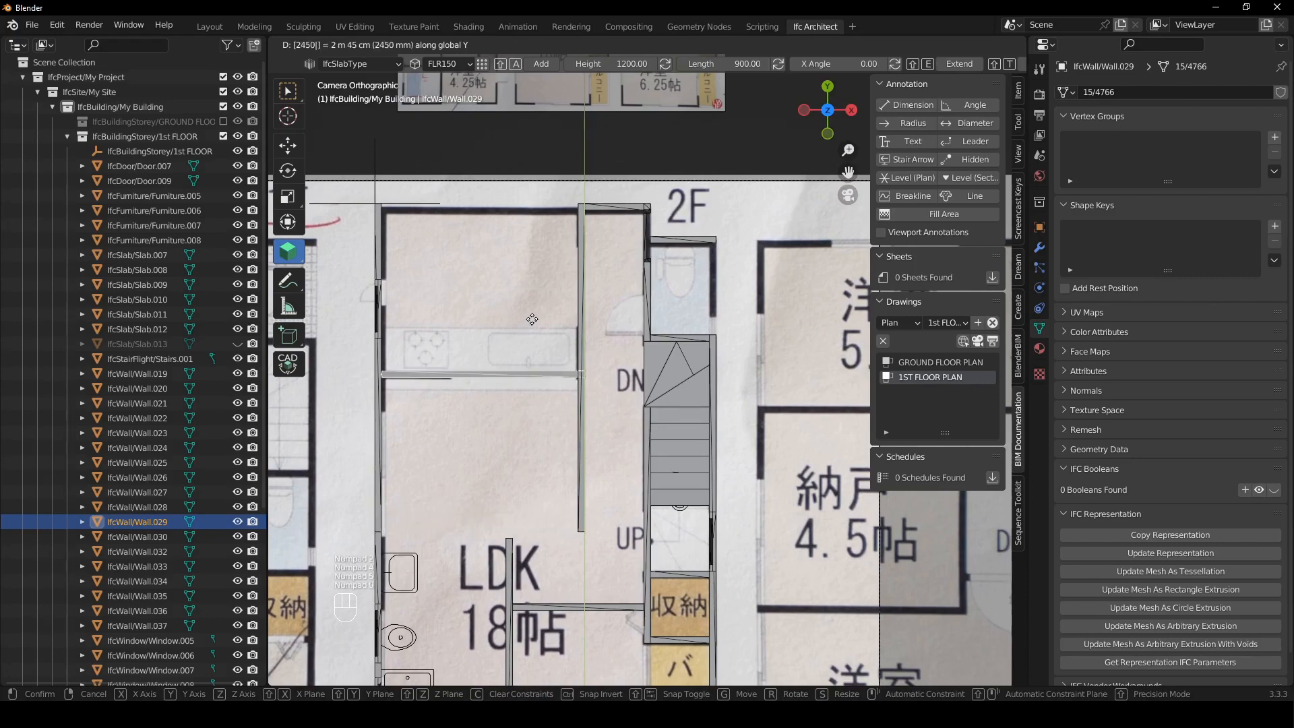
pyautogui.press('Return')
# - Trim the long vertical wall beside the kitchen to the relocated horizontal wall, using the 3D cursor as the extend target
pyautogui.click(579, 292)
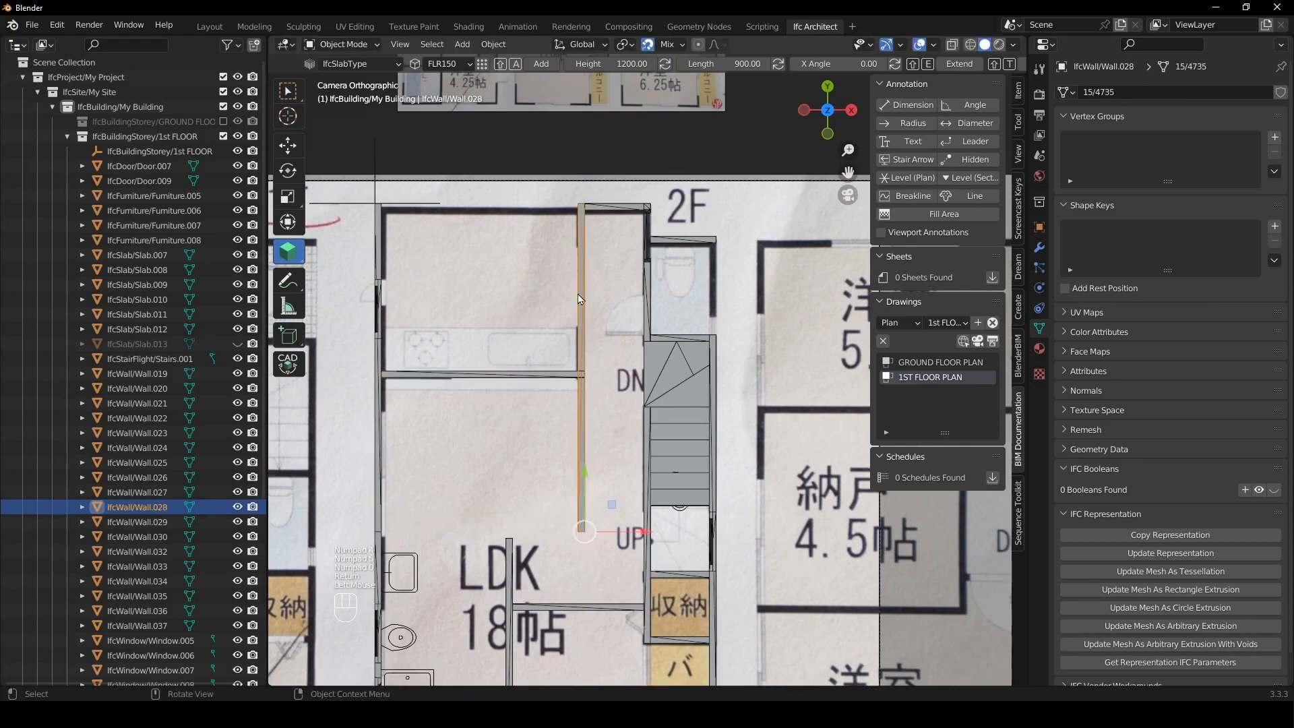
pyautogui.keyDown('shift'); pyautogui.moveTo(564, 383); pyautogui.dragTo(534, 378, button='right'); pyautogui.keyUp('shift')
pyautogui.hotkey('shift', 'e')
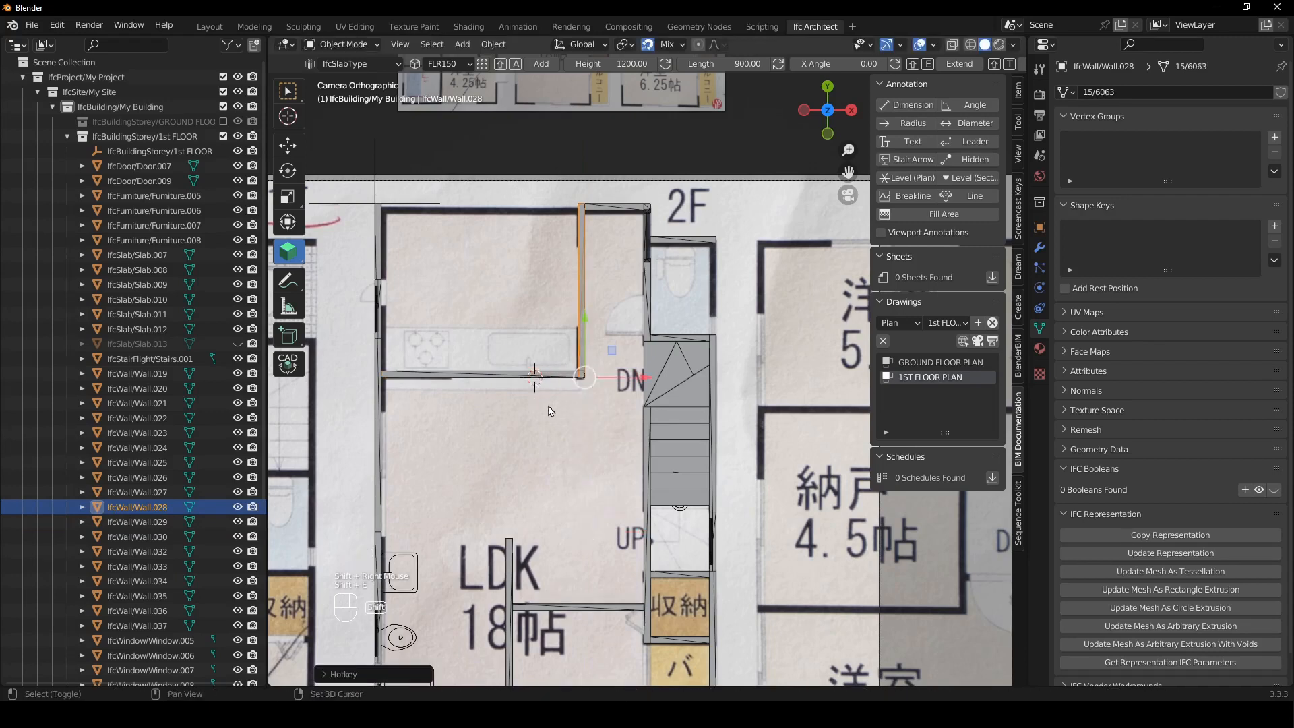
# - Split the horizontal wall at the kitchen's lower edge beside the stove and delete the section running beneath the sink
pyautogui.click(495, 375)
pyautogui.keyDown('shift'); pyautogui.moveTo(494, 376); pyautogui.dragTo(446, 371, button='right'); pyautogui.keyUp('shift')
pyautogui.scroll(3, 463, 398)
pyautogui.keyDown('shift'); pyautogui.moveTo(463, 399); pyautogui.dragTo(609, 413, button='middle'); pyautogui.keyUp('shift')
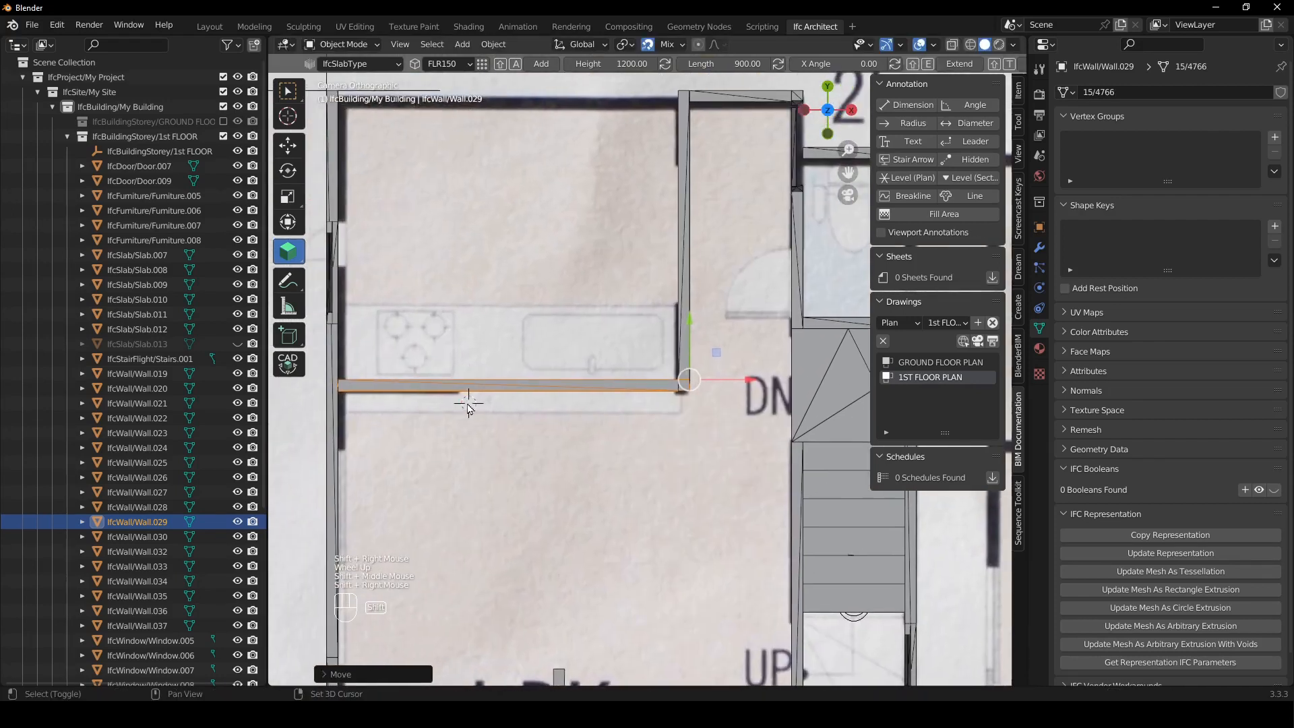
pyautogui.press('shift')
pyautogui.hotkey('shift', 'k')
pyautogui.click(533, 356)
pyautogui.press('x')
pyautogui.click(533, 329)
# - Butt-join the long outer wall beside the kitchen to the top outer wall, and extend the vertical kitchen wall to the top wall
pyautogui.scroll(-3, 536, 334)
pyautogui.keyDown('shift'); pyautogui.moveTo(424, 223); pyautogui.dragTo(424, 309, button='middle'); pyautogui.keyUp('shift')
pyautogui.click(422, 309)
pyautogui.keyDown('shift'); pyautogui.click(679, 270); pyautogui.keyUp('shift')
pyautogui.press('shift')
pyautogui.hotkey('shift', 't')
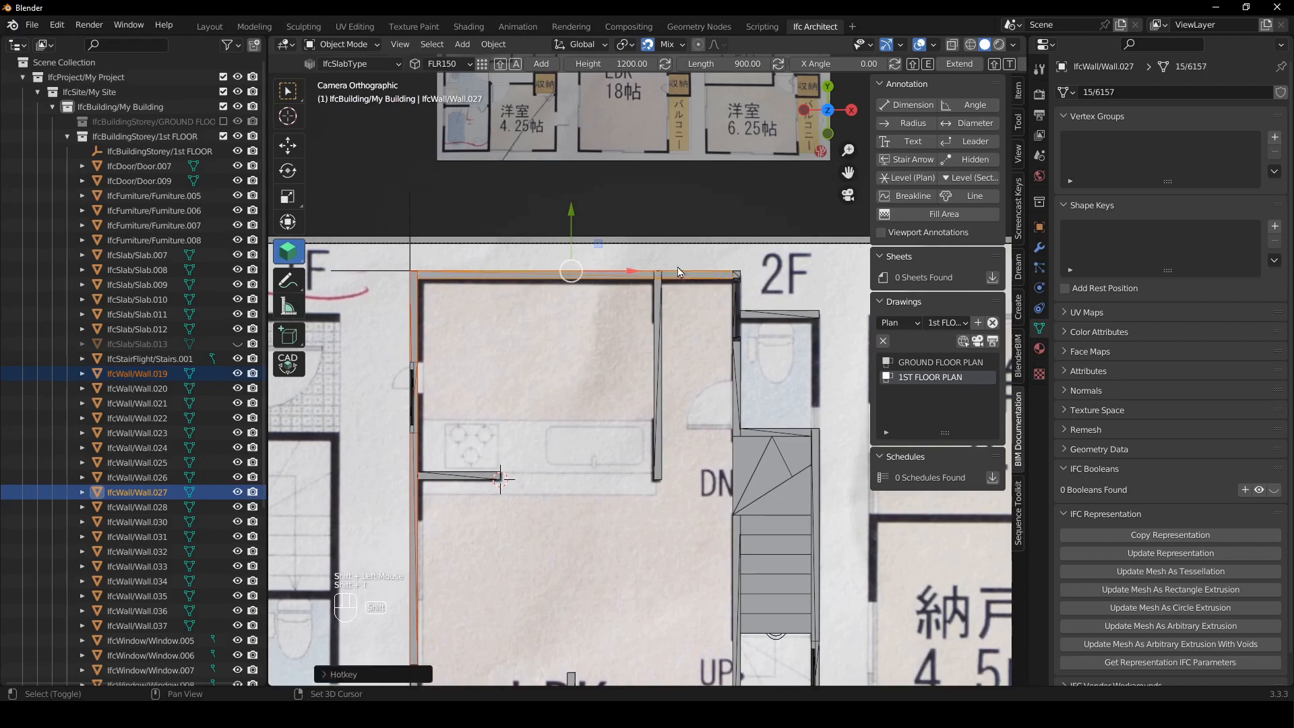
pyautogui.click(660, 310)
pyautogui.moveTo(687, 313)
pyautogui.keyDown('shift'); pyautogui.mouseDown(button='right')
pyautogui.moveTo(685, 282)
pyautogui.moveTo(673, 320)
pyautogui.mouseUp(button='right'); pyautogui.keyUp('shift')
pyautogui.hotkey('shift', 'e')
# - Split the vertical kitchen wall at both edges of the opening in the 2F plan and delete the middle section
pyautogui.scroll(2, 673, 320)
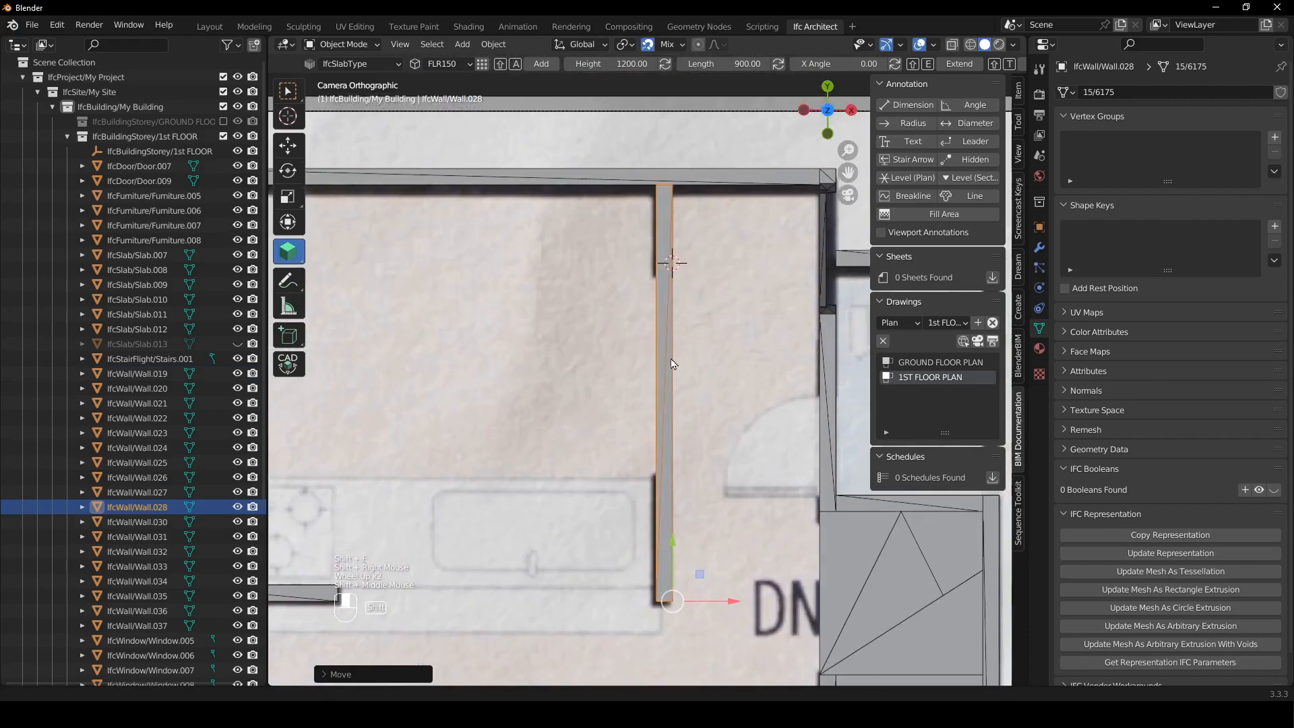
pyautogui.keyDown('shift'); pyautogui.moveTo(644, 300); pyautogui.dragTo(600, 303, button='middle'); pyautogui.keyUp('shift')
pyautogui.keyDown('shift'); pyautogui.moveTo(600, 304); pyautogui.dragTo(618, 293, button='right'); pyautogui.keyUp('shift')
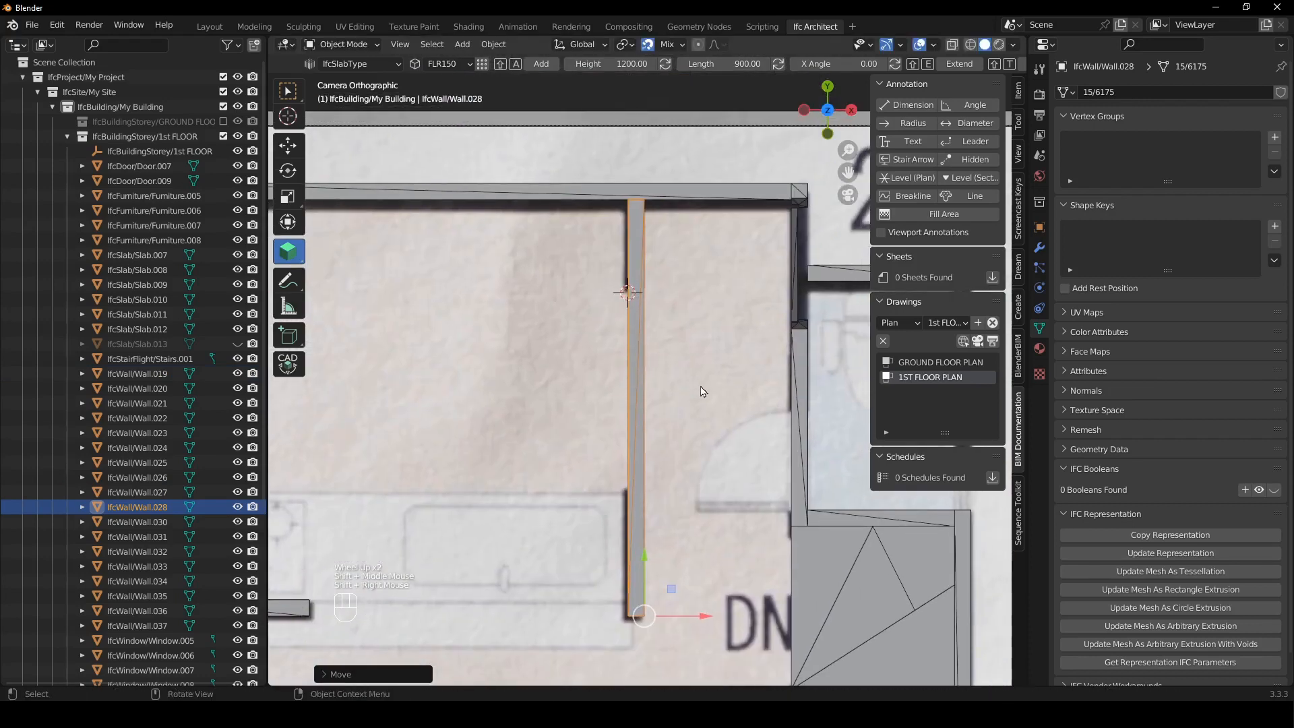
pyautogui.hotkey('shift', 'k')
pyautogui.keyDown('shift'); pyautogui.moveTo(624, 472); pyautogui.dragTo(644, 492, button='right'); pyautogui.keyUp('shift')
pyautogui.hotkey('shift', 'k')
pyautogui.click(641, 389)
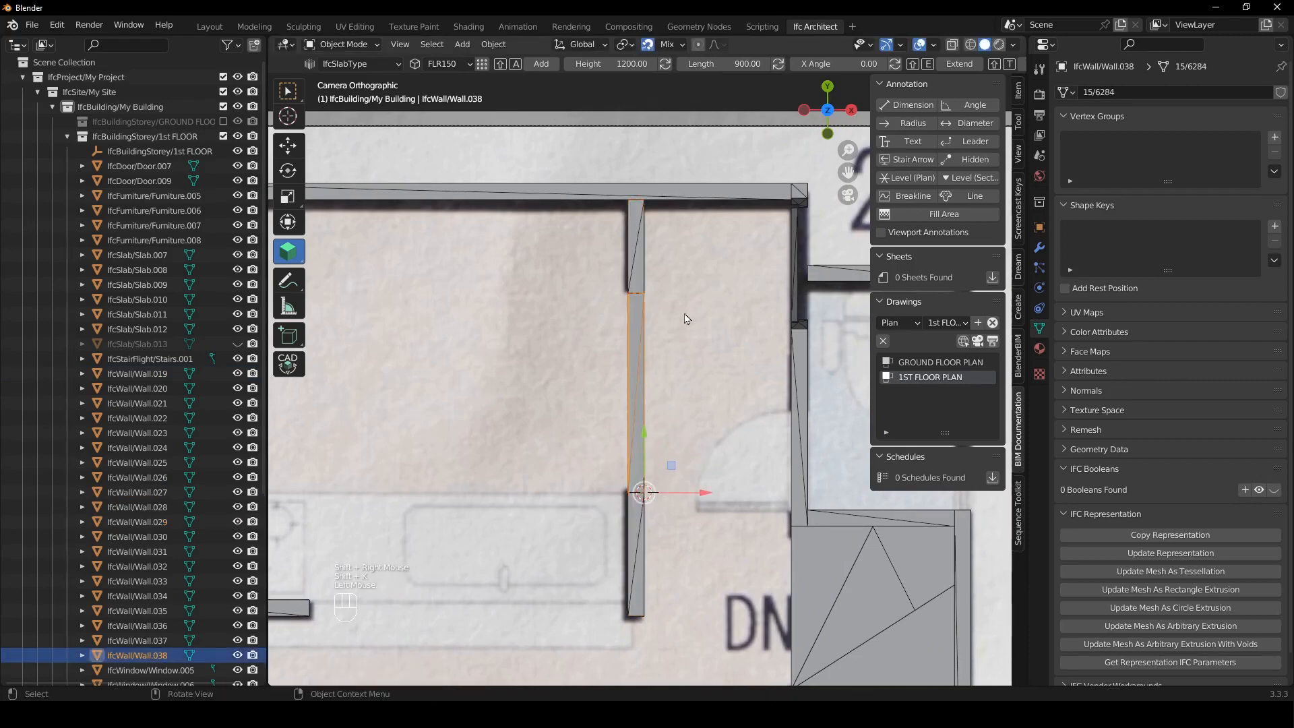
pyautogui.press('x')
# - Move the door beside the toilet along Y to the toilet door position in the 2F plan and regenerate its opening
pyautogui.scroll(-2, 680, 317)
pyautogui.keyDown('shift'); pyautogui.moveTo(687, 338); pyautogui.dragTo(585, 311, button='middle'); pyautogui.keyUp('shift')
pyautogui.click(585, 308)
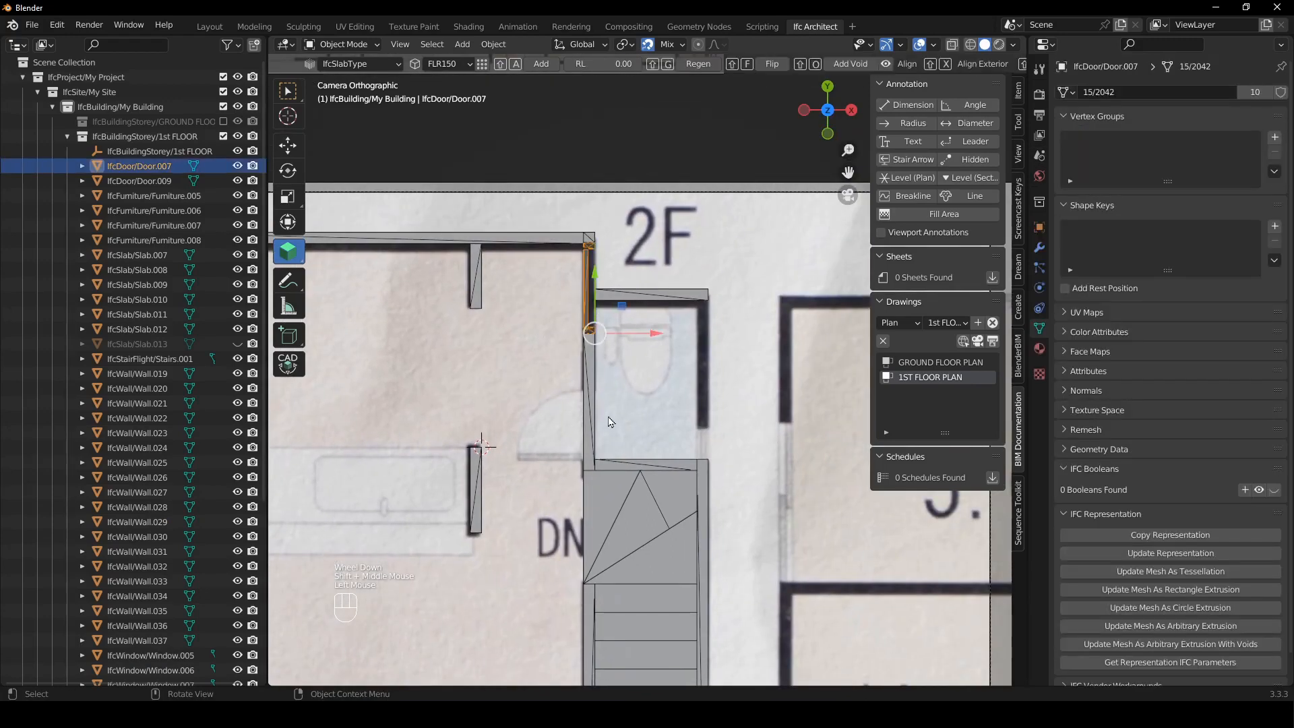
pyautogui.press('g')
pyautogui.press('y')
pyautogui.click(611, 461)
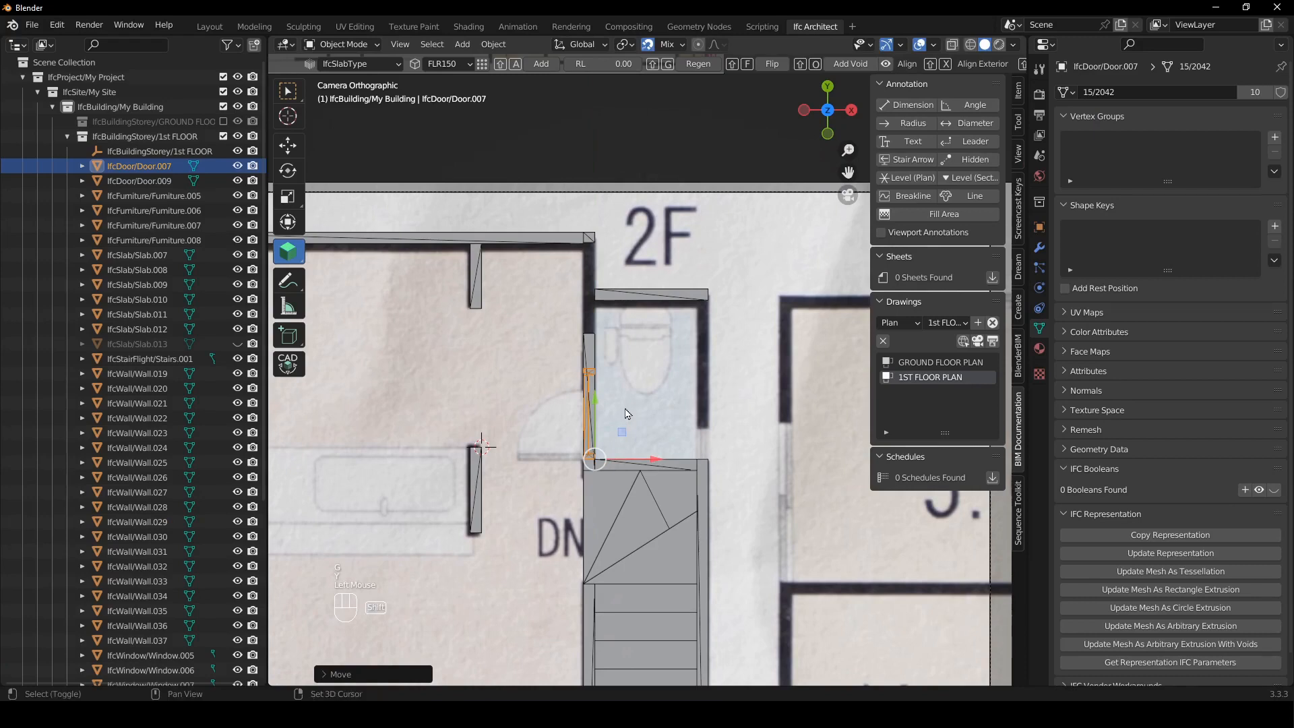
pyautogui.hotkey('shift', 'g')
# - Extend the vertical wall between the LDK and the storage down to the bottom outer wall, closing off the balcony
pyautogui.scroll(-2, 607, 411)
pyautogui.keyDown('shift'); pyautogui.moveTo(539, 404); pyautogui.dragTo(573, 263, button='middle'); pyautogui.keyUp('shift')
pyautogui.keyDown('shift'); pyautogui.moveTo(623, 599); pyautogui.dragTo(569, 337, button='middle'); pyautogui.keyUp('shift')
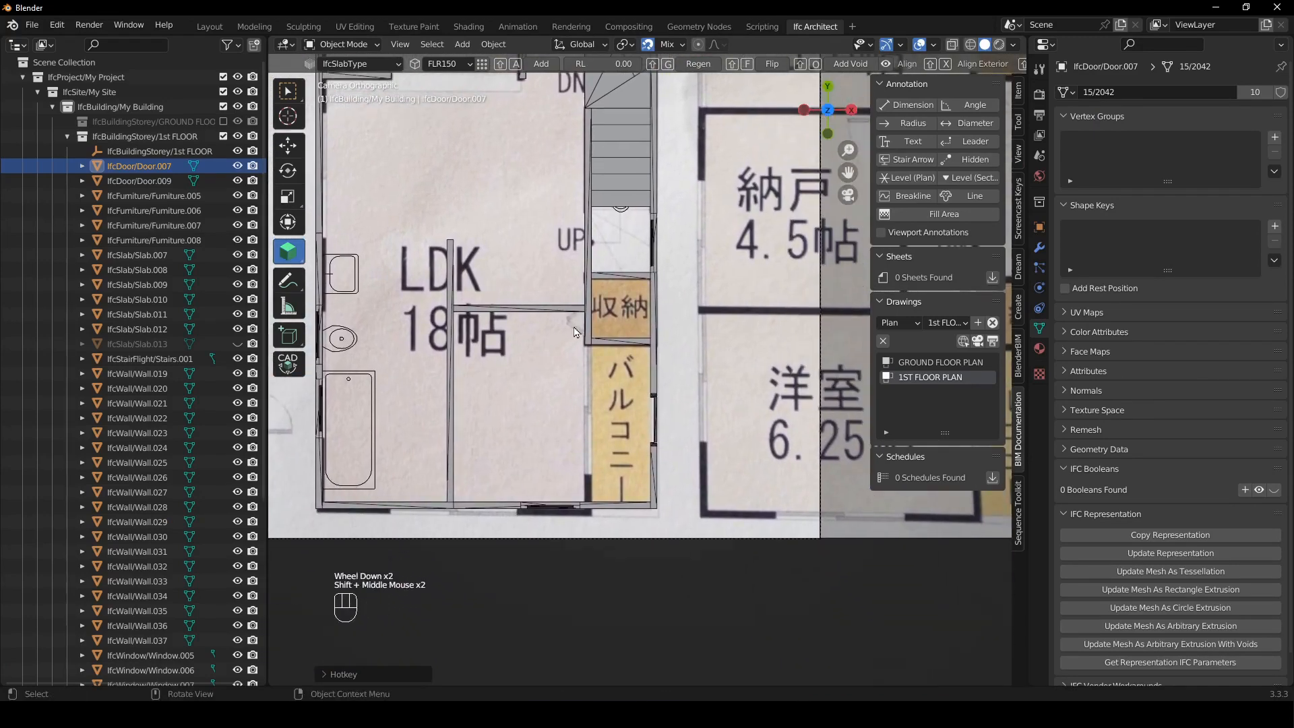
pyautogui.click(588, 328)
pyautogui.scroll(2, 590, 504)
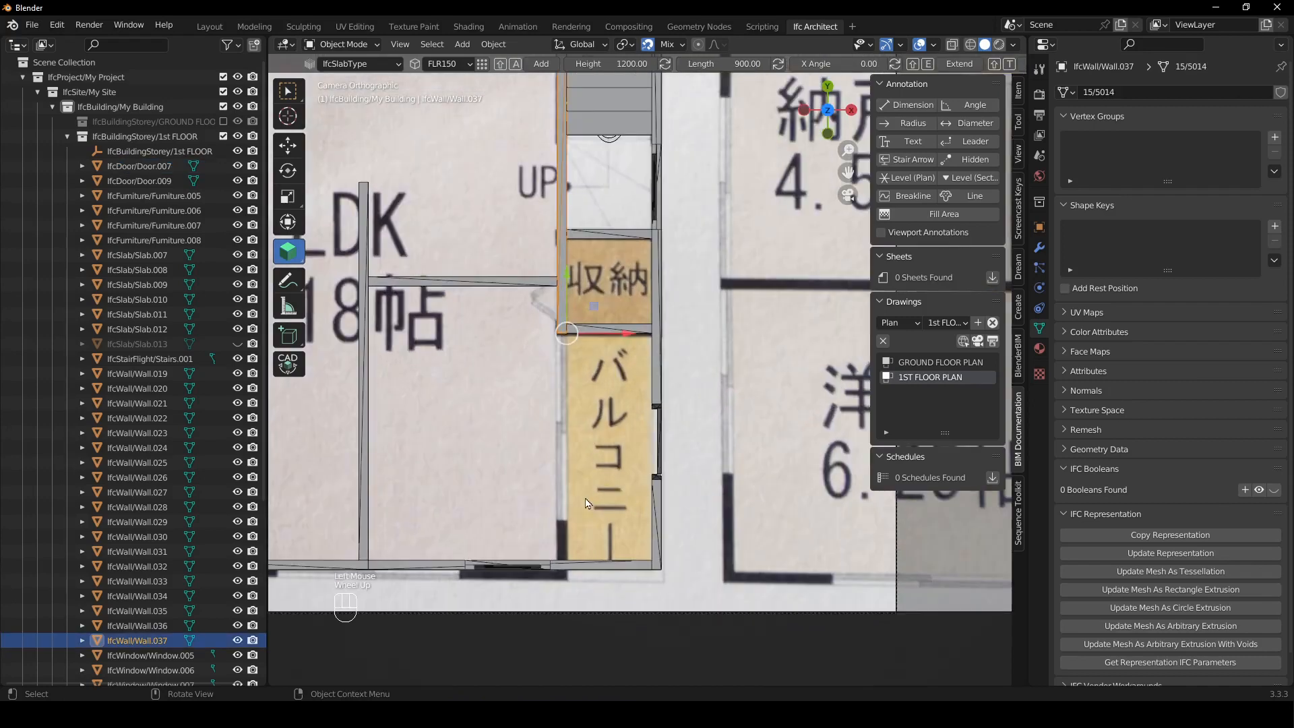
pyautogui.keyDown('shift'); pyautogui.moveTo(602, 564); pyautogui.dragTo(595, 563, button='right'); pyautogui.keyUp('shift')
pyautogui.hotkey('shift', 'e')
# - Split the bottom outer wall where it meets the wall between the LDK and the balcony
pyautogui.click(598, 572)
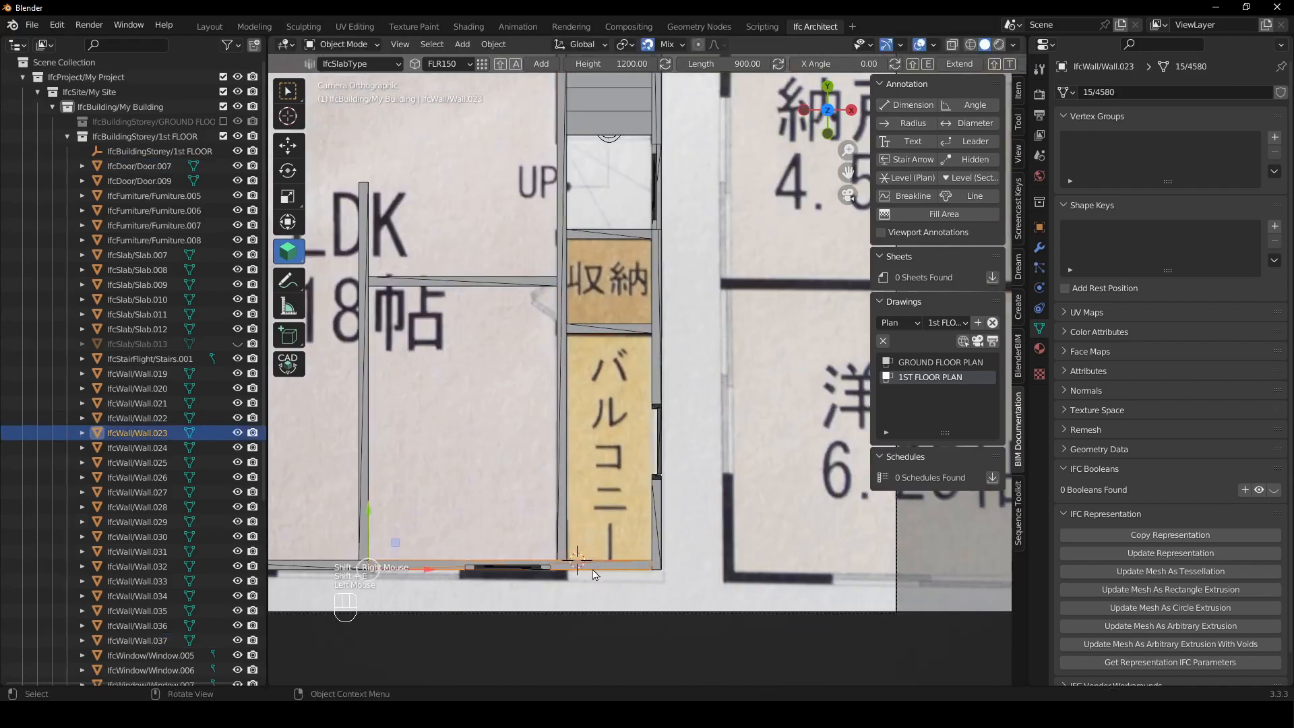
pyautogui.keyDown('shift'); pyautogui.moveTo(570, 521); pyautogui.dragTo(566, 516, button='right'); pyautogui.keyUp('shift')
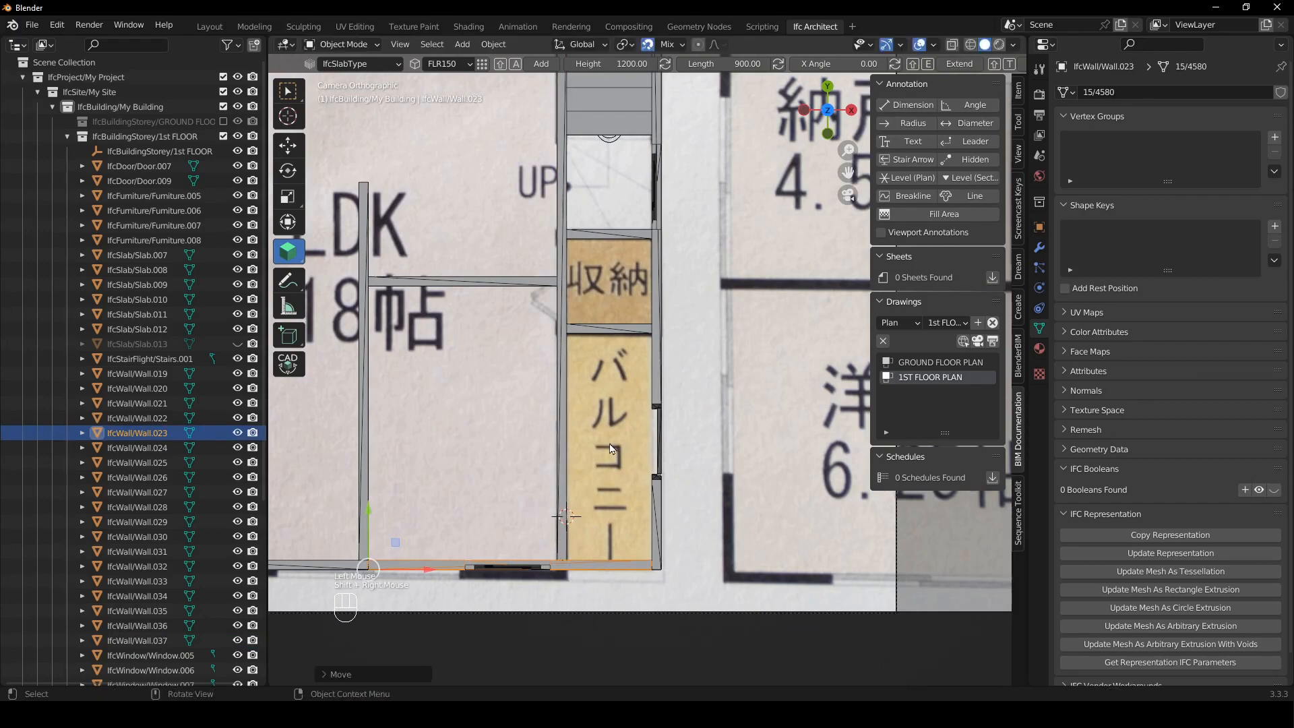
pyautogui.hotkey('shift', 'k')
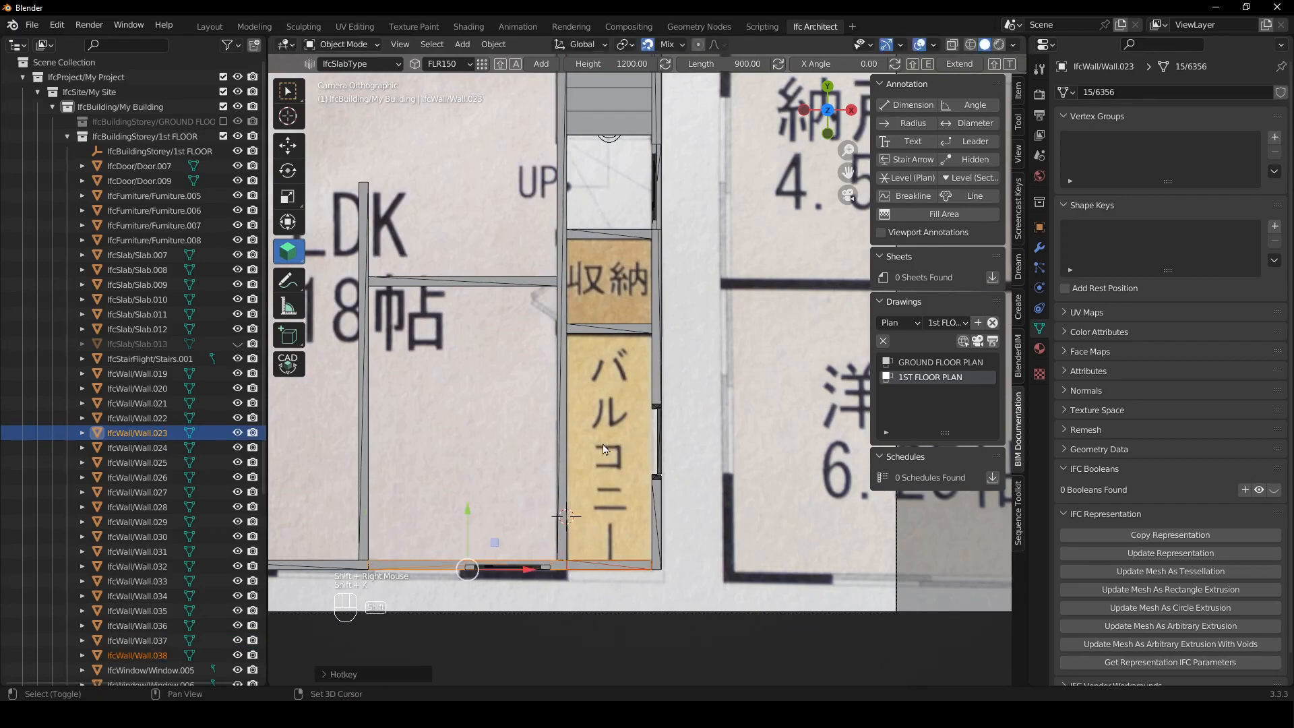
# - Delete the window in the balcony's outer wall and split that wall at the partition between storage and balcony
pyautogui.click(658, 434)
pyautogui.press('x')
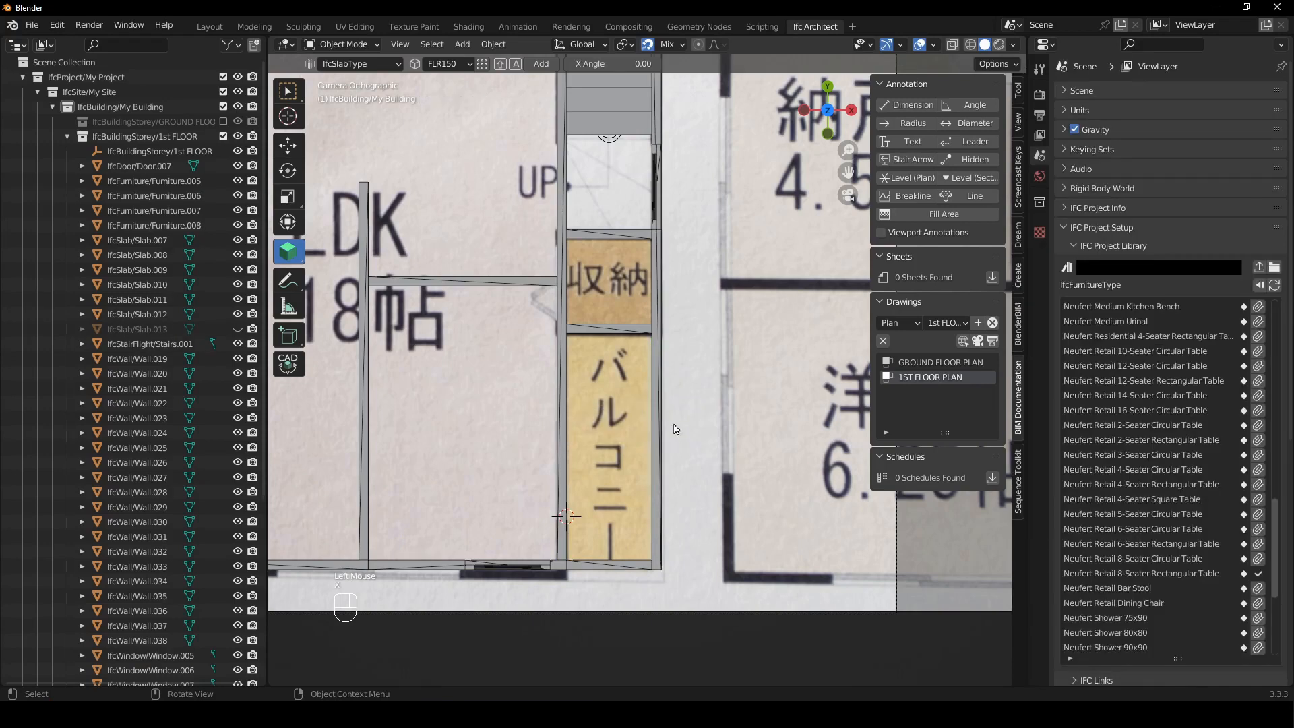
pyautogui.click(659, 382)
pyautogui.keyDown('shift'); pyautogui.moveTo(660, 382); pyautogui.dragTo(621, 334, button='right'); pyautogui.keyUp('shift')
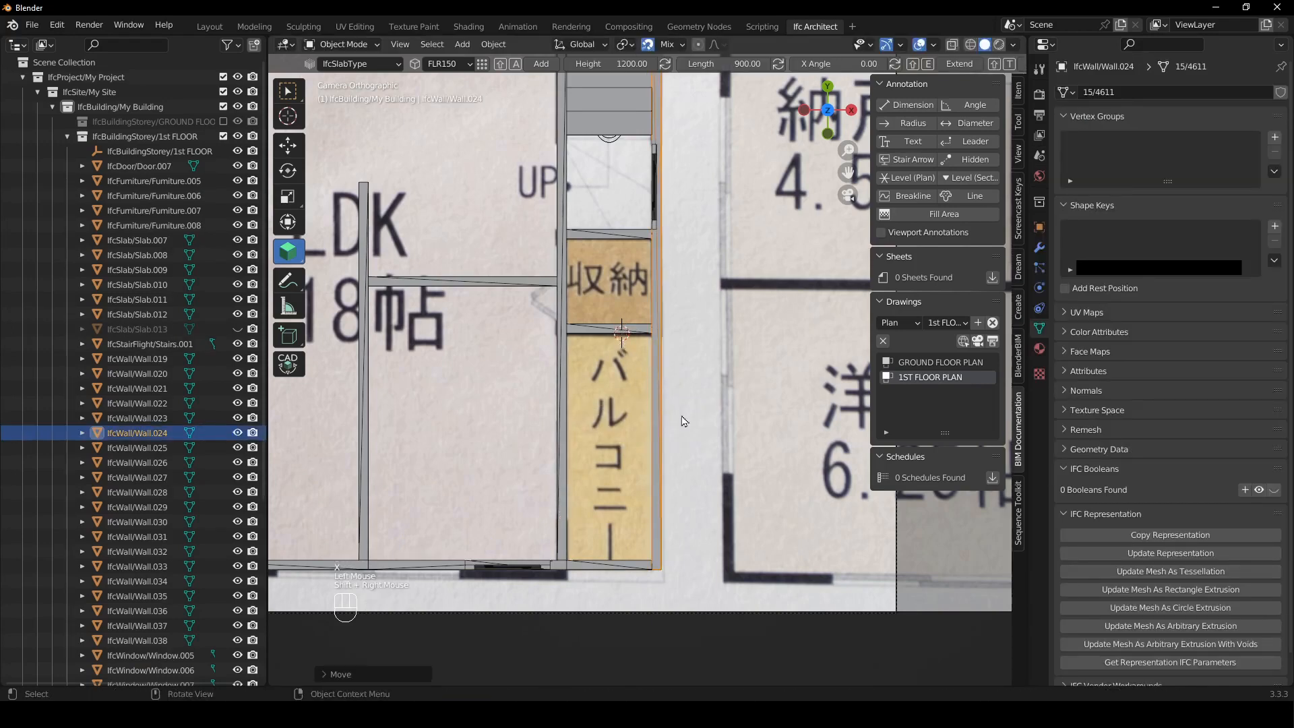
pyautogui.hotkey('shift', 'k')
# - Delete the toilet fixture copied at the lower end of the stairs
pyautogui.keyDown('shift'); pyautogui.moveTo(659, 290); pyautogui.dragTo(691, 584, button='middle'); pyautogui.keyUp('shift')
pyautogui.moveTo(564, 419)
pyautogui.keyDown('shift'); pyautogui.mouseDown(button='middle')
pyautogui.moveTo(584, 370)
pyautogui.moveTo(681, 394)
pyautogui.mouseUp(button='middle'); pyautogui.keyUp('shift')
pyautogui.scroll(-2, 659, 387)
pyautogui.click(690, 386)
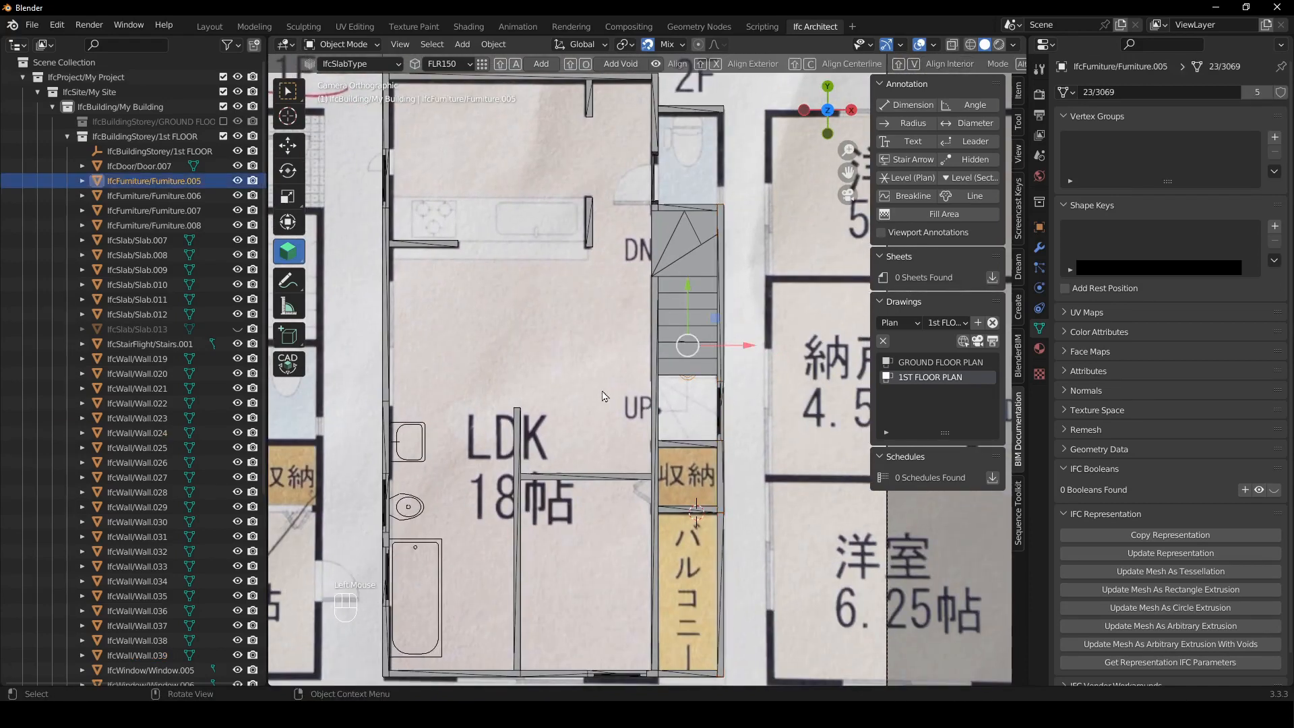
pyautogui.press('Delete')
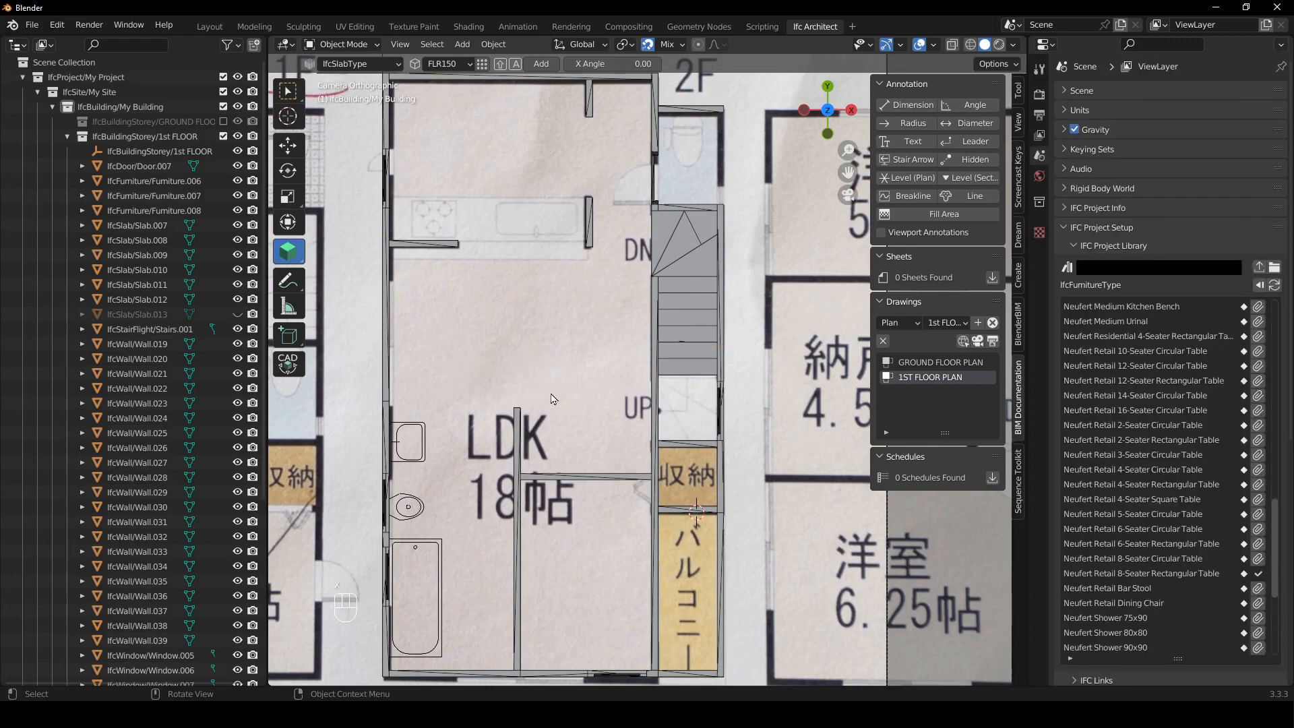
# - Delete the horizontal and vertical partition walls crossing the LDK
pyautogui.keyDown('shift'); pyautogui.moveTo(551, 399); pyautogui.dragTo(617, 422, button='middle'); pyautogui.keyUp('shift')
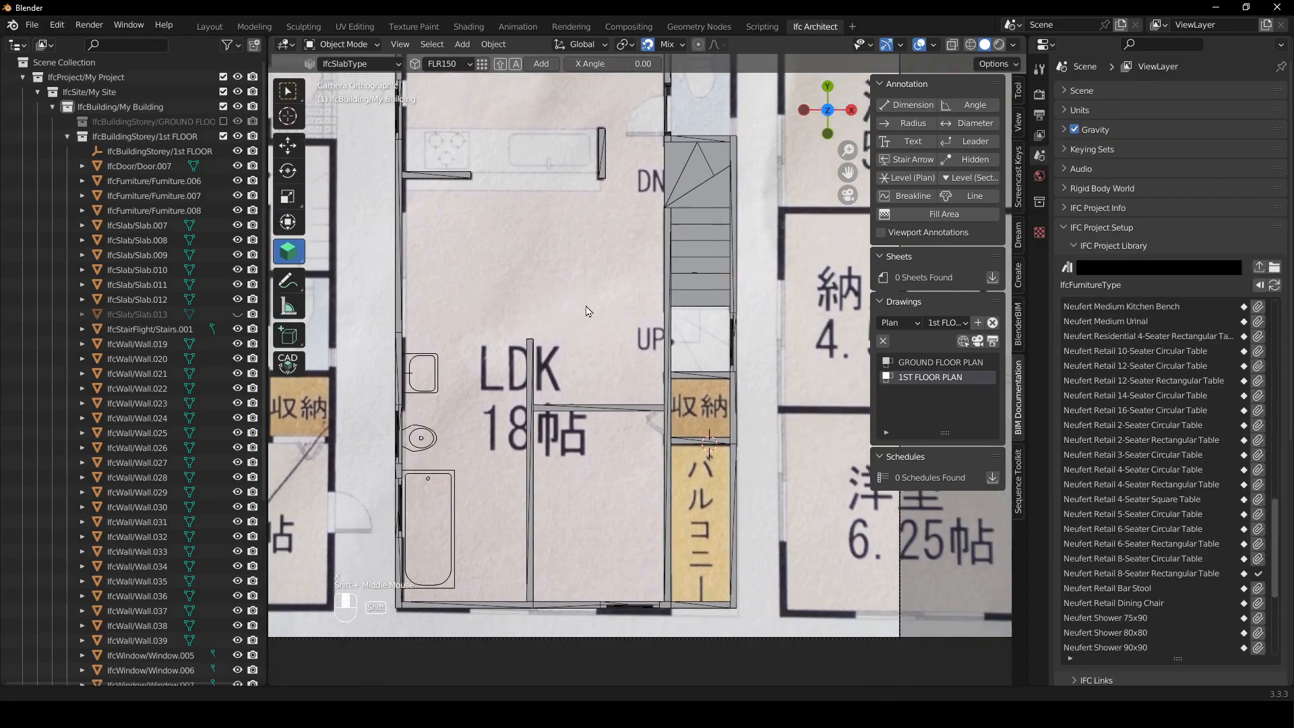
pyautogui.click(616, 413)
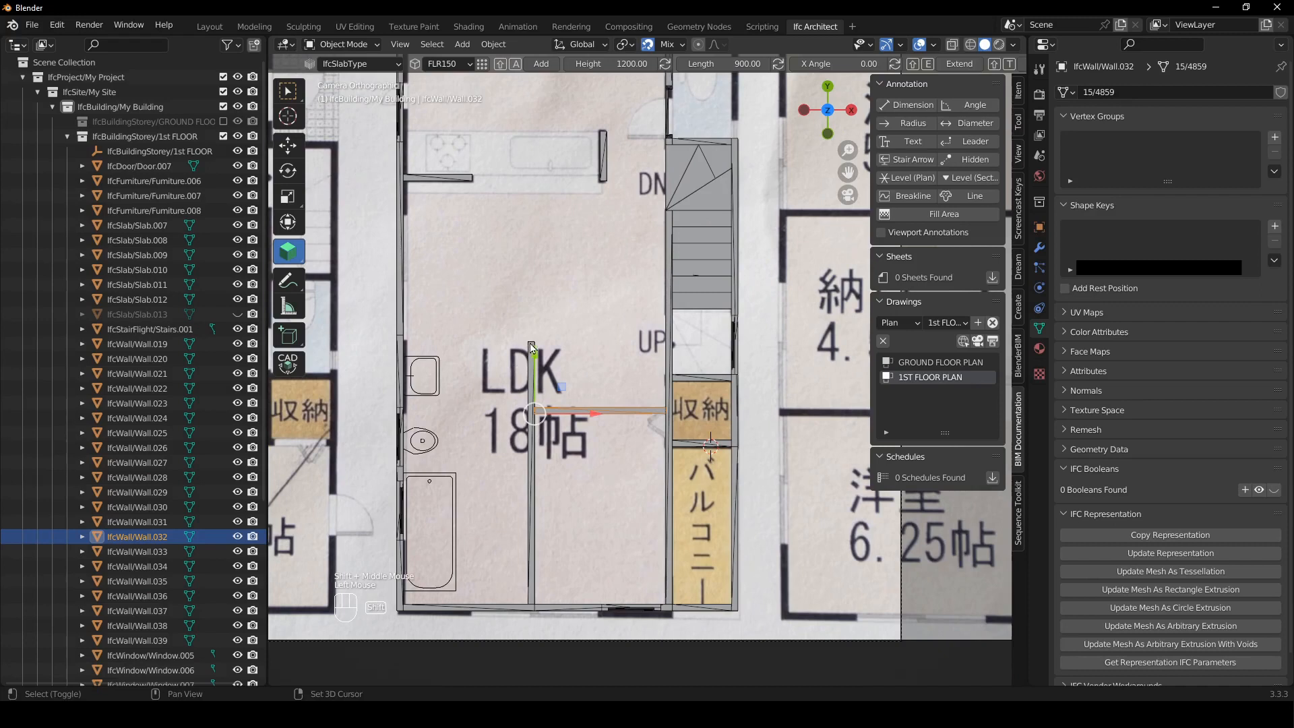
pyautogui.keyDown('shift'); pyautogui.click(532, 348); pyautogui.keyUp('shift')
pyautogui.press('x')
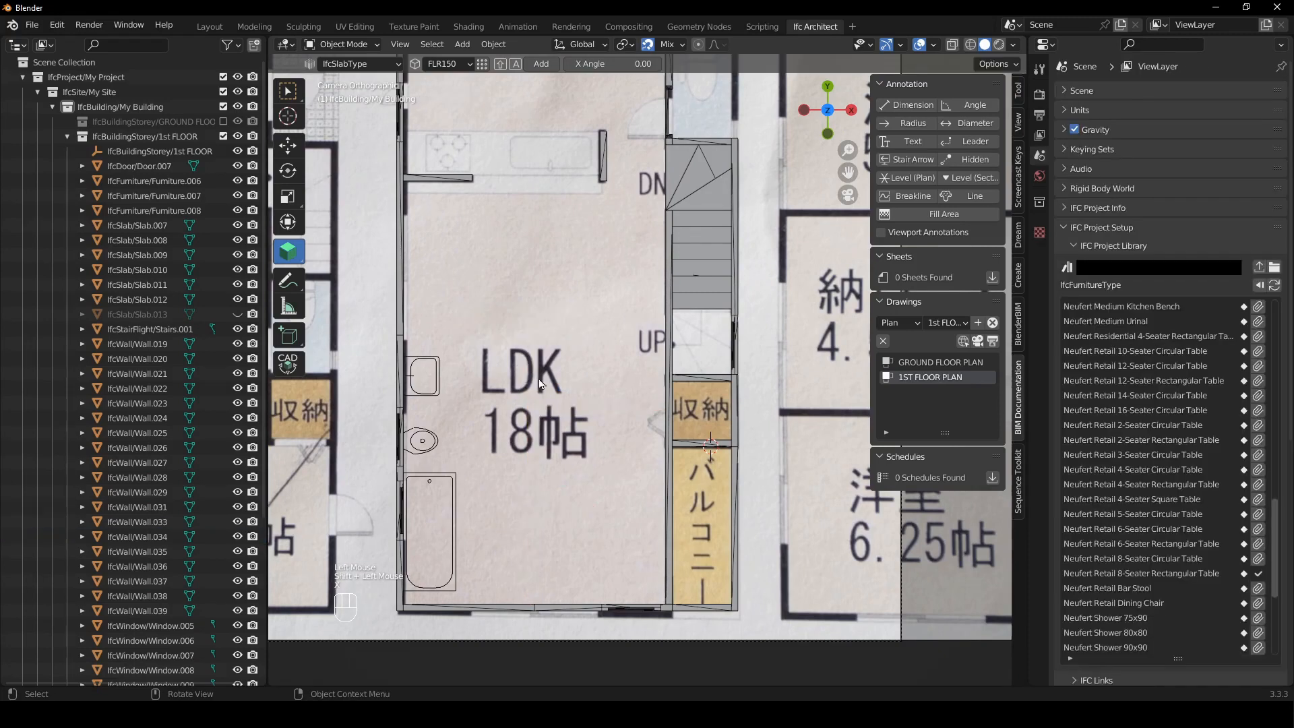
# - Delete the bathtub, toilet and washbasin along the LDK's outer wall
pyautogui.click(444, 482)
pyautogui.keyDown('shift'); pyautogui.click(430, 453); pyautogui.keyUp('shift')
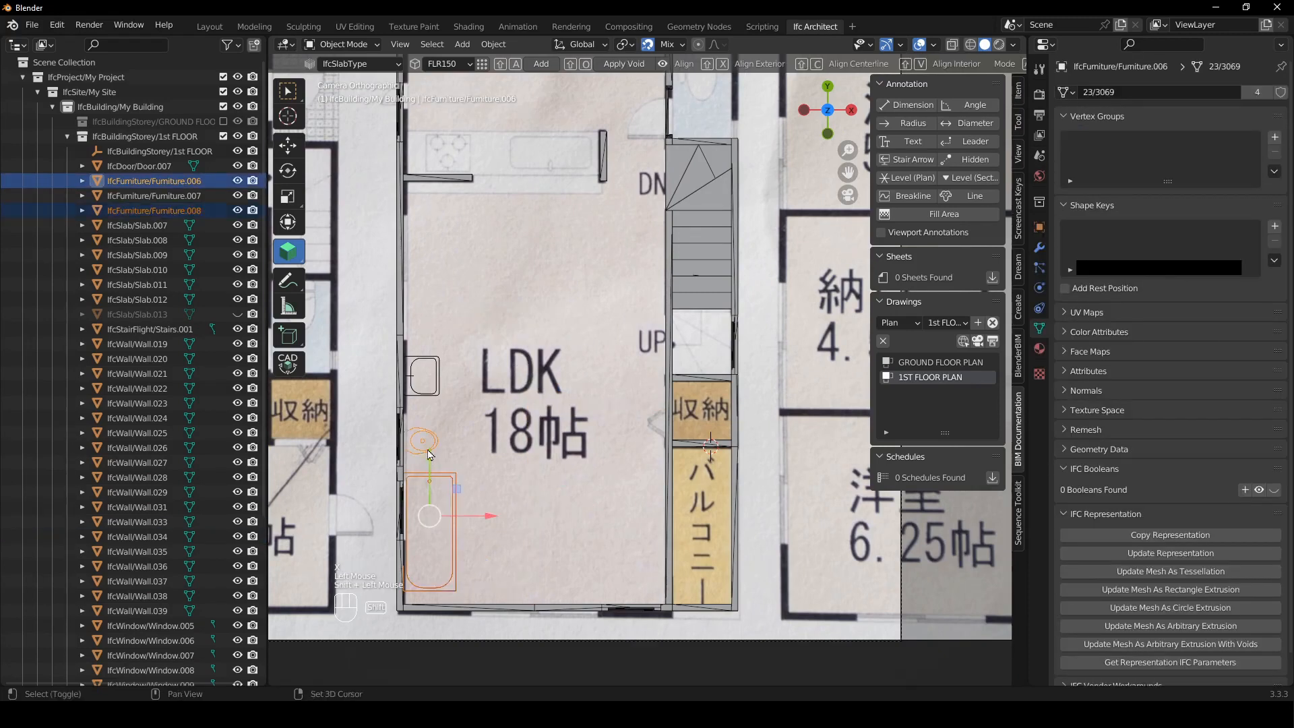
pyautogui.keyDown('shift'); pyautogui.click(440, 391); pyautogui.keyUp('shift')
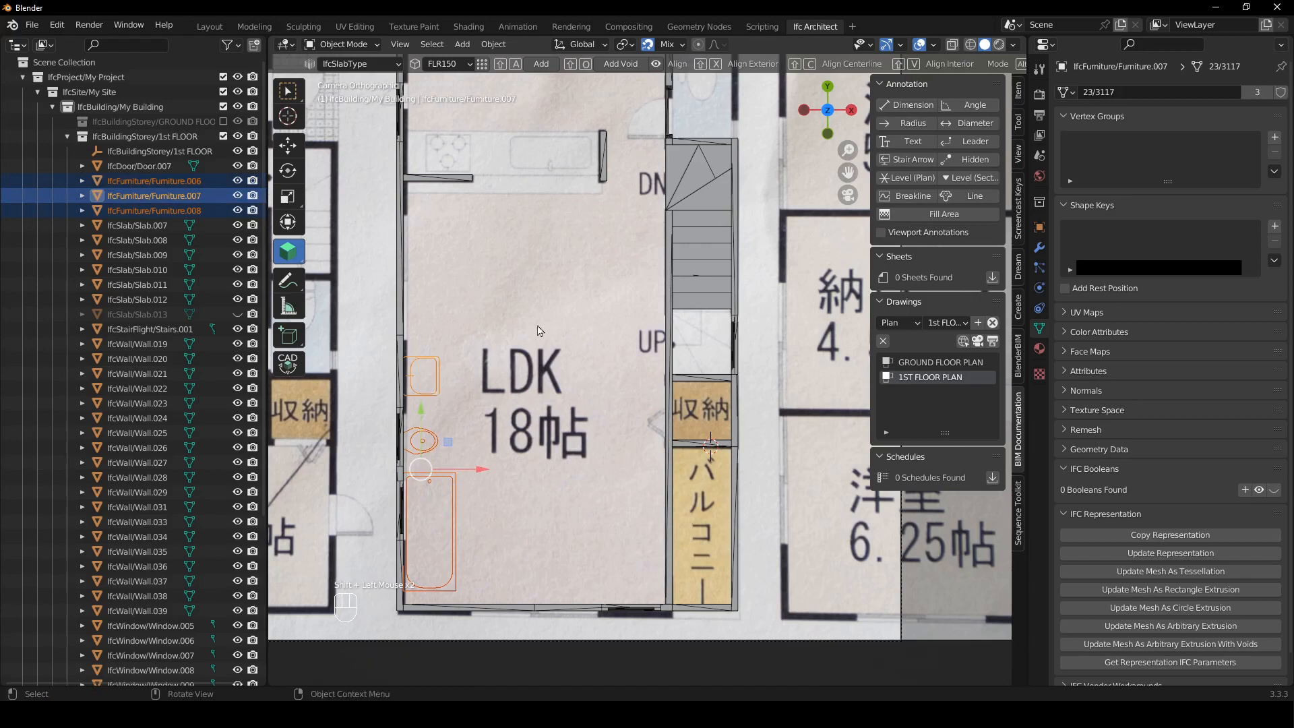
pyautogui.press('x')
# - Split the vertical wall between the LDK and the stairs at the storage's upper wall
pyautogui.keyDown('shift'); pyautogui.moveTo(537, 249); pyautogui.dragTo(456, 207, button='middle'); pyautogui.keyUp('shift')
pyautogui.scroll(1, 457, 206)
pyautogui.click(580, 379)
pyautogui.keyDown('shift'); pyautogui.moveTo(567, 419); pyautogui.dragTo(583, 340, button='right'); pyautogui.keyUp('shift')
pyautogui.keyDown('shift'); pyautogui.moveTo(616, 325); pyautogui.dragTo(595, 367, button='middle'); pyautogui.keyUp('shift')
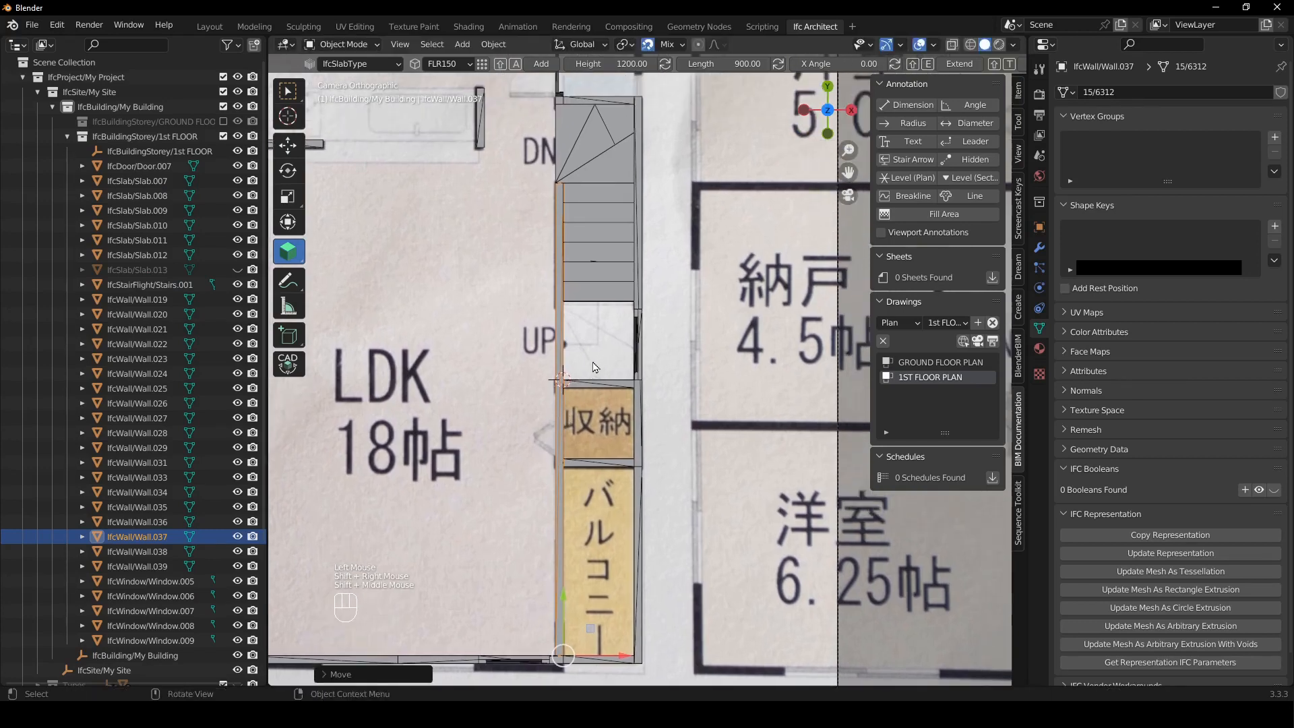
pyautogui.hotkey('shift', 'k')
# - Split the vertical stair wall at the lowest stair tread and delete the section across the UP landing
pyautogui.keyDown('shift'); pyautogui.moveTo(585, 314); pyautogui.dragTo(584, 438, button='middle'); pyautogui.keyUp('shift')
pyautogui.keyDown('shift'); pyautogui.moveTo(583, 438); pyautogui.dragTo(595, 410, button='right'); pyautogui.keyUp('shift')
pyautogui.scroll(3, 595, 410)
pyautogui.keyDown('shift'); pyautogui.moveTo(595, 461); pyautogui.dragTo(595, 393, button='middle'); pyautogui.keyUp('shift')
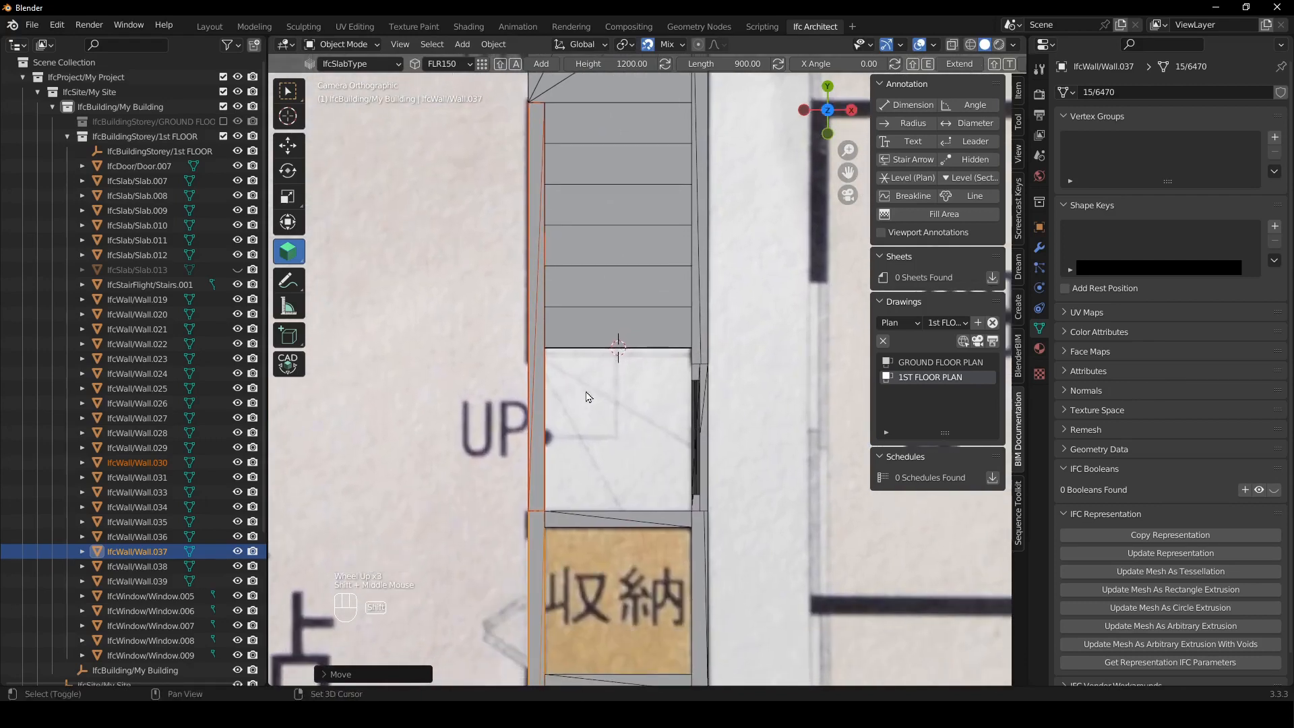
pyautogui.hotkey('shift', 'k')
pyautogui.click(543, 393)
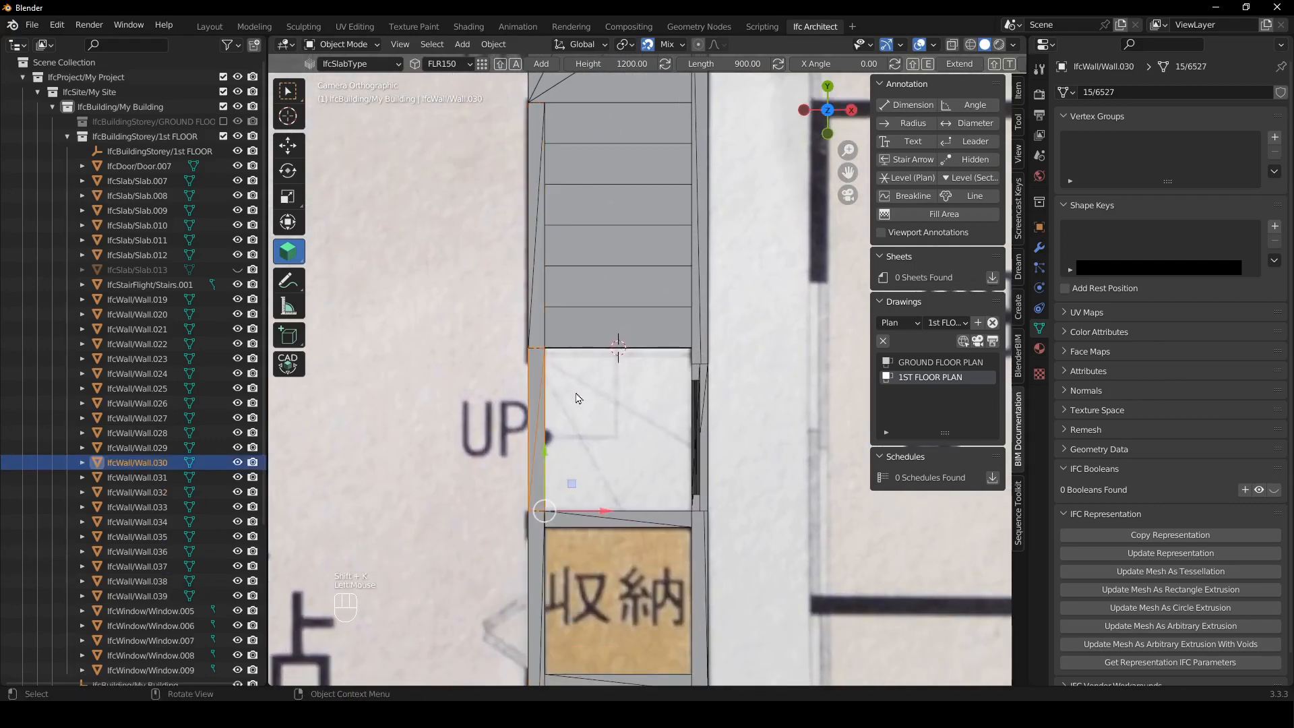
pyautogui.press('x')
# - Butt-join the outer wall beside the stairs to the toilet's top wall
pyautogui.scroll(-3, 592, 389)
pyautogui.keyDown('shift'); pyautogui.moveTo(589, 390); pyautogui.dragTo(627, 378, button='middle'); pyautogui.keyUp('shift')
pyautogui.keyDown('shift'); pyautogui.moveTo(475, 377); pyautogui.dragTo(533, 389, button='middle'); pyautogui.keyUp('shift')
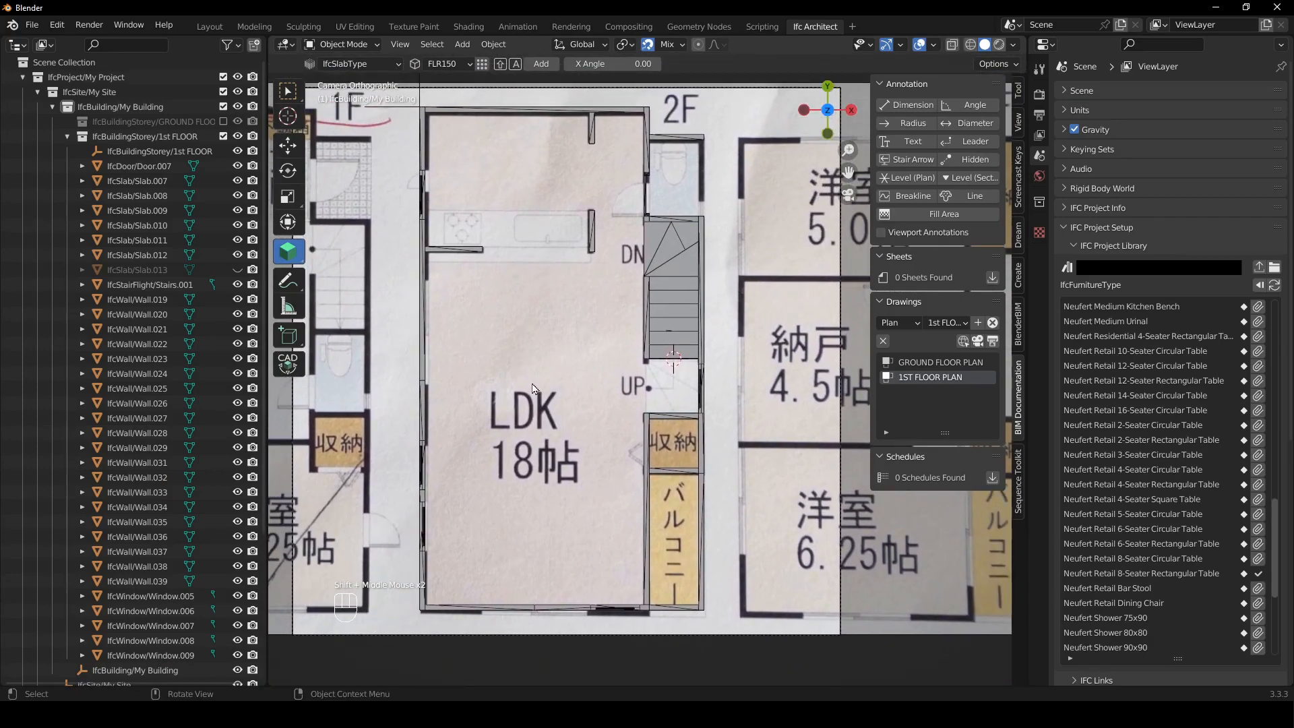
pyautogui.keyDown('shift'); pyautogui.moveTo(649, 154); pyautogui.dragTo(678, 142, button='right'); pyautogui.keyUp('shift')
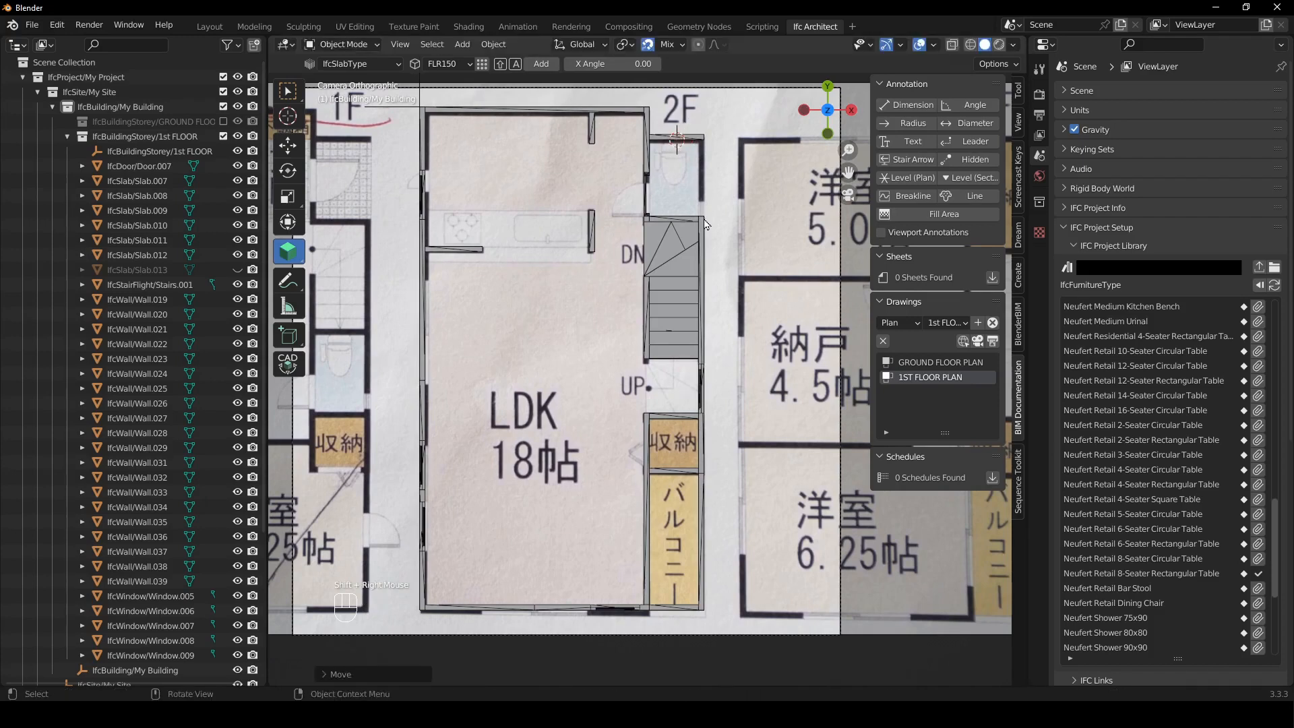
pyautogui.click(705, 225)
pyautogui.keyDown('shift'); pyautogui.click(691, 138); pyautogui.keyUp('shift')
pyautogui.press('shift')
pyautogui.hotkey('shift', 't')
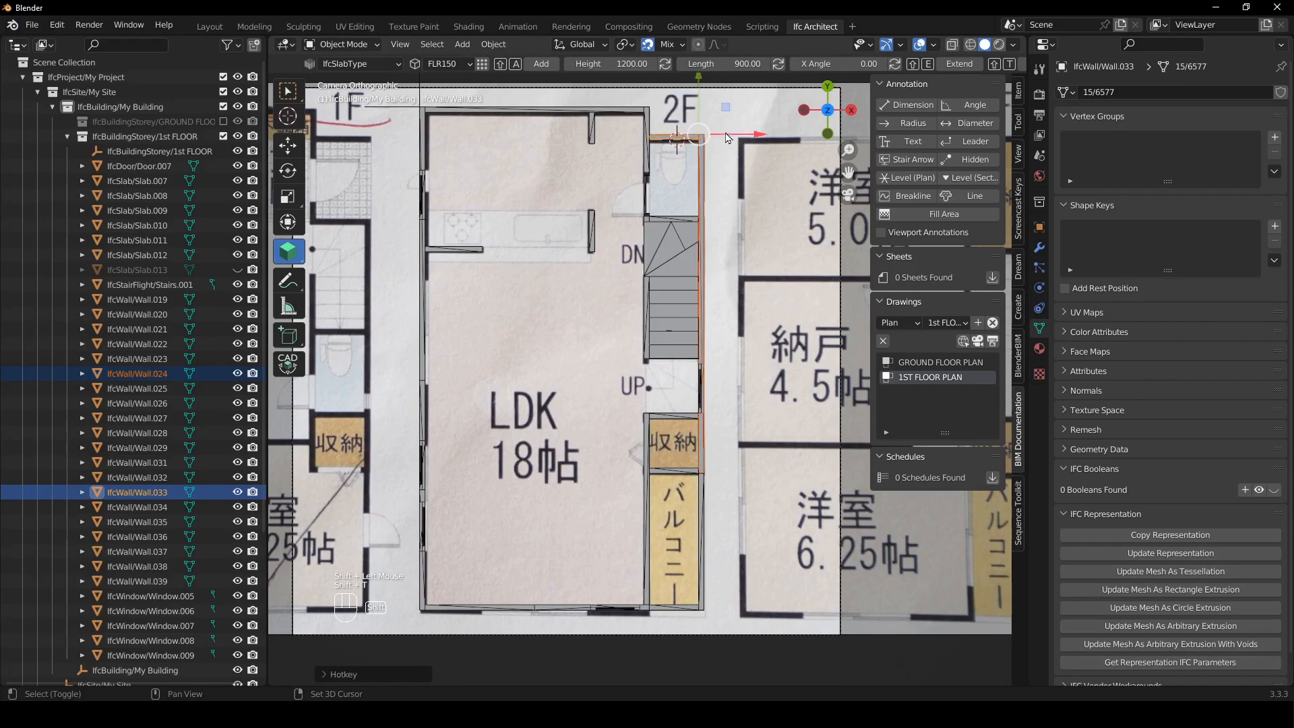
# - Delete the LDK's bottom outer wall segment at the corner and extend the adjacent segment to the long side wall
pyautogui.scroll(2, 716, 395)
pyautogui.keyDown('shift'); pyautogui.moveTo(716, 395); pyautogui.dragTo(607, 273, button='middle'); pyautogui.keyUp('shift')
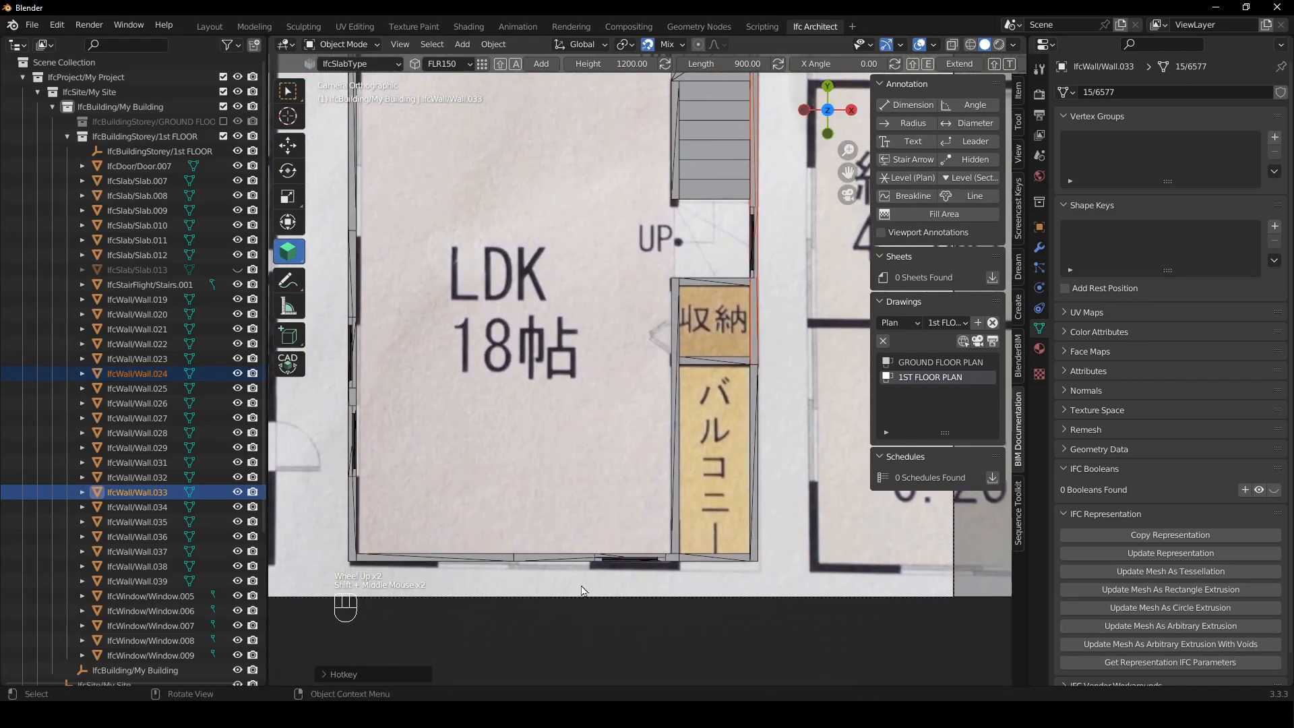
pyautogui.click(475, 564)
pyautogui.keyDown('shift'); pyautogui.moveTo(521, 475); pyautogui.dragTo(555, 433, button='middle'); pyautogui.keyUp('shift')
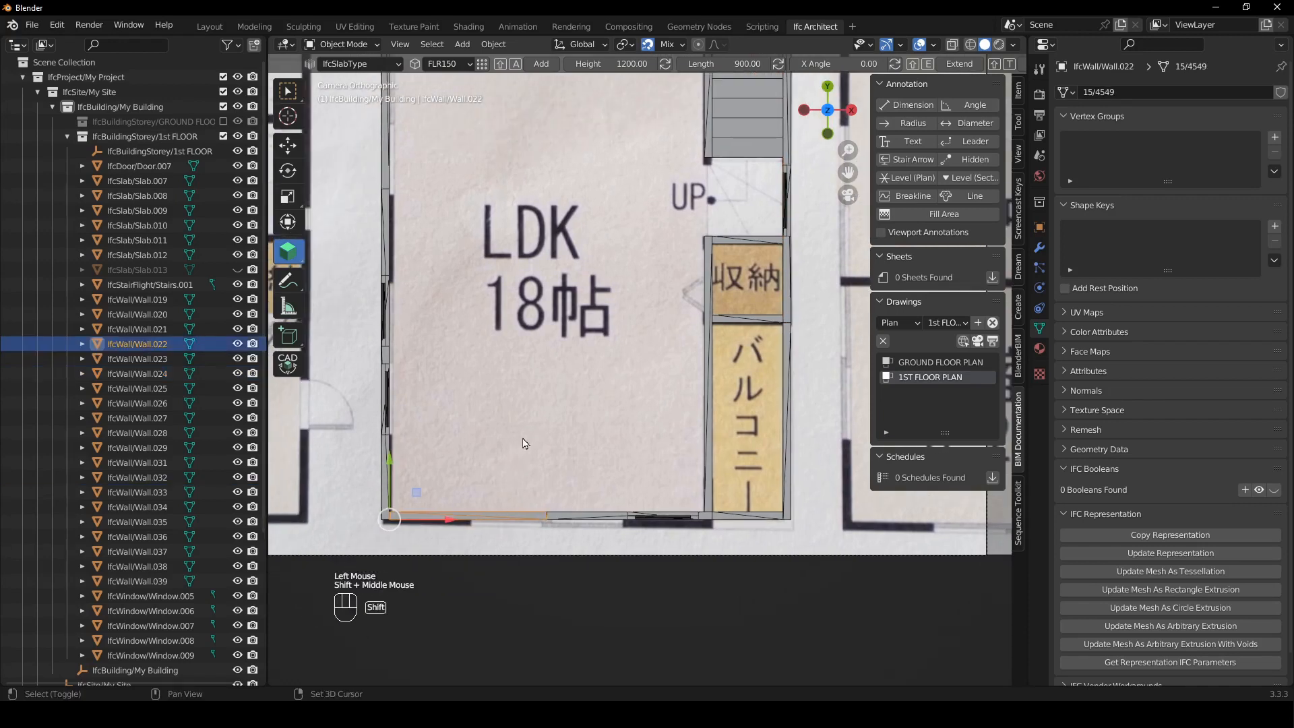
pyautogui.press('x')
pyautogui.click(576, 518)
pyautogui.keyDown('shift'); pyautogui.moveTo(401, 471); pyautogui.dragTo(388, 464, button='right'); pyautogui.keyUp('shift')
pyautogui.hotkey('shift', 'e')
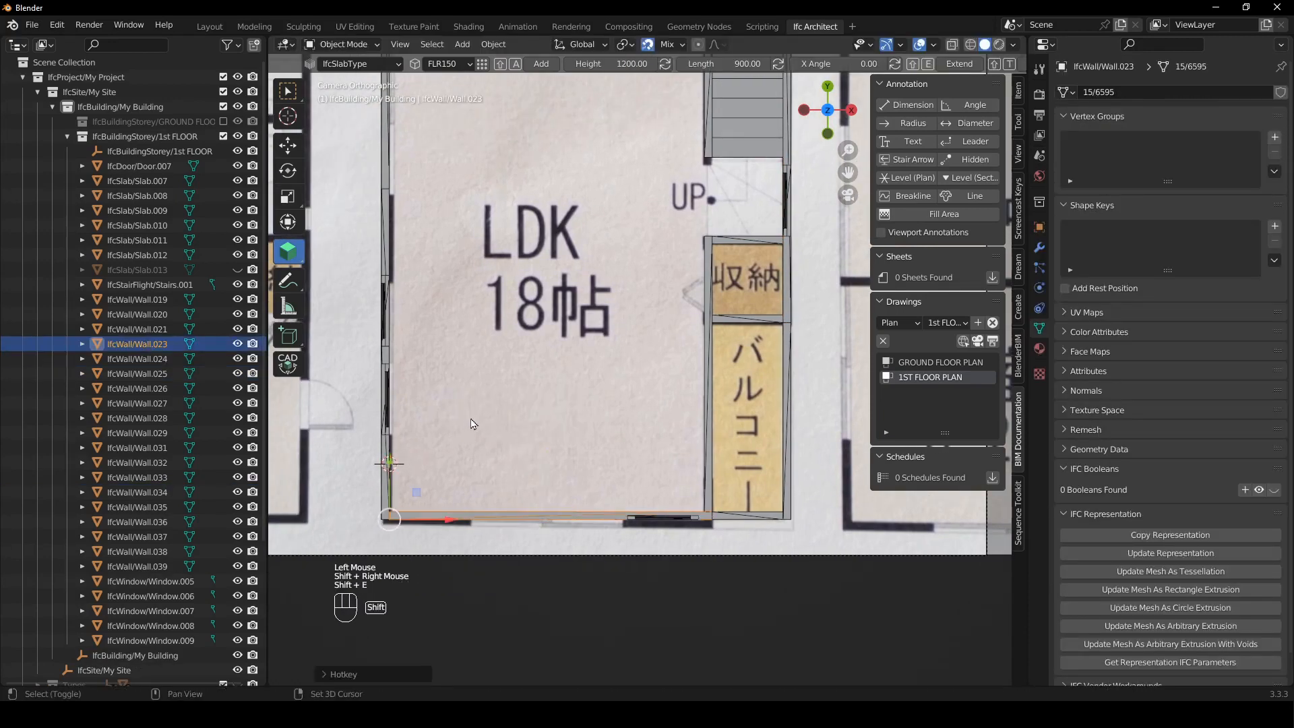
# - Move the window in the LDK's bottom wall along X to the window position in the 2F plan and regenerate its opening
pyautogui.click(650, 521)
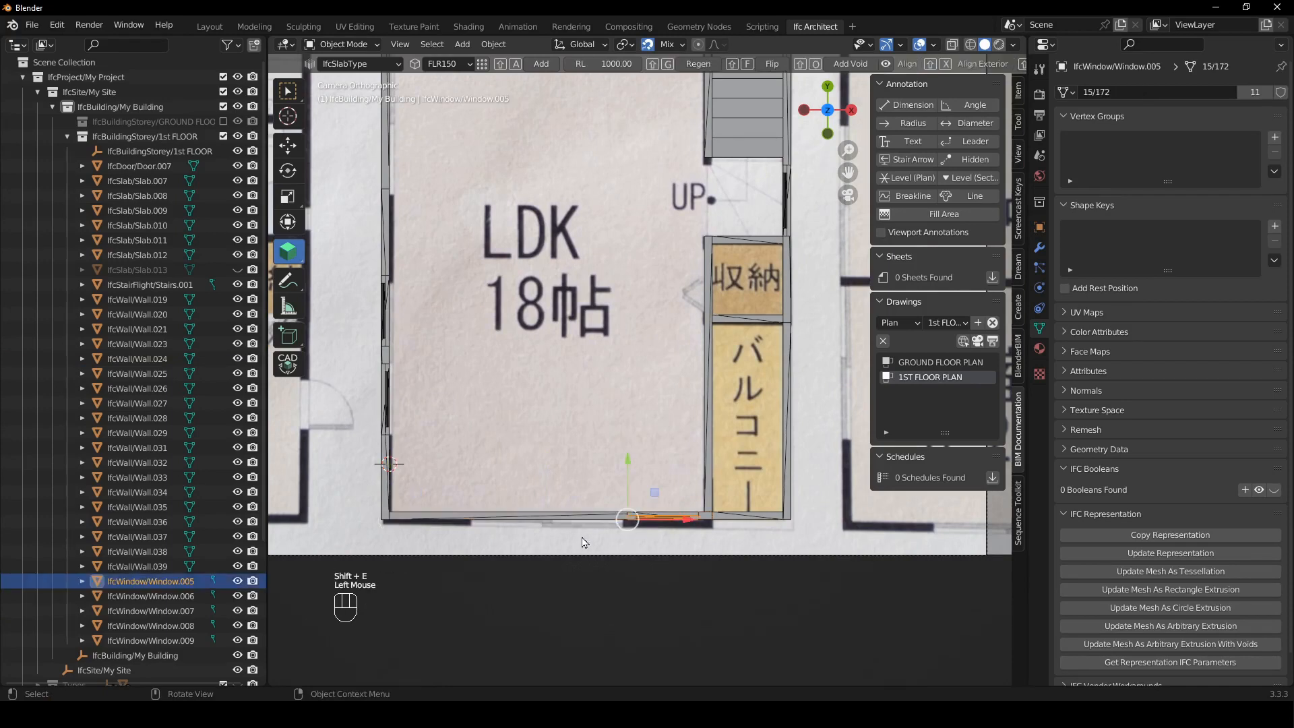
pyautogui.press('g')
pyautogui.press('x')
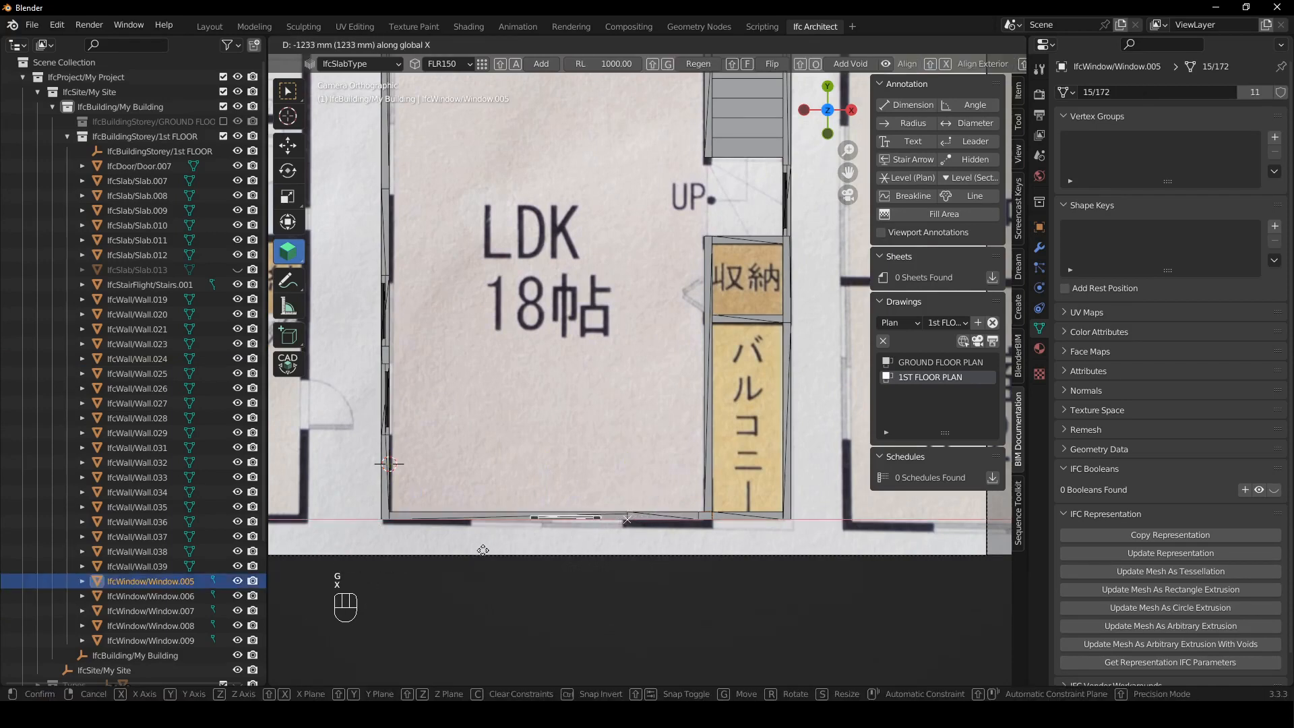
pyautogui.click(424, 556)
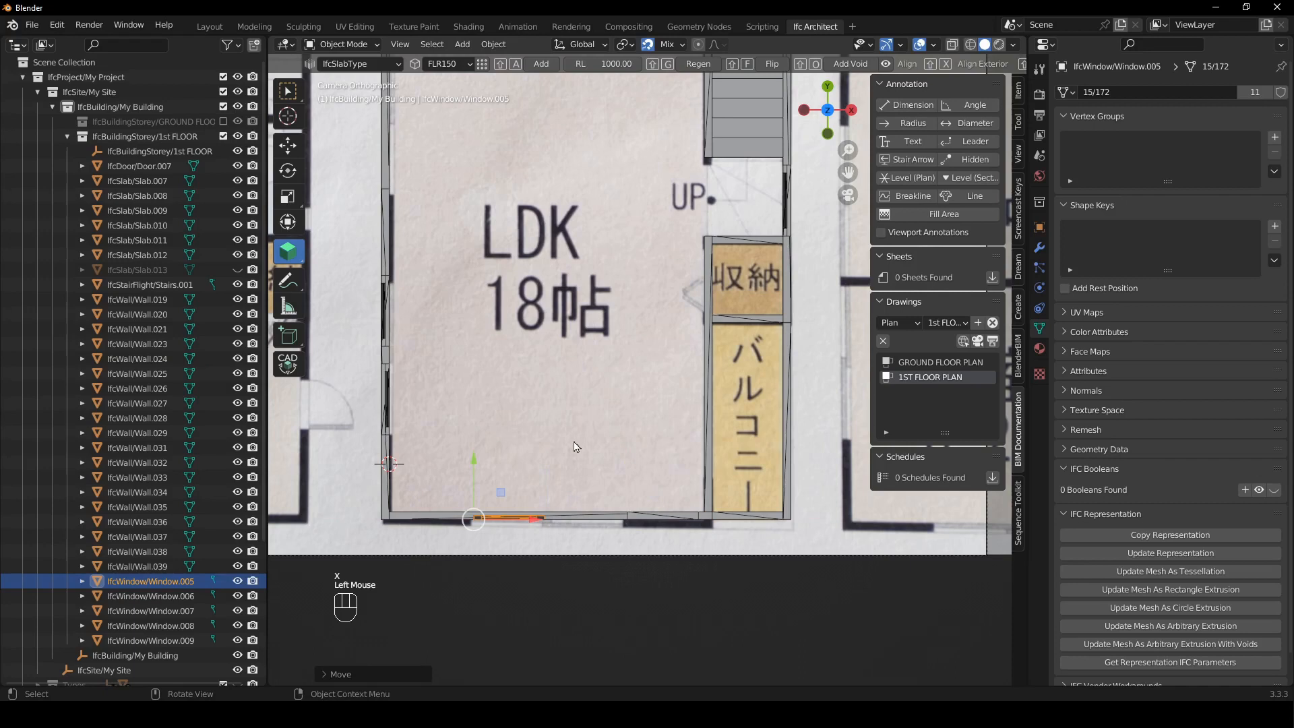
pyautogui.hotkey('shift', 'g')
# - Delete the upper of the two LDK side-wall windows near the label and the middle wall segment that held it
pyautogui.keyDown('shift'); pyautogui.moveTo(455, 410); pyautogui.dragTo(519, 434, button='middle'); pyautogui.keyUp('shift')
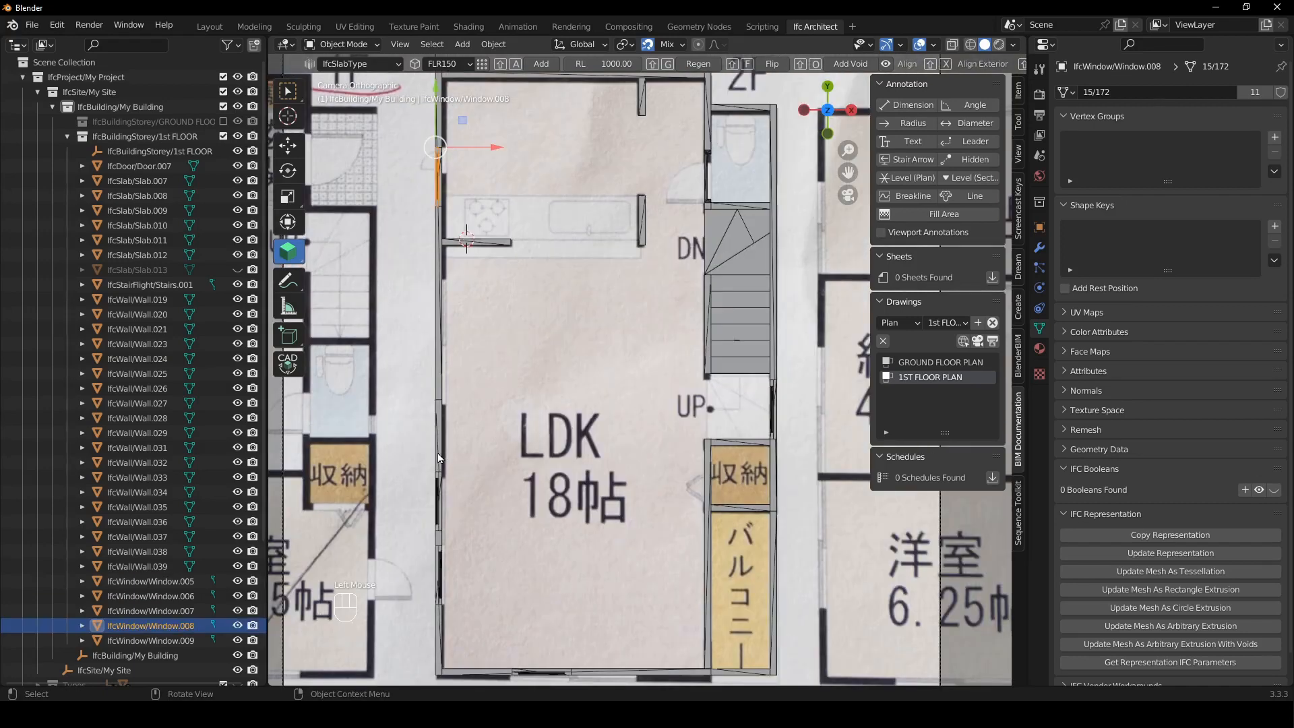
pyautogui.click(438, 458)
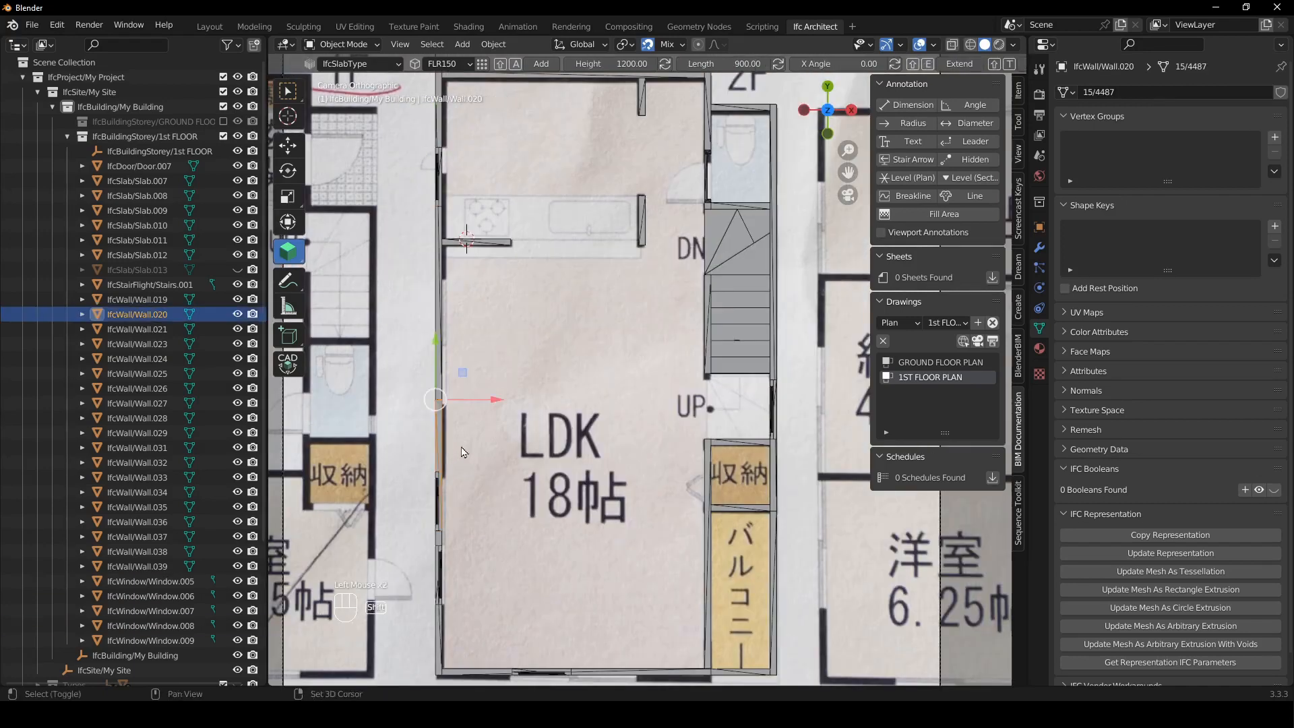
pyautogui.keyDown('shift'); pyautogui.moveTo(463, 450); pyautogui.dragTo(450, 371, button='middle'); pyautogui.keyUp('shift')
pyautogui.click(432, 418)
pyautogui.press('x')
pyautogui.click(464, 439)
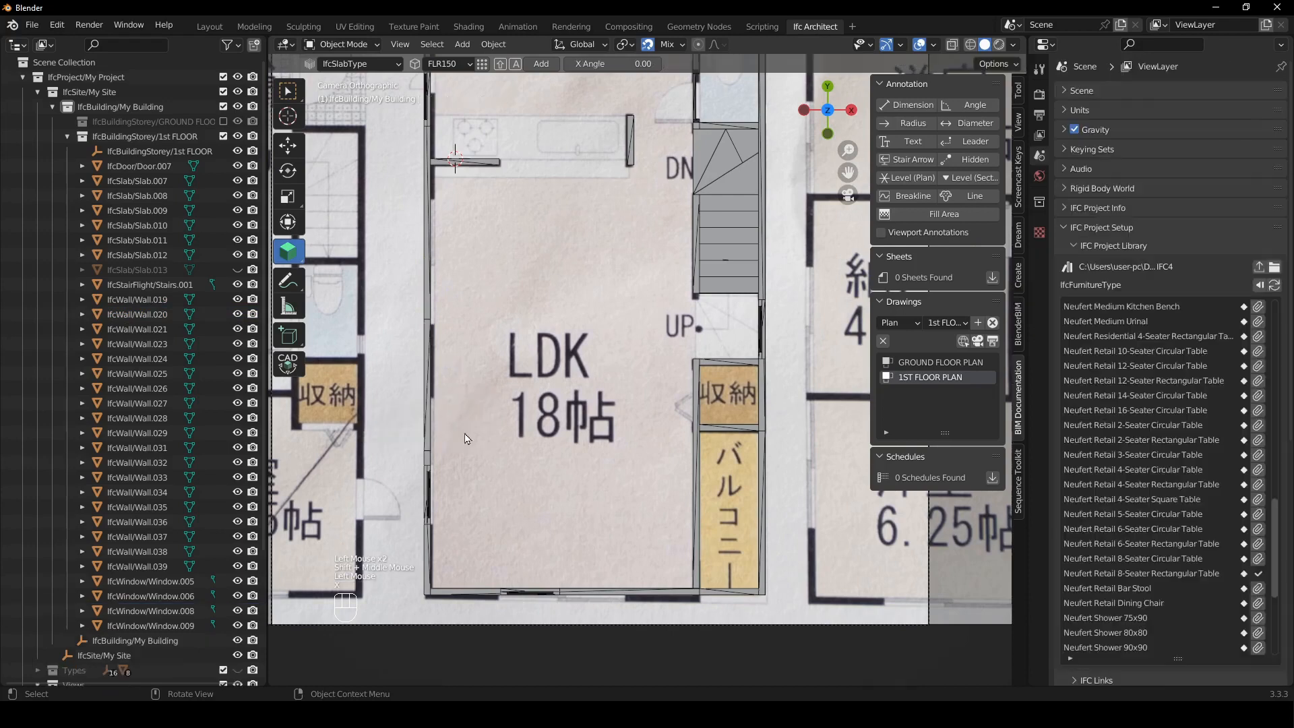
pyautogui.click(429, 385)
pyautogui.press('x')
pyautogui.click(458, 411)
# - Delete the remaining lower window and the lower wall segment from the LDK's long outer side wall
pyautogui.click(431, 462)
pyautogui.click(434, 491)
pyautogui.press('x')
pyautogui.click(458, 486)
pyautogui.click(428, 477)
pyautogui.press('x')
pyautogui.click(442, 464)
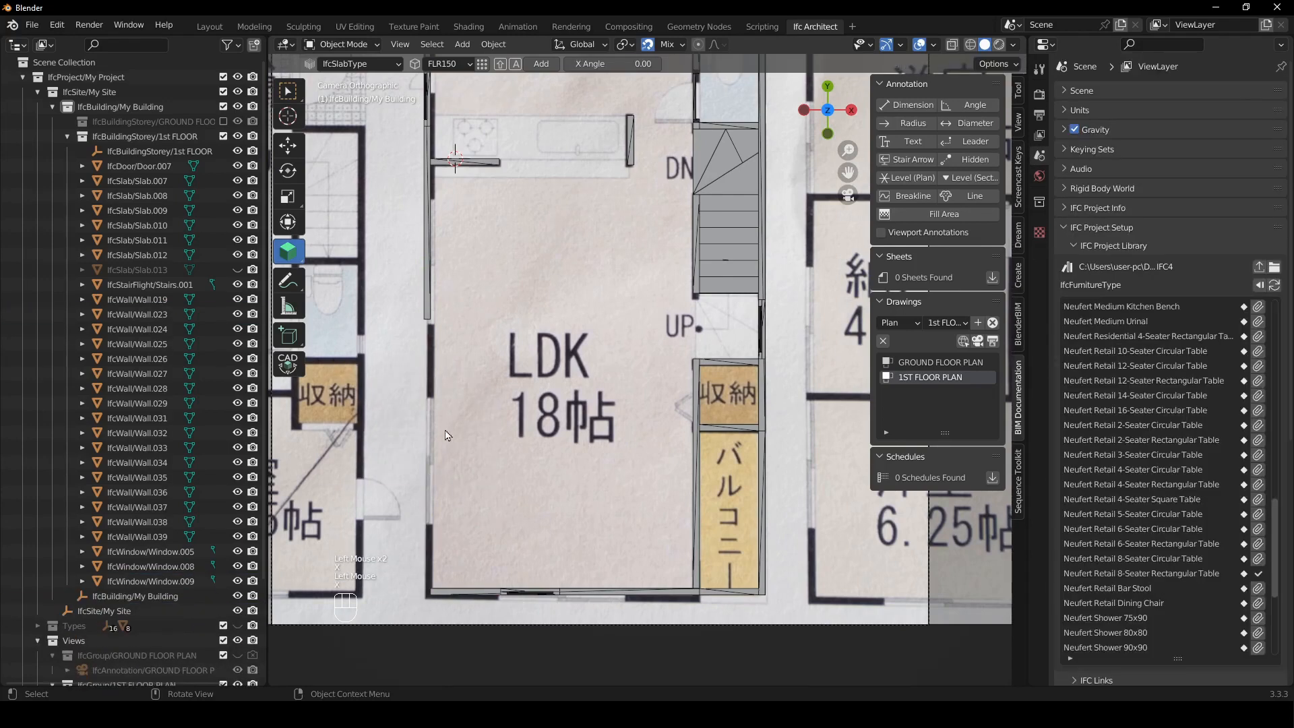
# - Butt-join the remaining upper segment of the LDK's long side wall to the bottom outer wall
pyautogui.click(430, 291)
pyautogui.keyDown('shift'); pyautogui.click(458, 593); pyautogui.keyUp('shift')
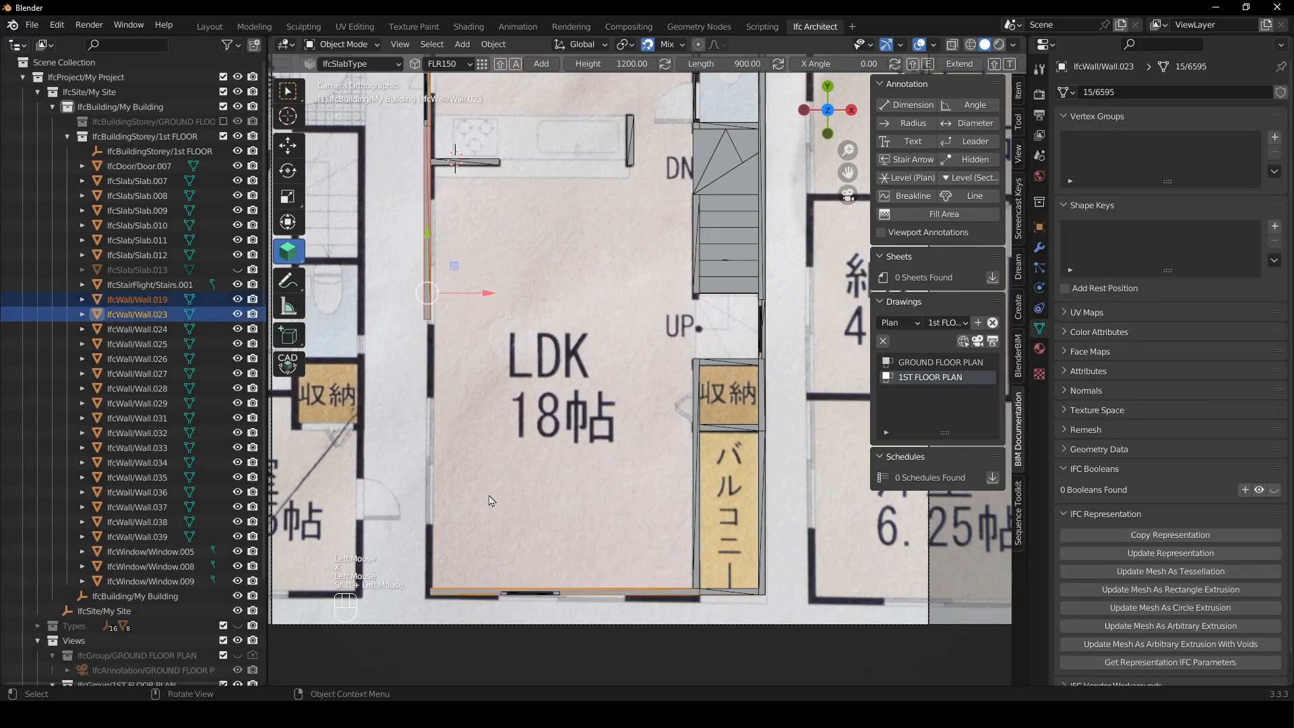
pyautogui.hotkey('shift', 't')
# - Add an IfcWindowType WT01 window hosted in the LDK's long outer side wall, near its lower end
pyautogui.keyDown('shift'); pyautogui.moveTo(472, 507); pyautogui.dragTo(425, 516, button='right'); pyautogui.keyUp('shift')
pyautogui.click(1017, 121)
pyautogui.click(943, 127)
pyautogui.moveTo(942, 307); pyautogui.dragTo(940, 316)
pyautogui.click(945, 130)
pyautogui.click(925, 274)
pyautogui.click(938, 243)
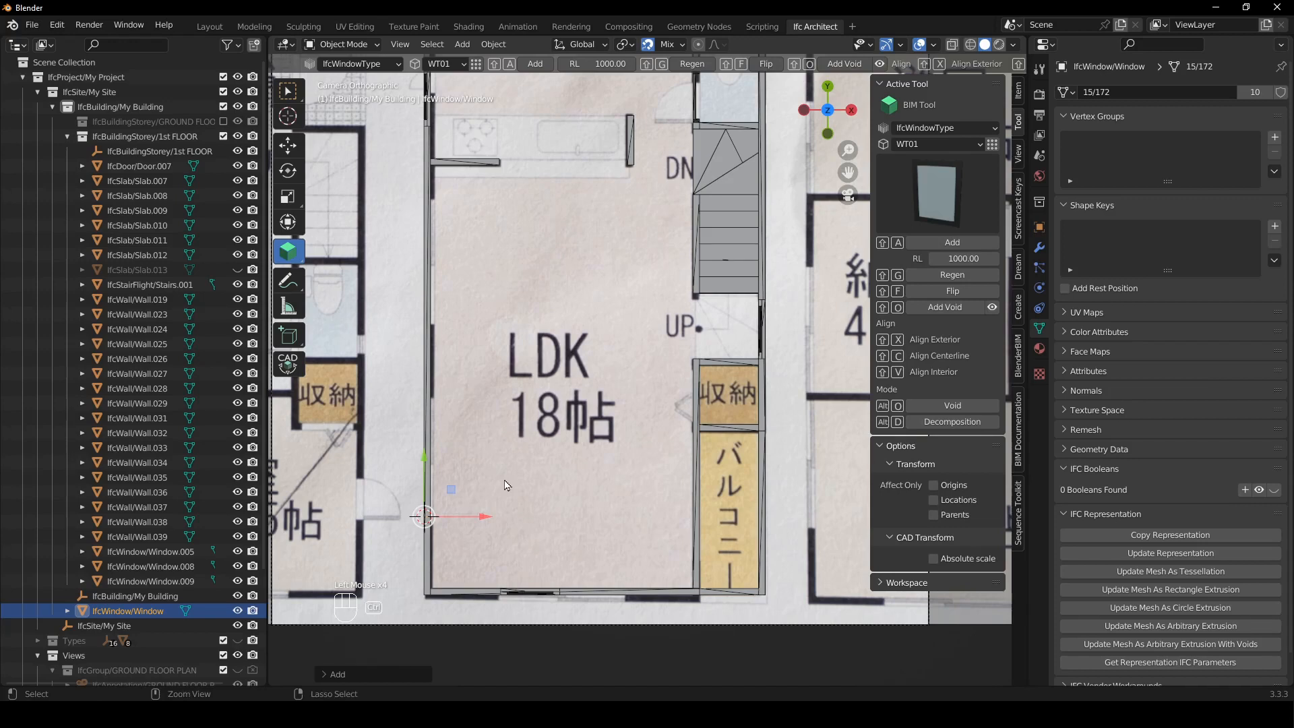
pyautogui.hotkey('ctrl', 'z')
pyautogui.click(432, 463)
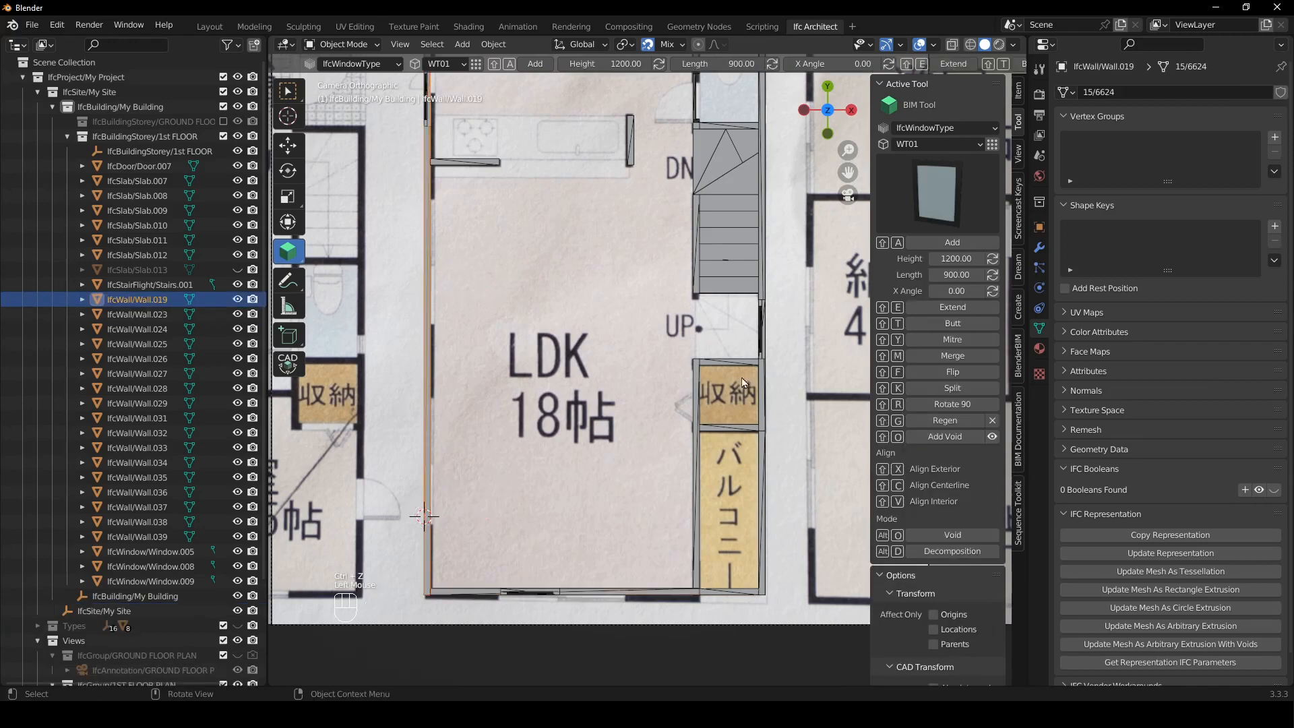
pyautogui.hotkey('shift', 'a')
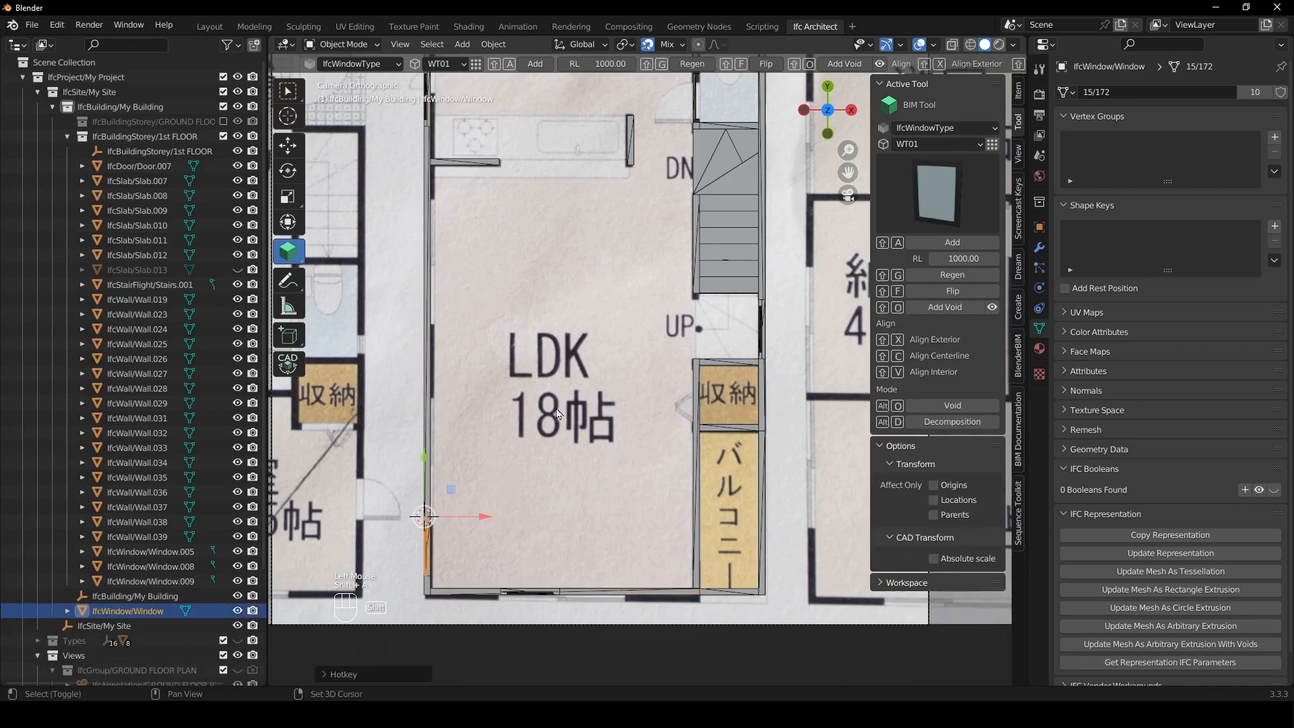
# - Move the new side-wall window about 1870 mm along Y to the window position in the 2F plan and regenerate its opening
pyautogui.press('g')
pyautogui.press('y')
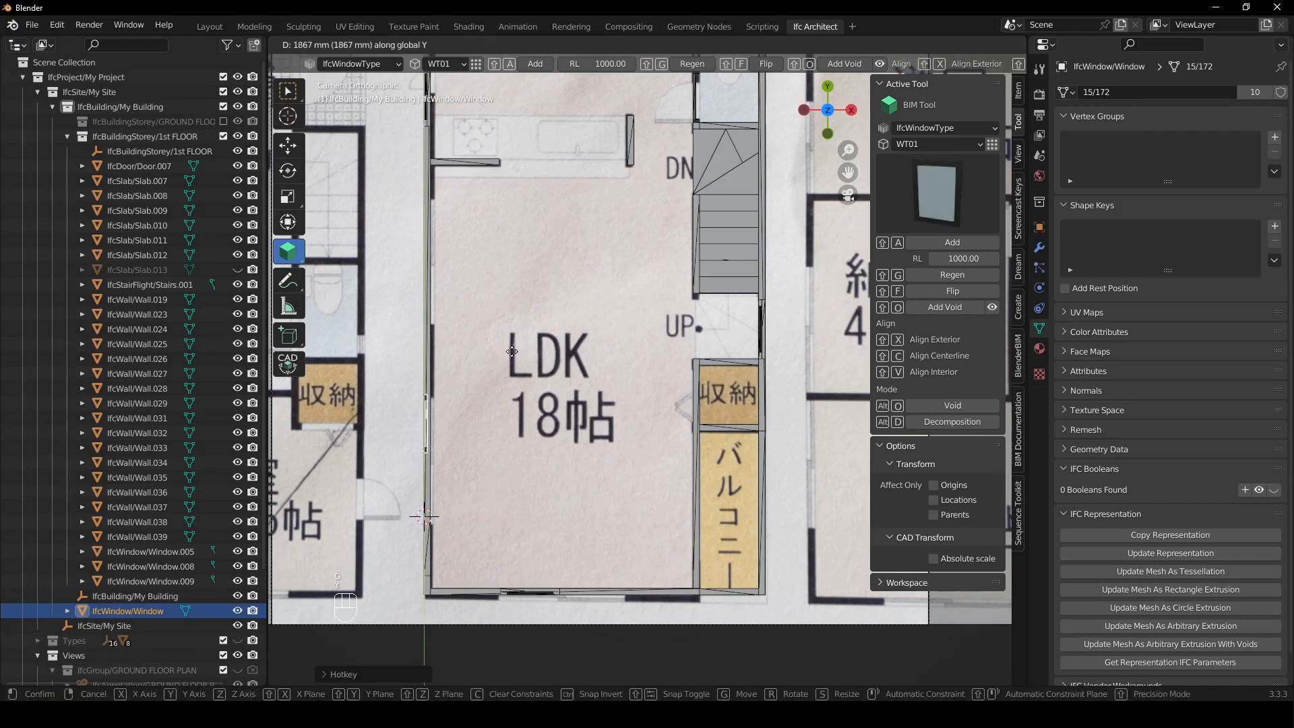
pyautogui.click(510, 358)
pyautogui.hotkey('shift', 'g')
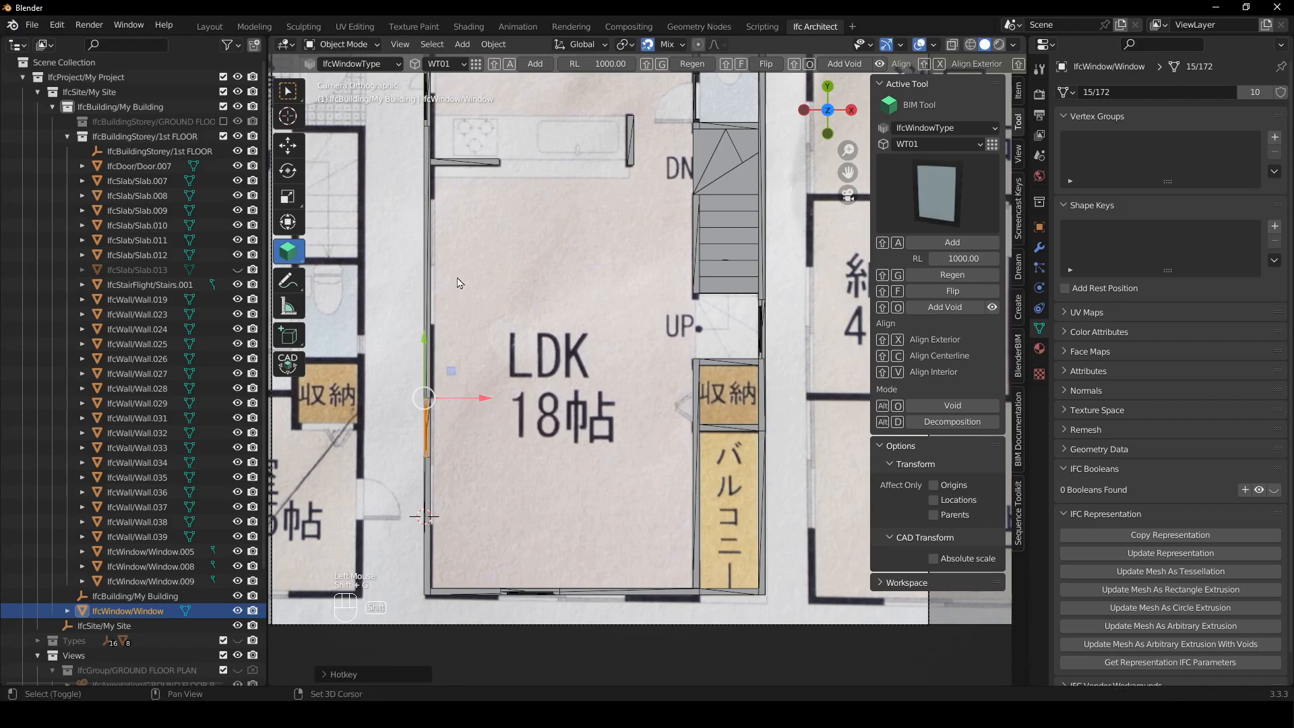
# - Add a second WT01 window to the side wall just below the kitchen, shifted about 350 mm along Y, and regenerate its opening
pyautogui.keyDown('shift'); pyautogui.moveTo(459, 283); pyautogui.dragTo(459, 413, button='middle'); pyautogui.keyUp('shift')
pyautogui.keyDown('shift'); pyautogui.moveTo(422, 399); pyautogui.dragTo(424, 350, button='right'); pyautogui.keyUp('shift')
pyautogui.click(428, 322)
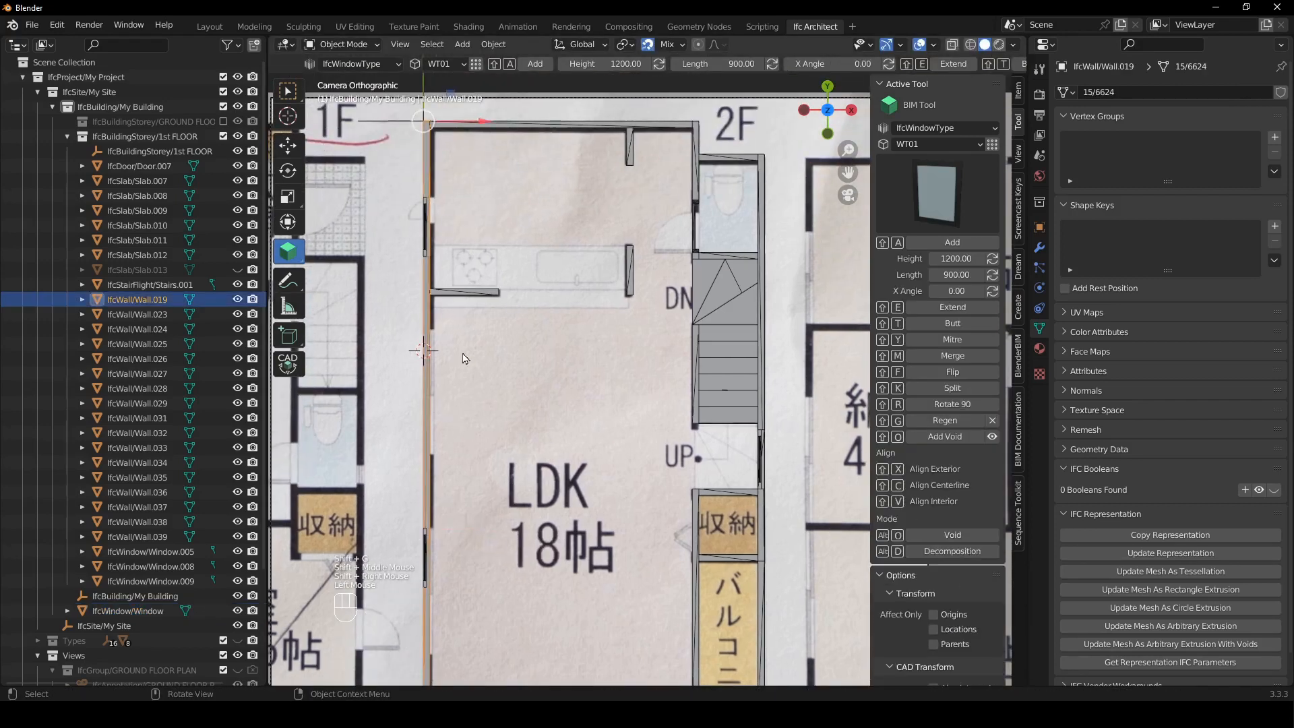
pyautogui.hotkey('shift', 'a')
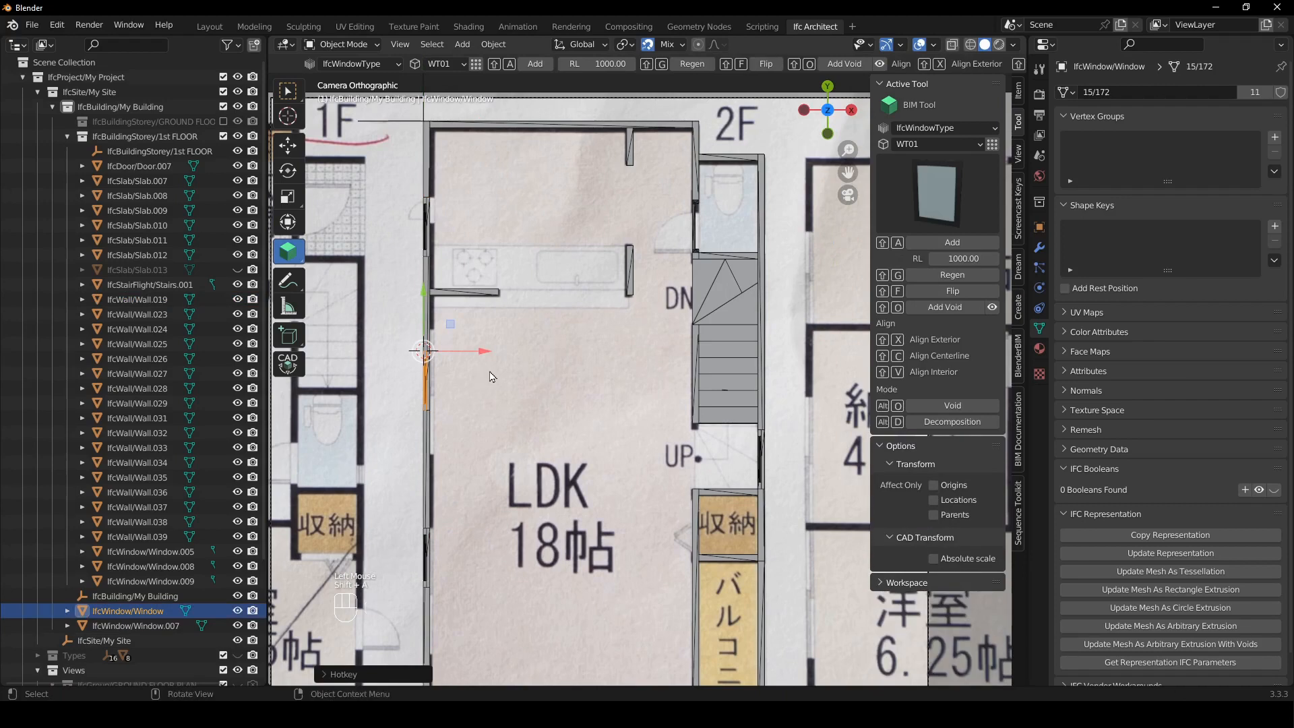
pyautogui.press('g')
pyautogui.press('y')
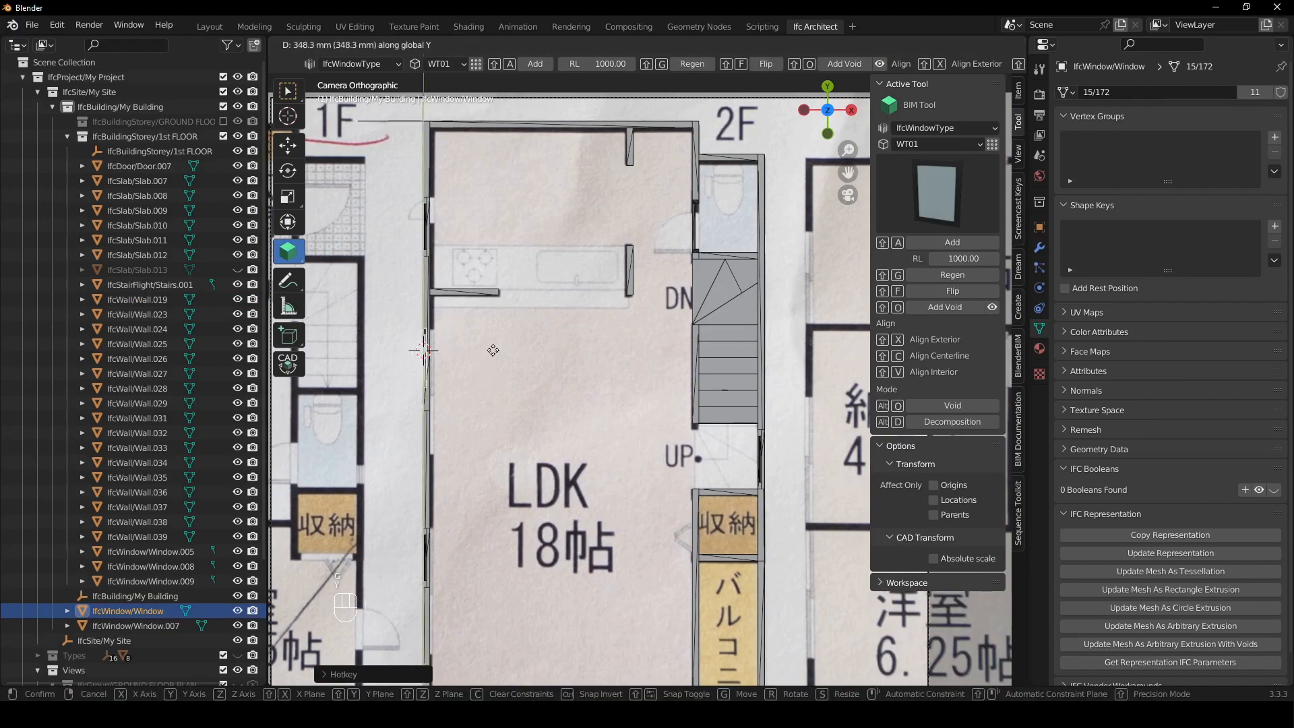
pyautogui.click(494, 350)
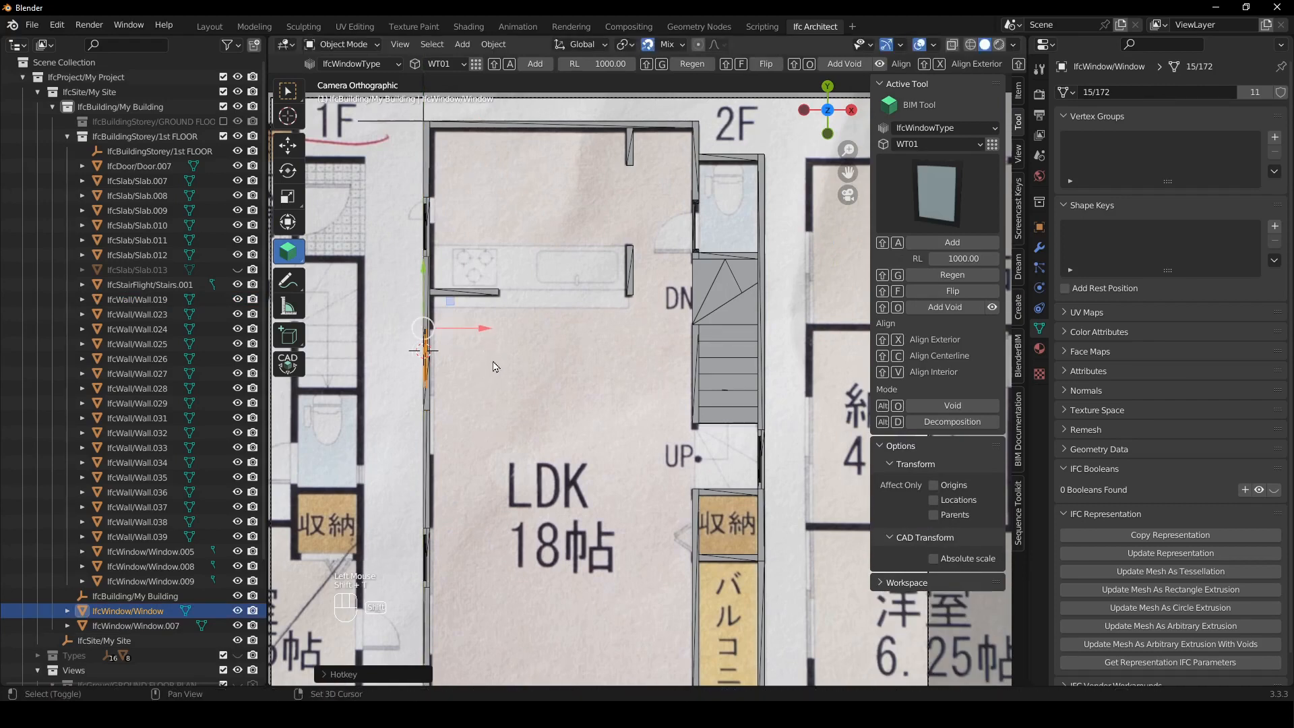
pyautogui.hotkey('shift', 'g')
# - Add a "D - 800 - left swing" door to the wall between the LDK and the balcony
pyautogui.keyDown('shift'); pyautogui.moveTo(584, 506); pyautogui.dragTo(530, 439, button='middle'); pyautogui.keyUp('shift')
pyautogui.keyDown('shift'); pyautogui.moveTo(645, 469); pyautogui.dragTo(583, 341, button='middle'); pyautogui.keyUp('shift')
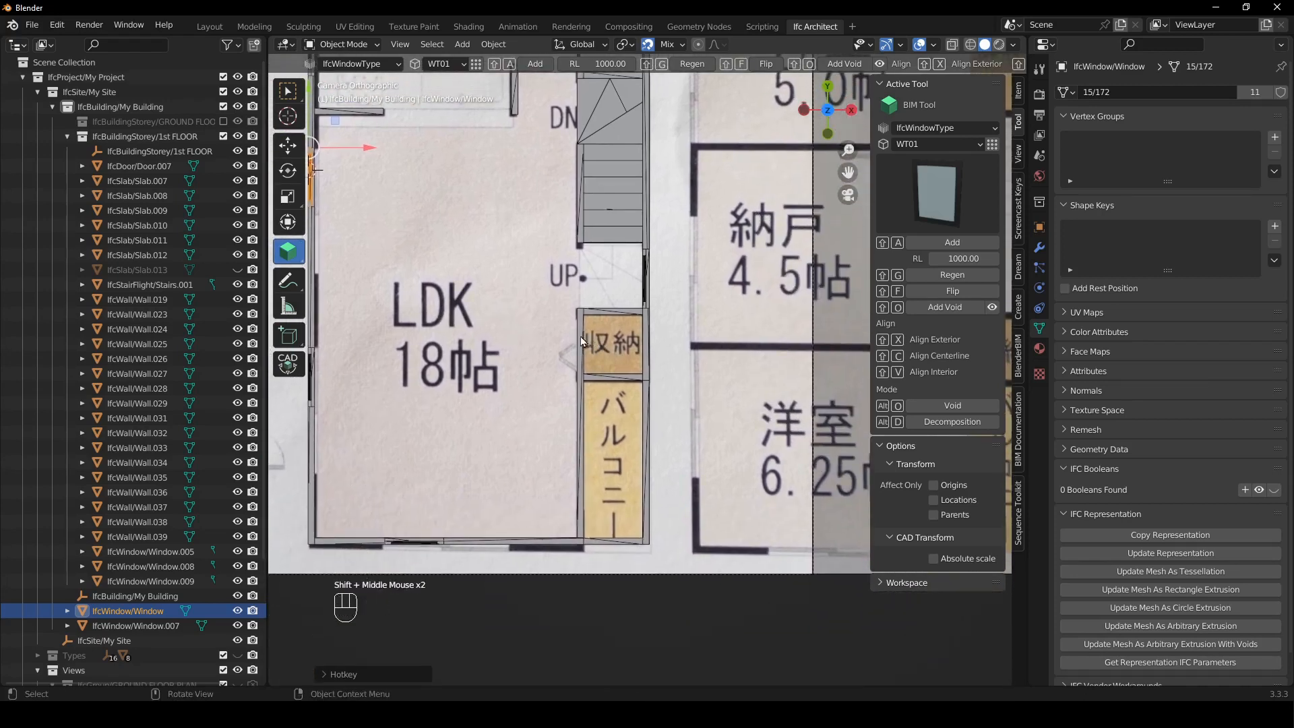
pyautogui.click(581, 398)
pyautogui.keyDown('shift'); pyautogui.rightClick(576, 423); pyautogui.keyUp('shift')
pyautogui.click(580, 402)
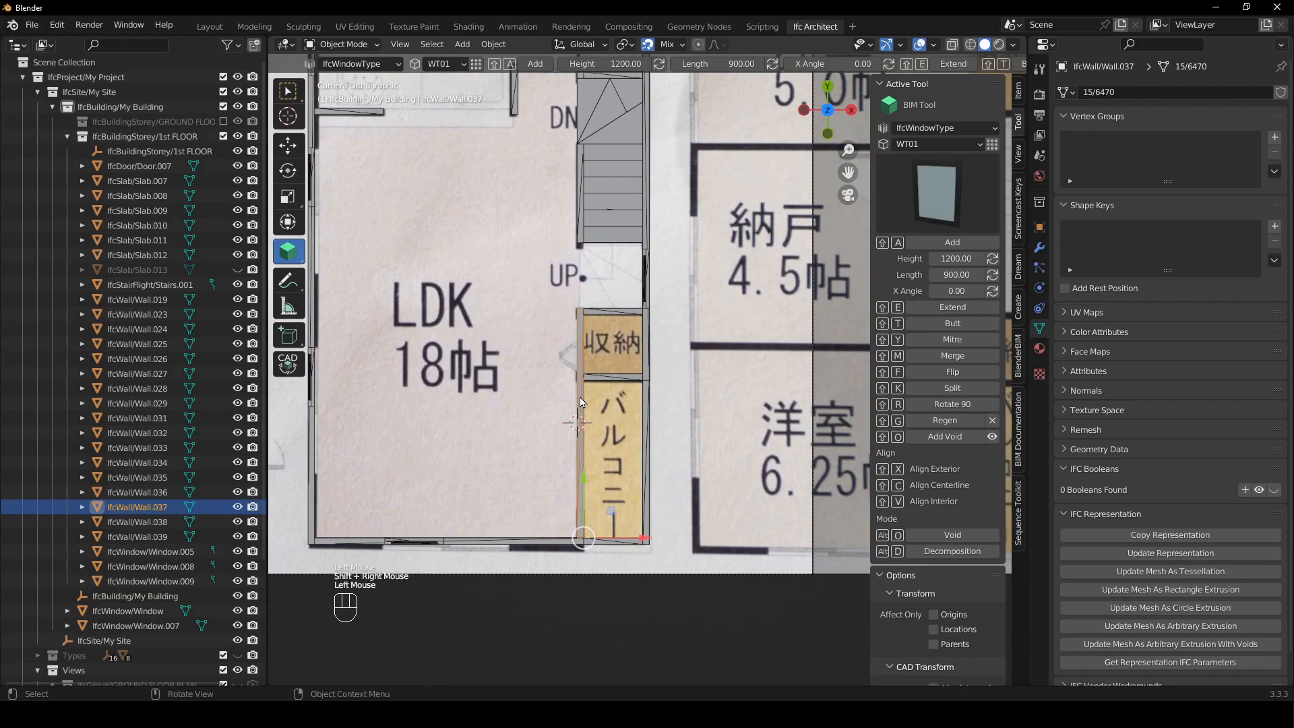
pyautogui.click(943, 128)
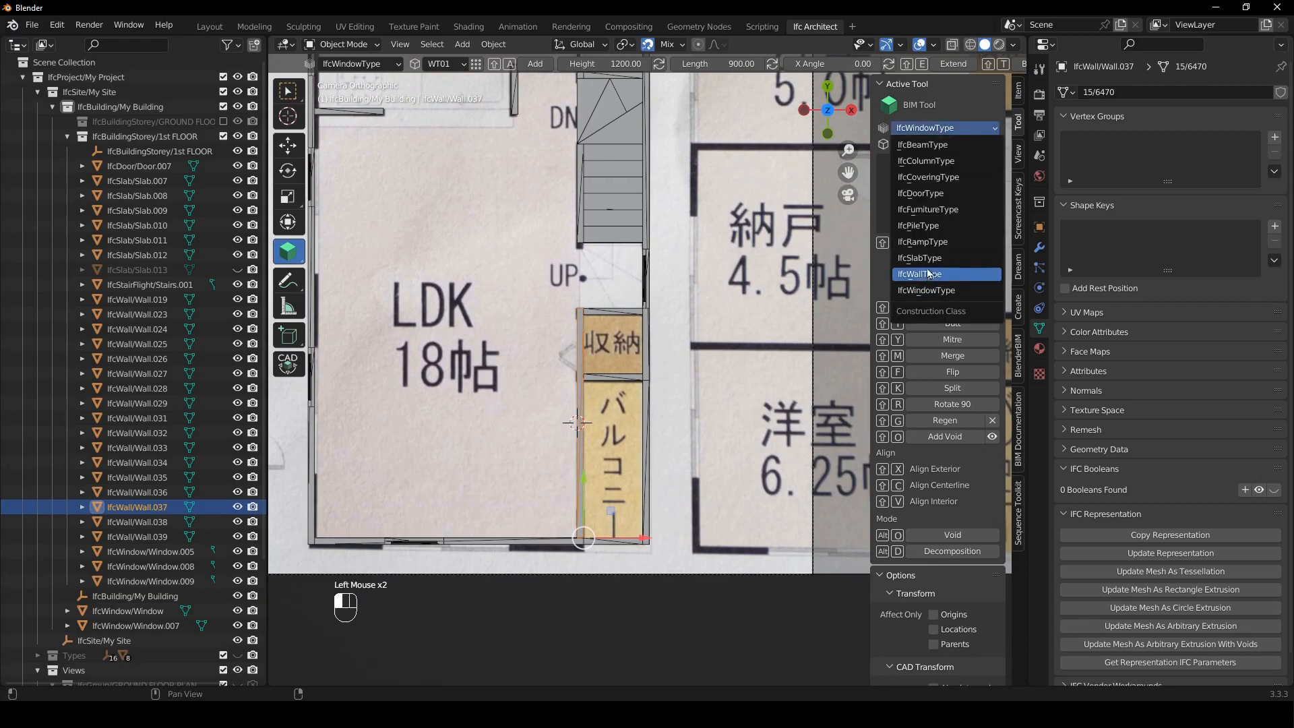
pyautogui.click(920, 193)
pyautogui.hotkey('shift', 'a')
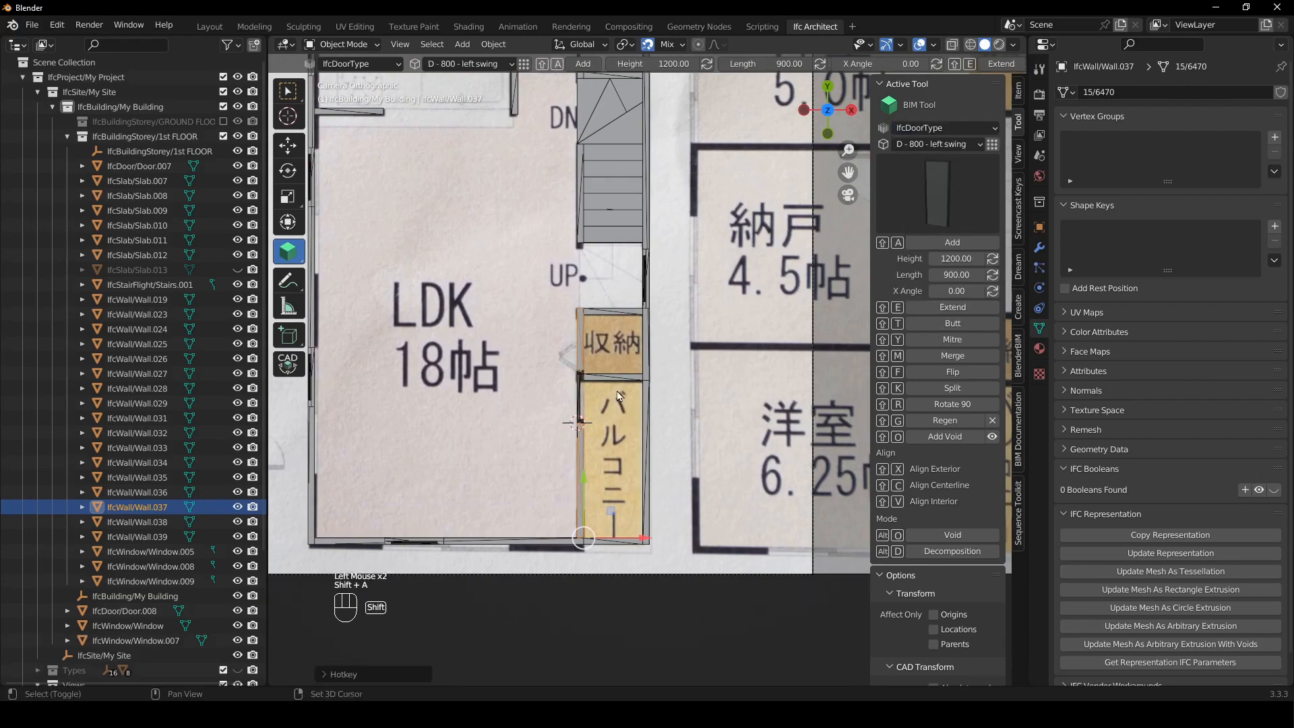
# - Adjust the balcony door along Y to clear the storage partition, regenerate its opening and flip the door
pyautogui.click(576, 392)
pyautogui.scroll(2, 576, 392)
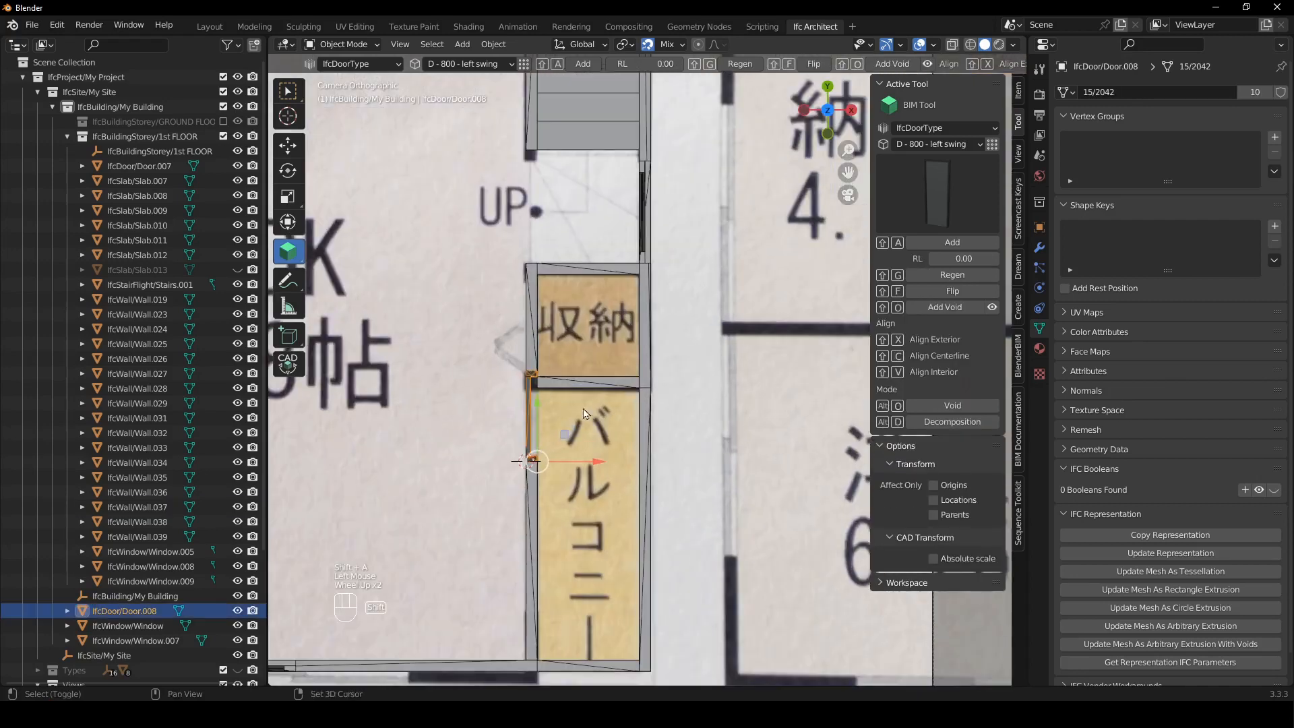
pyautogui.keyDown('shift'); pyautogui.moveTo(559, 418); pyautogui.dragTo(551, 378, button='middle'); pyautogui.keyUp('shift')
pyautogui.press('g')
pyautogui.press('y')
pyautogui.click(562, 394)
pyautogui.press('g')
pyautogui.press('y')
pyautogui.click(580, 412)
pyautogui.hotkey('shift', 'g')
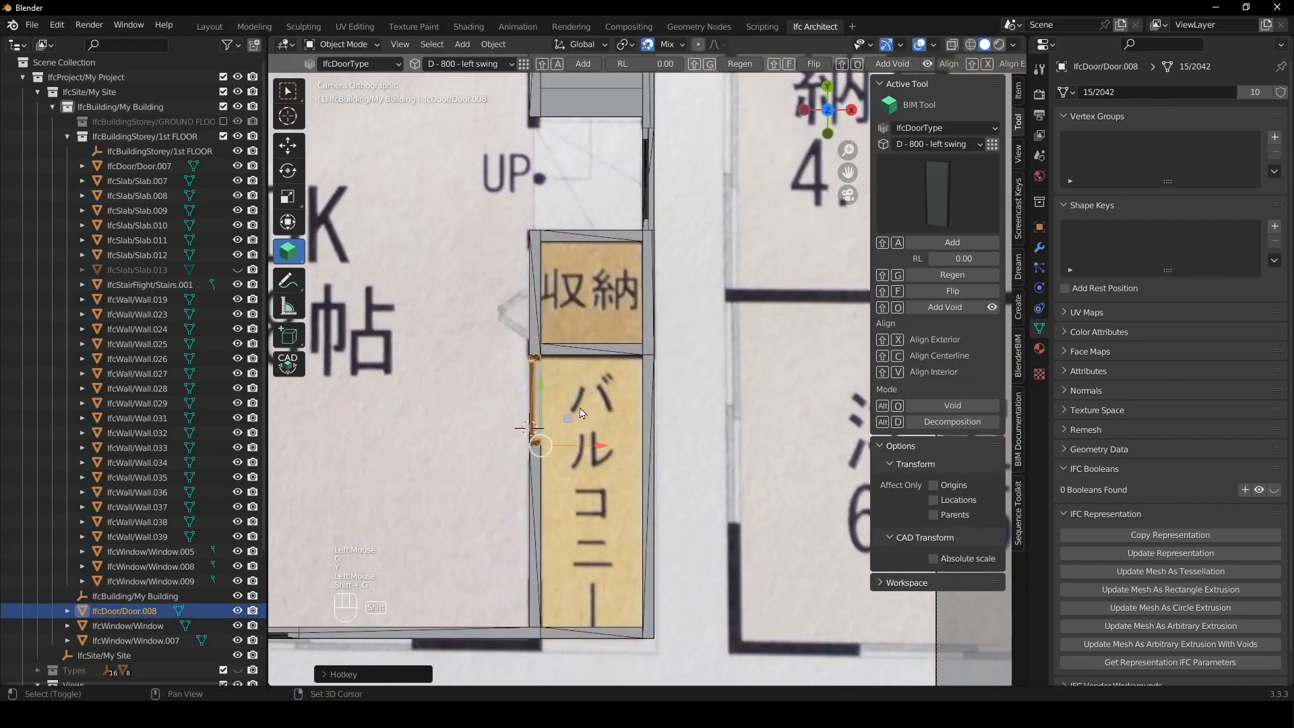
pyautogui.hotkey('shift', 'f')
# - Add another "D - 800 - left swing" door to the same wall at the storage closet (収納)
pyautogui.click(539, 266)
pyautogui.keyDown('shift'); pyautogui.rightClick(523, 262); pyautogui.keyUp('shift')
pyautogui.keyDown('shift'); pyautogui.moveTo(522, 266); pyautogui.dragTo(529, 320, button='right'); pyautogui.keyUp('shift')
pyautogui.hotkey('shift', 'a')
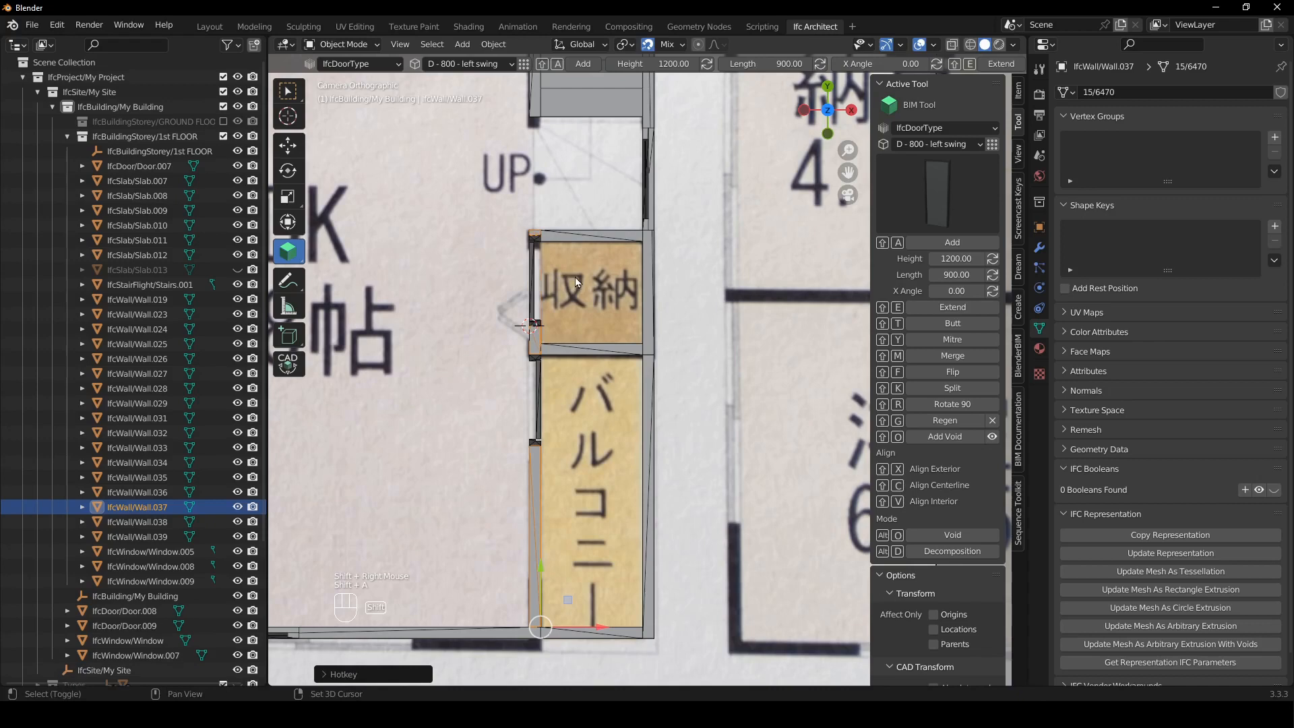
# - Center the storage closet door along Y between the closet's partitions, regenerate its opening and flip the door twice
pyautogui.click(539, 283)
pyautogui.press('g')
pyautogui.press('y')
pyautogui.click(583, 305)
pyautogui.hotkey('shift', 'f')
pyautogui.scroll(-2, 586, 330)
pyautogui.scroll(2, 589, 328)
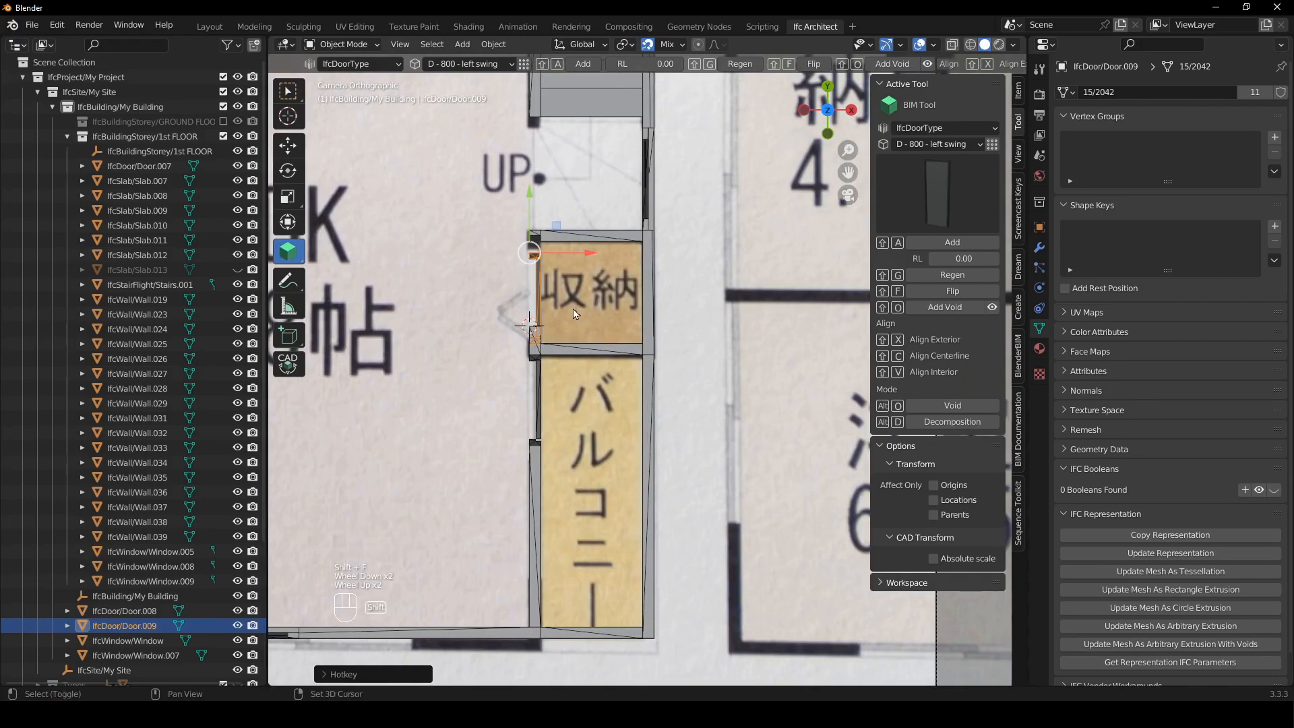
pyautogui.hotkey('shift', 'g')
pyautogui.keyDown('shift'); pyautogui.moveTo(457, 267); pyautogui.dragTo(539, 328, button='middle'); pyautogui.keyUp('shift')
pyautogui.hotkey('shift', 'f')
pyautogui.scroll(-3, 535, 450)
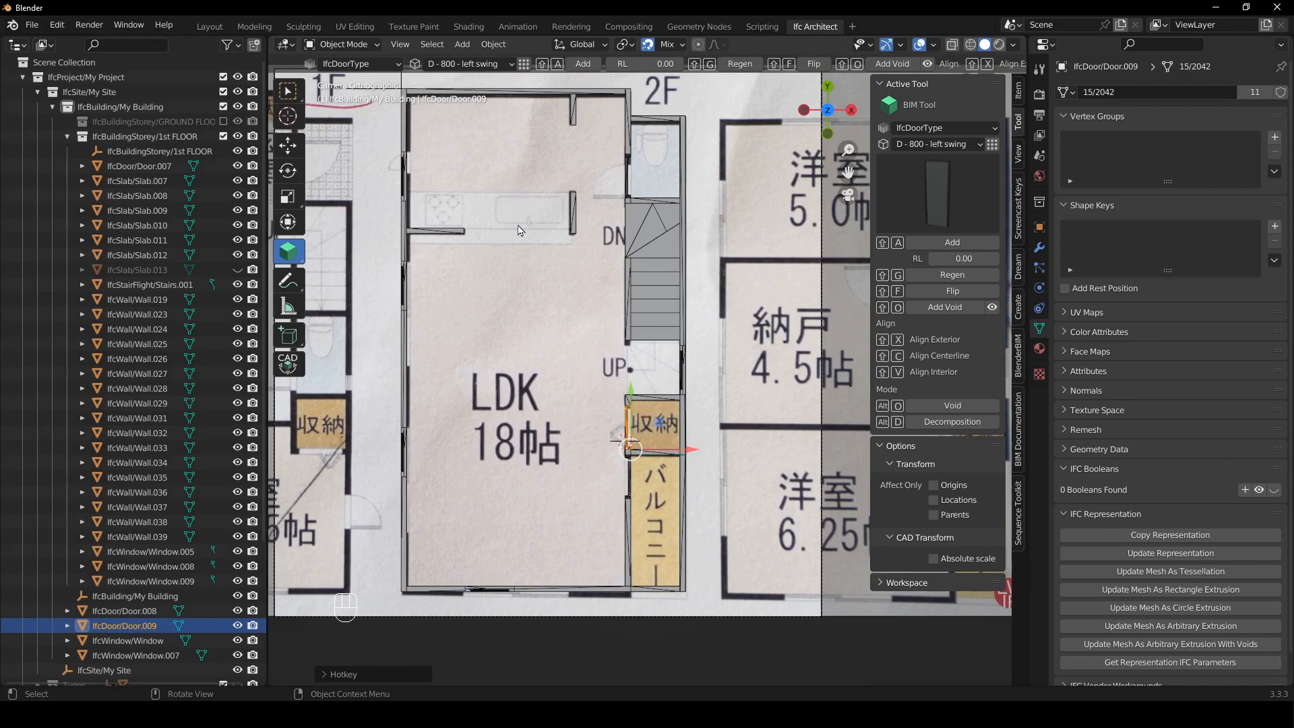
# - Append the Generic Large Sink furniture type from the IFC project library
pyautogui.keyDown('shift'); pyautogui.moveTo(496, 254); pyautogui.dragTo(405, 217, button='middle'); pyautogui.keyUp('shift')
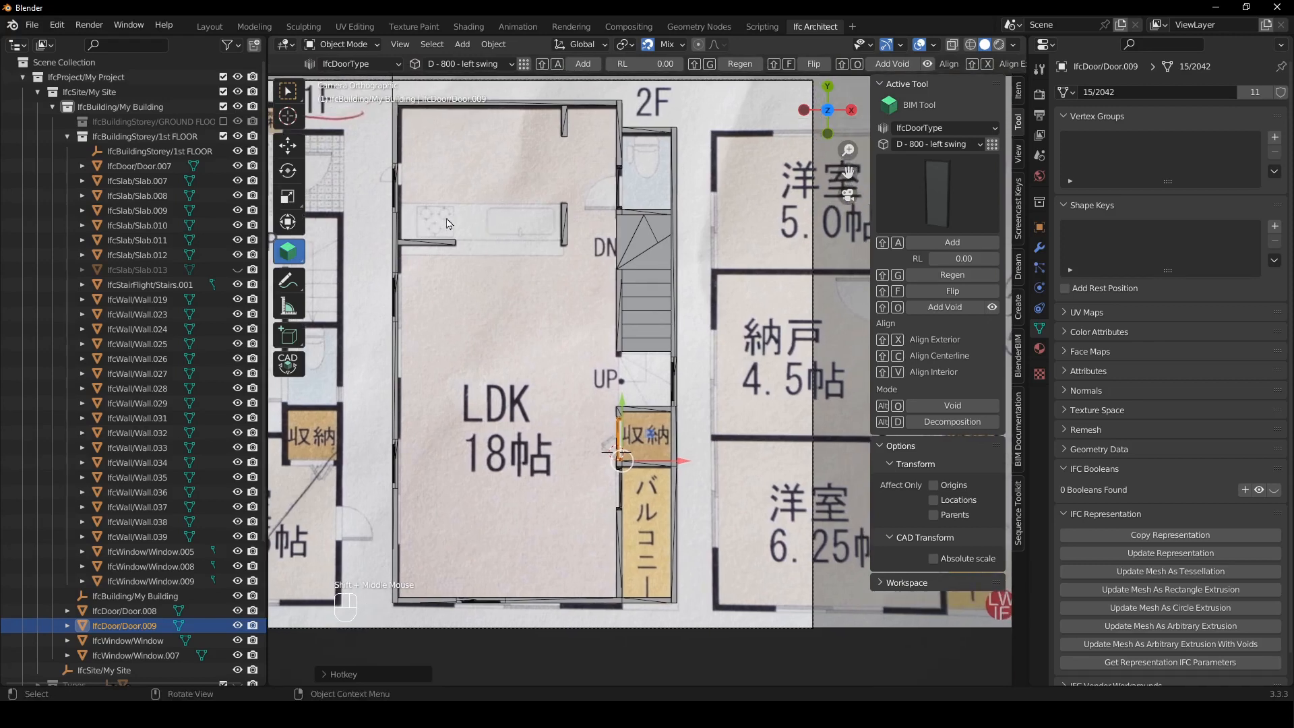
pyautogui.click(1038, 157)
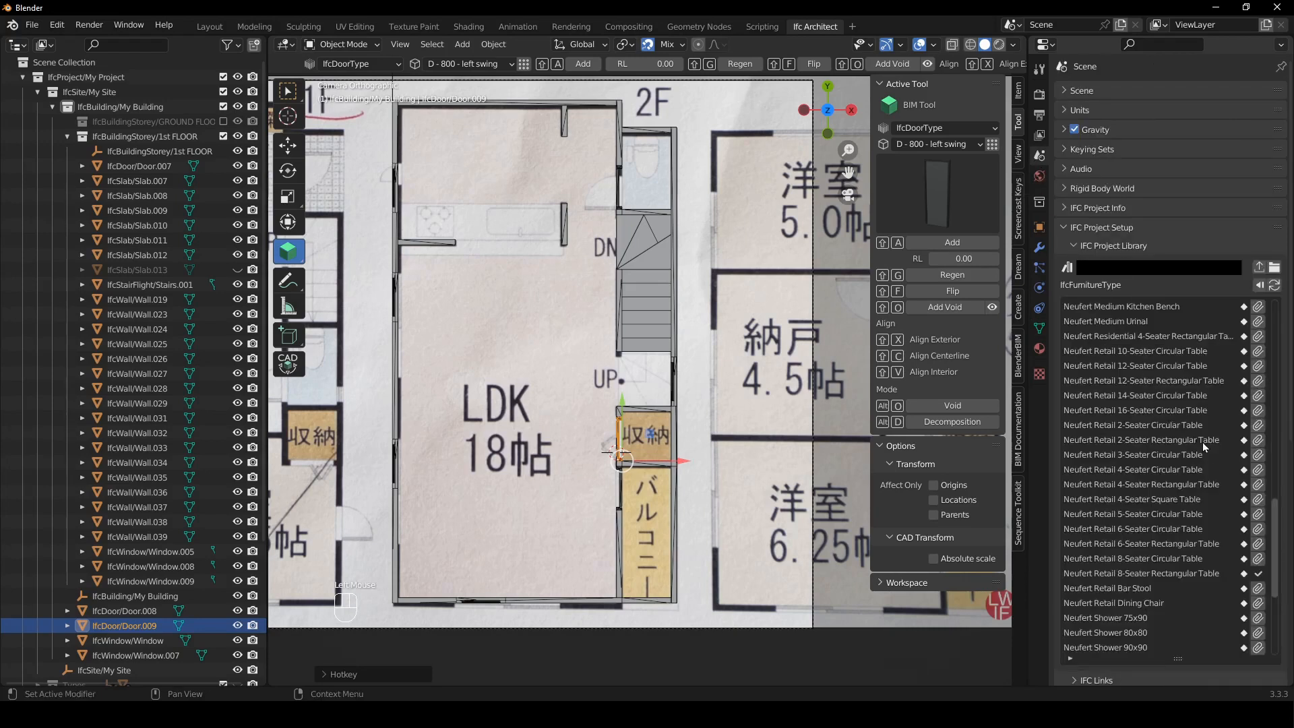
pyautogui.scroll(12, 1233, 480)
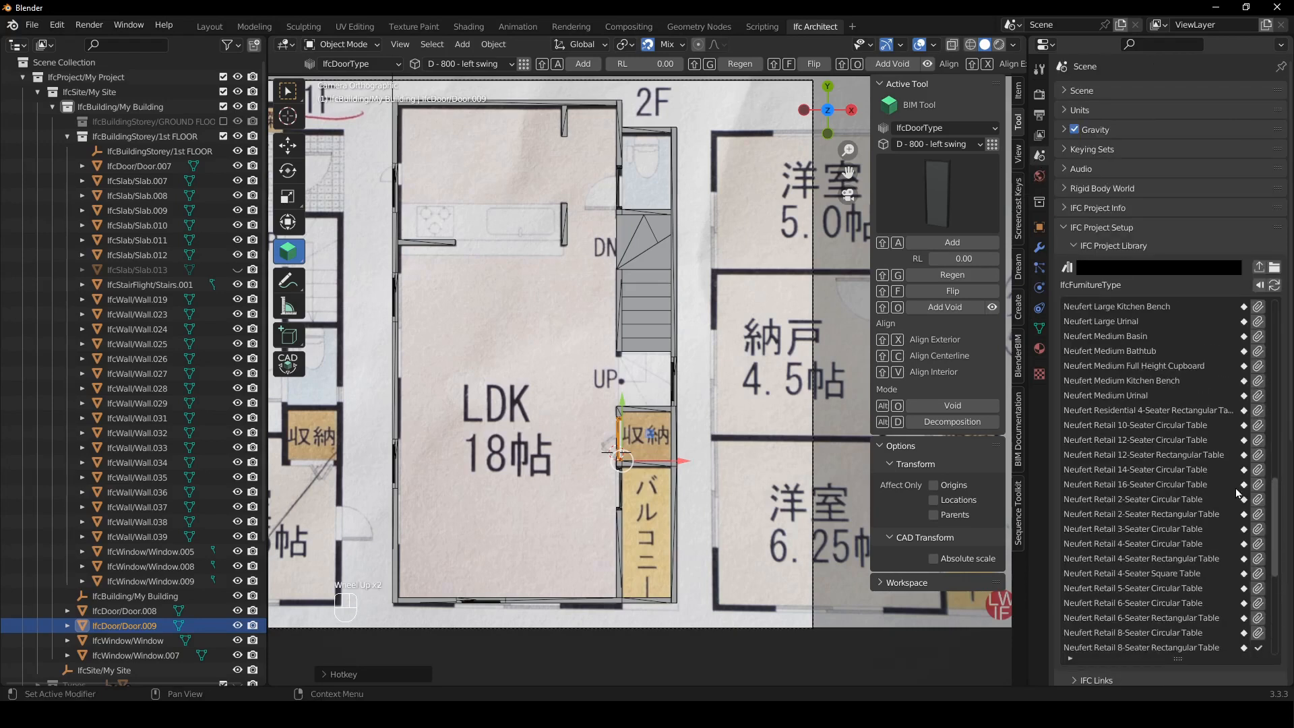
pyautogui.scroll(4, 1227, 497)
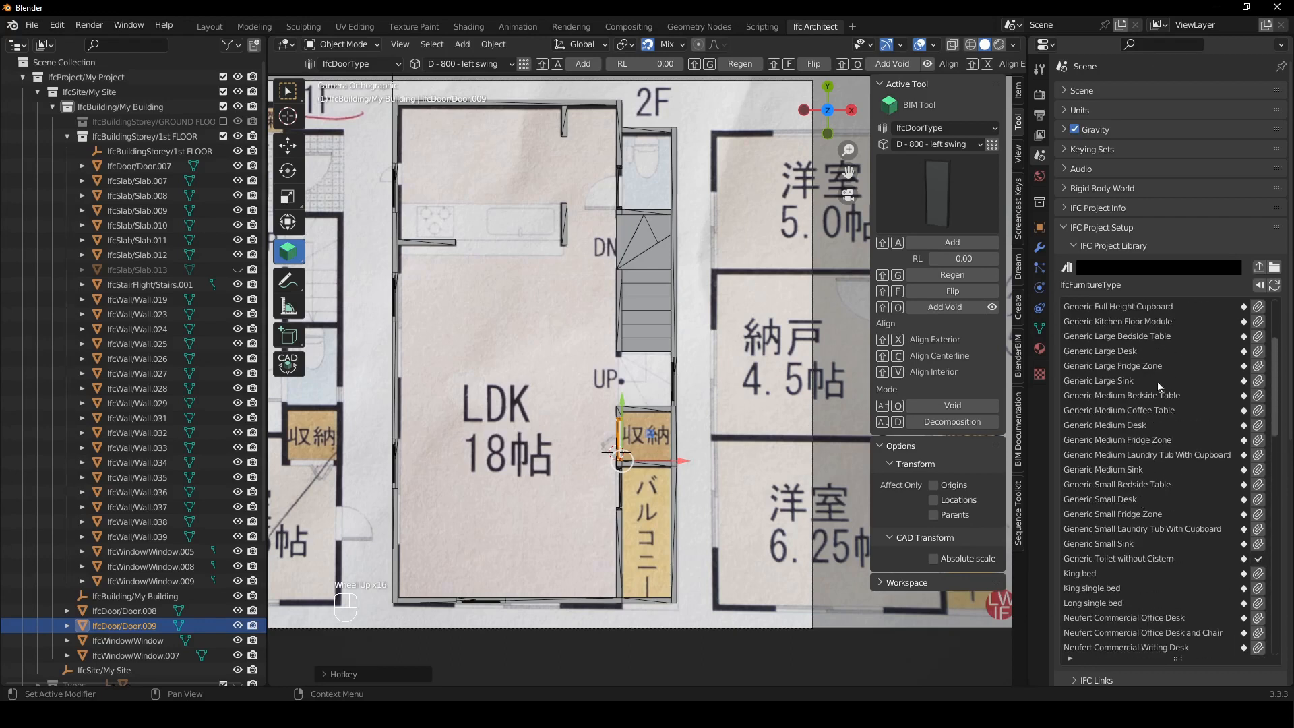
pyautogui.click(1258, 381)
# - Append the Neufert Cooktop 58x51 furniture type from the IFC project library
pyautogui.scroll(3, 1248, 395)
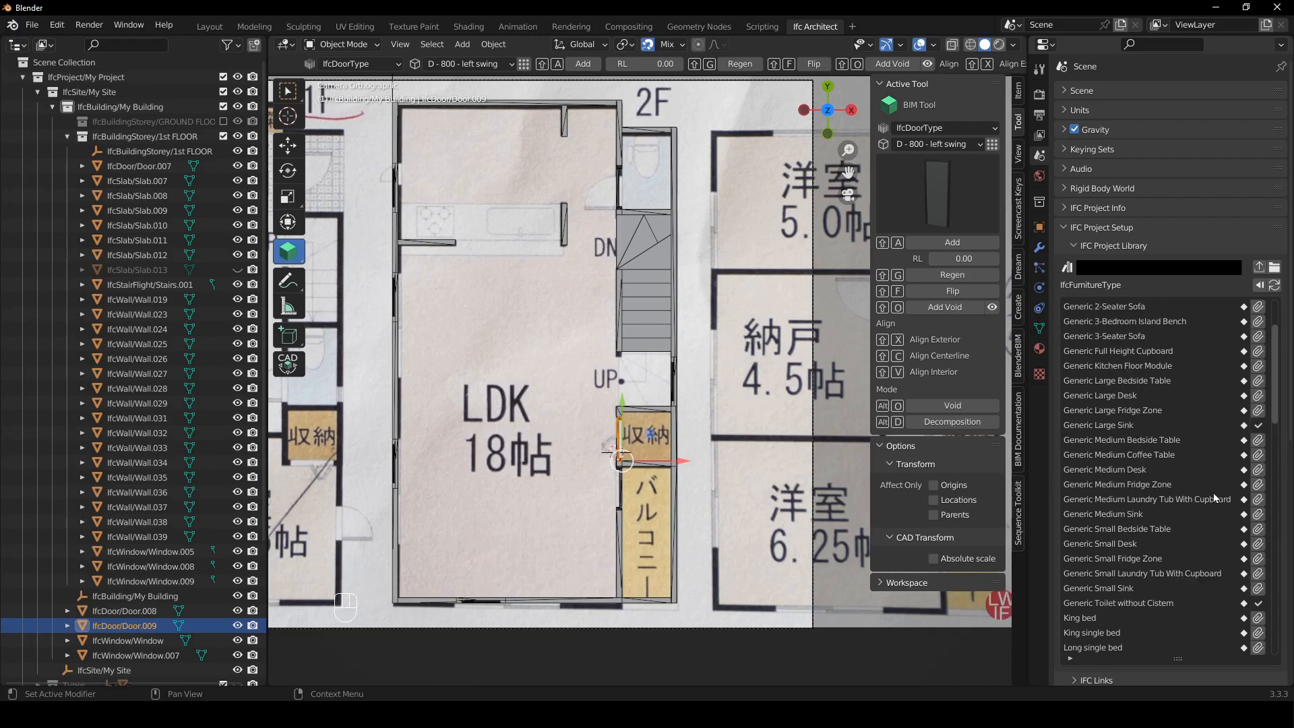
pyautogui.scroll(4, 1214, 493)
pyautogui.scroll(-1, 1214, 495)
pyautogui.scroll(-8, 1214, 494)
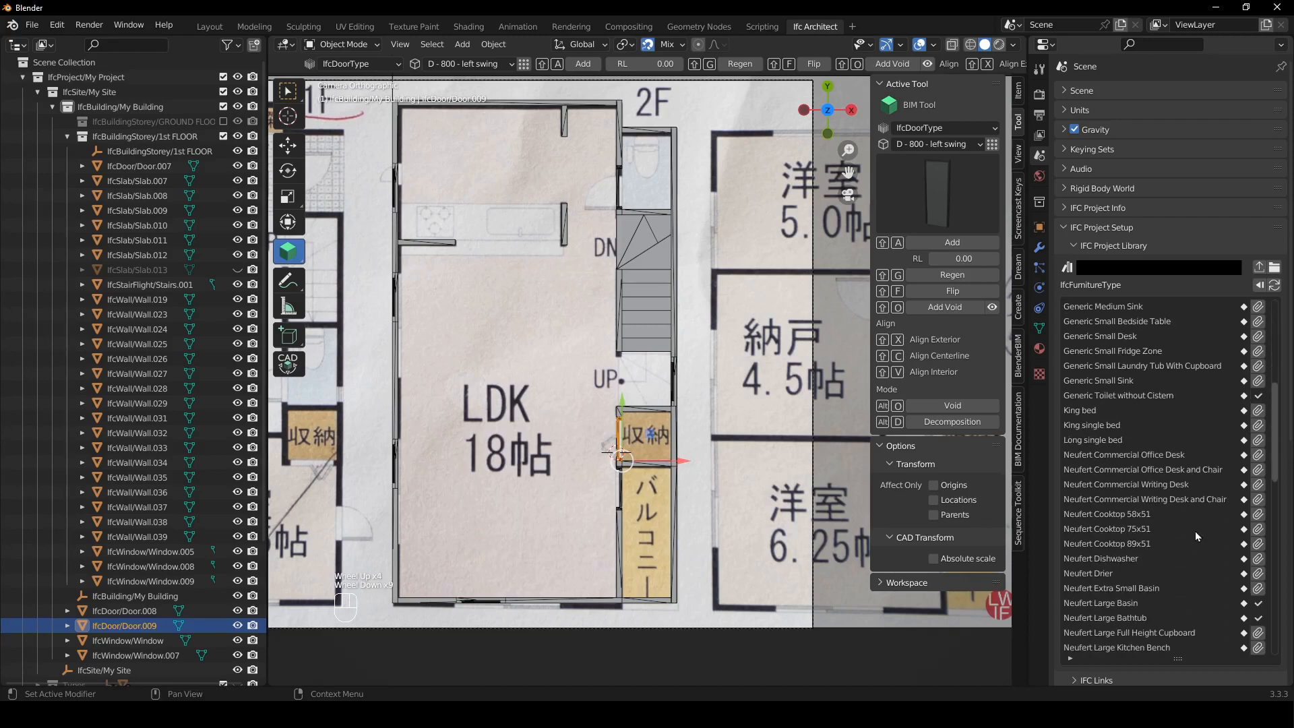
pyautogui.click(1258, 514)
# - Append the Neufert Large Kitchen Bench and Neufert Medium Kitchen Bench furniture types from the library
pyautogui.scroll(-8, 1205, 501)
pyautogui.scroll(-1, 1204, 504)
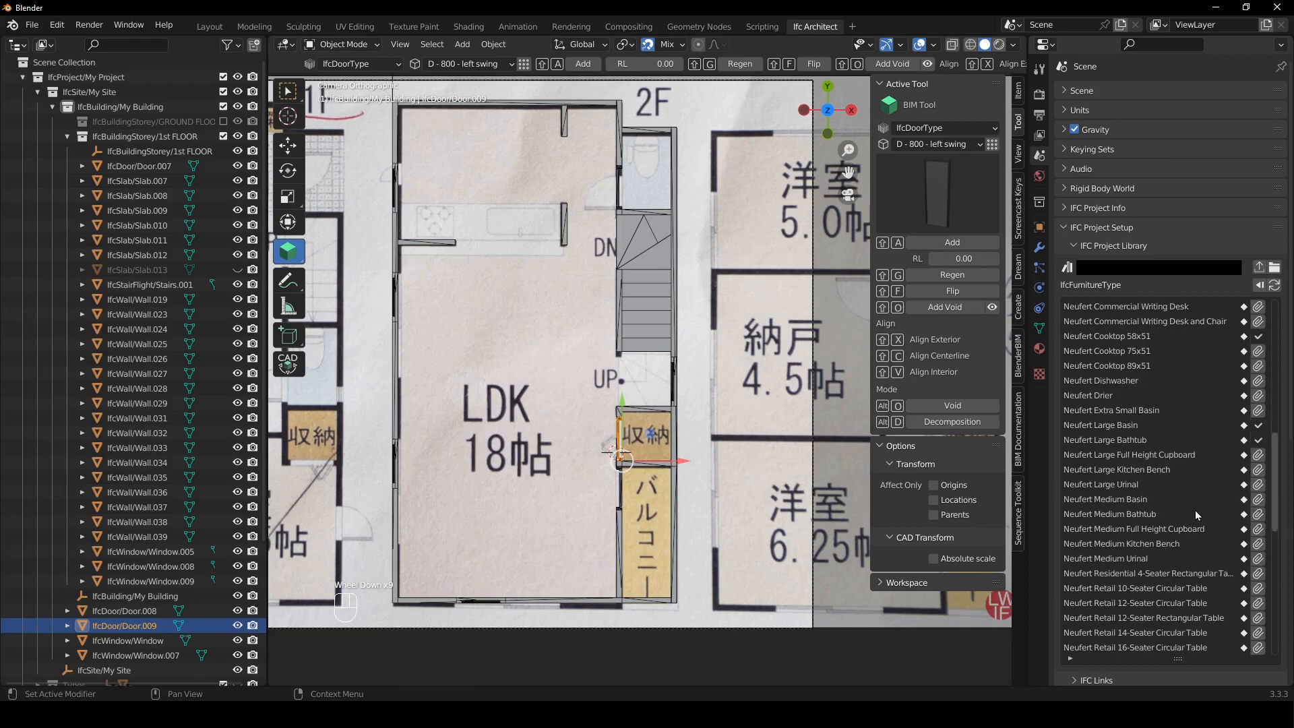
pyautogui.click(1257, 470)
pyautogui.click(1258, 544)
# - Add a Generic Toilet without Cistern (IfcFurnitureType) at the toilet room's top wall, centered on the plan's toilet
pyautogui.keyDown('shift'); pyautogui.moveTo(429, 286); pyautogui.dragTo(445, 351, button='middle'); pyautogui.keyUp('shift')
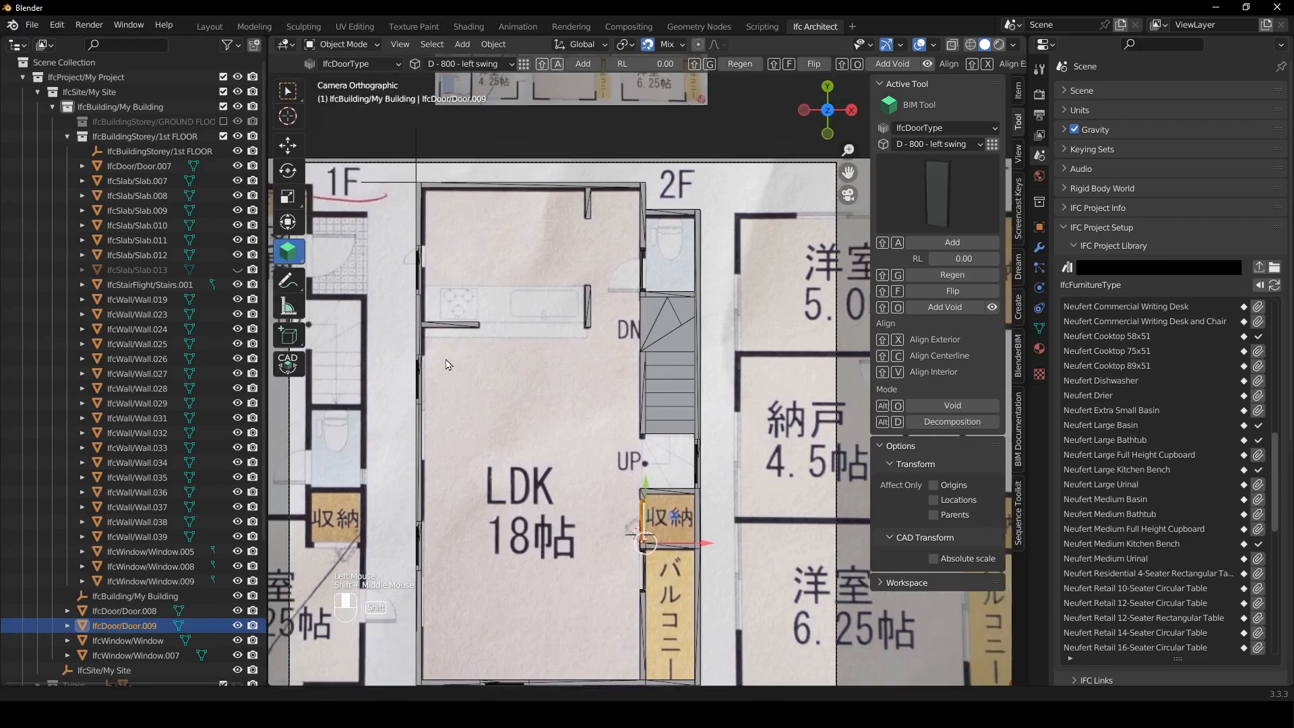
pyautogui.scroll(2, 445, 351)
pyautogui.keyDown('shift'); pyautogui.moveTo(433, 307); pyautogui.dragTo(431, 405, button='middle'); pyautogui.keyUp('shift')
pyautogui.keyDown('shift'); pyautogui.rightClick(658, 251); pyautogui.keyUp('shift')
pyautogui.click(965, 128)
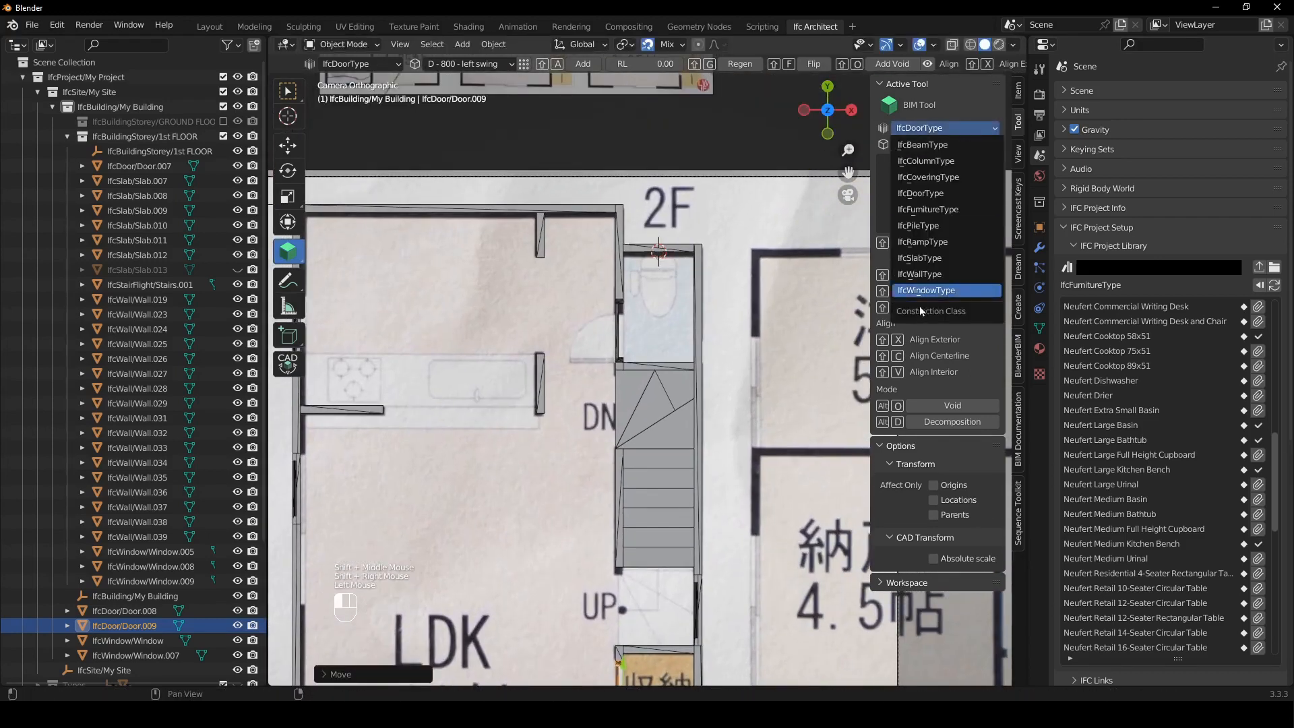
pyautogui.click(935, 210)
pyautogui.click(939, 147)
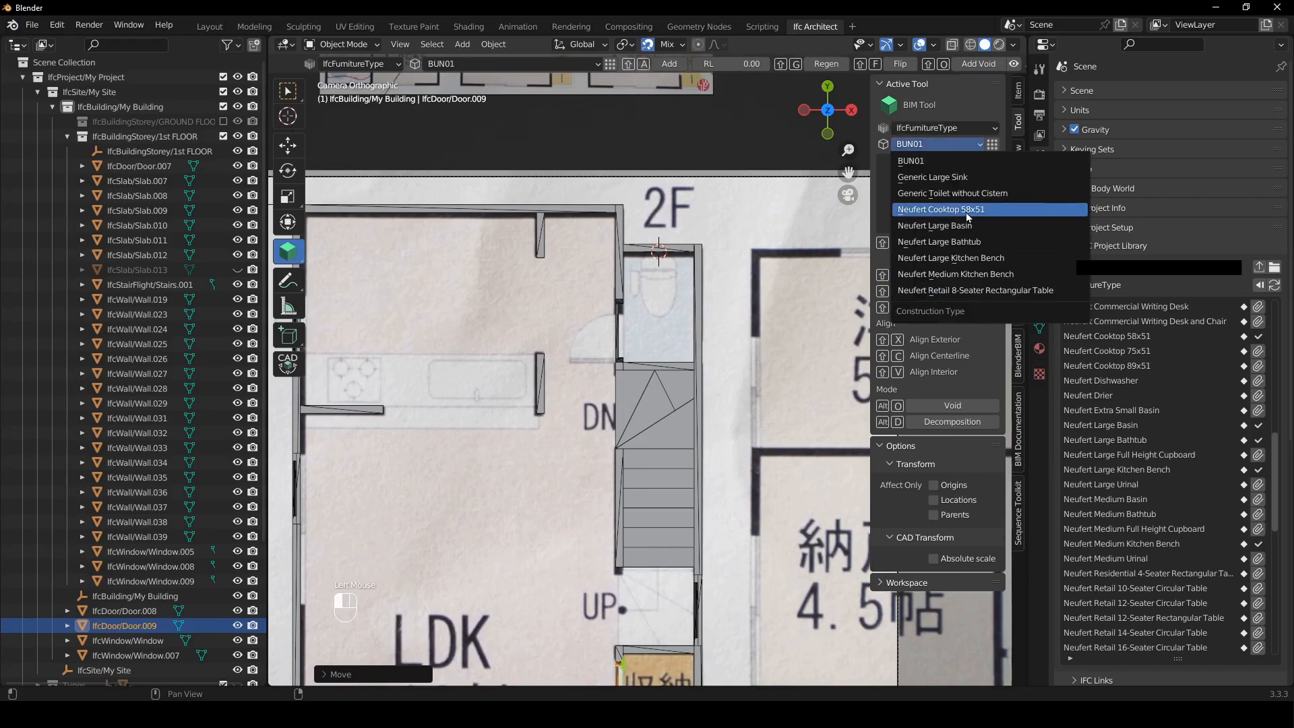
pyautogui.click(969, 194)
pyautogui.click(943, 244)
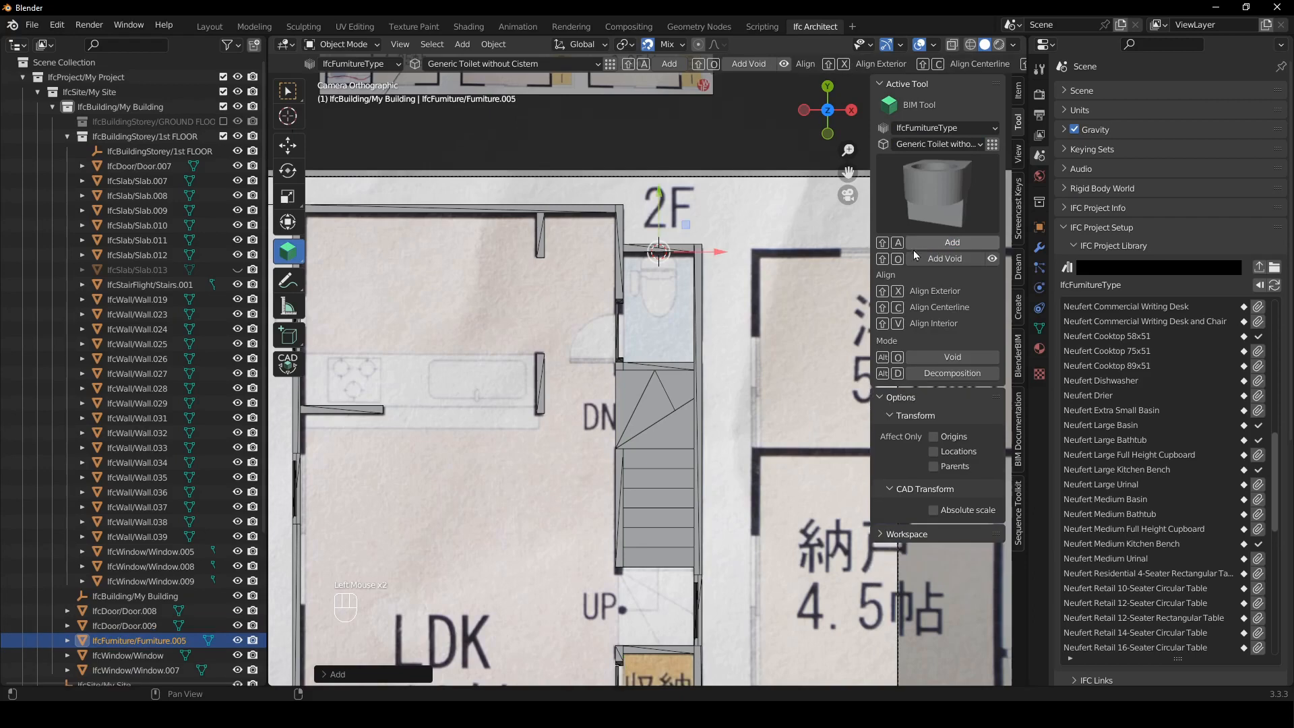
# - Raise the new toilet along Z above the first-floor slab
pyautogui.press('g')
pyautogui.press('z')
pyautogui.click(678, 274)
pyautogui.keyDown('shift'); pyautogui.moveTo(619, 341); pyautogui.dragTo(691, 270, button='middle'); pyautogui.keyUp('shift')
pyautogui.keyDown('shift'); pyautogui.moveTo(581, 323); pyautogui.dragTo(586, 361, button='middle'); pyautogui.keyUp('shift')
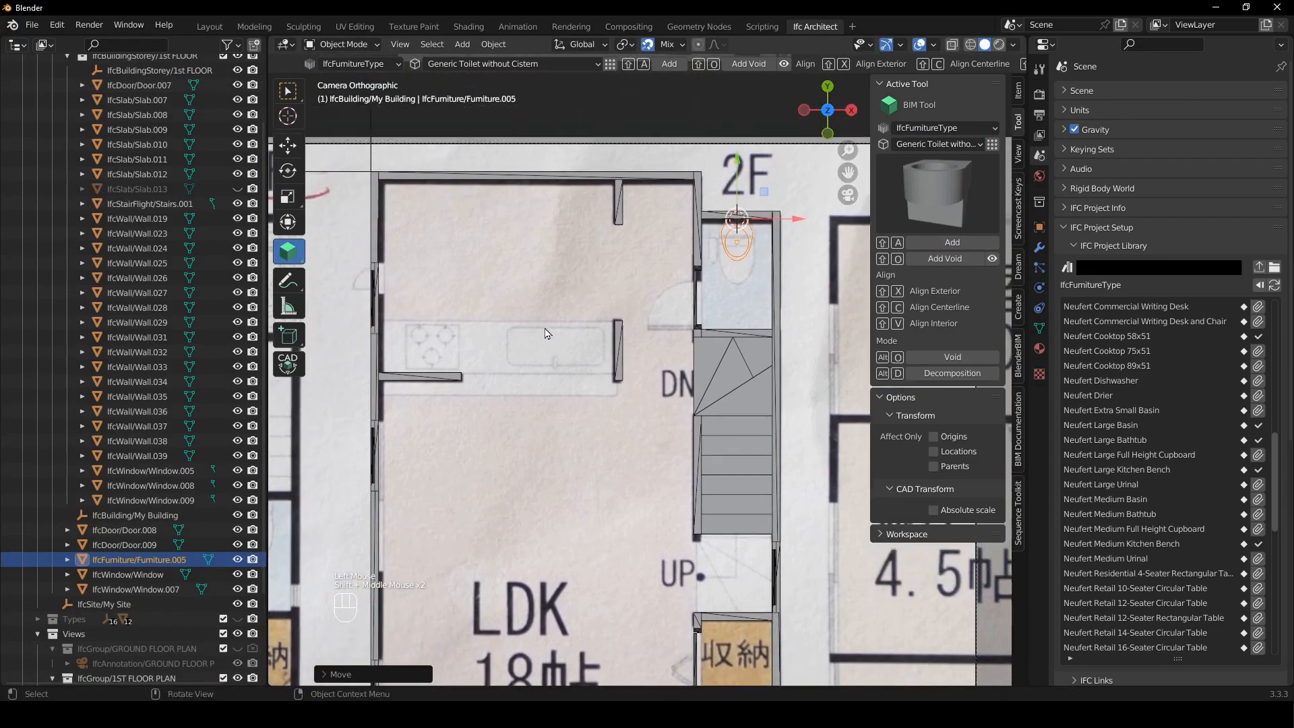
# - Add a Neufert Large Kitchen Bench over the plan's kitchen counter and raise it along Z above the floor
pyautogui.keyDown('shift'); pyautogui.moveTo(520, 315); pyautogui.dragTo(437, 379, button='right'); pyautogui.keyUp('shift')
pyautogui.click(939, 145)
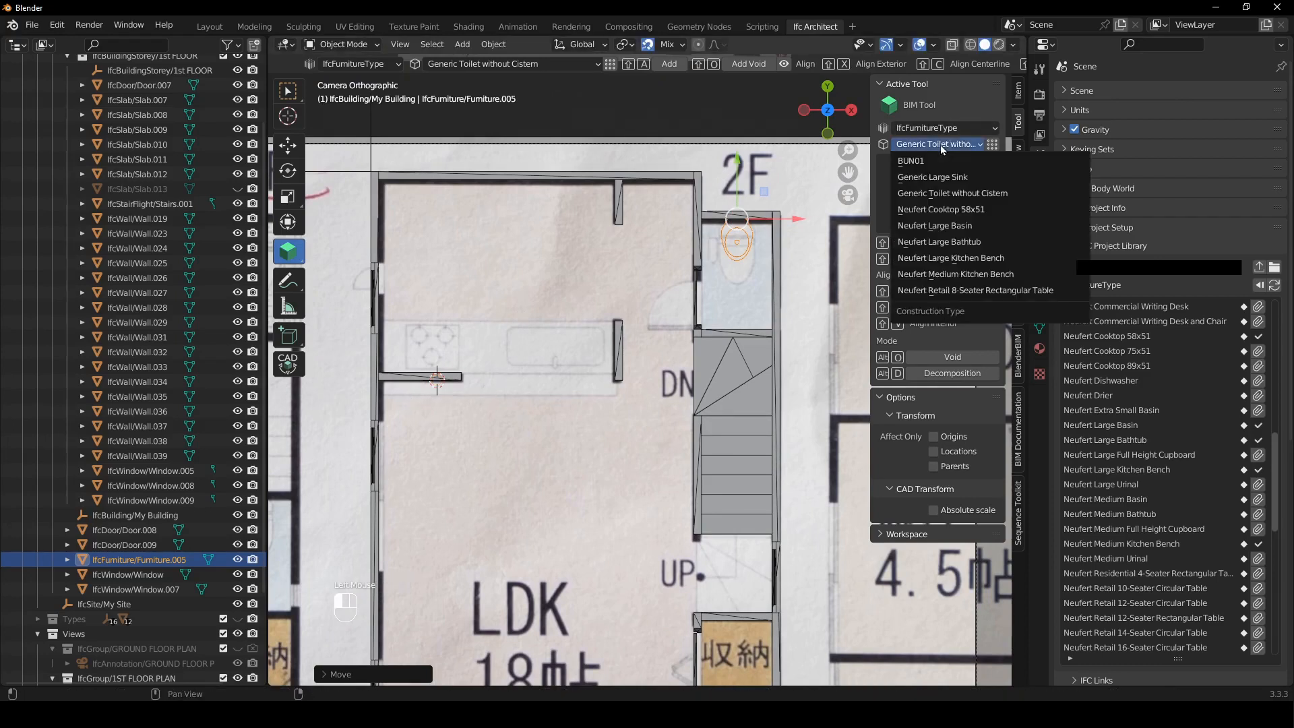
pyautogui.click(961, 264)
pyautogui.keyDown('shift'); pyautogui.moveTo(445, 324); pyautogui.dragTo(419, 373, button='right'); pyautogui.keyUp('shift')
pyautogui.hotkey('shift', 'a')
pyautogui.press('g')
pyautogui.press('z')
pyautogui.click(458, 360)
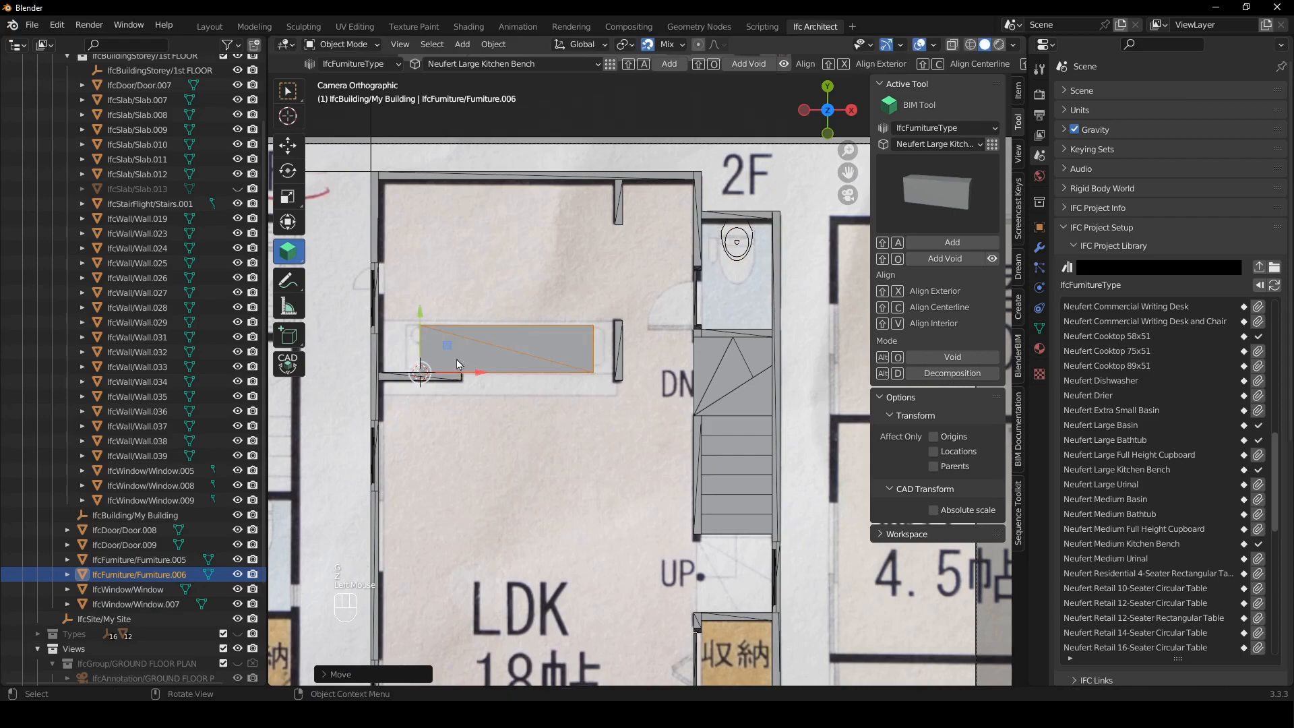
# - Move the large kitchen bench along X so it sits against the LDK's left exterior wall
pyautogui.press('g')
pyautogui.press('x')
pyautogui.click(371, 349)
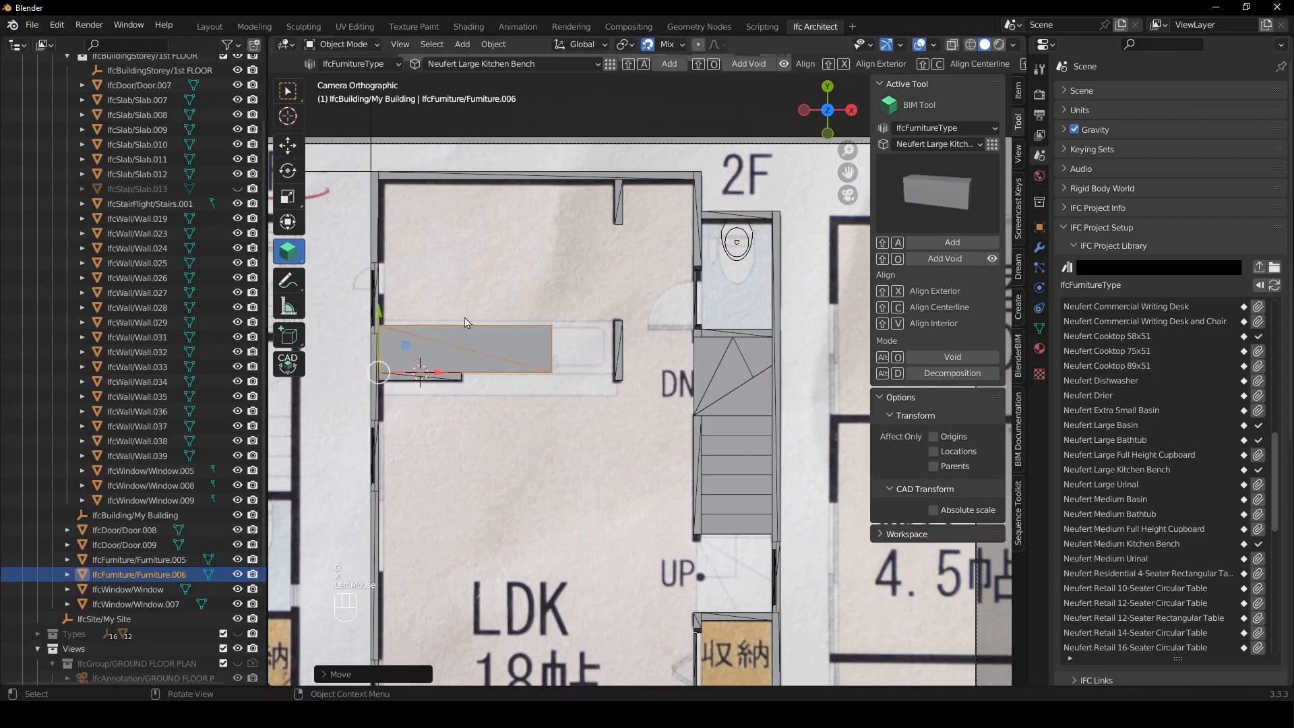
# - Move the left exterior wall's window above the kitchen bench about 486 mm along Y and regenerate its opening
pyautogui.click(372, 286)
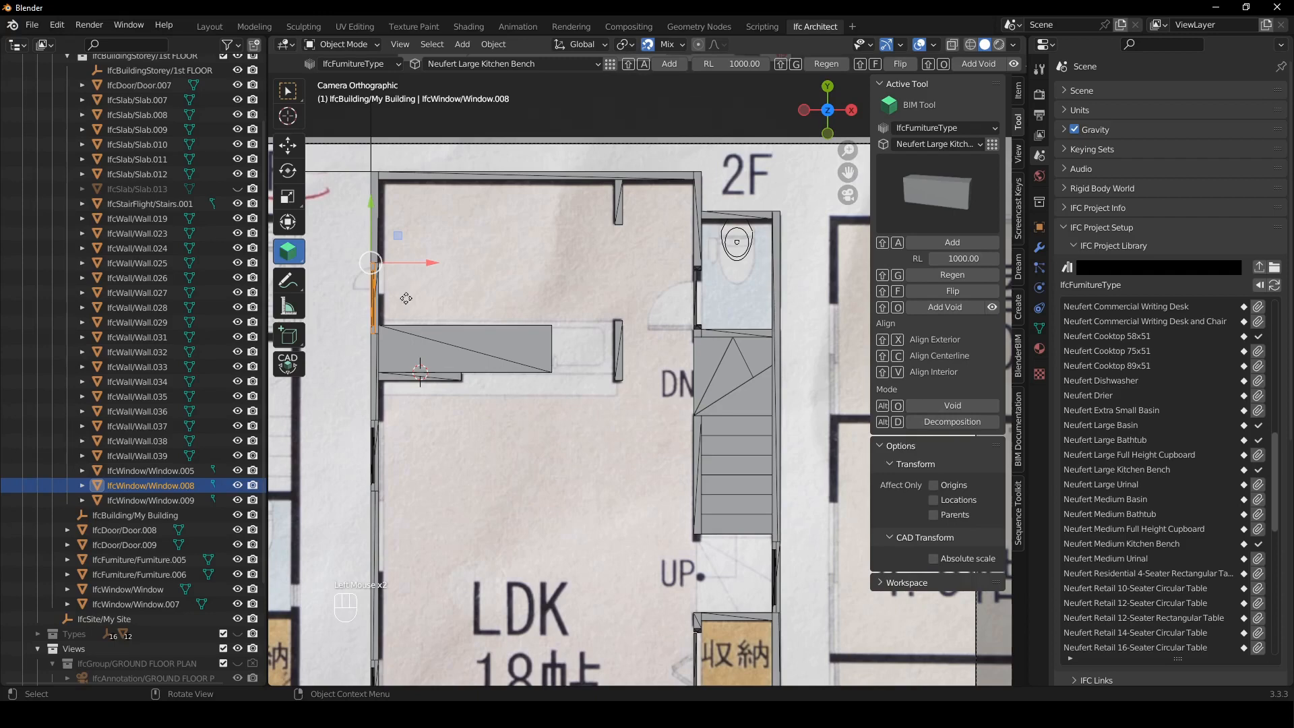
pyautogui.press('g')
pyautogui.press('y')
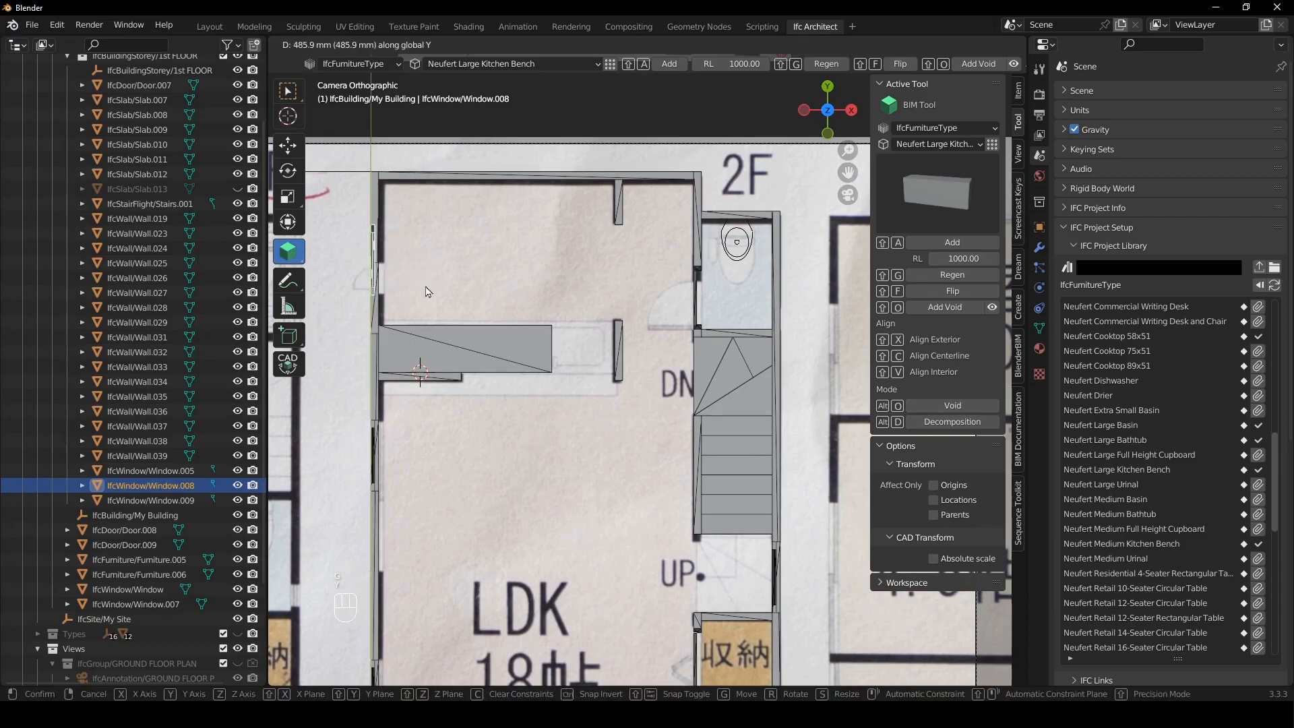
pyautogui.click(426, 292)
pyautogui.hotkey('shift', 'g')
# - Switch the large kitchen bench to its Plan Annotation PLAN_VIEW representation and raise it along Z above the floor
pyautogui.click(497, 352)
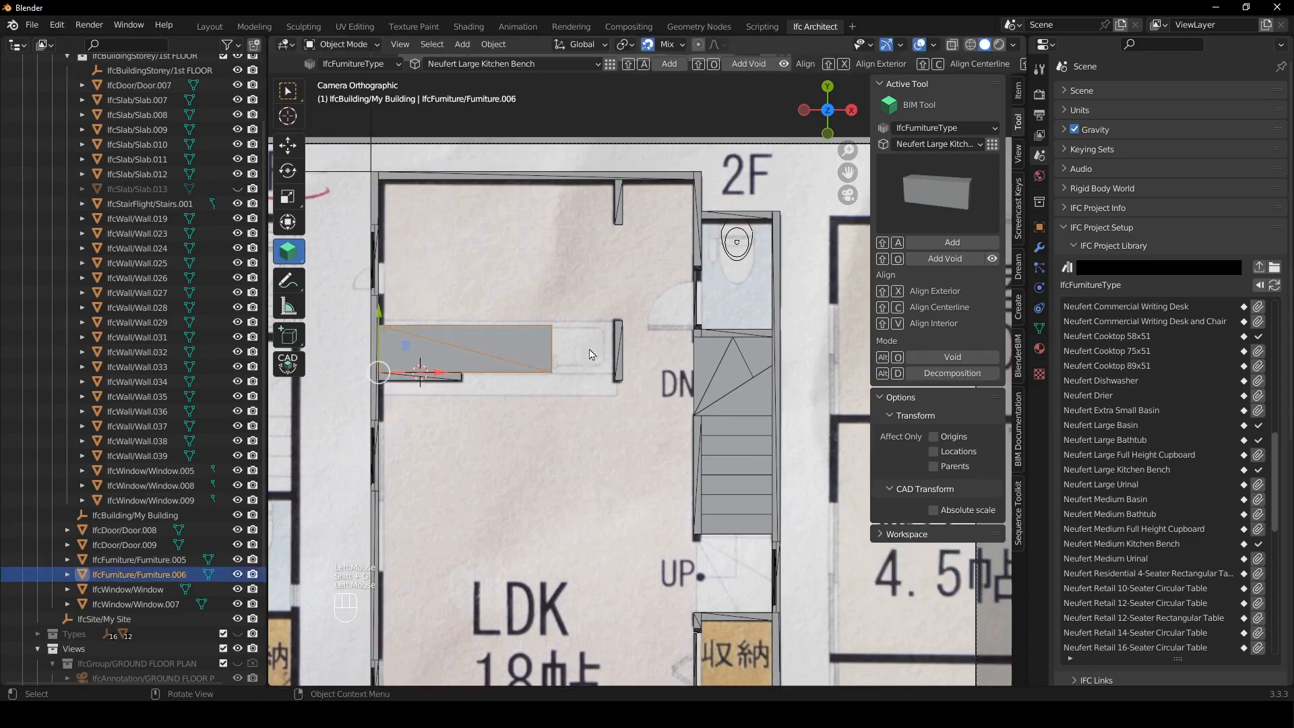
pyautogui.click(1040, 229)
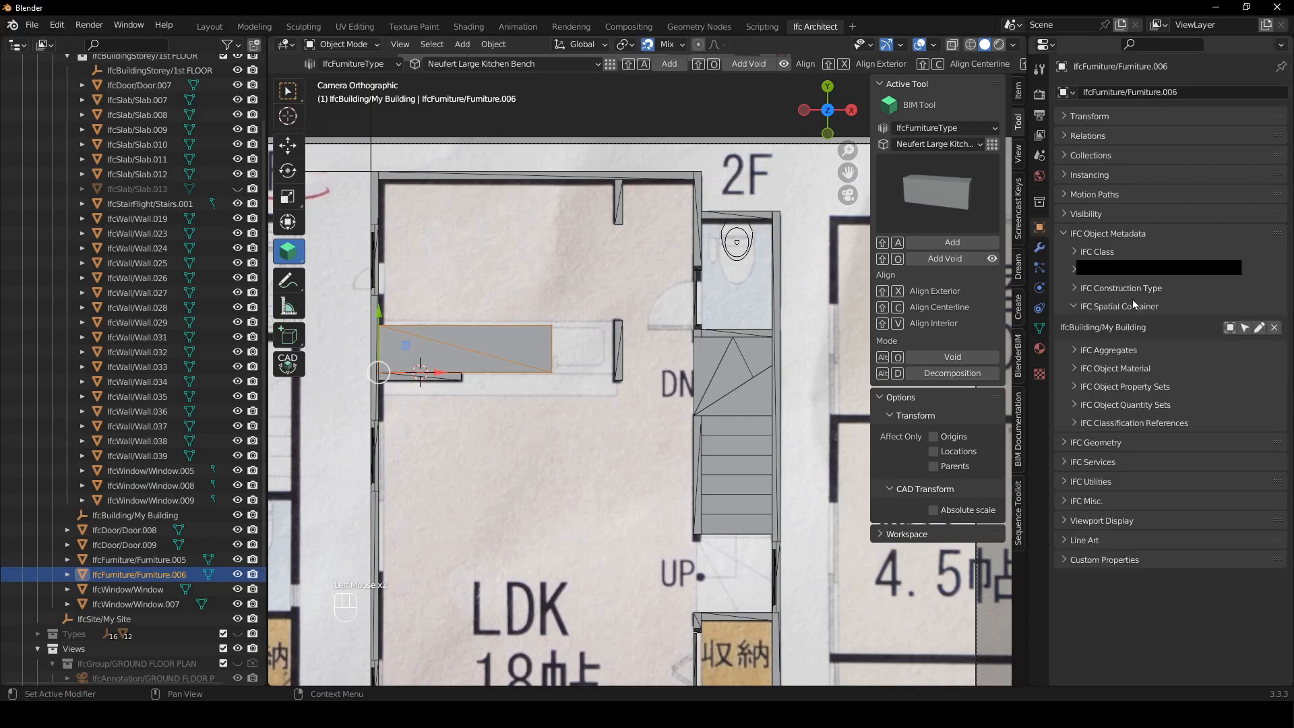
pyautogui.click(1065, 443)
pyautogui.click(1065, 233)
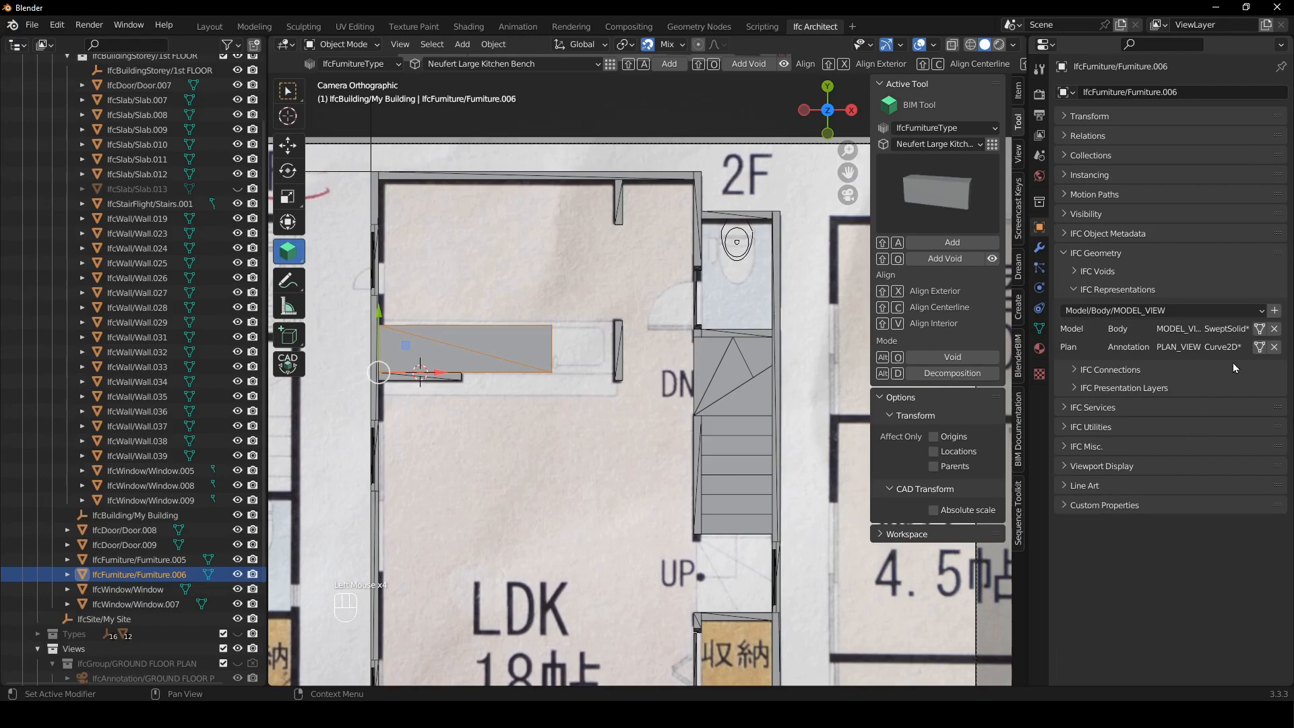
pyautogui.click(1259, 347)
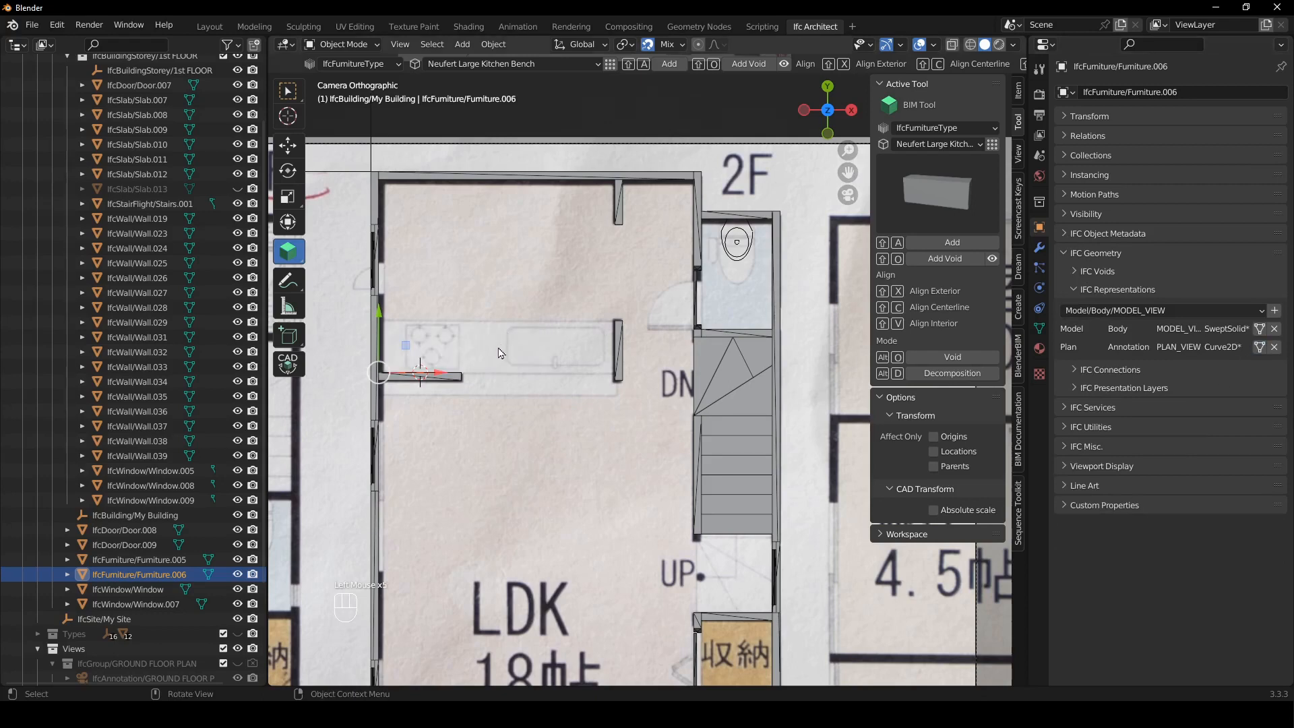
pyautogui.press('g')
pyautogui.press('z')
pyautogui.click(470, 369)
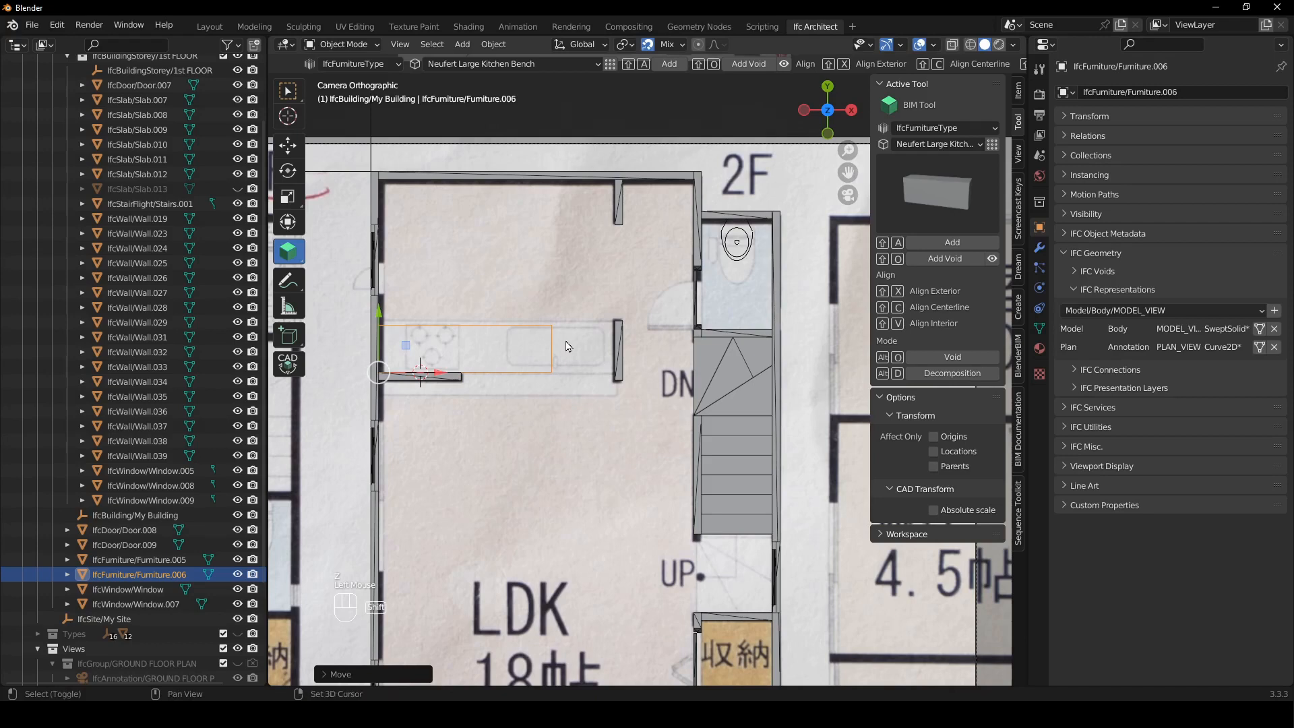
# - Extend the large bench outline's right edge along X to the short partition wall beside the sink
pyautogui.press('Tab')
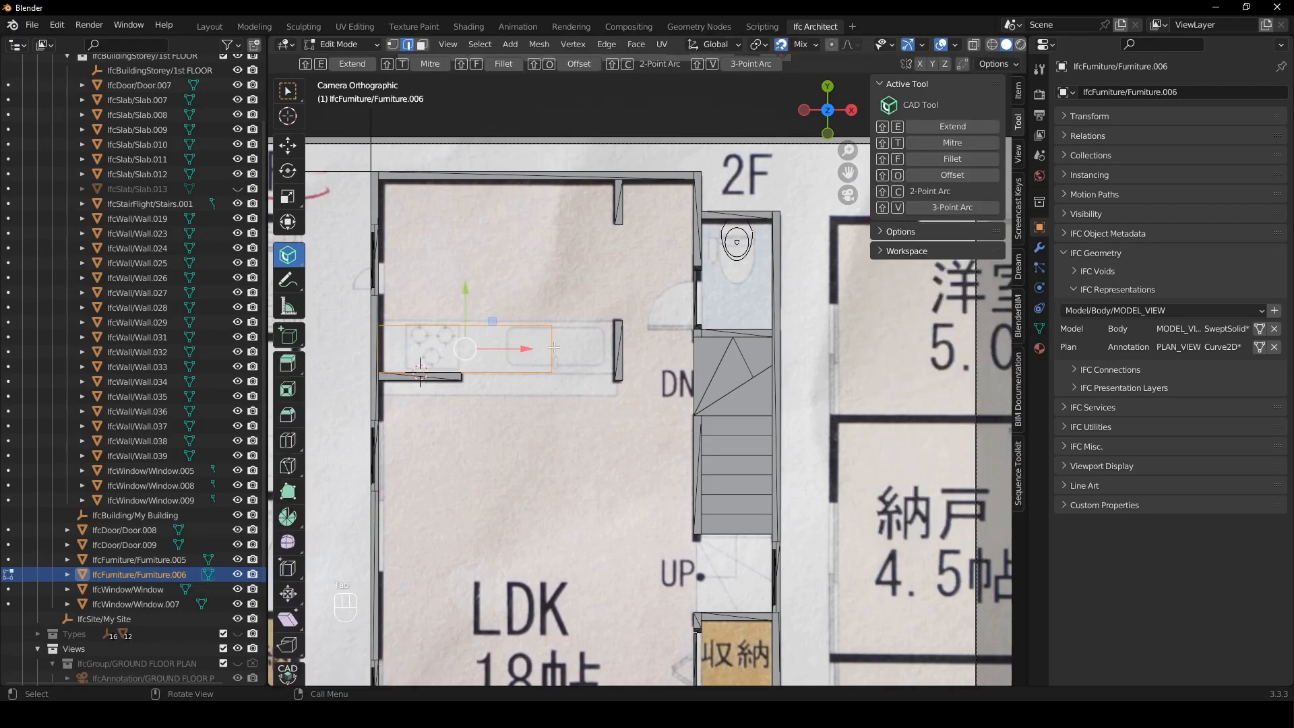
pyautogui.click(553, 345)
pyautogui.moveTo(553, 345); pyautogui.dragTo(600, 337)
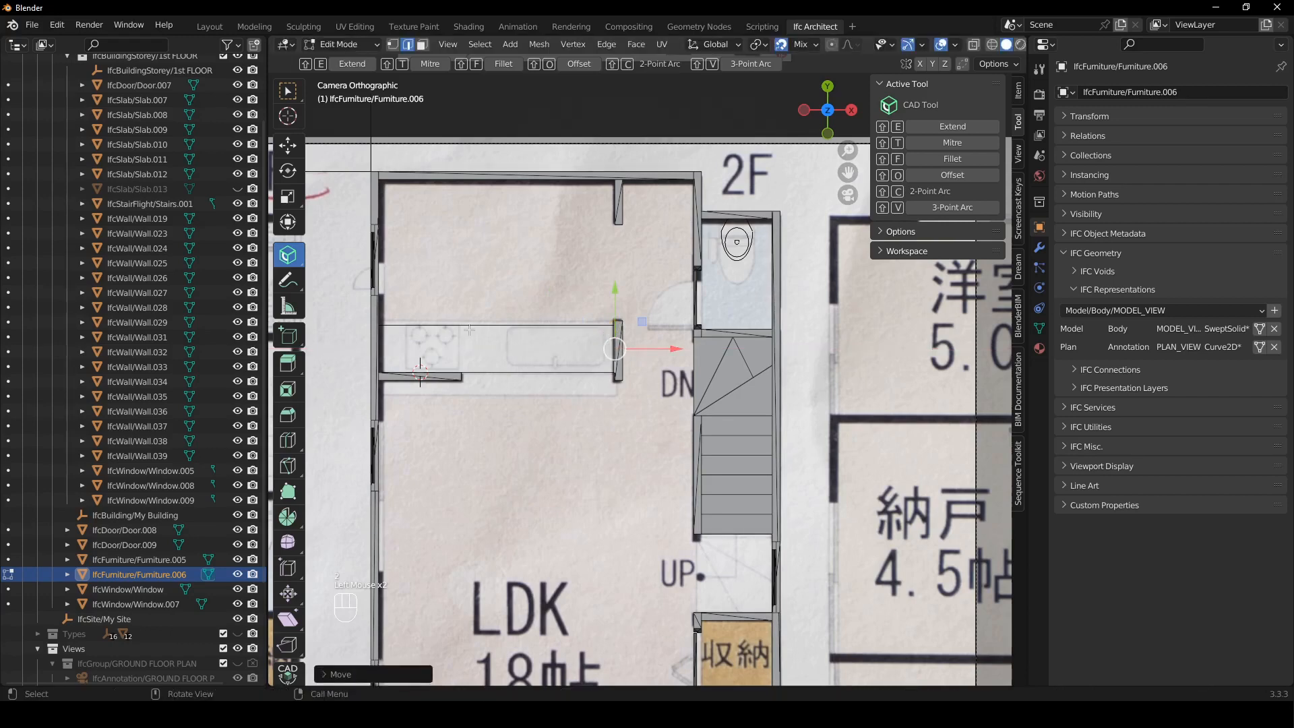
pyautogui.press('Tab')
# - Add a Neufert Medium Kitchen Bench at the large bench's lower-left corner and raise it along Z
pyautogui.keyDown('shift'); pyautogui.moveTo(500, 350); pyautogui.dragTo(559, 336, button='middle'); pyautogui.keyUp('shift')
pyautogui.keyDown('shift'); pyautogui.moveTo(490, 387); pyautogui.dragTo(450, 365, button='right'); pyautogui.keyUp('shift')
pyautogui.click(936, 144)
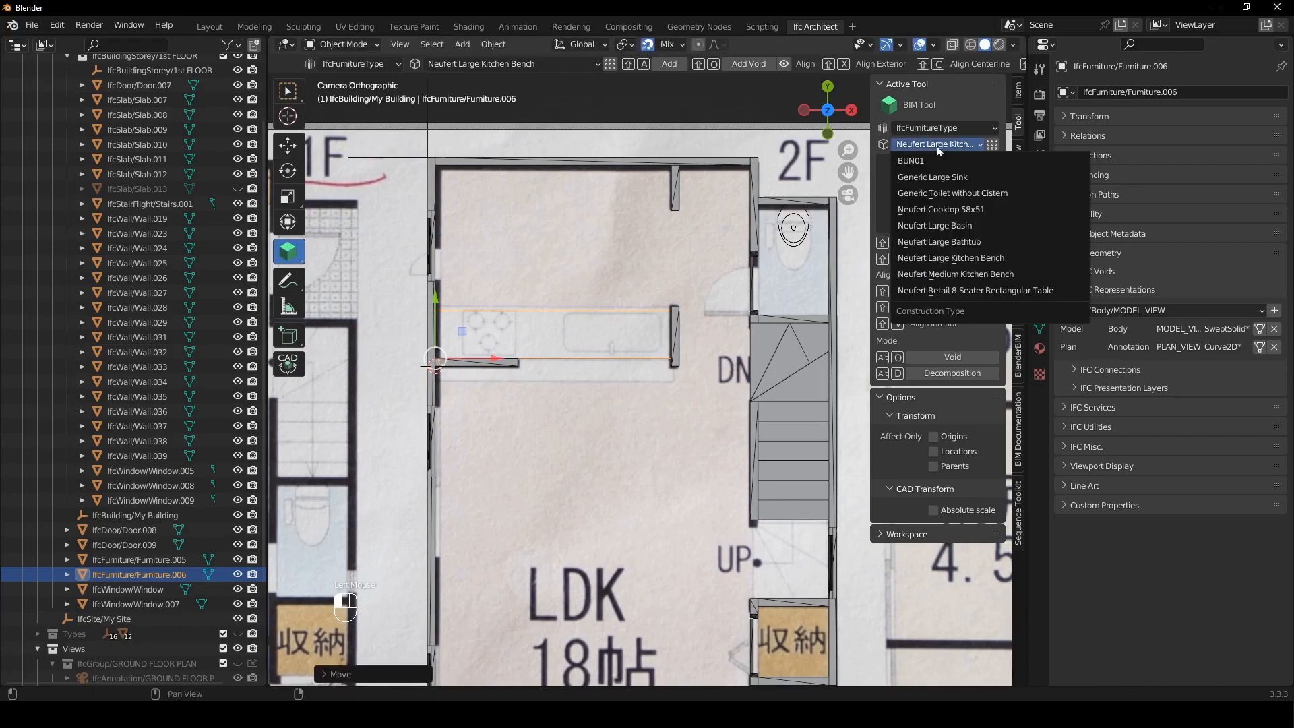
pyautogui.click(955, 273)
pyautogui.click(953, 242)
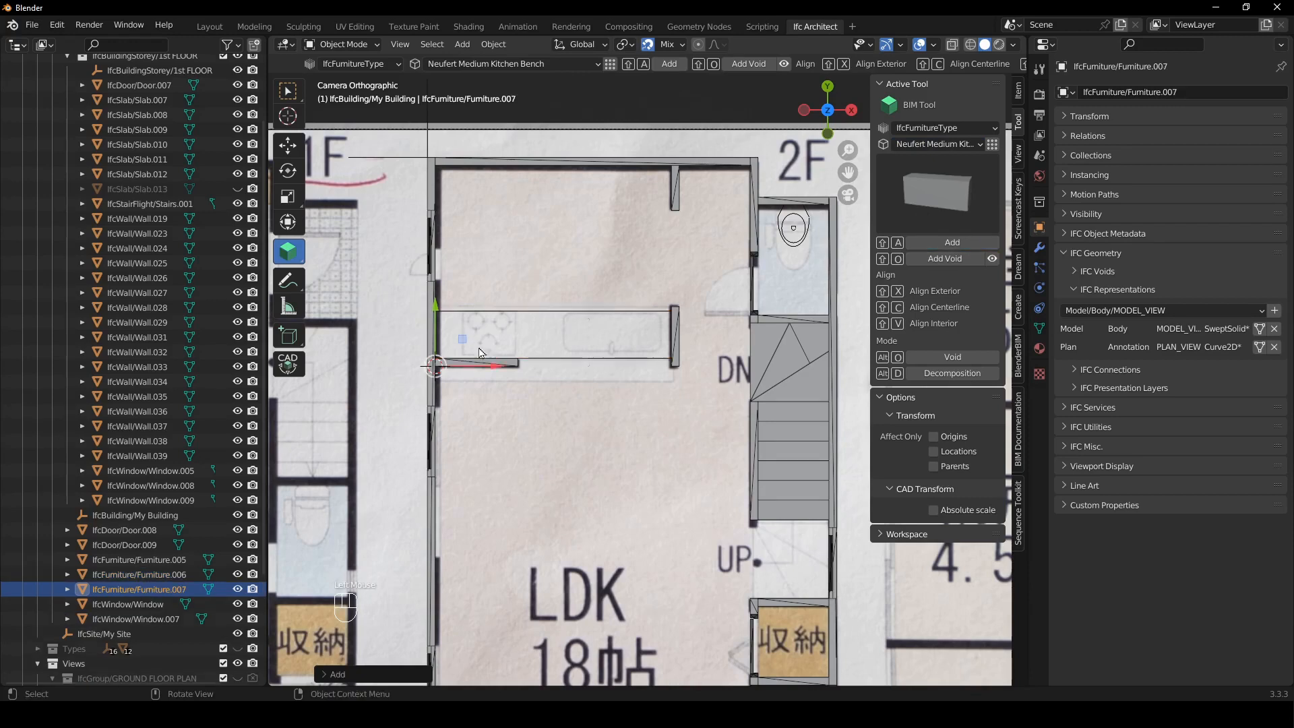
pyautogui.scroll(2, 470, 389)
pyautogui.press('g')
pyautogui.press('z')
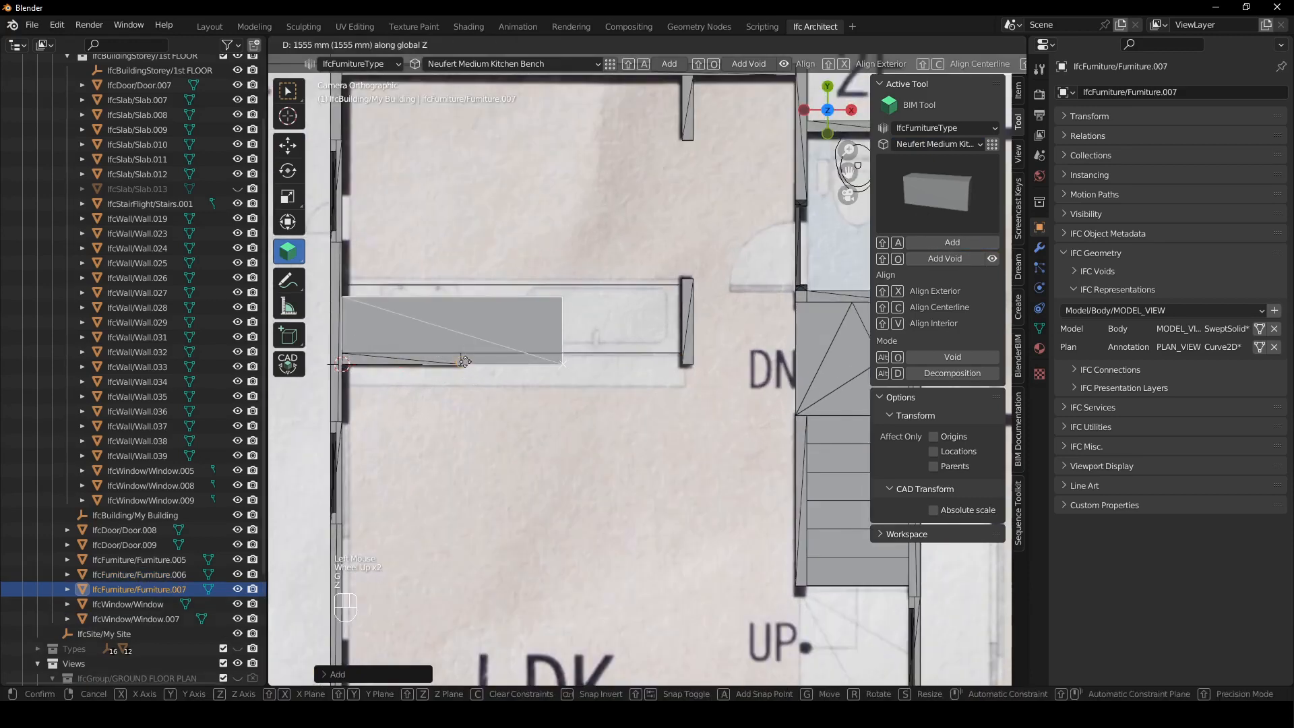
pyautogui.click(567, 374)
# - Switch the medium kitchen bench to its PLAN_VIEW representation and raise it along Z above the floor
pyautogui.click(1258, 347)
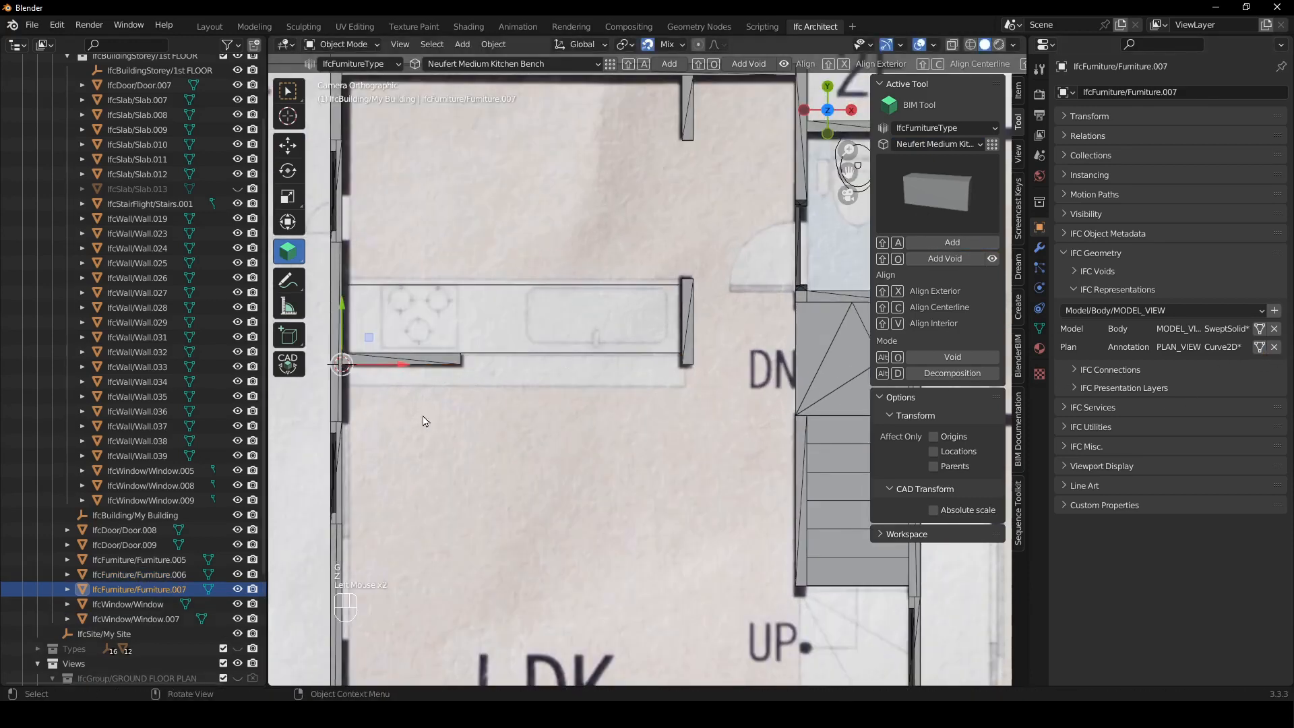
pyautogui.press('g')
pyautogui.press('z')
pyautogui.click(464, 371)
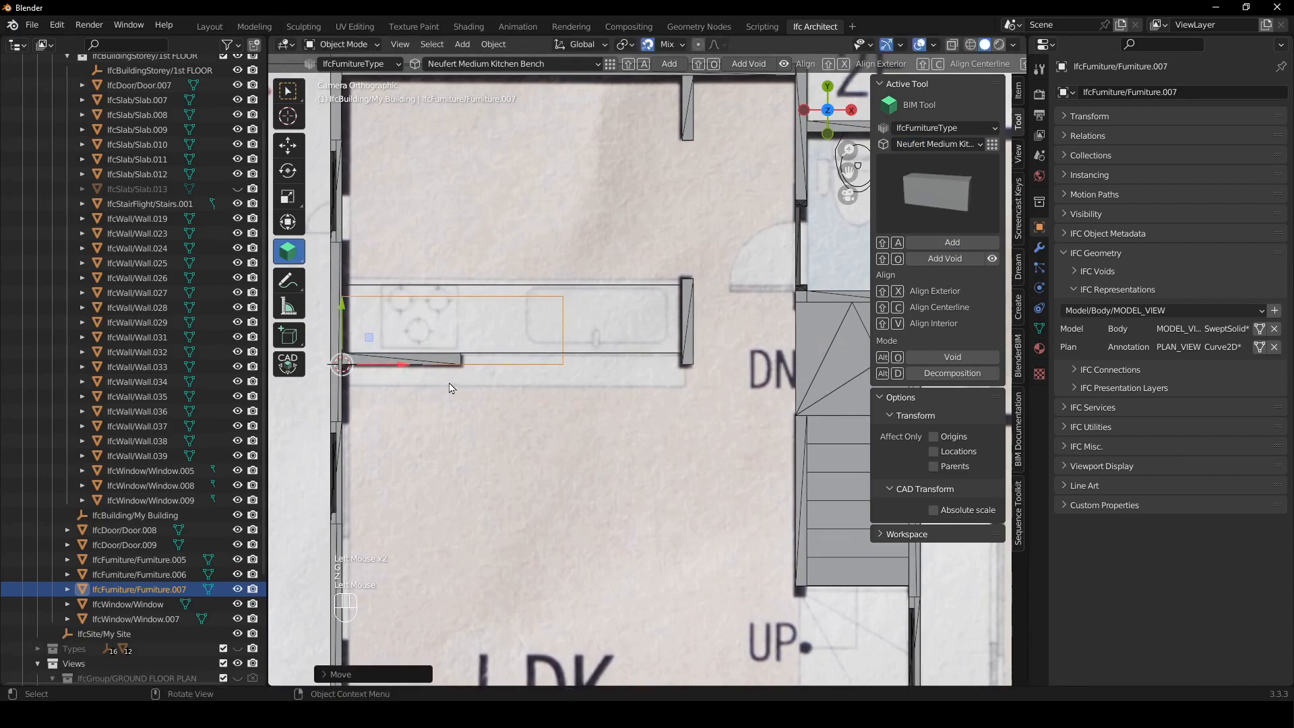
# - Move the medium kitchen bench along Y until its top edge meets the large bench's lower edge
pyautogui.press('g')
pyautogui.press('y')
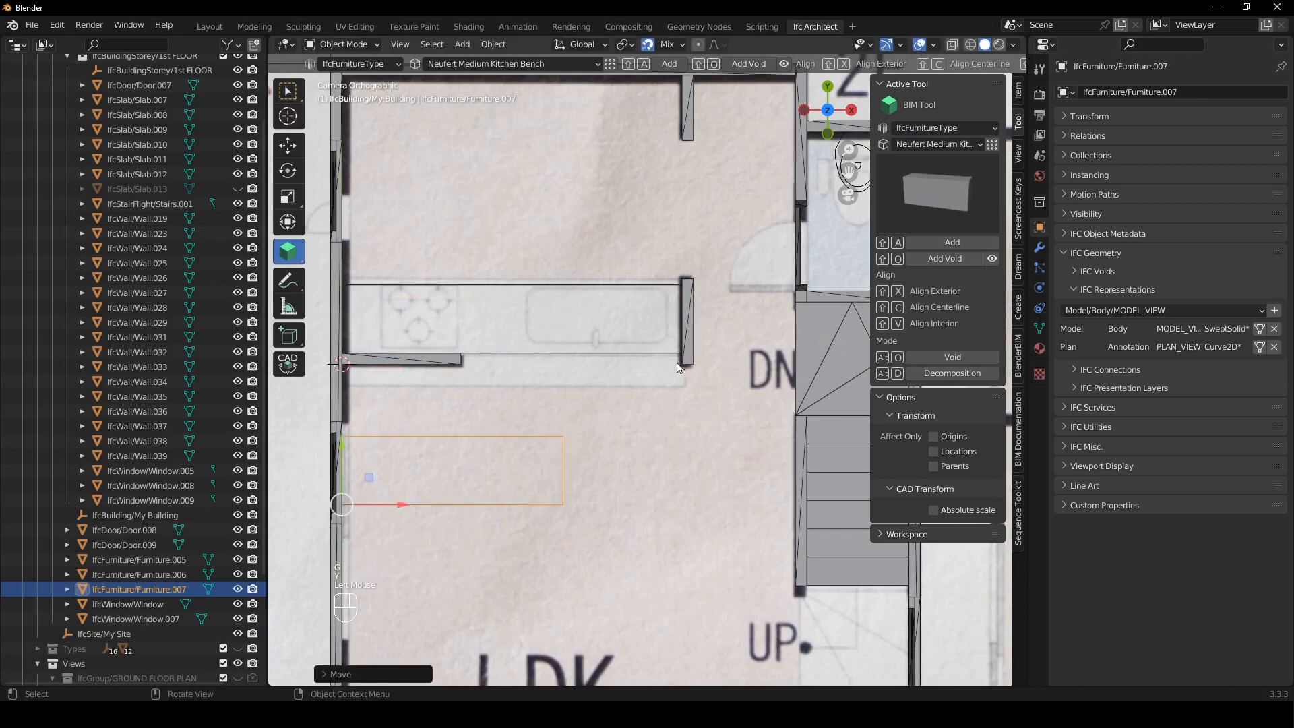
pyautogui.click(680, 368)
pyautogui.press('g')
pyautogui.press('y')
pyautogui.click(472, 357)
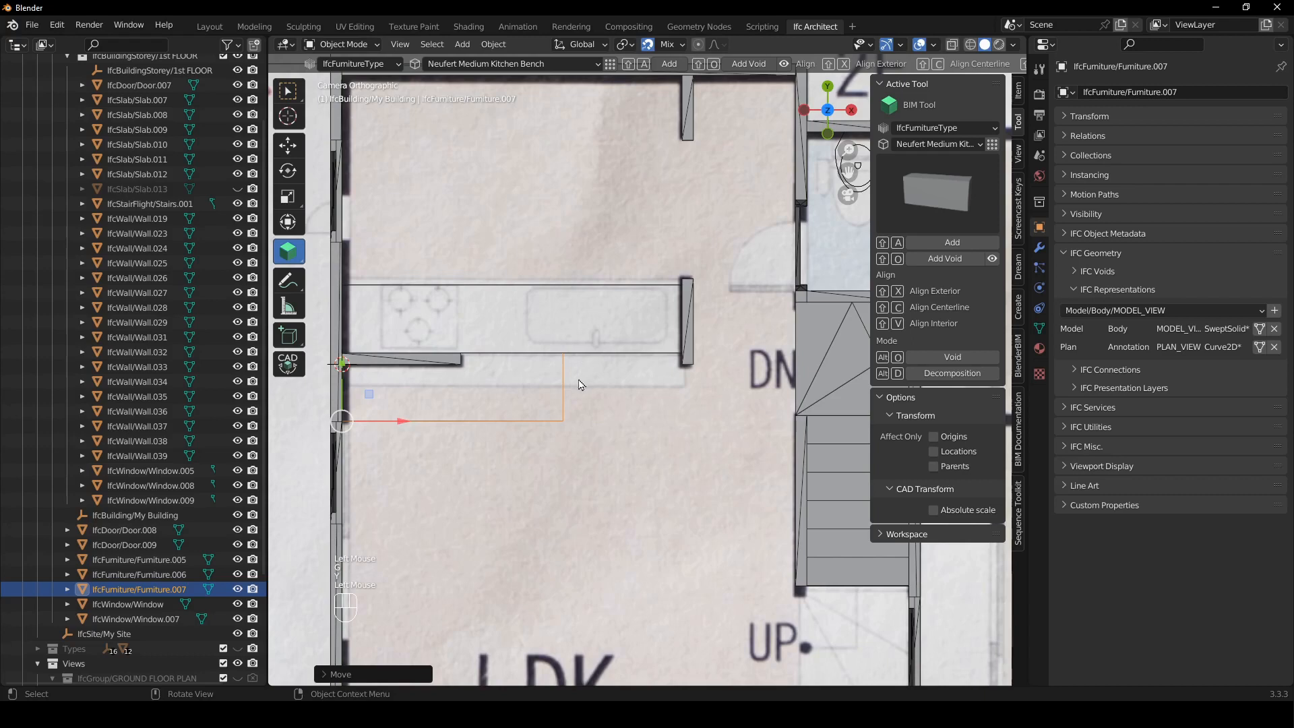
# - Move the medium bench outline's lower edge 300 mm along Y to match the plan's narrow counter strip
pyautogui.press('Tab')
pyautogui.press('2')
pyautogui.click(531, 421)
pyautogui.moveTo(459, 368); pyautogui.dragTo(615, 423)
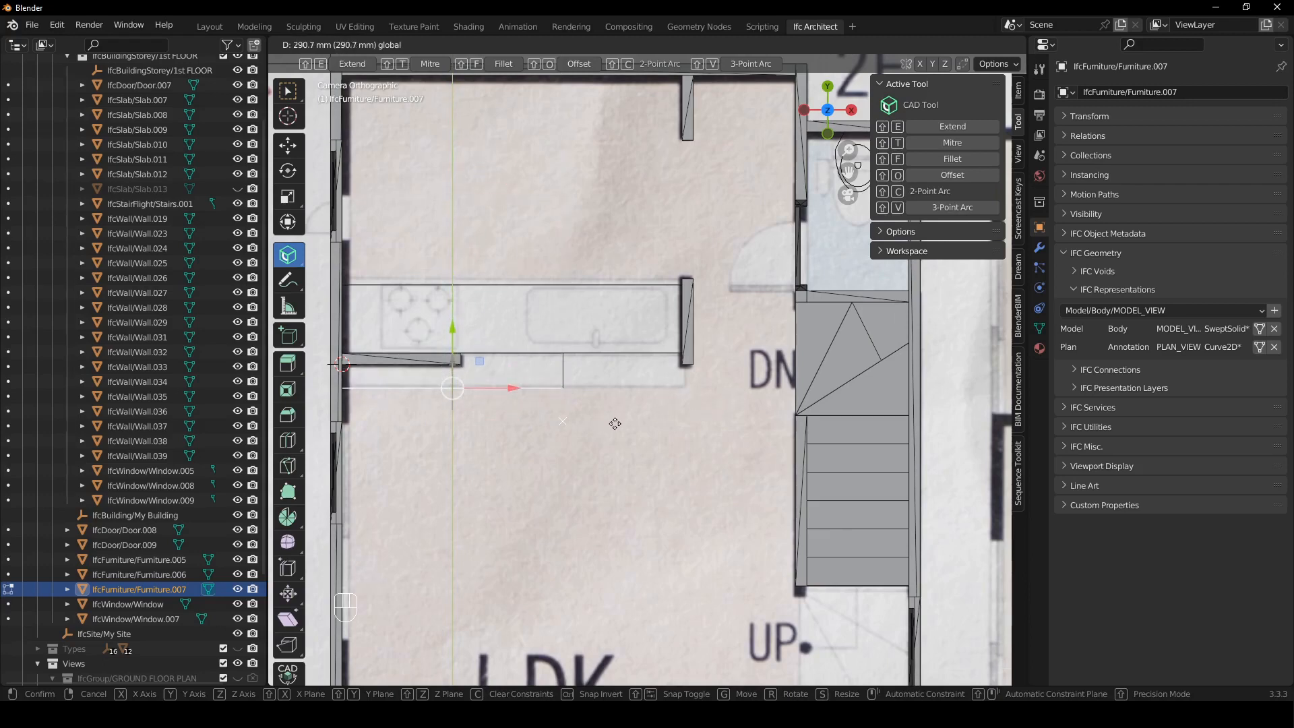
pyautogui.write('300')
pyautogui.press('Return')
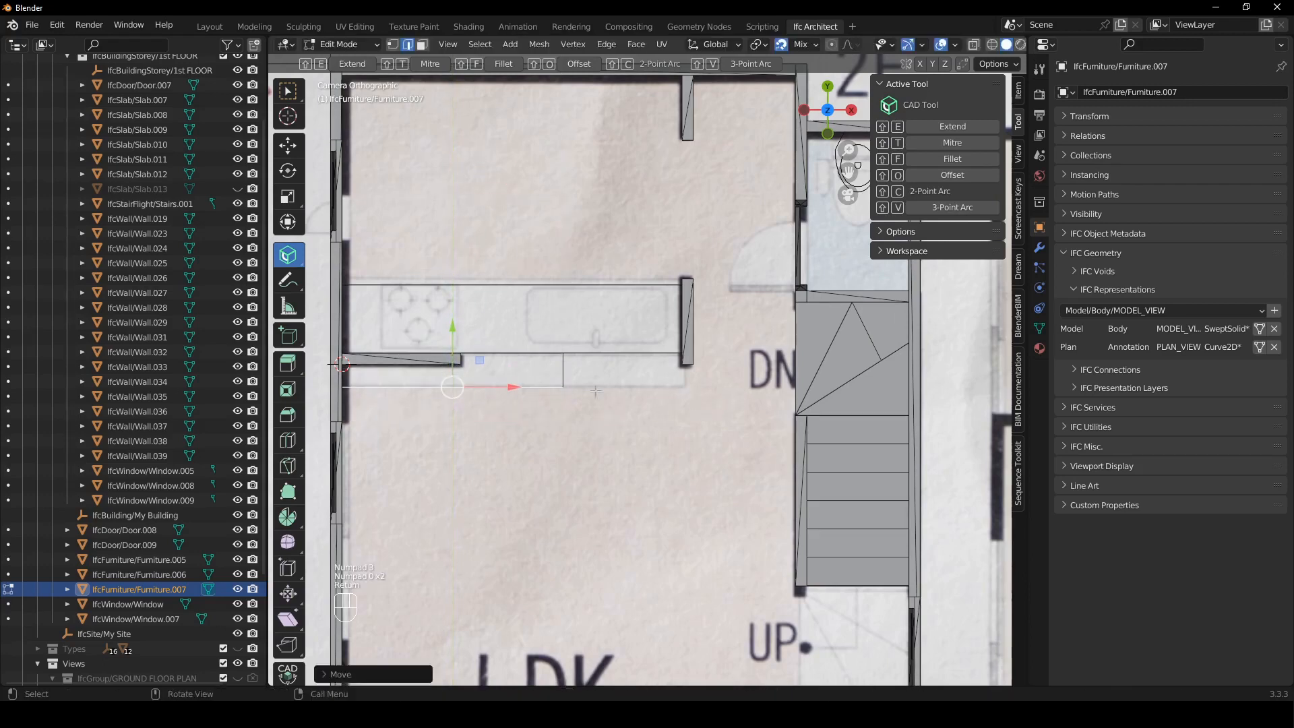
# - Extend the medium bench outline's right edge along X to the end of the large bench
pyautogui.click(562, 370)
pyautogui.moveTo(623, 370); pyautogui.dragTo(742, 370)
pyautogui.press('Tab')
# - Add a Neufert Cooktop 58x51 at the plan's burners on the large bench and raise it along Z
pyautogui.keyDown('shift'); pyautogui.moveTo(528, 335); pyautogui.dragTo(575, 369, button='middle'); pyautogui.keyUp('shift')
pyautogui.keyDown('shift'); pyautogui.moveTo(496, 362); pyautogui.dragTo(464, 385, button='right'); pyautogui.keyUp('shift')
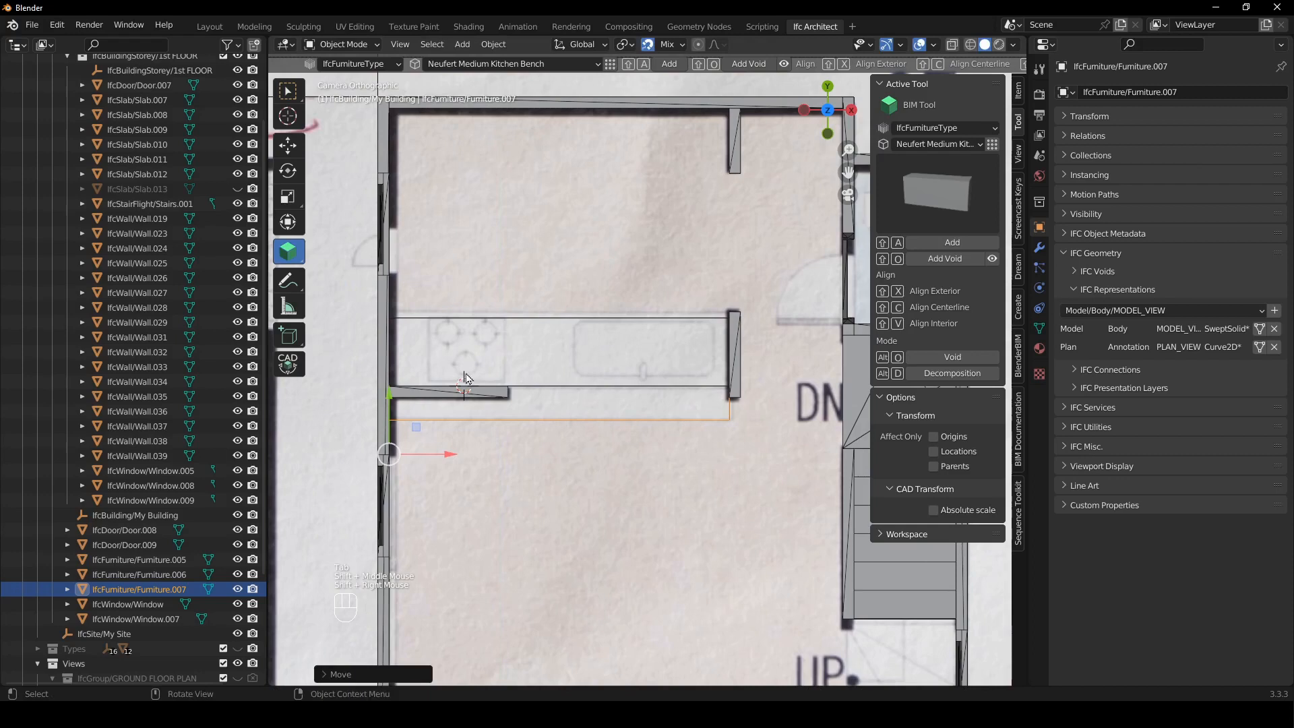
pyautogui.click(953, 145)
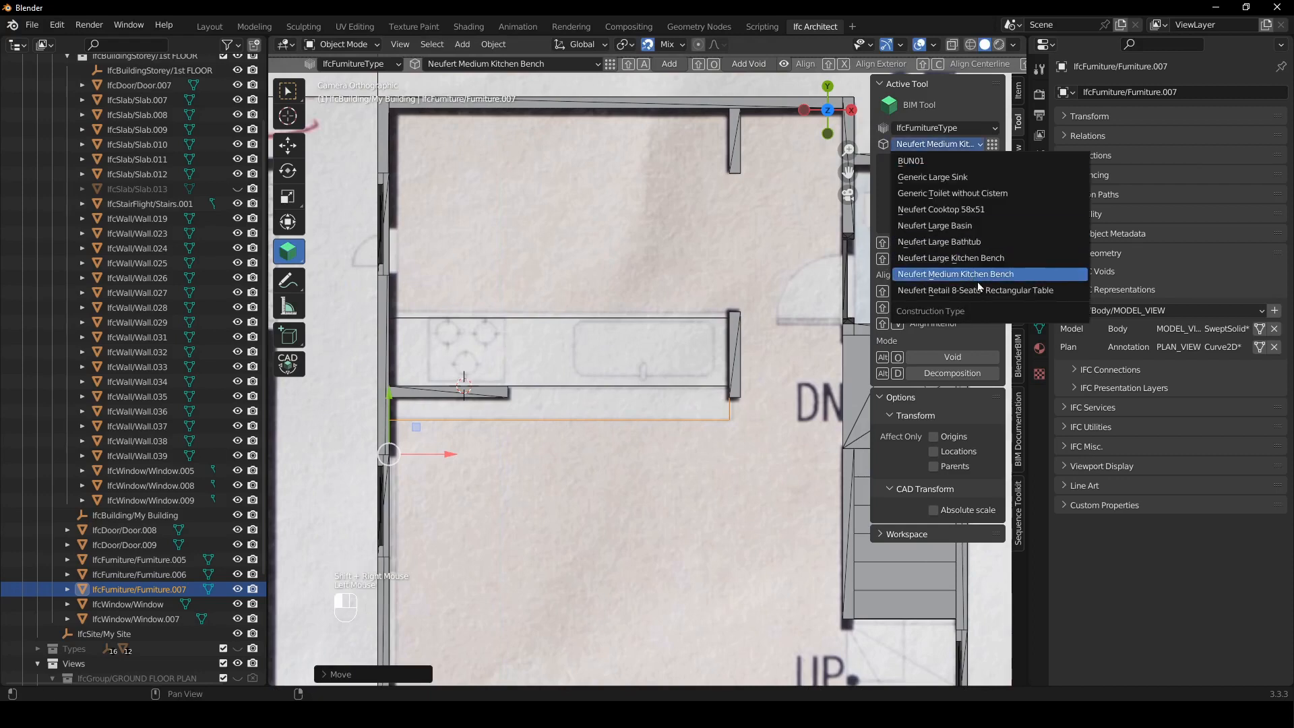
pyautogui.click(963, 209)
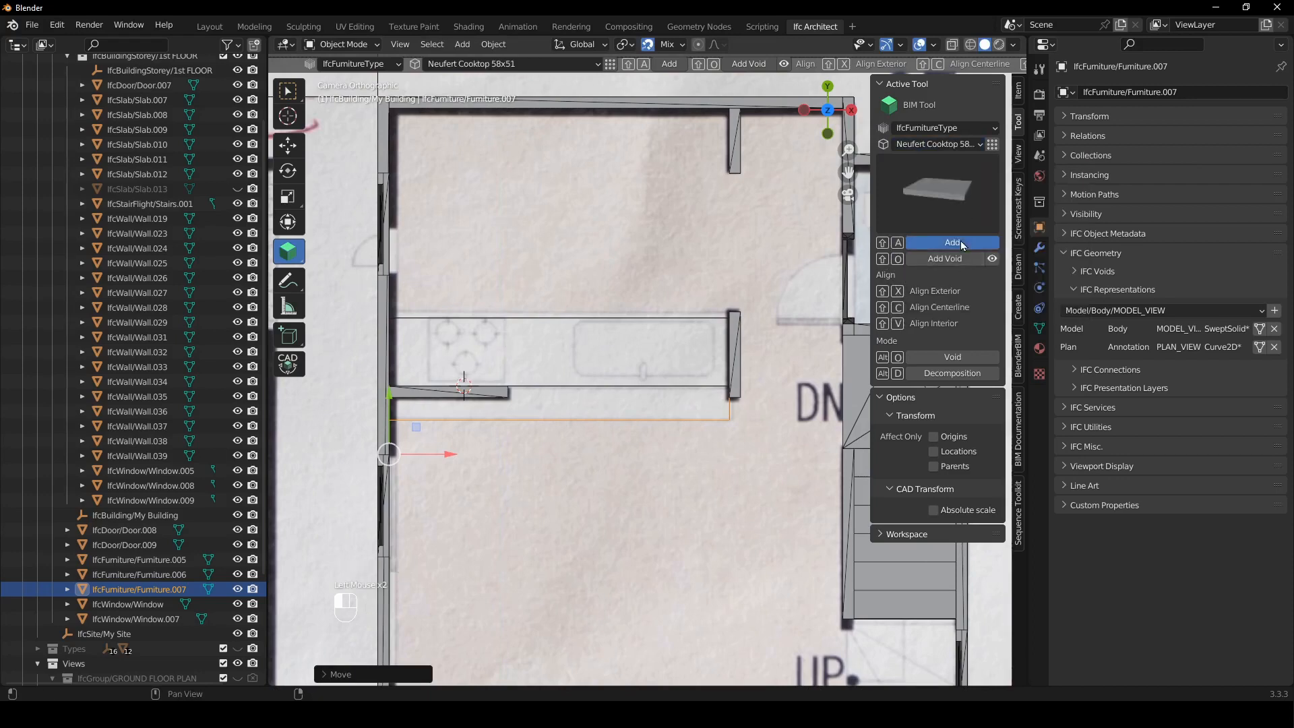
pyautogui.click(962, 243)
pyautogui.press('g')
pyautogui.press('z')
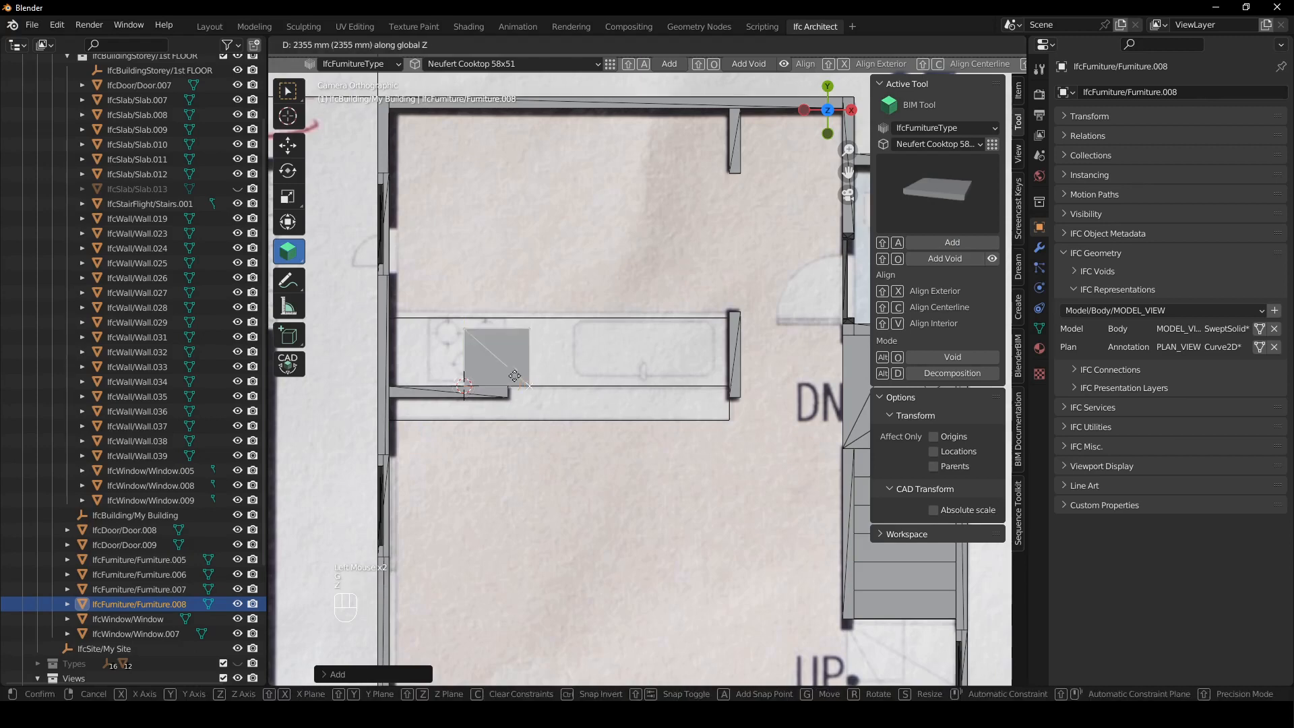
pyautogui.click(517, 365)
# - Switch the cooktop to its PLAN_VIEW representation and raise it along Z above the floor
pyautogui.click(1259, 347)
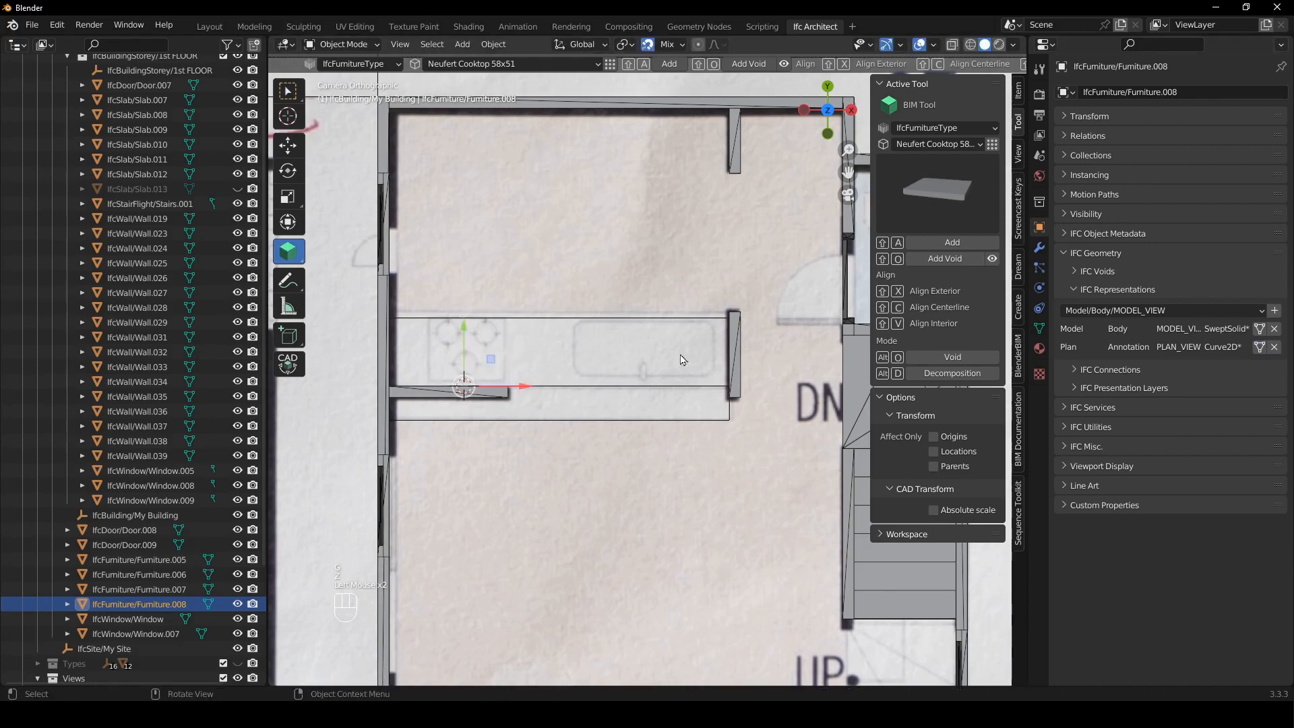
pyautogui.press('g')
pyautogui.press('z')
pyautogui.click(505, 392)
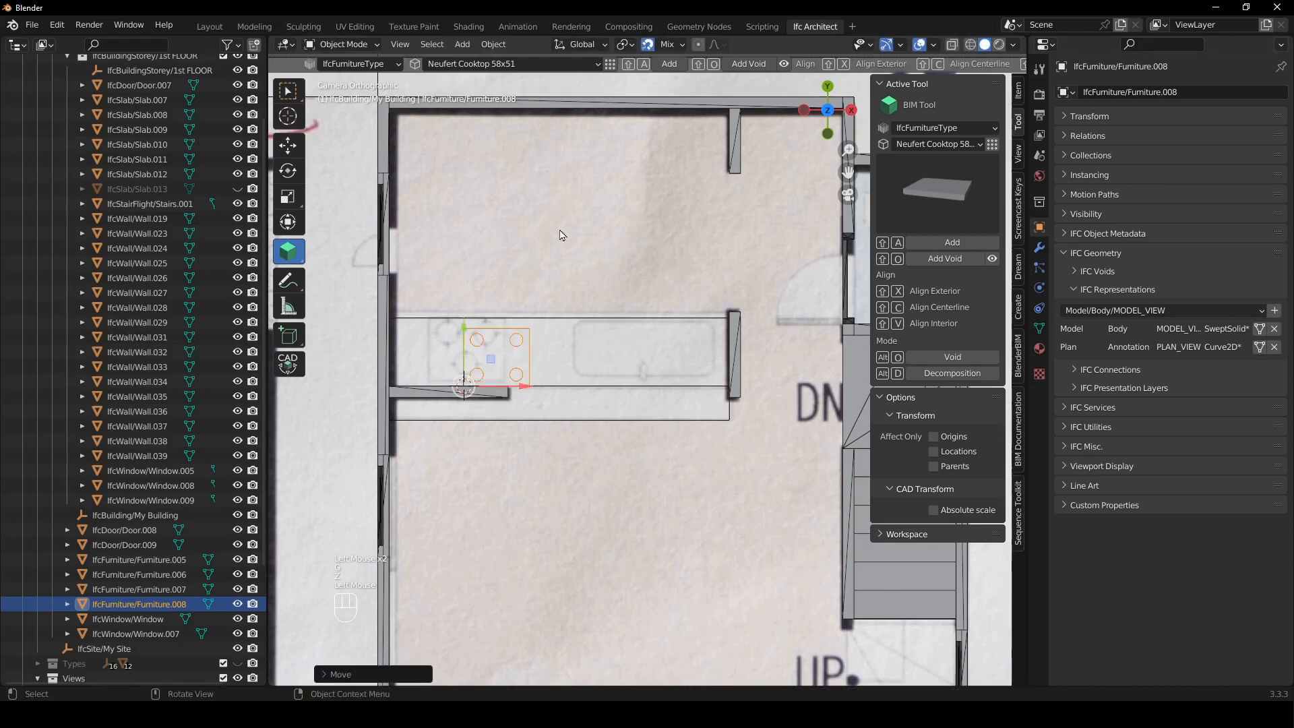
# - Move the cooktop 50 mm along Y and about -287 mm along X onto the plan's burners
pyautogui.press('g')
pyautogui.press('y')
pyautogui.press('KP_5')
pyautogui.press('KP_0')
pyautogui.press('Return')
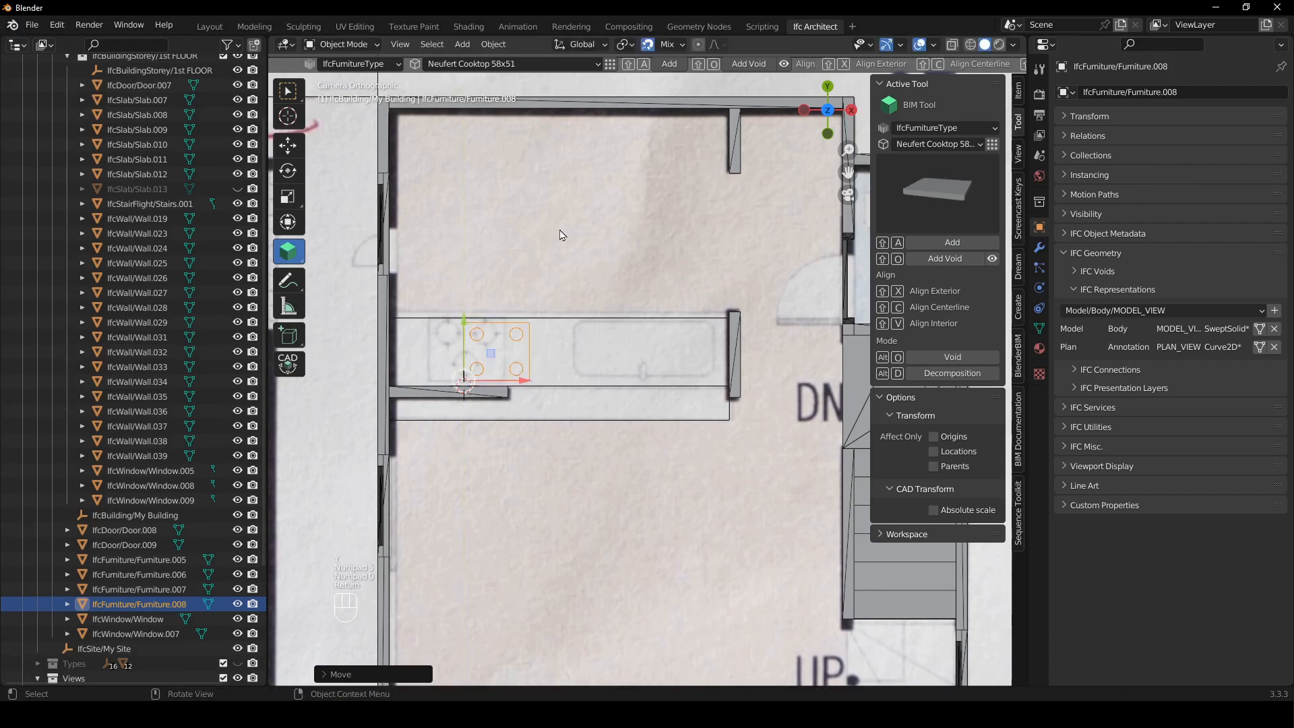
pyautogui.press('g')
pyautogui.press('x')
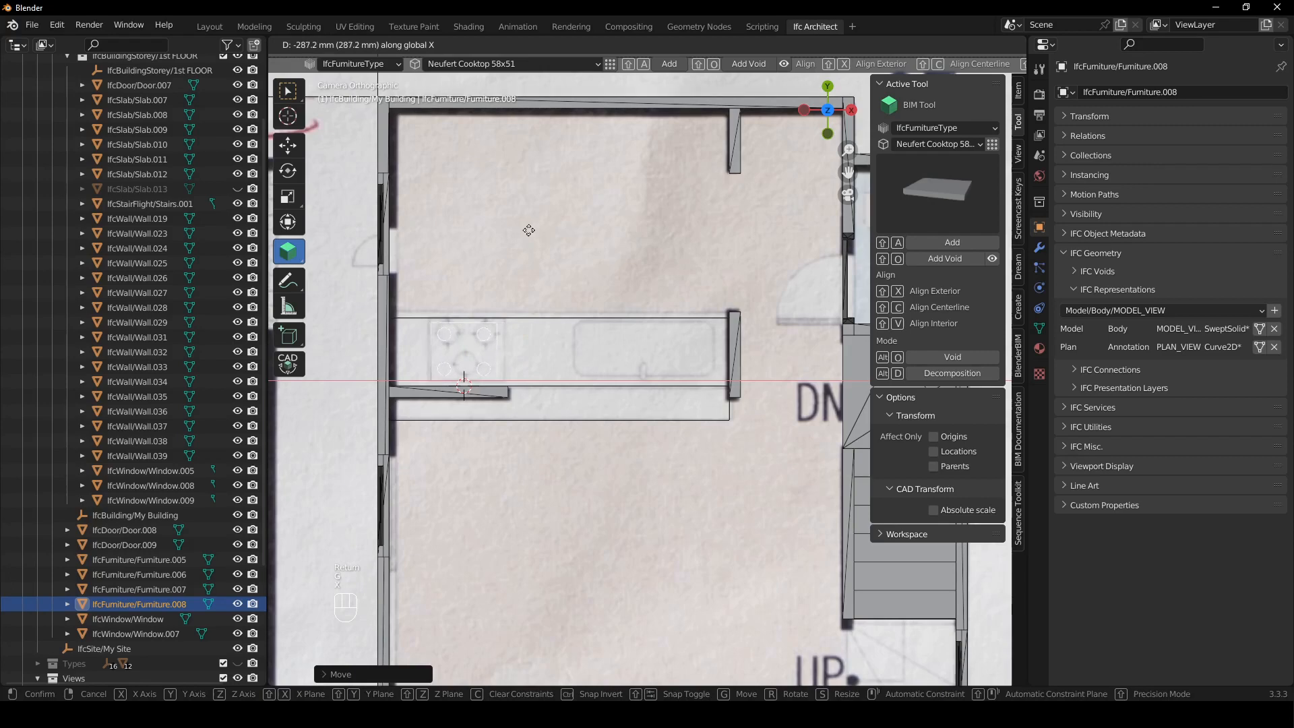
pyautogui.click(530, 233)
# - Add a Generic Large Sink below the plan's sink and switch it to its PLAN_VIEW representation
pyautogui.keyDown('shift'); pyautogui.rightClick(620, 385); pyautogui.keyUp('shift')
pyautogui.click(969, 145)
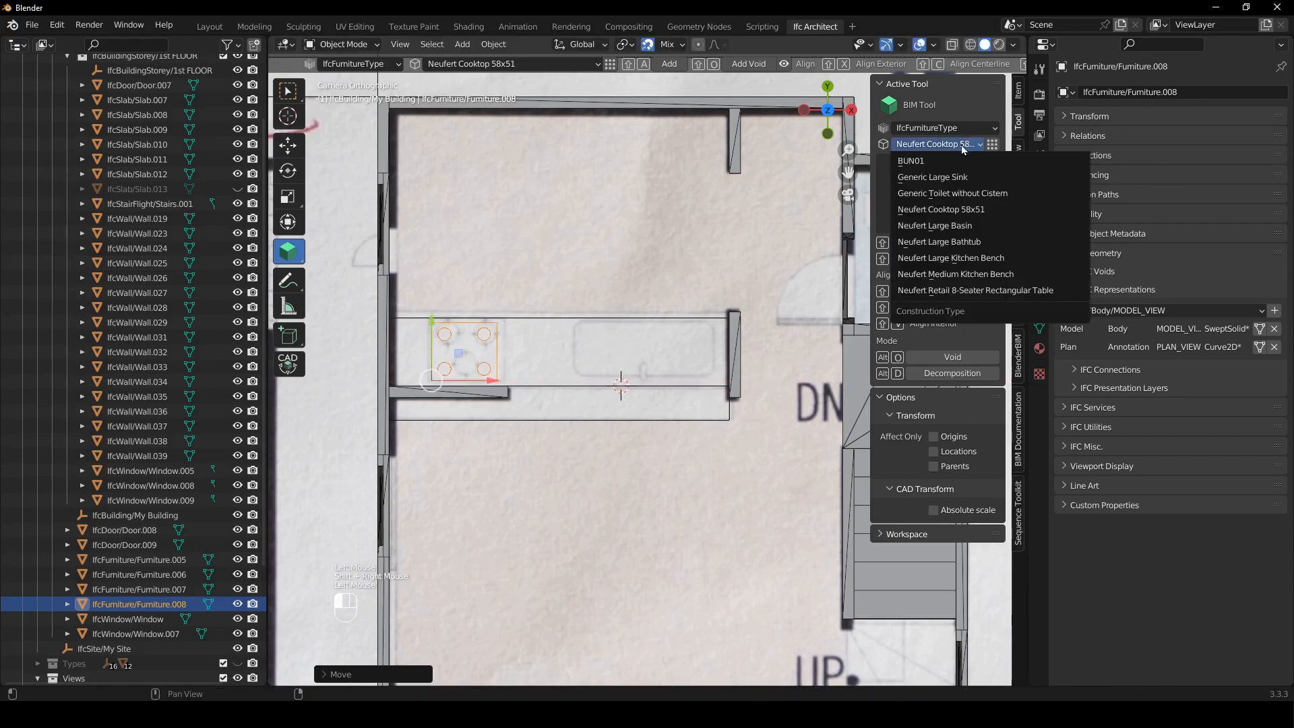
pyautogui.click(978, 177)
pyautogui.click(942, 242)
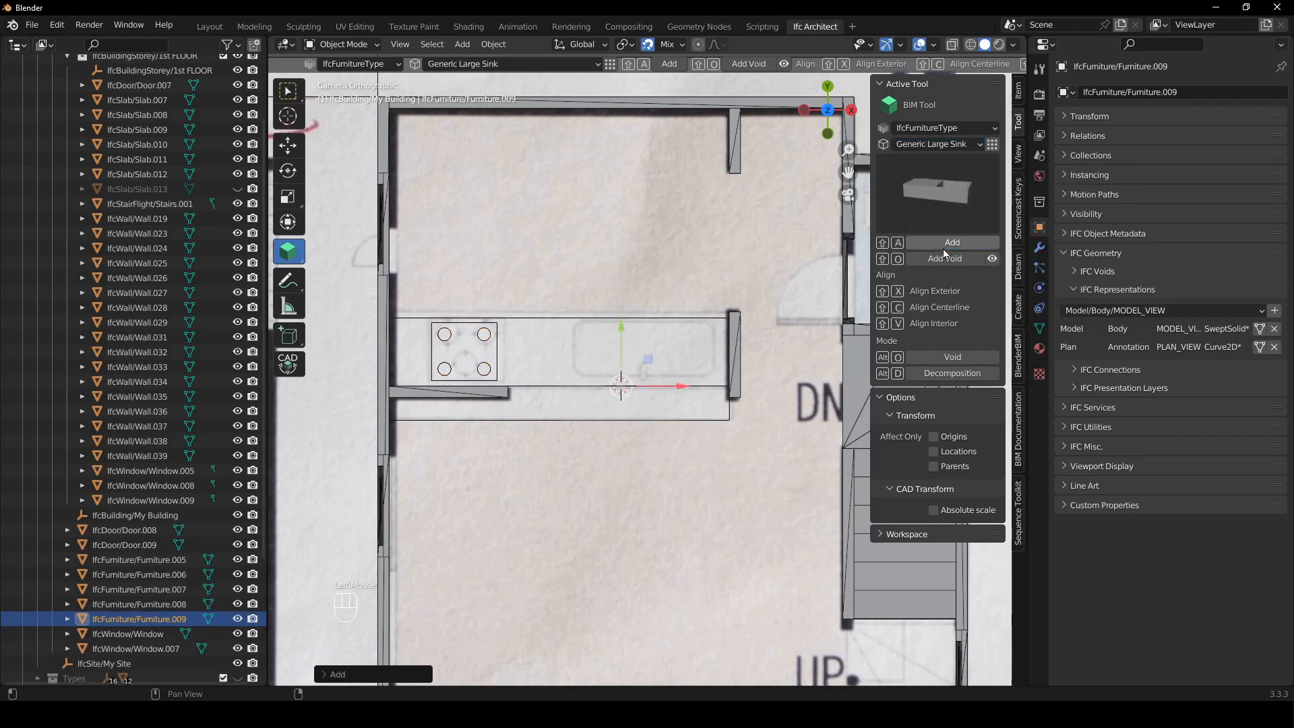
pyautogui.click(679, 366)
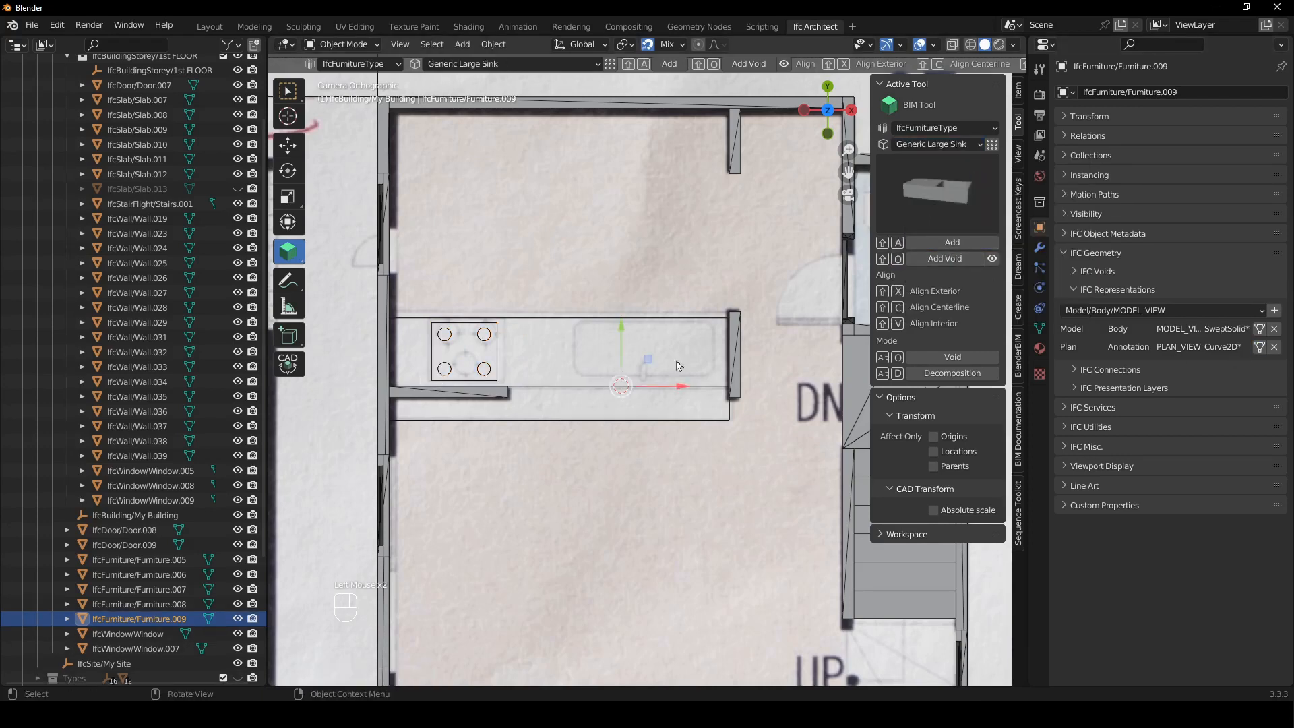
# - Raise the large sink along Z above the floor and rotate it 180° about Z onto the kitchen bench
pyautogui.press('g')
pyautogui.press('z')
pyautogui.click(531, 389)
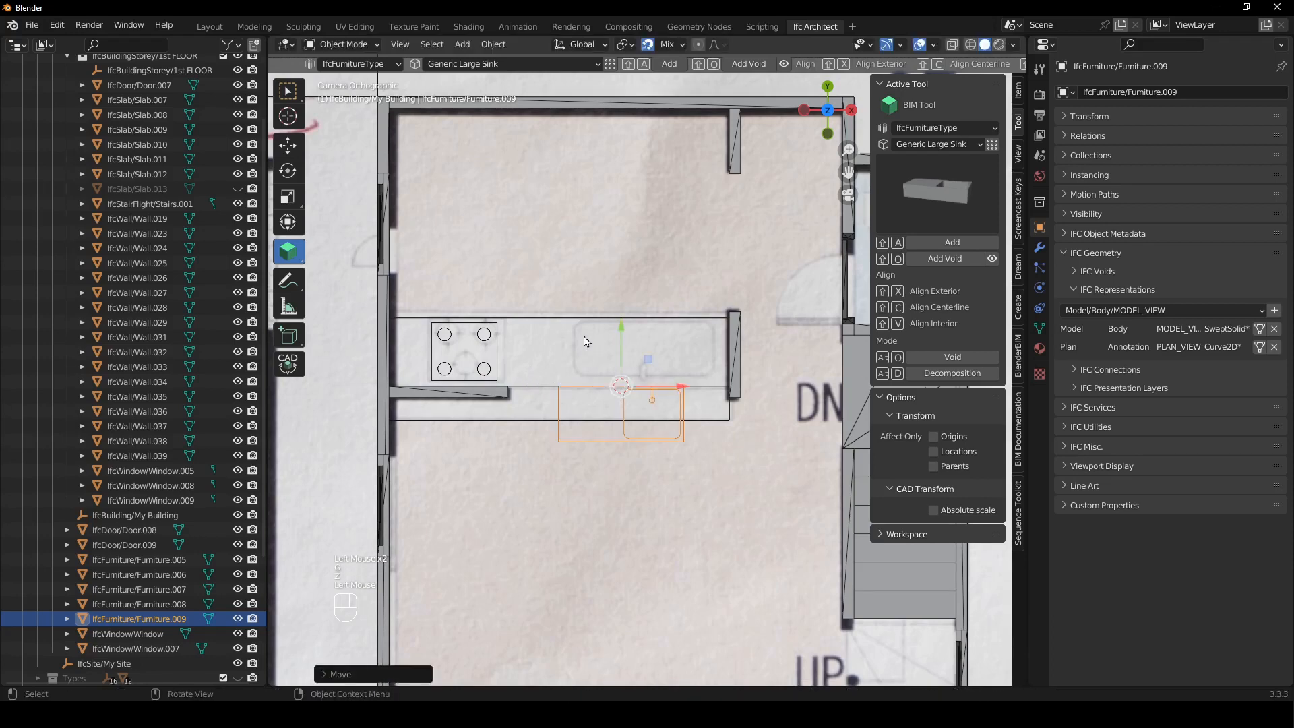
pyautogui.write('rz180')
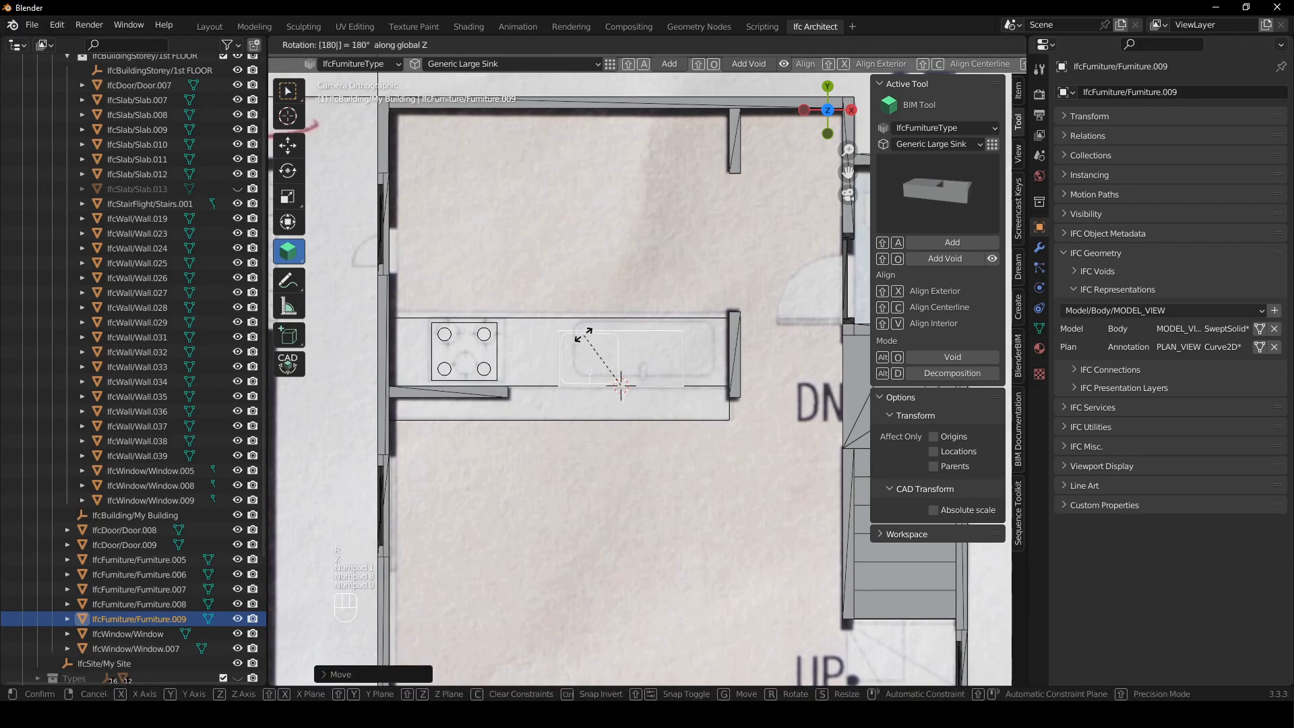
pyautogui.press('Return')
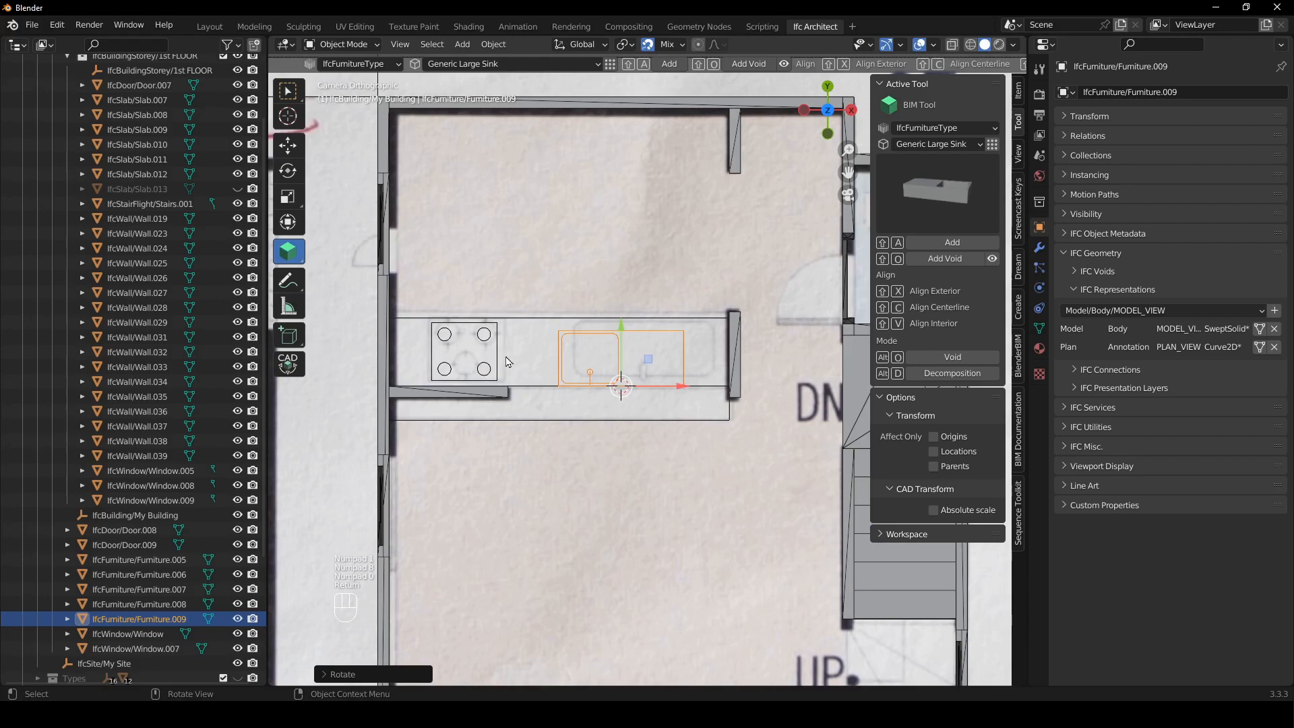
# - Move the large sink along Y into the bench and about 222 mm along X onto the plan's sink
pyautogui.press('g')
pyautogui.press('y')
pyautogui.click(497, 324)
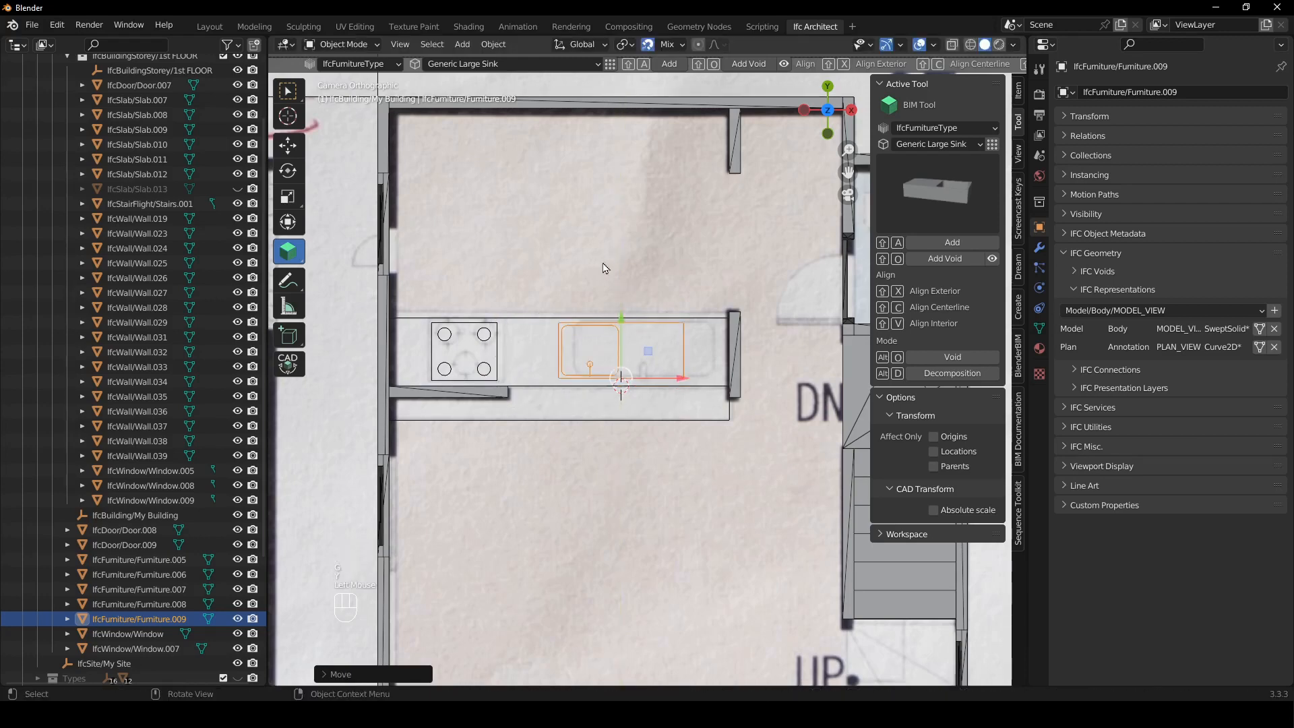
pyautogui.press('g')
pyautogui.press('x')
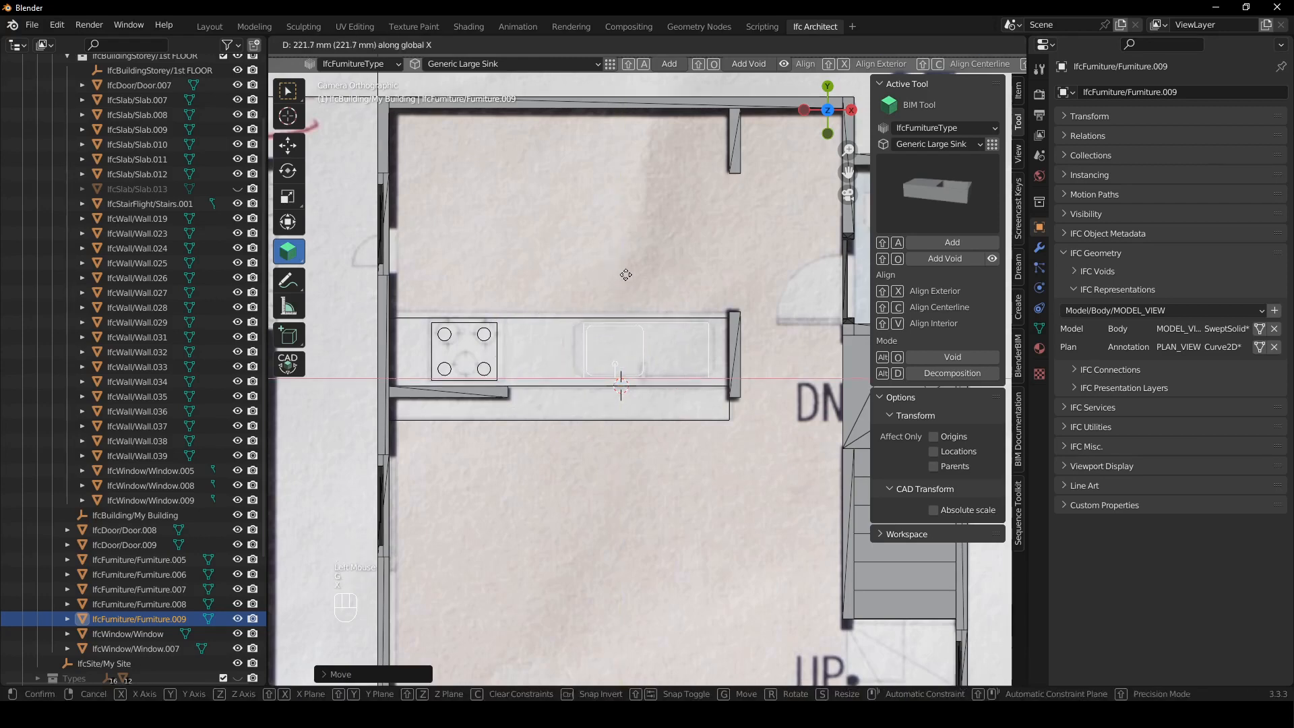
pyautogui.click(624, 276)
pyautogui.scroll(-2, 624, 276)
pyautogui.keyDown('shift'); pyautogui.moveTo(624, 276); pyautogui.dragTo(628, 223, button='middle'); pyautogui.keyUp('shift')
pyautogui.click(734, 127)
# - Generate the 1ST FLOOR PLAN drawing, check the resulting SVG and return to the model
pyautogui.scroll(-1, 606, 404)
pyautogui.keyDown('shift'); pyautogui.moveTo(606, 404); pyautogui.dragTo(583, 429, button='middle'); pyautogui.keyUp('shift')
pyautogui.scroll(2, 585, 408)
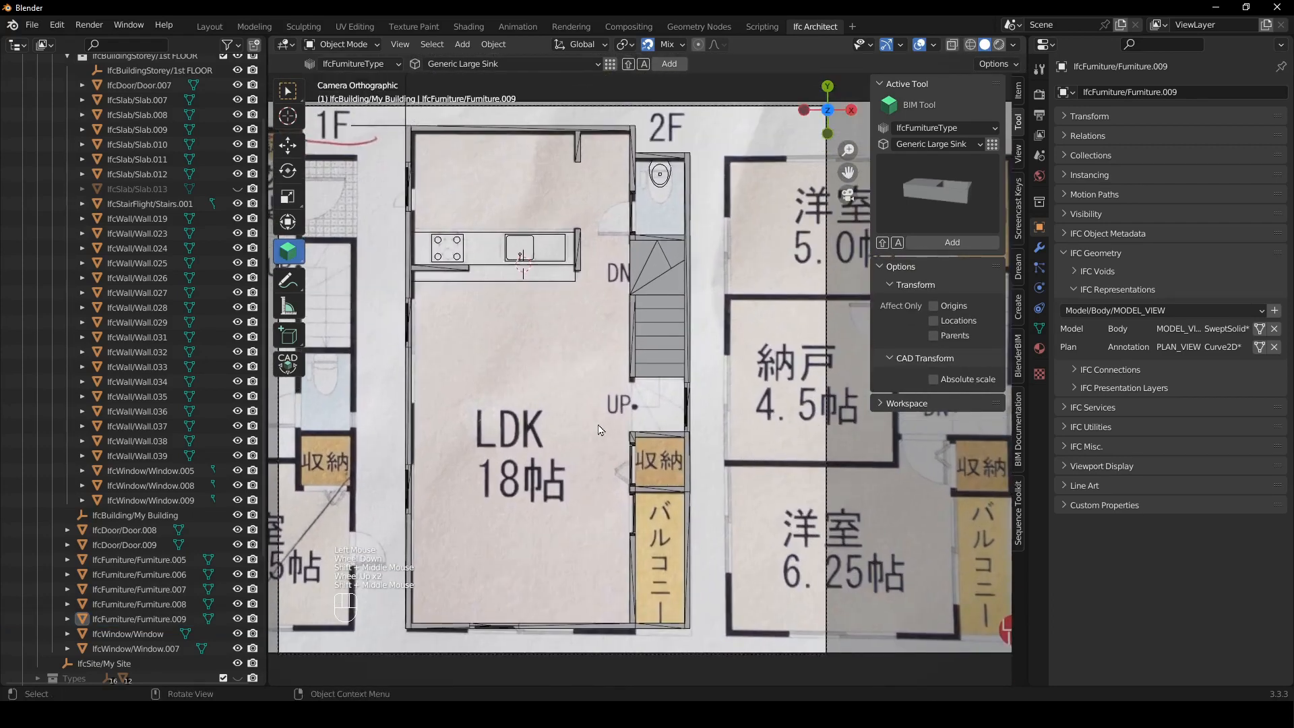
pyautogui.click(1019, 442)
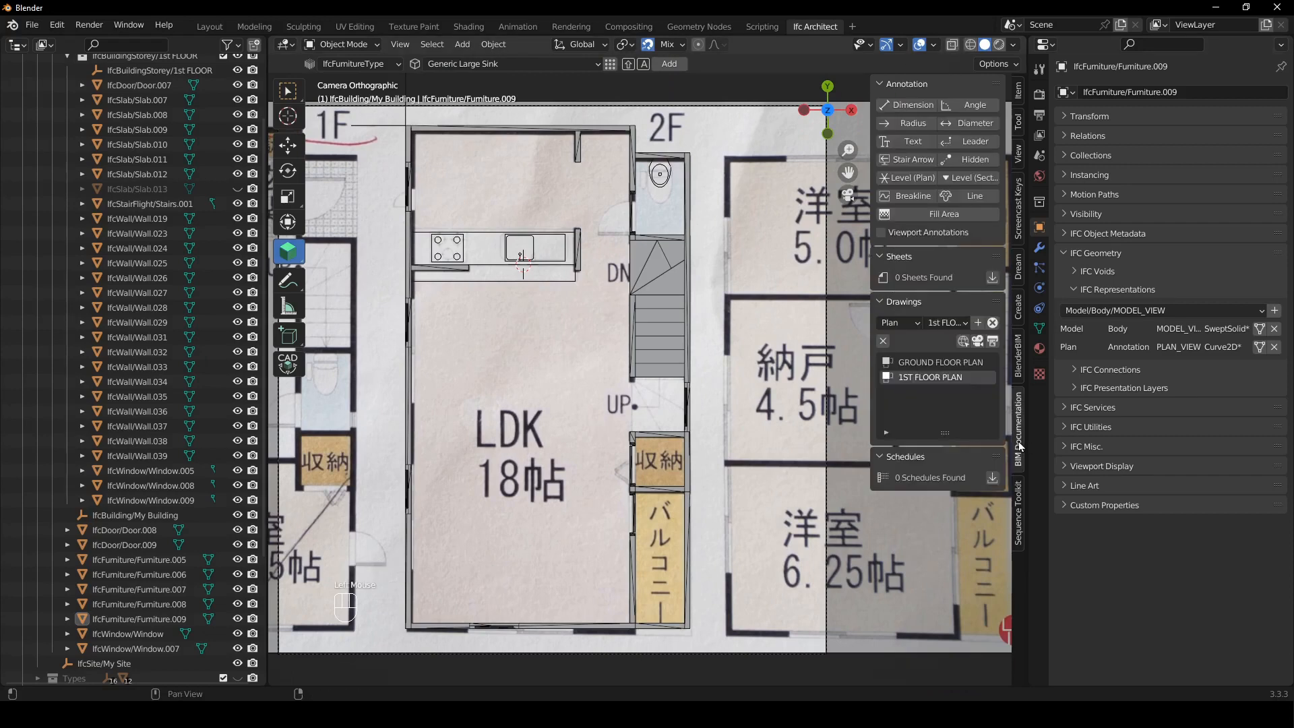
pyautogui.click(993, 342)
pyautogui.click(992, 342)
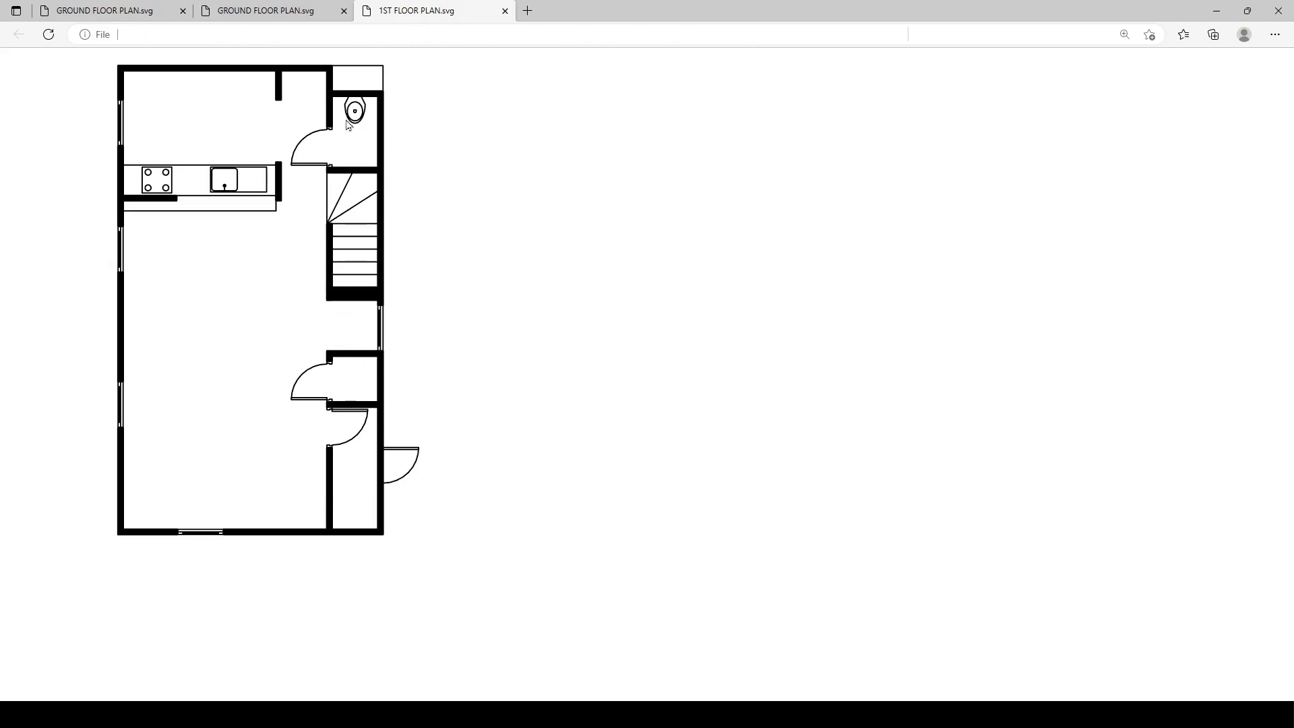
pyautogui.click(1216, 10)
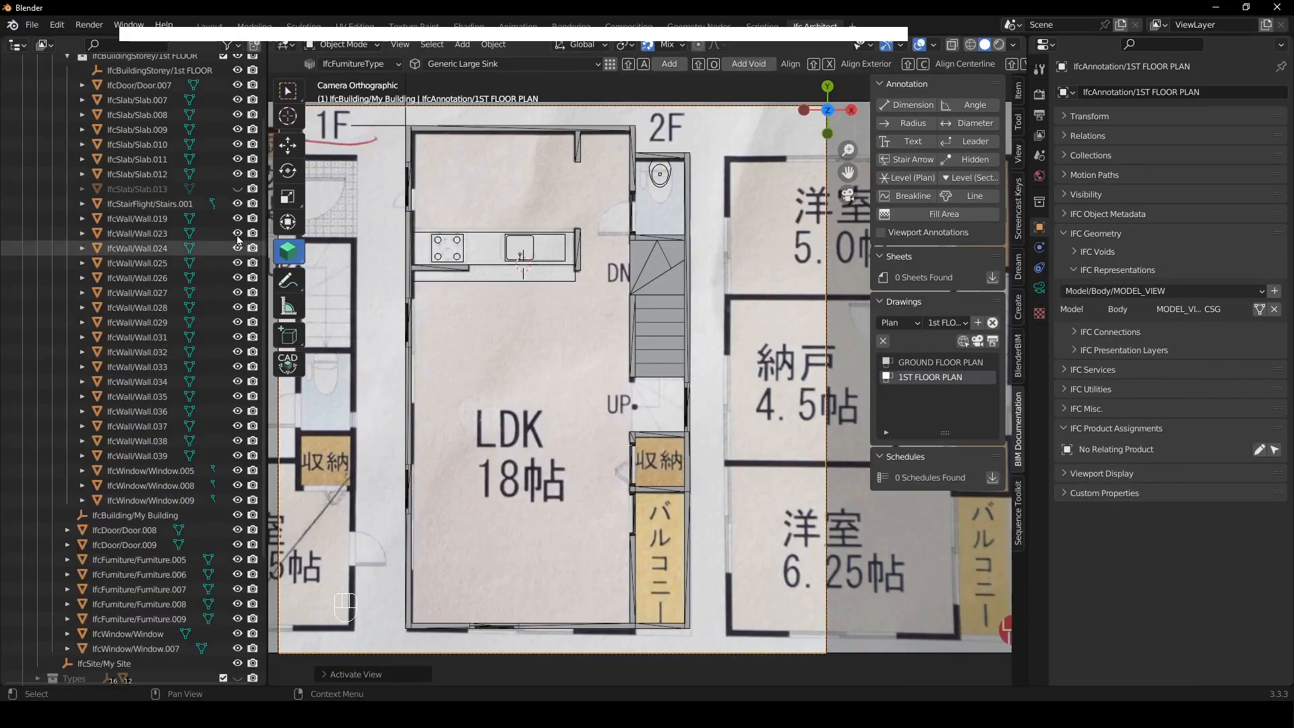
# - Unhide Slab.013, edit its profile and add vertices where its outline meets the kitchen side wall and the toilet's outer corner
pyautogui.click(237, 189)
pyautogui.click(136, 189)
pyautogui.keyDown('shift'); pyautogui.moveTo(718, 152); pyautogui.dragTo(650, 153, button='middle'); pyautogui.keyUp('shift')
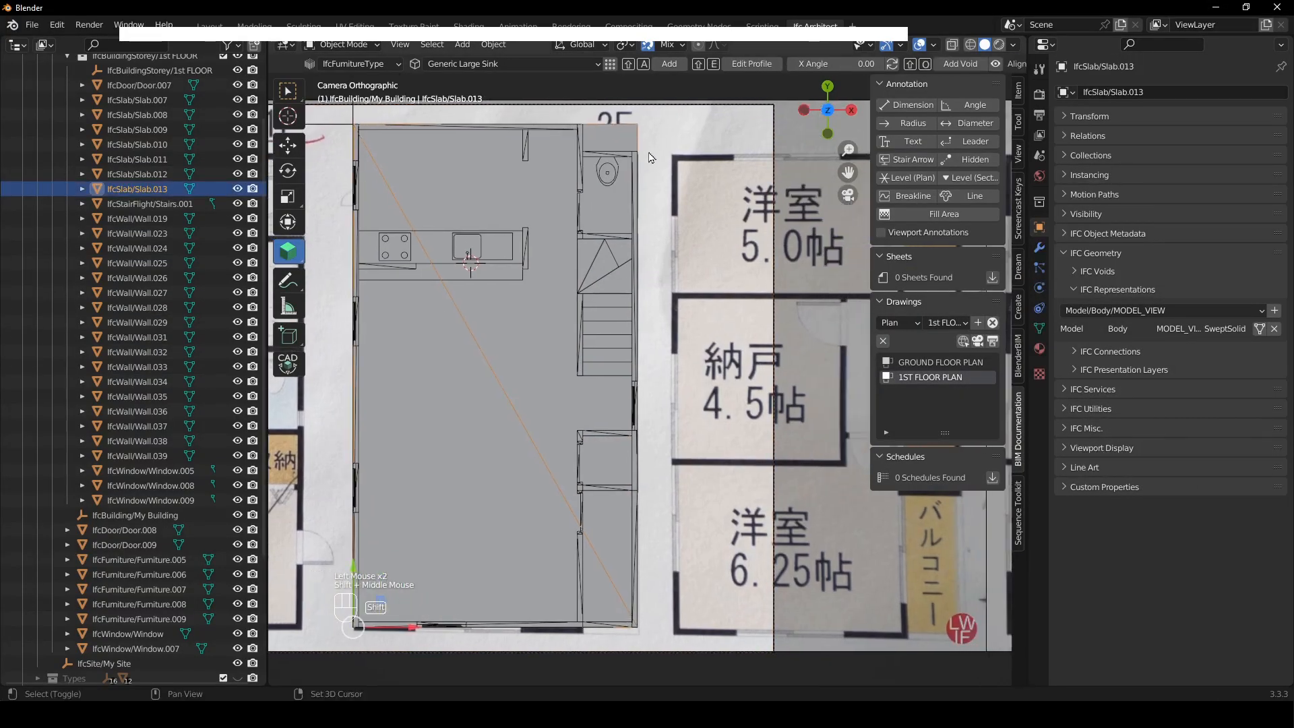
pyautogui.hotkey('shift', 'e')
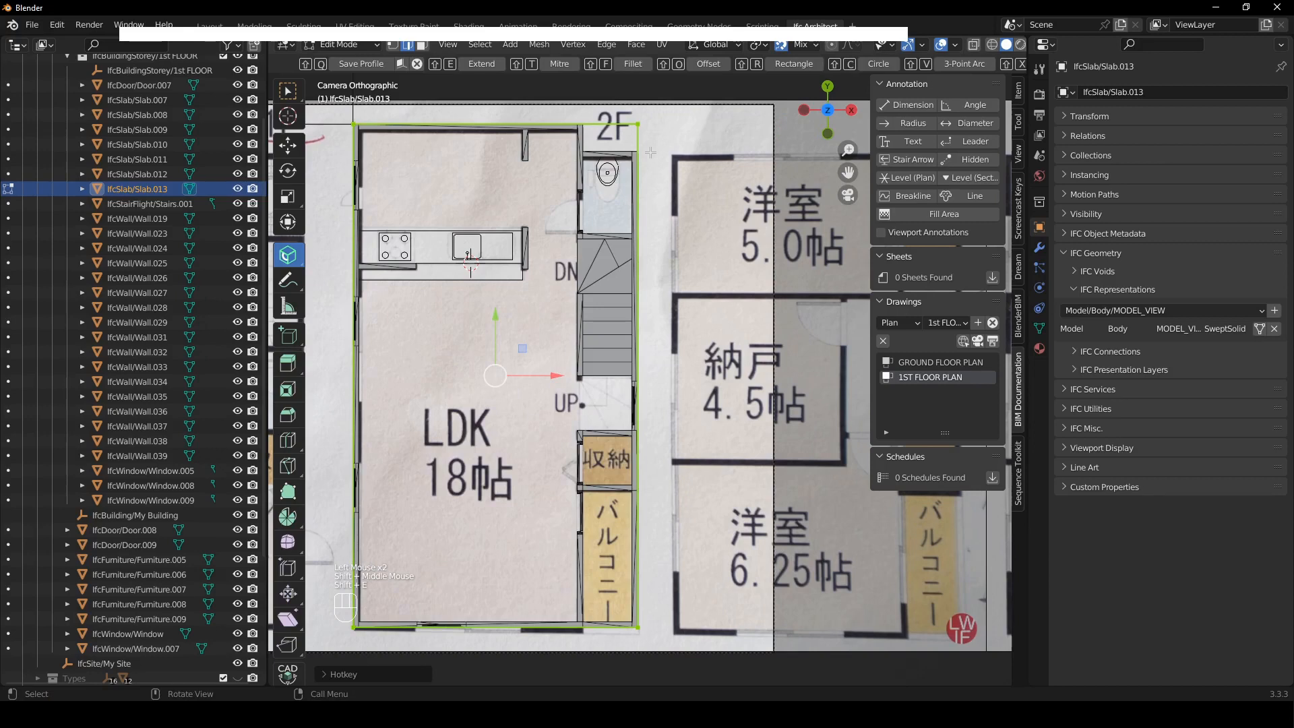
pyautogui.hotkey('ctrl', 'r')
pyautogui.click(507, 125)
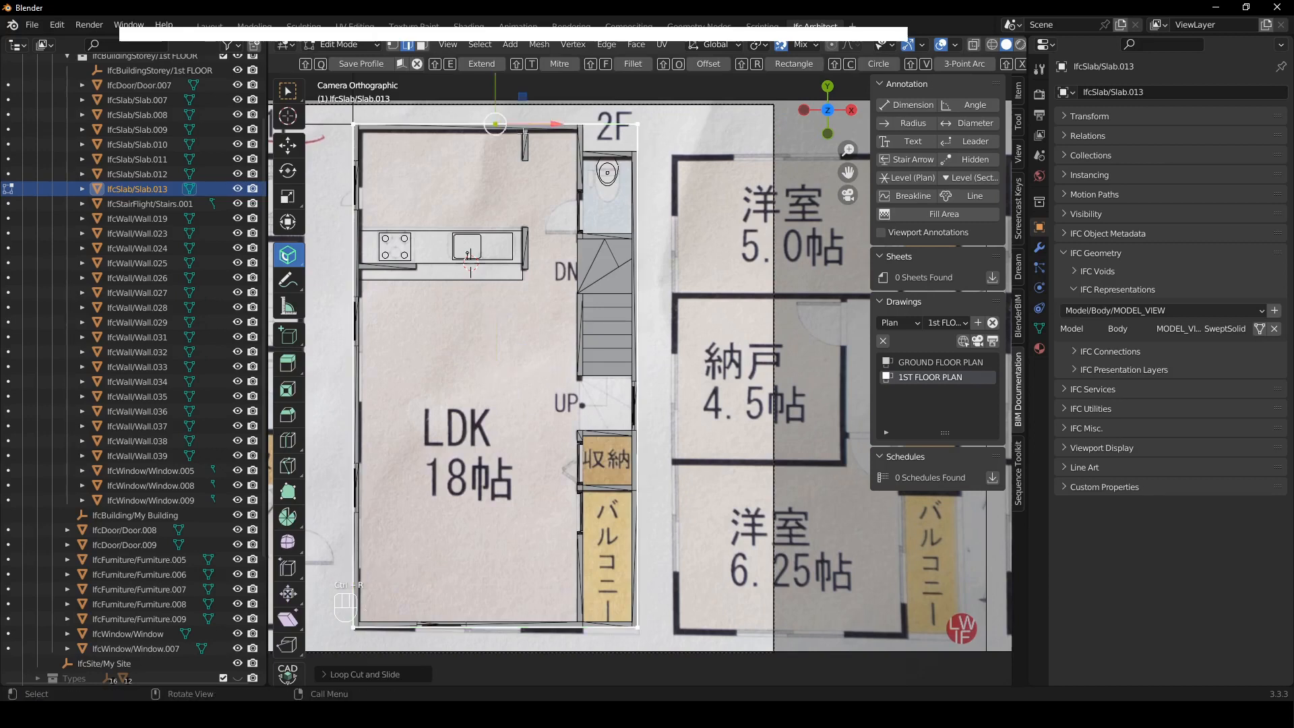
pyautogui.moveTo(559, 124); pyautogui.dragTo(645, 126)
pyautogui.hotkey('ctrl', 'r')
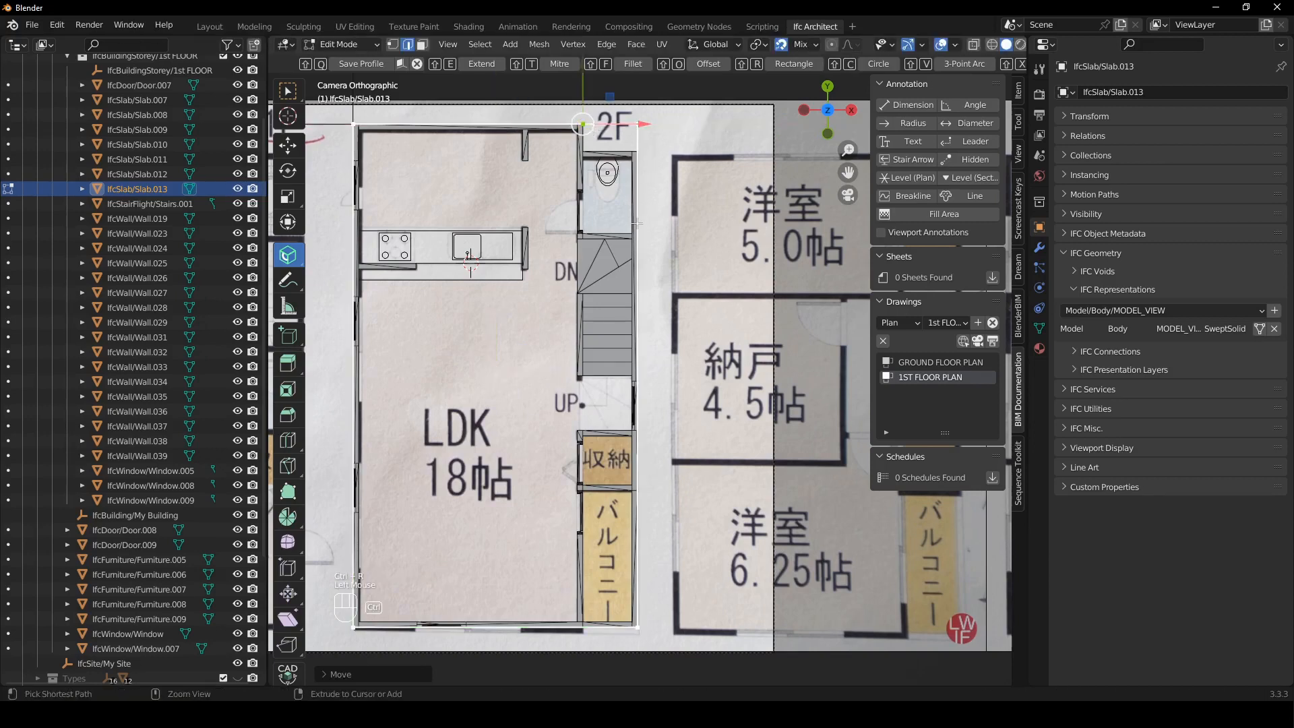
pyautogui.click(639, 150)
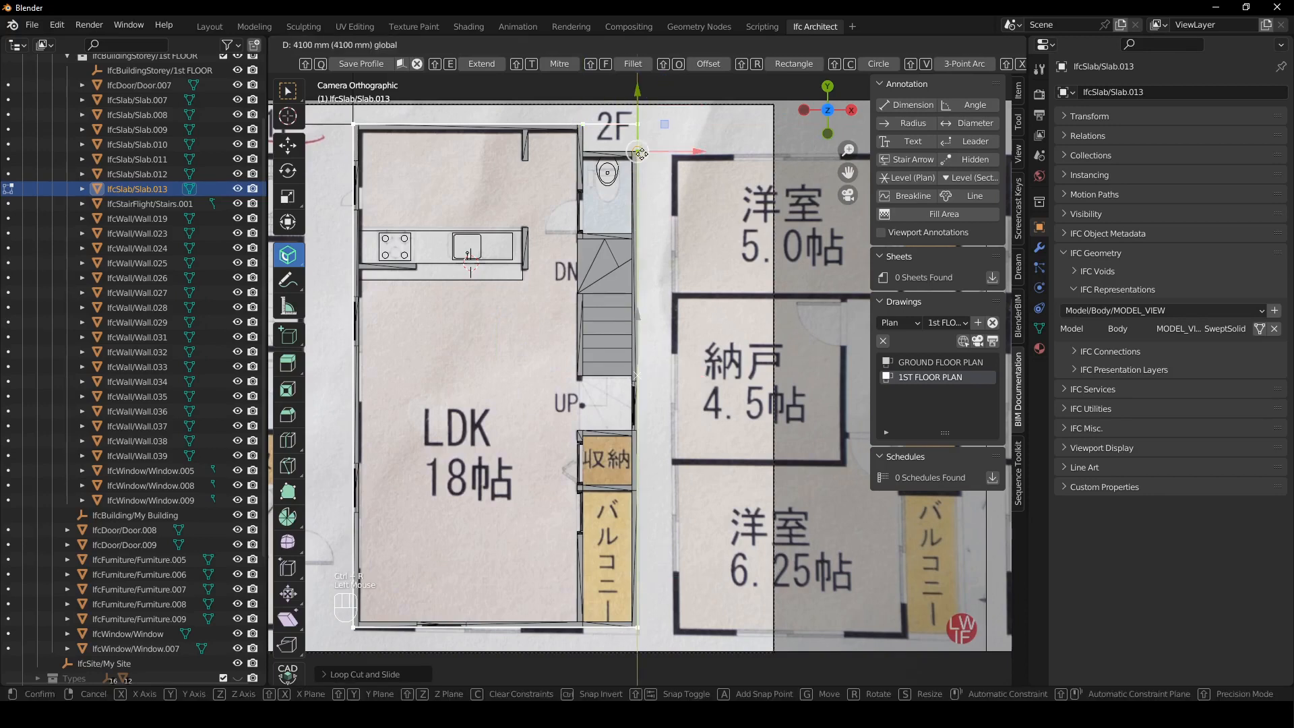
# - Move the slab profile's outer corner vertex to the inner wall corner so the outline steps in above the toilet
pyautogui.press('1')
pyautogui.click(711, 93)
pyautogui.click(637, 125)
pyautogui.moveTo(697, 126); pyautogui.dragTo(659, 127)
pyautogui.keyDown('shift'); pyautogui.moveTo(634, 139); pyautogui.dragTo(633, 189, button='middle'); pyautogui.keyUp('shift')
pyautogui.moveTo(599, 120); pyautogui.dragTo(585, 209)
# - Add three vertices along the slab's stair-side edge, at both ends of the stairwell and one moved to its inner side
pyautogui.keyDown('shift'); pyautogui.moveTo(636, 366); pyautogui.dragTo(615, 303, button='middle'); pyautogui.keyUp('shift')
pyautogui.hotkey('ctrl', 'r')
pyautogui.click(616, 322)
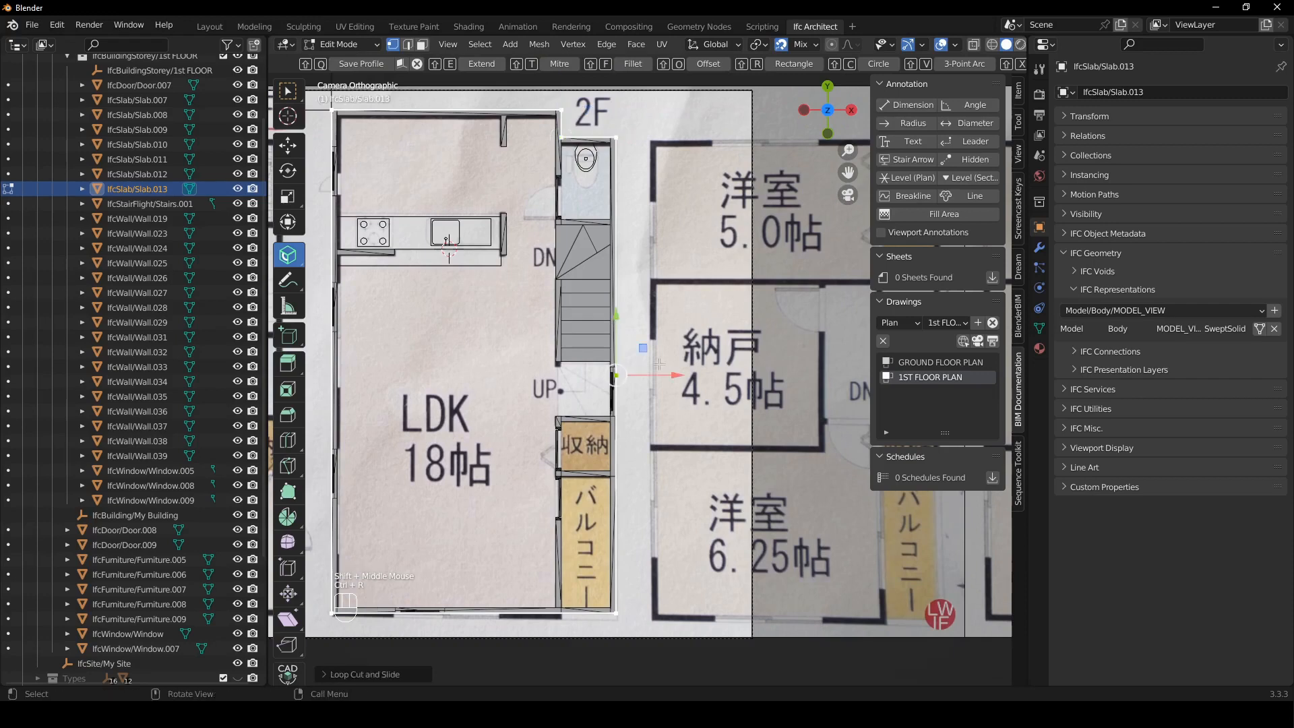
pyautogui.moveTo(617, 322); pyautogui.dragTo(616, 363)
pyautogui.hotkey('ctrl', 'r')
pyautogui.click(623, 299)
pyautogui.moveTo(620, 223); pyautogui.dragTo(581, 230)
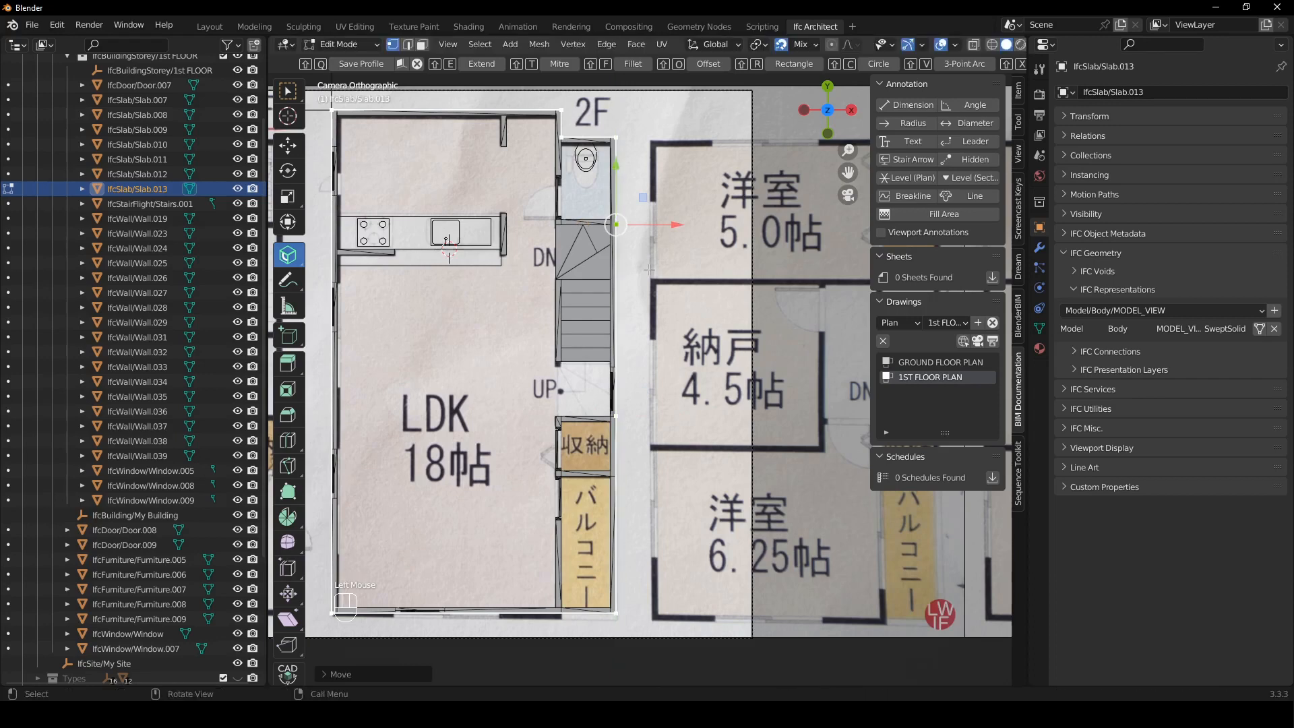
pyautogui.hotkey('ctrl', 'r')
pyautogui.click(627, 309)
pyautogui.moveTo(636, 319); pyautogui.dragTo(557, 309)
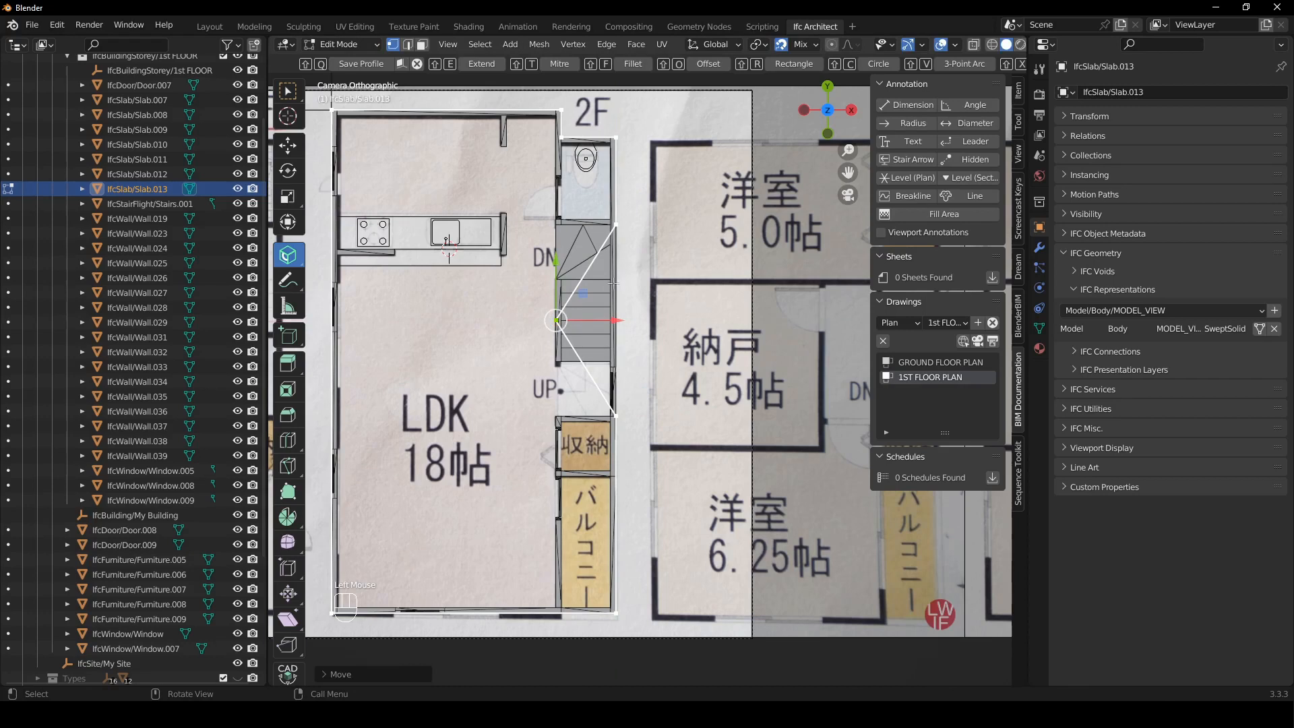
# - Square the stairwell cutout by aligning its inner vertices with the stair and landing ends, and save the slab profile
pyautogui.click(602, 274)
pyautogui.rightClick(602, 275)
pyautogui.moveTo(645, 272); pyautogui.dragTo(616, 272)
pyautogui.moveTo(556, 213); pyautogui.dragTo(568, 226)
pyautogui.click(554, 319)
pyautogui.moveTo(562, 286); pyautogui.dragTo(569, 410)
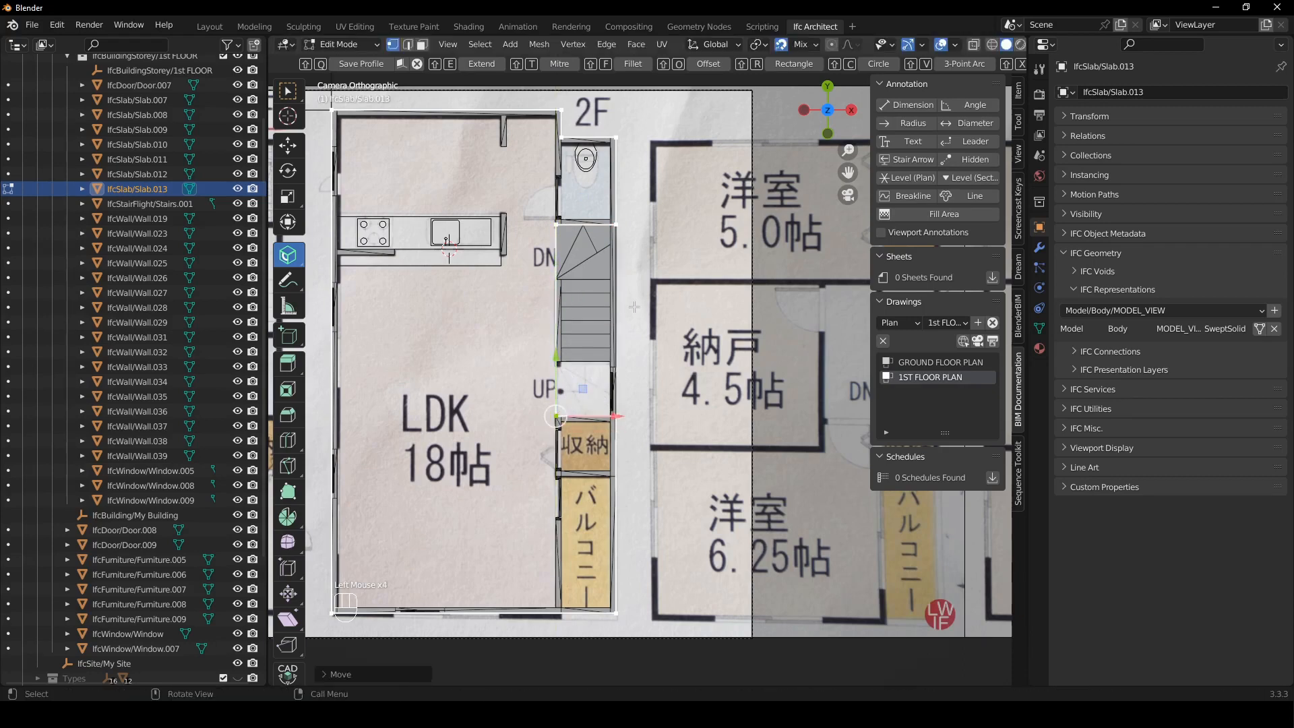
pyautogui.hotkey('shift', 'q')
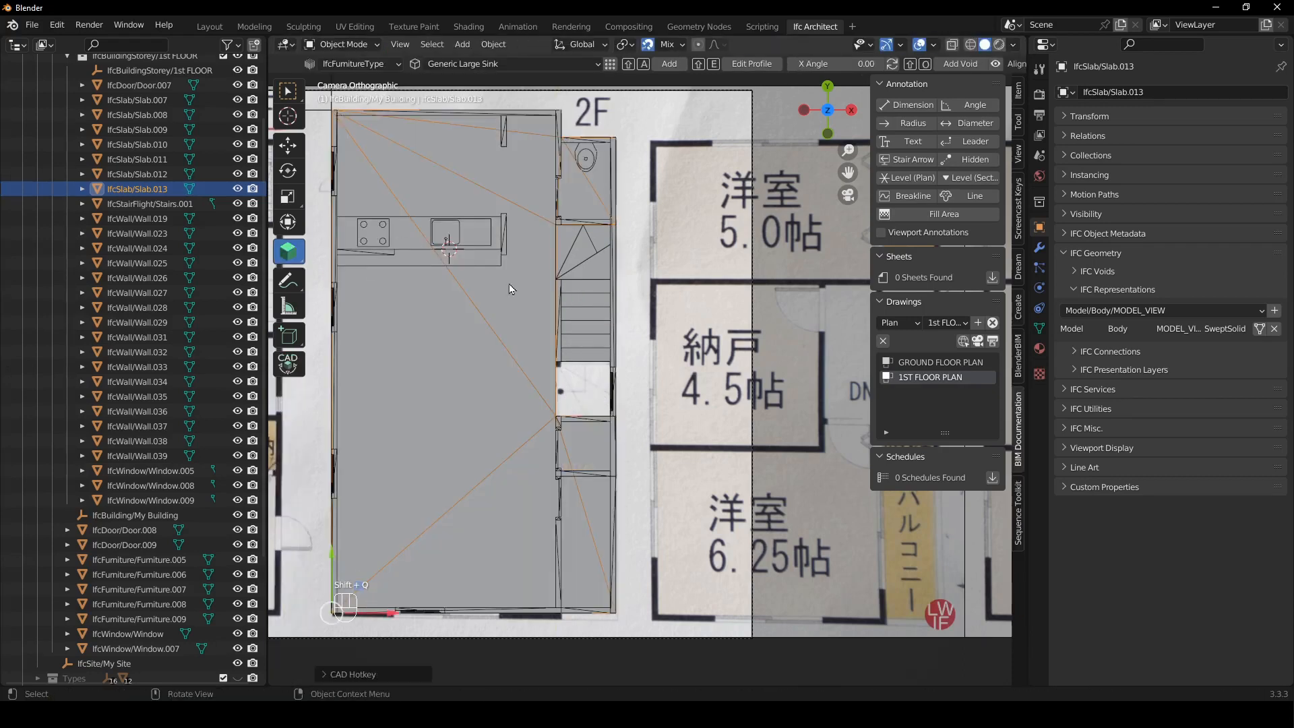
# - Regenerate the 1ST FLOOR PLAN drawing with the edited slab, check it and return to the model
pyautogui.keyDown('shift'); pyautogui.moveTo(510, 288); pyautogui.dragTo(529, 281, button='middle'); pyautogui.keyUp('shift')
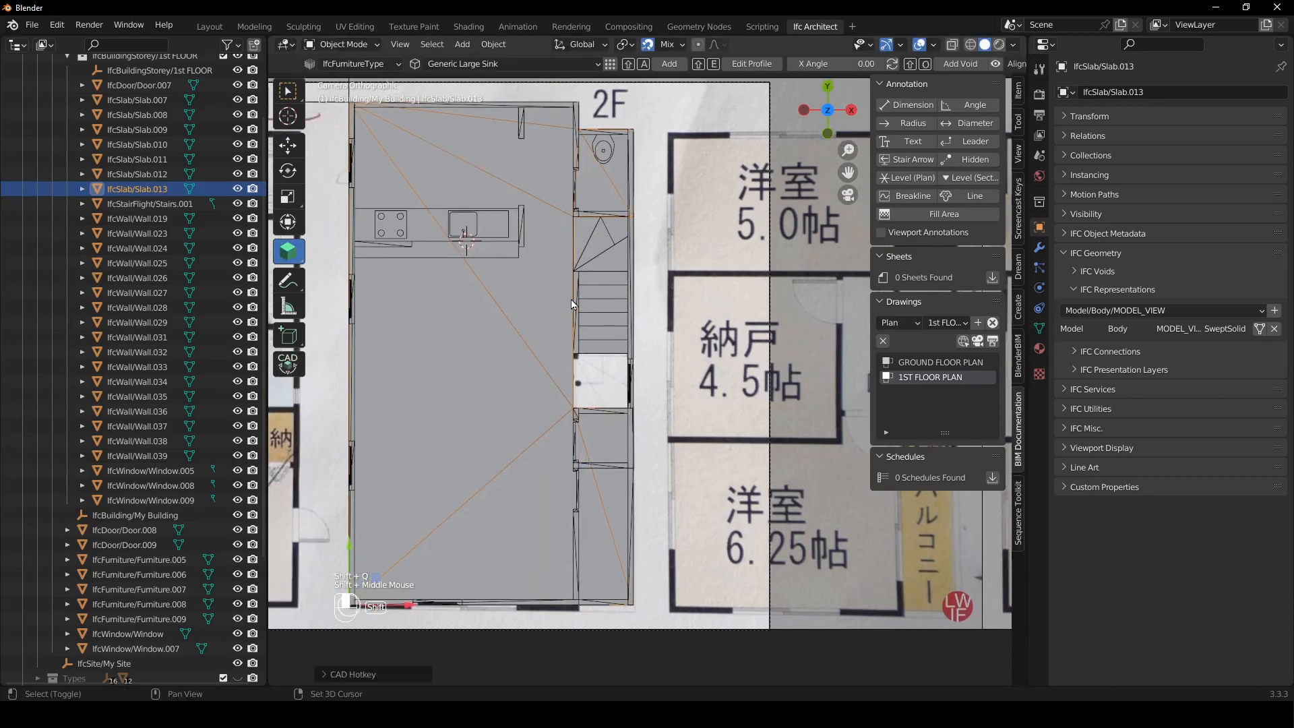
pyautogui.click(977, 343)
pyautogui.click(991, 345)
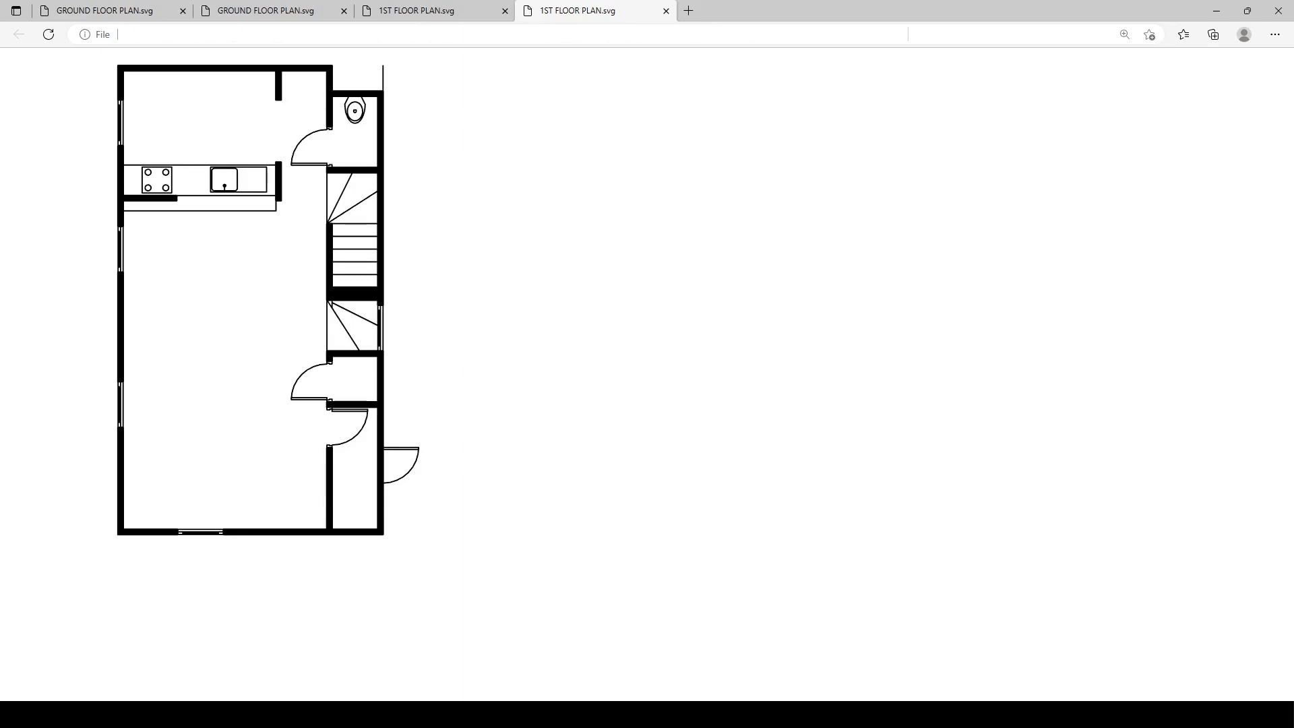
pyautogui.moveTo(775, 715)
pyautogui.click(761, 661)
# - Duplicate the 1st FLOOR building storey vertically along Z to the top of the walls
pyautogui.scroll(-2, 606, 526)
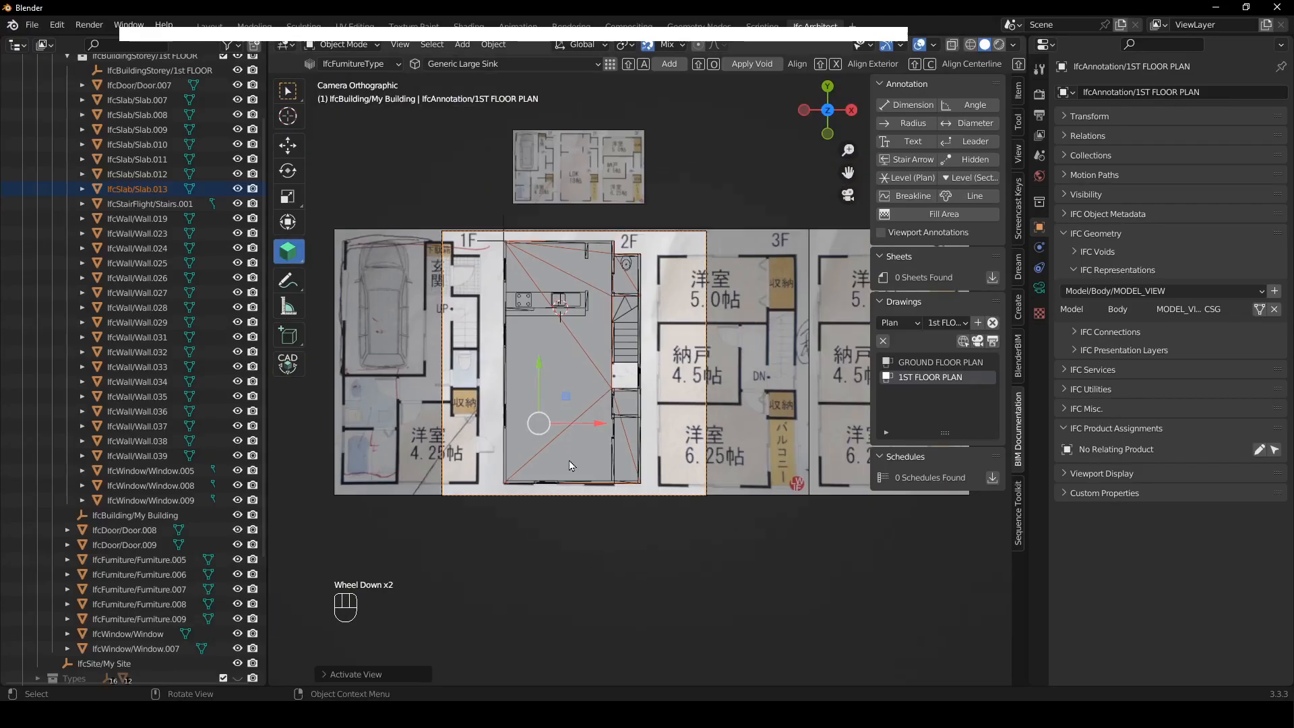
pyautogui.keyDown('shift'); pyautogui.moveTo(609, 489); pyautogui.dragTo(609, 549, button='middle'); pyautogui.keyUp('shift')
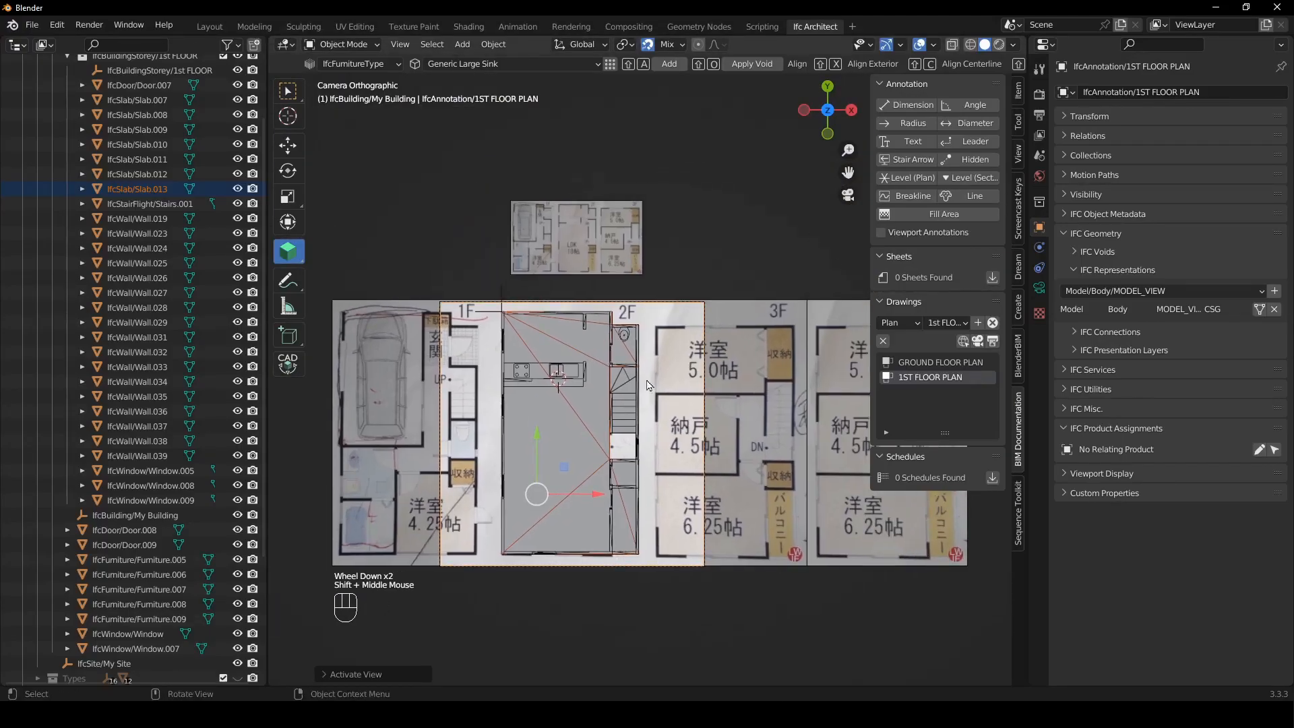
pyautogui.moveTo(670, 364); pyautogui.dragTo(645, 398, button='middle')
pyautogui.scroll(-5, 589, 492)
pyautogui.moveTo(595, 496); pyautogui.dragTo(654, 401, button='middle')
pyautogui.scroll(1, 688, 386)
pyautogui.scroll(4, 175, 182)
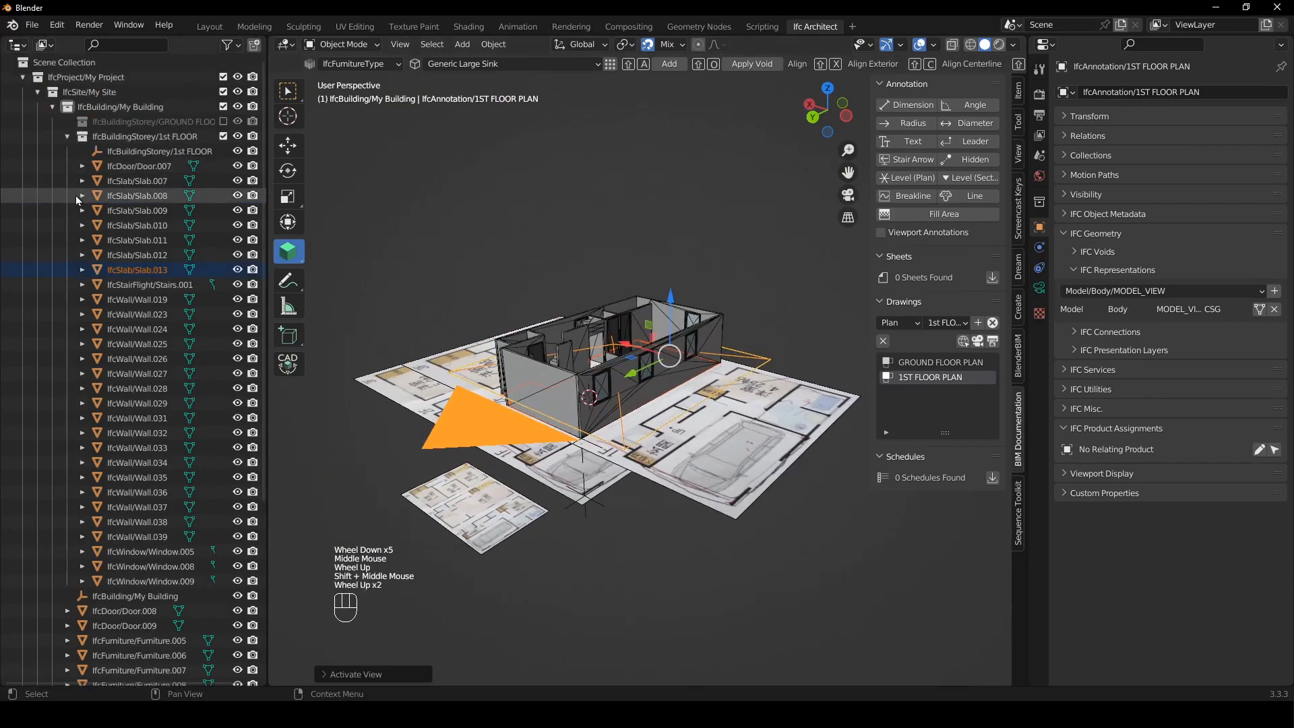
pyautogui.click(179, 150)
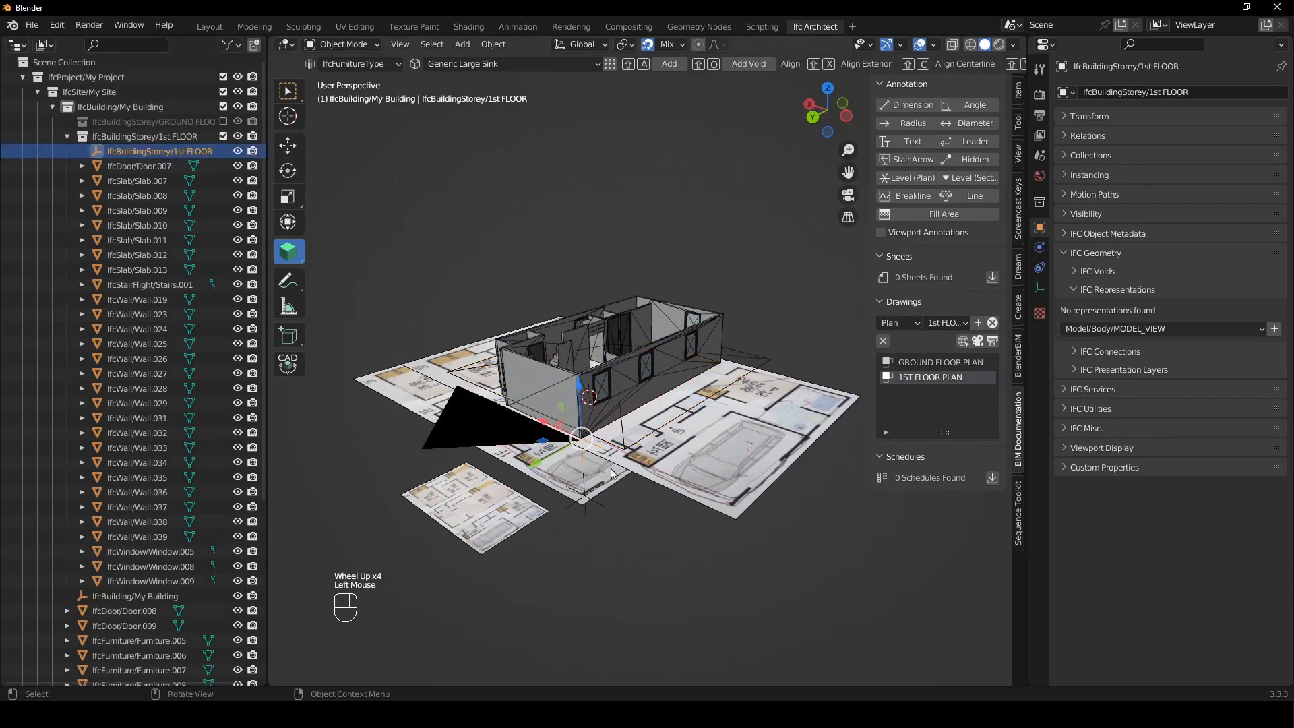
pyautogui.scroll(2, 571, 475)
pyautogui.moveTo(570, 475); pyautogui.dragTo(512, 377, button='middle')
pyautogui.hotkey('shift', 'd')
pyautogui.press('z')
pyautogui.click(475, 270)
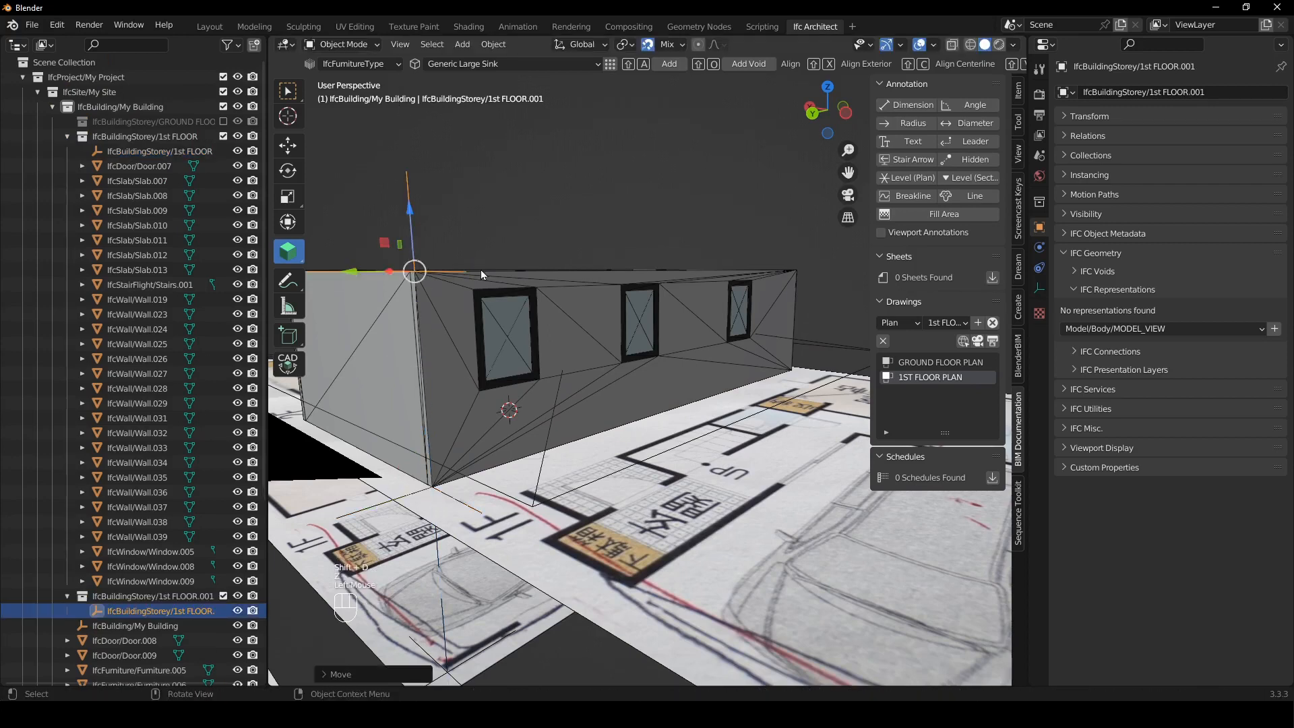
# - Move the loose doors, furniture and windows from Door.008 through Window.007 into the 1st FLOOR storey collection
pyautogui.scroll(-3, 537, 322)
pyautogui.moveTo(536, 322); pyautogui.dragTo(480, 382, button='middle')
pyautogui.scroll(-2, 200, 540)
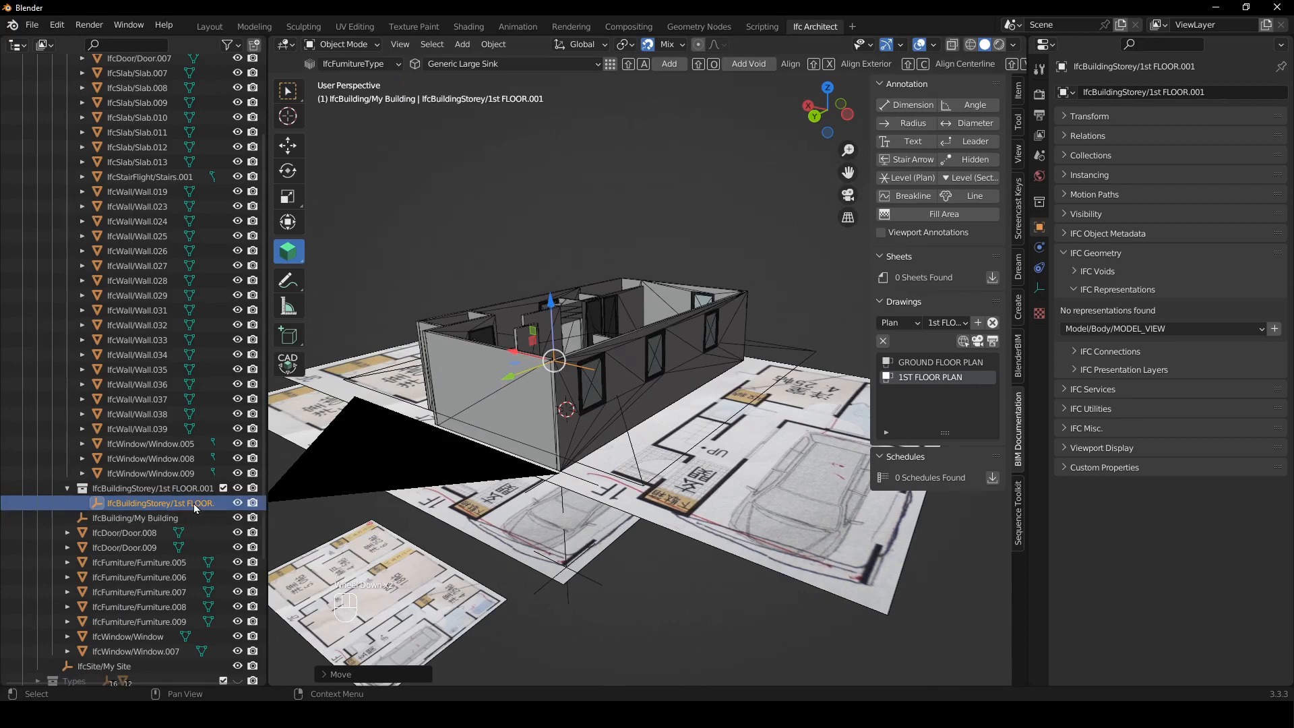
pyautogui.click(140, 532)
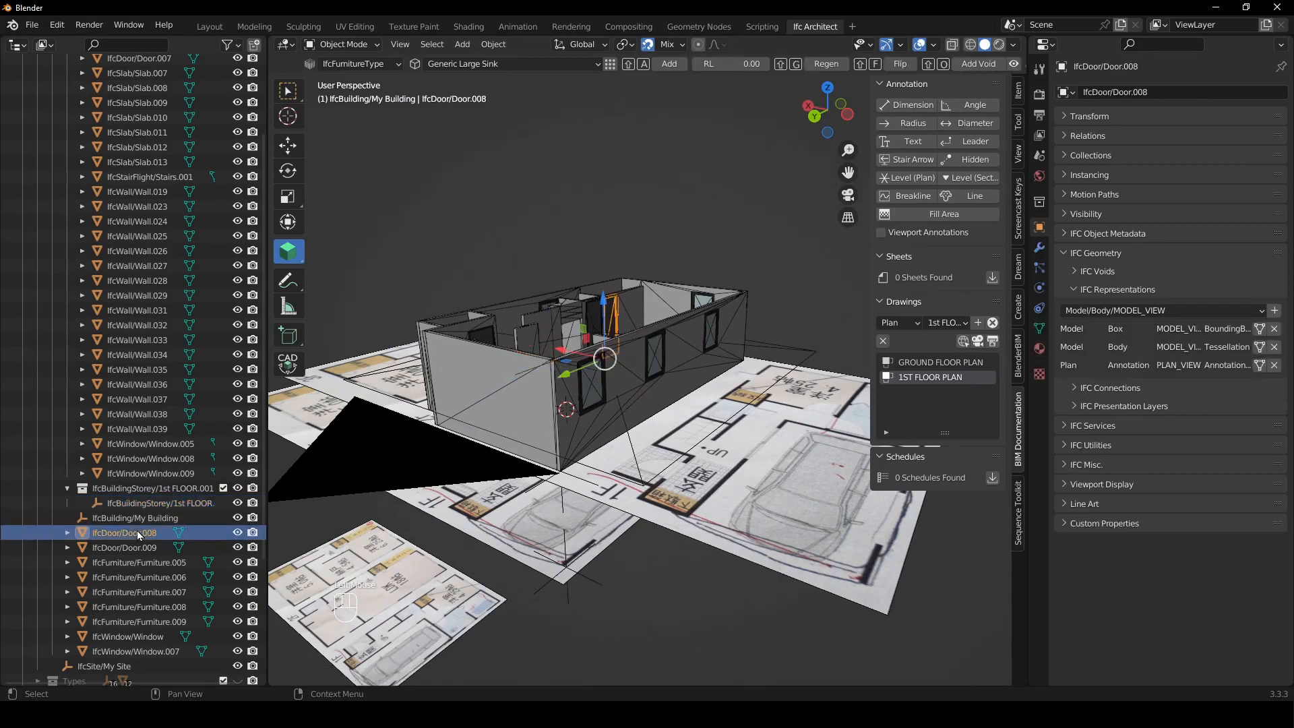
pyautogui.keyDown('shift'); pyautogui.click(147, 651); pyautogui.keyUp('shift')
pyautogui.moveTo(147, 653); pyautogui.dragTo(155, 334)
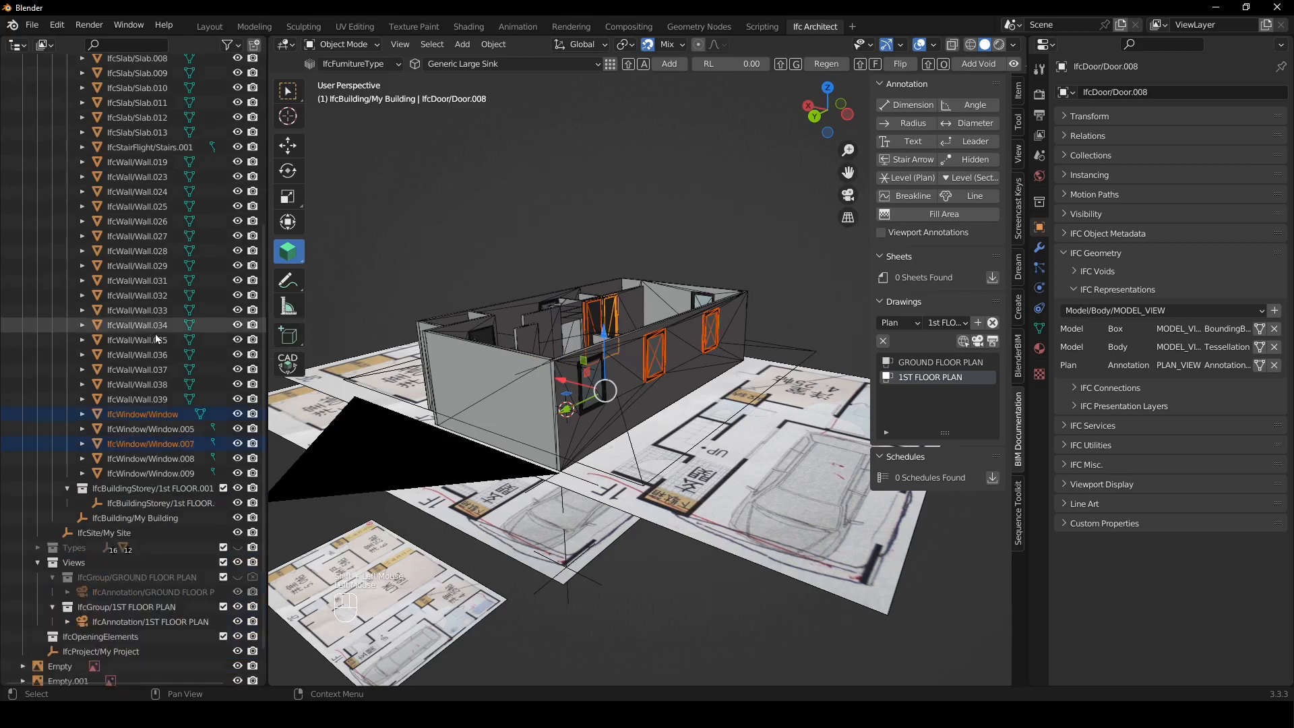
# - Rename the duplicated building storey to 2nd FLOOR
pyautogui.click(171, 492)
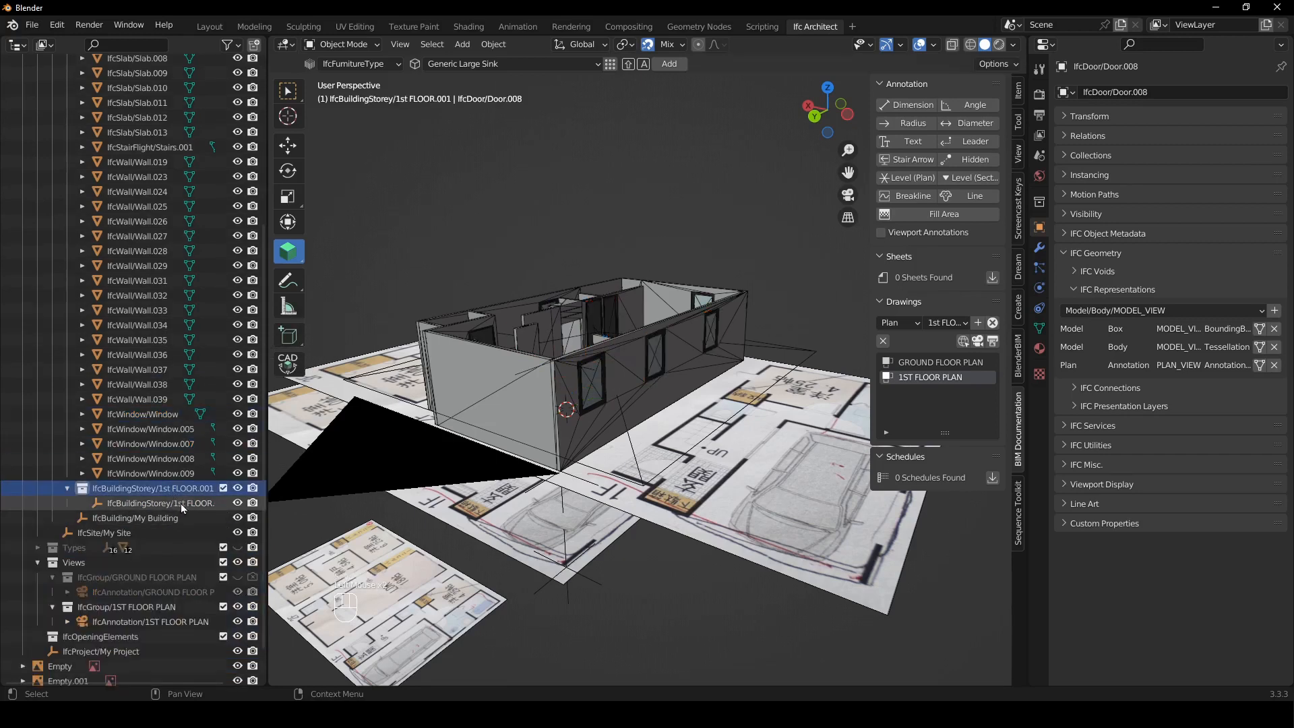
pyautogui.doubleClick(181, 503)
pyautogui.moveTo(210, 474); pyautogui.dragTo(158, 474)
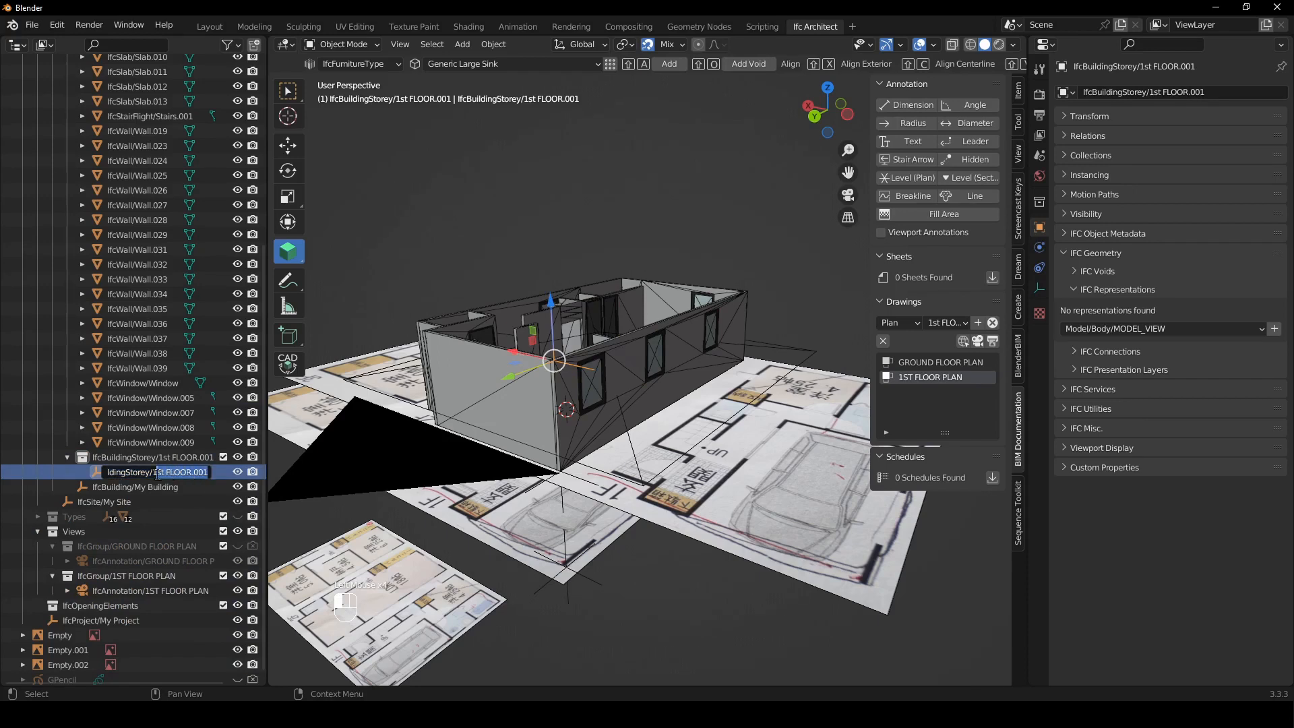
pyautogui.write('2nd FLOOR')
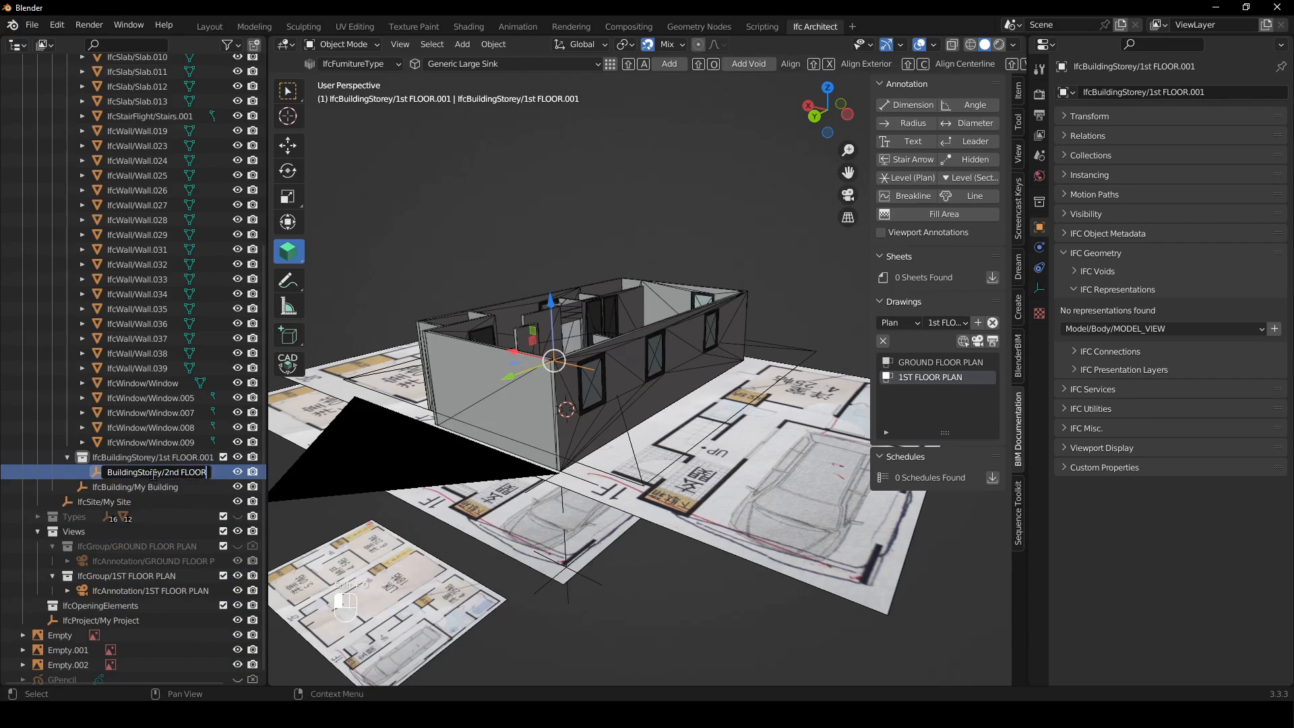
pyautogui.press('Return')
pyautogui.click(588, 215)
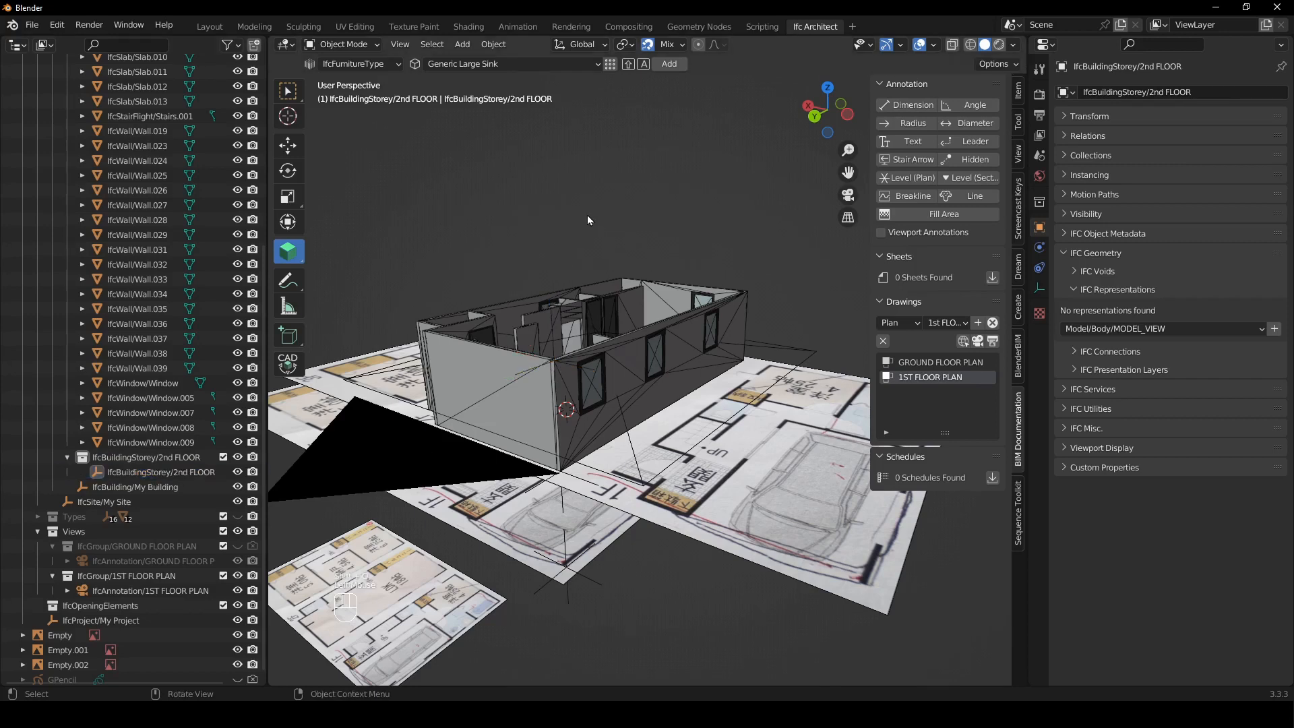
# - Copy all 1st FLOOR elements from Door.007 through Window.009 into the 2nd FLOOR spatial container
pyautogui.moveTo(562, 236); pyautogui.dragTo(532, 263, button='middle')
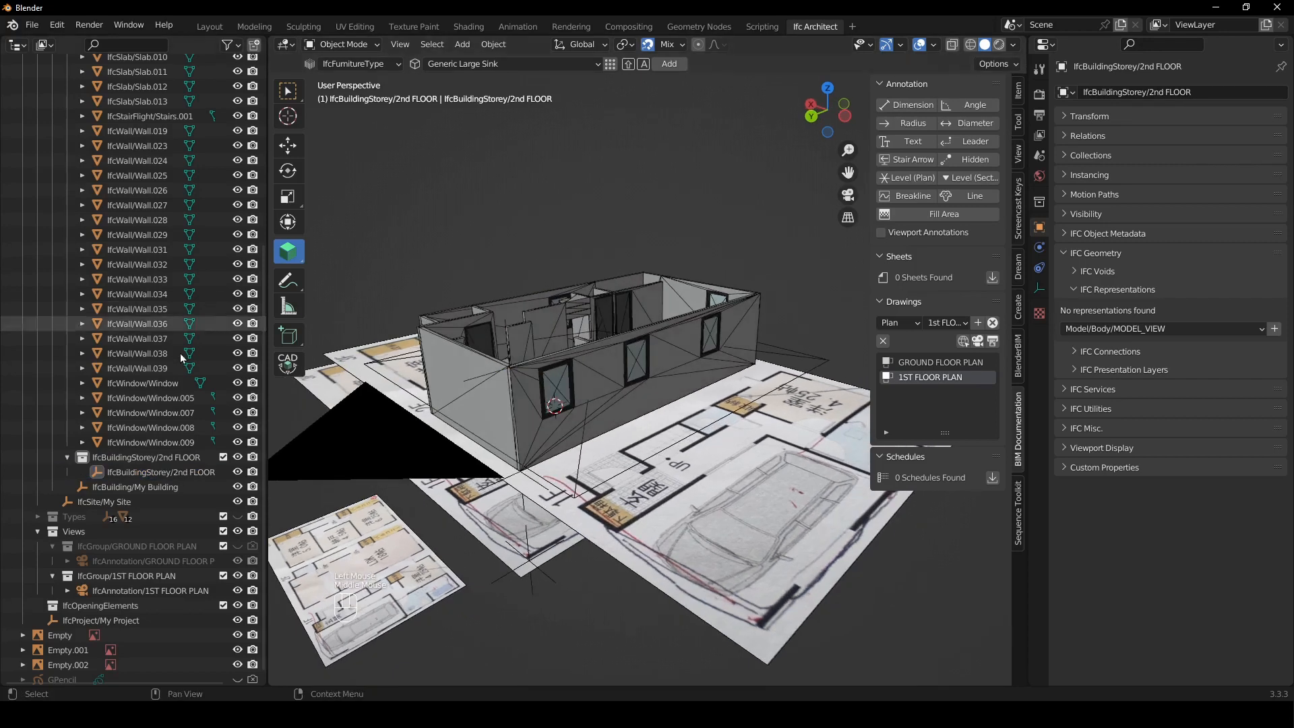
pyautogui.click(164, 442)
pyautogui.scroll(8, 143, 293)
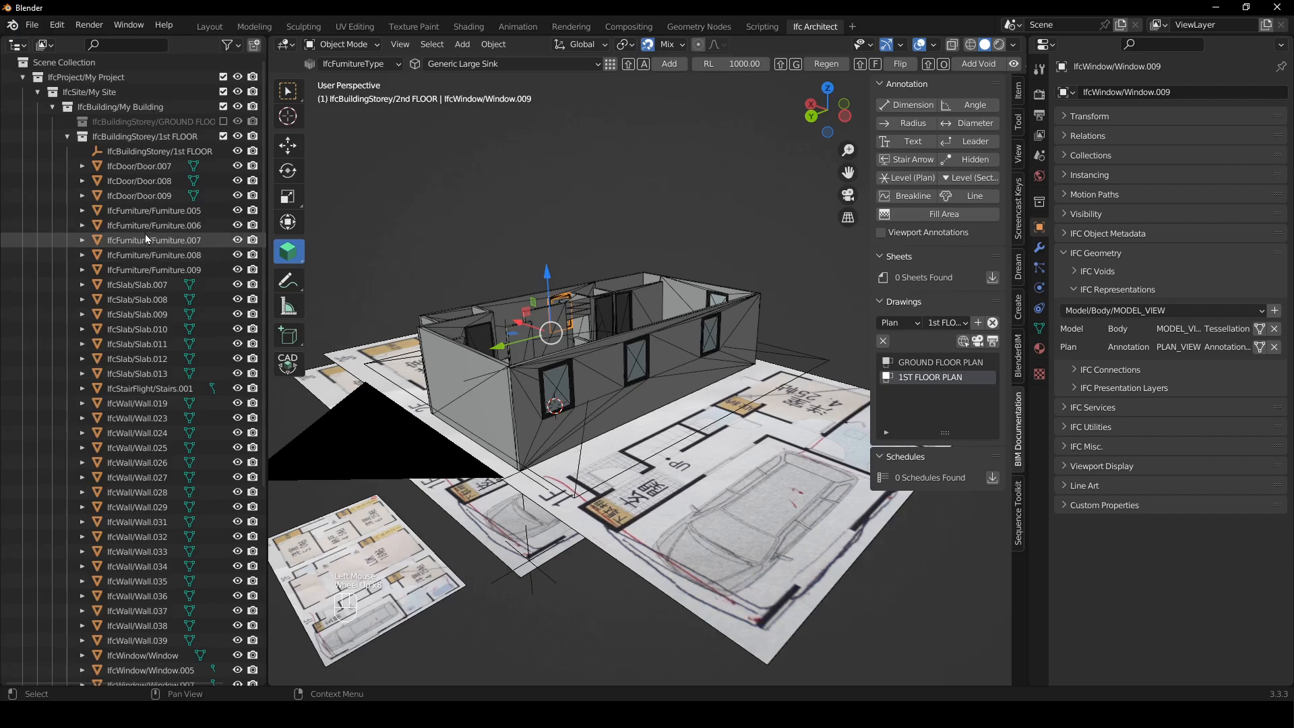
pyautogui.keyDown('shift'); pyautogui.click(162, 168); pyautogui.keyUp('shift')
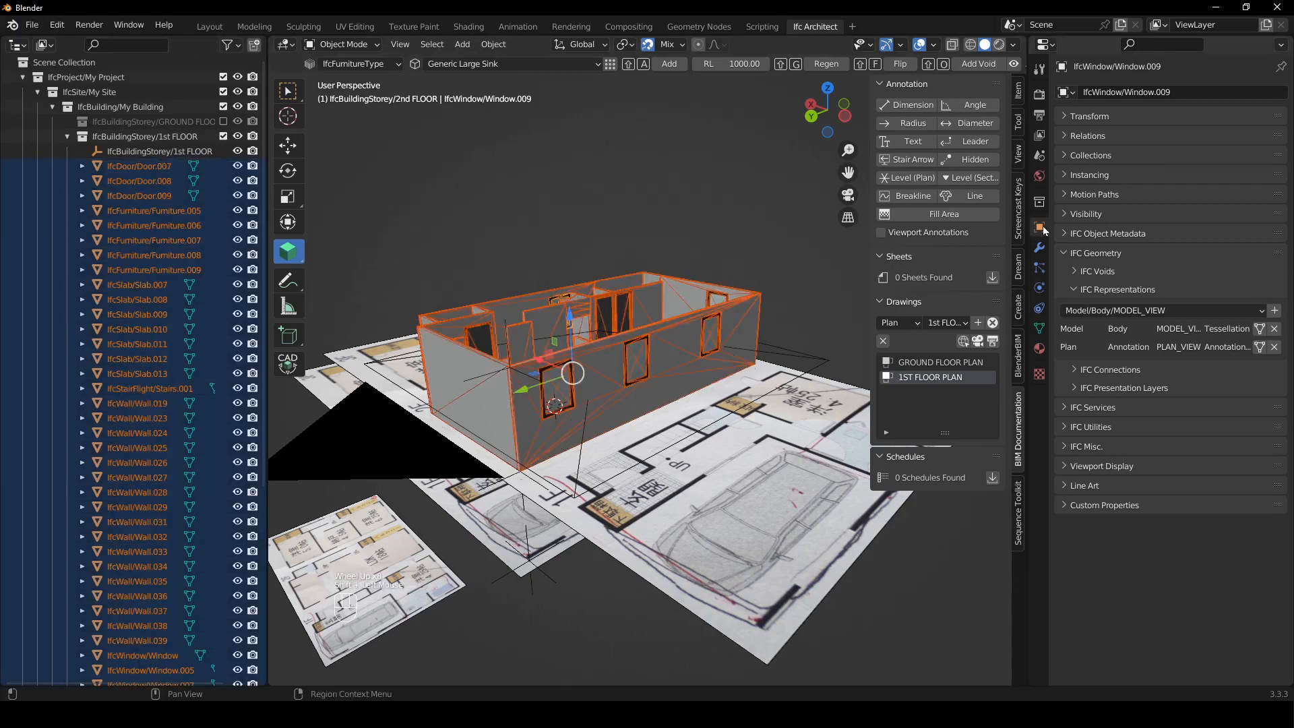
pyautogui.click(1074, 289)
pyautogui.click(1063, 253)
pyautogui.click(1065, 234)
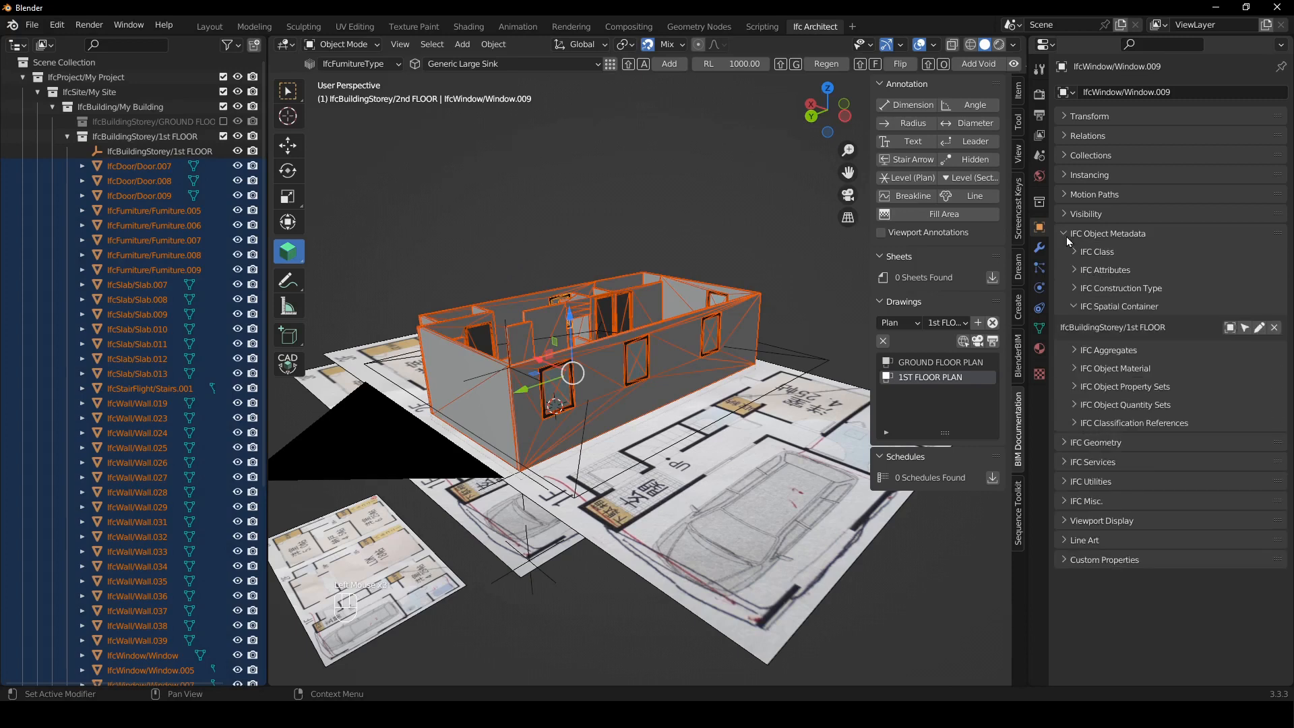
pyautogui.click(1259, 329)
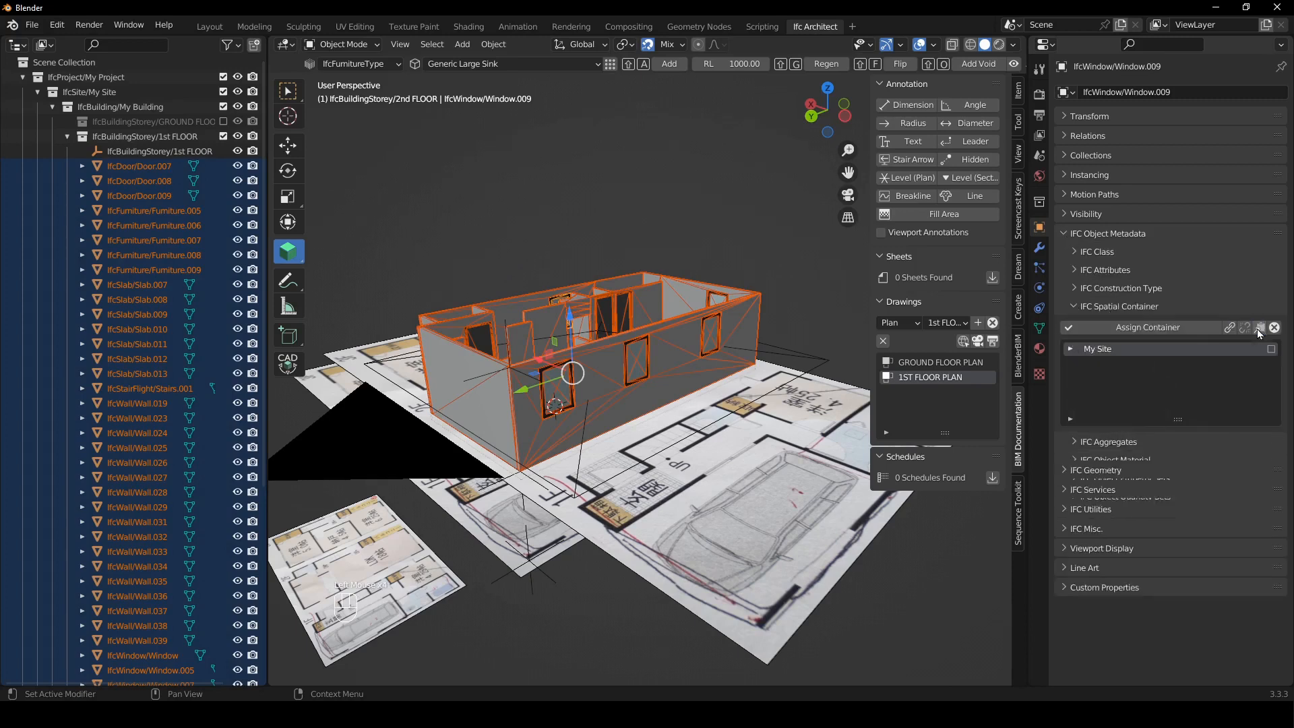
pyautogui.click(1070, 349)
pyautogui.click(1071, 349)
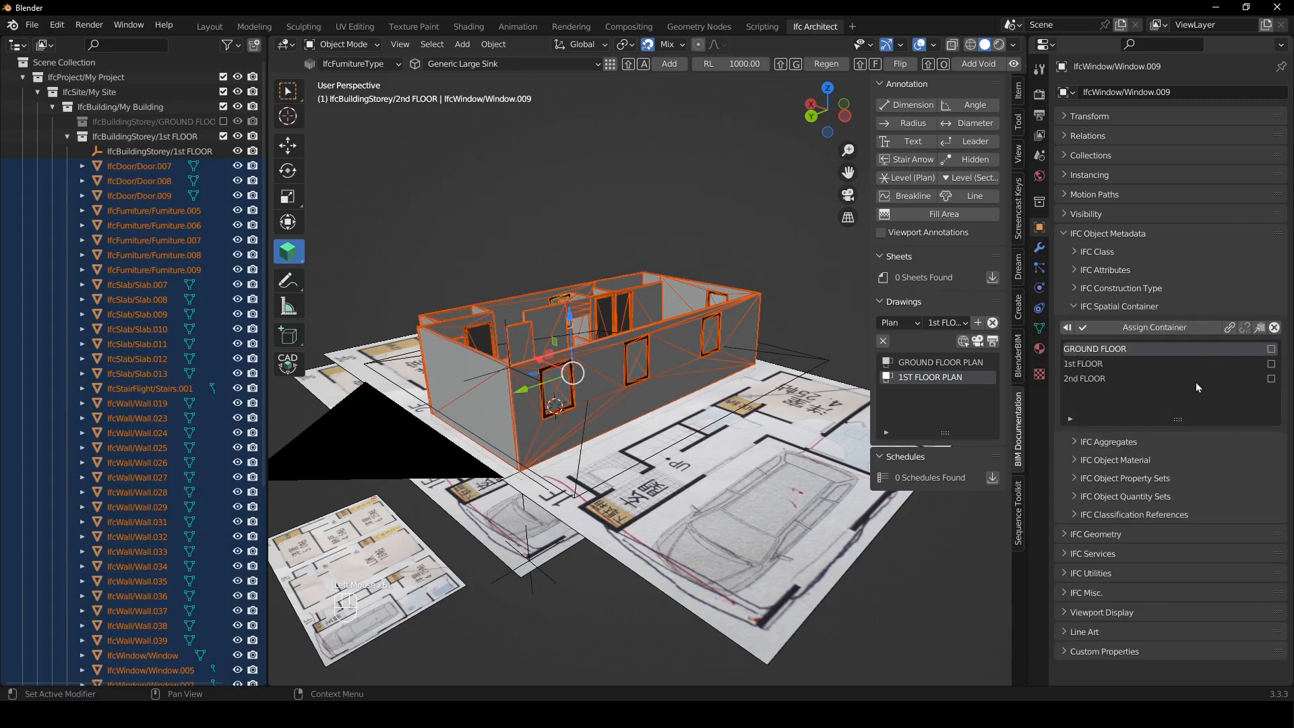
pyautogui.click(1256, 333)
# - Delete the two loose windows, Window.013 and Window.014, floating above the duplicated storey
pyautogui.moveTo(504, 250); pyautogui.dragTo(539, 232, button='middle')
pyautogui.click(617, 159)
pyautogui.click(714, 153)
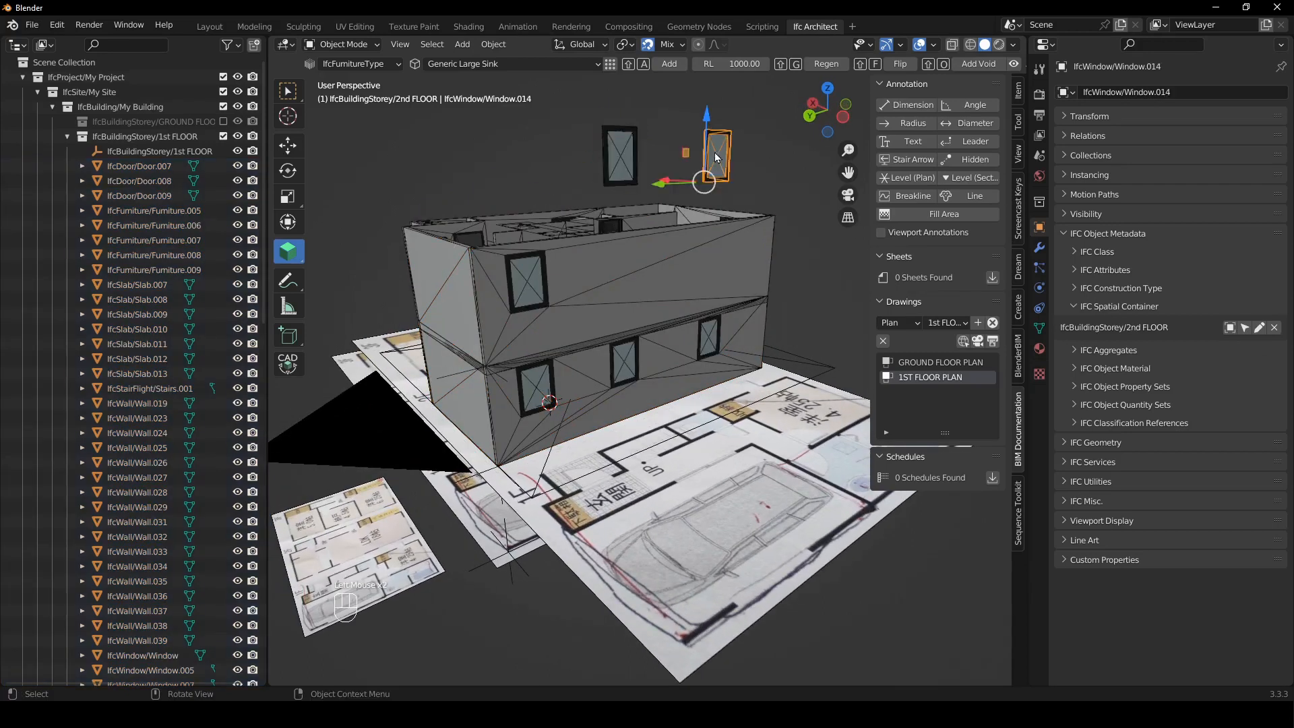
pyautogui.keyDown('shift'); pyautogui.click(616, 159); pyautogui.keyUp('shift')
pyautogui.moveTo(714, 190); pyautogui.dragTo(709, 221, button='middle')
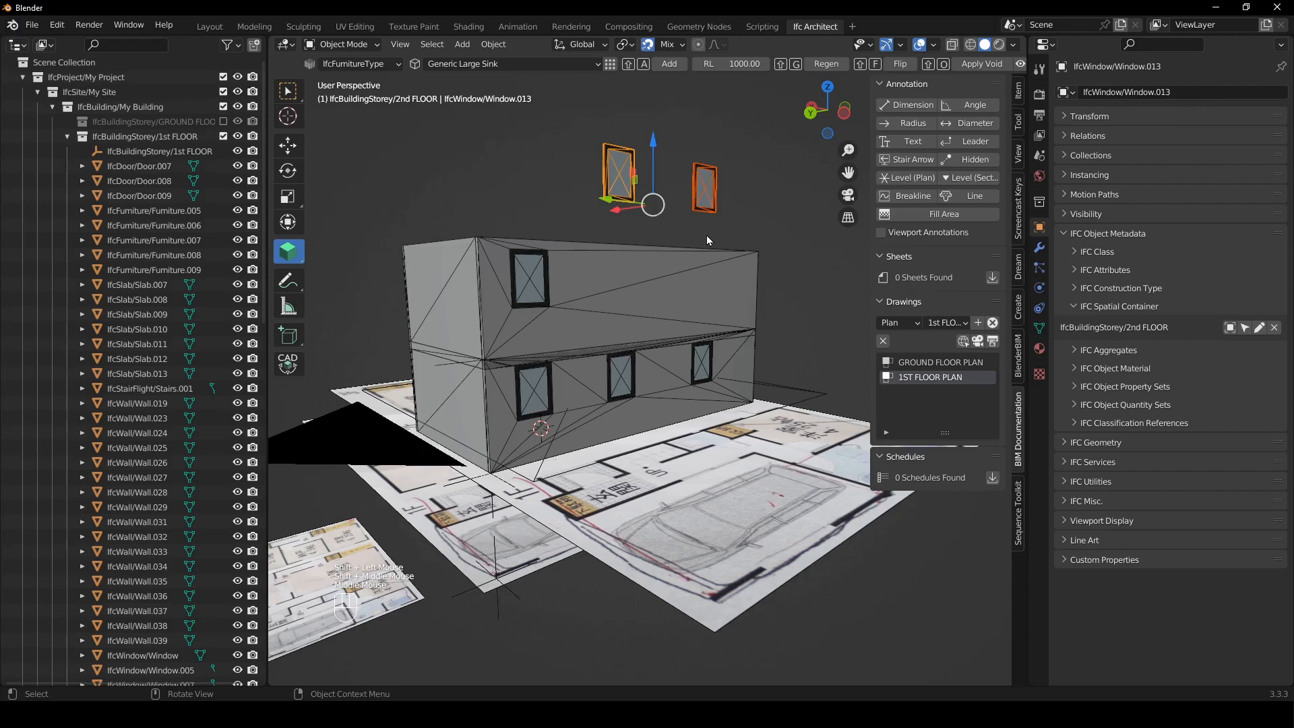
pyautogui.press('x')
pyautogui.moveTo(705, 240); pyautogui.dragTo(685, 364, button='middle')
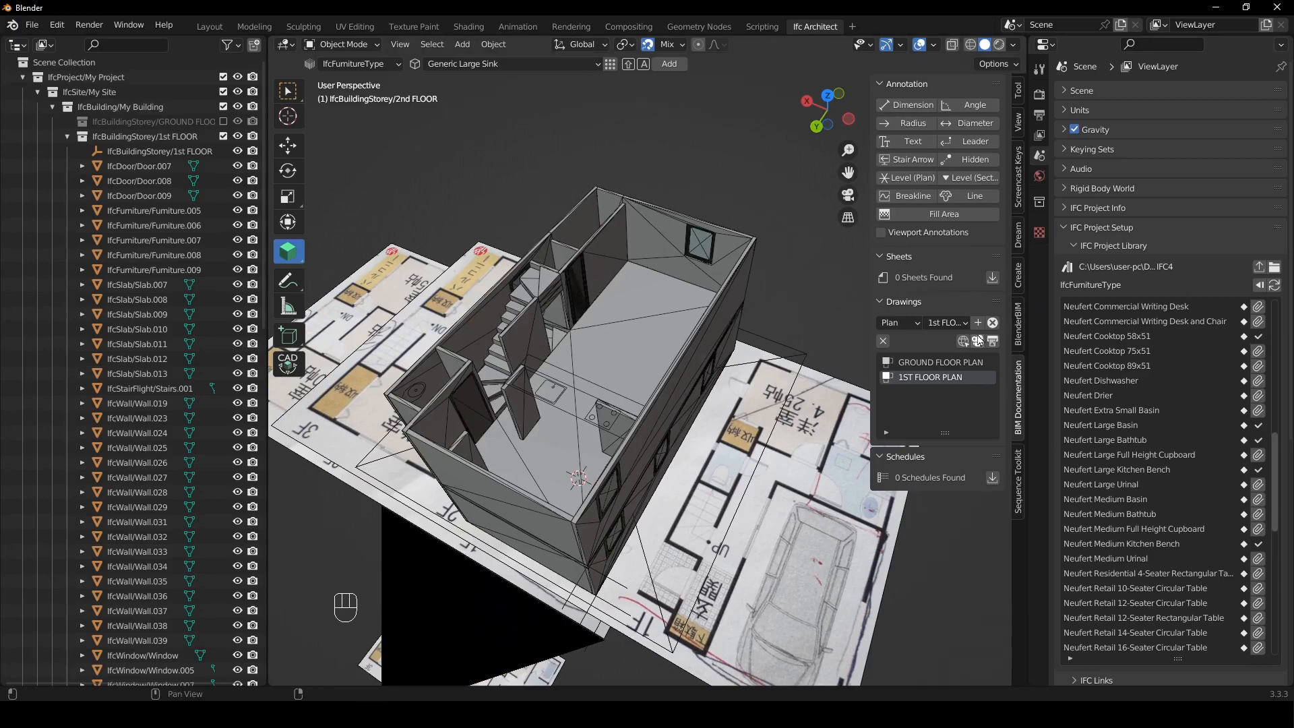
# - Add a plan drawing for the 2nd FLOOR storey and activate its camera view
pyautogui.click(942, 325)
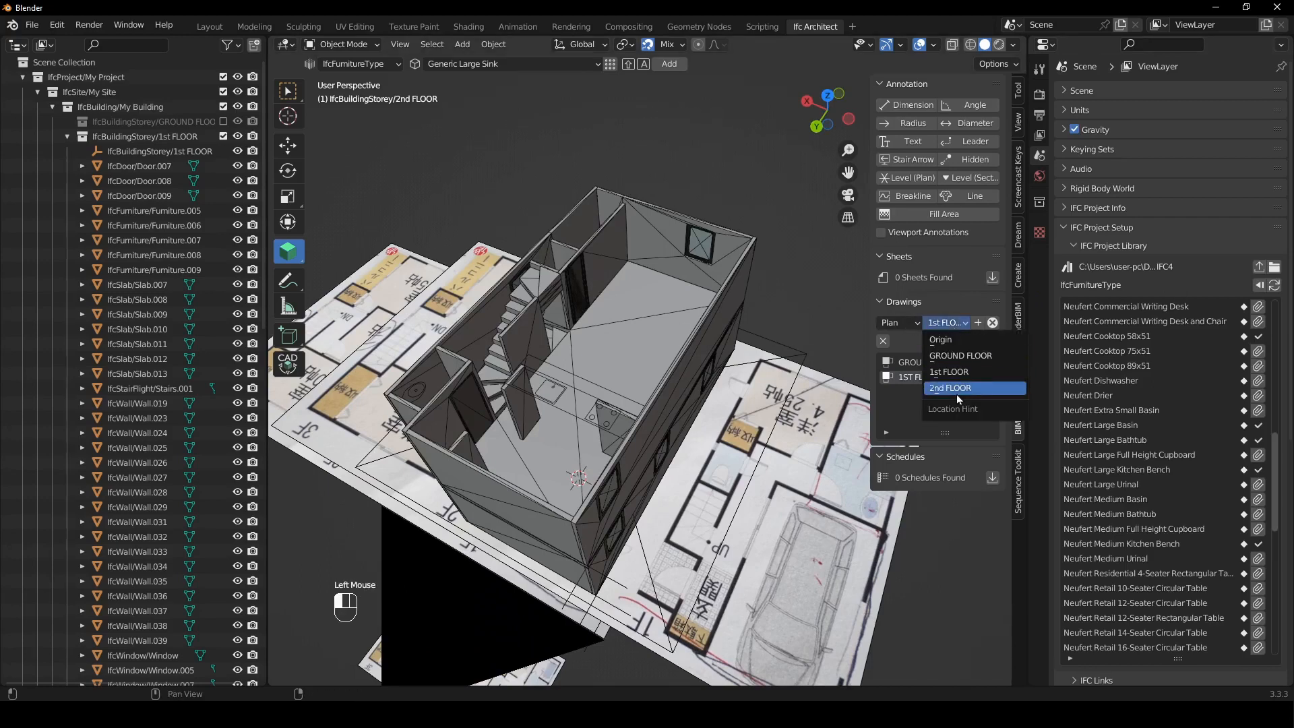
pyautogui.click(957, 391)
pyautogui.click(977, 322)
pyautogui.click(952, 392)
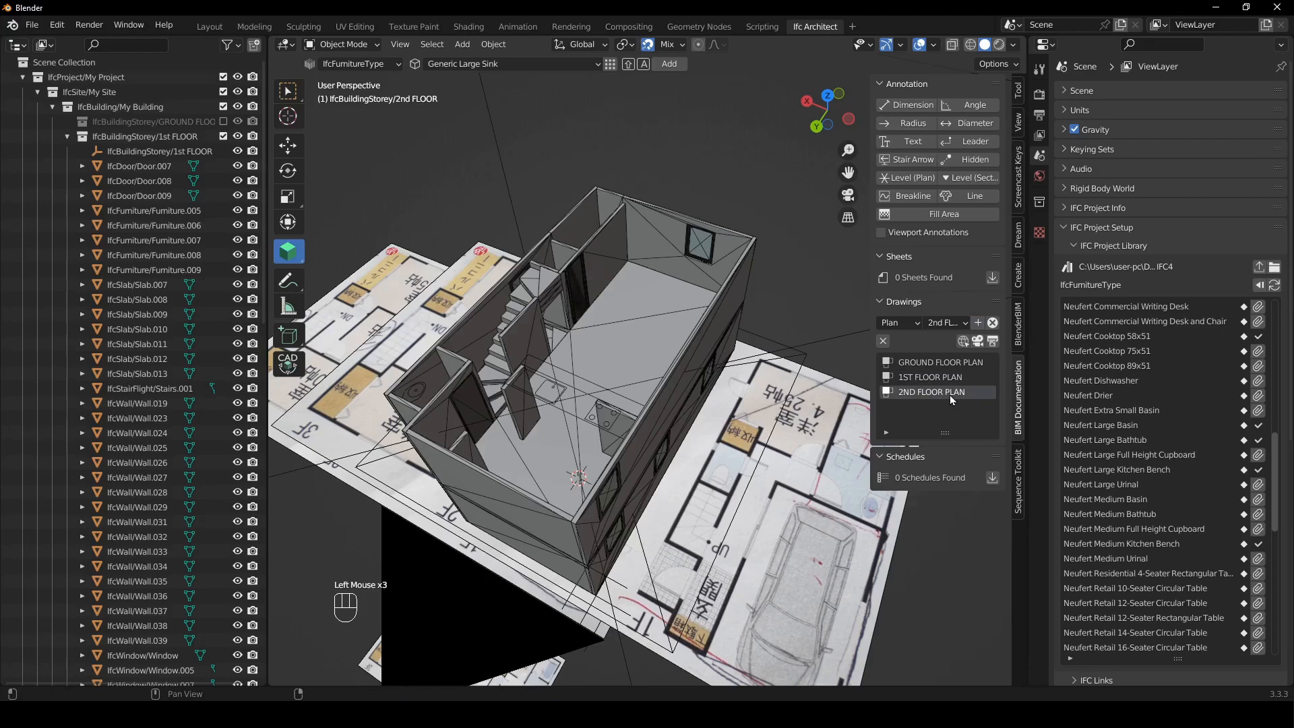
pyautogui.click(980, 346)
# - Set the orthographic scale of the 2ND FLOOR PLAN camera to 10
pyautogui.scroll(-1, 756, 377)
pyautogui.click(728, 368)
pyautogui.click(692, 354)
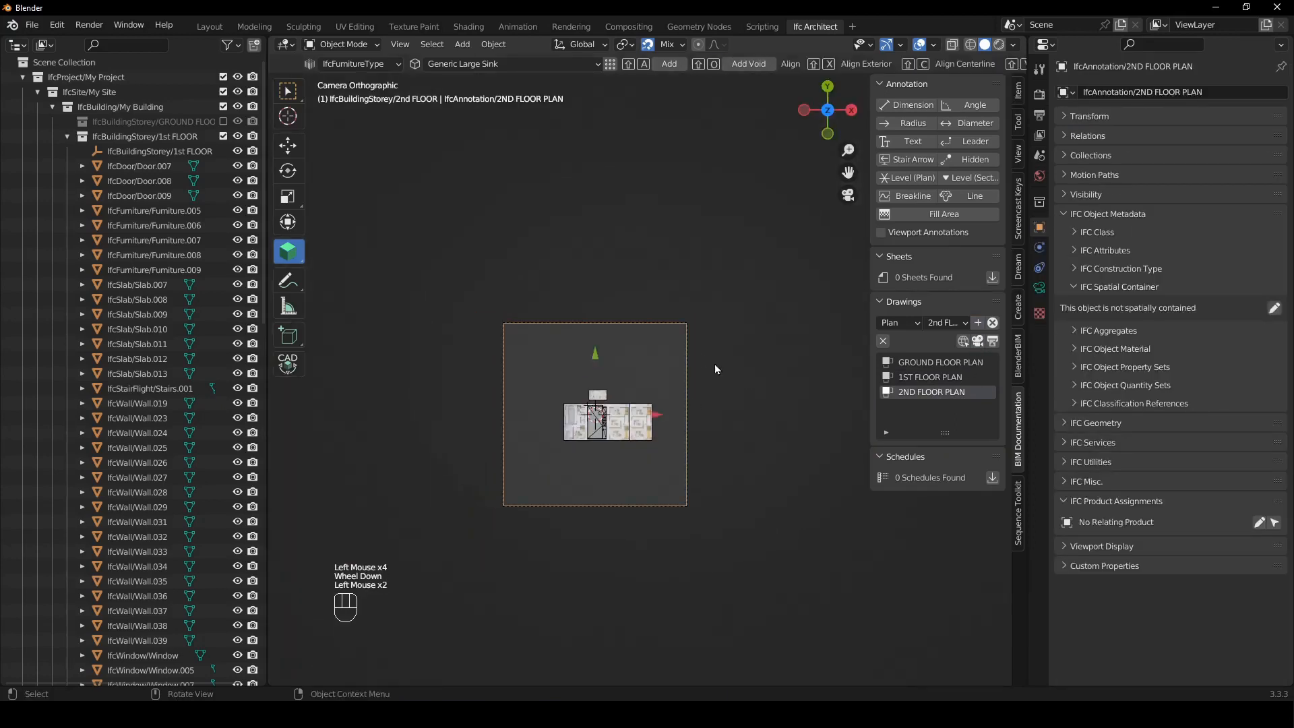
pyautogui.click(1038, 288)
pyautogui.doubleClick(1183, 160)
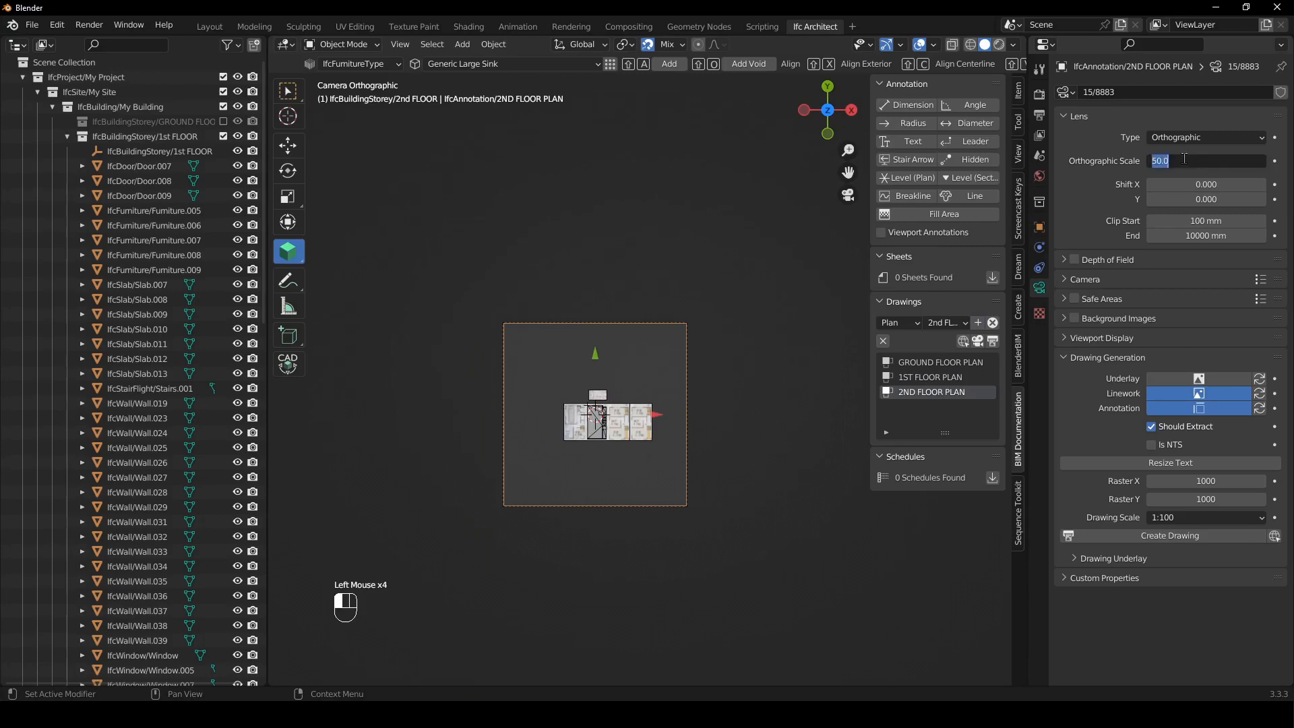
pyautogui.write('10')
pyautogui.press('Return')
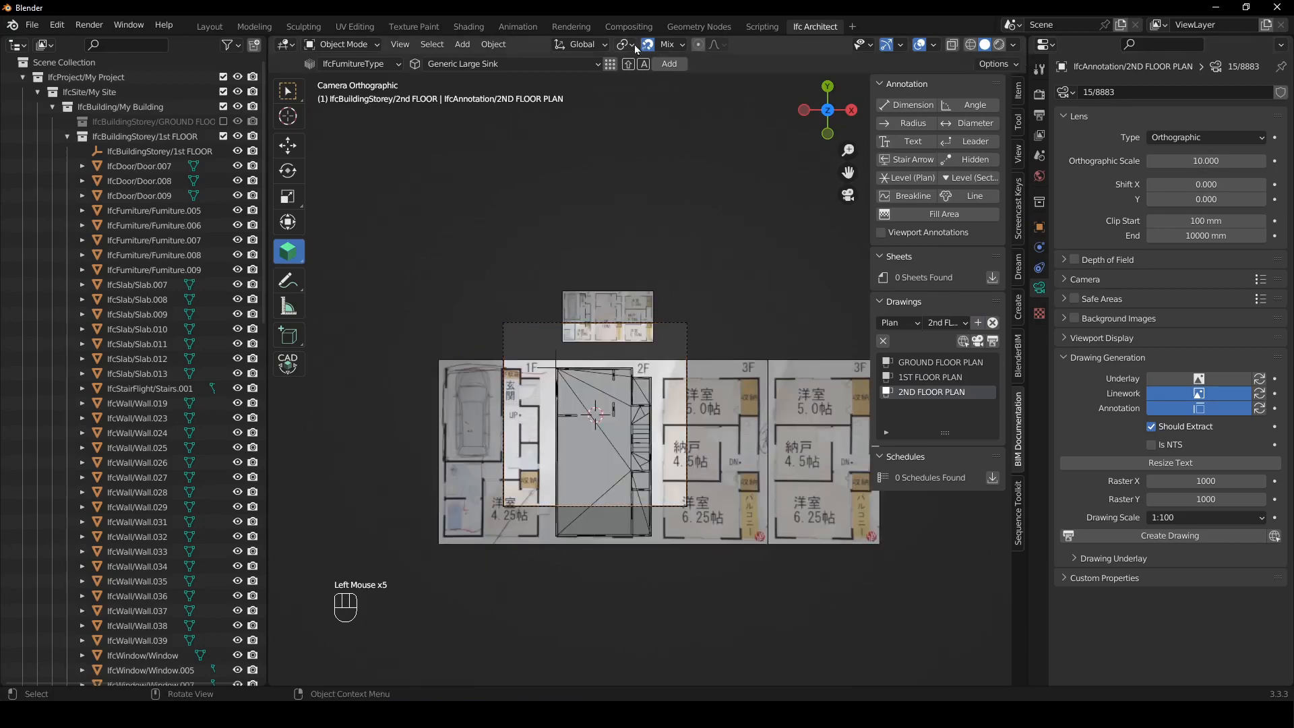
# - Turn off snapping and move the 2ND FLOOR PLAN camera about 575 mm in X and -2087 mm in Y to frame the building
pyautogui.click(647, 46)
pyautogui.click(685, 347)
pyautogui.scroll(3, 647, 408)
pyautogui.keyDown('shift'); pyautogui.moveTo(647, 408); pyautogui.dragTo(631, 326, button='middle'); pyautogui.keyUp('shift')
pyautogui.press('g')
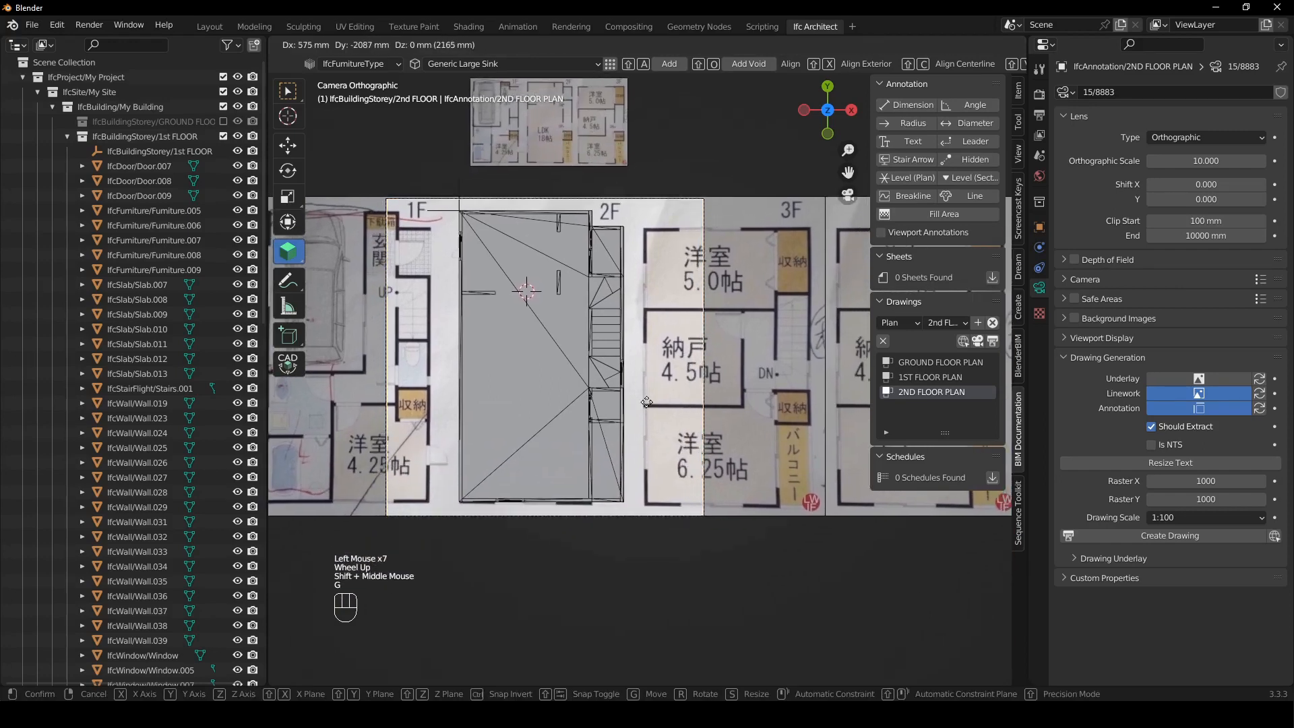
pyautogui.click(647, 403)
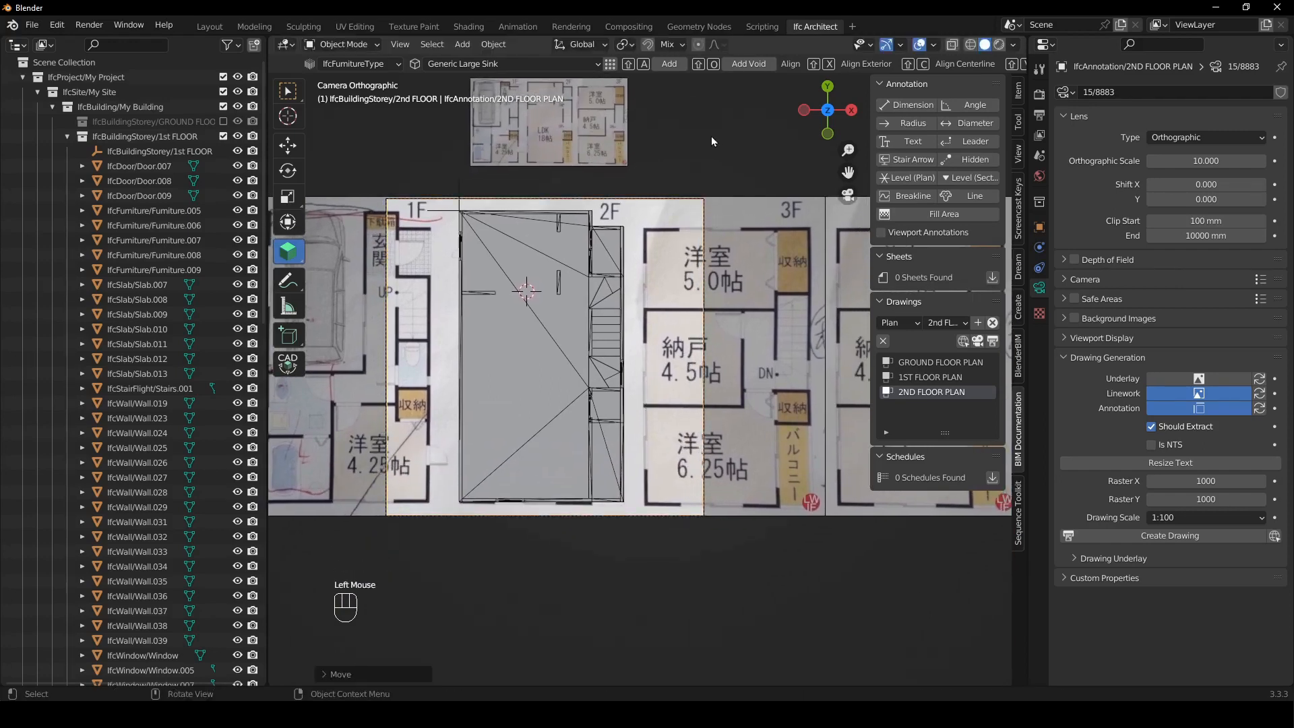
pyautogui.click(712, 141)
pyautogui.keyDown('shift'); pyautogui.moveTo(712, 141); pyautogui.dragTo(728, 170, button='middle'); pyautogui.keyUp('shift')
# - Collapse the 1st FLOOR storey collection and exclude it from the view
pyautogui.click(63, 140)
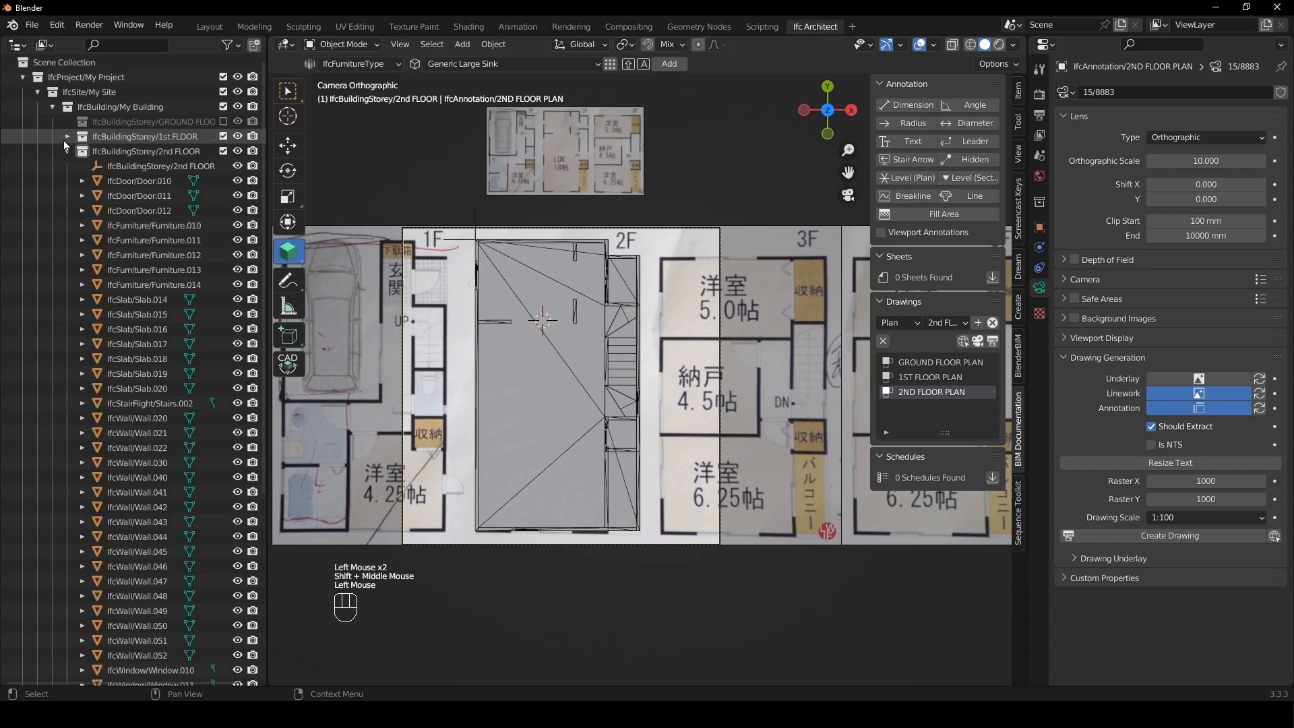
pyautogui.click(223, 138)
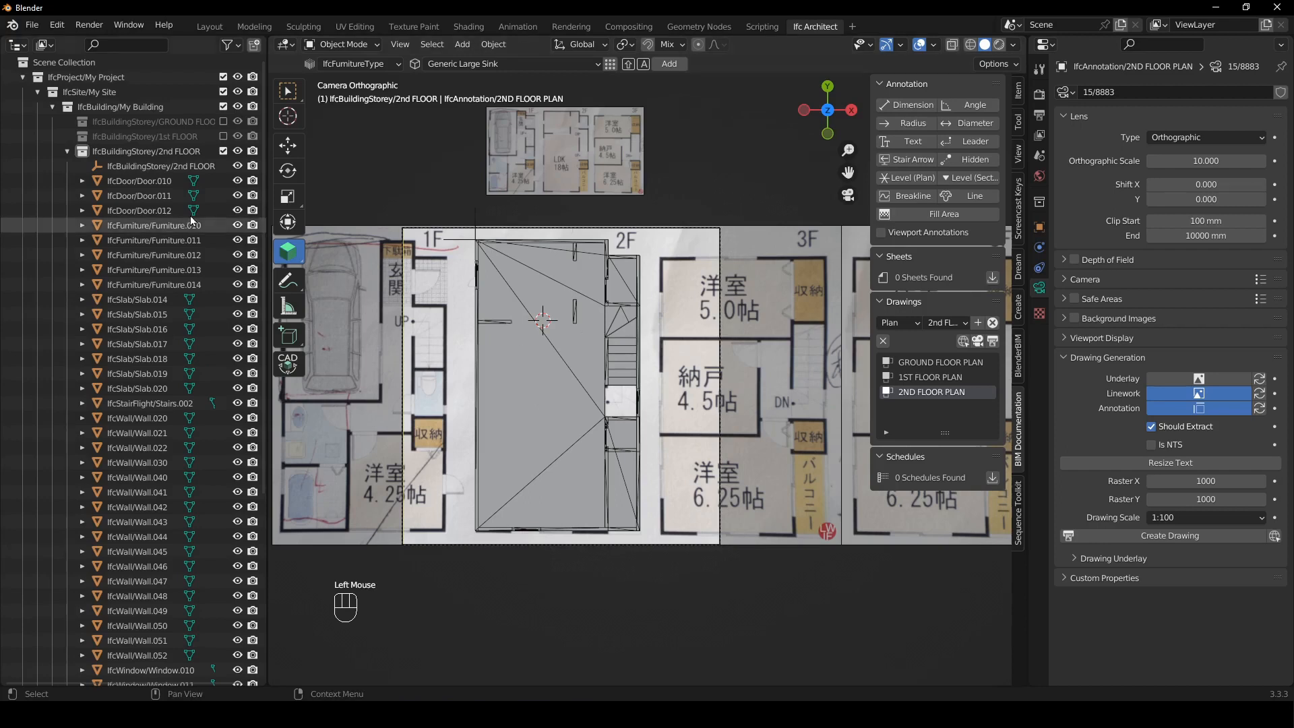
pyautogui.scroll(-2, 166, 240)
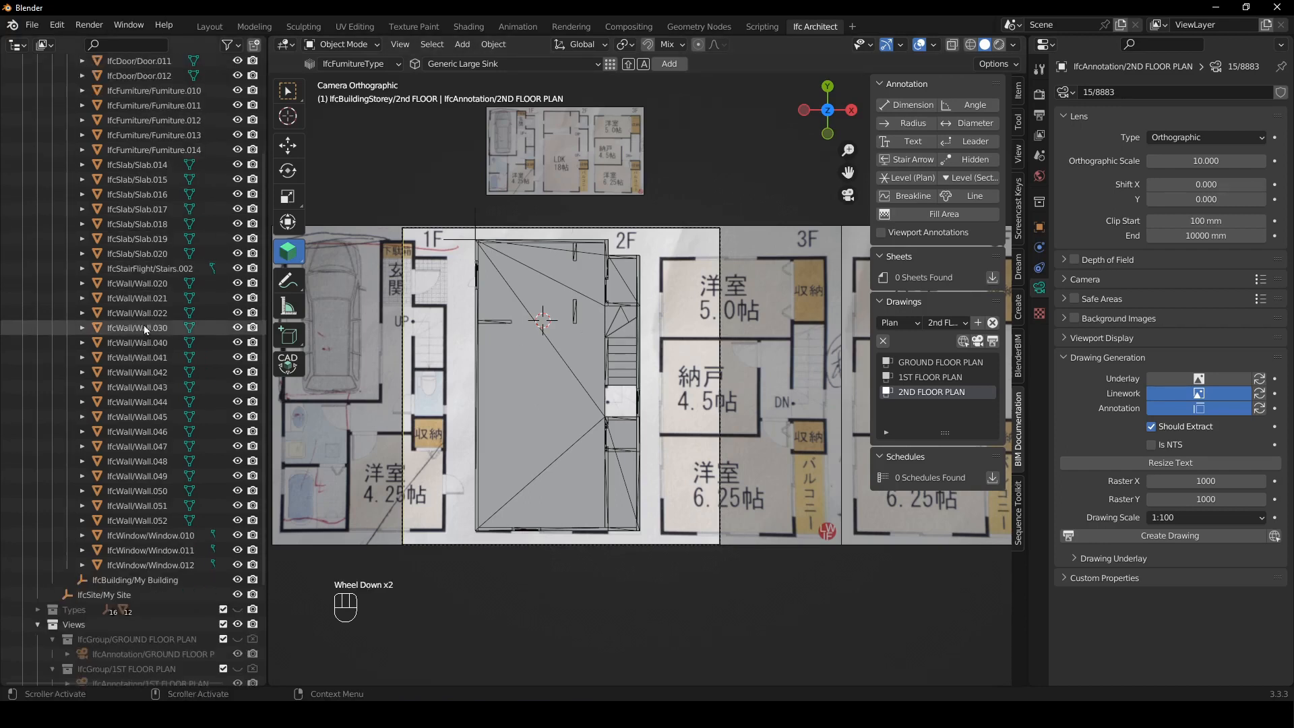
# - Duplicate the floor plan reference image upward along Z and place it at the base of the 2nd floor walls
pyautogui.click(565, 151)
pyautogui.moveTo(565, 151); pyautogui.dragTo(666, 401, button='middle')
pyautogui.scroll(-5, 660, 376)
pyautogui.click(695, 403)
pyautogui.scroll(2, 694, 403)
pyautogui.hotkey('shift', 'd')
pyautogui.press('z')
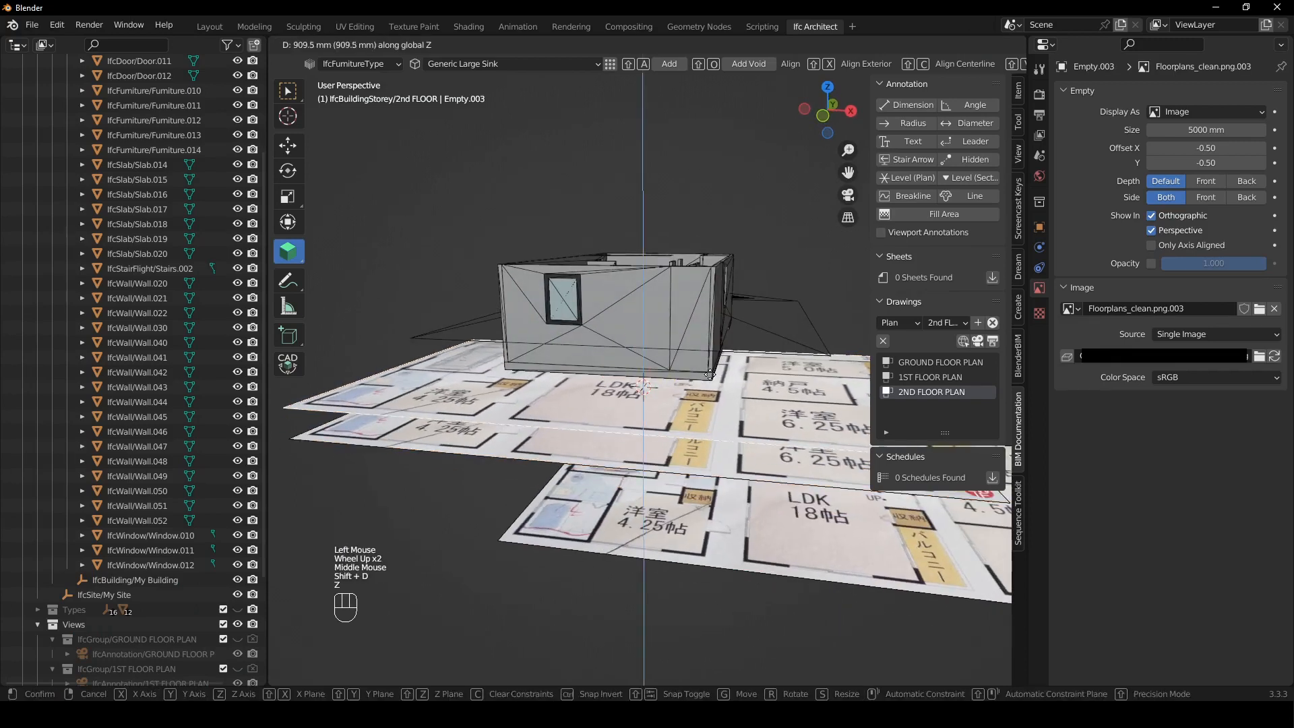
pyautogui.click(673, 67)
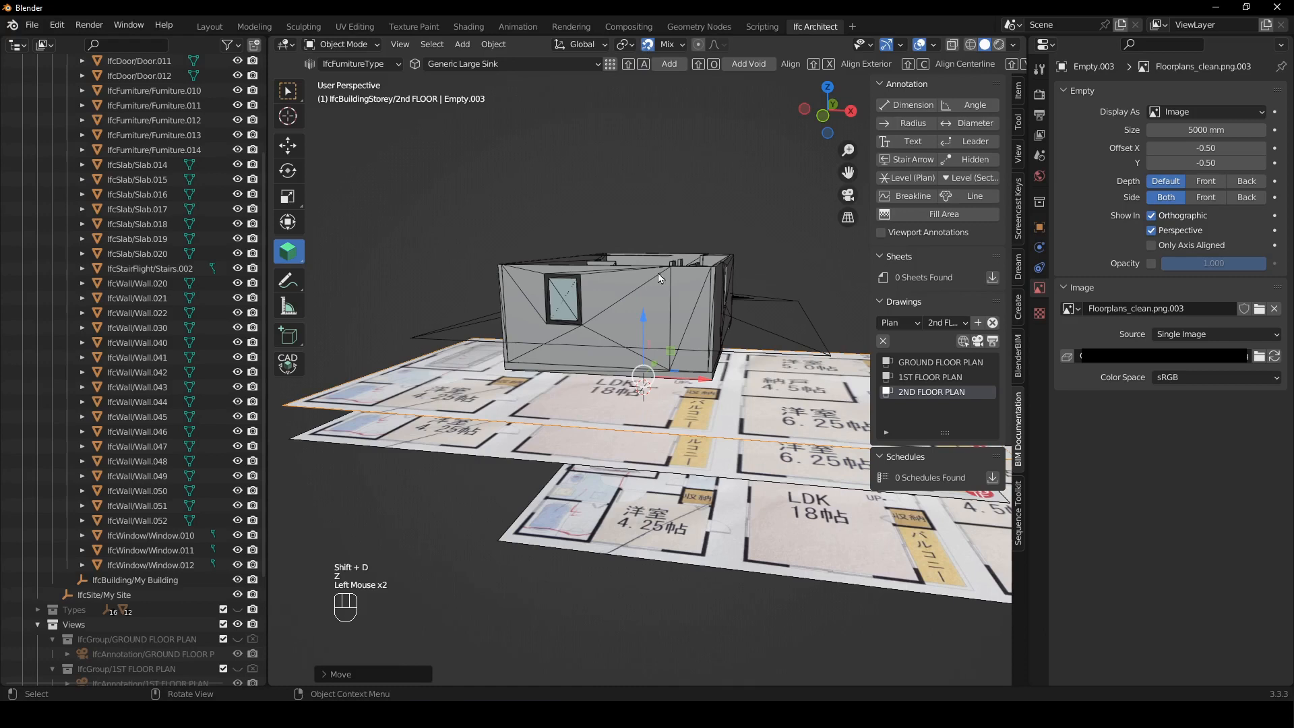
pyautogui.press('g')
pyautogui.press('z')
pyautogui.click(693, 369)
pyautogui.moveTo(692, 370); pyautogui.dragTo(672, 371, button='middle')
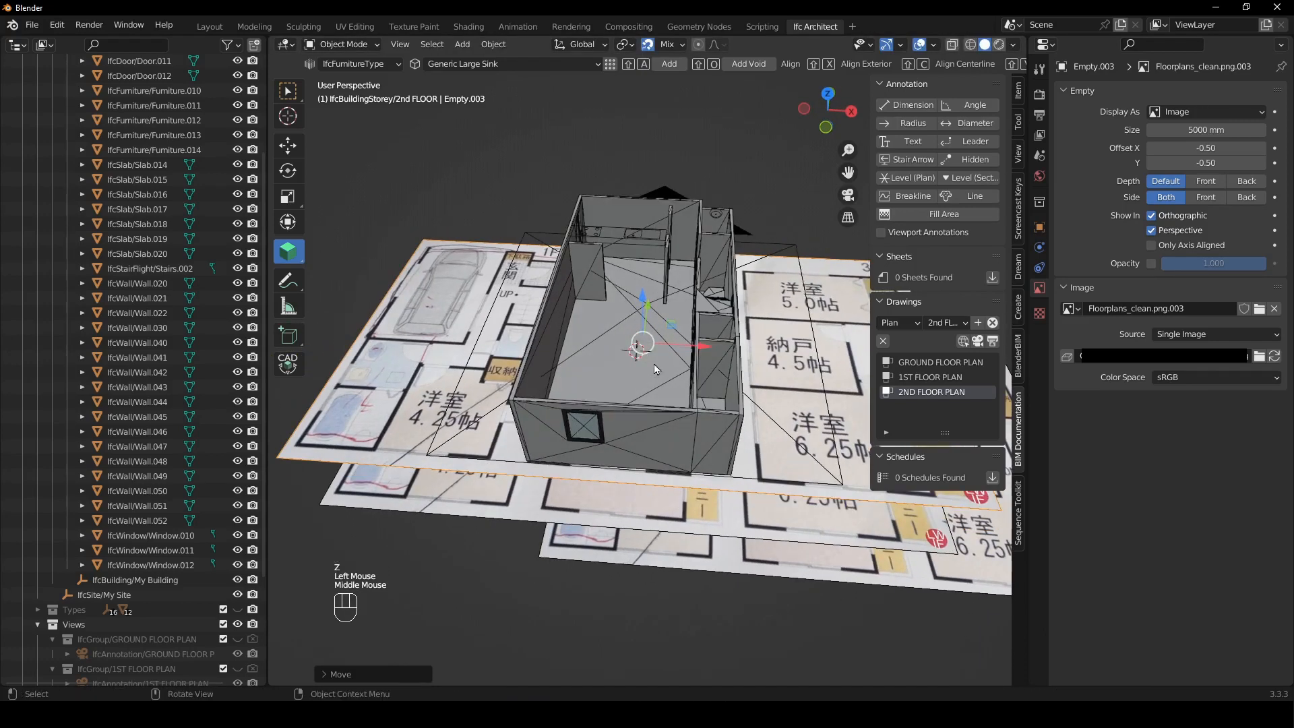
# - Return to the 2ND FLOOR PLAN camera view and hide the main floor slab, Slab.020
pyautogui.press('KP_0')
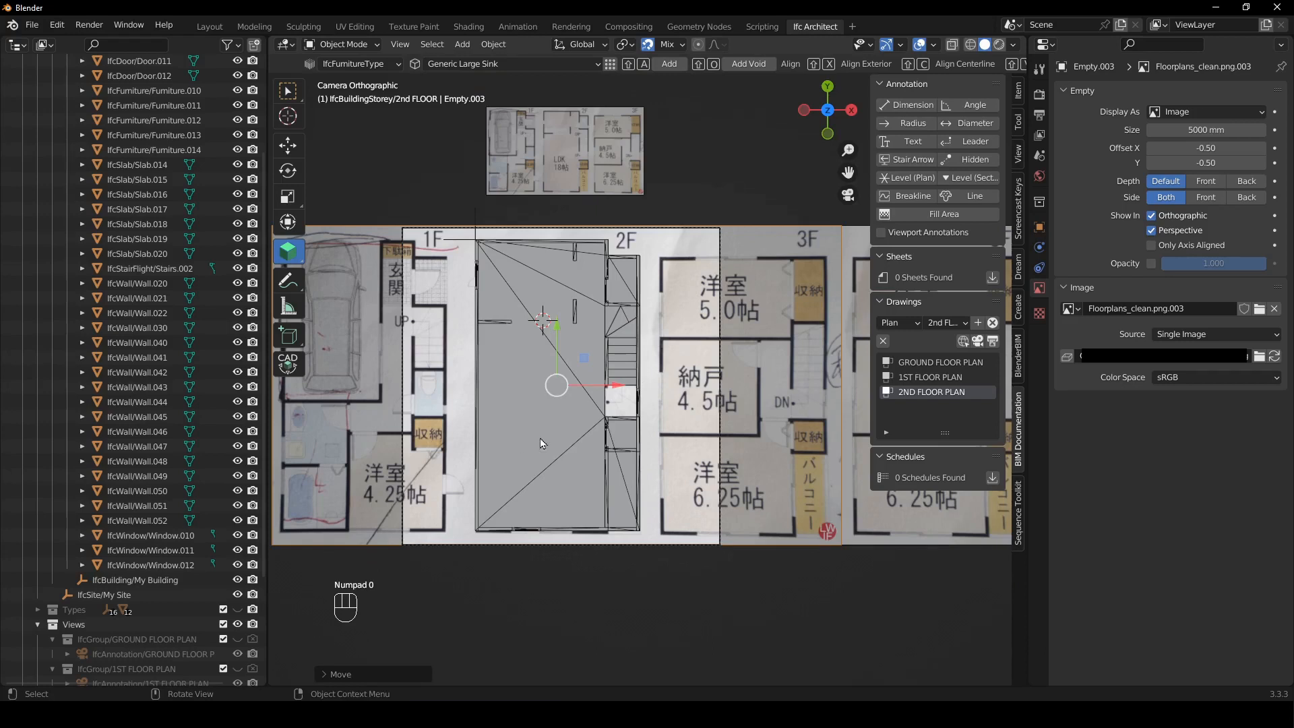
pyautogui.click(542, 444)
pyautogui.press('h')
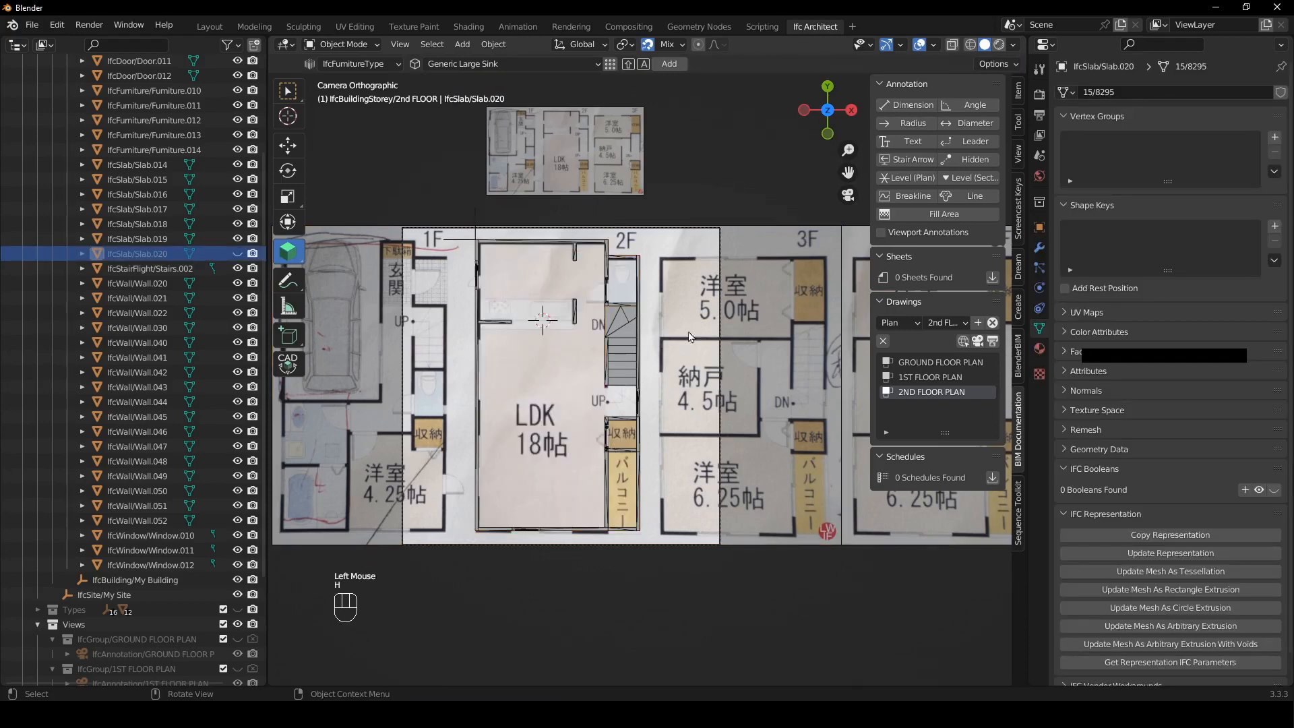
# - Move the duplicated reference image about -5840 mm along X so its 3F plan lines up with the walls
pyautogui.click(746, 279)
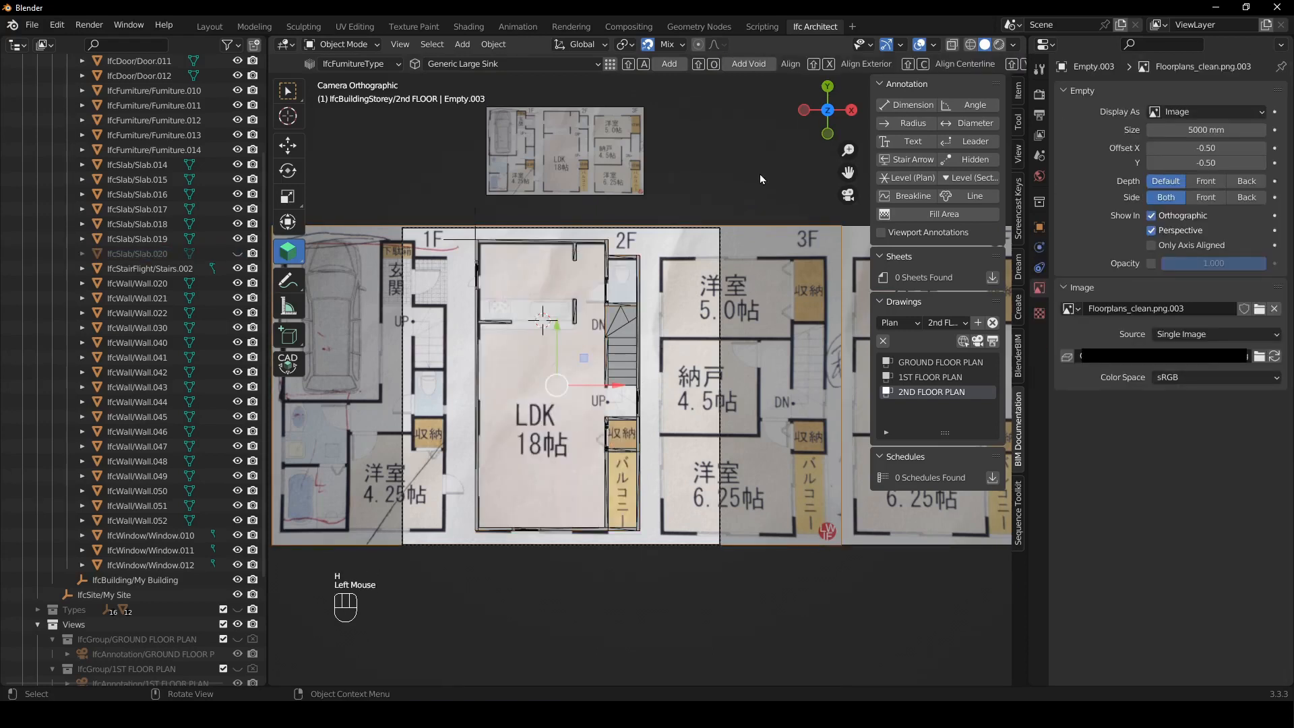
pyautogui.press('g')
pyautogui.press('x')
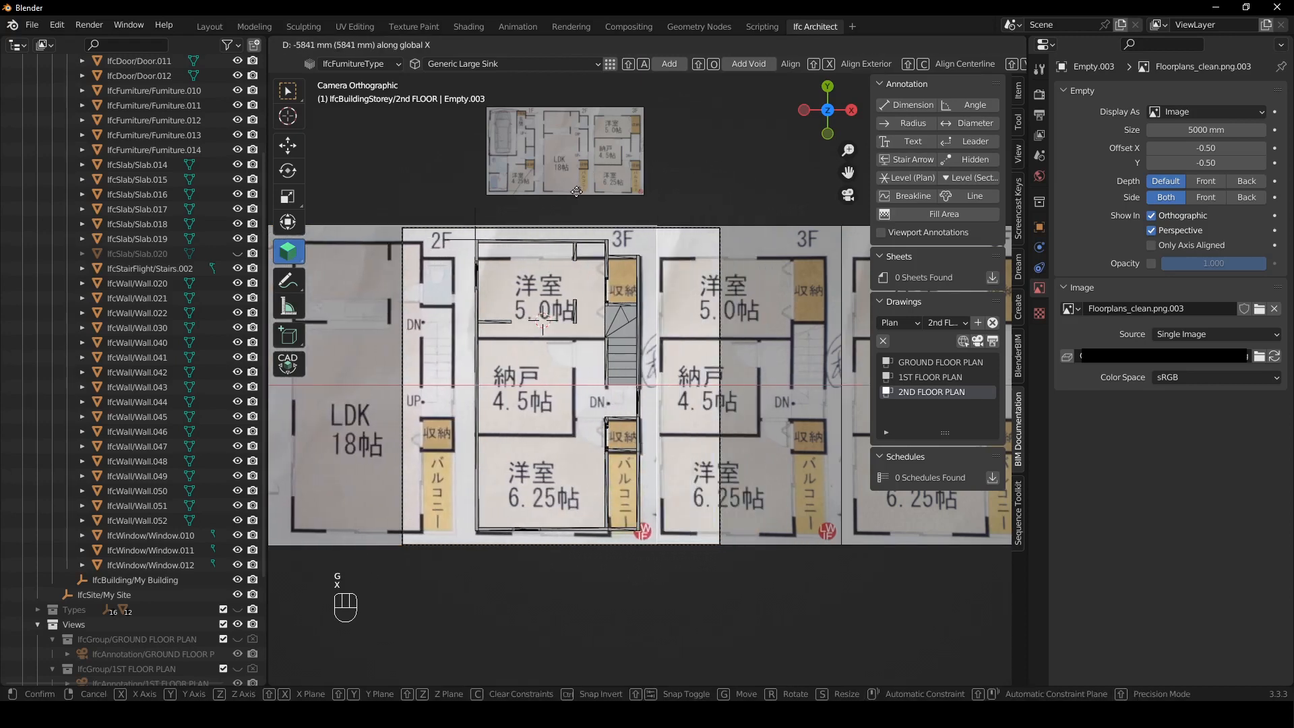
pyautogui.click(605, 339)
# - Delete the short freestanding vertical wall inside the 5.0 room of the 3F plan
pyautogui.scroll(2, 605, 339)
pyautogui.keyDown('shift'); pyautogui.moveTo(529, 461); pyautogui.dragTo(528, 406, button='middle'); pyautogui.keyUp('shift')
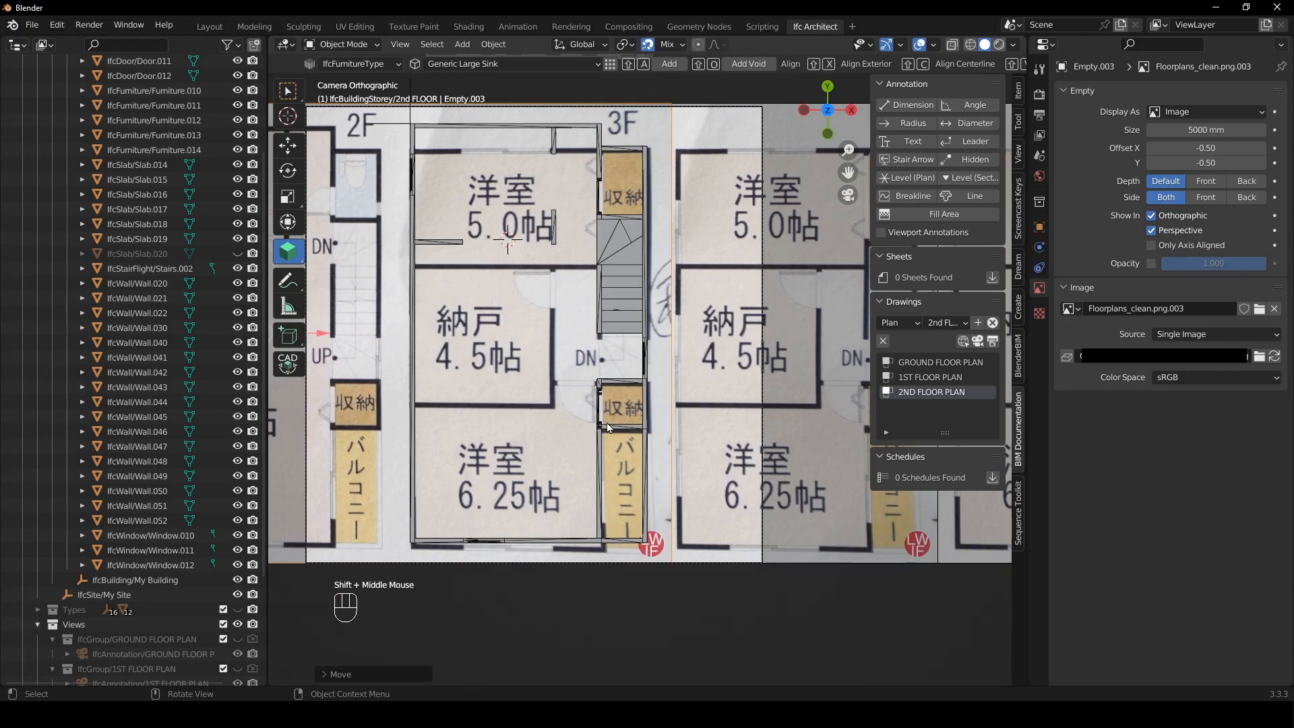
pyautogui.keyDown('shift'); pyautogui.moveTo(550, 348); pyautogui.dragTo(488, 269, button='middle'); pyautogui.keyUp('shift')
pyautogui.scroll(2, 576, 395)
pyautogui.scroll(-1, 593, 260)
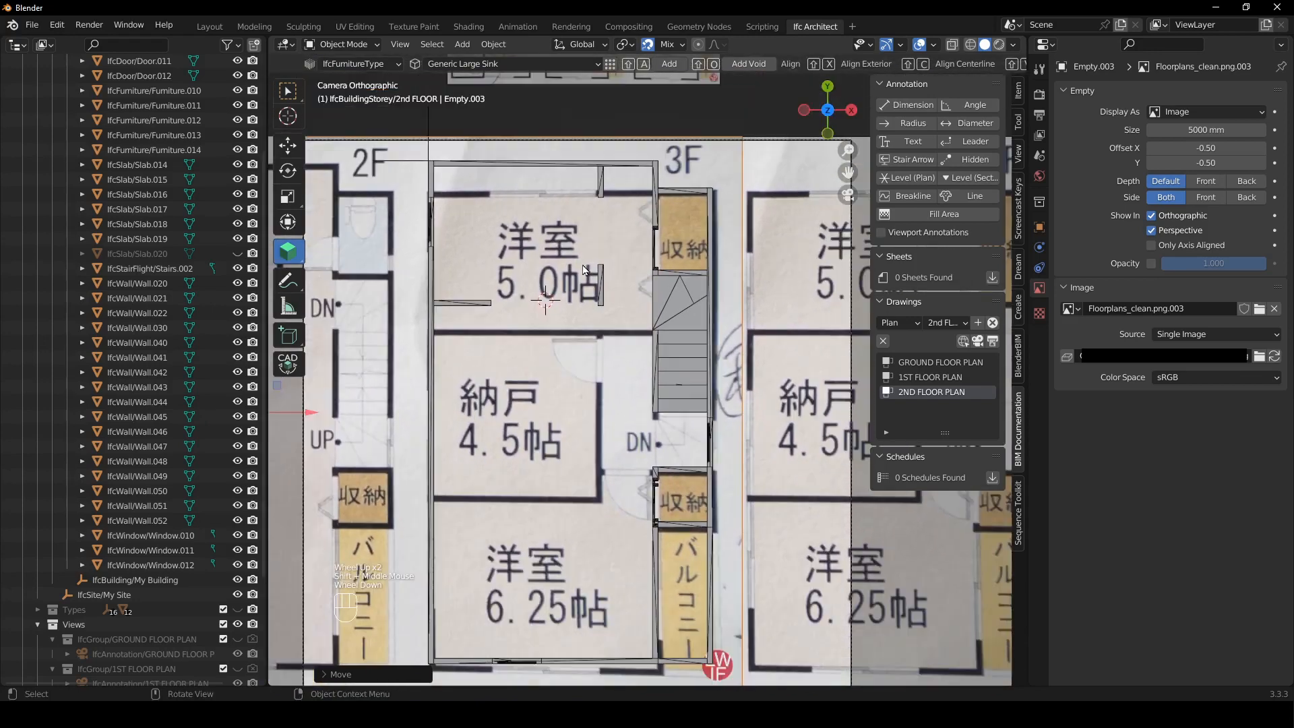
pyautogui.scroll(1, 592, 260)
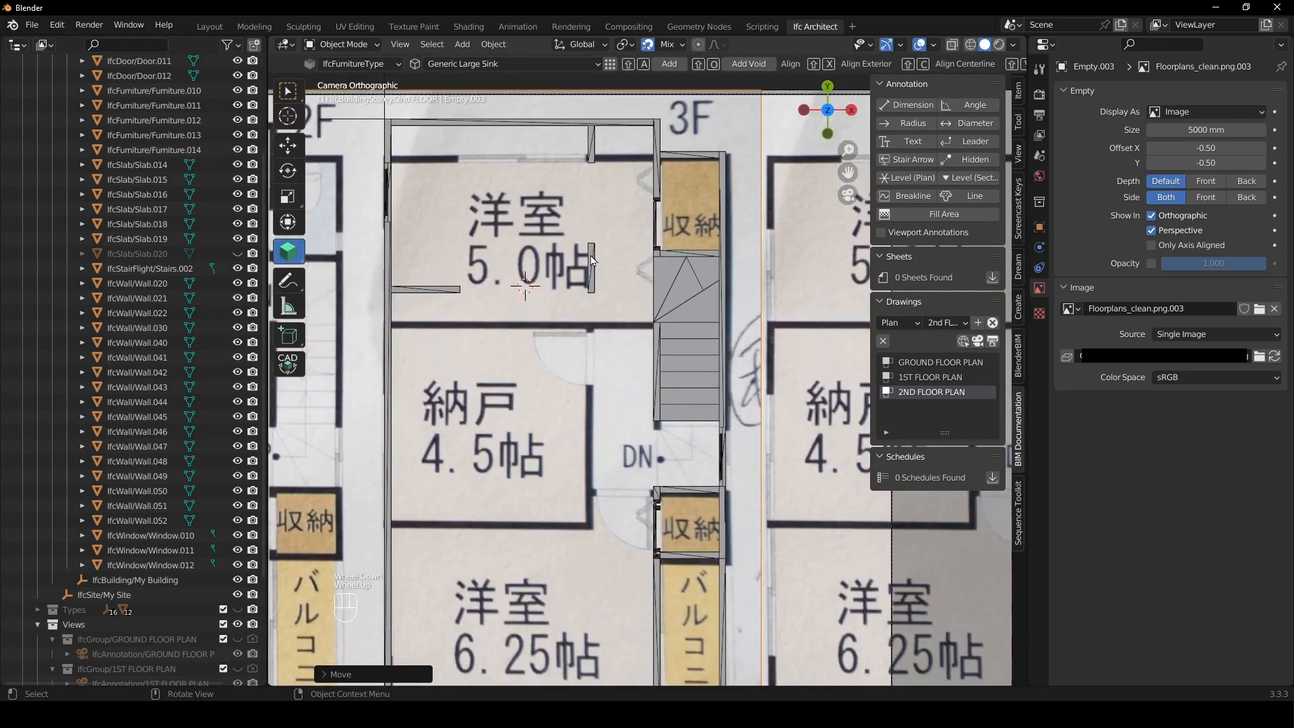
pyautogui.click(592, 263)
pyautogui.press('x')
pyautogui.click(605, 240)
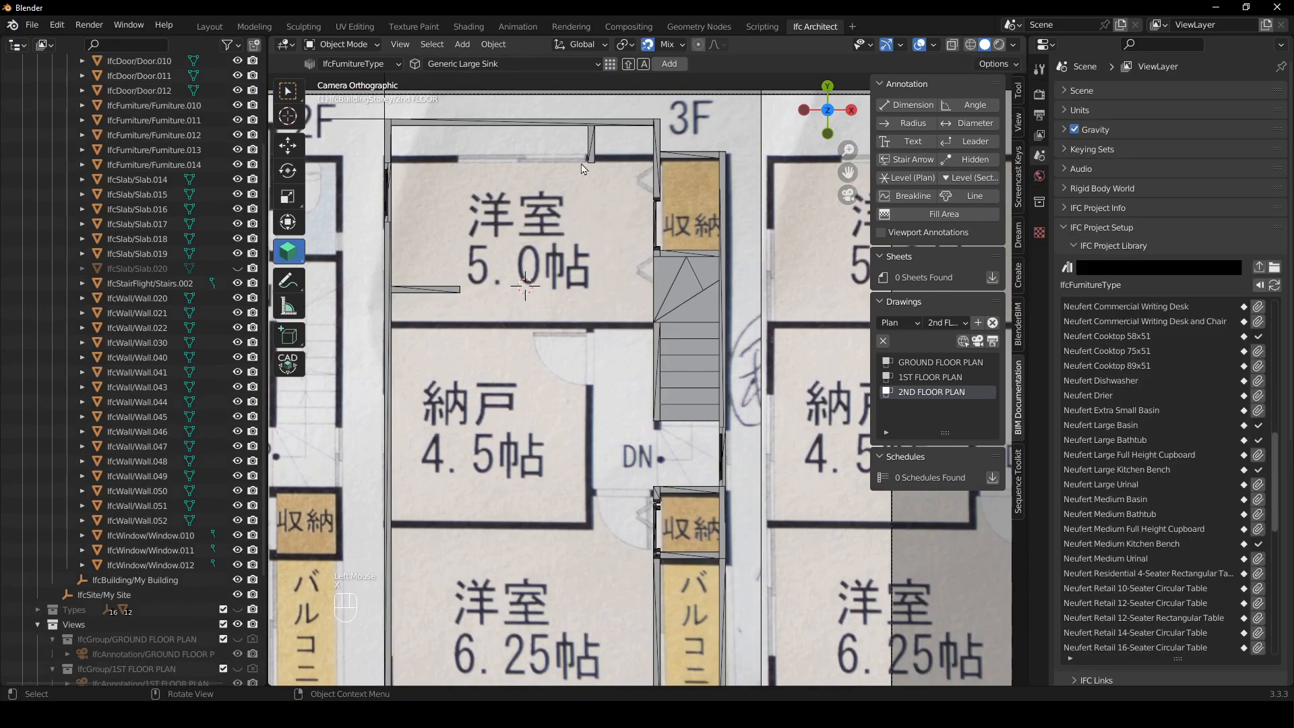
# - Move the upper outer wall, Wall.041, along Y onto the partition line between the 5.0 and 4.5 rooms
pyautogui.click(633, 126)
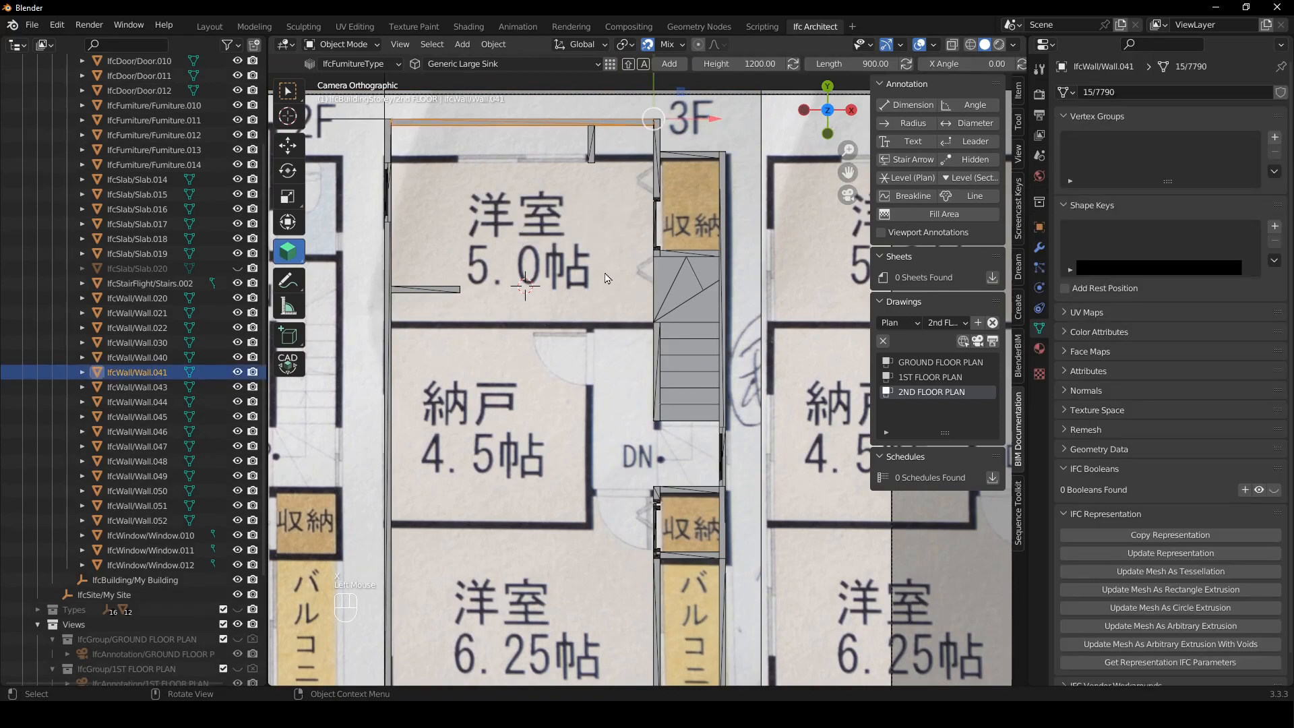
pyautogui.press('g')
pyautogui.press('y')
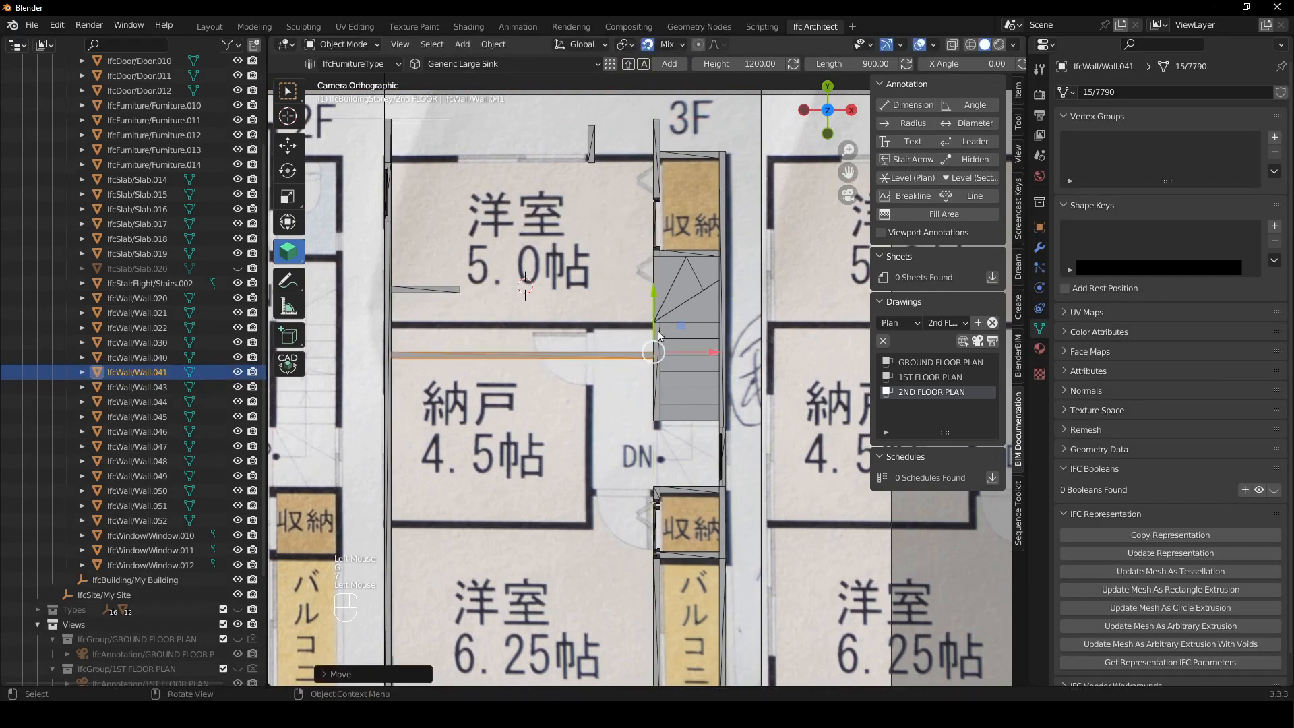
pyautogui.click(665, 320)
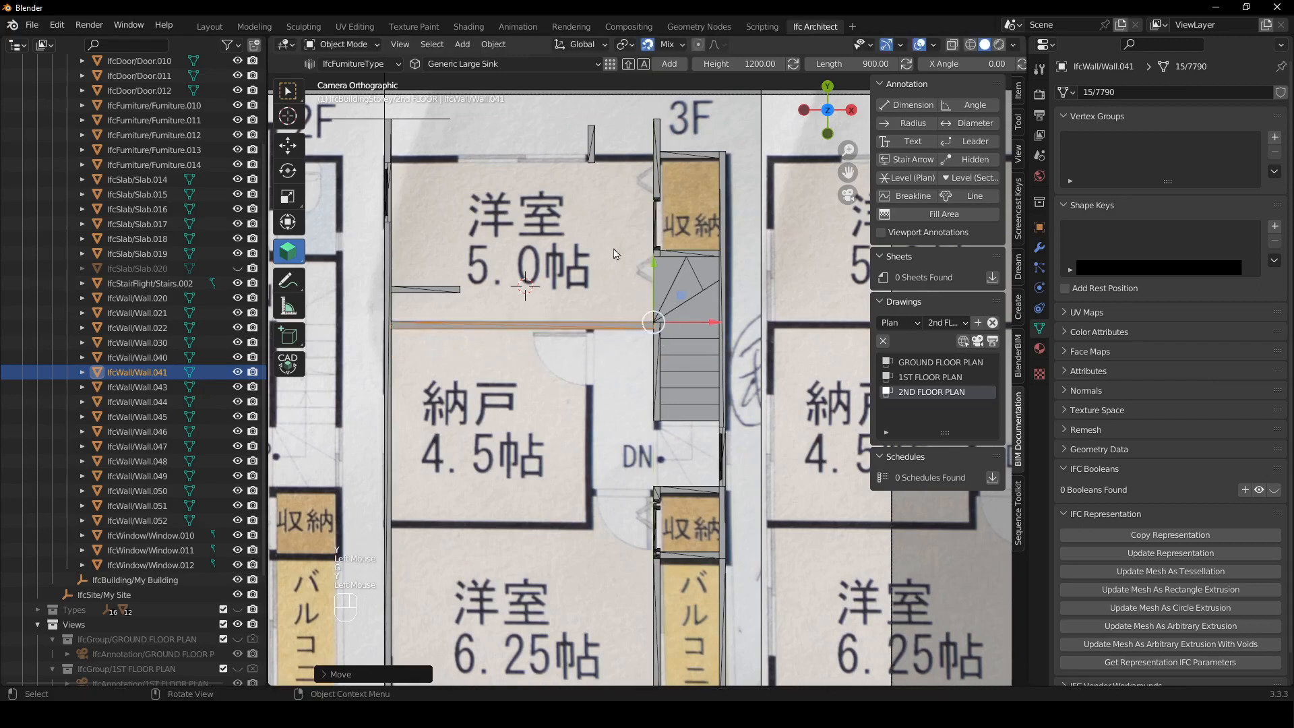
# - Move the short horizontal wall stub, Wall.048, -3600 mm along Y to the 4.5 room's lower edge and extend it to that room's right corner
pyautogui.click(435, 291)
pyautogui.press('g')
pyautogui.press('y')
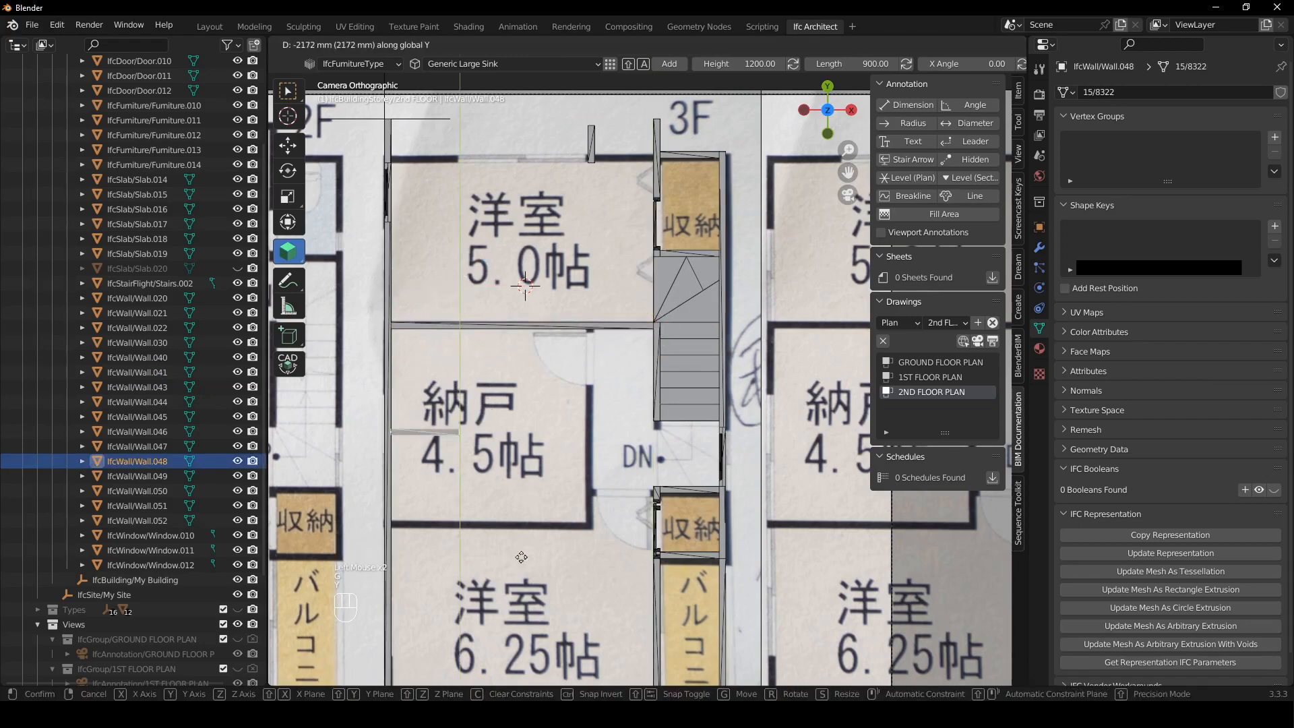
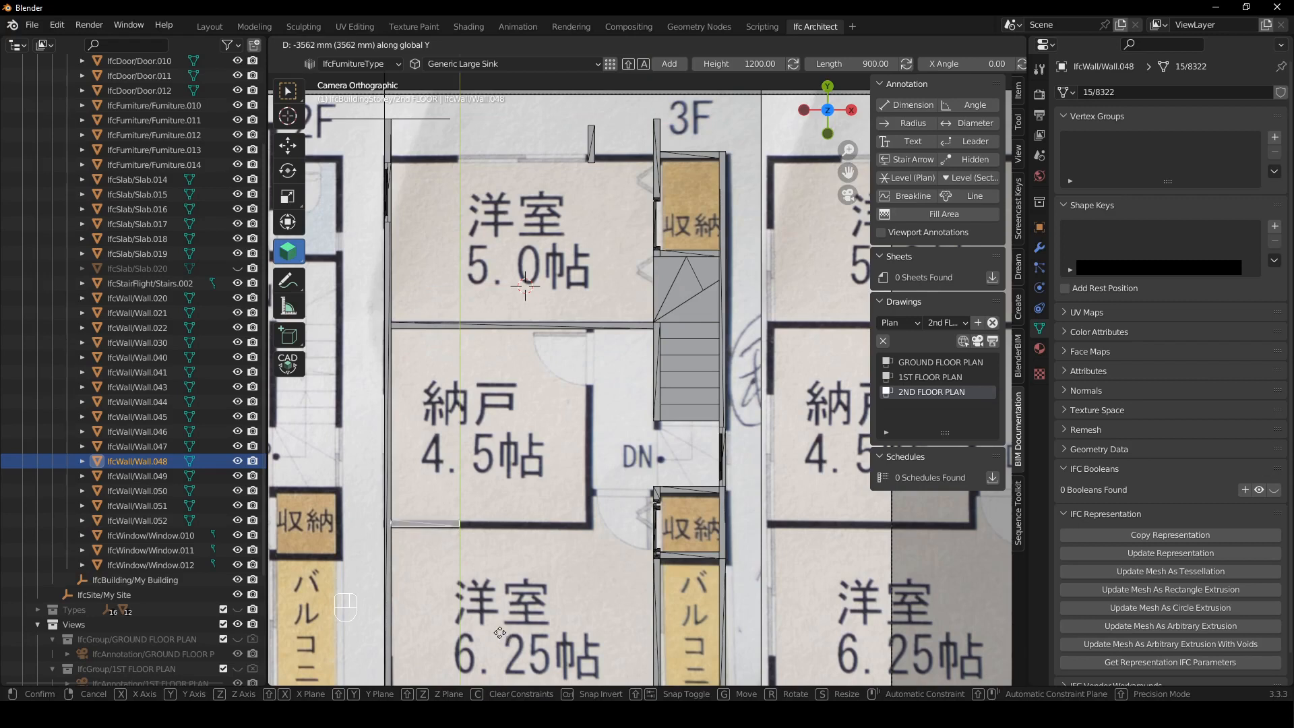
pyautogui.write('3600')
pyautogui.press('Return')
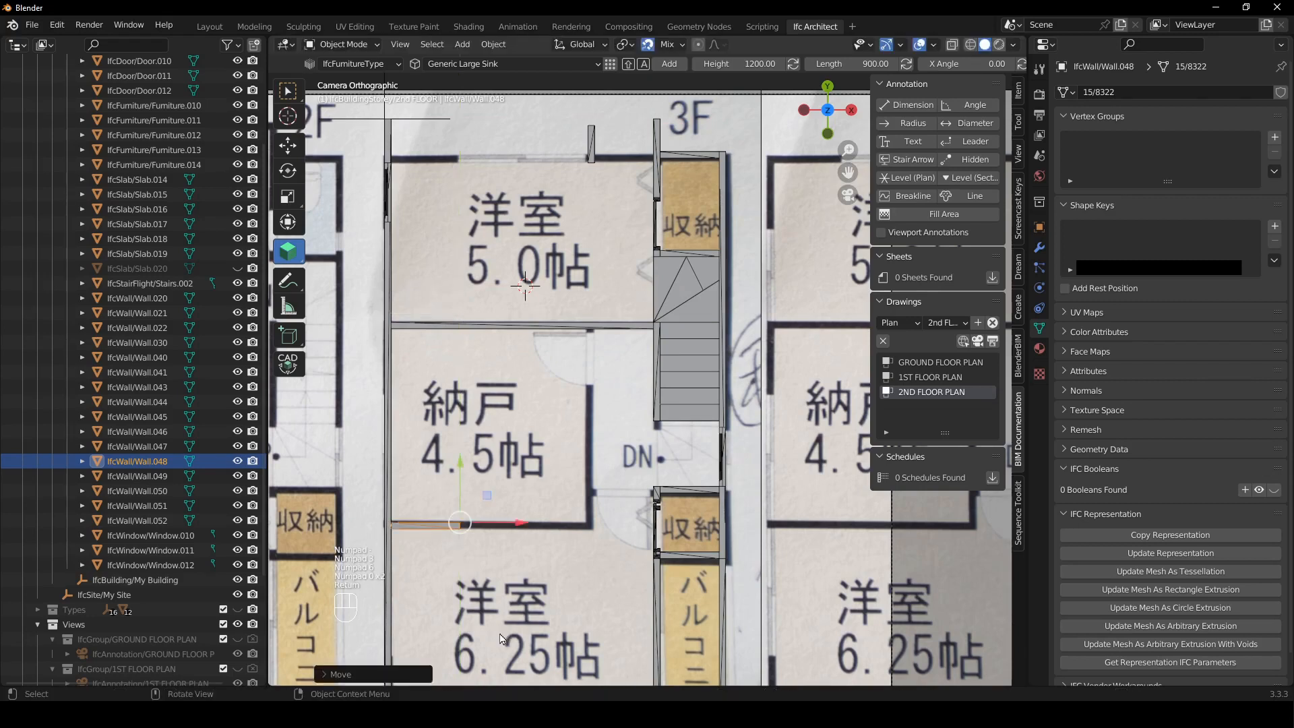
pyautogui.moveTo(596, 256)
pyautogui.keyDown('shift'); pyautogui.mouseDown(button='right')
pyautogui.moveTo(607, 233)
pyautogui.moveTo(593, 254)
pyautogui.mouseUp(button='right'); pyautogui.keyUp('shift')
pyautogui.hotkey('shift', 'e')
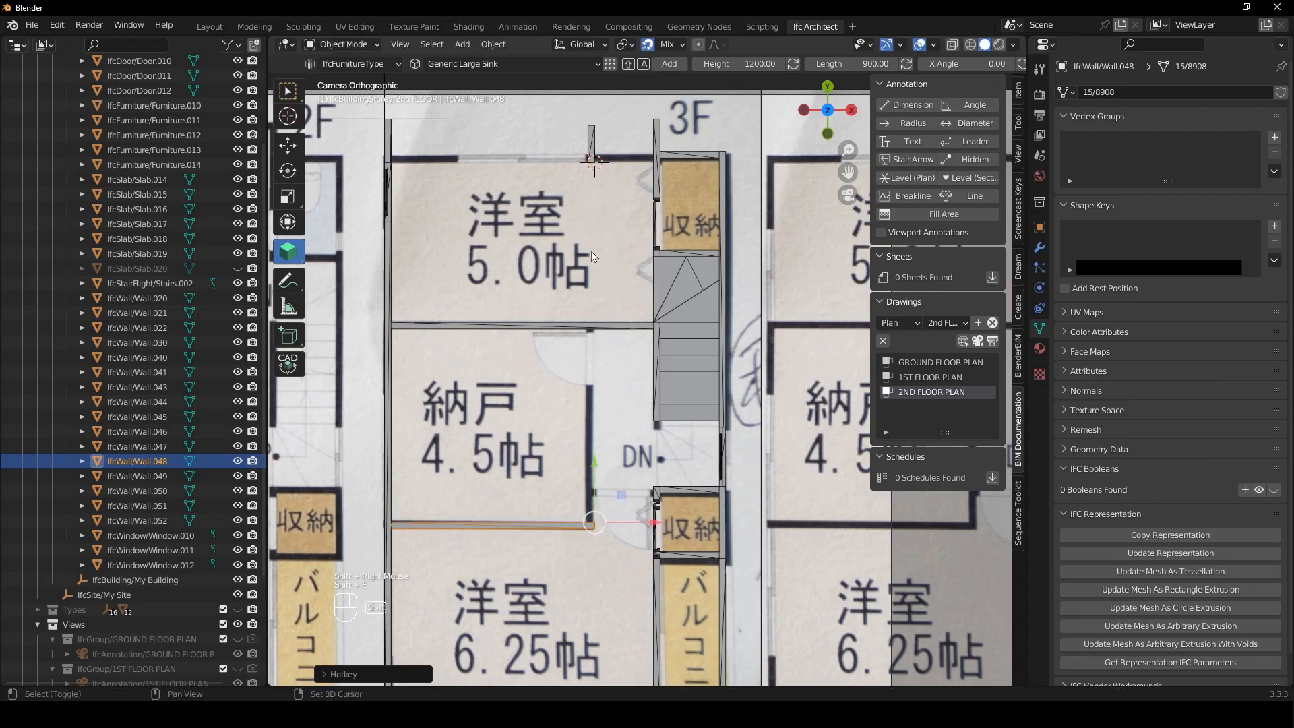
# - Move the short vertical stub above the 5.0 room, Wall.049, down to the 4.5 room's lower-right corner and extend it to the upper partition
pyautogui.click(591, 131)
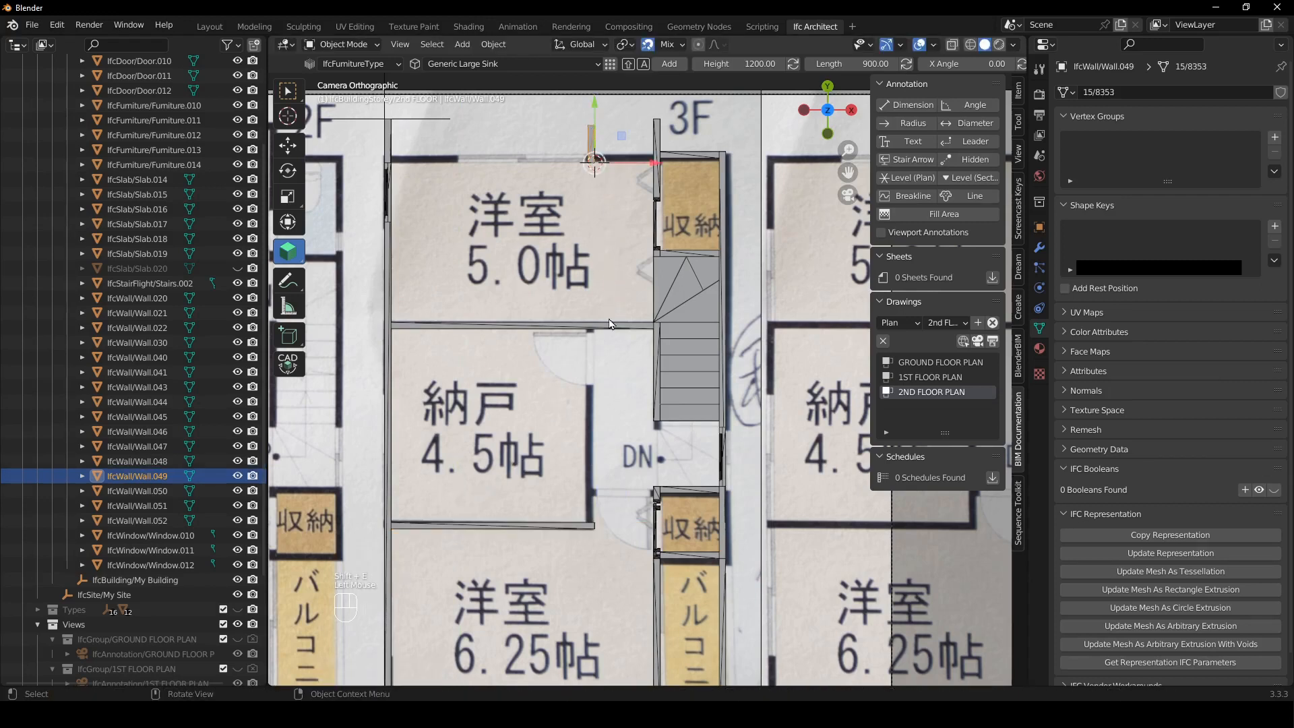
pyautogui.press('g')
pyautogui.press('y')
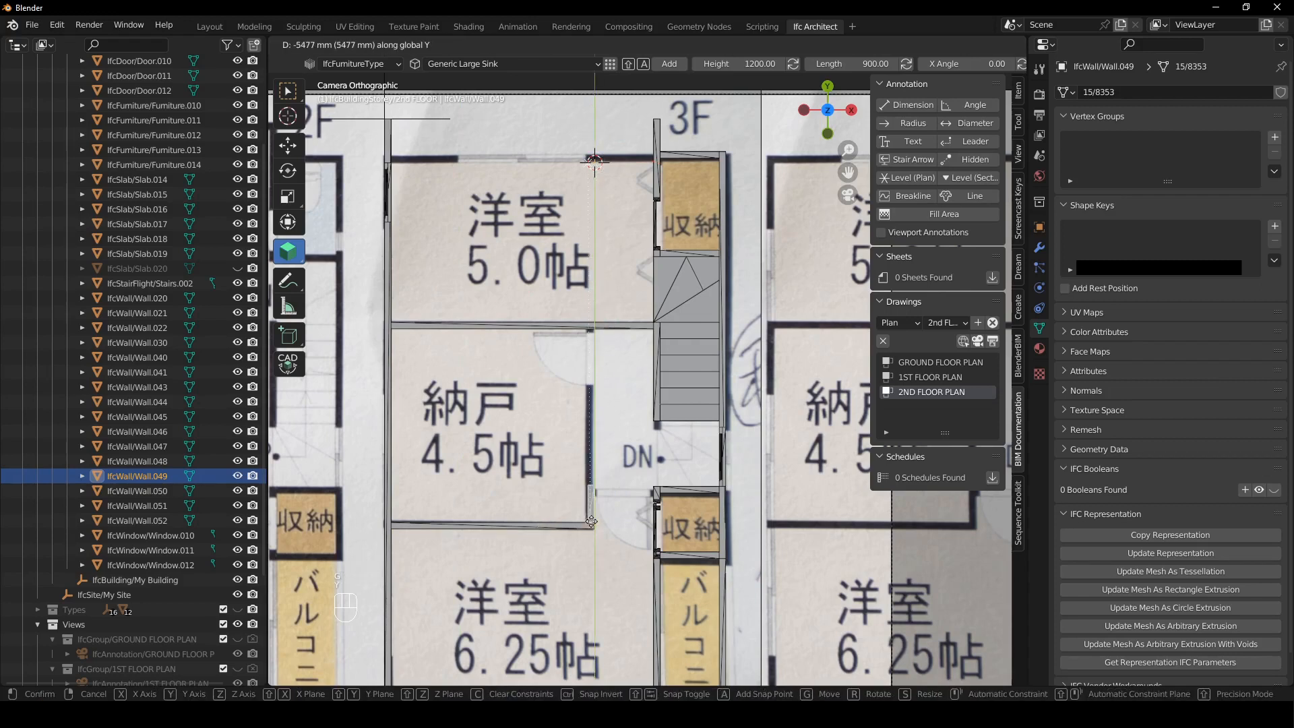
pyautogui.click(591, 521)
pyautogui.keyDown('shift'); pyautogui.rightClick(603, 328); pyautogui.keyUp('shift')
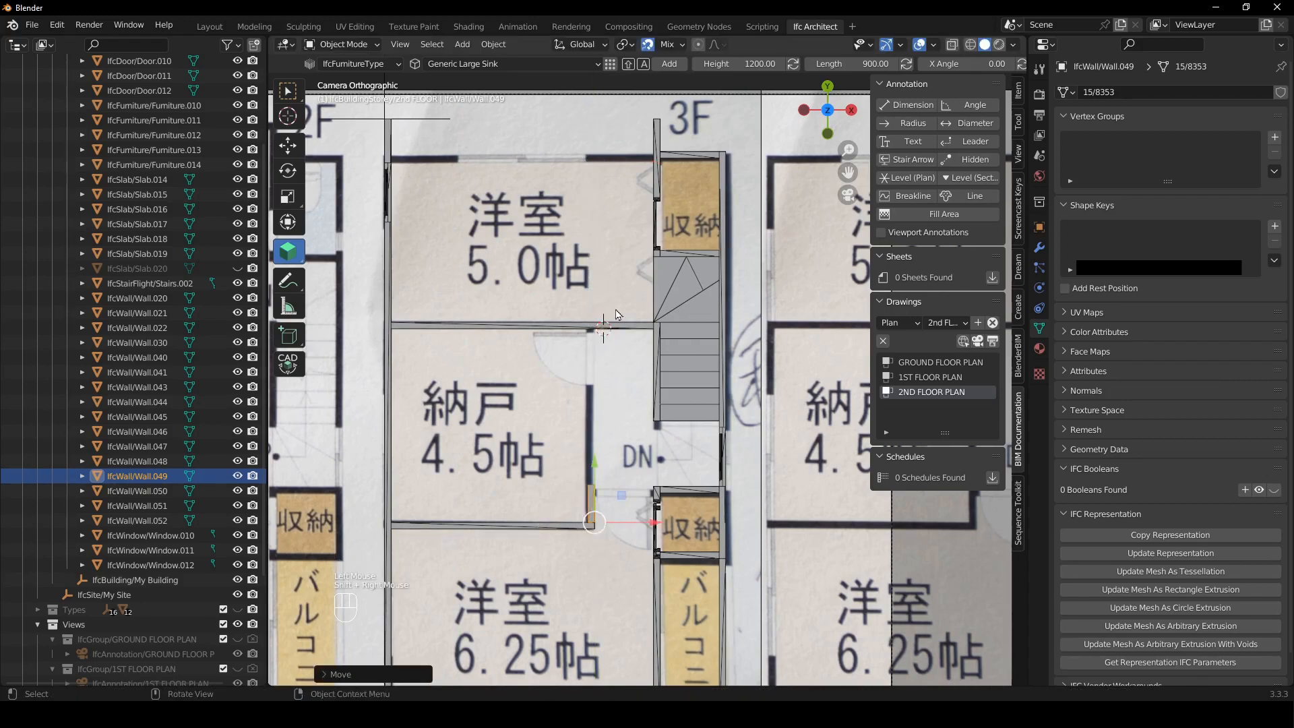
pyautogui.hotkey('shift', 'e')
# - Trim the upper closet's left wall, Wall.040, back to the top outer wall line of the 3F plan
pyautogui.click(658, 138)
pyautogui.keyDown('shift'); pyautogui.moveTo(674, 145); pyautogui.dragTo(682, 159, button='right'); pyautogui.keyUp('shift')
pyautogui.hotkey('shift', 'e')
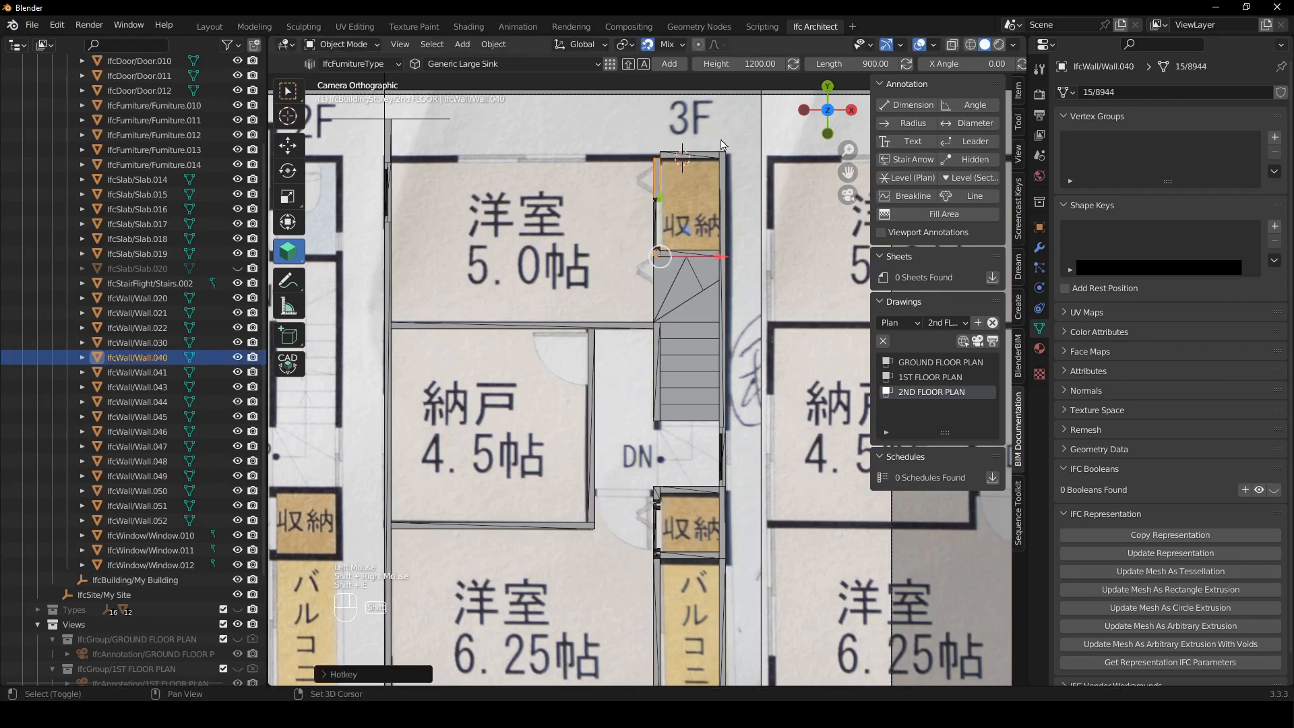
# - Join the top outer wall, Wall.043, with the left outer wall, Wall.020, at the plan's upper-left corner
pyautogui.click(706, 156)
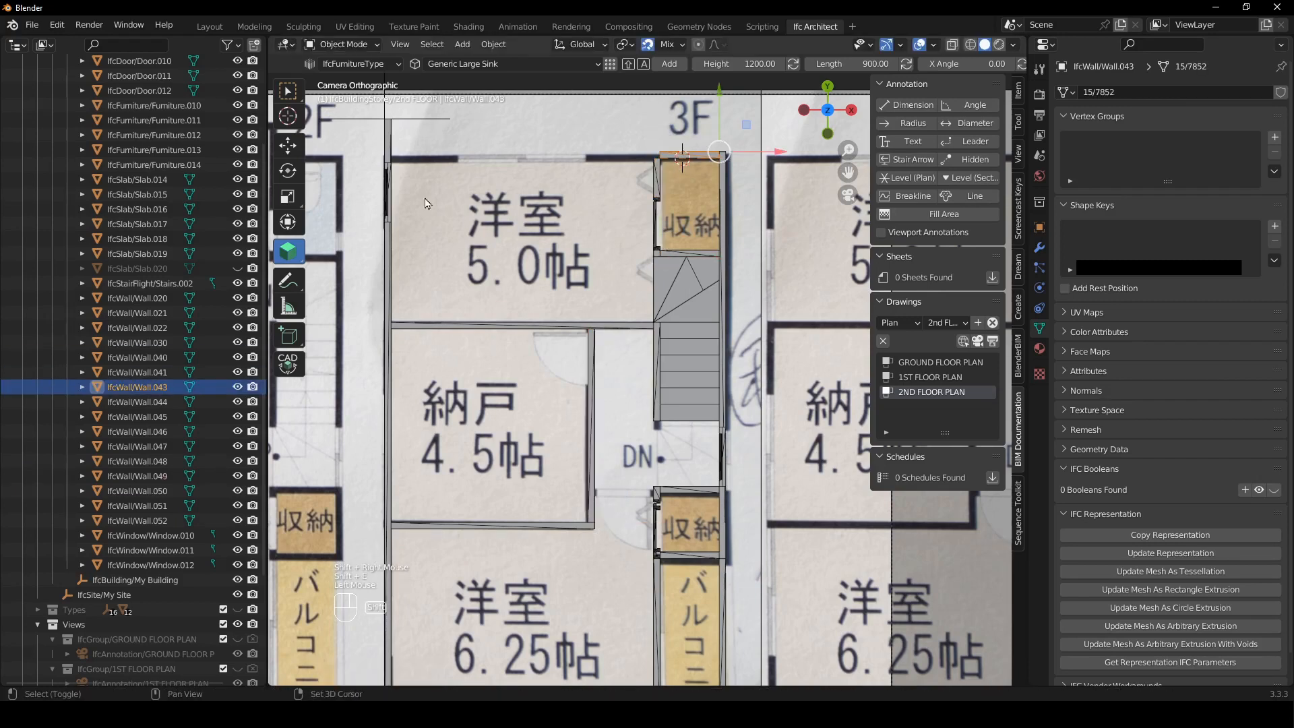
pyautogui.keyDown('shift'); pyautogui.click(389, 244); pyautogui.keyUp('shift')
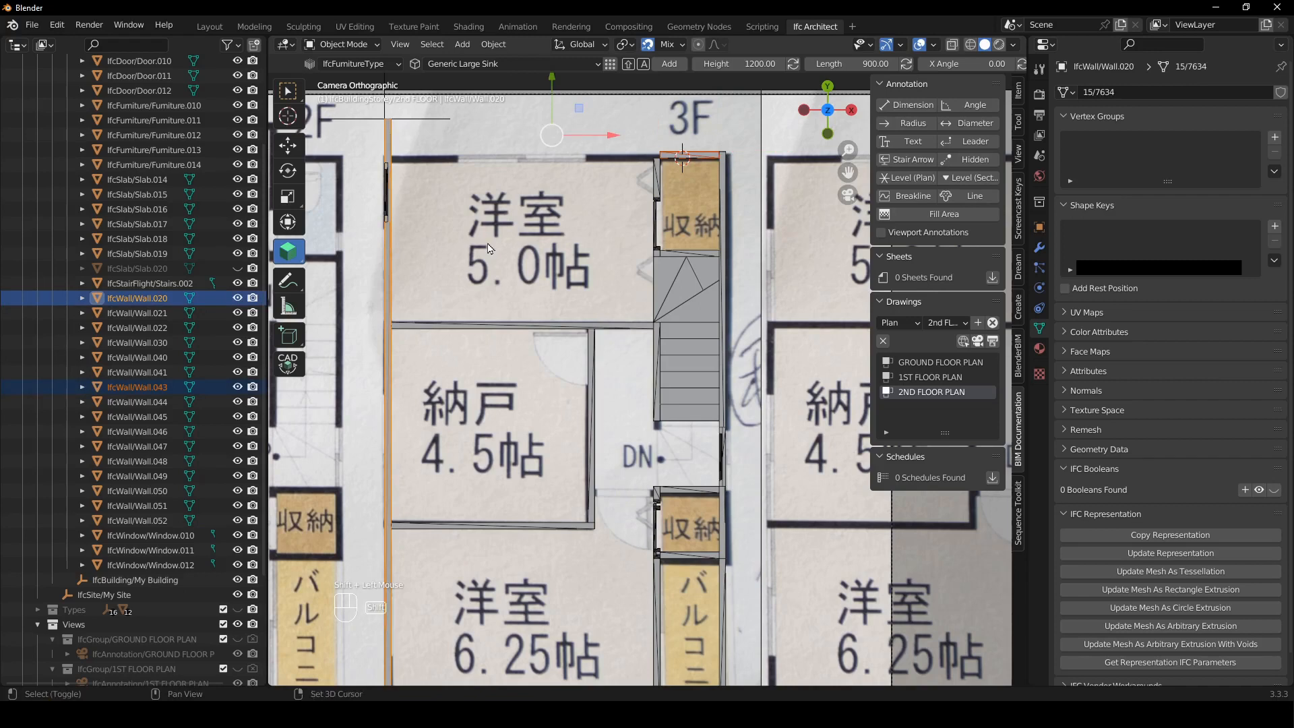
pyautogui.hotkey('shift', 't')
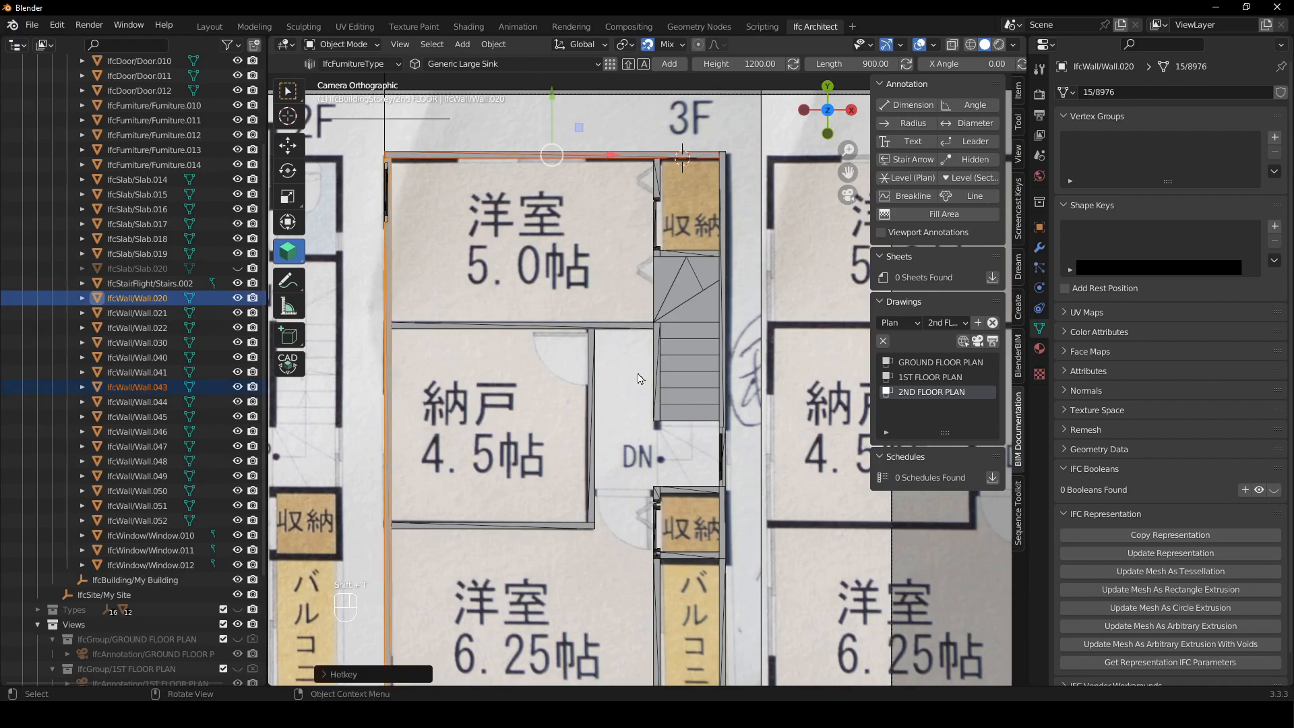
# - Extend the horizontal wall above the lower closet, Wall.045, to the right wall of the 4.5 room
pyautogui.click(681, 491)
pyautogui.keyDown('shift'); pyautogui.click(594, 447); pyautogui.keyUp('shift')
pyautogui.hotkey('shift', 'e')
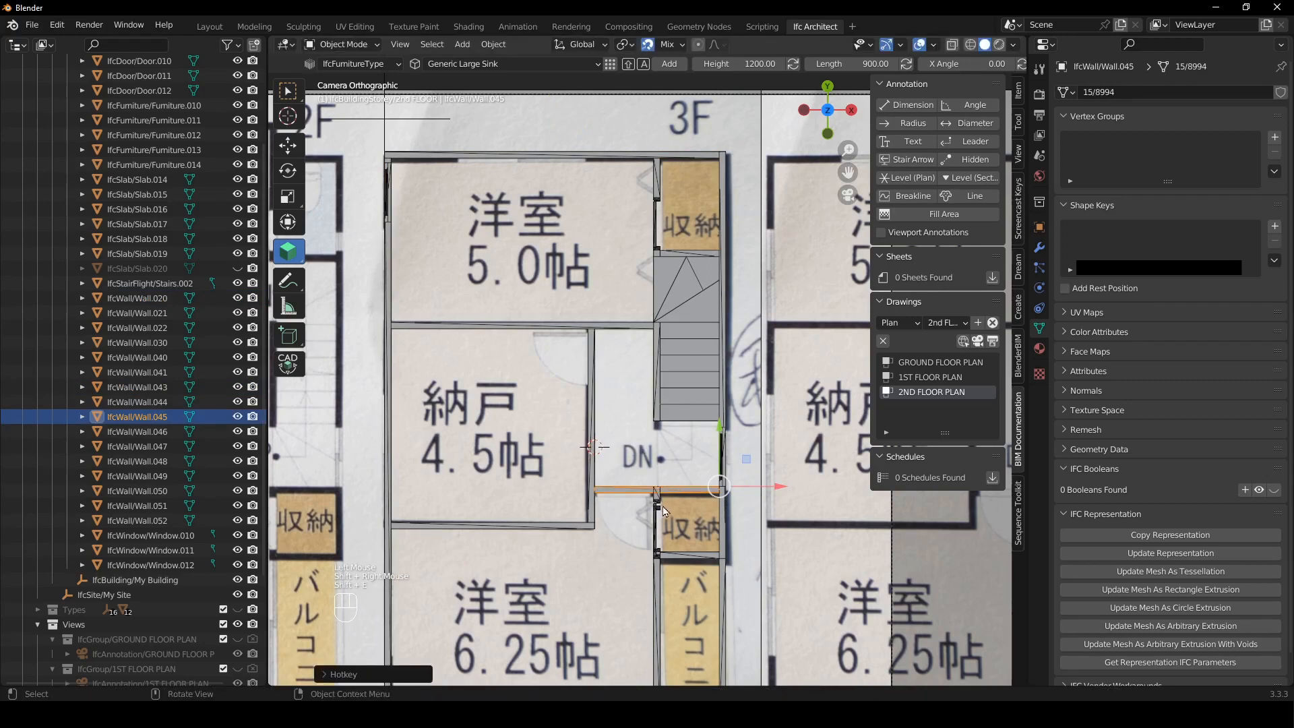
# - Trim the vertical wall beside the lower closet, Wall.047, back to the underside of the hall's horizontal wall
pyautogui.scroll(1, 674, 516)
pyautogui.keyDown('shift'); pyautogui.moveTo(674, 515); pyautogui.dragTo(633, 364, button='middle'); pyautogui.keyUp('shift')
pyautogui.scroll(2, 630, 424)
pyautogui.click(628, 405)
pyautogui.keyDown('shift'); pyautogui.rightClick(674, 396); pyautogui.keyUp('shift')
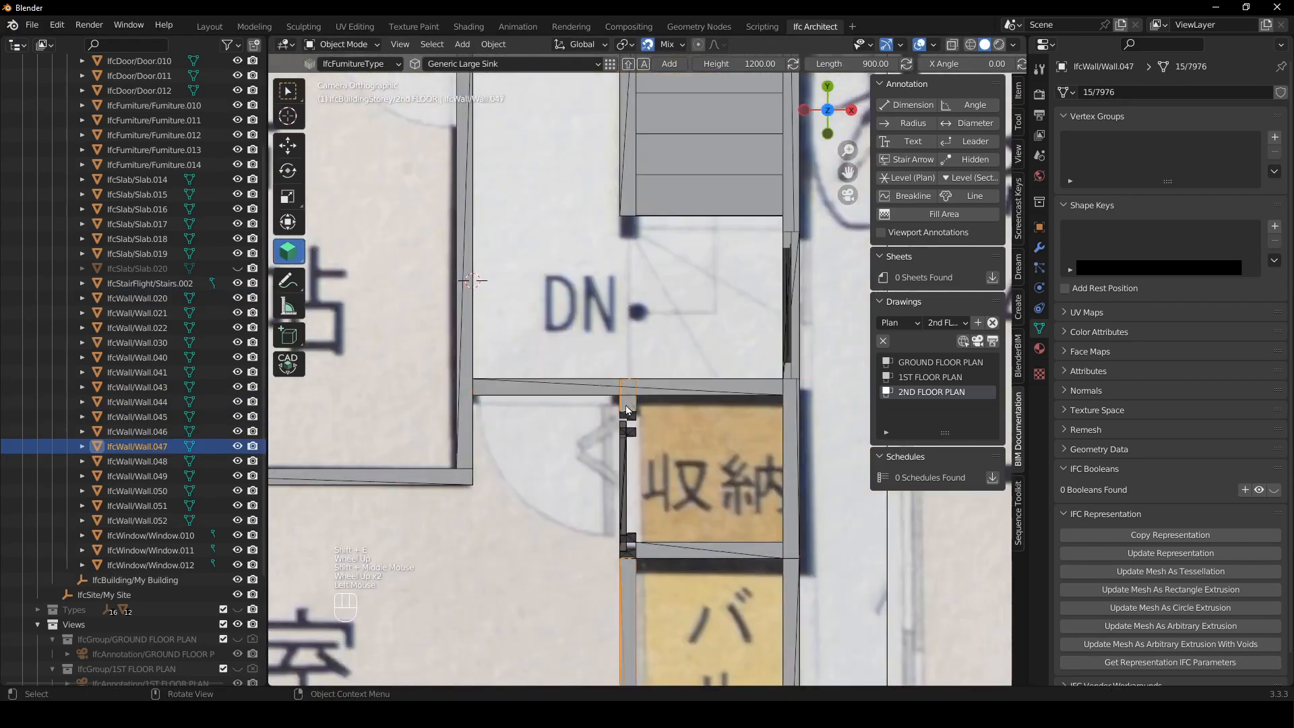
pyautogui.hotkey('shift', 'e')
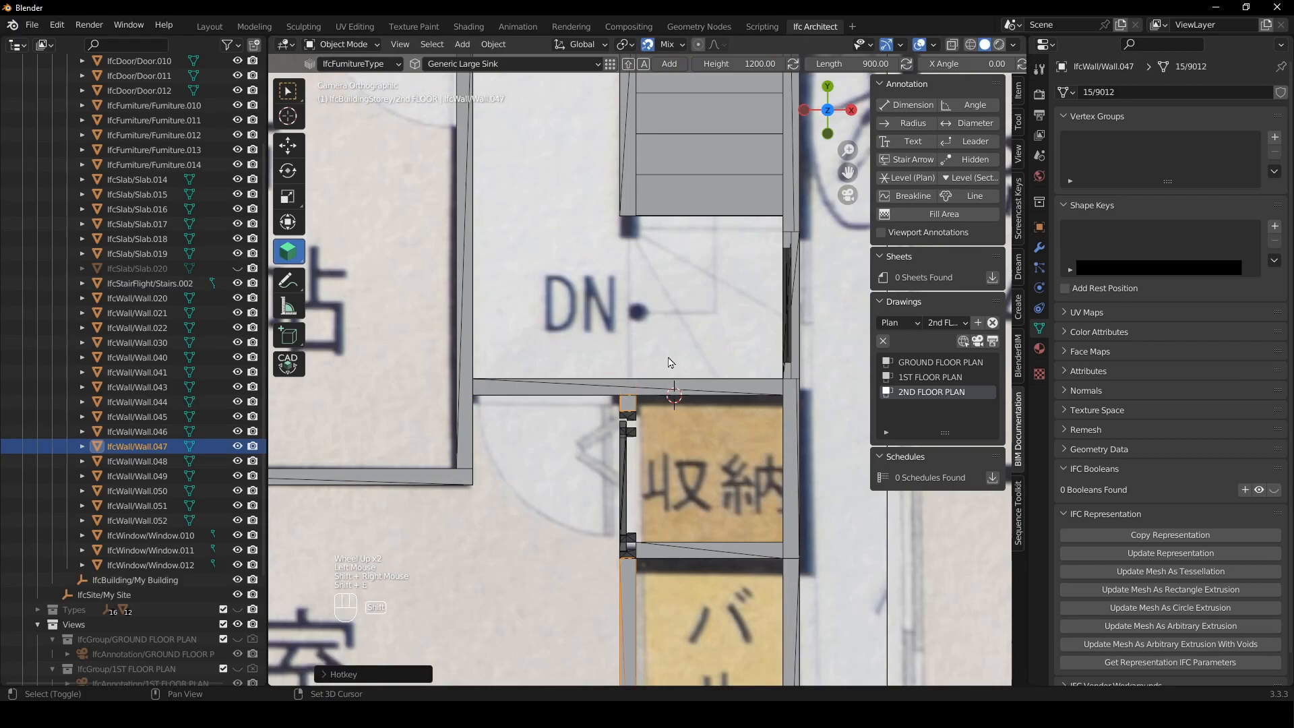
# - Move Door.011 down along Y from the lower closet onto the balcony wall just below it and regenerate its opening
pyautogui.click(634, 438)
pyautogui.scroll(-1, 634, 438)
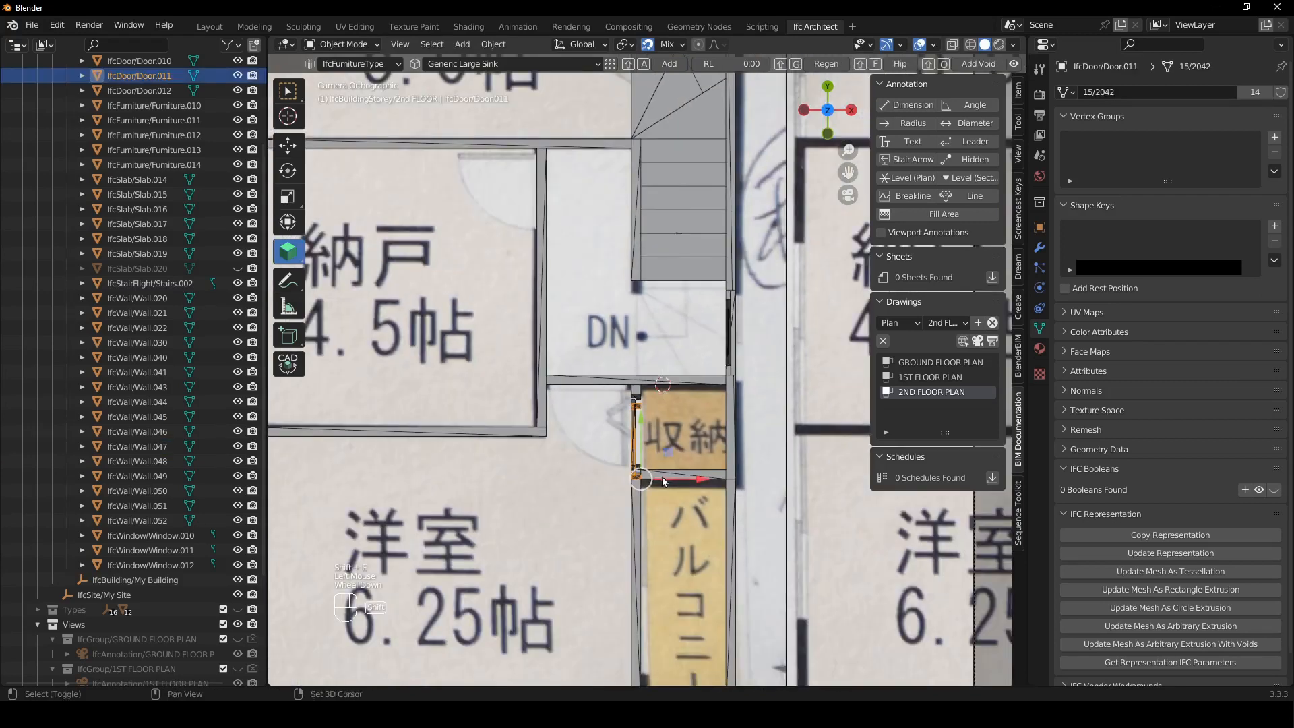
pyautogui.keyDown('shift'); pyautogui.moveTo(617, 516); pyautogui.dragTo(614, 389, button='middle'); pyautogui.keyUp('shift')
pyautogui.scroll(1, 614, 390)
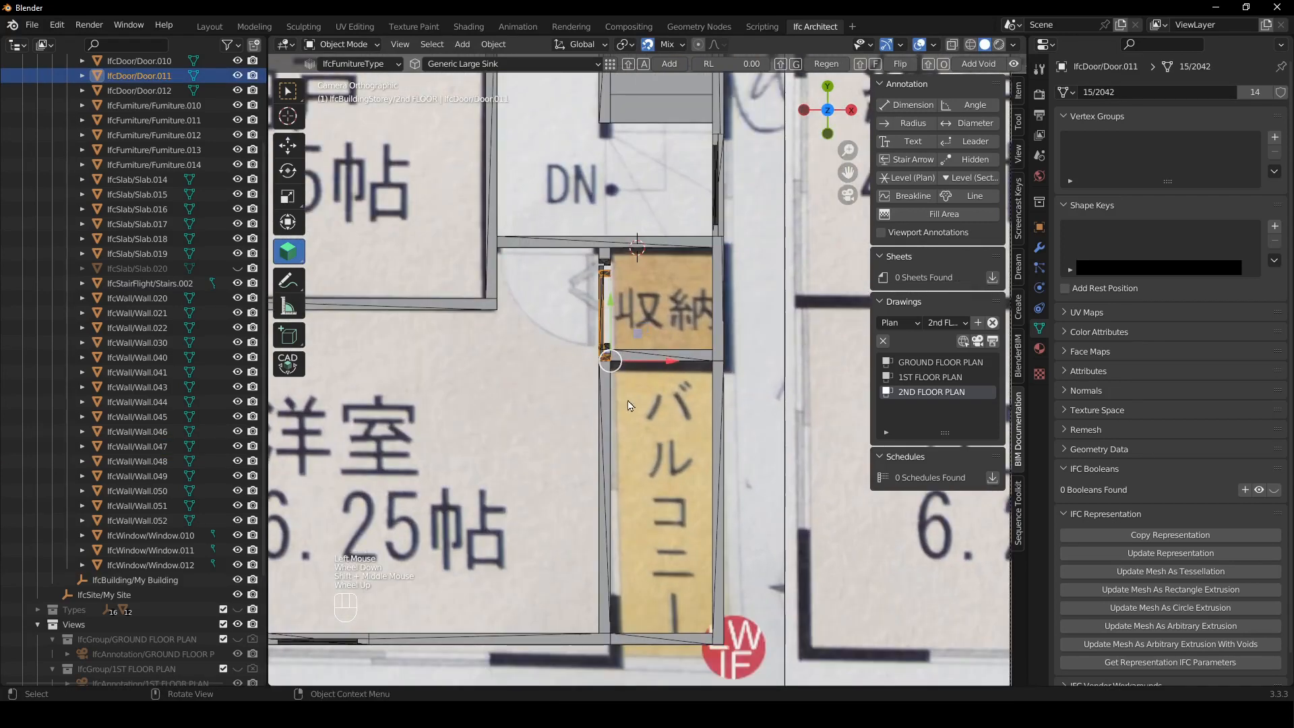
pyautogui.press('g')
pyautogui.press('y')
pyautogui.click(637, 432)
pyautogui.press('g')
pyautogui.press('y')
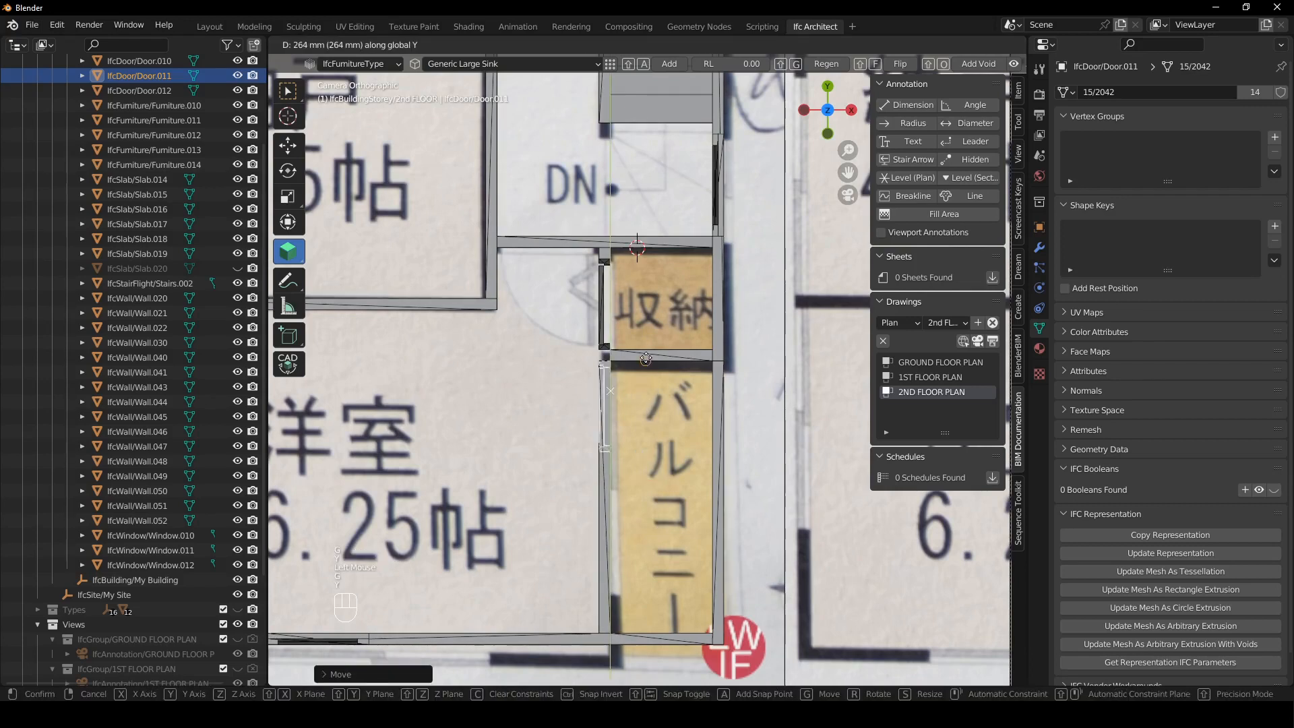
pyautogui.click(646, 358)
pyautogui.hotkey('shift', 'g')
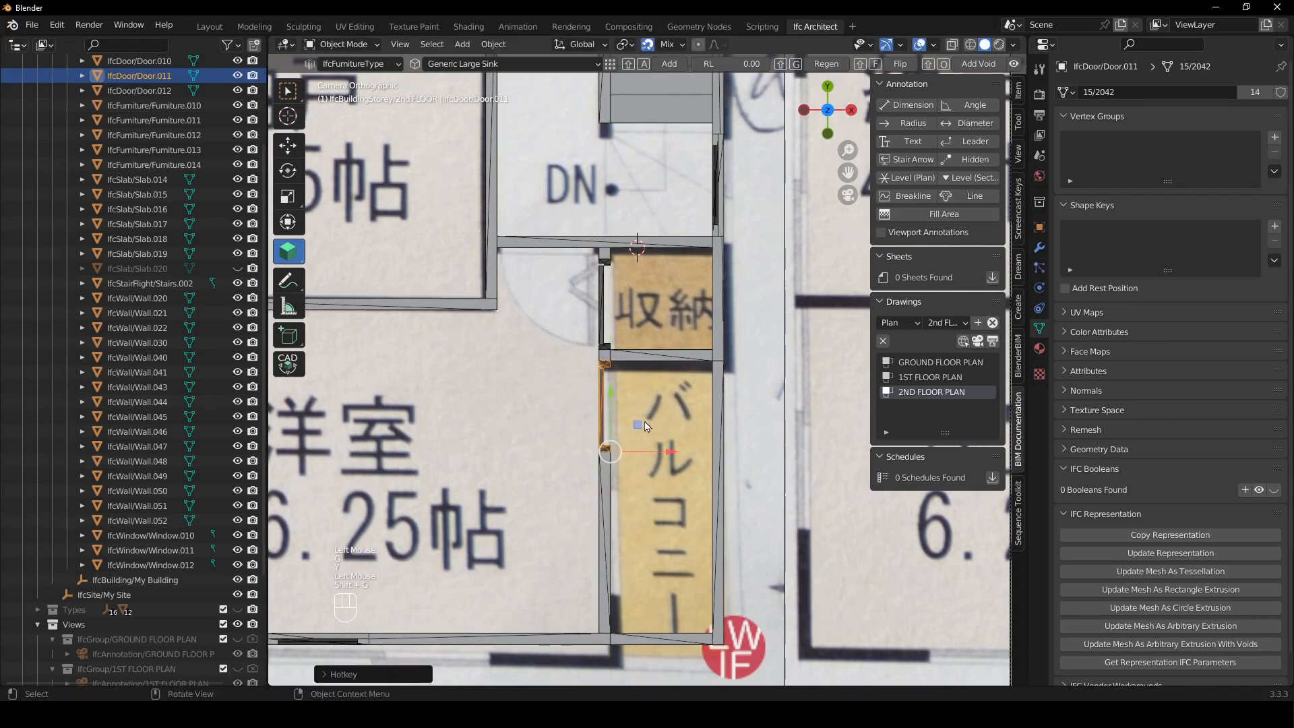
# - Flip the balcony door, Door.011, and the lower closet door, Door.012
pyautogui.hotkey('shift', 'f')
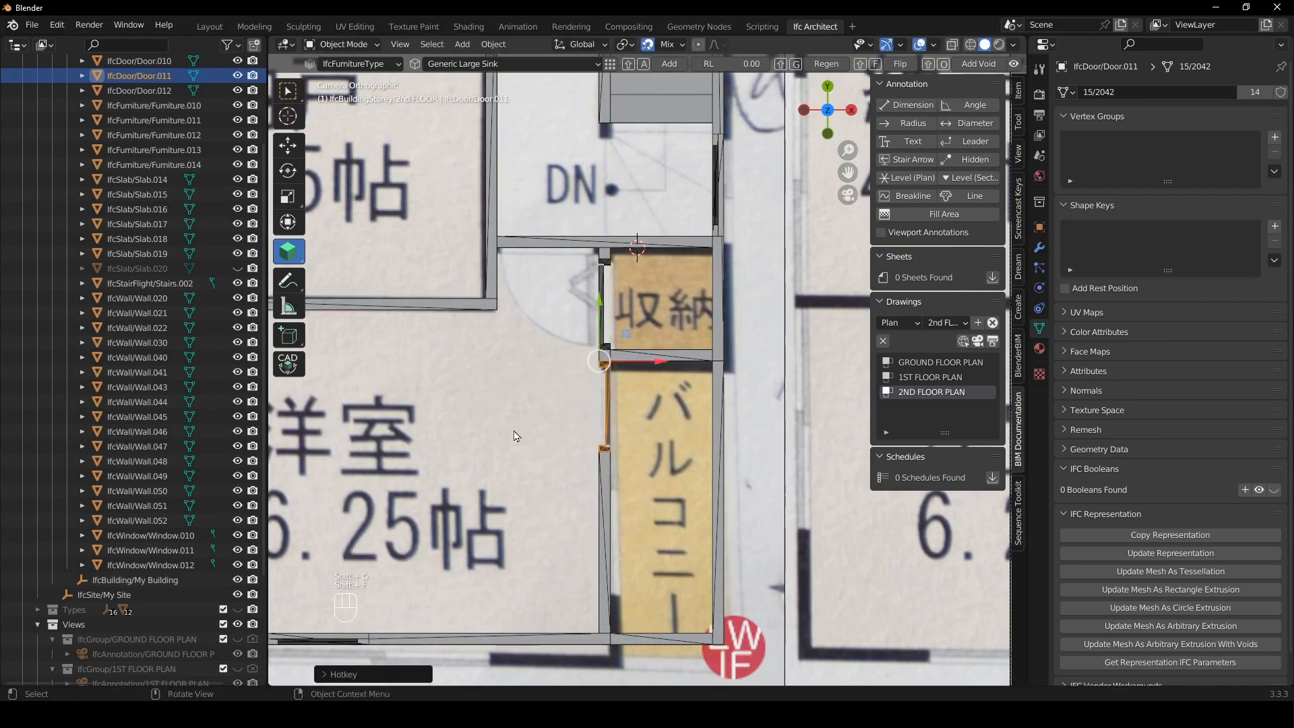
pyautogui.keyDown('shift'); pyautogui.moveTo(529, 375); pyautogui.dragTo(555, 514, button='middle'); pyautogui.keyUp('shift')
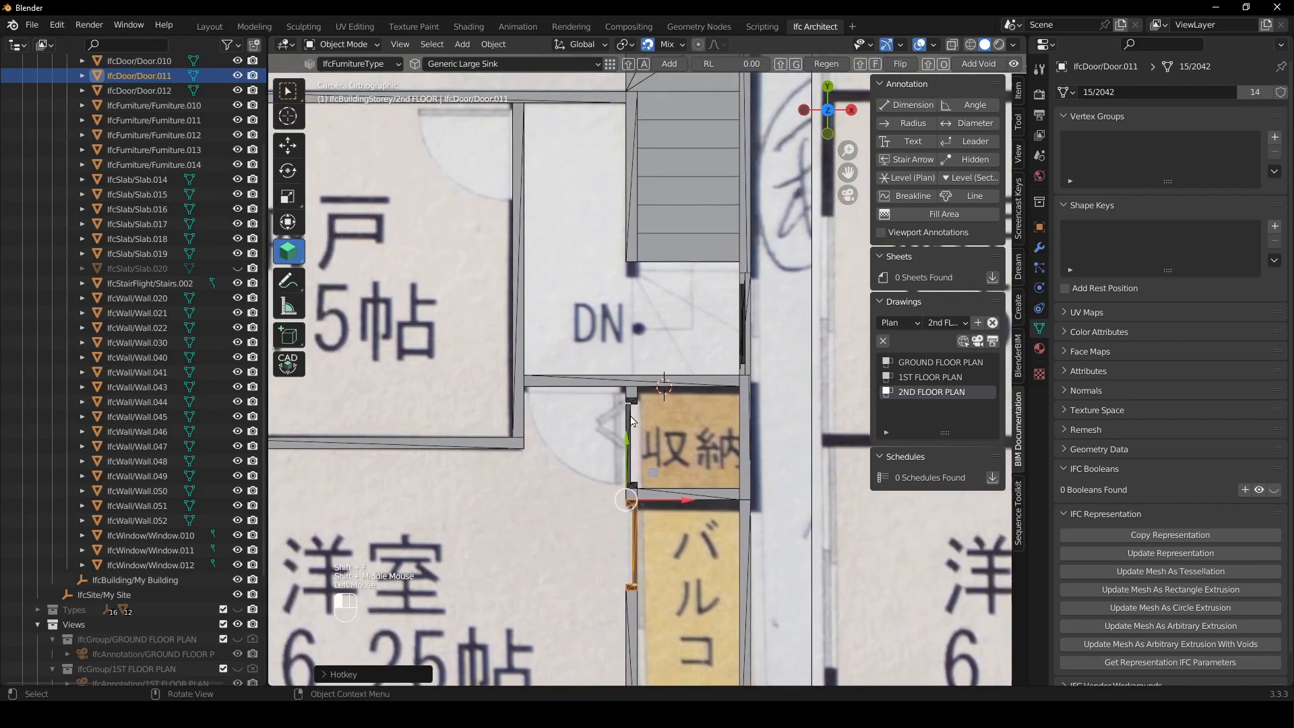
pyautogui.click(632, 421)
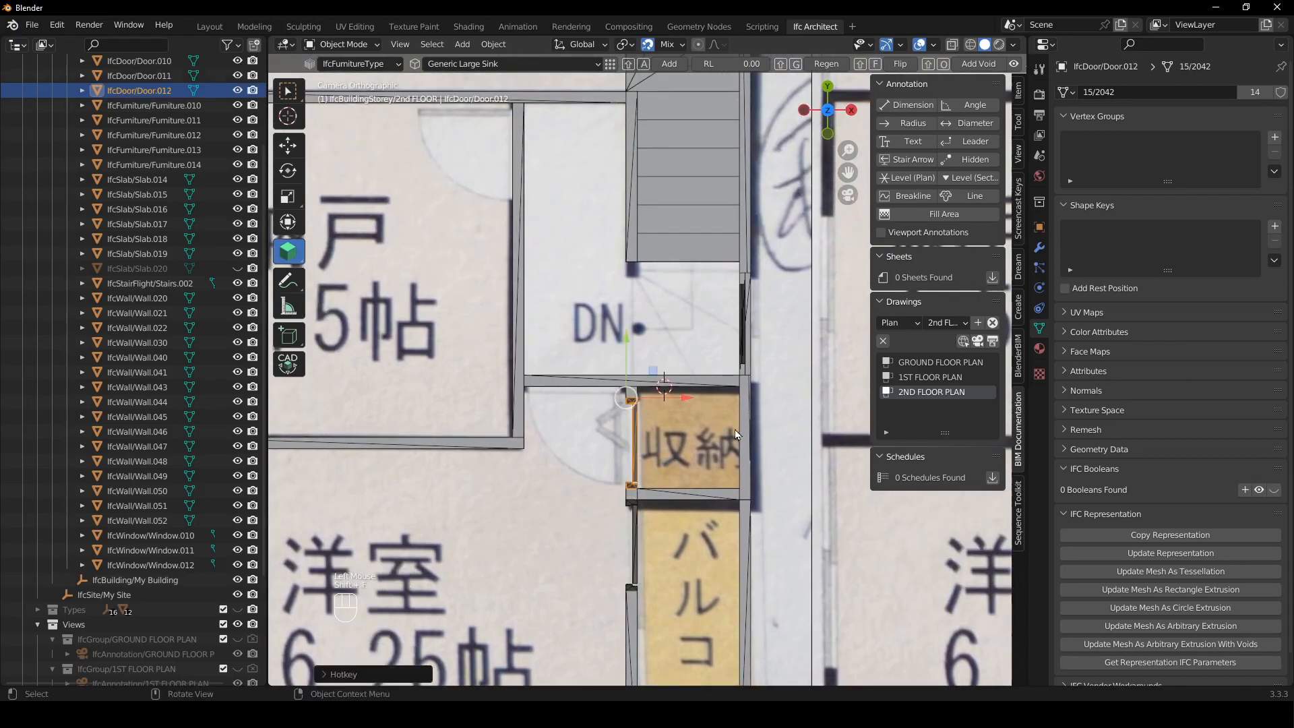
pyautogui.scroll(-2, 735, 434)
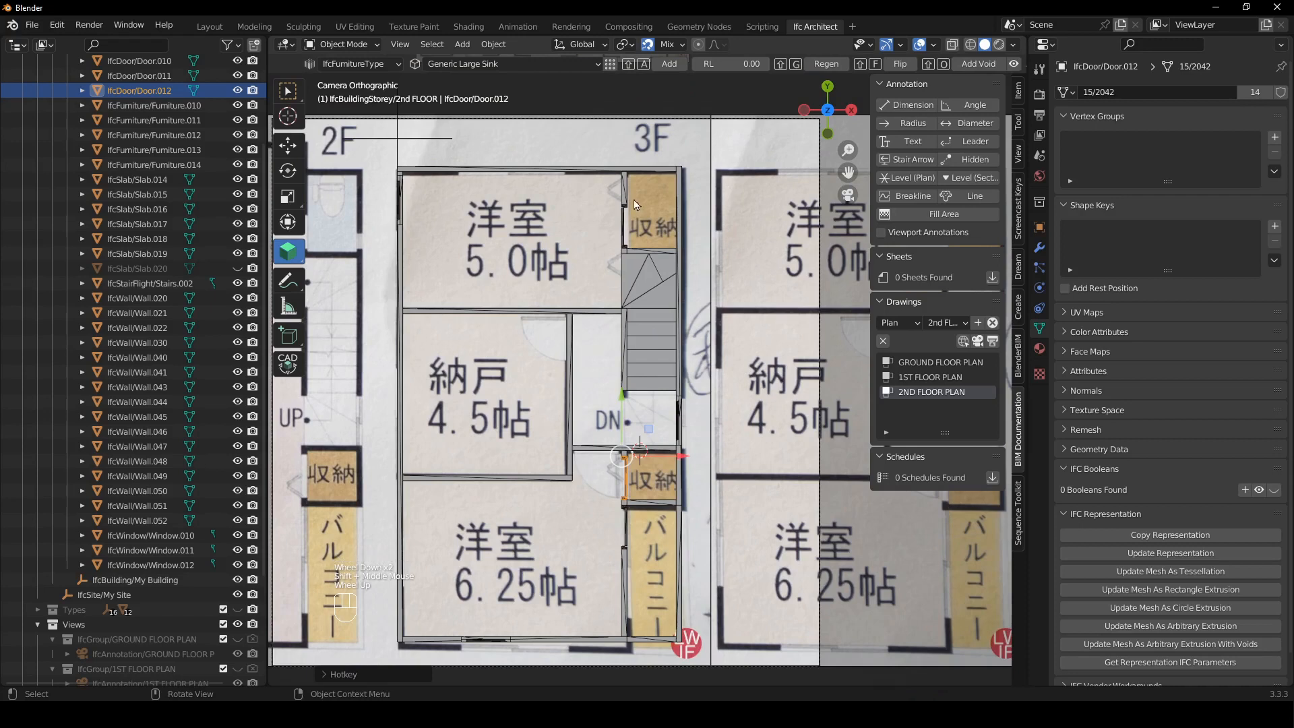
# - Move the upper closet door, Door.010, up along Y to the top end of the closet wall and regenerate its opening
pyautogui.click(649, 205)
pyautogui.press('g')
pyautogui.press('y')
pyautogui.click(648, 182)
pyautogui.scroll(2, 651, 202)
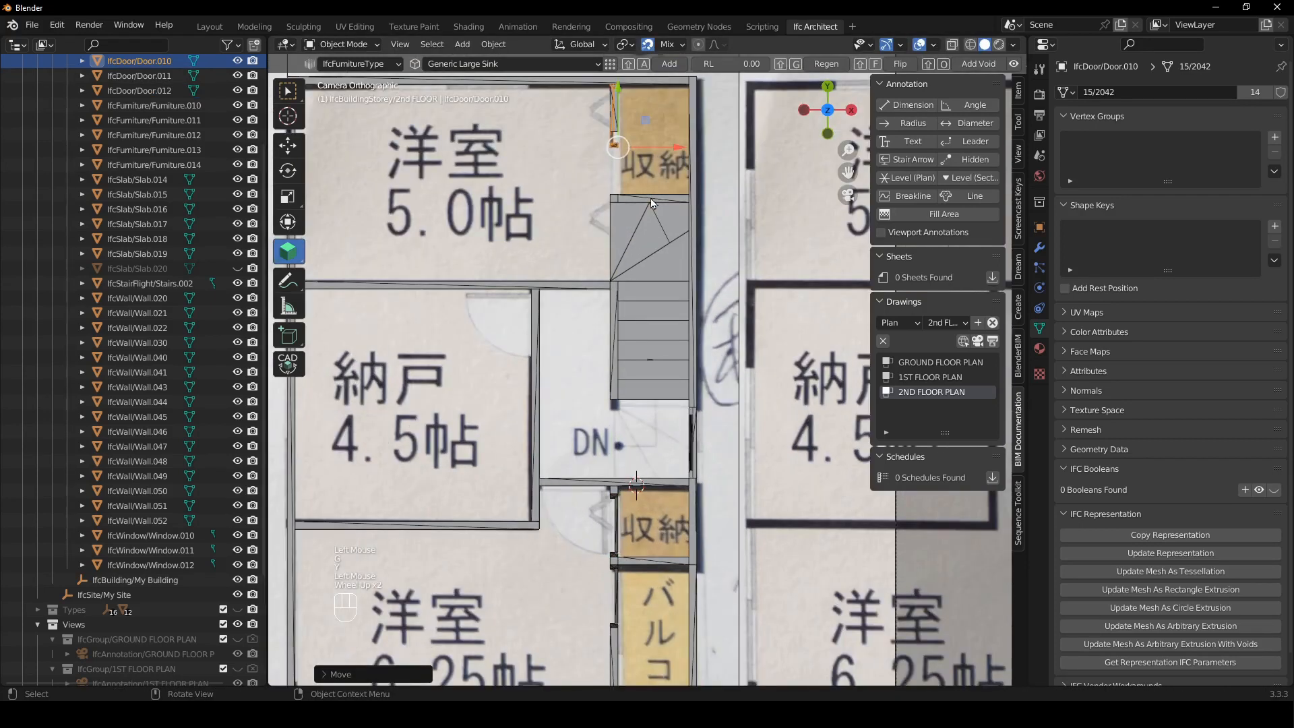
pyautogui.press('shift')
pyautogui.keyDown('shift'); pyautogui.moveTo(645, 195); pyautogui.dragTo(587, 337, button='middle'); pyautogui.keyUp('shift')
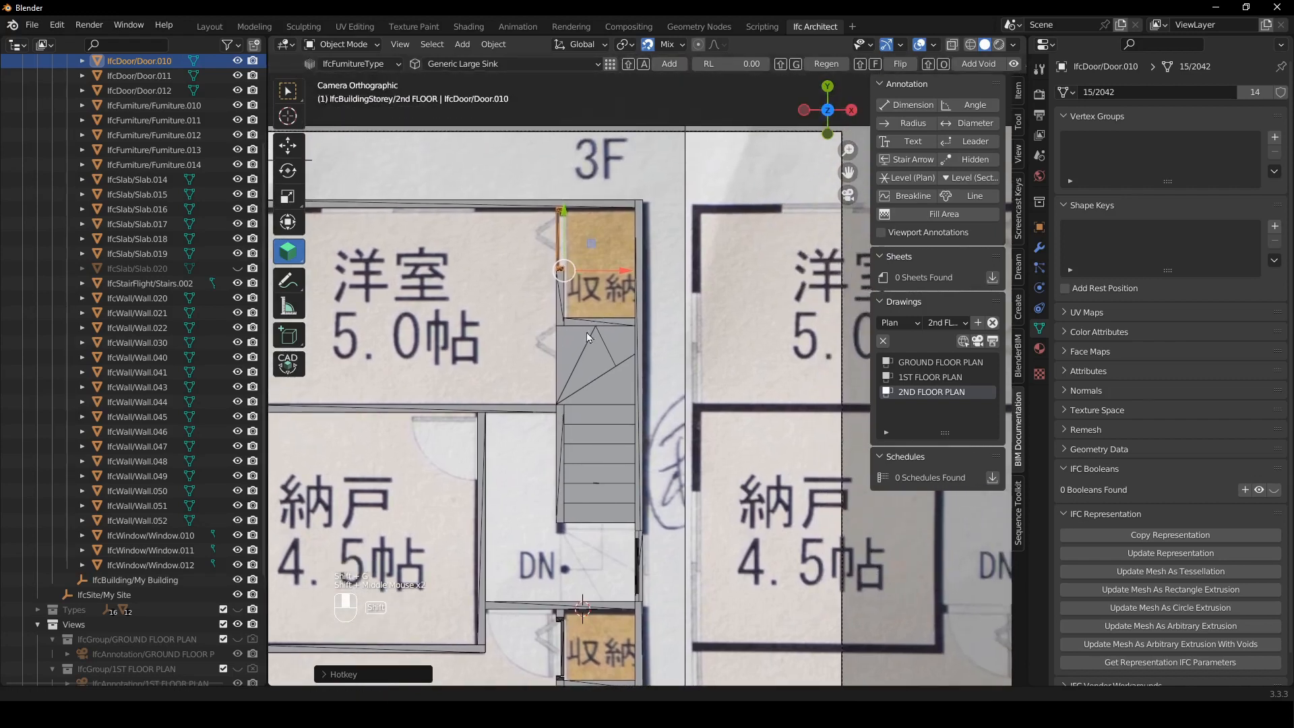
pyautogui.scroll(-2, 587, 337)
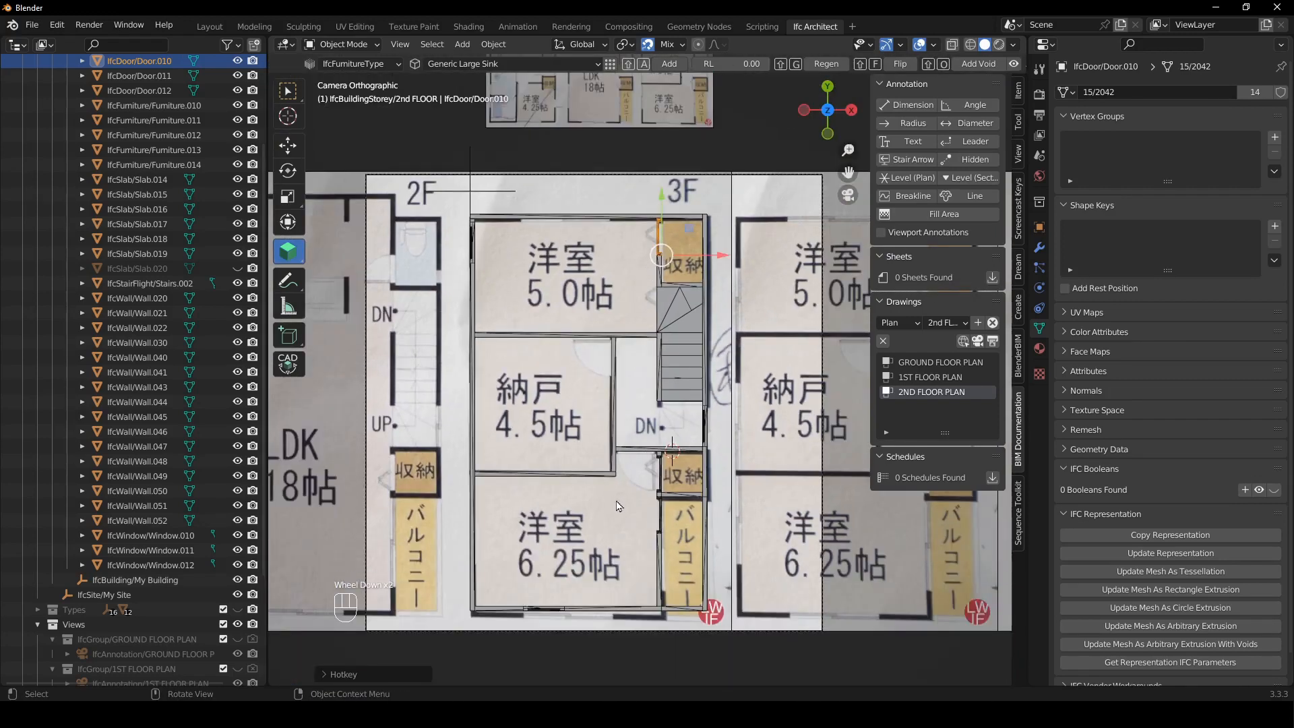
# - Inspect the 2nd floor walls and copied staircase in an angled perspective view
pyautogui.moveTo(620, 508); pyautogui.dragTo(600, 475, button='middle')
pyautogui.scroll(-3, 661, 453)
pyautogui.scroll(2, 688, 366)
pyautogui.moveTo(600, 475); pyautogui.dragTo(664, 451, button='middle')
pyautogui.scroll(1, 664, 451)
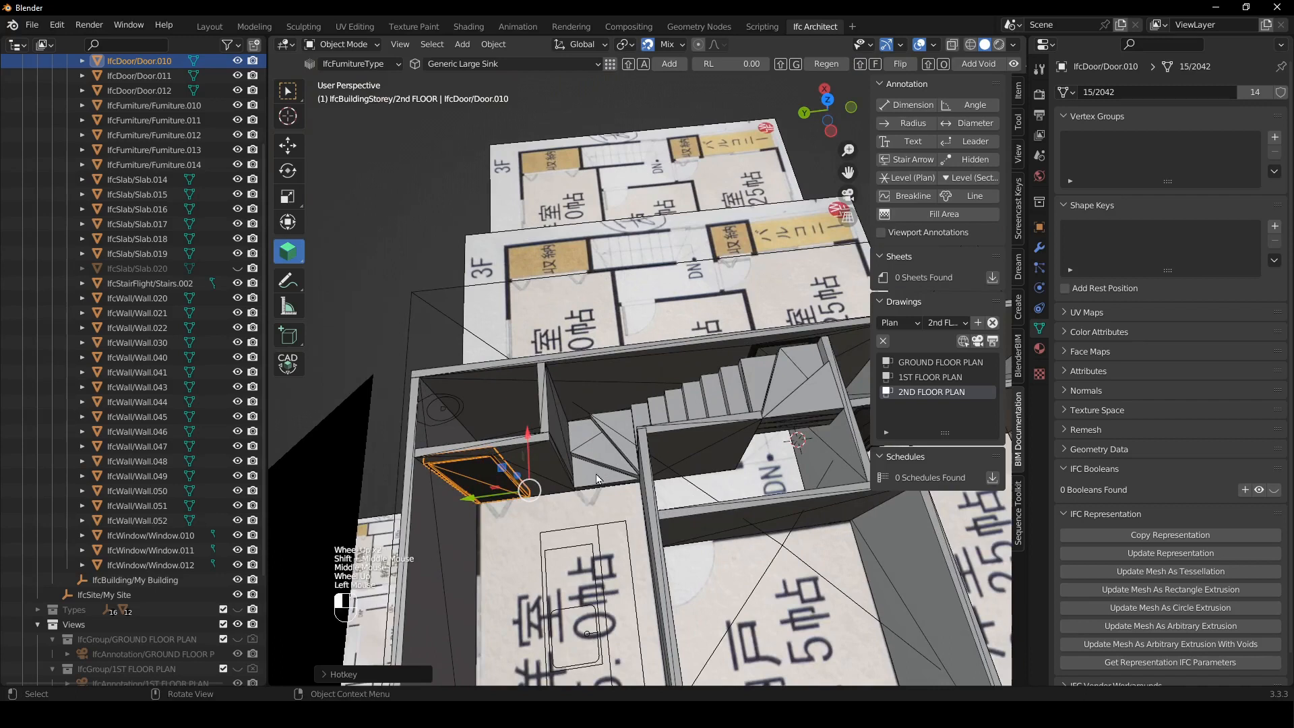
pyautogui.click(605, 459)
pyautogui.keyDown('shift'); pyautogui.click(616, 442); pyautogui.keyUp('shift')
pyautogui.keyDown('shift'); pyautogui.click(637, 423); pyautogui.keyUp('shift')
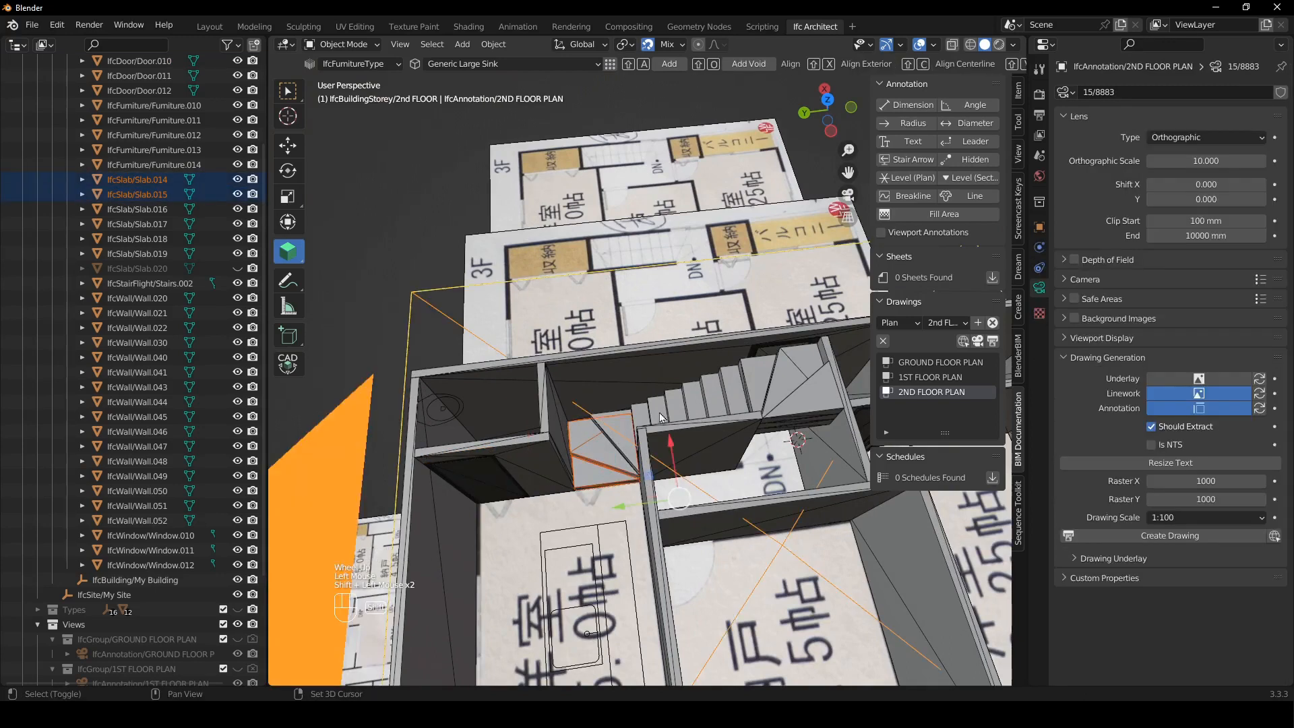
pyautogui.click(414, 335)
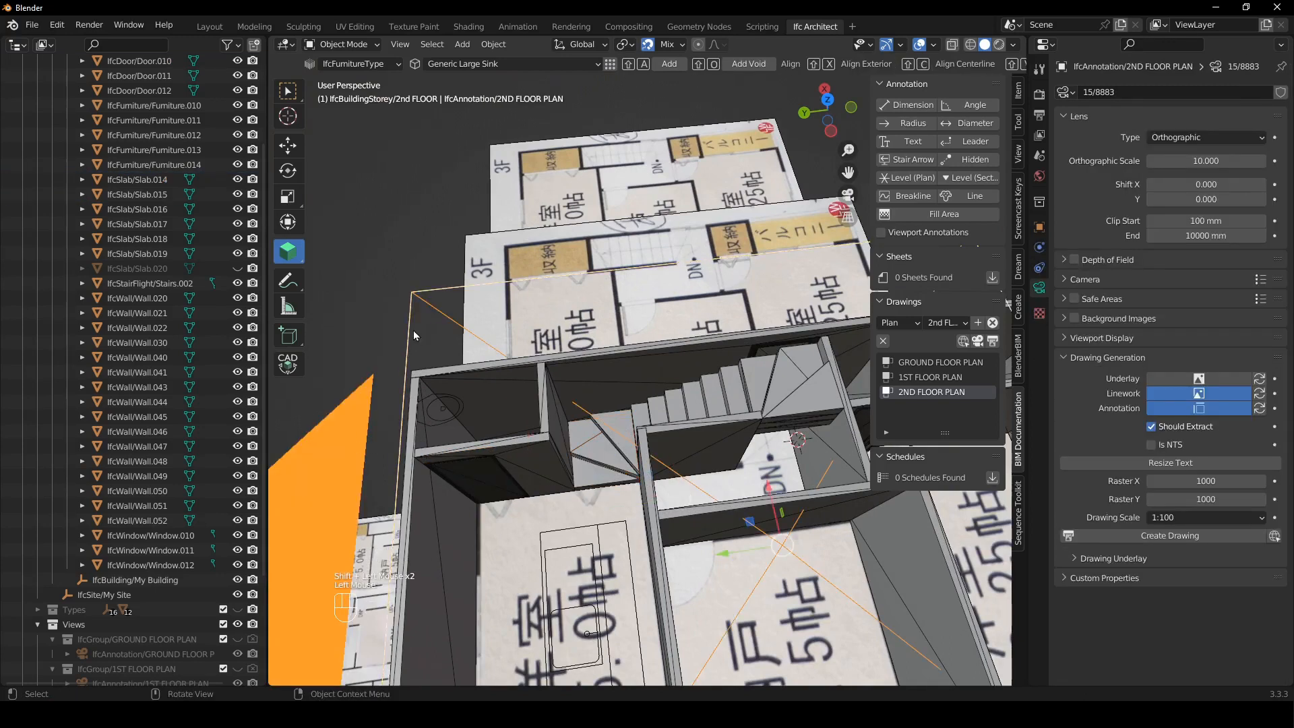
pyautogui.click(404, 239)
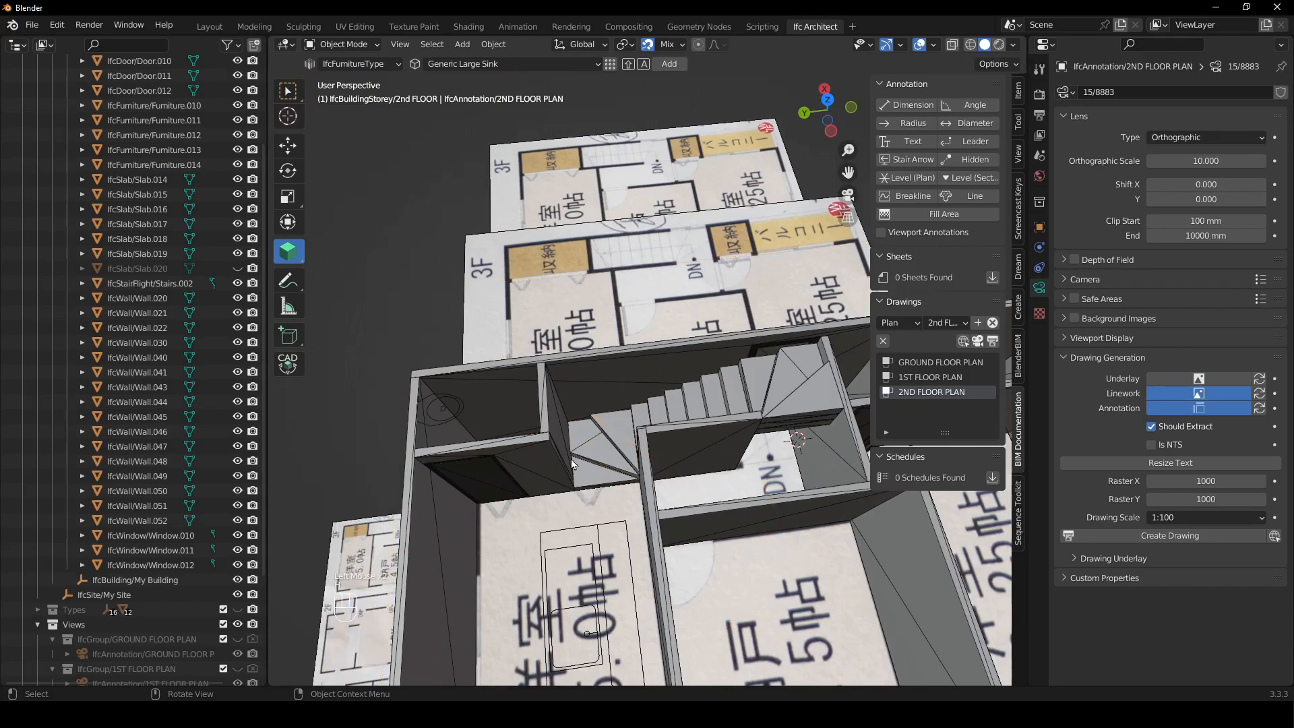
# - Delete the copied staircase: the stair flight Stairs.002 together with its step slabs, Slab.014 to Slab.019
pyautogui.click(602, 476)
pyautogui.keyDown('shift'); pyautogui.click(602, 476); pyautogui.keyUp('shift')
pyautogui.keyDown('shift'); pyautogui.click(602, 475); pyautogui.keyUp('shift')
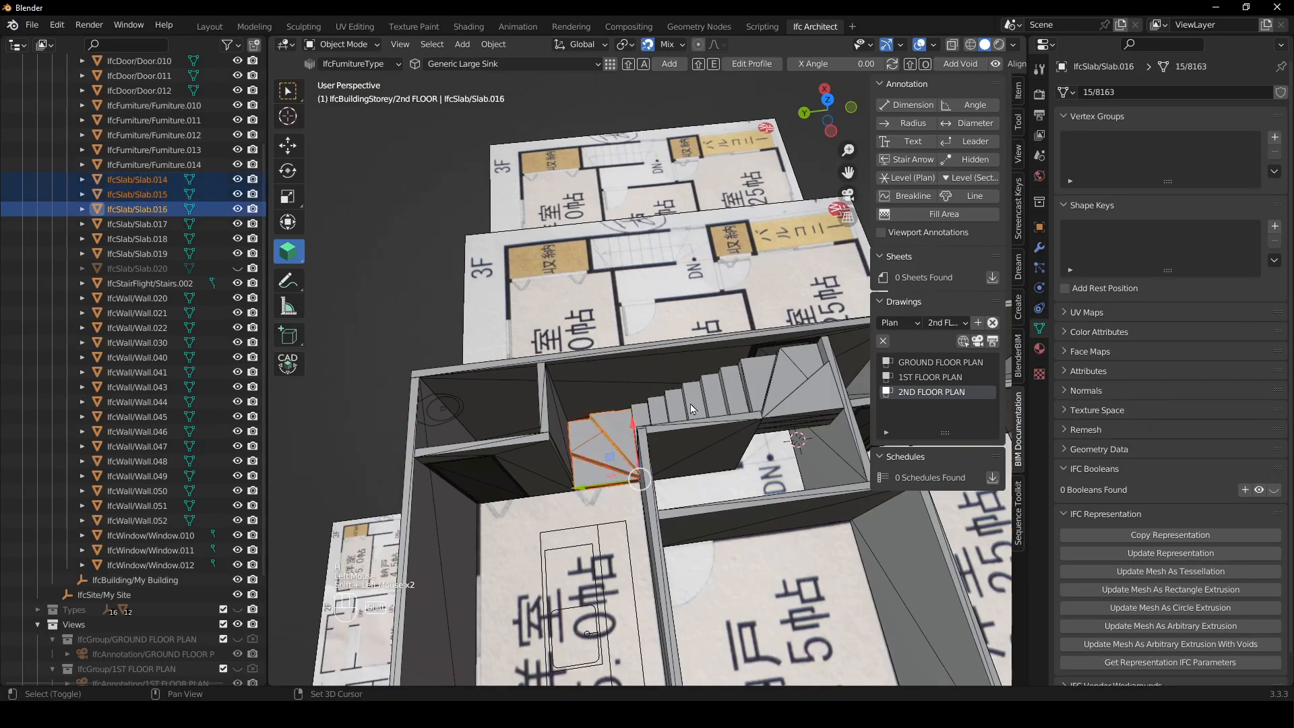
pyautogui.keyDown('shift'); pyautogui.click(762, 368); pyautogui.keyUp('shift')
pyautogui.keyDown('shift'); pyautogui.click(762, 372); pyautogui.keyUp('shift')
pyautogui.keyDown('shift'); pyautogui.click(802, 368); pyautogui.keyUp('shift')
pyautogui.keyDown('shift'); pyautogui.click(802, 368); pyautogui.keyUp('shift')
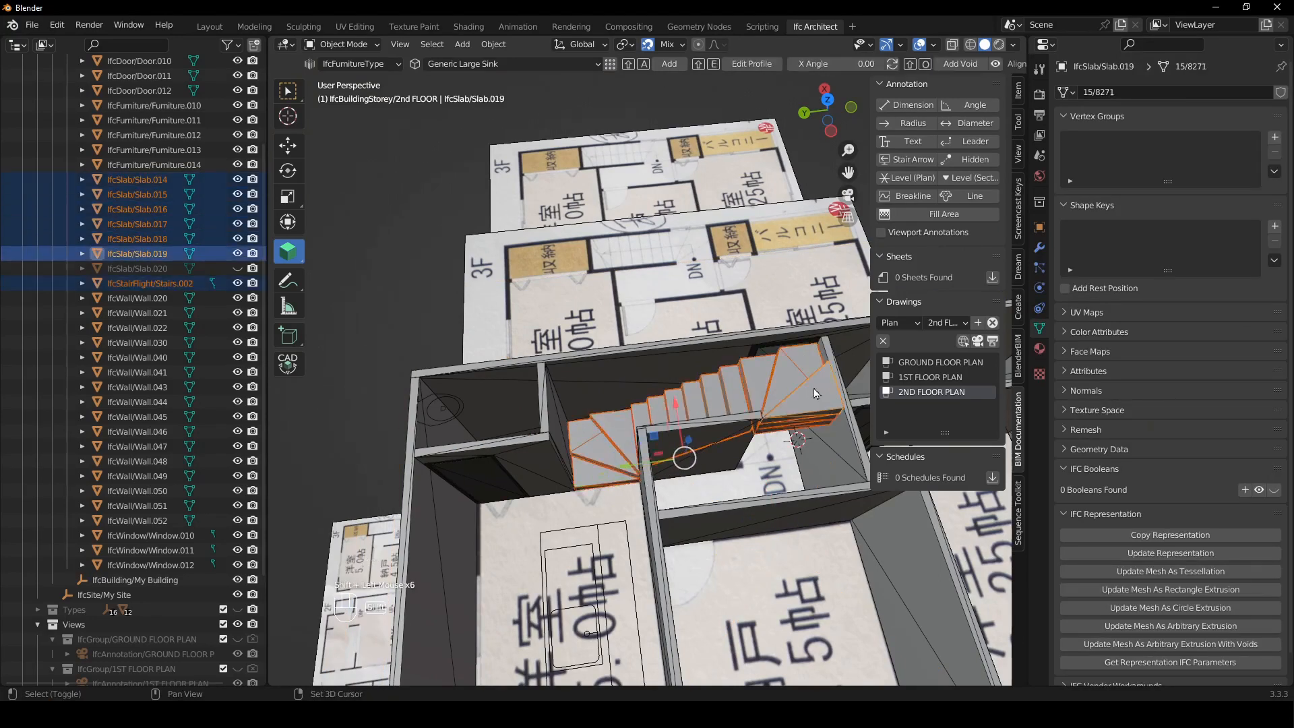
pyautogui.press('x')
pyautogui.click(800, 393)
# - Delete the short wall that stood beside the staircase near the DN landing, Wall.044
pyautogui.moveTo(794, 391); pyautogui.dragTo(776, 427, button='middle')
pyautogui.click(746, 383)
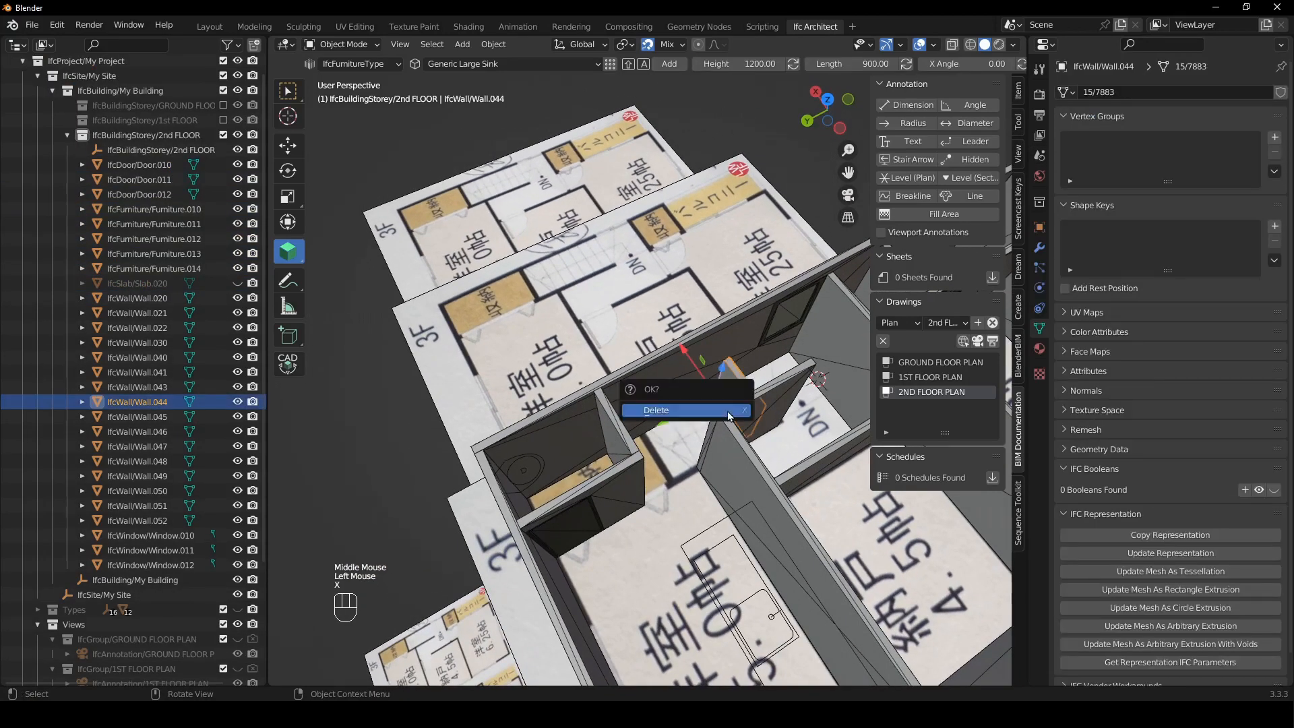
pyautogui.press('x')
pyautogui.click(723, 438)
# - Move the closet's lower wall, Wall.030, by -600 mm along Y to match the closet boundary on the 3F plan
pyautogui.moveTo(711, 449); pyautogui.dragTo(559, 502, button='middle')
pyautogui.press('KP_0')
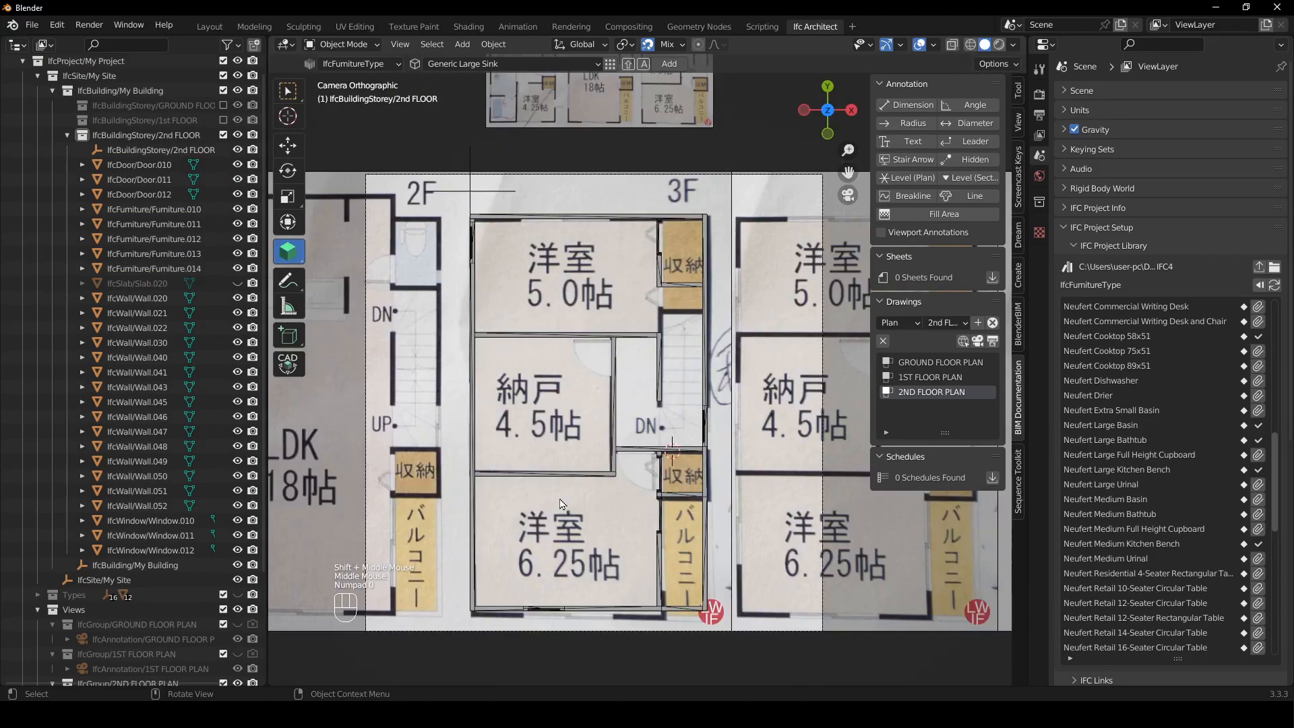
pyautogui.scroll(3, 399, 613)
pyautogui.keyDown('shift'); pyautogui.moveTo(731, 134); pyautogui.dragTo(705, 293, button='middle'); pyautogui.keyUp('shift')
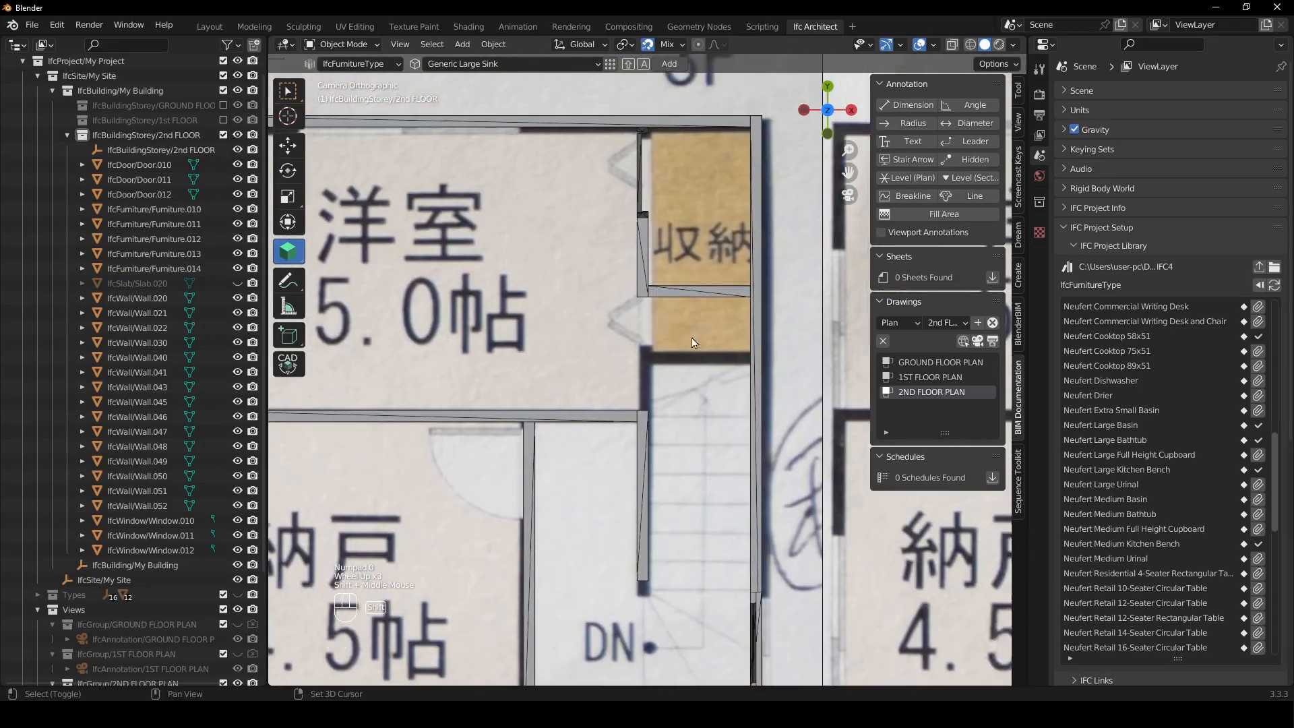
pyautogui.click(707, 302)
pyautogui.press('g')
pyautogui.press('y')
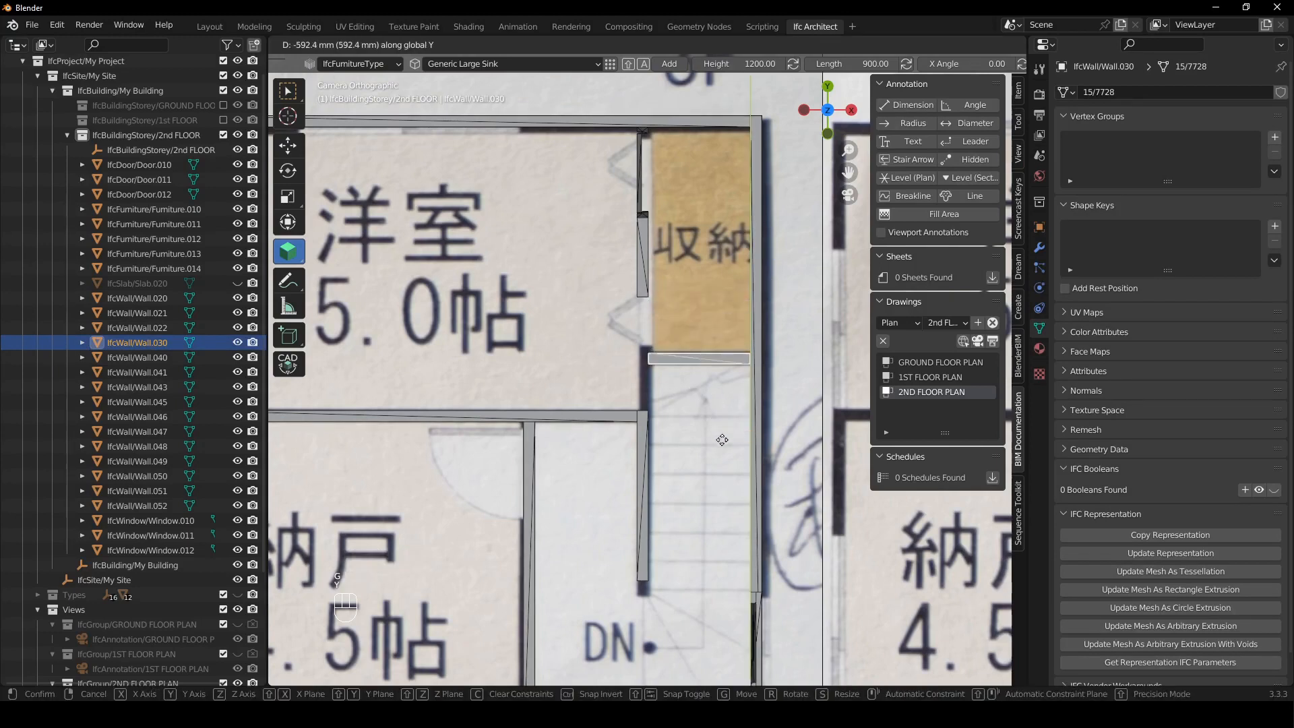
pyautogui.press('KP_Subtract')
pyautogui.press('KP_6')
pyautogui.press('KP_0')
pyautogui.press('KP_0')
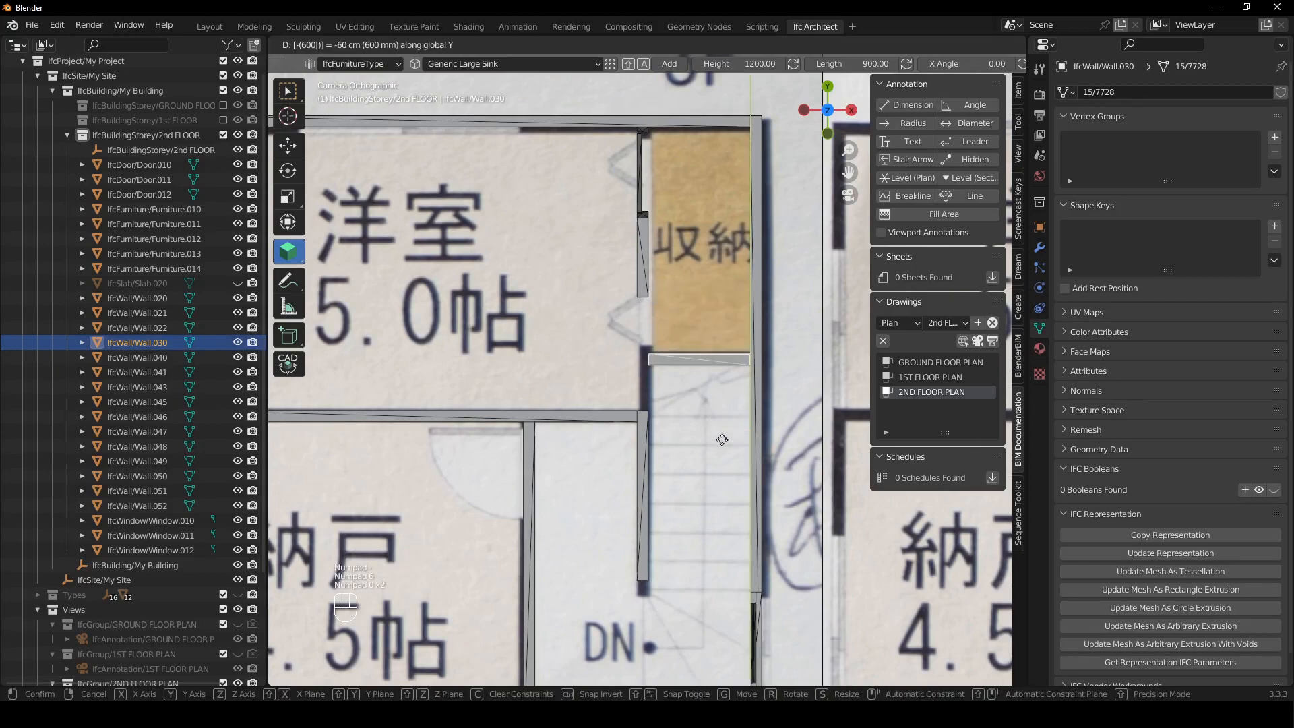
pyautogui.press('Return')
# - Extend the closet front wall, Wall.040, down to the corridor end of the 5.0 room's lower wall
pyautogui.click(642, 288)
pyautogui.keyDown('shift'); pyautogui.moveTo(664, 412); pyautogui.dragTo(670, 413, button='right'); pyautogui.keyUp('shift')
pyautogui.hotkey('shift', 'e')
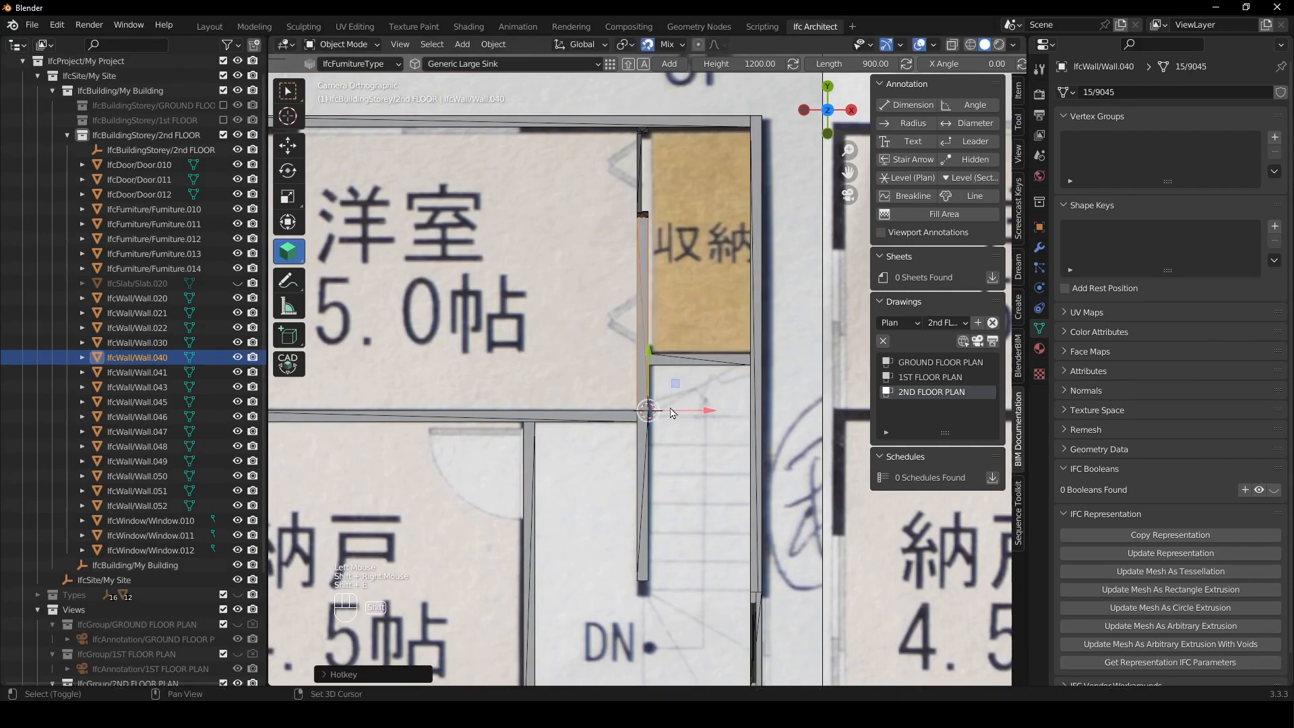
# - Add a D - 800 - left swing door to Wall.041, the wall between the 5.0 room and the corridor
pyautogui.scroll(-2, 667, 405)
pyautogui.keyDown('shift'); pyautogui.moveTo(610, 431); pyautogui.dragTo(606, 357, button='middle'); pyautogui.keyUp('shift')
pyautogui.click(609, 335)
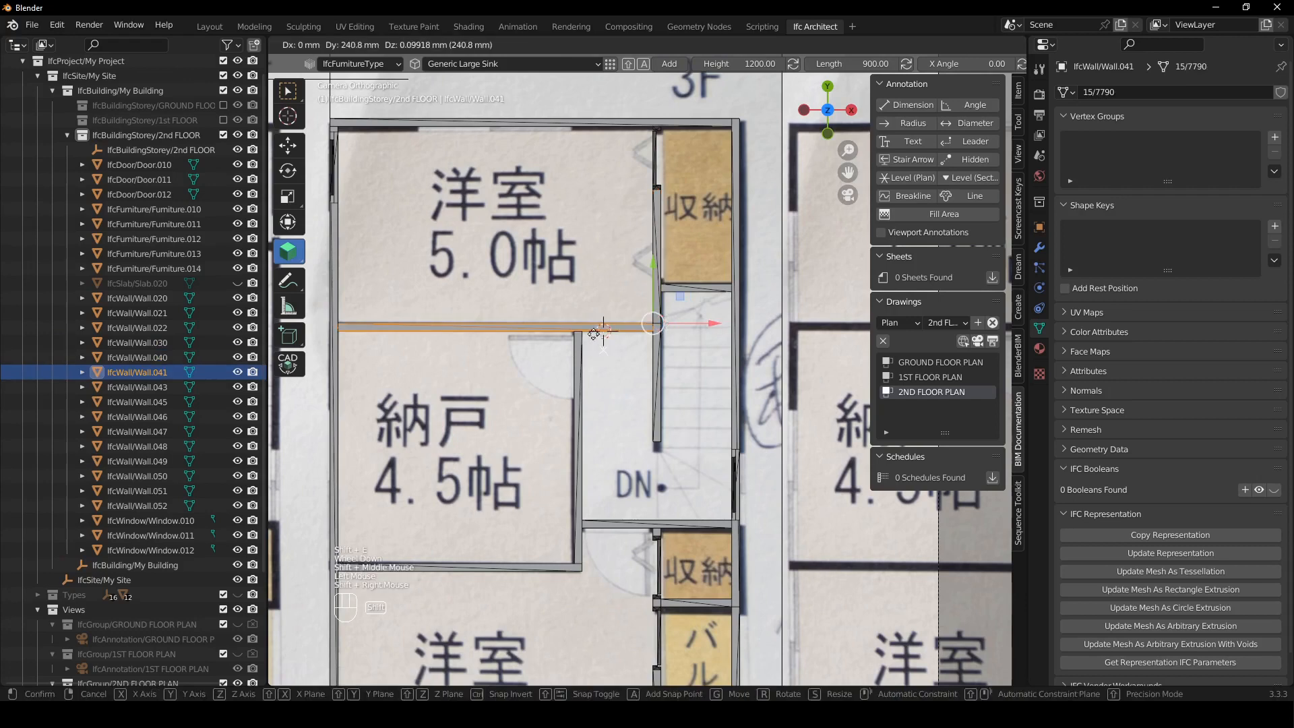
pyautogui.keyDown('shift'); pyautogui.rightClick(603, 330); pyautogui.keyUp('shift')
pyautogui.click(1019, 132)
pyautogui.click(943, 128)
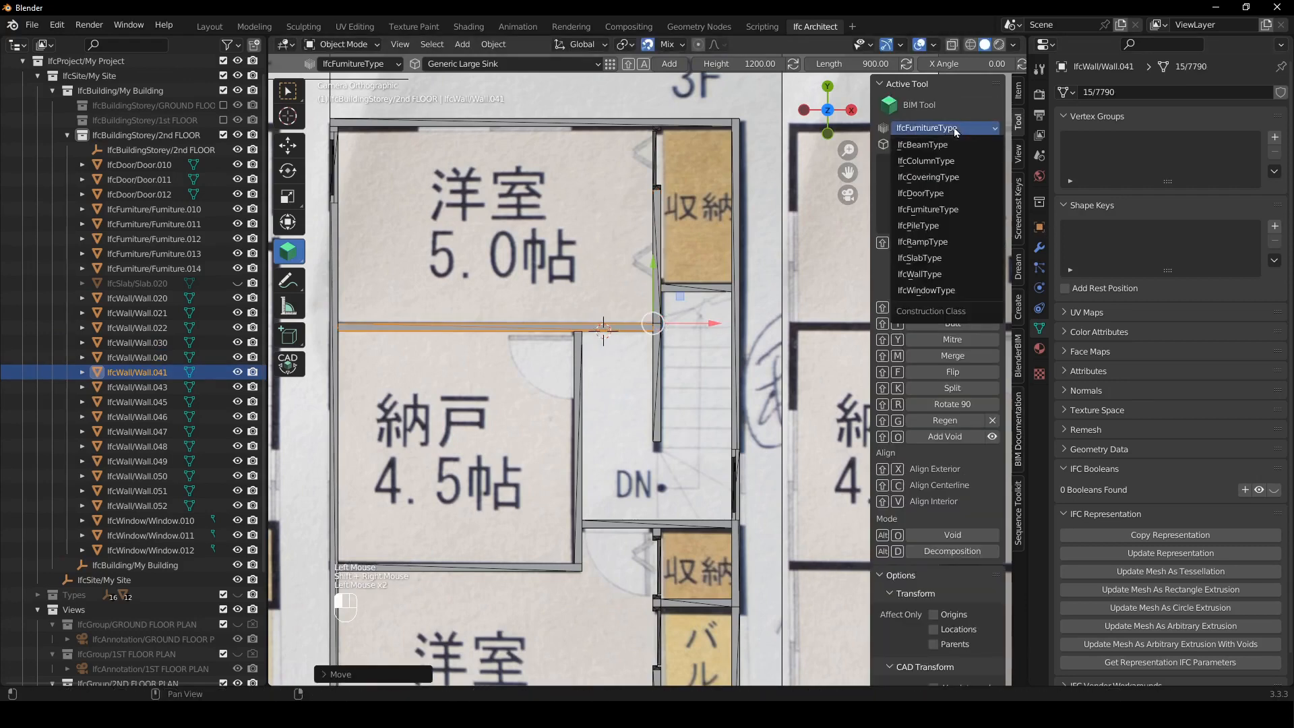
pyautogui.click(927, 193)
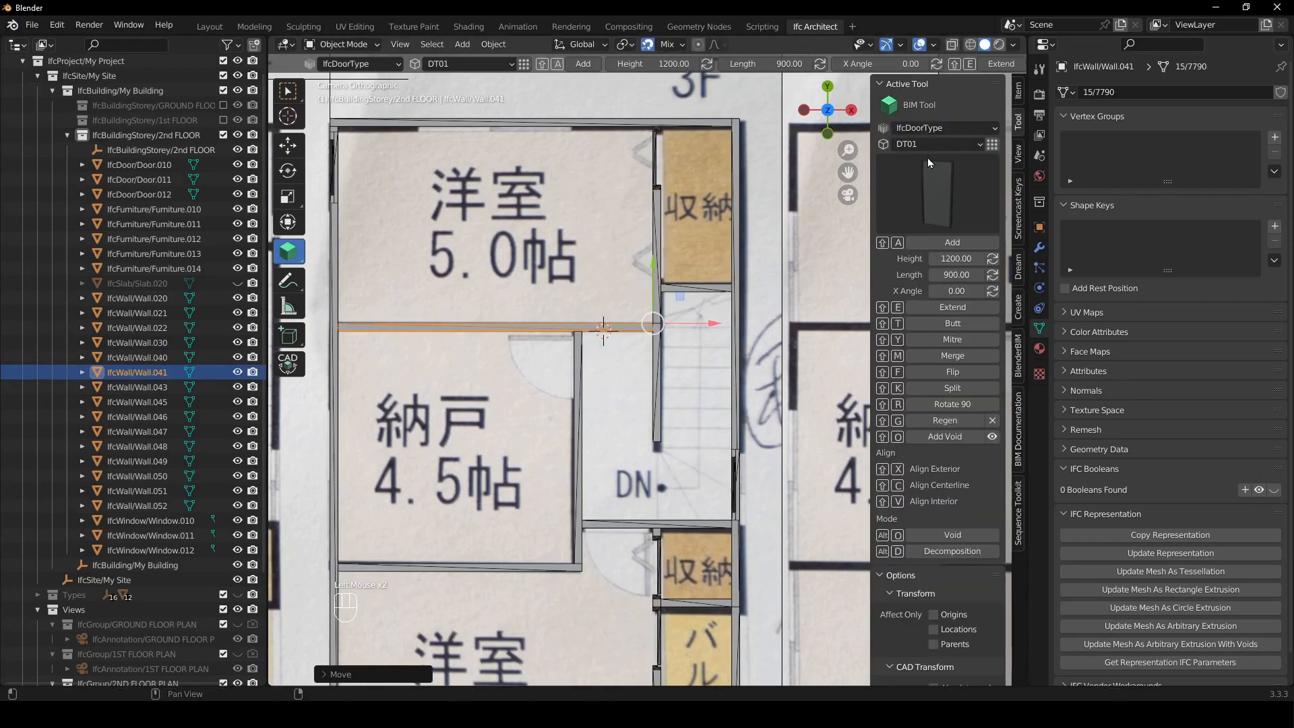
pyautogui.click(927, 146)
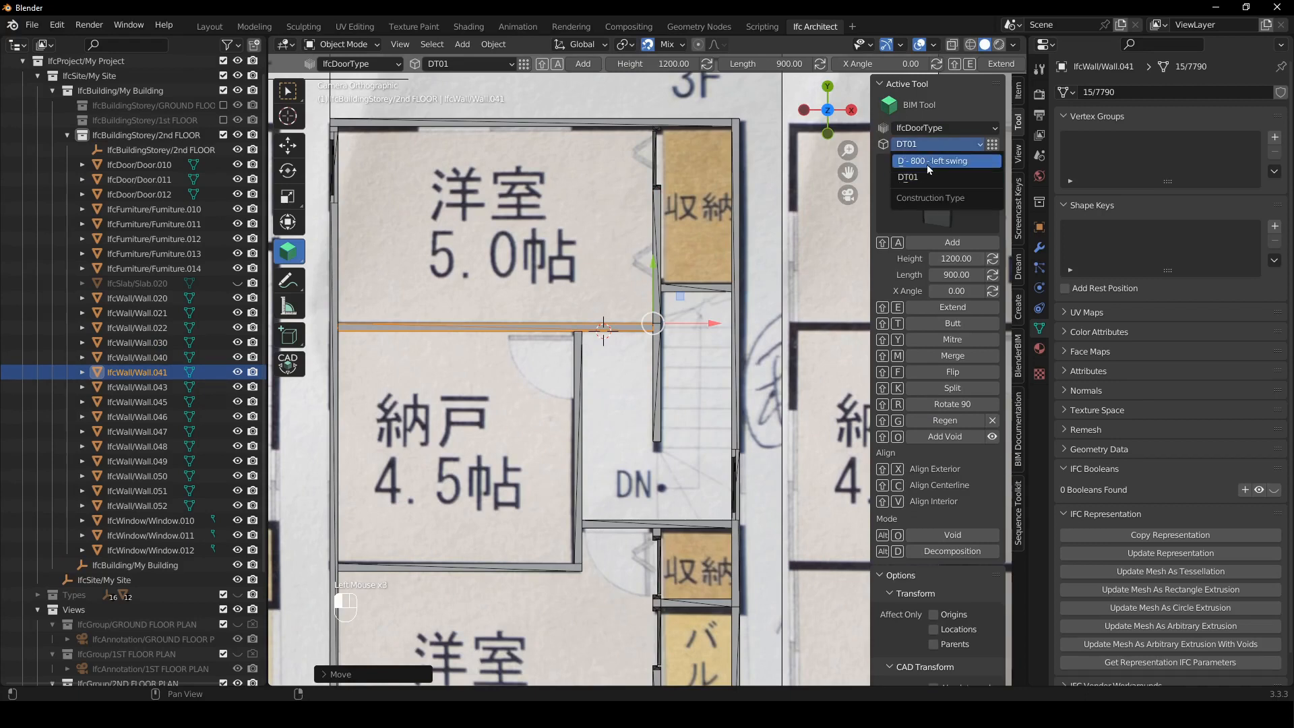
pyautogui.click(927, 165)
pyautogui.hotkey('shift', 'a')
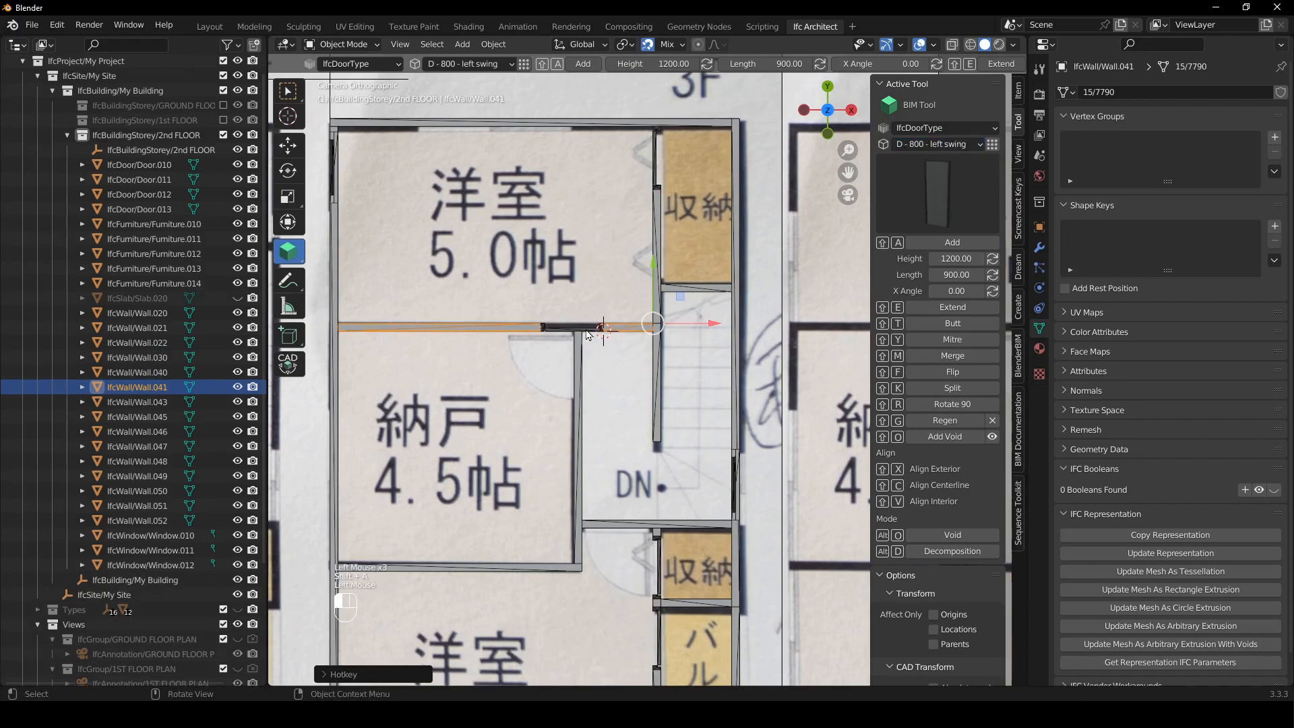
# - Move the new door in Wall.041 along X up to the stair wall, regenerate its opening and flip it
pyautogui.press('g')
pyautogui.press('x')
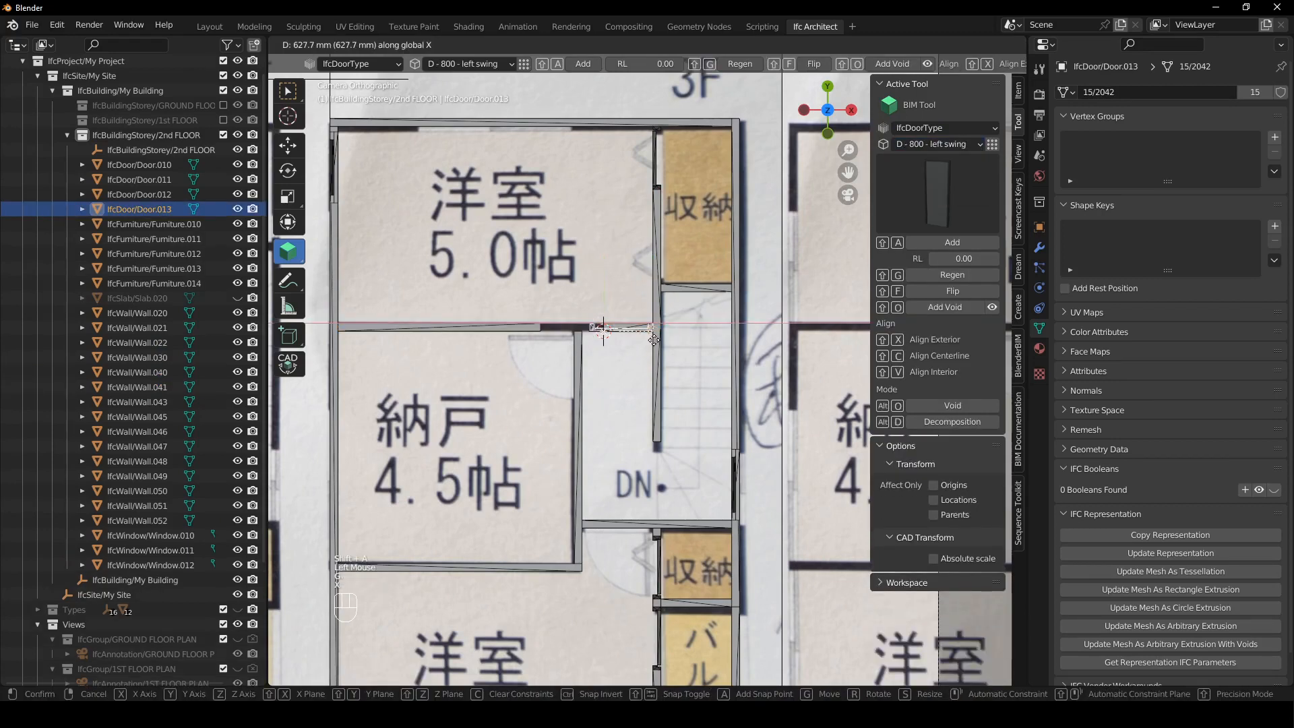
pyautogui.click(637, 372)
pyautogui.hotkey('shift', 'g')
pyautogui.hotkey('shift', 'f')
# - Add a D - 800 - left swing door to Wall.049, between the 4.5 storage room and the corridor
pyautogui.click(578, 385)
pyautogui.keyDown('shift'); pyautogui.rightClick(574, 426); pyautogui.keyUp('shift')
pyautogui.hotkey('shift', 'a')
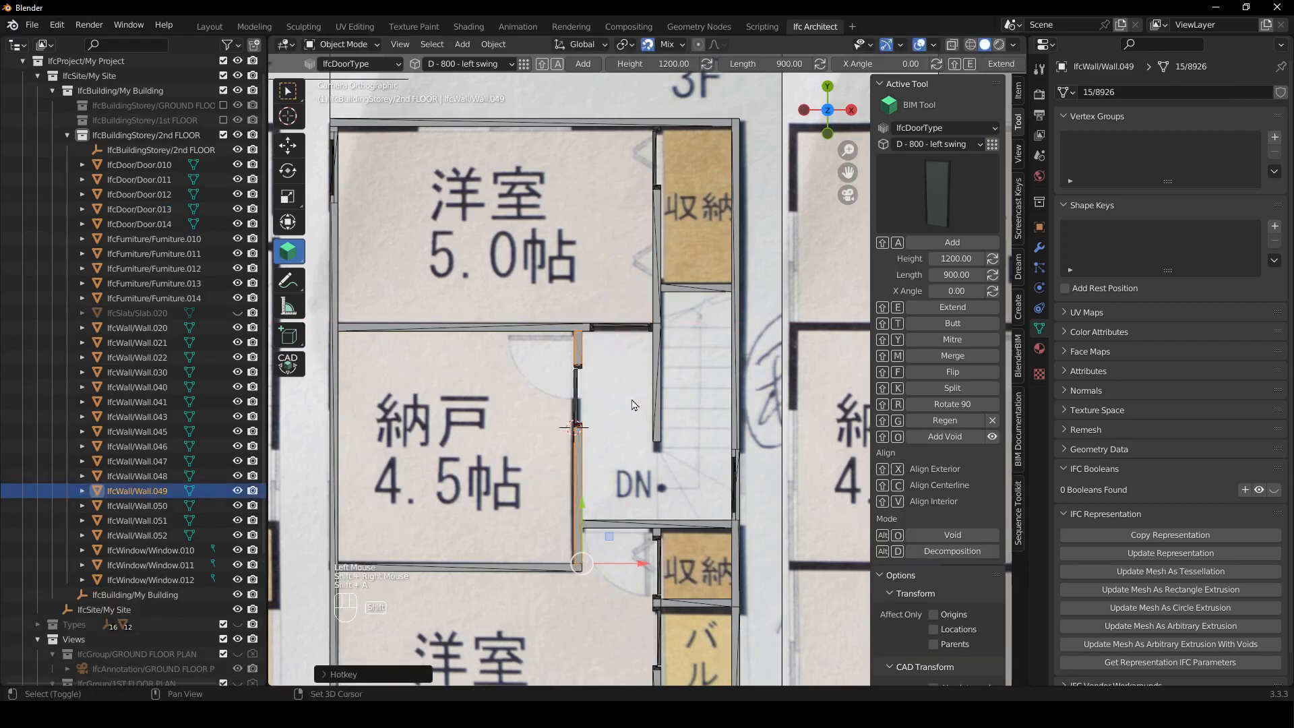
# - Move the storage room door, Door.014, along Y to its plan position near the wall's upper end and regenerate its opening
pyautogui.click(580, 389)
pyautogui.press('g')
pyautogui.press('y')
pyautogui.click(587, 345)
pyautogui.scroll(3, 610, 373)
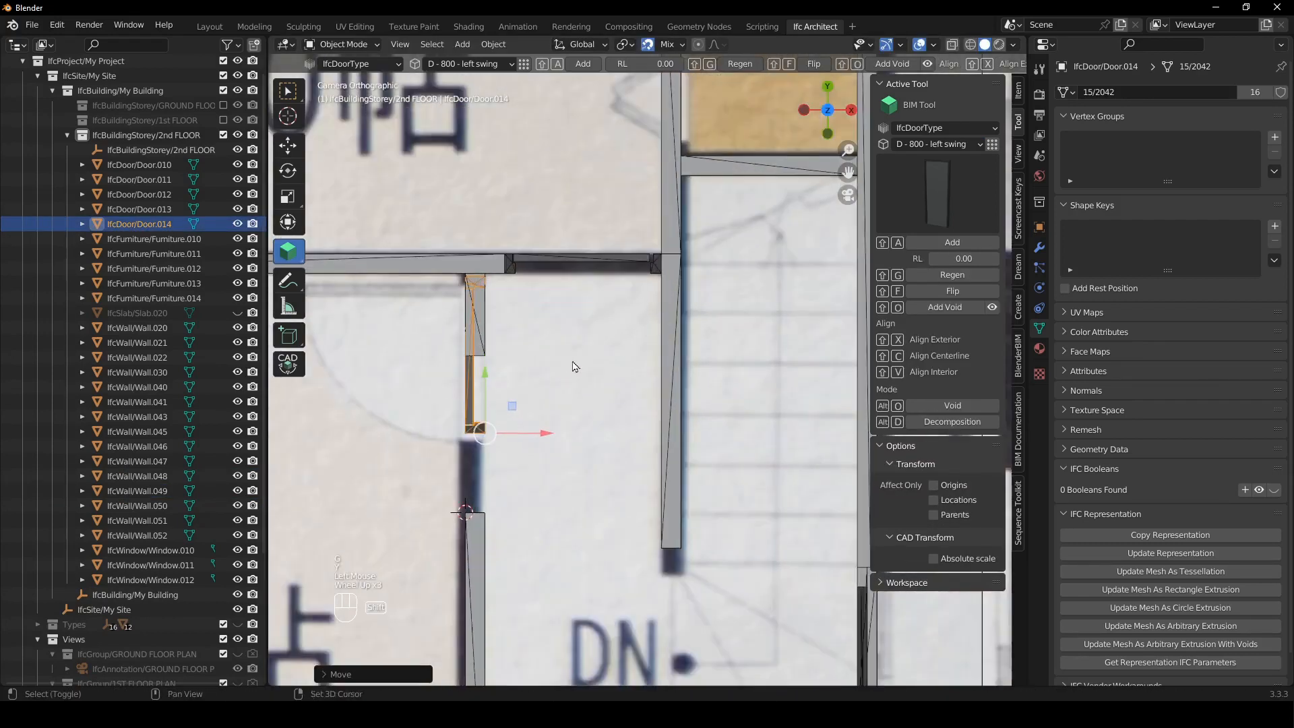
pyautogui.press('g')
pyautogui.press('y')
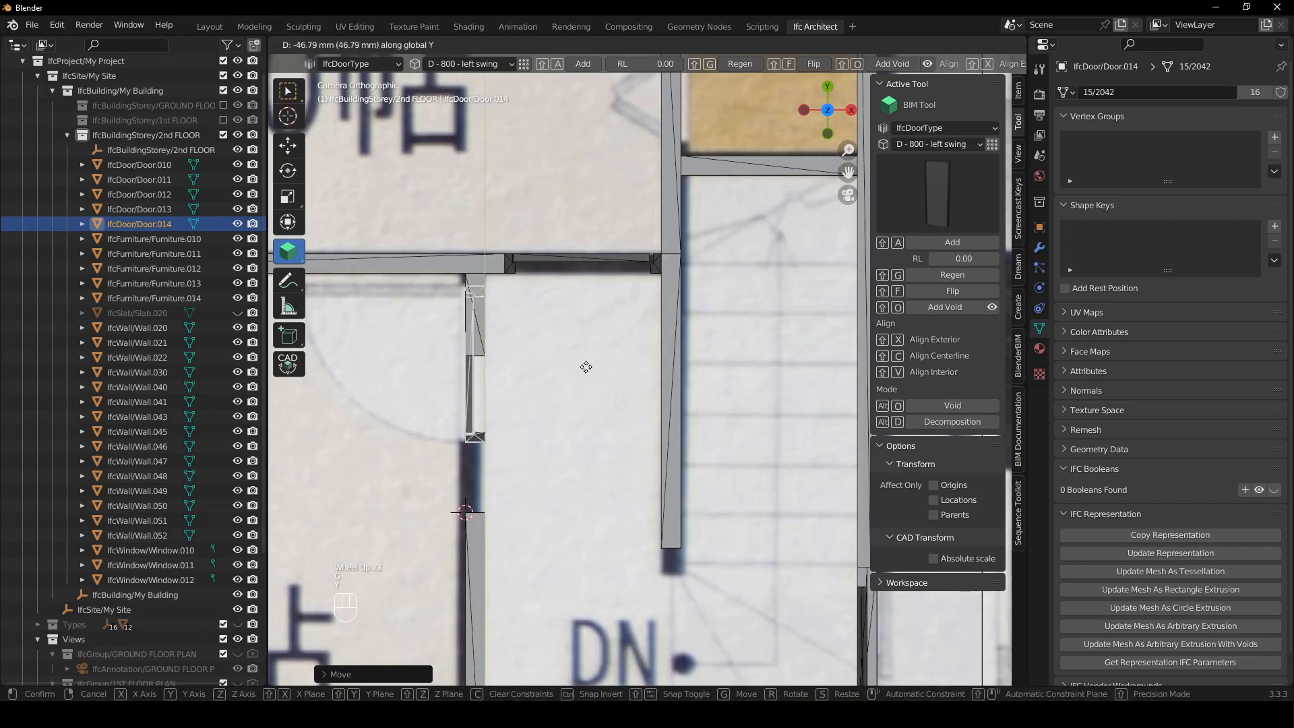
pyautogui.click(584, 388)
# - Add a D - 800 - left swing door to Wall.045, between the DN landing and the 6.25 room
pyautogui.scroll(-2, 585, 388)
pyautogui.keyDown('shift'); pyautogui.scroll(-1, 585, 388); pyautogui.keyUp('shift')
pyautogui.keyDown('shift'); pyautogui.moveTo(607, 492); pyautogui.dragTo(612, 378, button='middle'); pyautogui.keyUp('shift')
pyautogui.click(612, 376)
pyautogui.scroll(2, 612, 376)
pyautogui.keyDown('shift'); pyautogui.rightClick(557, 388); pyautogui.keyUp('shift')
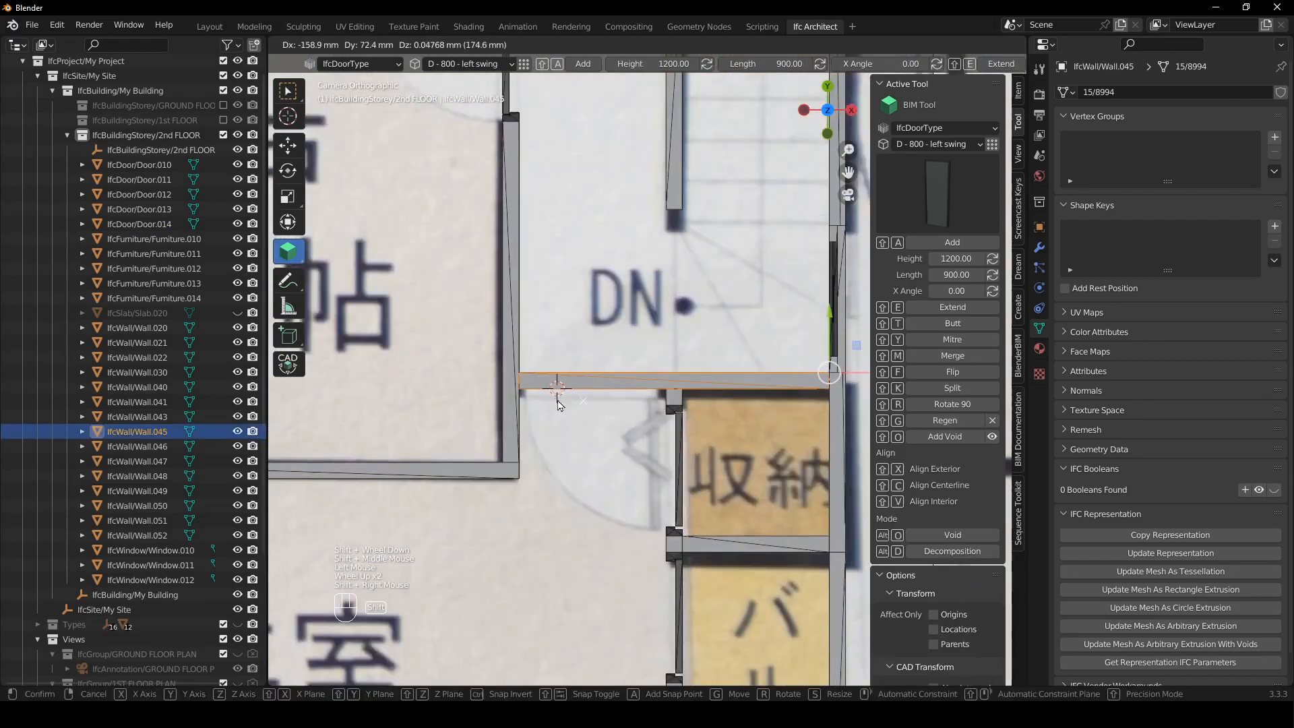
pyautogui.hotkey('shift', 'a')
# - Move the 6.25 room's door, Door.015, along X to the plan's door swing and regenerate its opening
pyautogui.click(542, 385)
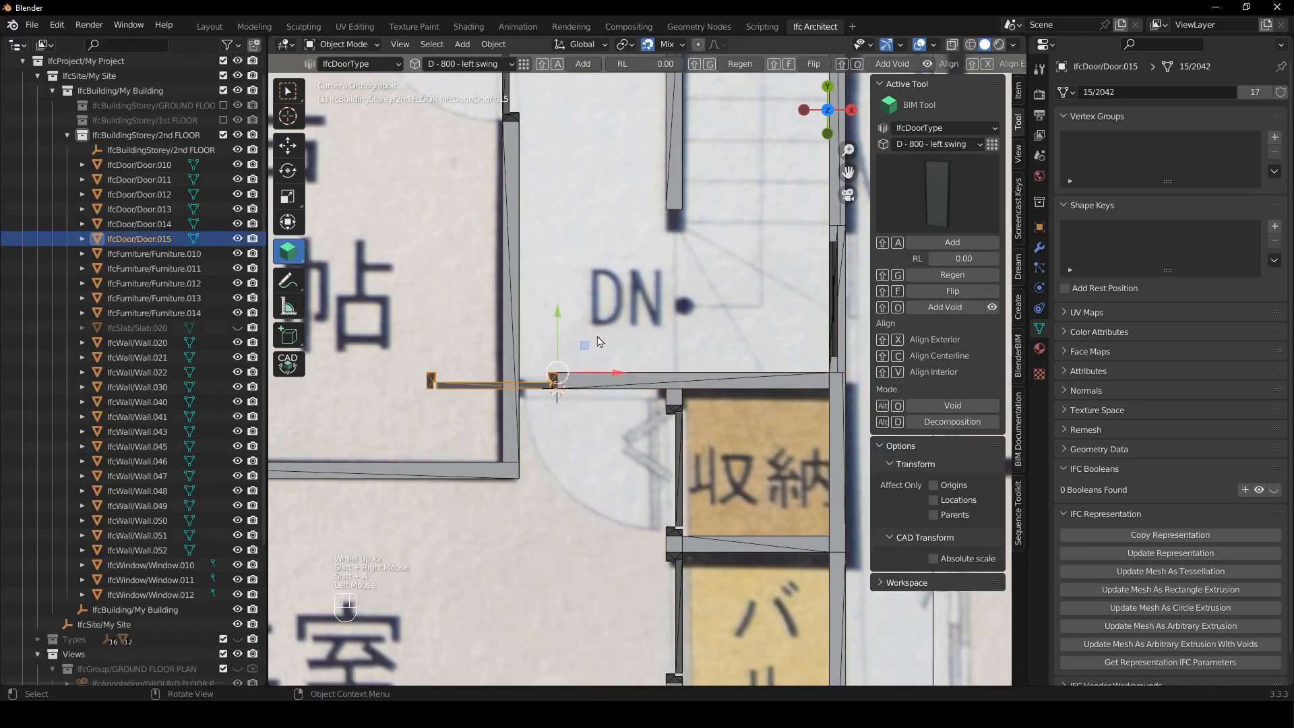
pyautogui.press('g')
pyautogui.press('x')
pyautogui.click(703, 341)
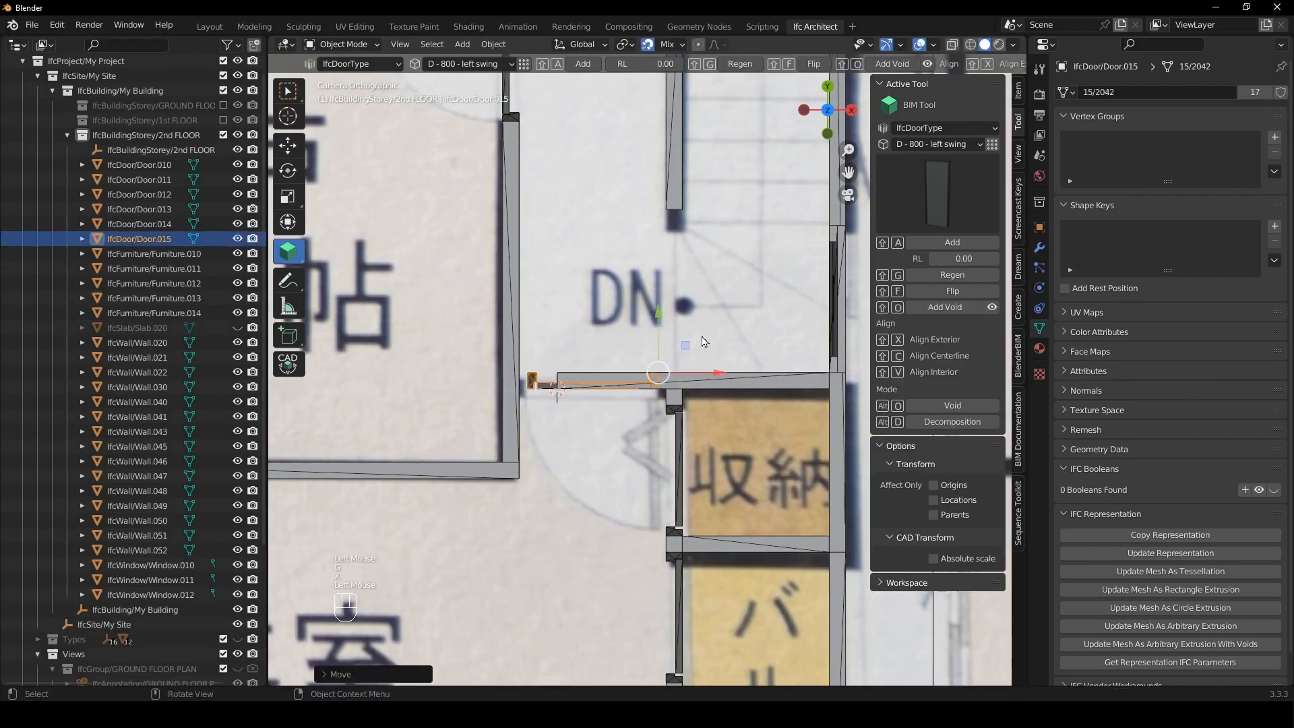
pyautogui.hotkey('shift', 'g')
# - Add a WT01 window to the exterior wall Wall.020 at the 6.25 room
pyautogui.scroll(-2, 639, 362)
pyautogui.keyDown('shift'); pyautogui.moveTo(611, 267); pyautogui.dragTo(545, 417, button='middle'); pyautogui.keyUp('shift')
pyautogui.click(480, 449)
pyautogui.keyDown('shift'); pyautogui.rightClick(476, 519); pyautogui.keyUp('shift')
pyautogui.click(993, 128)
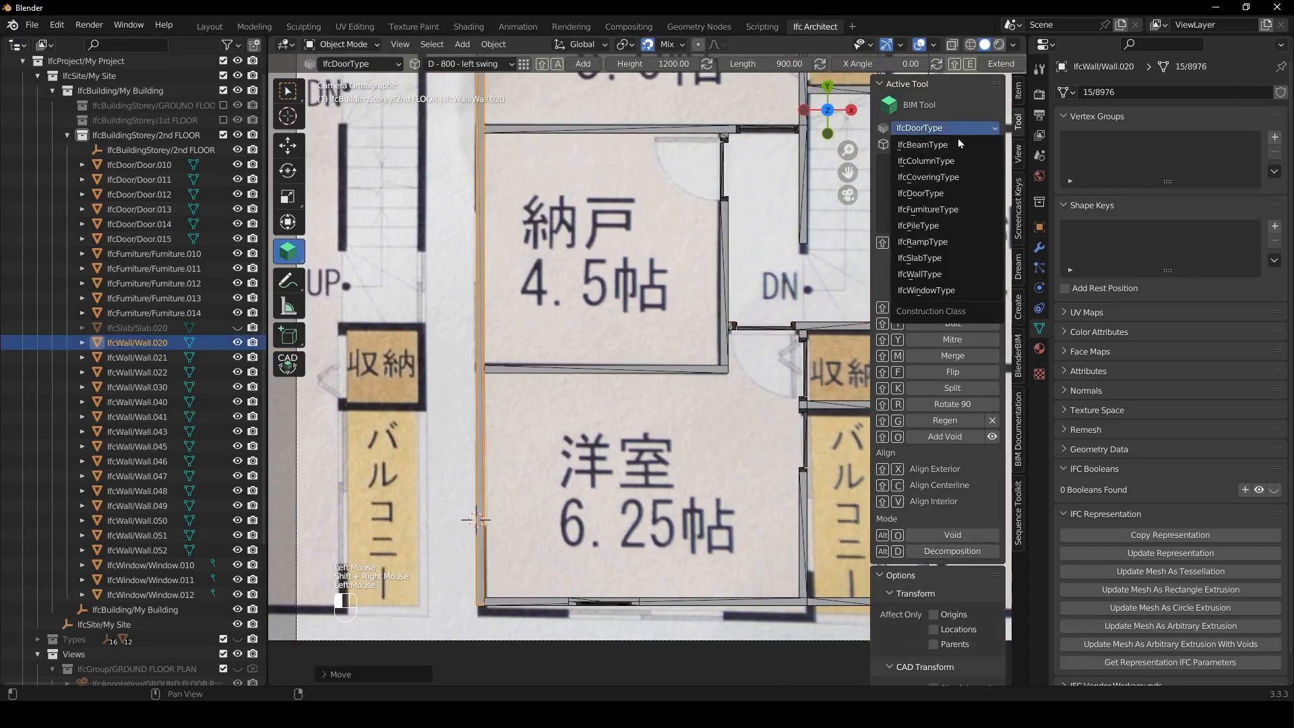
pyautogui.click(929, 293)
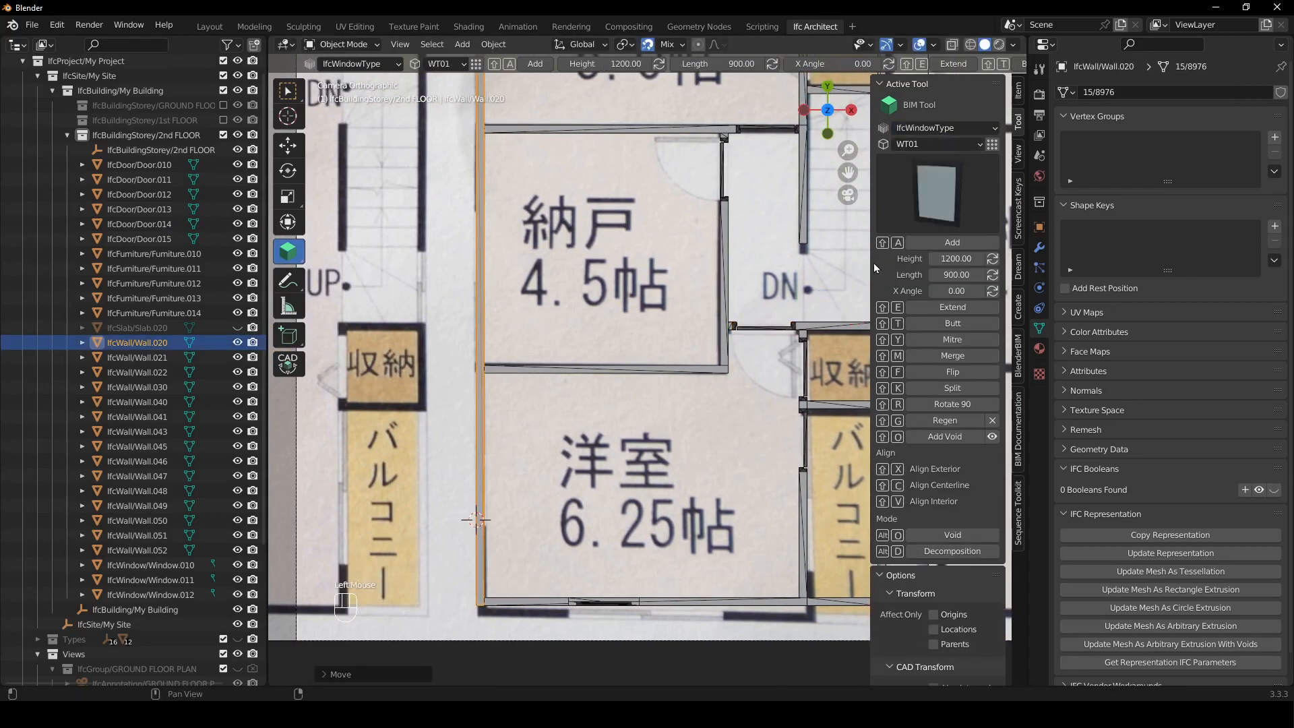
pyautogui.hotkey('shift', 'a')
# - Add a second WT01 window to Wall.020 at the 4.5 storage room
pyautogui.keyDown('shift'); pyautogui.moveTo(504, 304); pyautogui.dragTo(517, 392, button='middle'); pyautogui.keyUp('shift')
pyautogui.click(488, 354)
pyautogui.keyDown('shift'); pyautogui.moveTo(488, 354); pyautogui.dragTo(480, 316, button='right'); pyautogui.keyUp('shift')
pyautogui.click(944, 244)
# - View the building in left orthographic view and show the 1st FLOOR storey below the 2nd
pyautogui.keyDown('shift'); pyautogui.moveTo(533, 201); pyautogui.dragTo(540, 378, button='middle'); pyautogui.keyUp('shift')
pyautogui.press('KP_9')
pyautogui.press('KP_9')
pyautogui.press('KP_9')
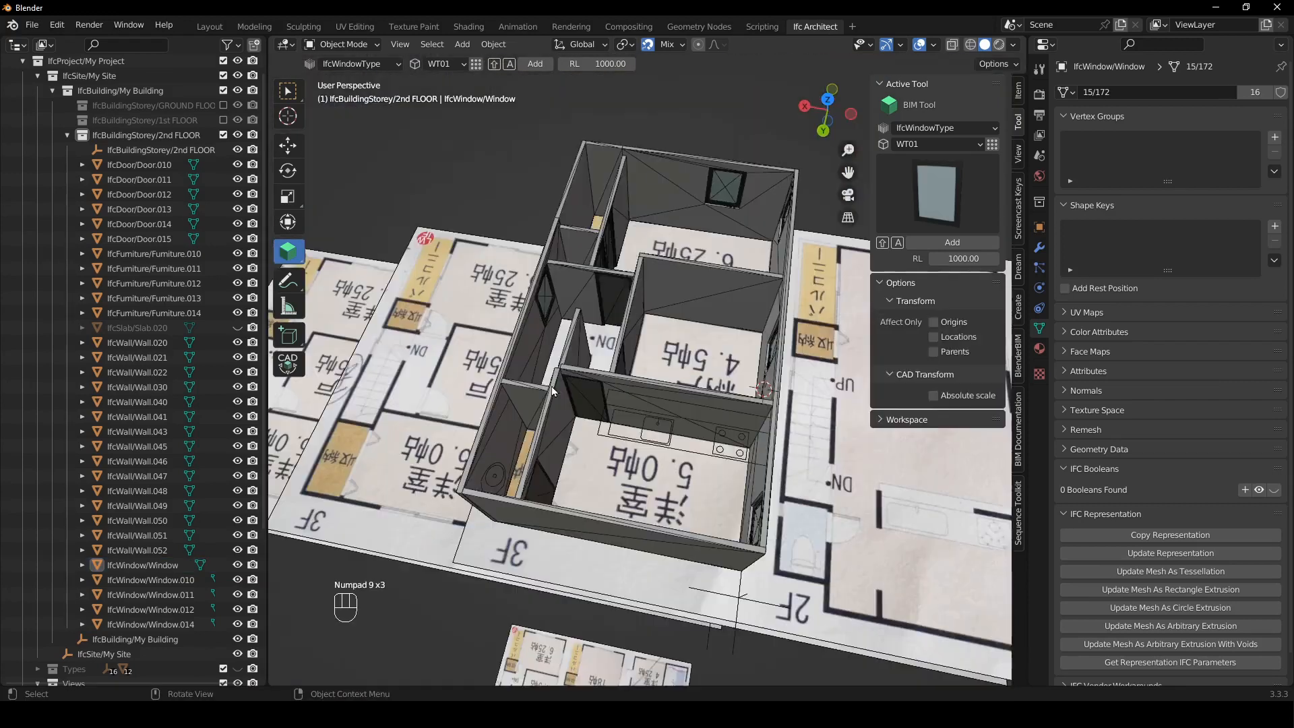
pyautogui.press('KP_3')
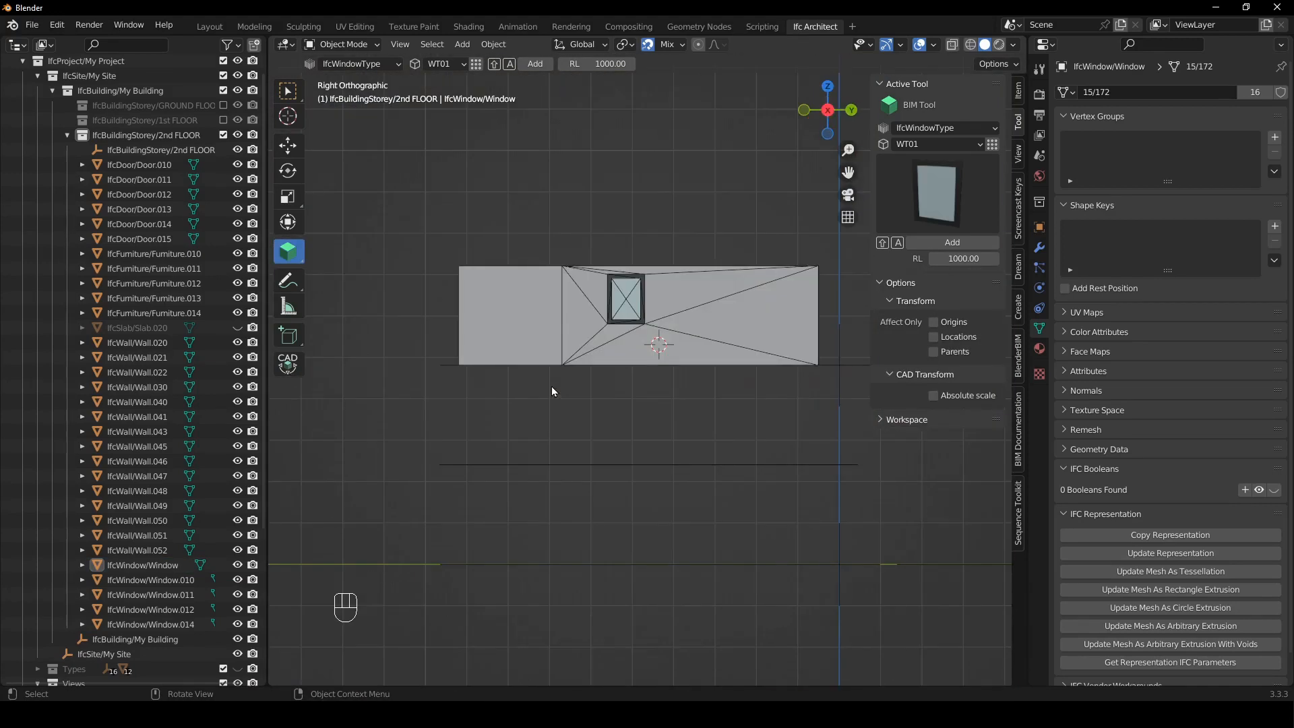
pyautogui.press('KP_9')
pyautogui.keyDown('shift'); pyautogui.moveTo(663, 361); pyautogui.dragTo(617, 389, button='middle'); pyautogui.keyUp('shift')
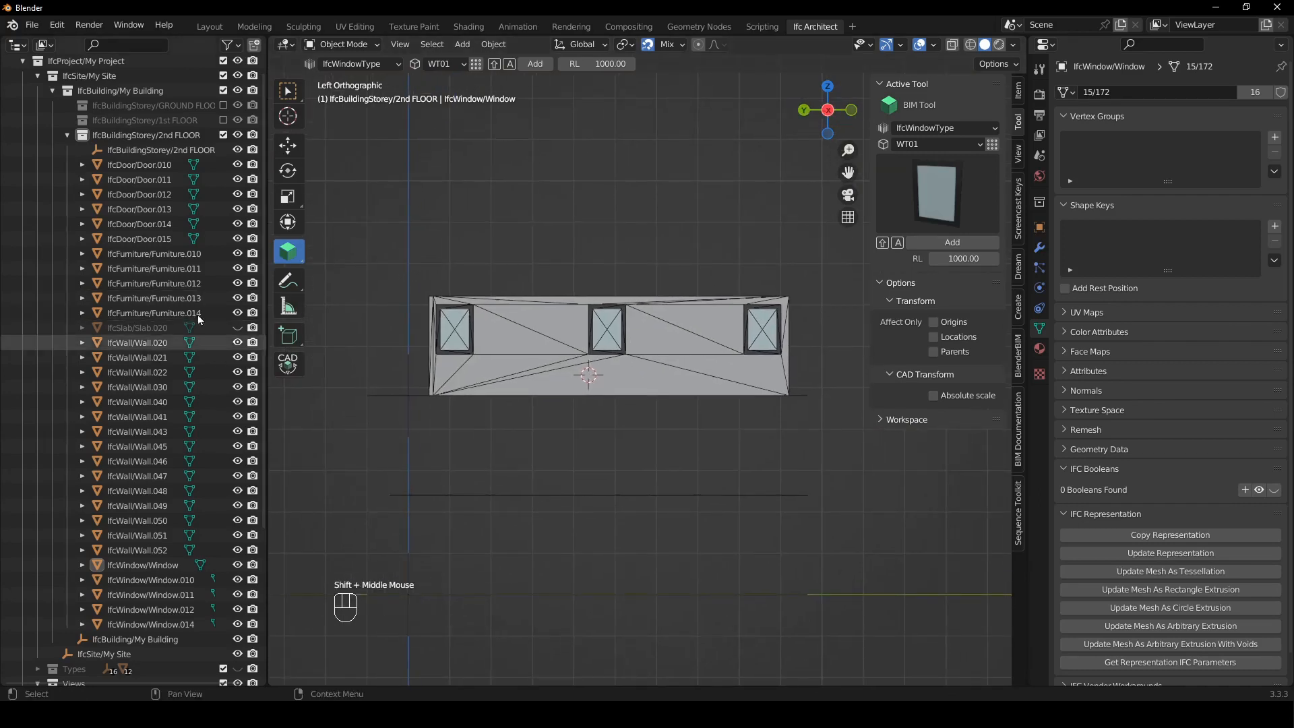
pyautogui.click(223, 120)
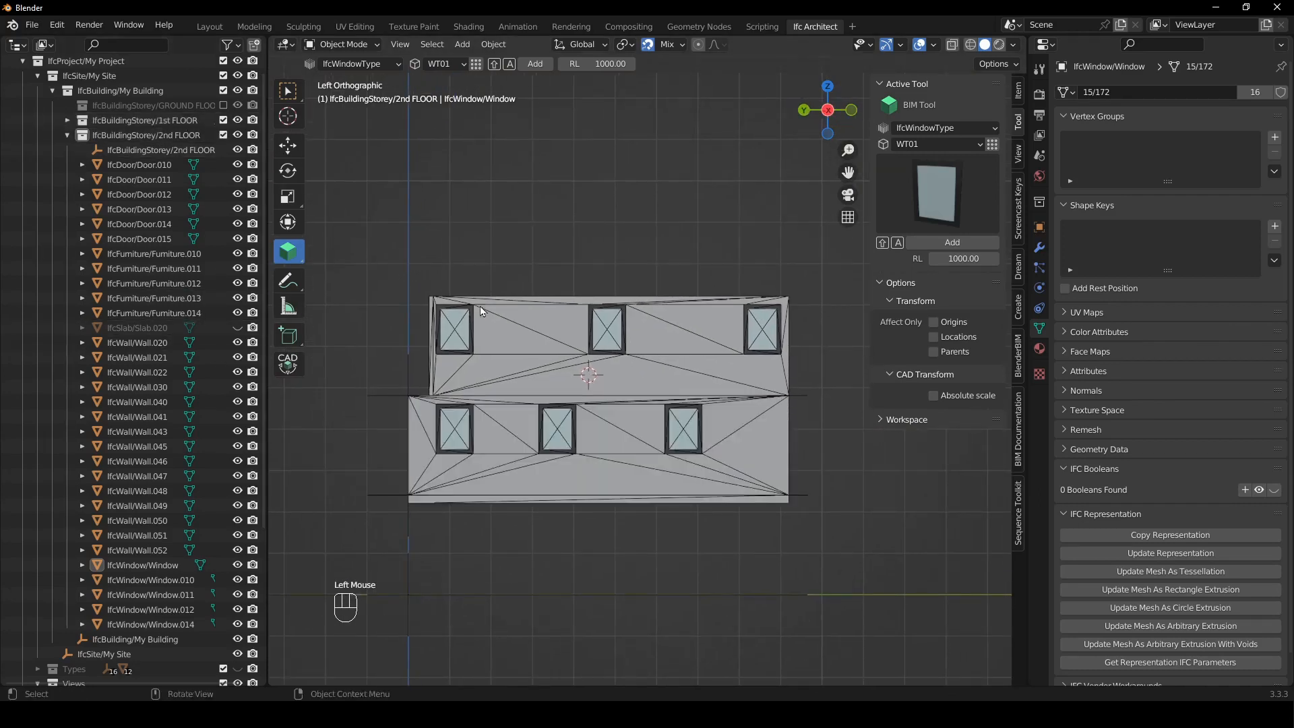
# - Move the storage room window 1200 mm along Y to align with the 1st floor's middle window, and regenerate its opening
pyautogui.scroll(2, 509, 354)
pyautogui.click(570, 345)
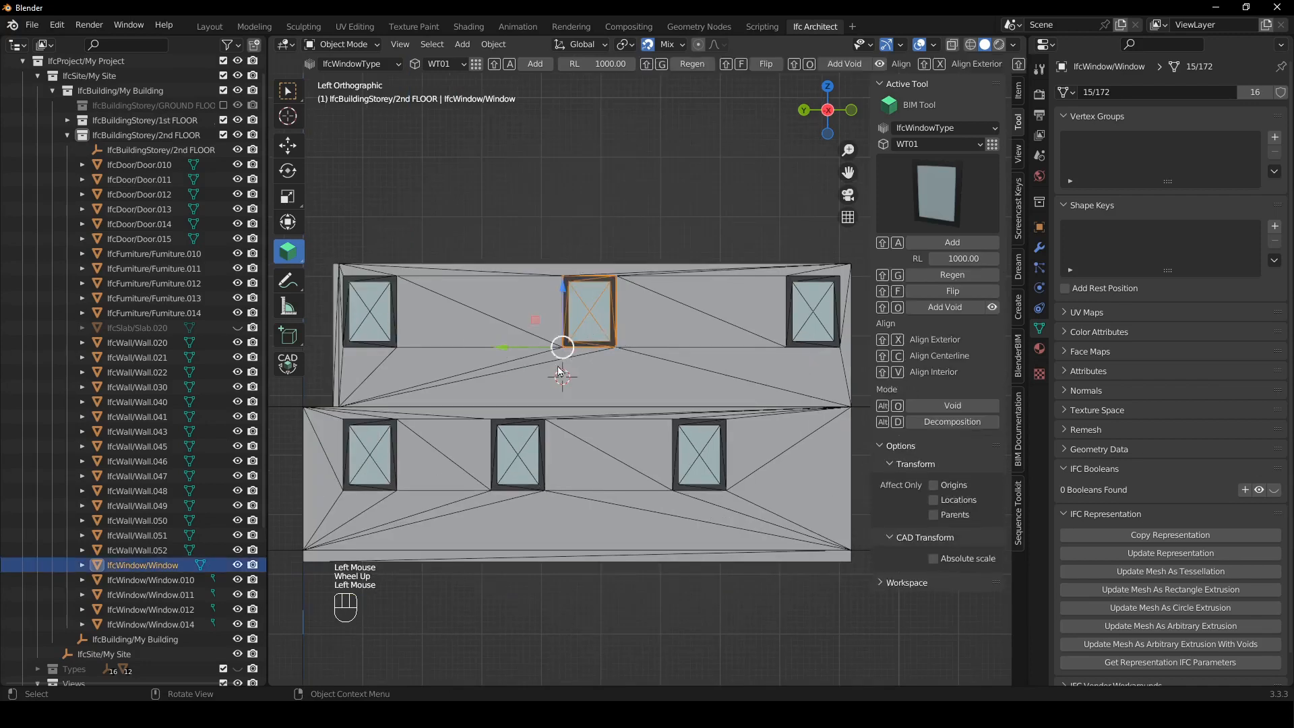
pyautogui.press('g')
pyautogui.press('y')
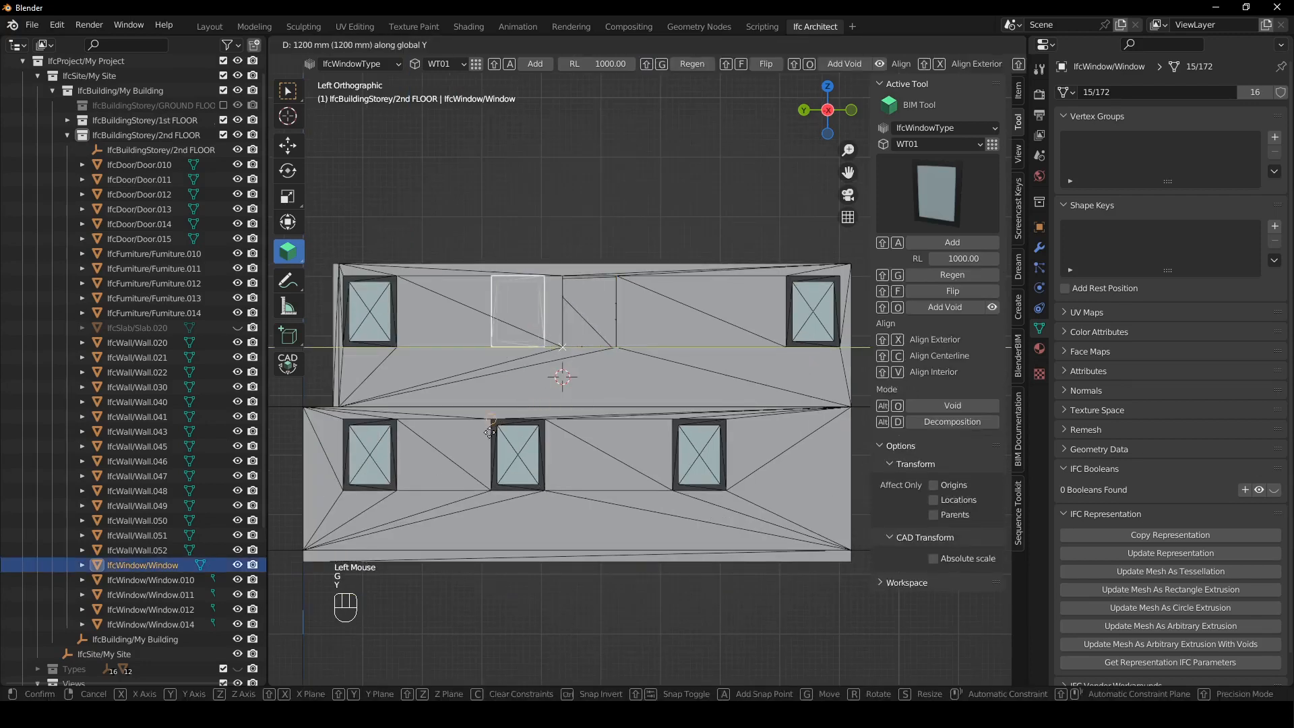
pyautogui.click(494, 436)
pyautogui.hotkey('shift', 'g')
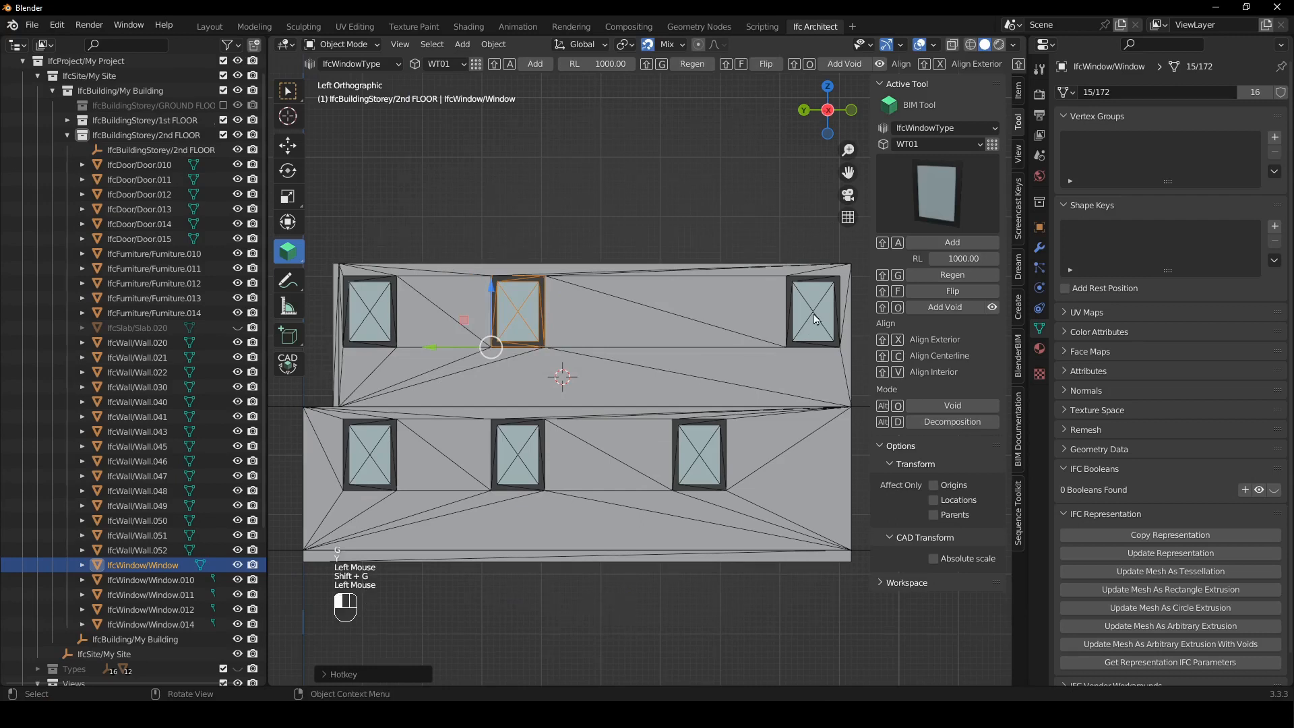
# - Move Window.014 about 1909 mm along Y to line up with the 1st floor window beneath it and regenerate its opening
pyautogui.click(794, 329)
pyautogui.press('g')
pyautogui.press('y')
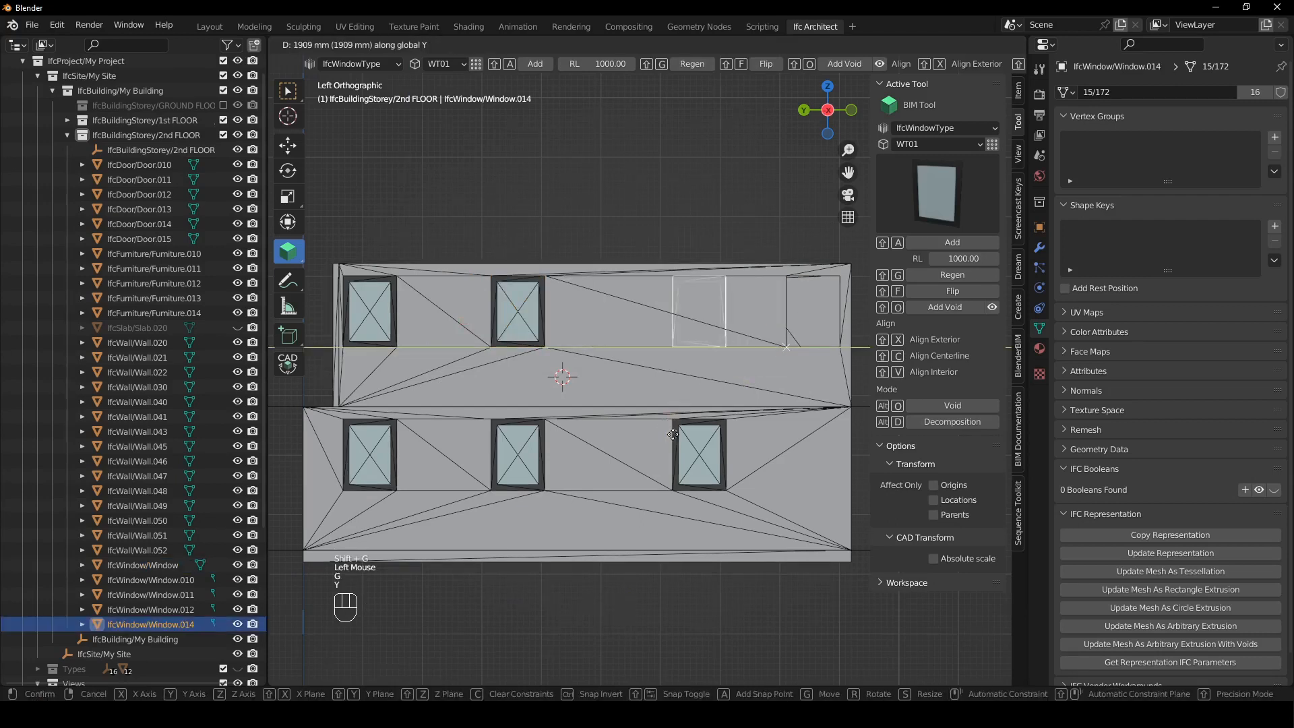
pyautogui.click(677, 412)
pyautogui.hotkey('shift', 'g')
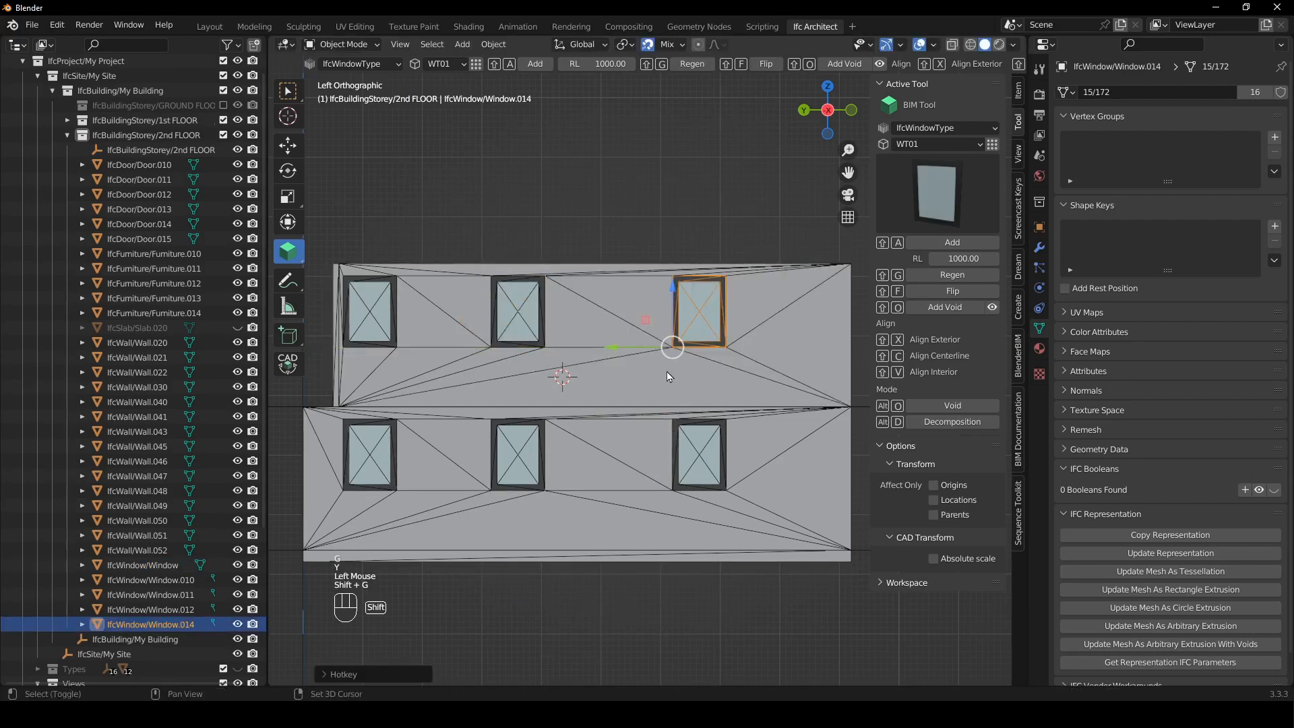
# - Hide the 1st FLOOR storey and return to the 2nd floor plan camera view
pyautogui.click(500, 208)
pyautogui.click(223, 120)
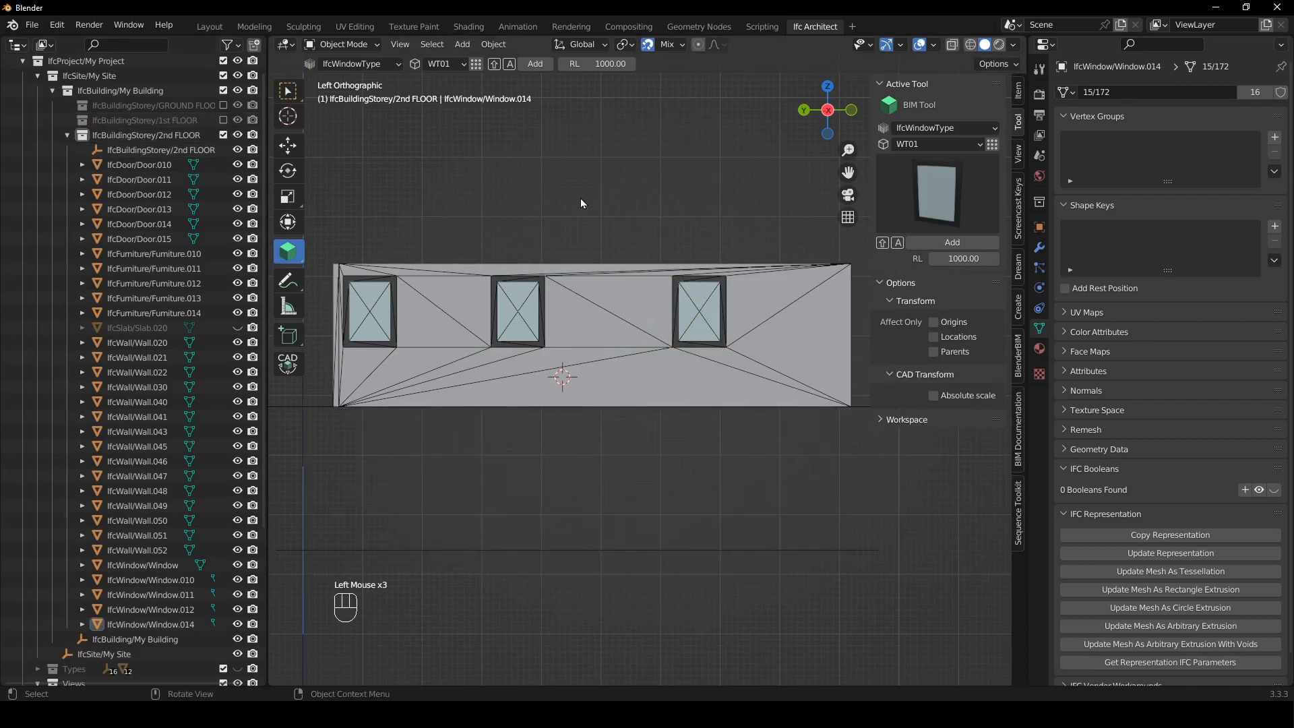
pyautogui.press('KP_0')
pyautogui.keyDown('shift'); pyautogui.moveTo(586, 253); pyautogui.dragTo(691, 409, button='middle'); pyautogui.keyUp('shift')
pyautogui.scroll(2, 690, 409)
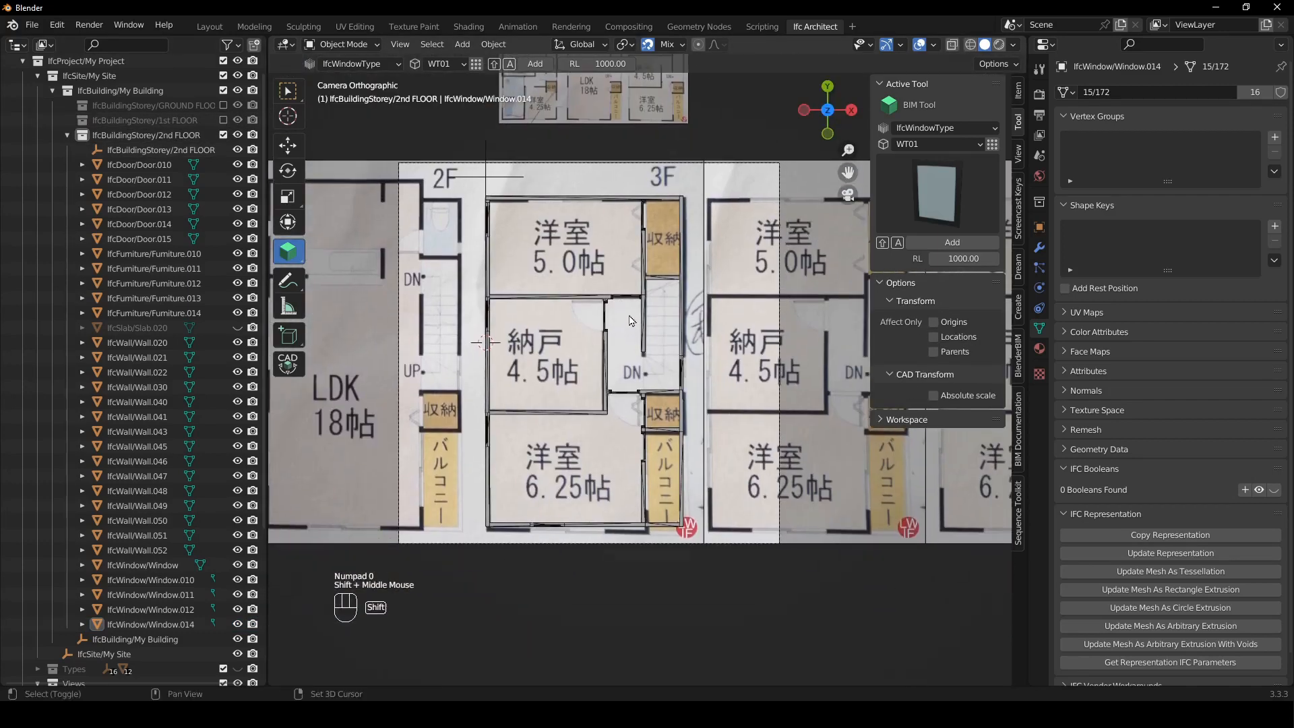
# - Shift the storage room window and Window.014 together slightly along Y, clear of the interior walls, and regenerate their openings
pyautogui.keyDown('shift'); pyautogui.moveTo(622, 323); pyautogui.dragTo(635, 397, button='middle'); pyautogui.keyUp('shift')
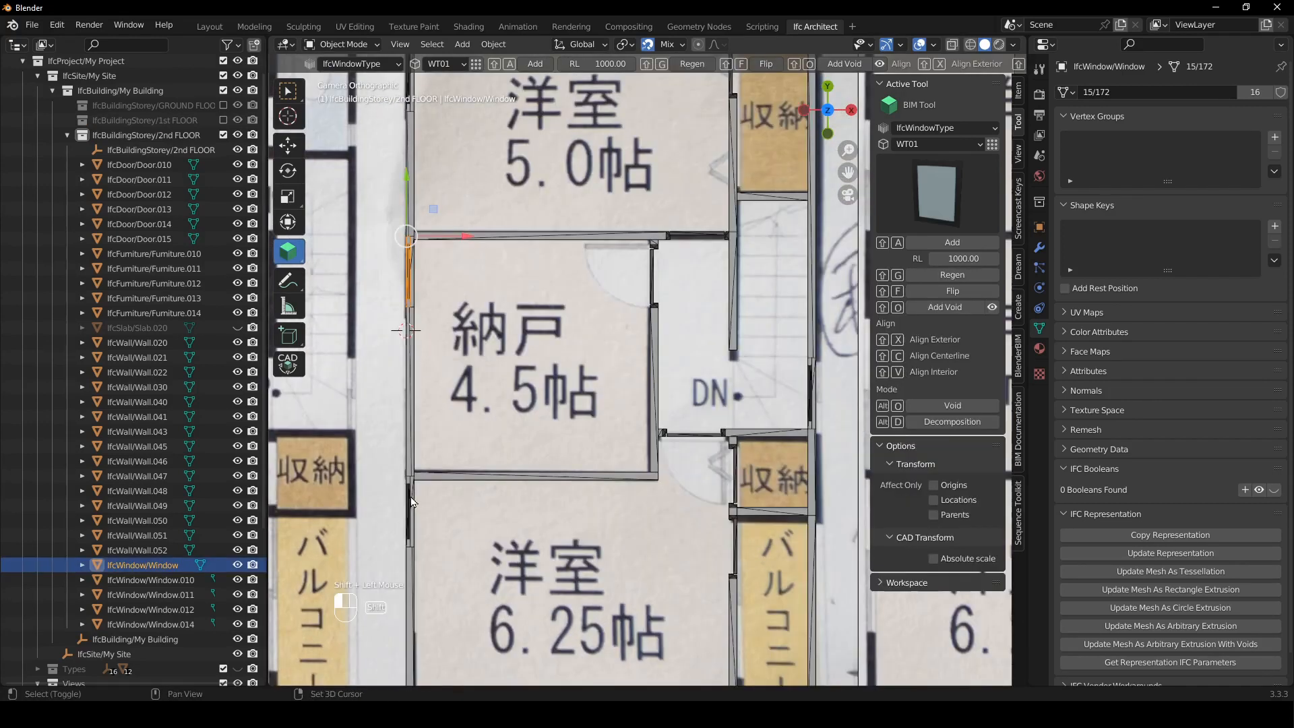
pyautogui.keyDown('shift'); pyautogui.click(410, 502); pyautogui.keyUp('shift')
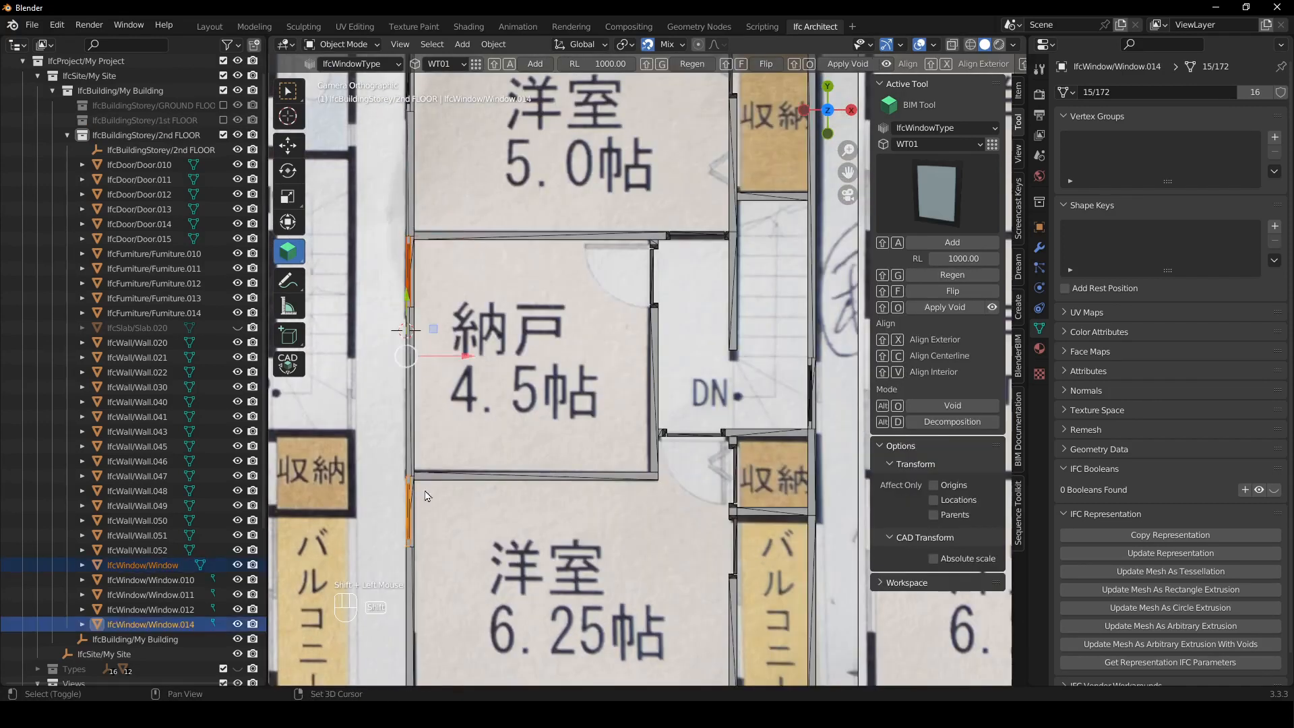
pyautogui.press('g')
pyautogui.press('y')
pyautogui.click(416, 271)
pyautogui.doubleClick(411, 267)
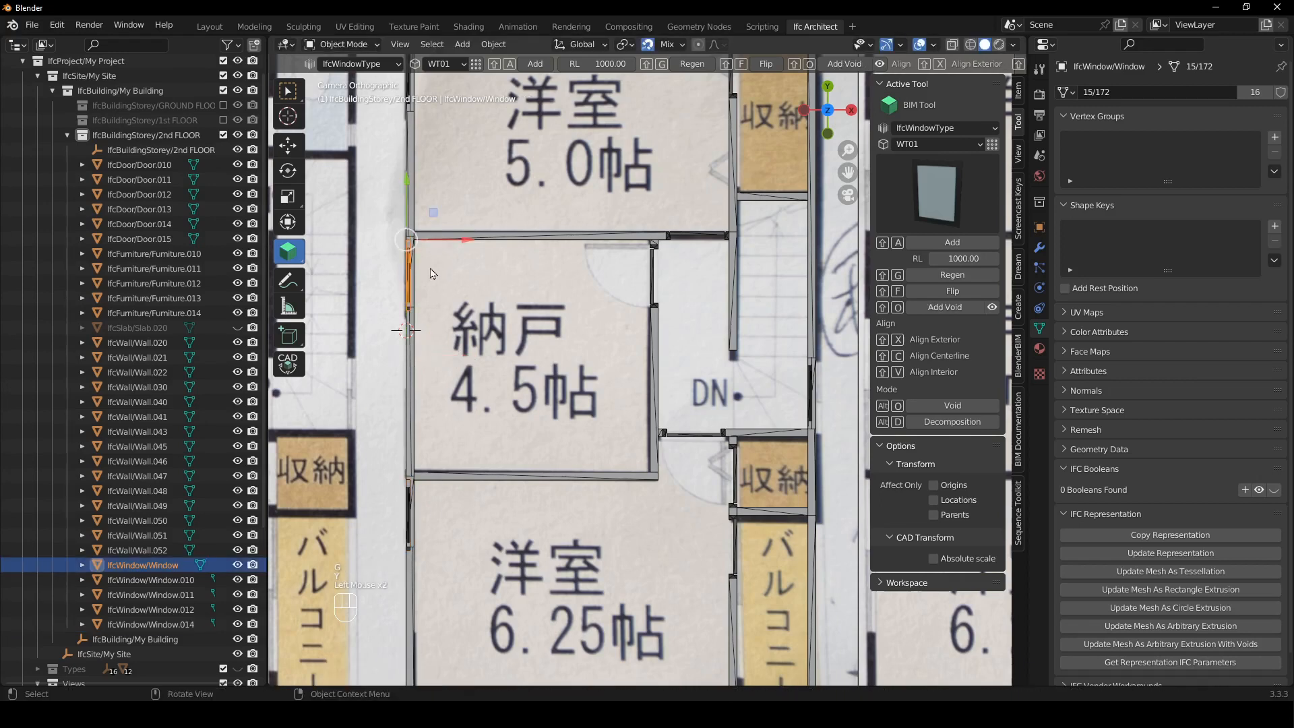
pyautogui.hotkey('shift', 'g')
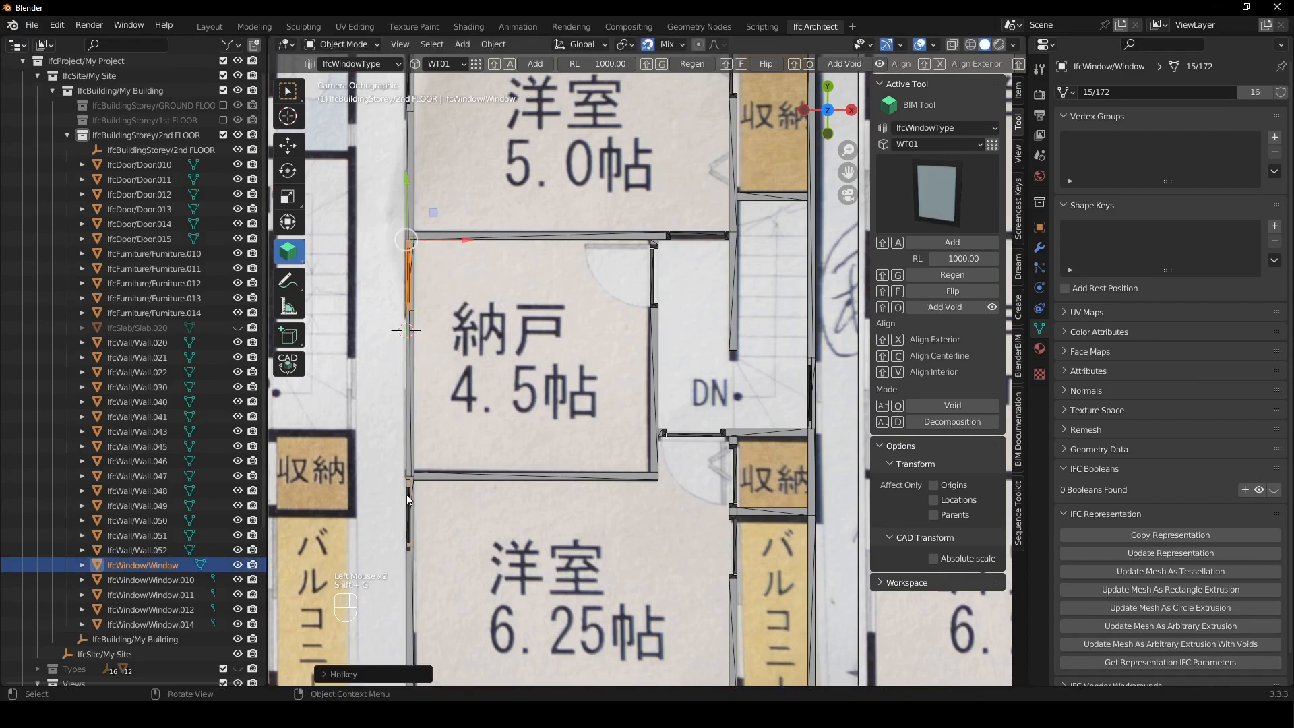
pyautogui.scroll(-2, 408, 499)
pyautogui.keyDown('shift'); pyautogui.moveTo(558, 382); pyautogui.dragTo(497, 412, button='middle'); pyautogui.keyUp('shift')
pyautogui.scroll(1, 514, 437)
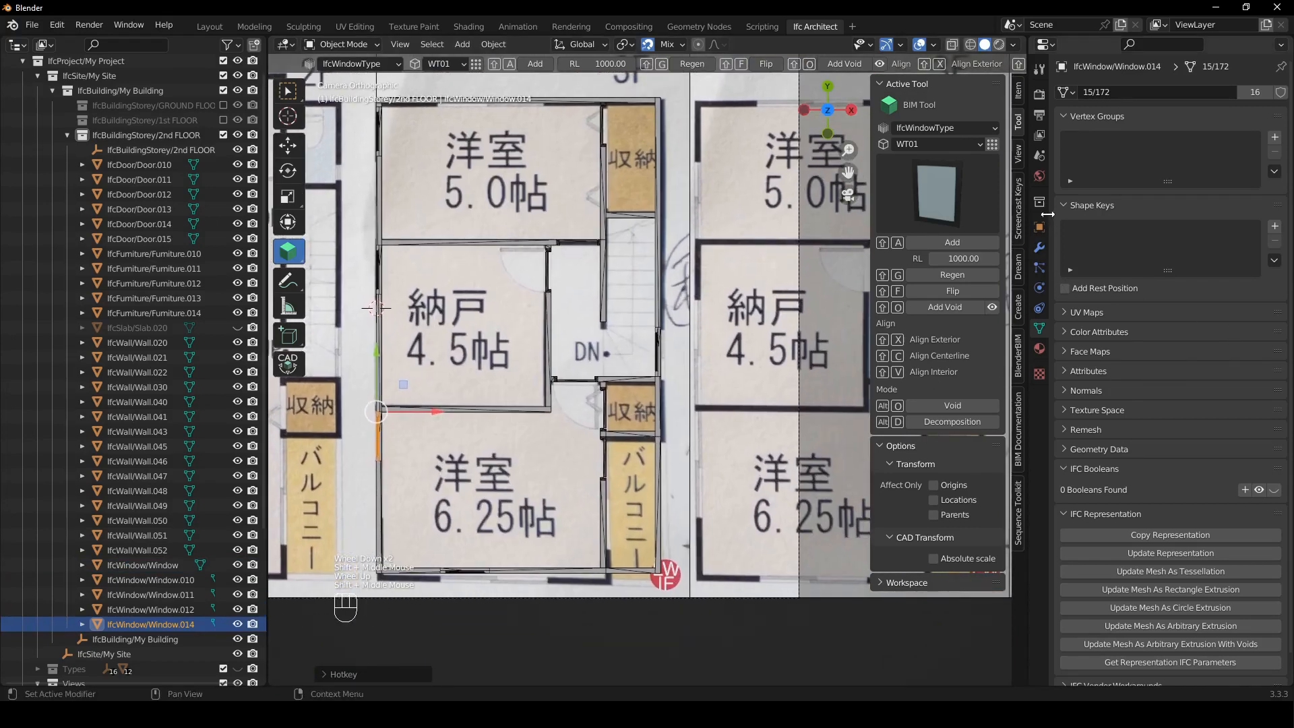
# - Append the Queen bed furniture type from the IFC project library to the project
pyautogui.click(1039, 157)
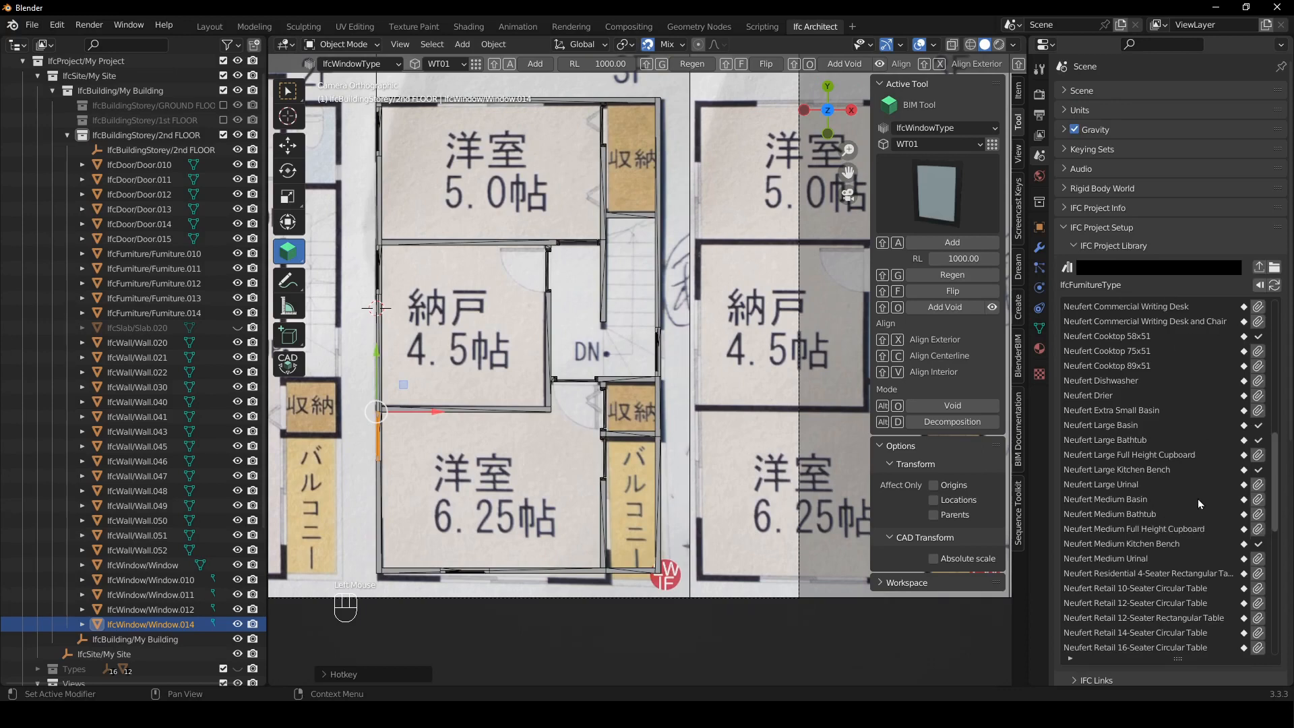
pyautogui.scroll(-3, 1220, 519)
pyautogui.scroll(-6, 1220, 527)
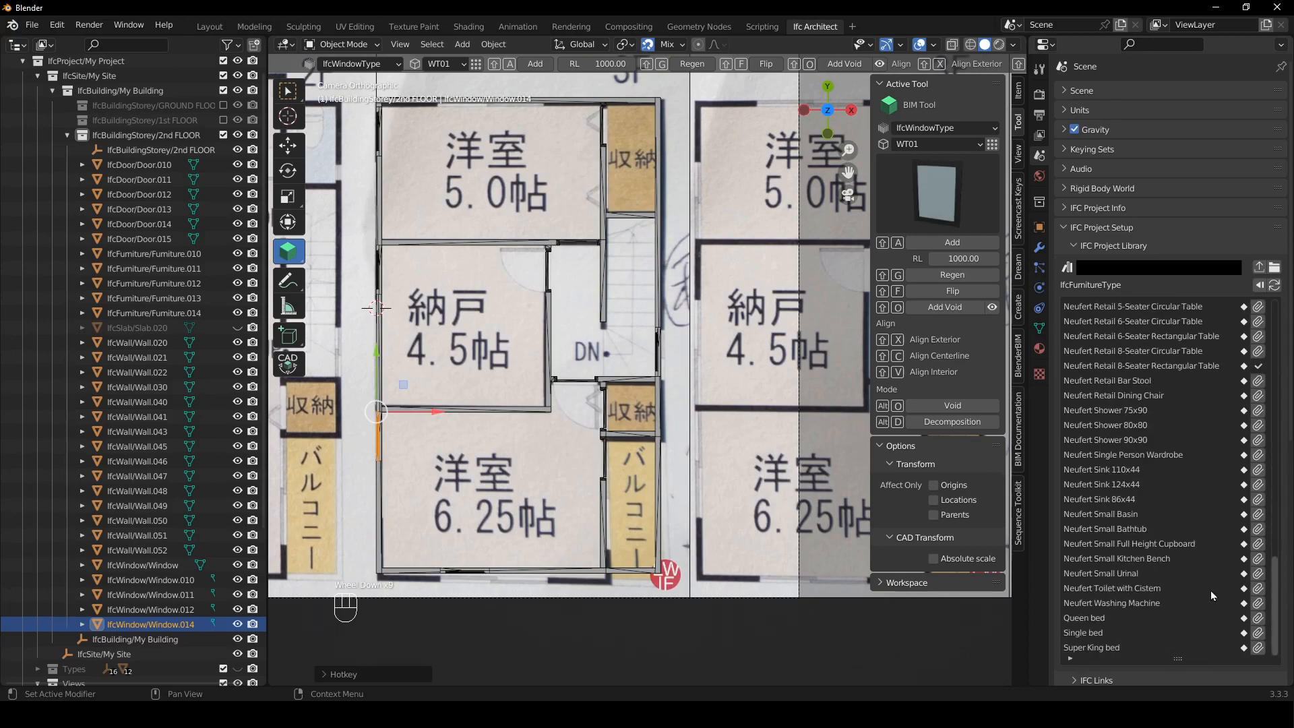
pyautogui.click(1258, 619)
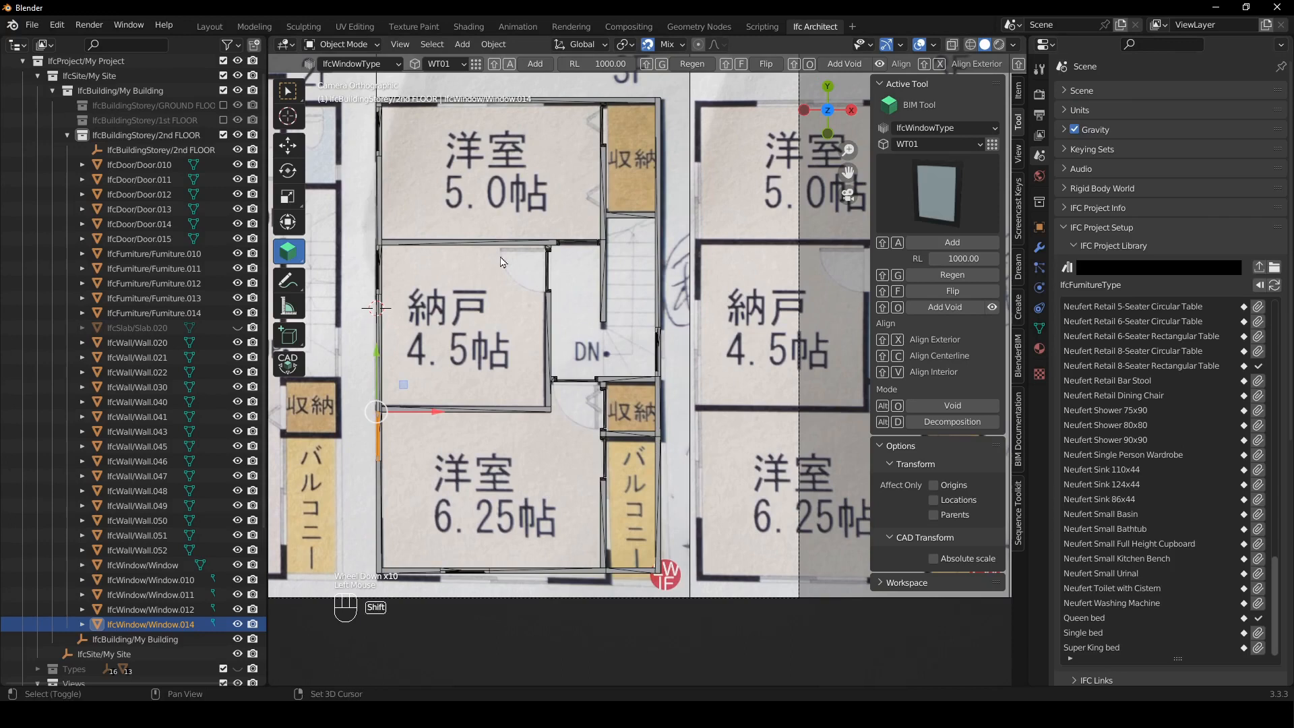
# - Place the 3D cursor in the 5.0帖 bedroom and add a Queen bed furniture element there
pyautogui.keyDown('shift'); pyautogui.moveTo(494, 132); pyautogui.dragTo(528, 256, button='middle'); pyautogui.keyUp('shift')
pyautogui.keyDown('shift'); pyautogui.moveTo(507, 343); pyautogui.dragTo(504, 357, button='right'); pyautogui.keyUp('shift')
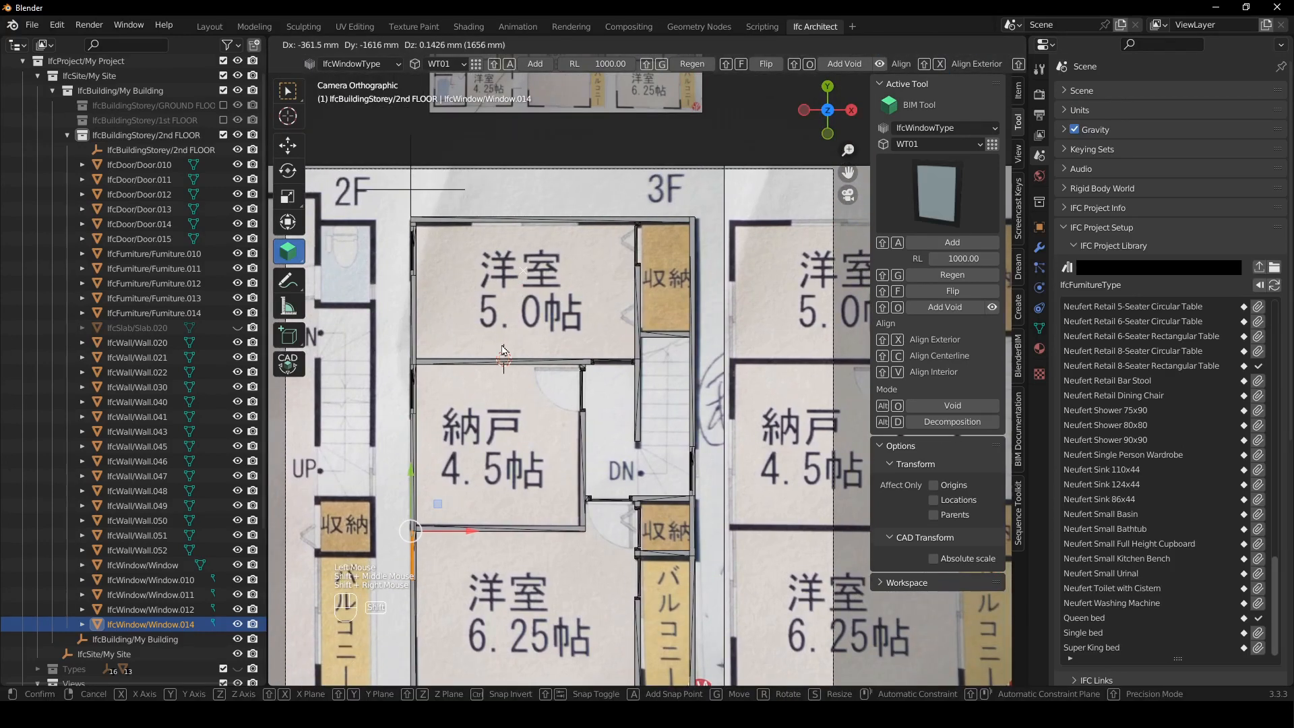
pyautogui.click(950, 127)
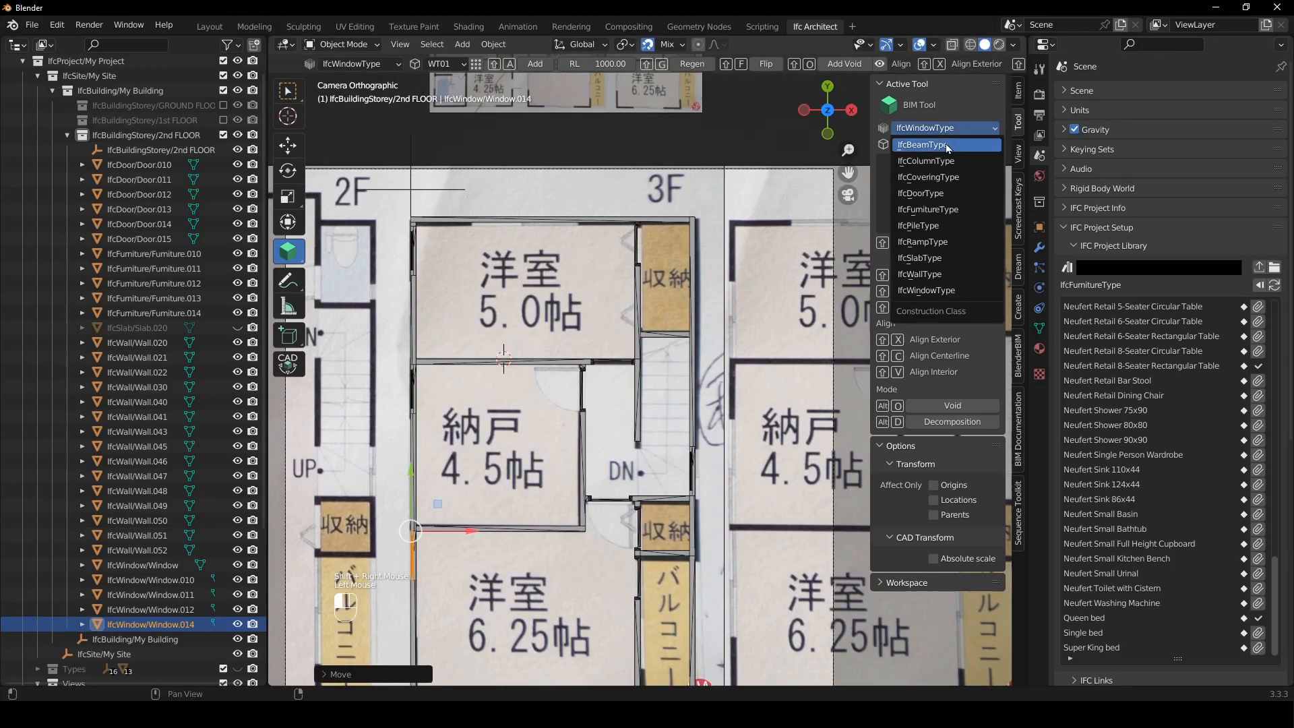
pyautogui.click(945, 210)
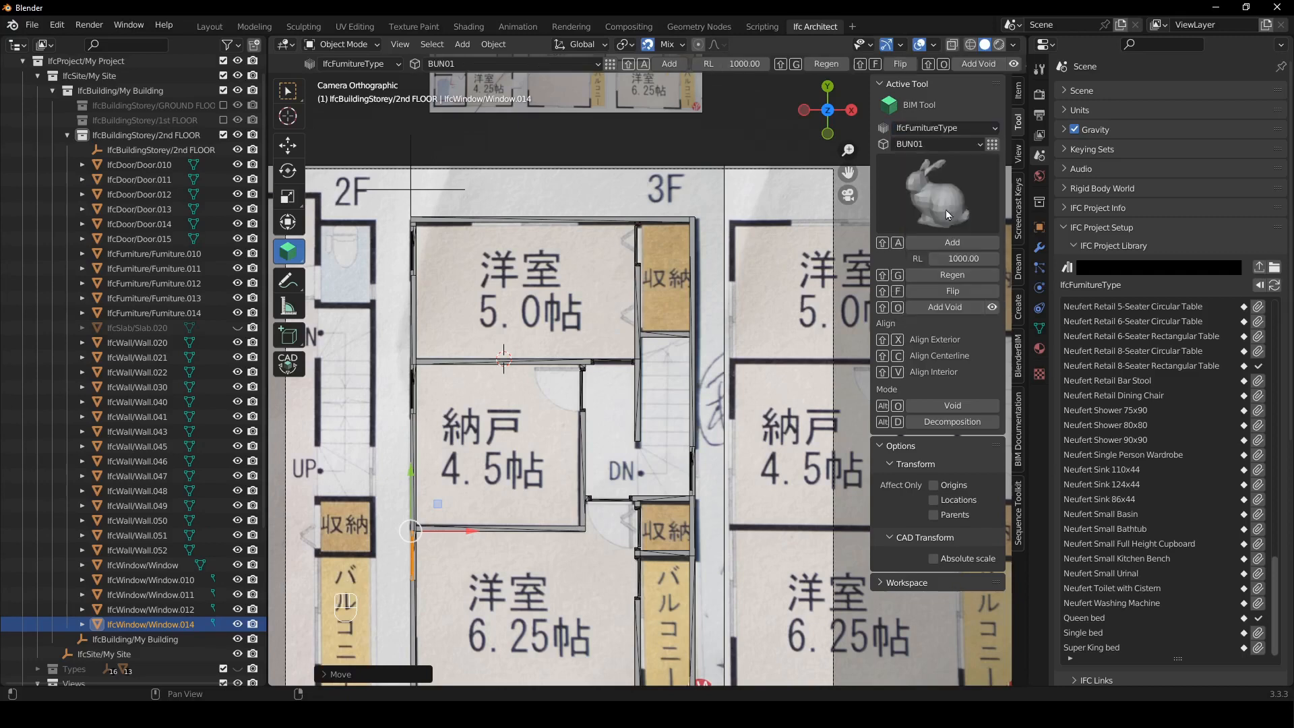
pyautogui.click(940, 145)
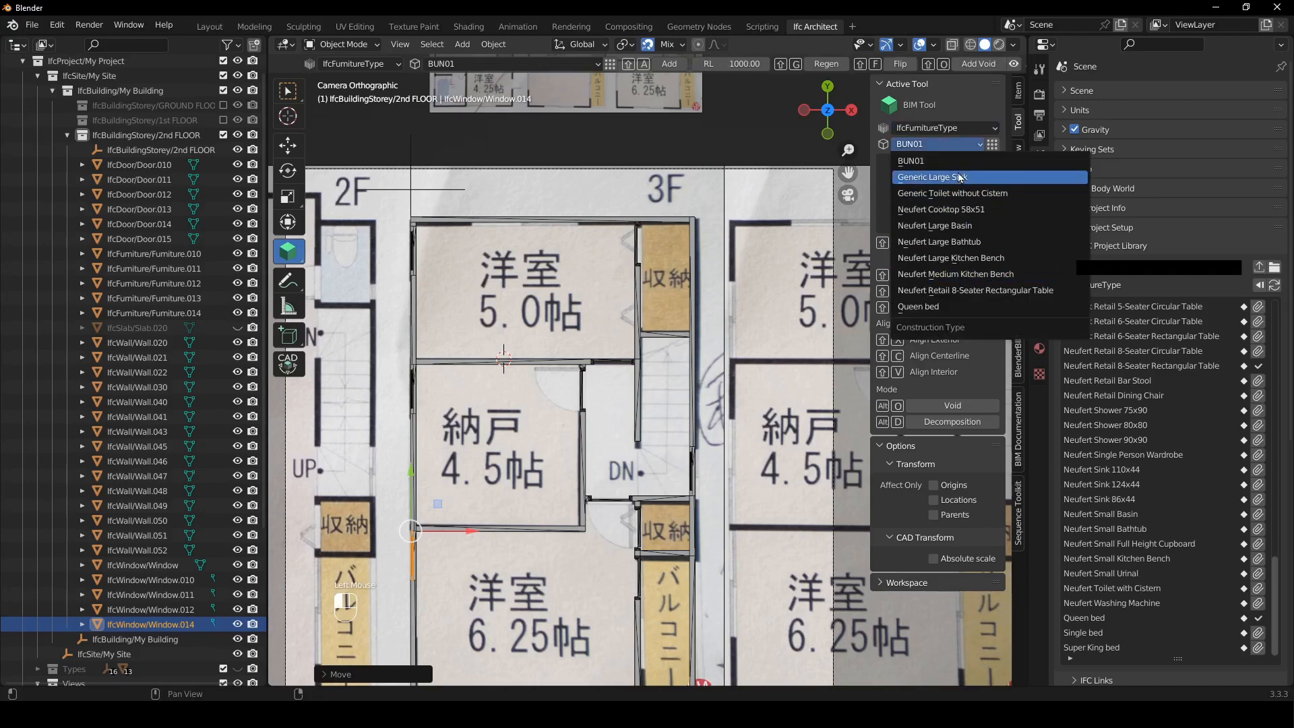
pyautogui.click(952, 306)
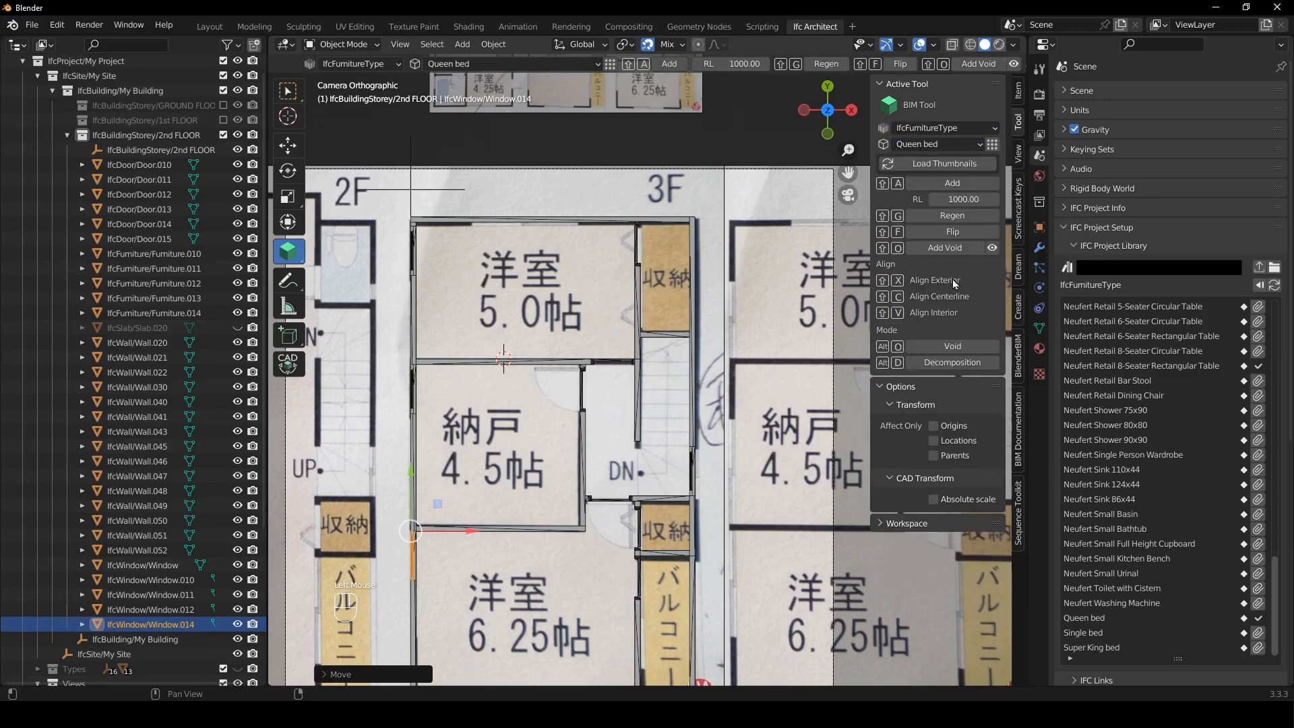
pyautogui.click(952, 183)
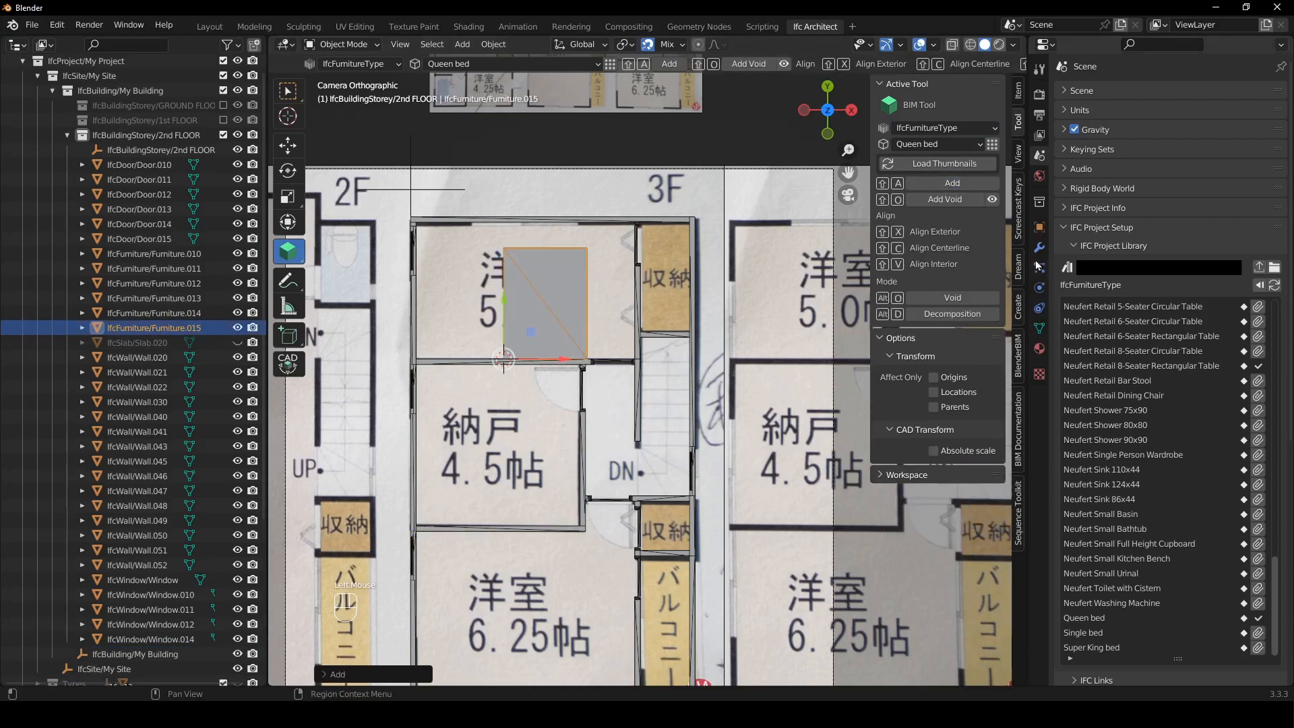
# - Switch the new bed to its Plan/Annotation/PLAN_VIEW representation
pyautogui.click(1039, 229)
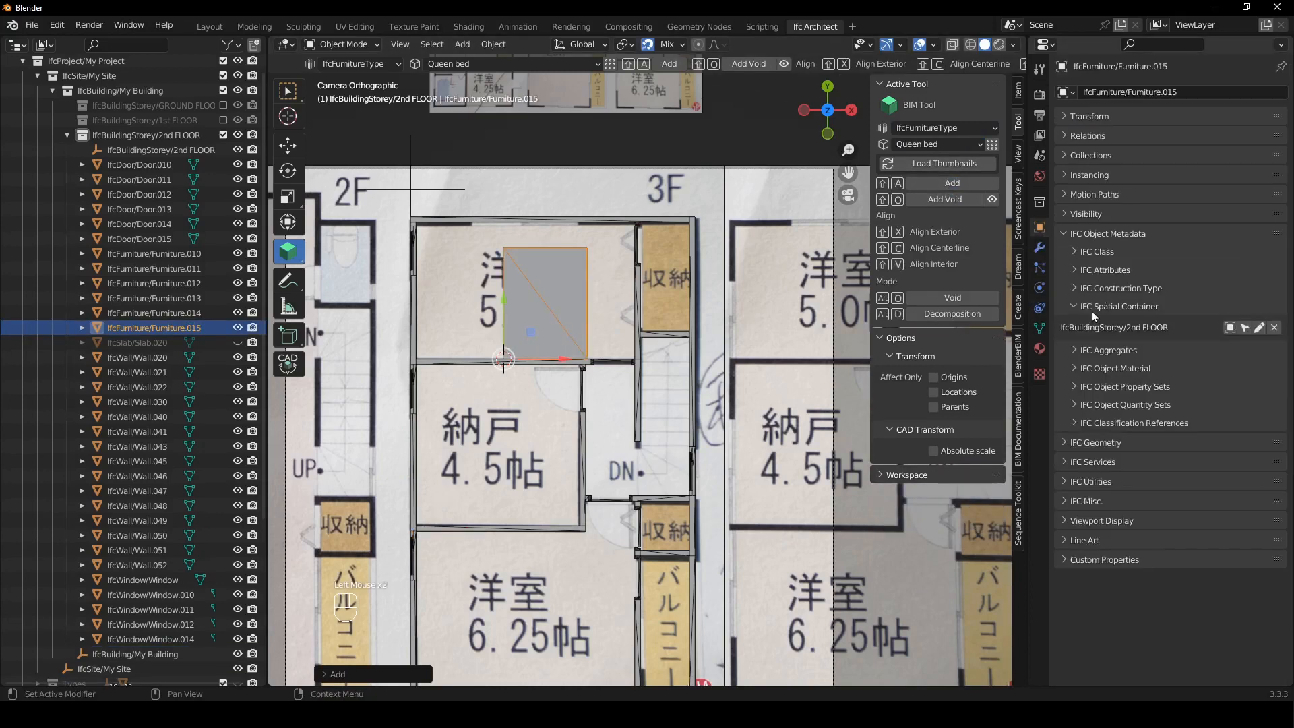
pyautogui.click(1069, 233)
pyautogui.click(1066, 253)
pyautogui.click(1116, 290)
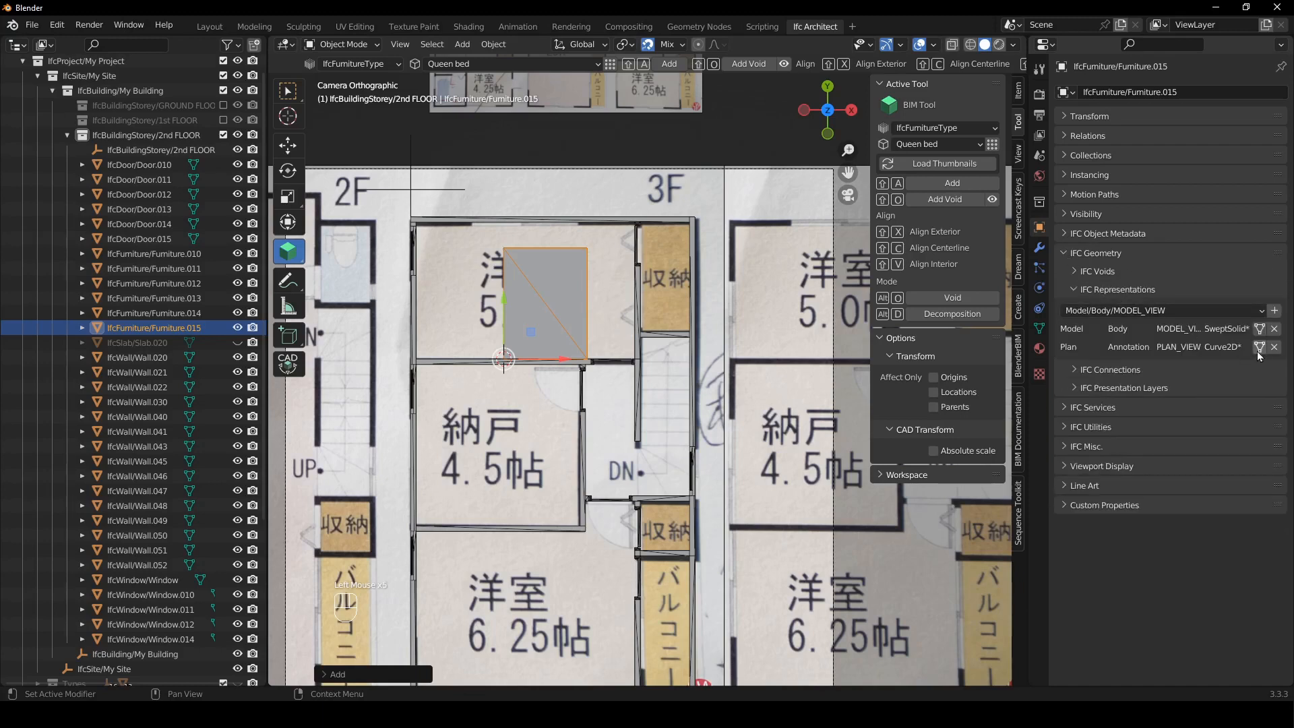
pyautogui.scroll(2, 530, 275)
# - Rotate the bed 90° around the Z axis
pyautogui.keyDown('shift'); pyautogui.moveTo(513, 266); pyautogui.dragTo(614, 295, button='middle'); pyautogui.keyUp('shift')
pyautogui.press('r')
pyautogui.press('z')
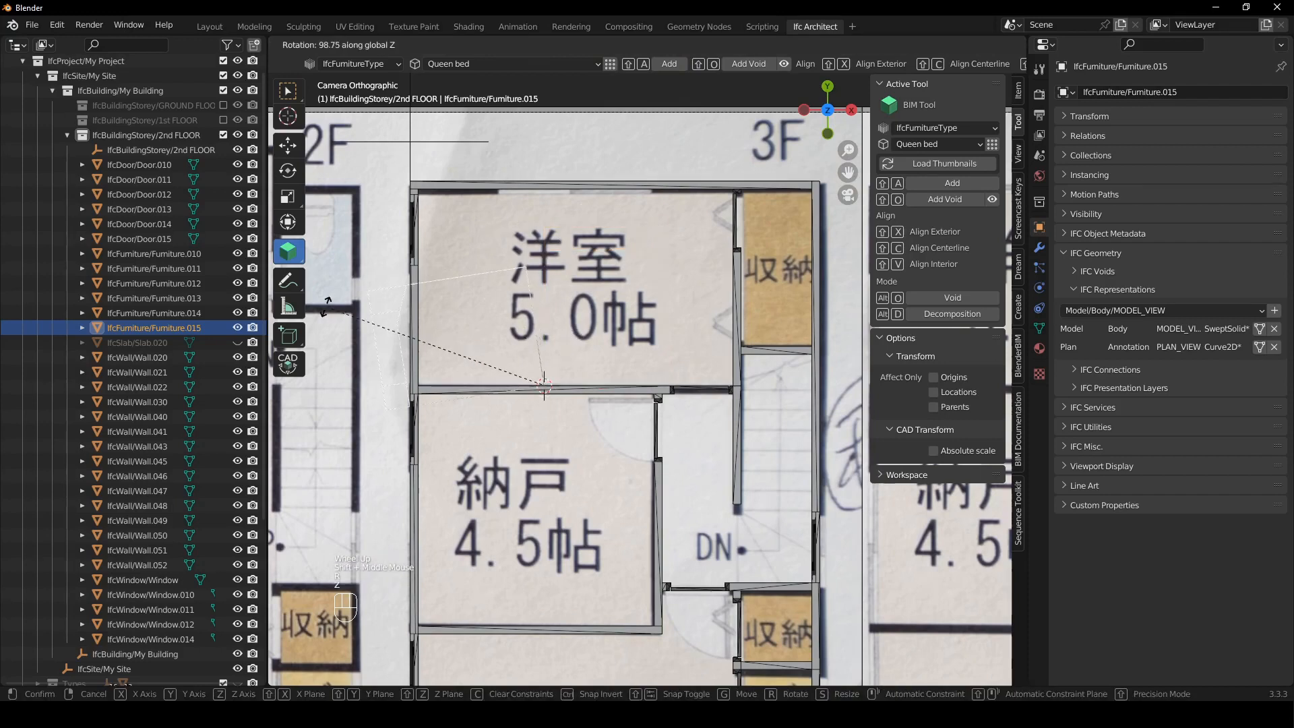
pyautogui.write('90')
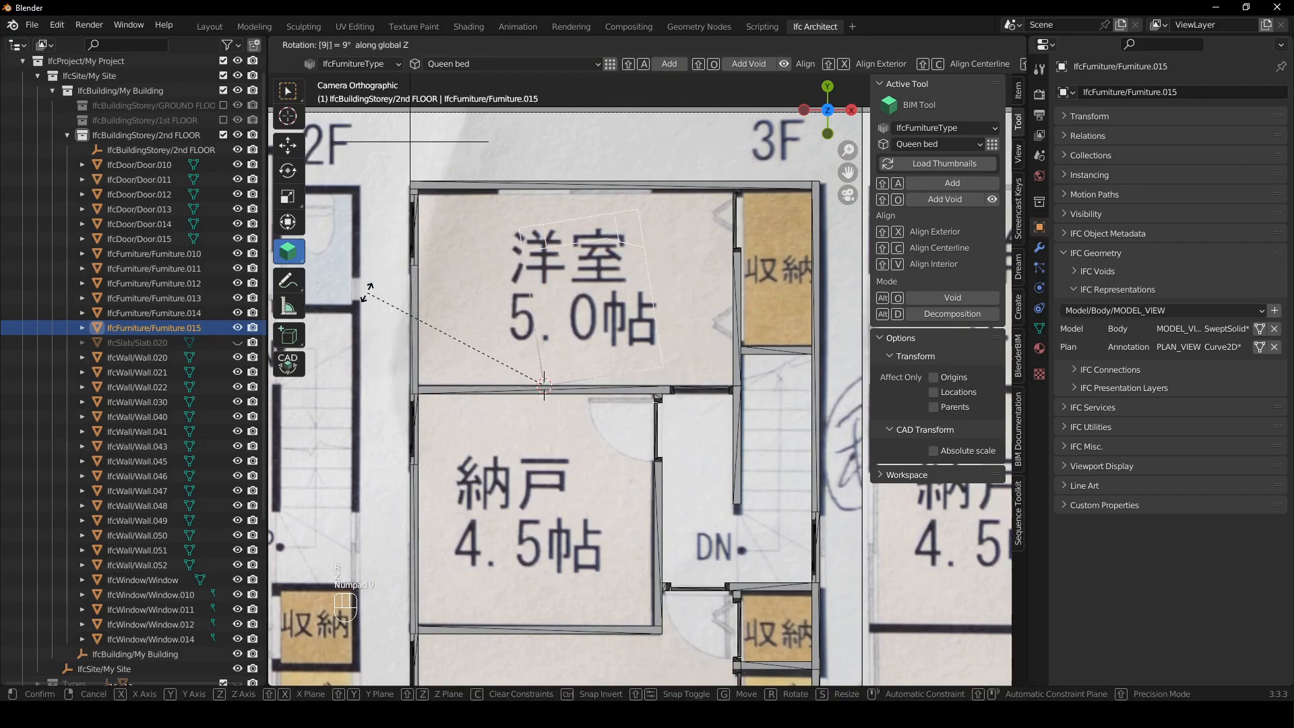
pyautogui.press('Return')
# - Move the bed along X and Y so its head rests against the window-side exterior wall of the 5.0帖 bedroom
pyautogui.press('g')
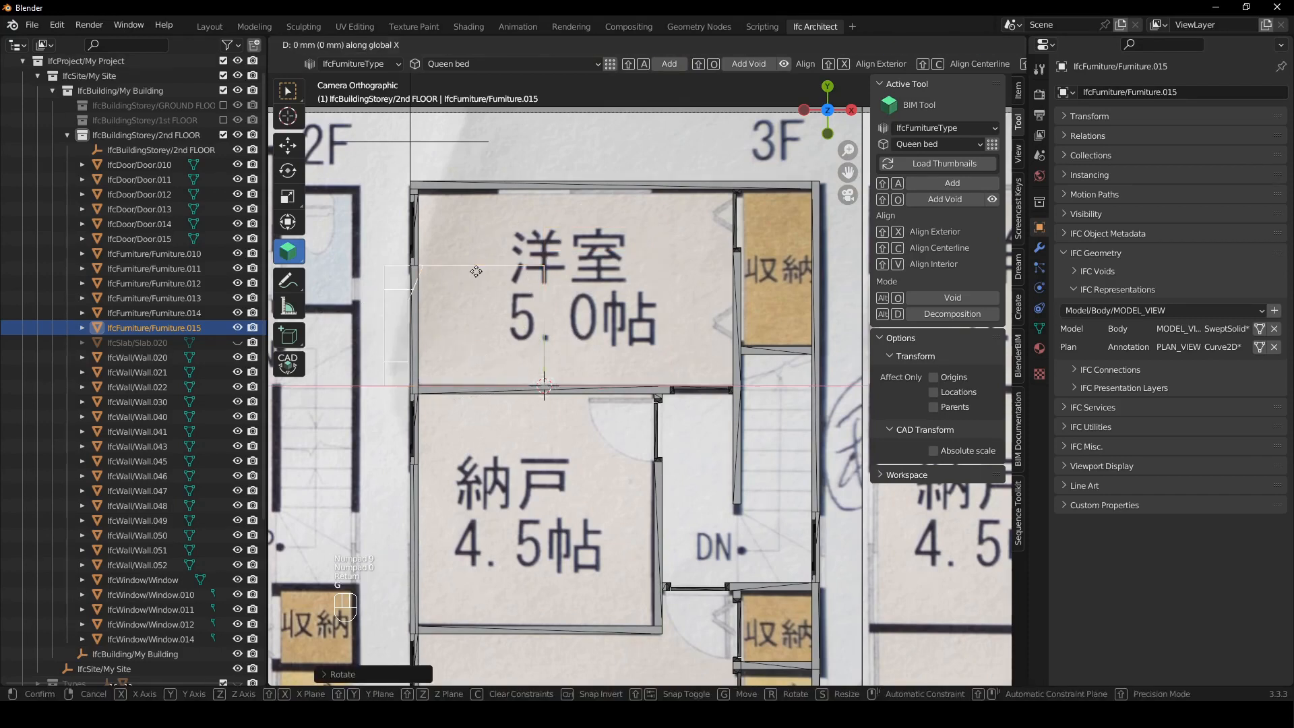
pyautogui.click(508, 283)
pyautogui.press('g')
pyautogui.press('y')
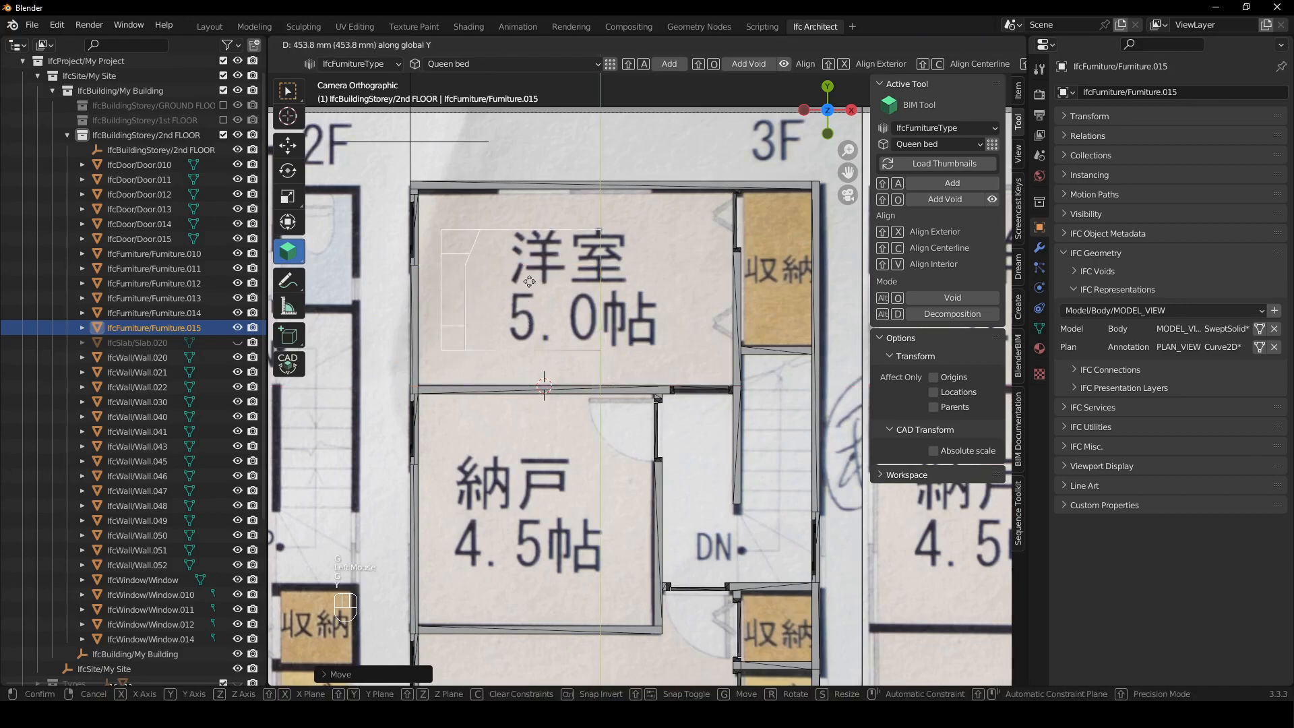
pyautogui.click(523, 286)
pyautogui.press('g')
pyautogui.press('x')
pyautogui.click(423, 294)
# - Duplicate the bed about 2800 mm along negative Y into the 4.5帖 storage room
pyautogui.keyDown('shift'); pyautogui.moveTo(494, 380); pyautogui.dragTo(489, 240, button='middle'); pyautogui.keyUp('shift')
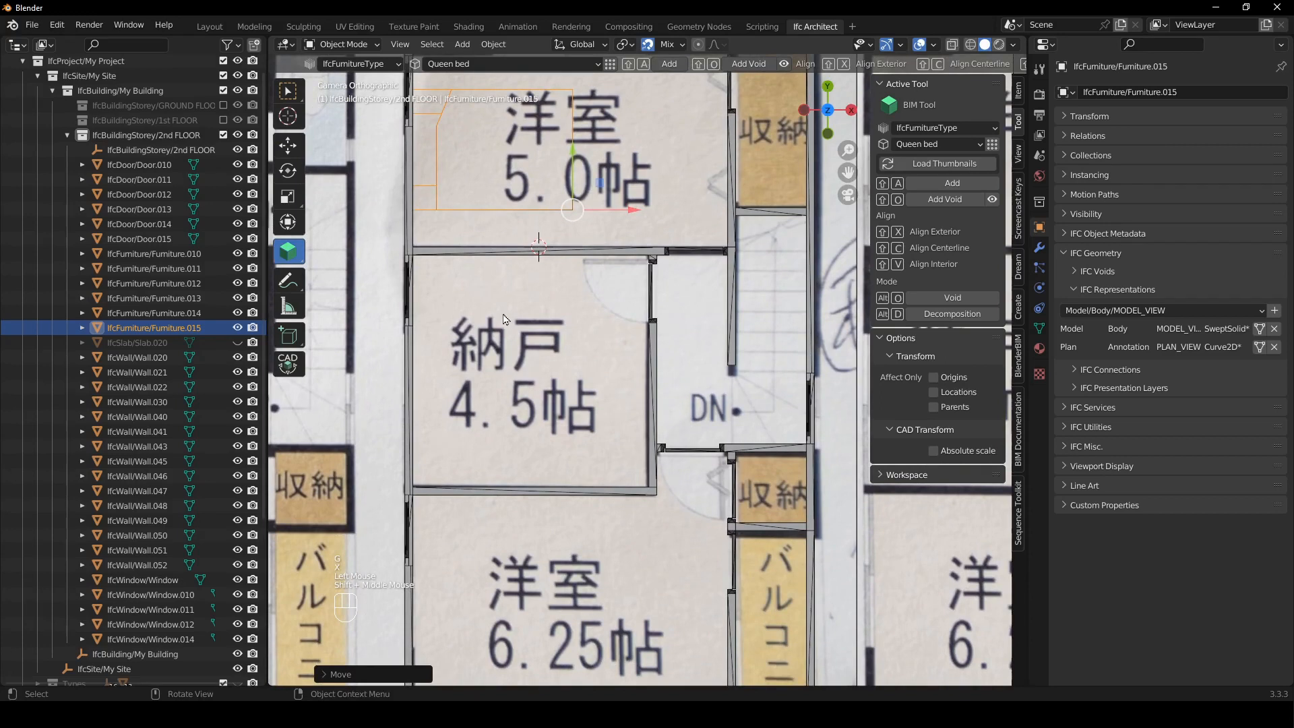
pyautogui.hotkey('shift', 'd')
pyautogui.press('x')
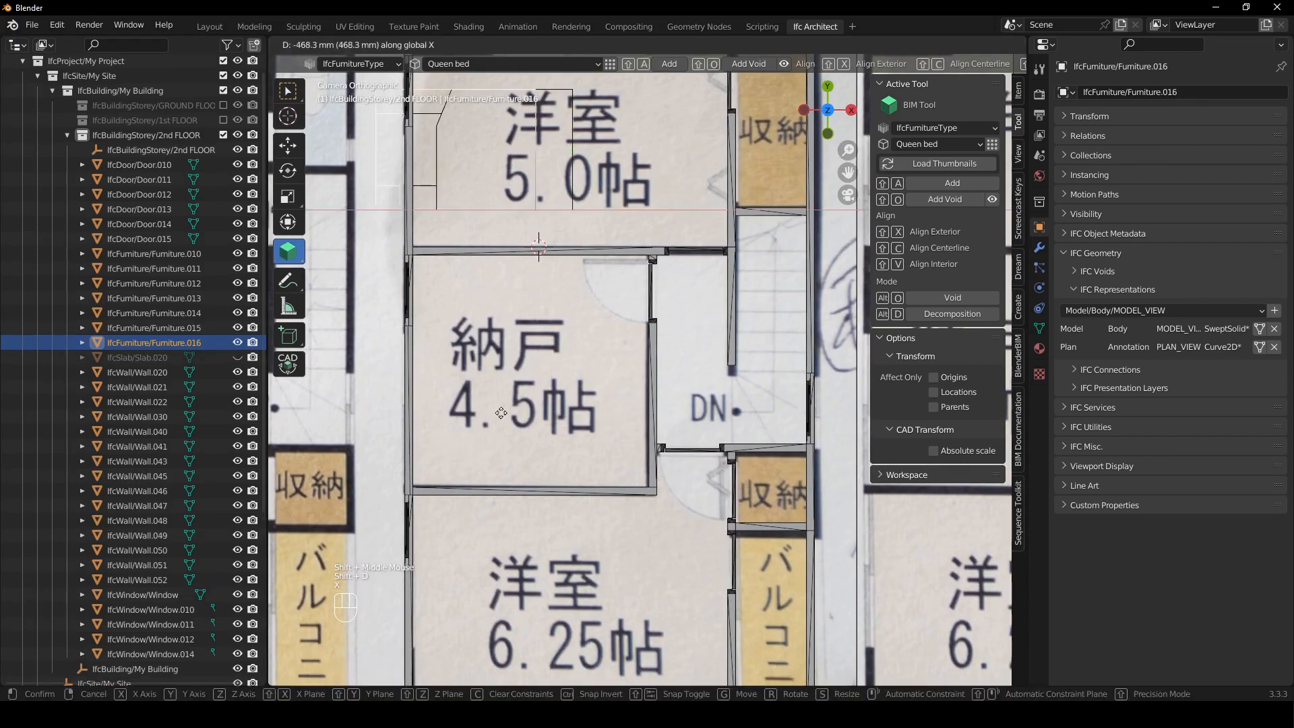
pyautogui.press('y')
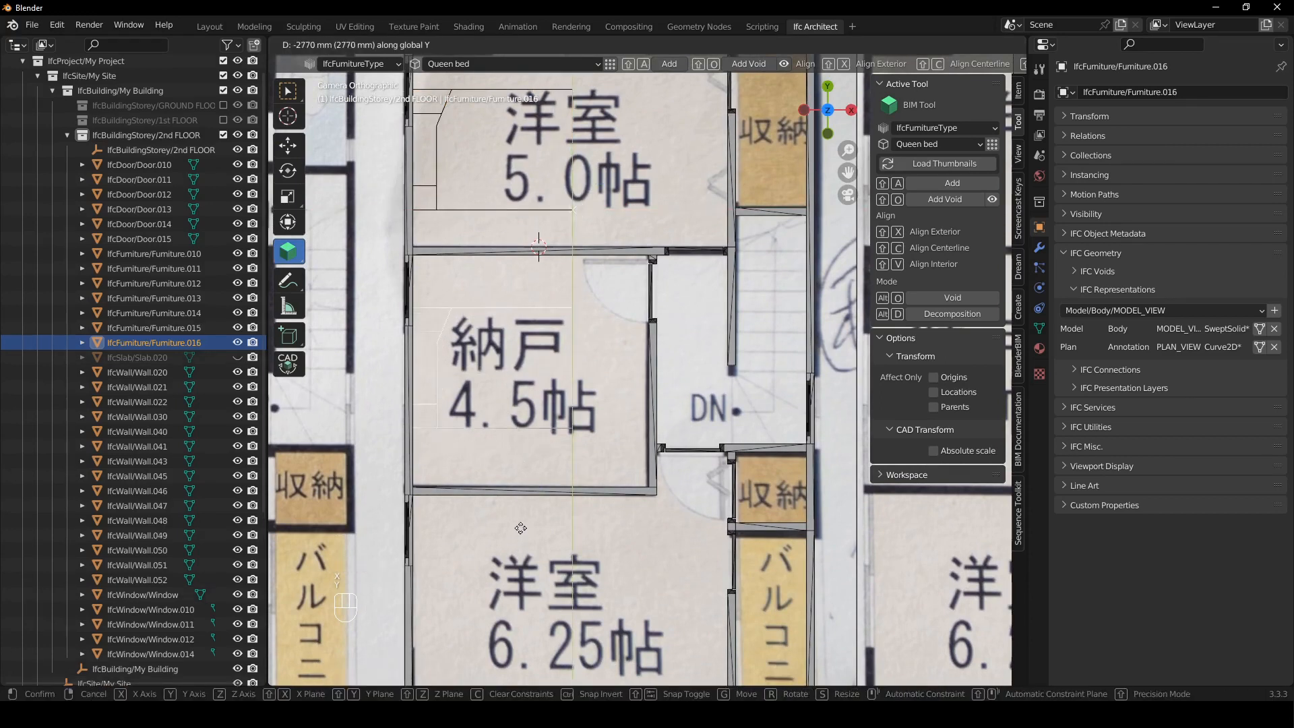
pyautogui.click(518, 531)
# - Duplicate the storage room bed about 3000 mm along negative Y into the 6.25帖 bedroom
pyautogui.keyDown('shift'); pyautogui.moveTo(524, 521); pyautogui.dragTo(477, 345, button='middle'); pyautogui.keyUp('shift')
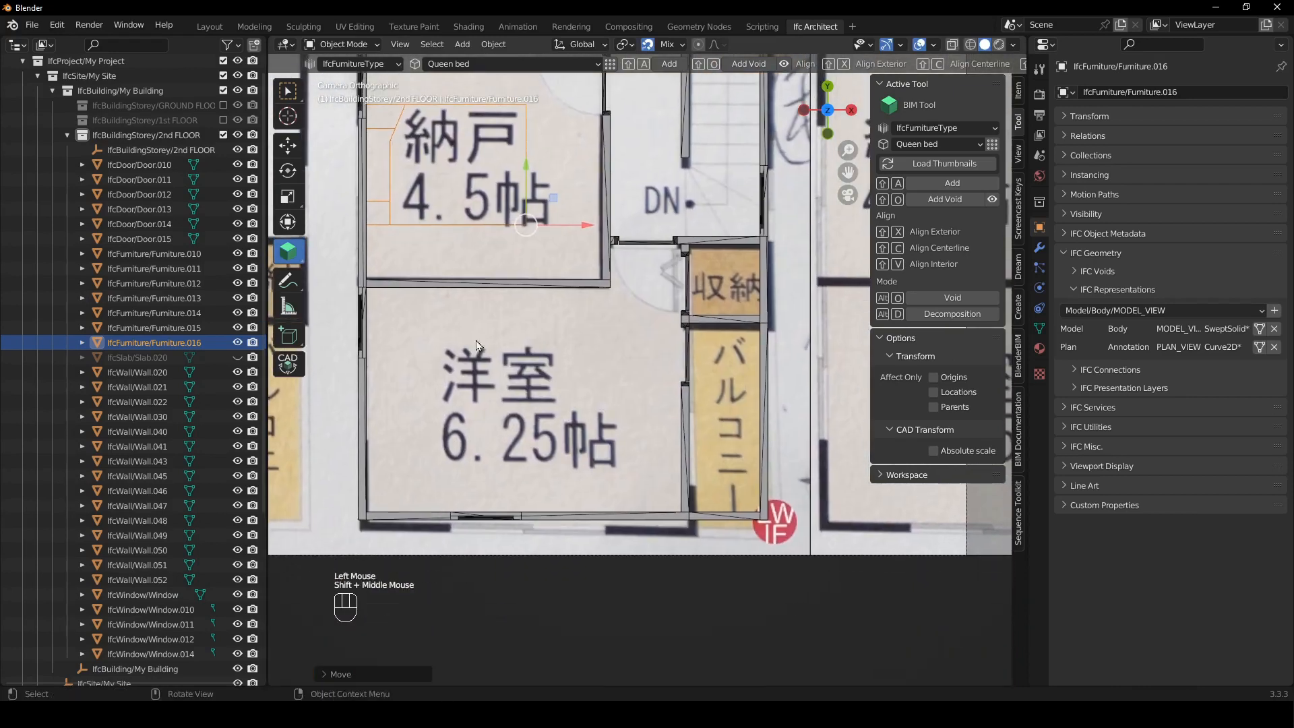
pyautogui.hotkey('shift', 'd')
pyautogui.press('y')
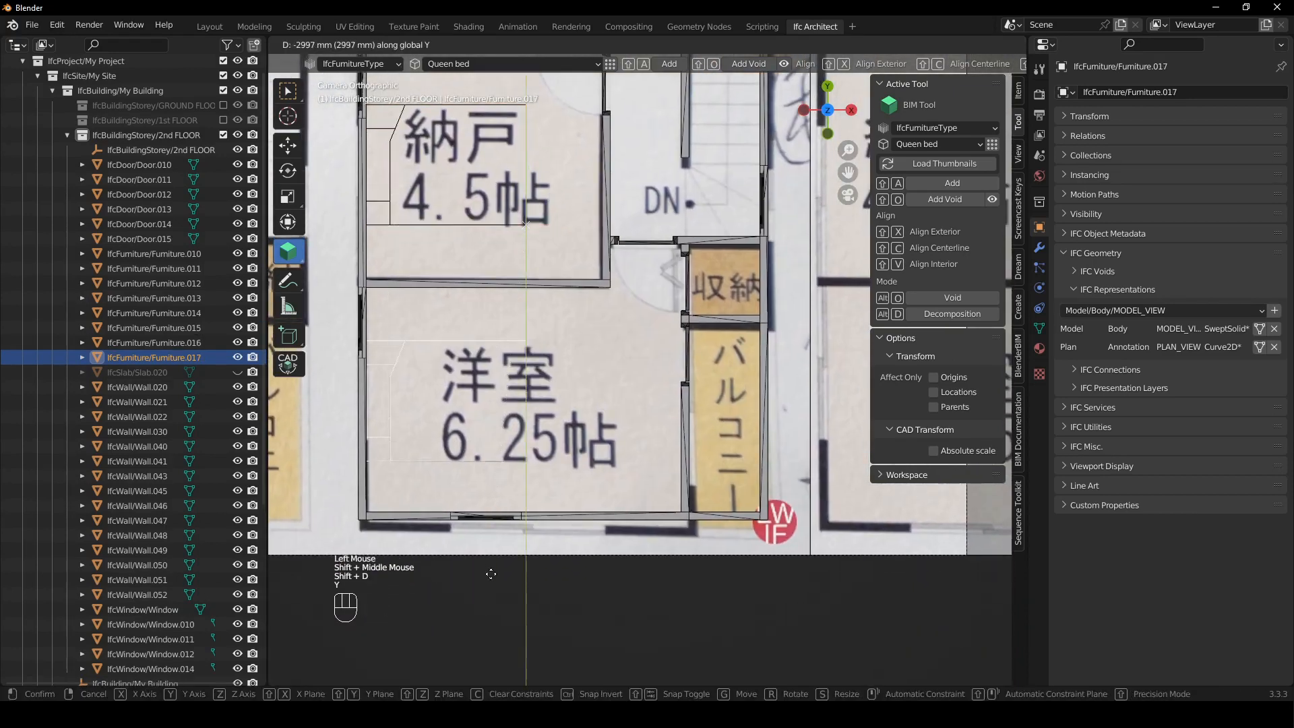
pyautogui.click(495, 567)
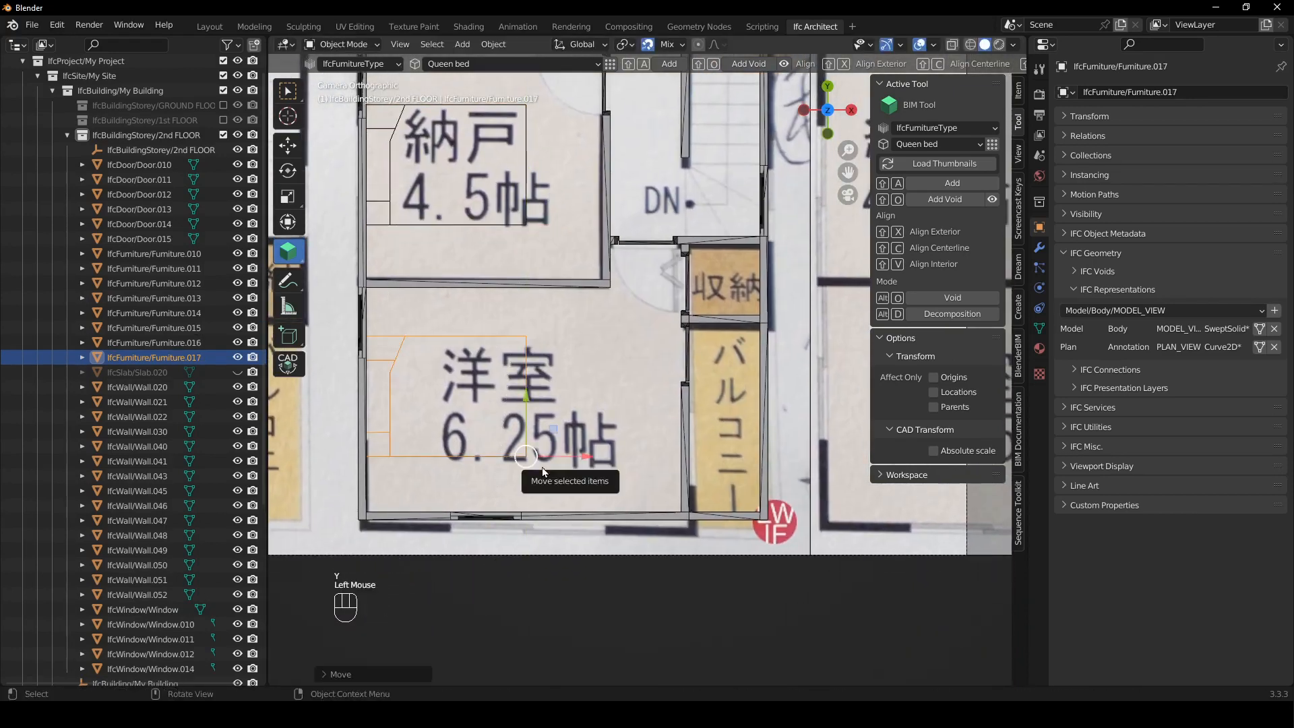
# - Rotate the 6.25帖 bedroom's bed another 90° around the Z axis
pyautogui.press('r')
pyautogui.press('z')
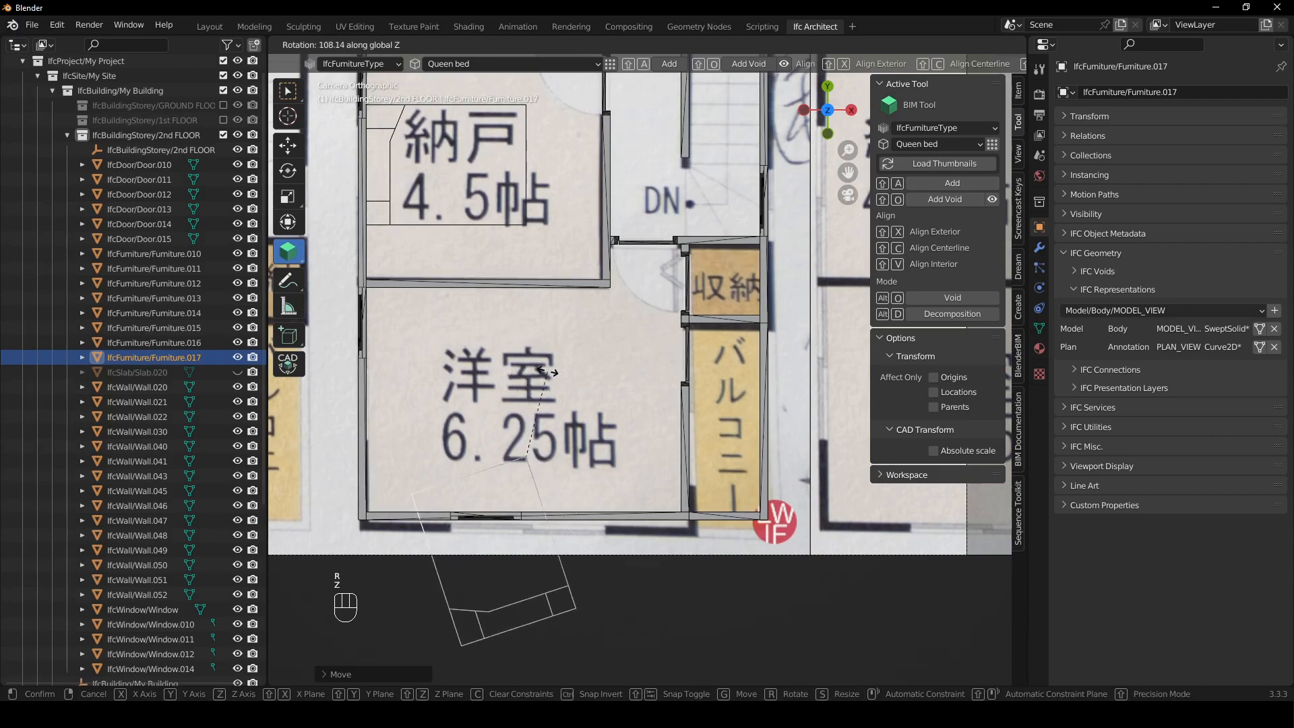
pyautogui.write('90')
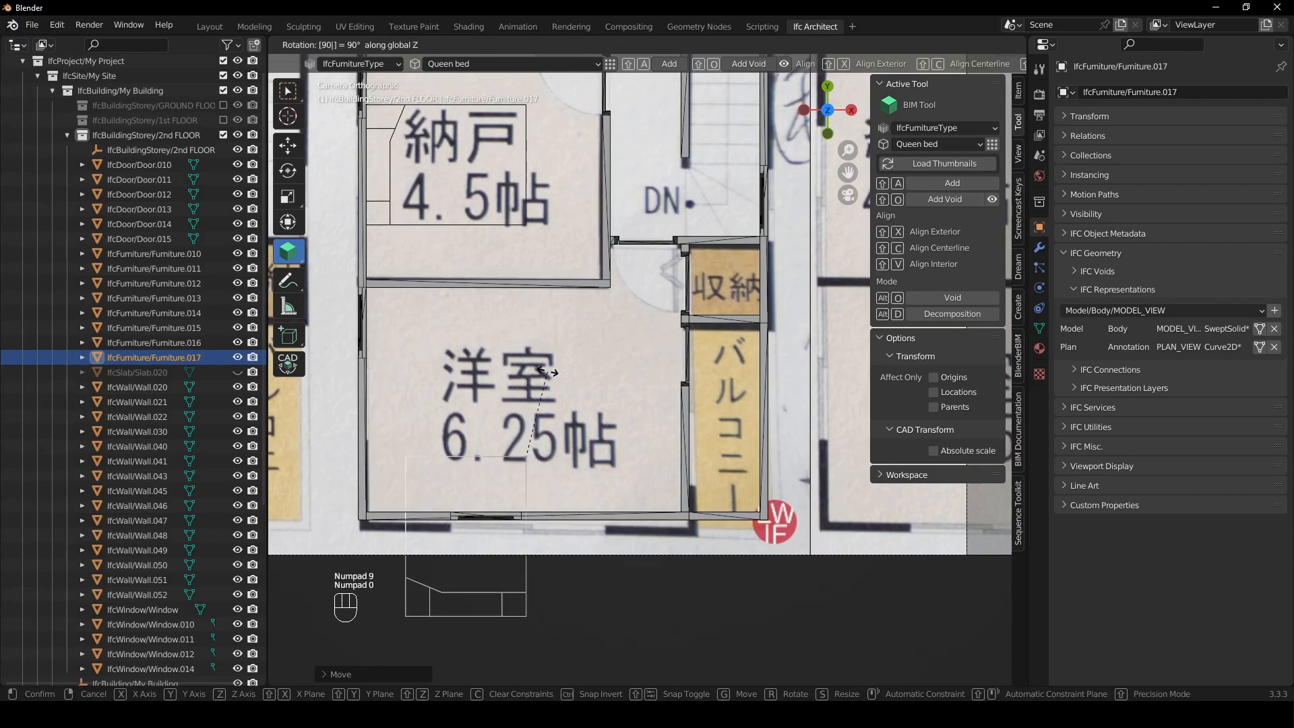
pyautogui.press('Return')
# - Move the 6.25帖 bedroom's bed along Y and X so its head sits against the end exterior wall by the window
pyautogui.press('g')
pyautogui.press('y')
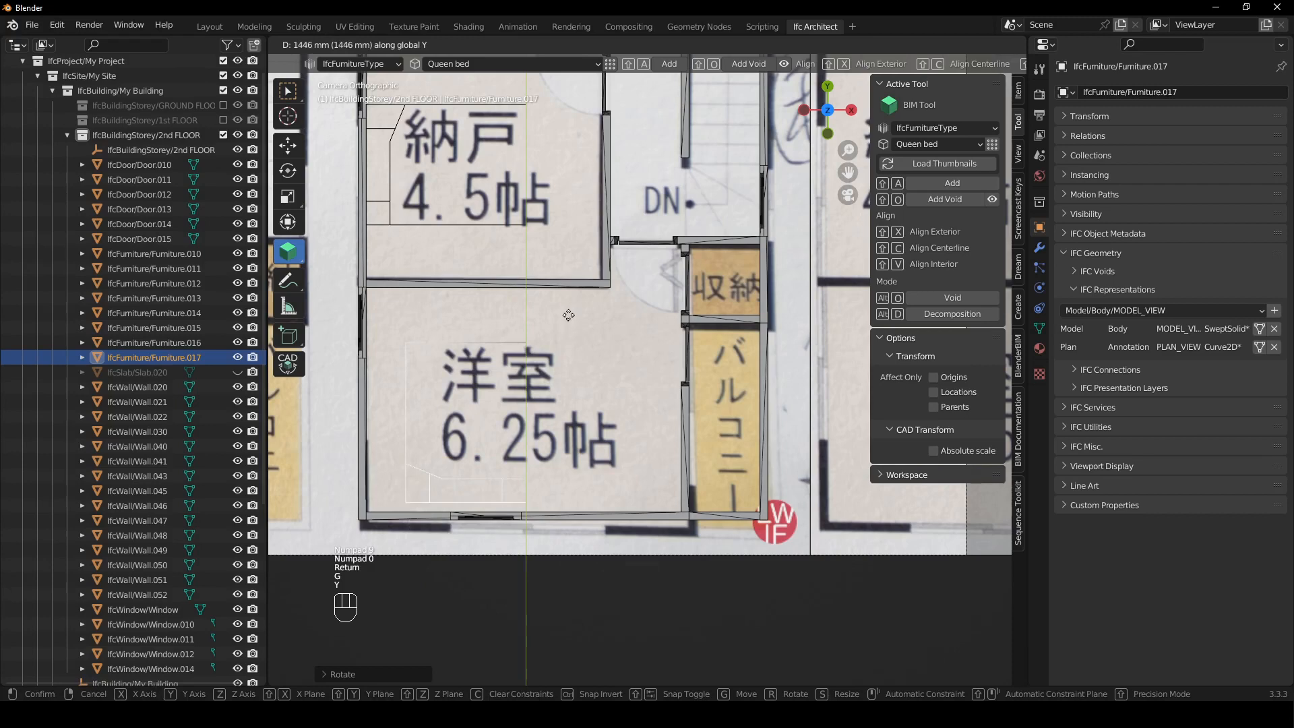
pyautogui.click(566, 340)
pyautogui.press('g')
pyautogui.press('x')
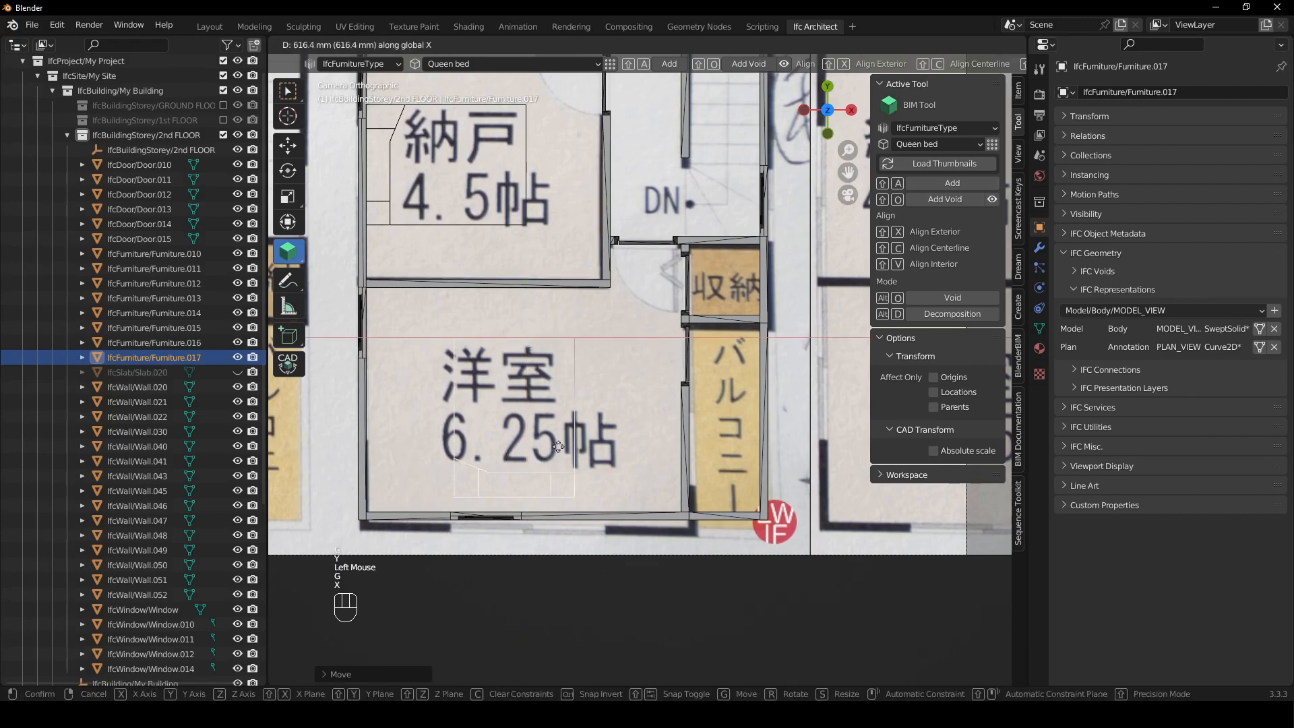
pyautogui.click(556, 470)
pyautogui.press('g')
pyautogui.press('y')
pyautogui.click(517, 332)
# - Activate the 2ND FLOOR PLAN view, generate its SVG drawing, check the result and return to the model
pyautogui.keyDown('shift'); pyautogui.middleClick(517, 331); pyautogui.keyUp('shift')
pyautogui.scroll(-2, 518, 332)
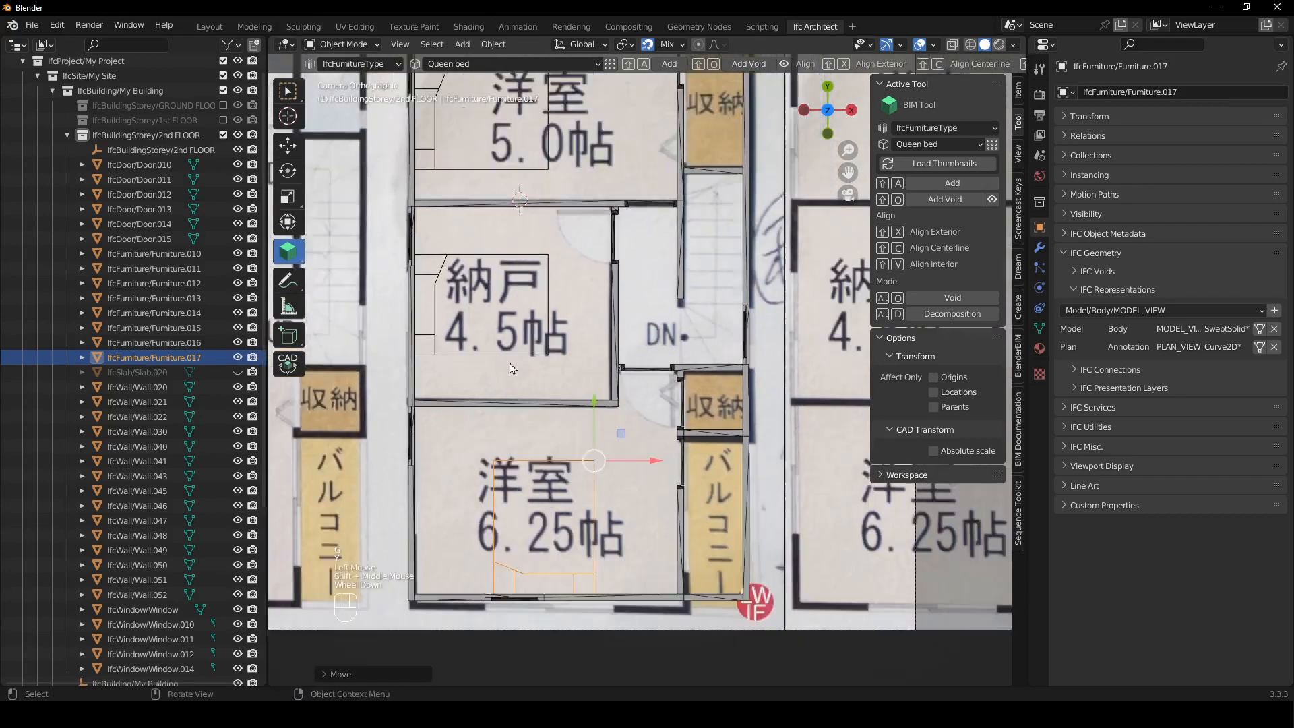
pyautogui.keyDown('shift'); pyautogui.moveTo(719, 117); pyautogui.dragTo(681, 136, button='middle'); pyautogui.keyUp('shift')
pyautogui.click(684, 135)
pyautogui.scroll(1, 613, 297)
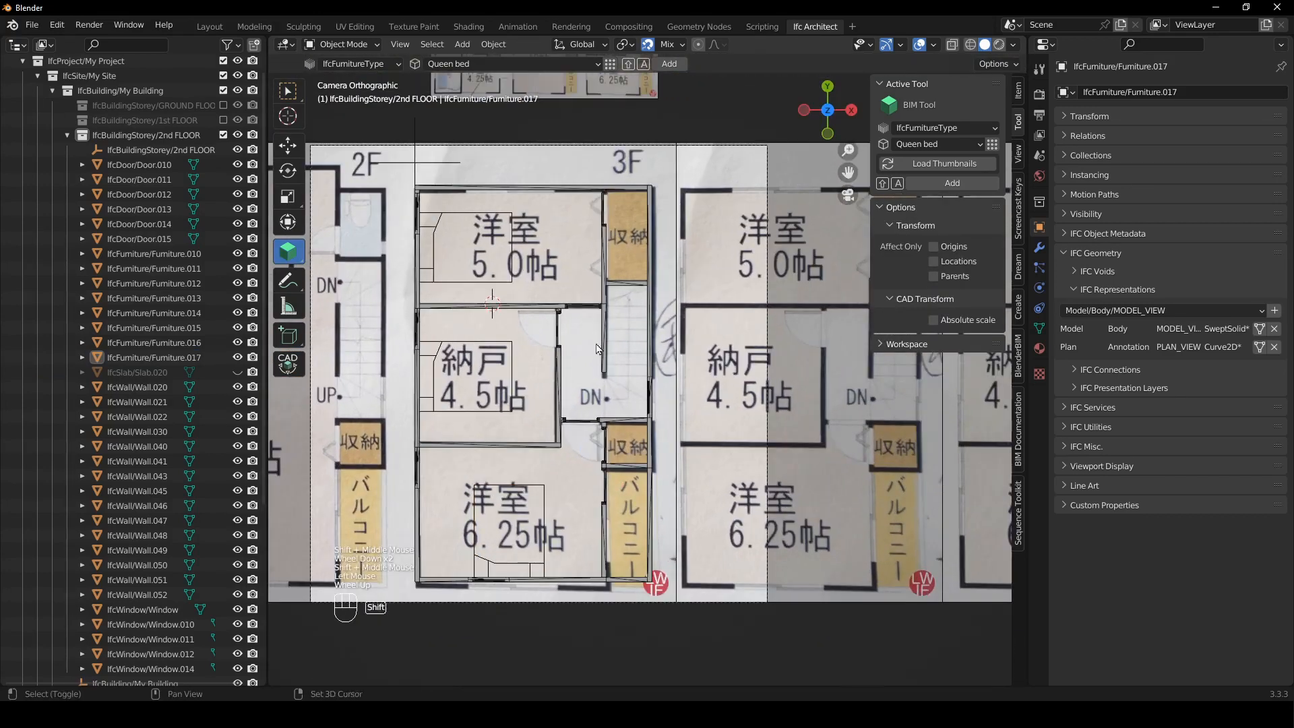
pyautogui.keyDown('shift'); pyautogui.moveTo(1005, 396); pyautogui.dragTo(1005, 364, button='middle'); pyautogui.keyUp('shift')
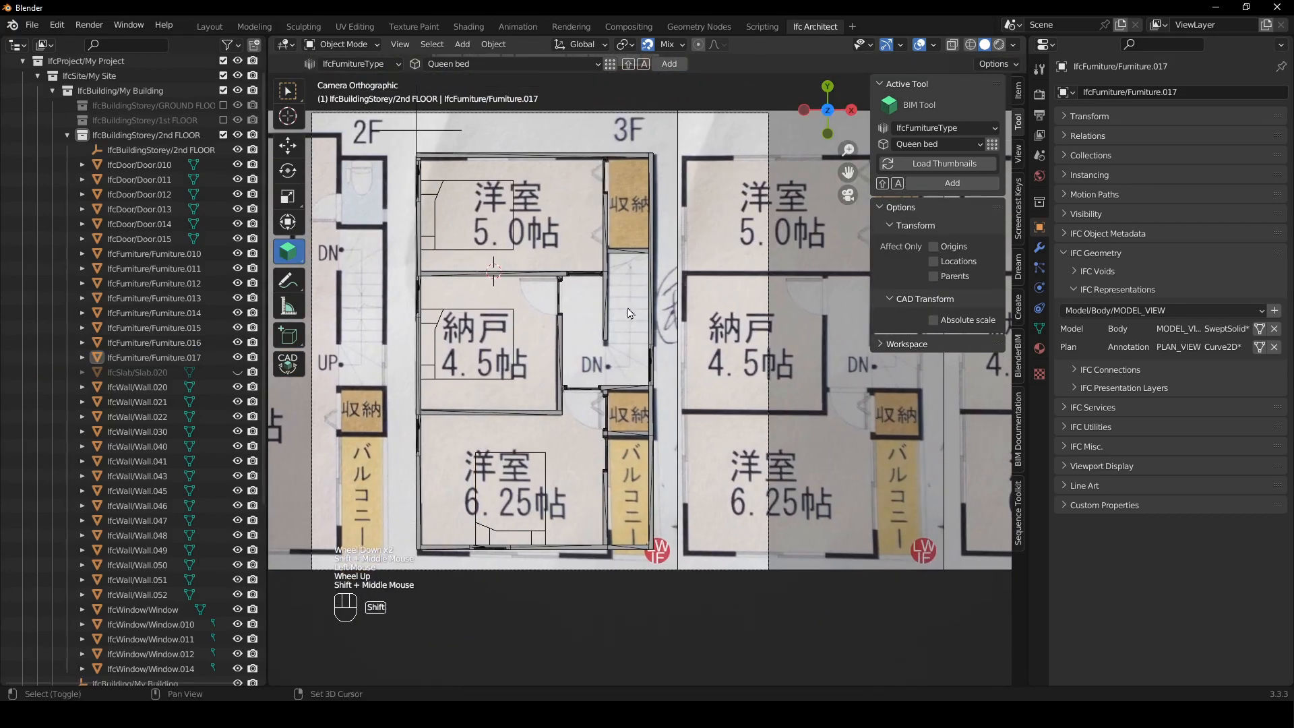
pyautogui.click(1019, 431)
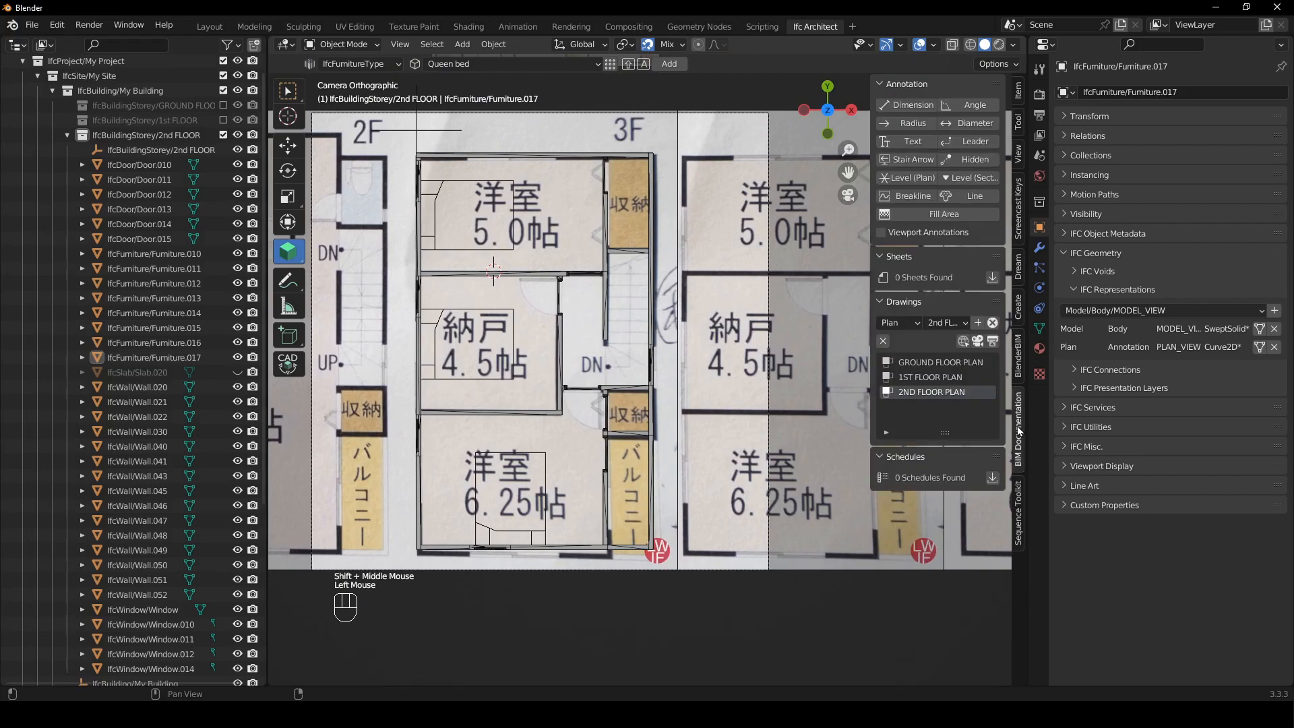
pyautogui.click(977, 347)
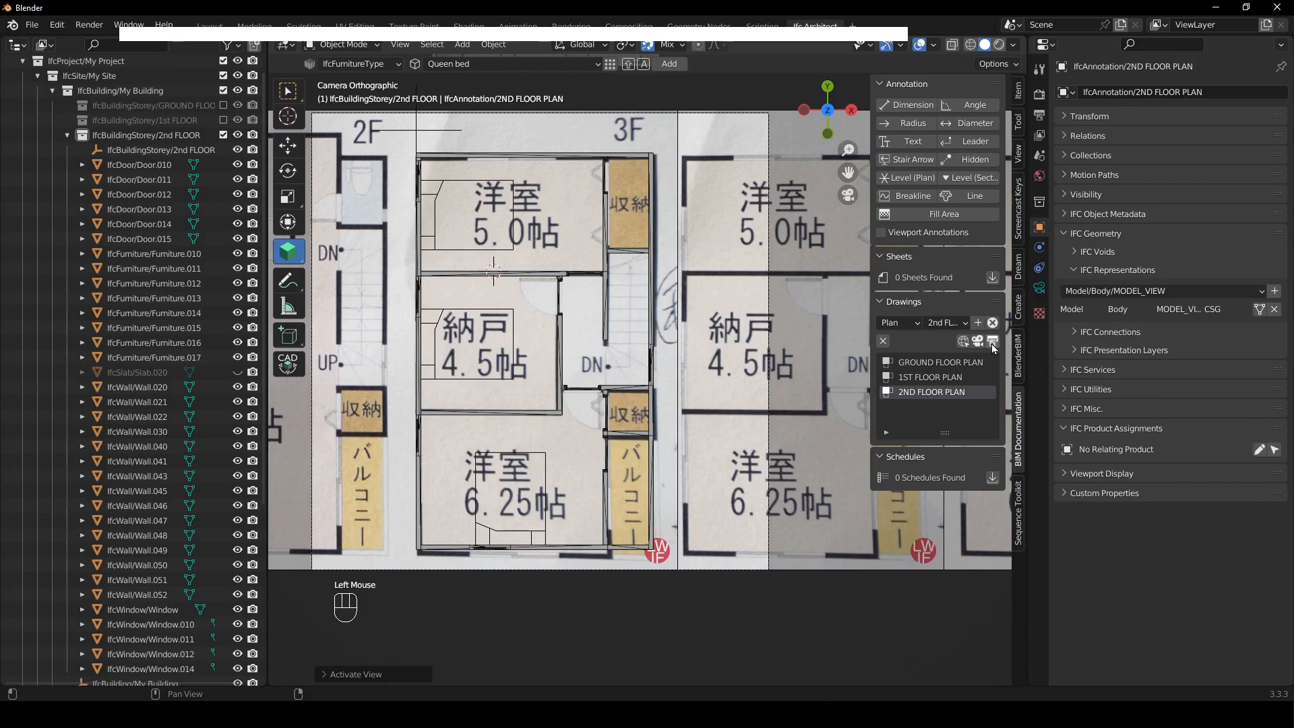
pyautogui.click(993, 342)
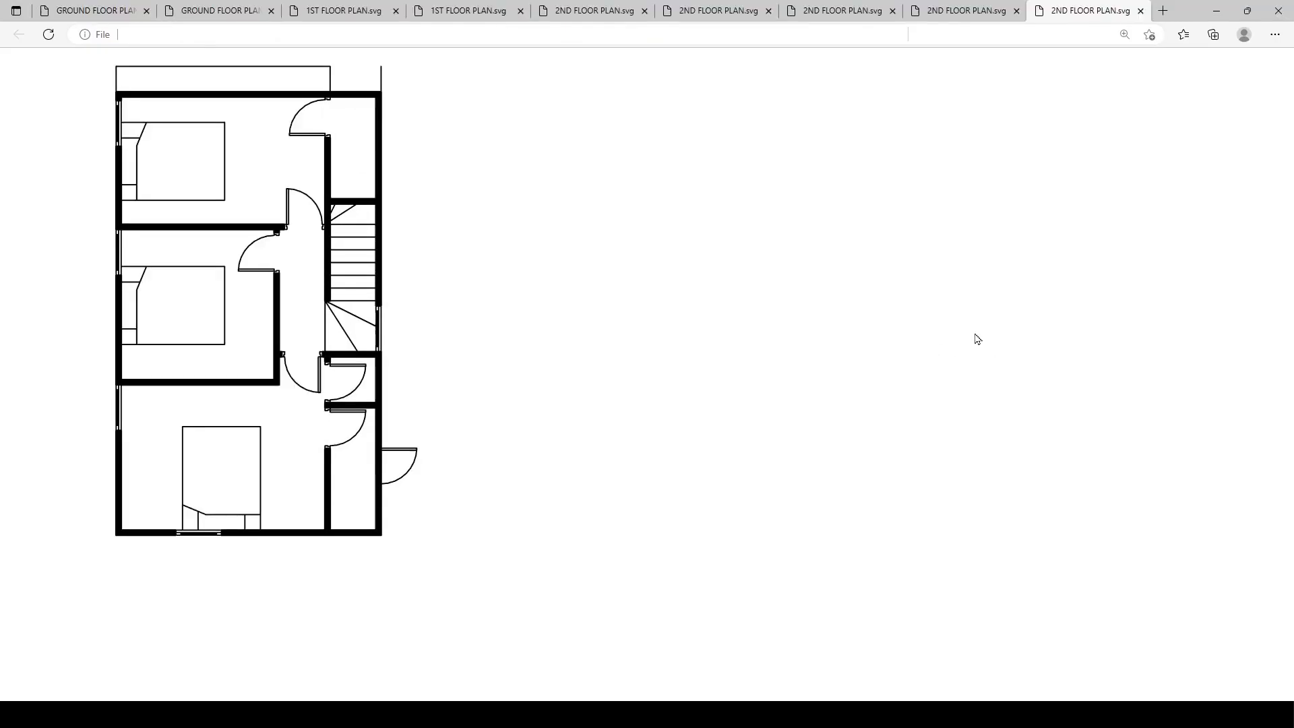
pyautogui.click(1215, 6)
# - In the perspective view, duplicate the 2nd FLOOR storey empty upward along Z to about the top of the walls
pyautogui.scroll(-3, 628, 445)
pyautogui.keyDown('shift'); pyautogui.moveTo(628, 446); pyautogui.dragTo(659, 453, button='middle'); pyautogui.keyUp('shift')
pyautogui.scroll(-6, 628, 426)
pyautogui.moveTo(637, 394); pyautogui.dragTo(660, 452, button='middle')
pyautogui.scroll(2, 657, 455)
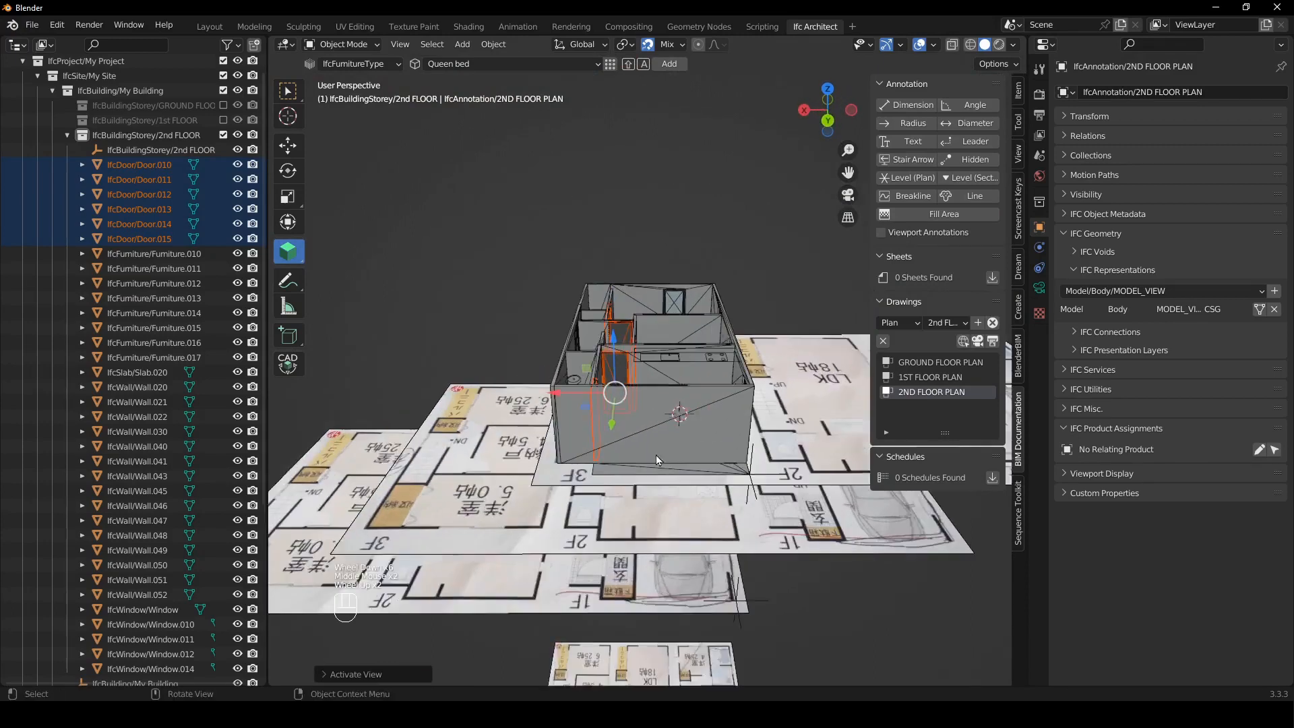
pyautogui.click(701, 504)
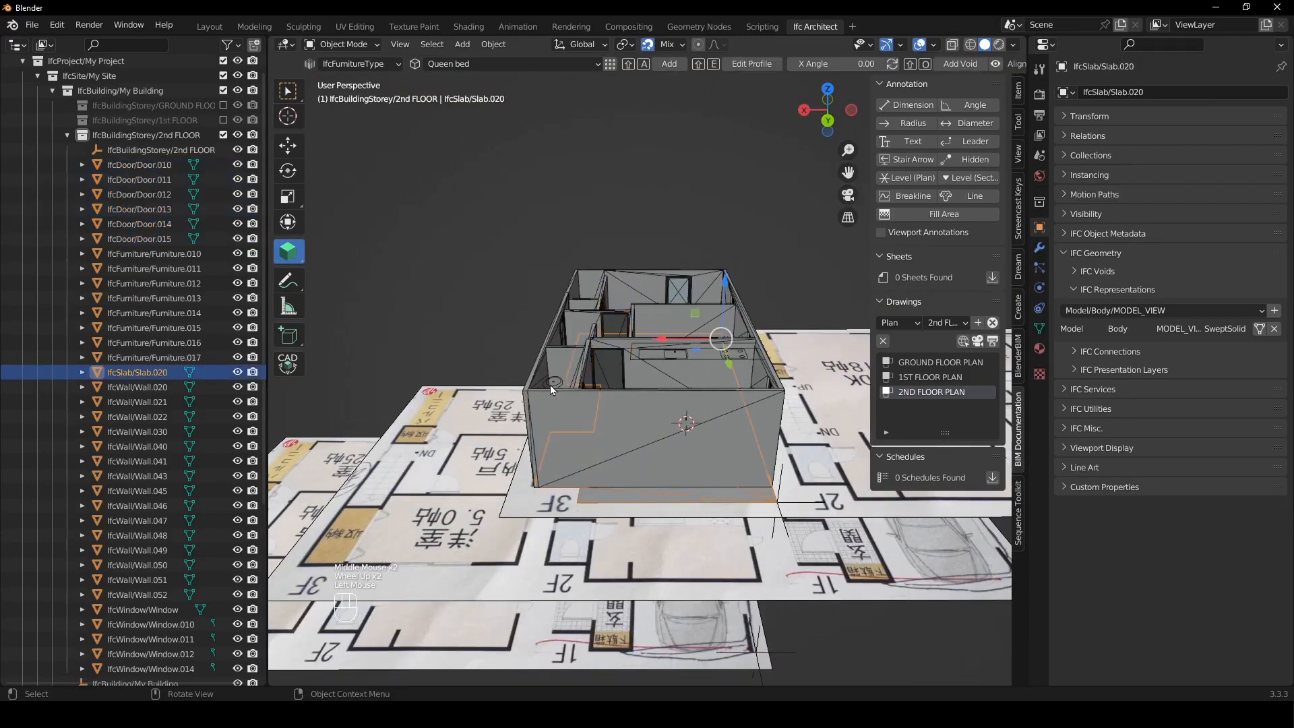
pyautogui.moveTo(550, 386); pyautogui.dragTo(472, 350, button='middle')
pyautogui.click(160, 149)
pyautogui.moveTo(641, 431); pyautogui.dragTo(792, 421, button='middle')
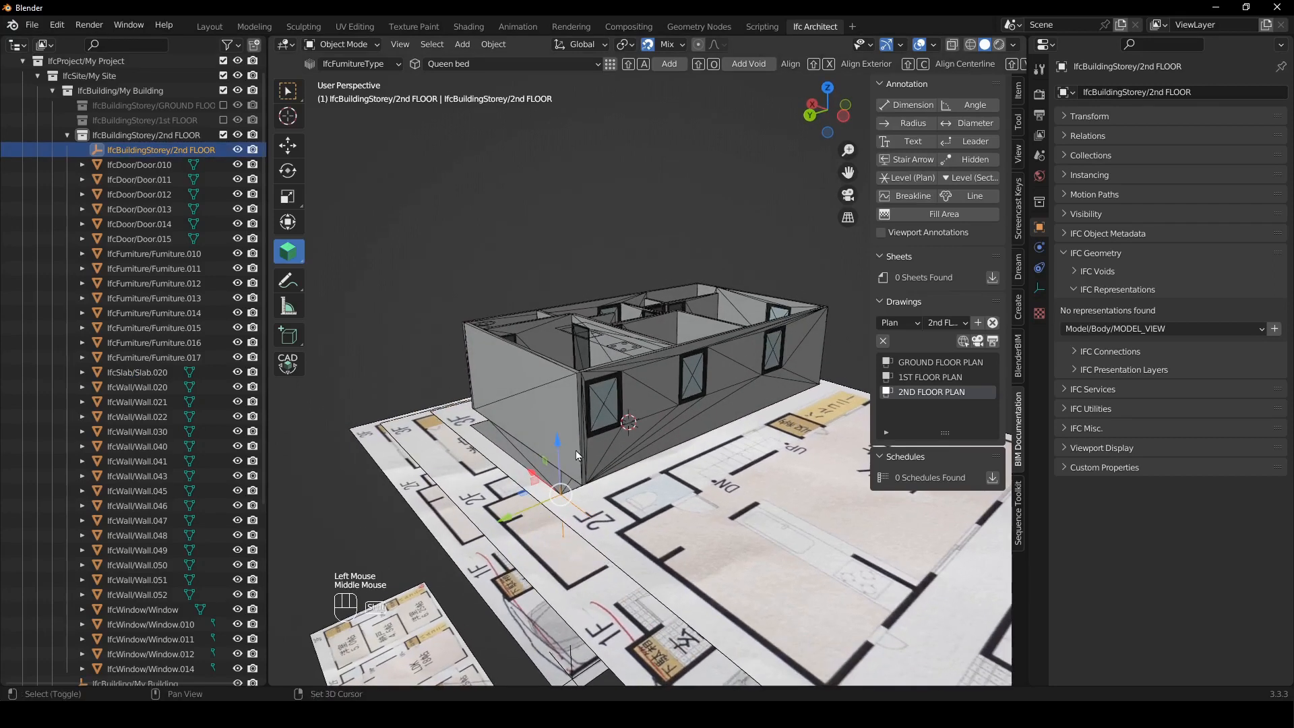
pyautogui.hotkey('shift', 'd')
pyautogui.press('z')
pyautogui.click(588, 372)
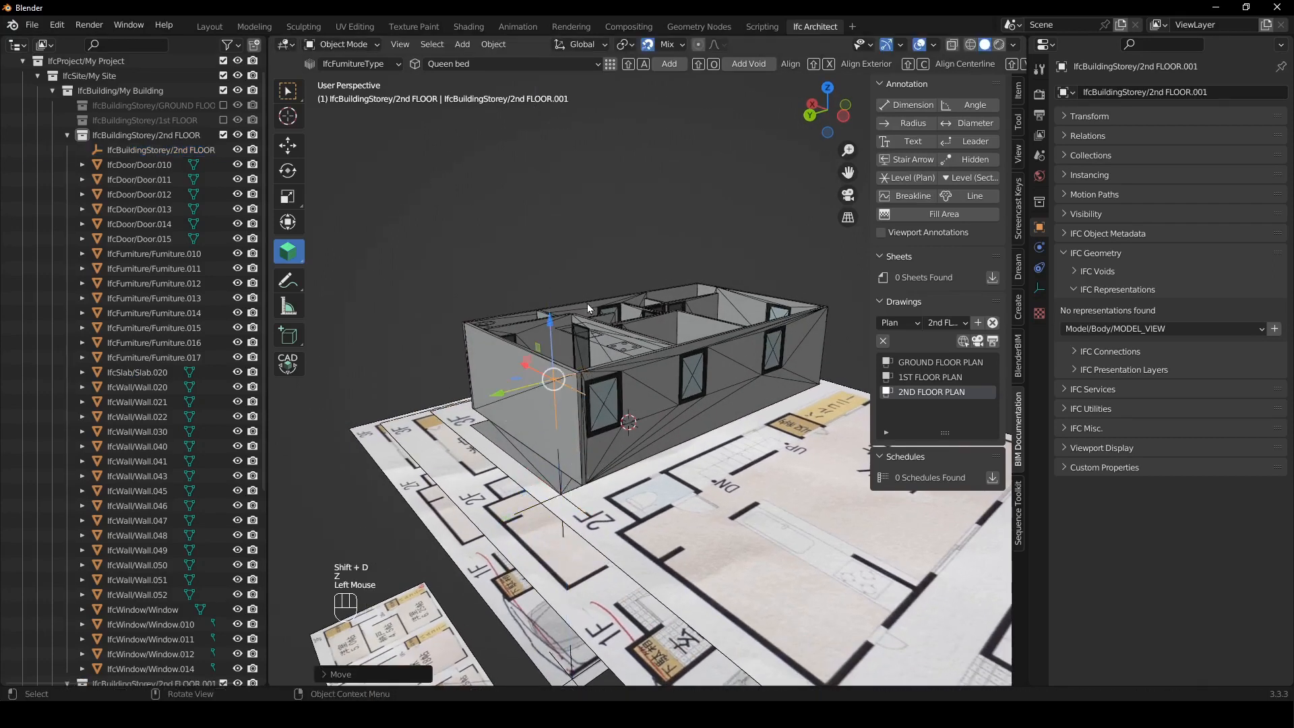
# - Rename the duplicated storey above the 2nd FLOOR to IfcBuildingStorey/Roof
pyautogui.click(67, 134)
pyautogui.doubleClick(208, 181)
pyautogui.moveTo(209, 181); pyautogui.dragTo(147, 183)
pyautogui.press('BackSpace')
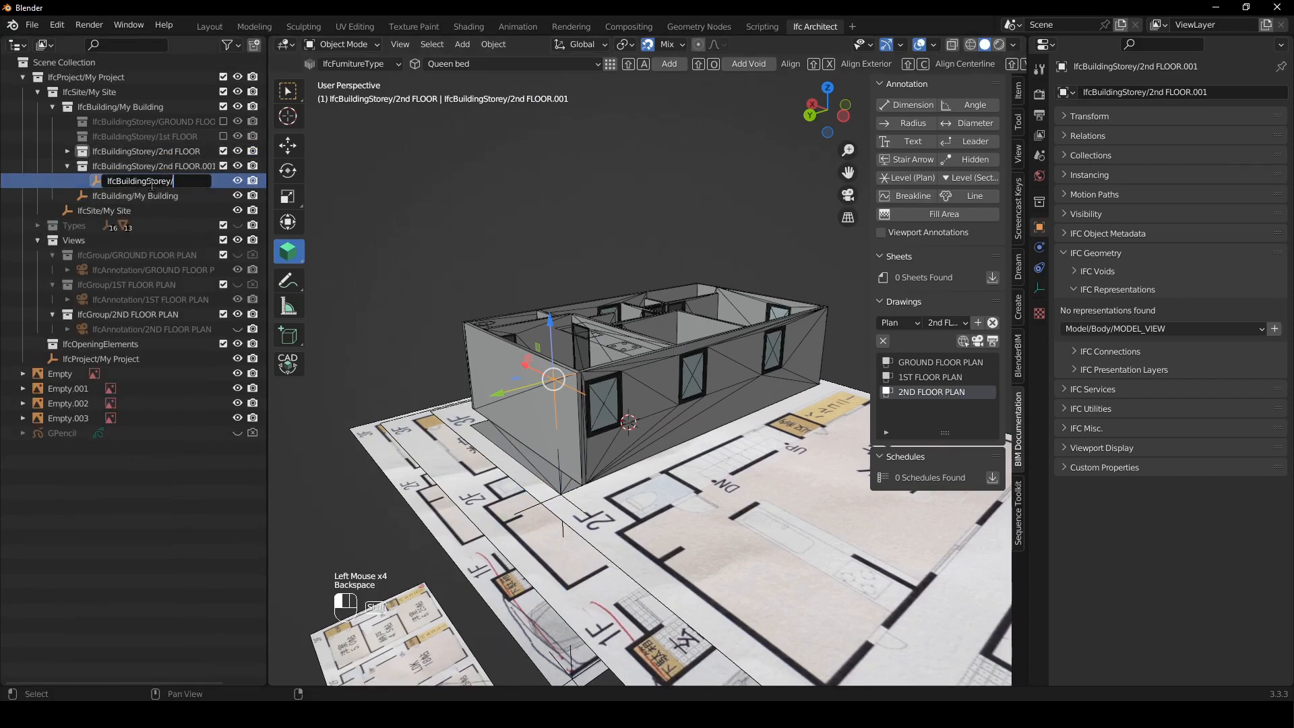
pyautogui.click(211, 201)
# - Copy the 2nd FLOOR slab into the Roof storey through its IFC spatial container settings
pyautogui.moveTo(653, 344)
pyautogui.mouseDown(button='middle')
pyautogui.moveTo(645, 320)
pyautogui.moveTo(666, 330)
pyautogui.mouseUp(button='middle')
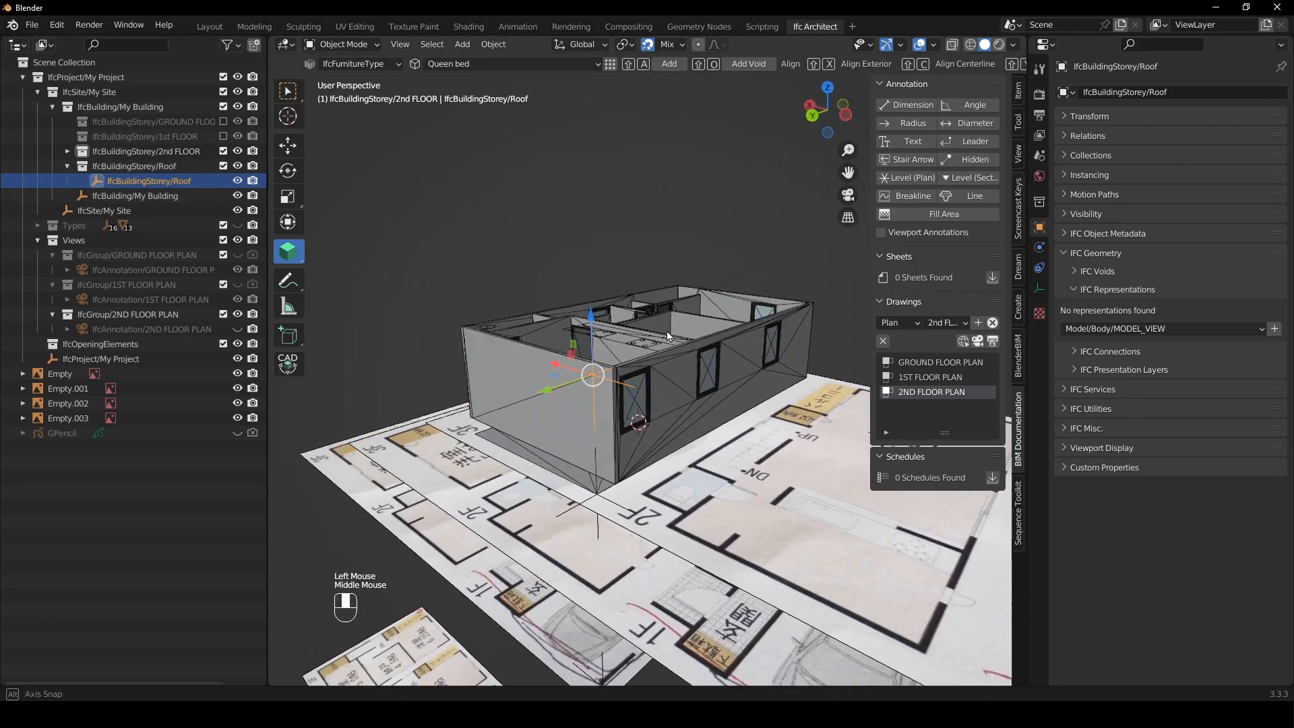
pyautogui.click(572, 454)
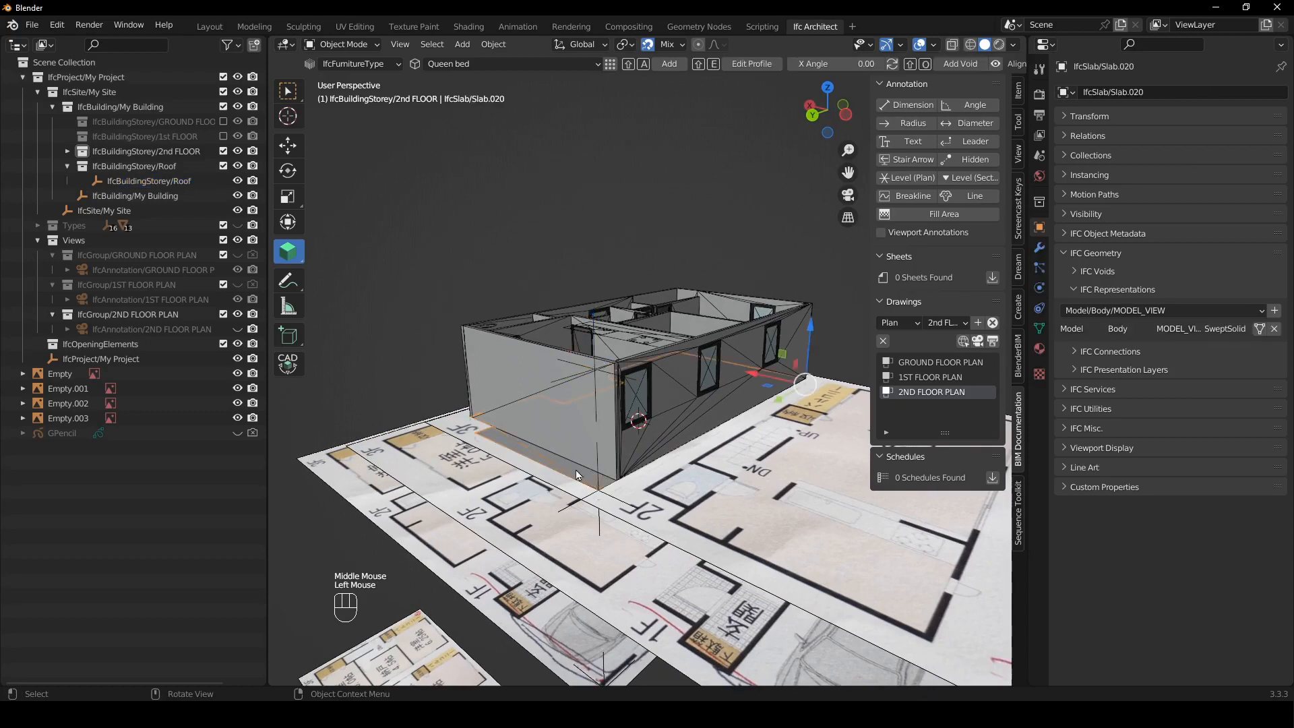
pyautogui.click(1065, 254)
pyautogui.click(1068, 239)
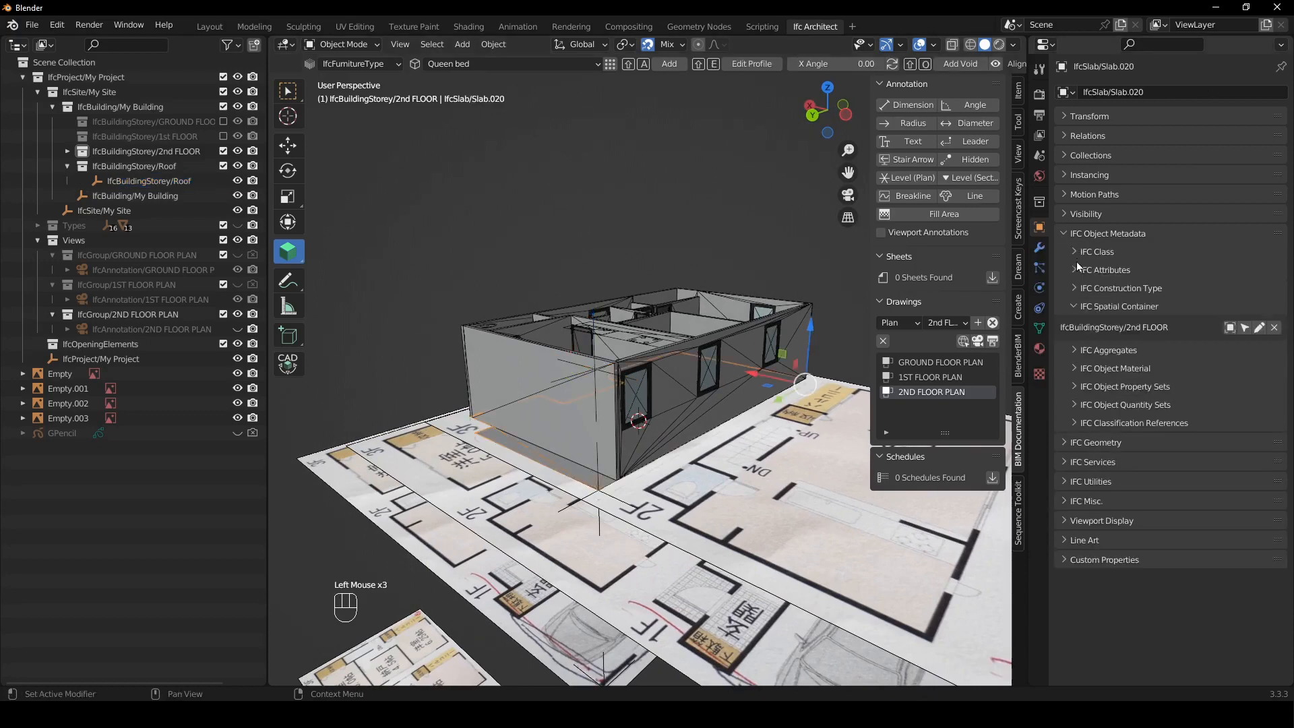
pyautogui.click(1257, 328)
pyautogui.click(1070, 351)
pyautogui.click(1271, 393)
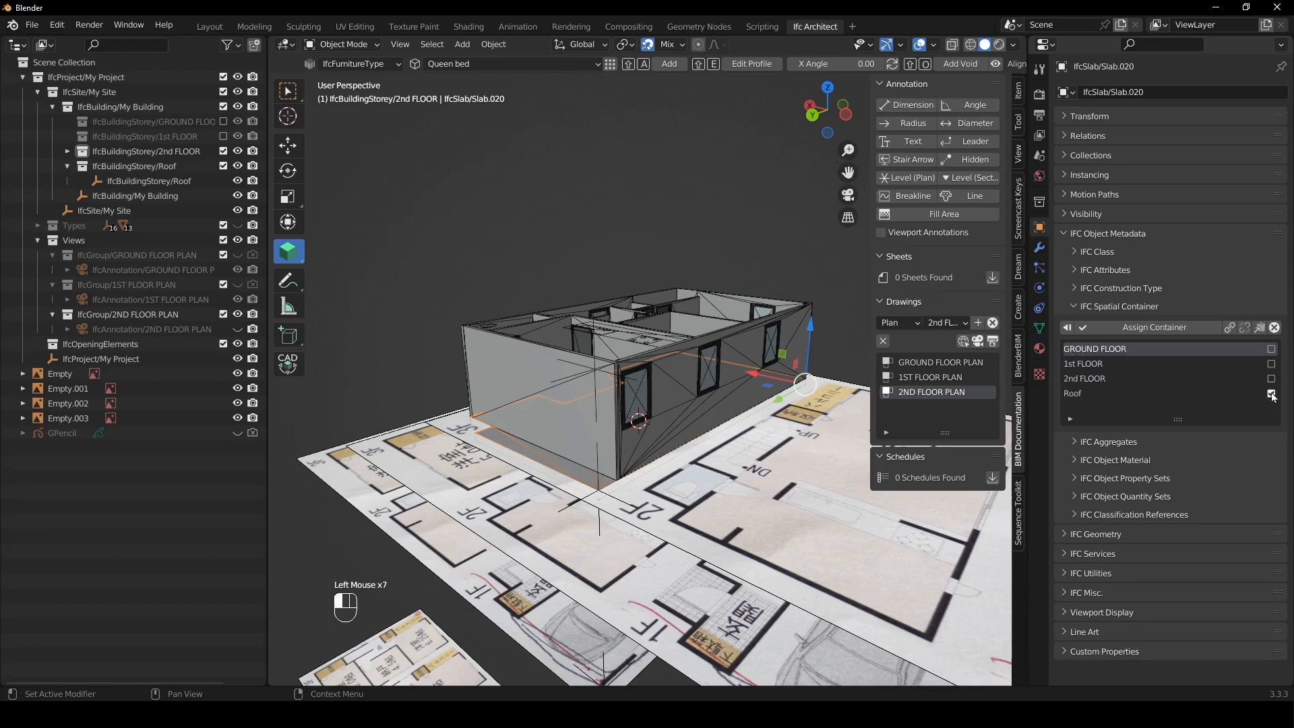
pyautogui.click(1261, 328)
# - Open the Roof slab's profile in top view and delete the projecting vertex beyond the 5.0帖 bedroom's end wall, near the 3F label
pyautogui.moveTo(593, 334); pyautogui.dragTo(639, 333, button='middle')
pyautogui.hotkey('shift', 'e')
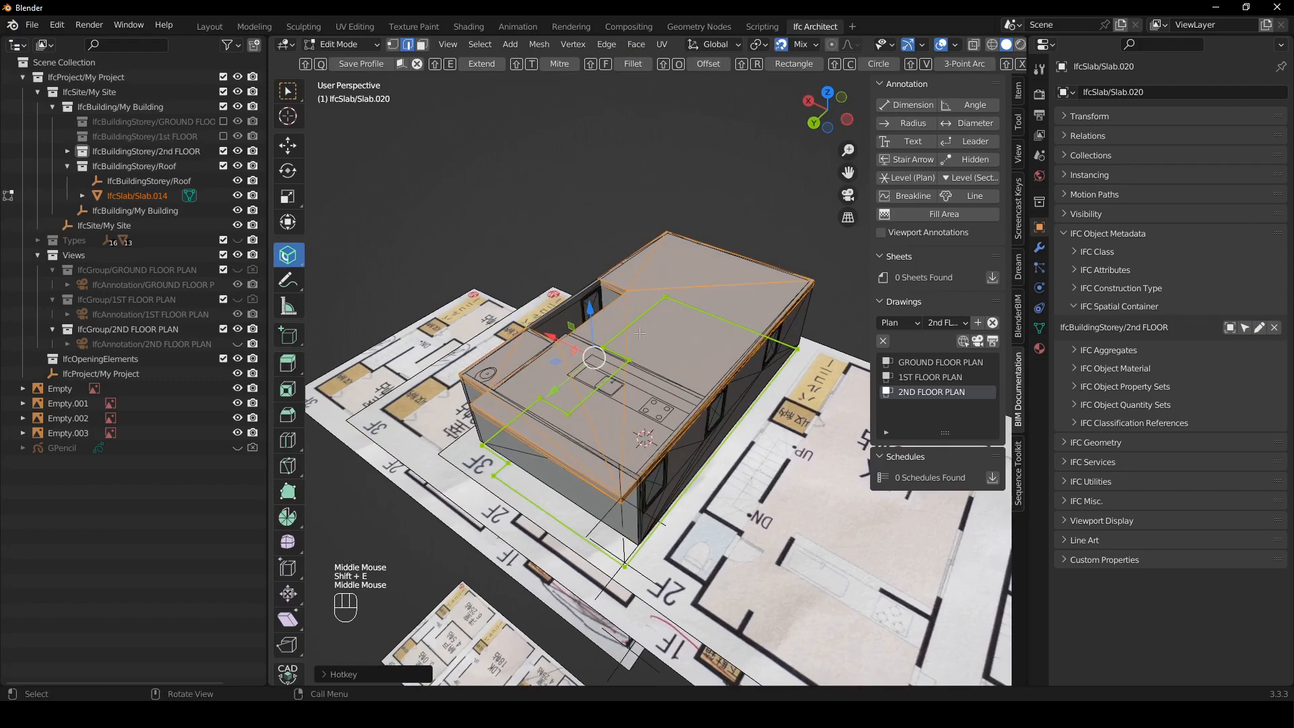
pyautogui.press('KP_7')
pyautogui.scroll(2, 686, 328)
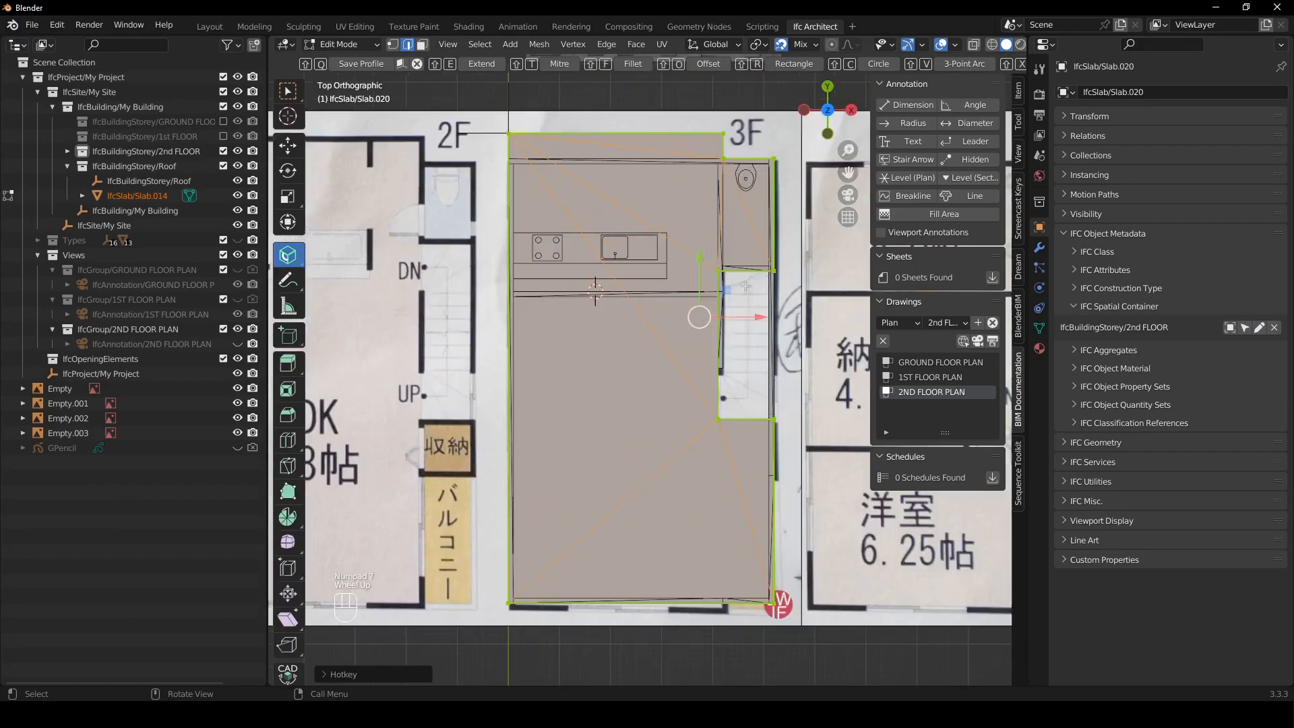
pyautogui.keyDown('shift'); pyautogui.moveTo(686, 329); pyautogui.dragTo(591, 351, button='middle'); pyautogui.keyUp('shift')
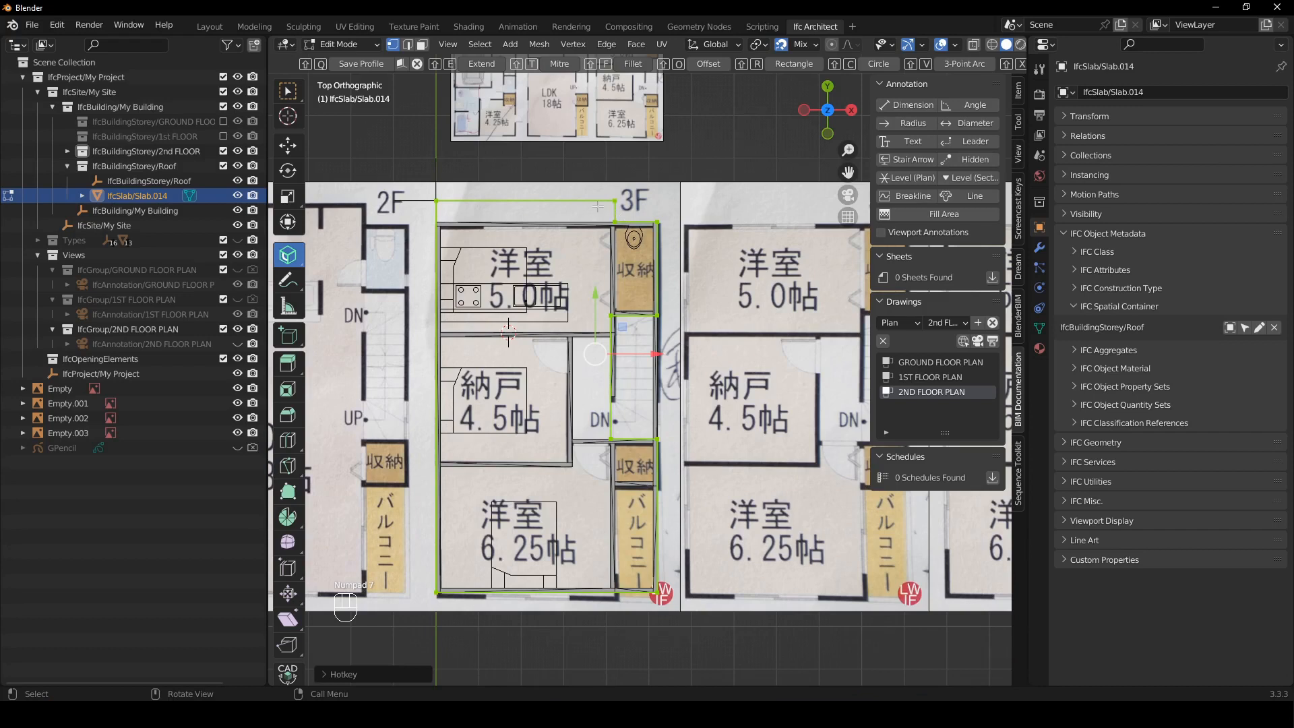
pyautogui.click(615, 222)
pyautogui.scroll(2, 676, 181)
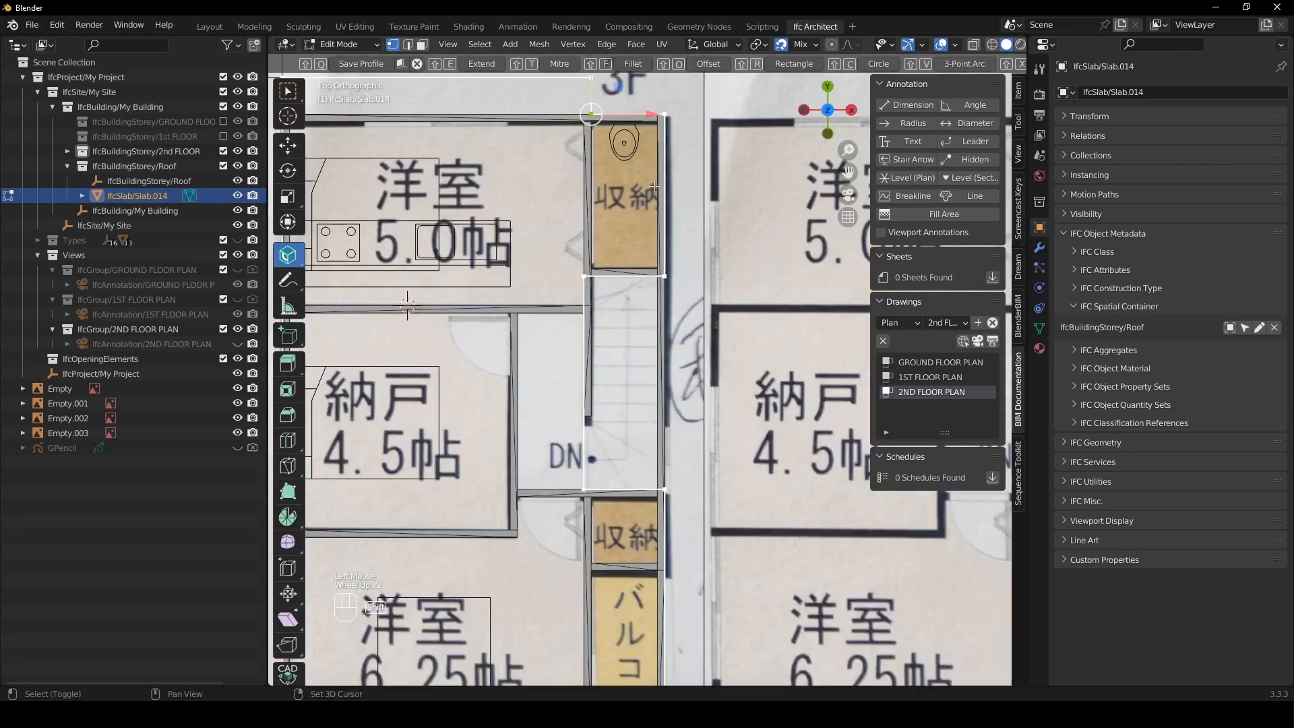
pyautogui.keyDown('shift'); pyautogui.moveTo(593, 87); pyautogui.dragTo(617, 181, button='middle'); pyautogui.keyUp('shift')
pyautogui.click(610, 169)
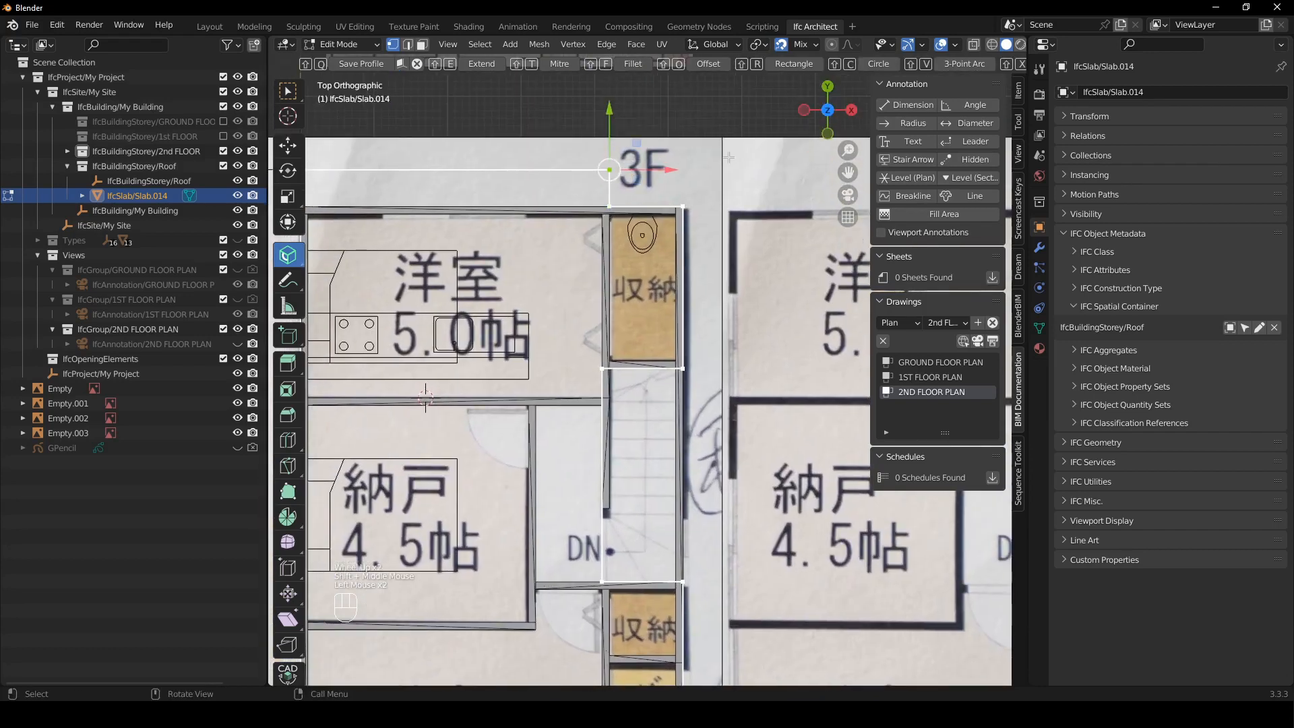
pyautogui.scroll(-2, 722, 157)
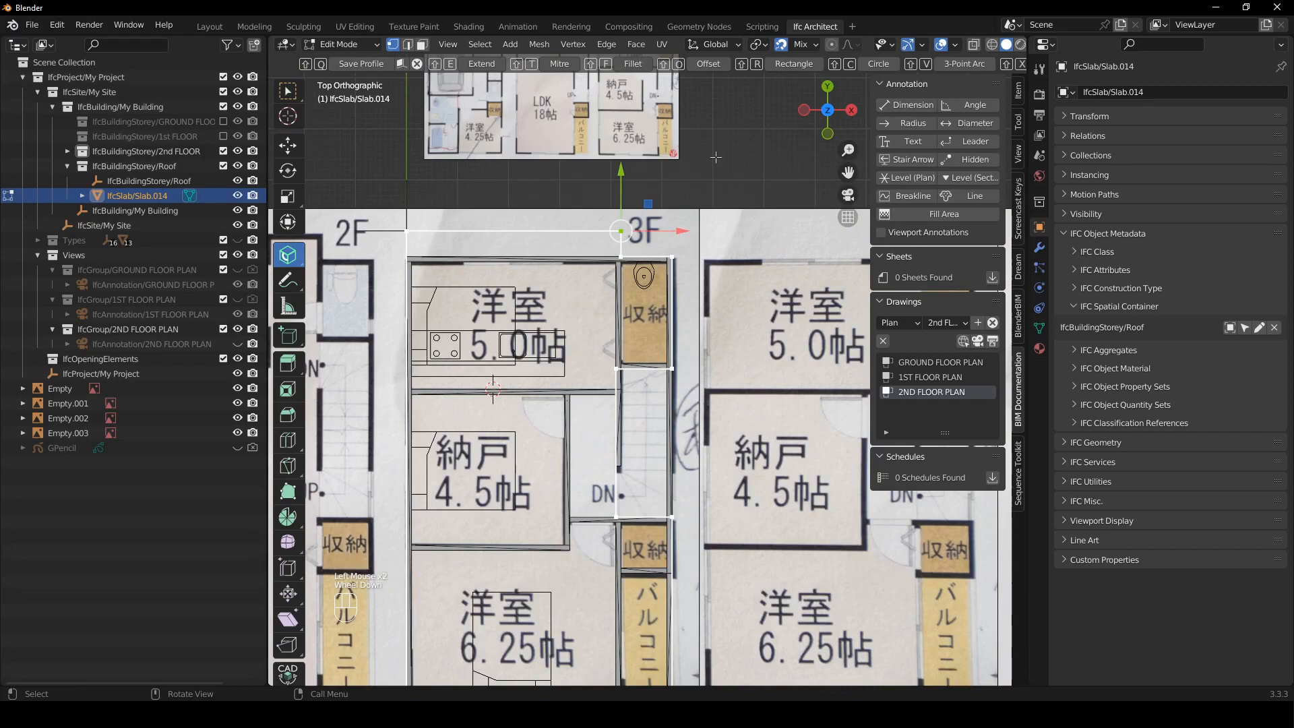
pyautogui.press('x')
pyautogui.click(716, 160)
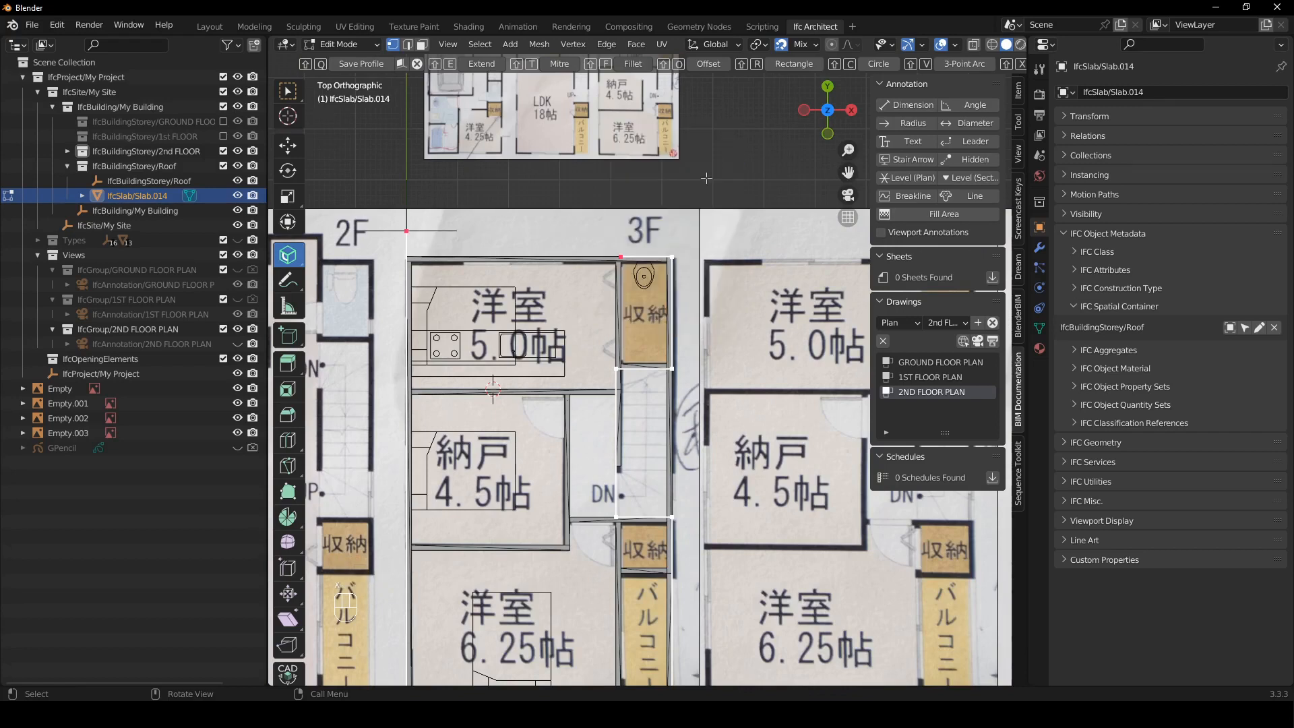
# - Move the Roof profile's remaining outer corner by the 5.0帖 bedroom -500 mm along Y onto the end wall line
pyautogui.keyDown('shift'); pyautogui.moveTo(631, 230); pyautogui.dragTo(626, 139, button='middle'); pyautogui.keyUp('shift')
pyautogui.click(446, 162)
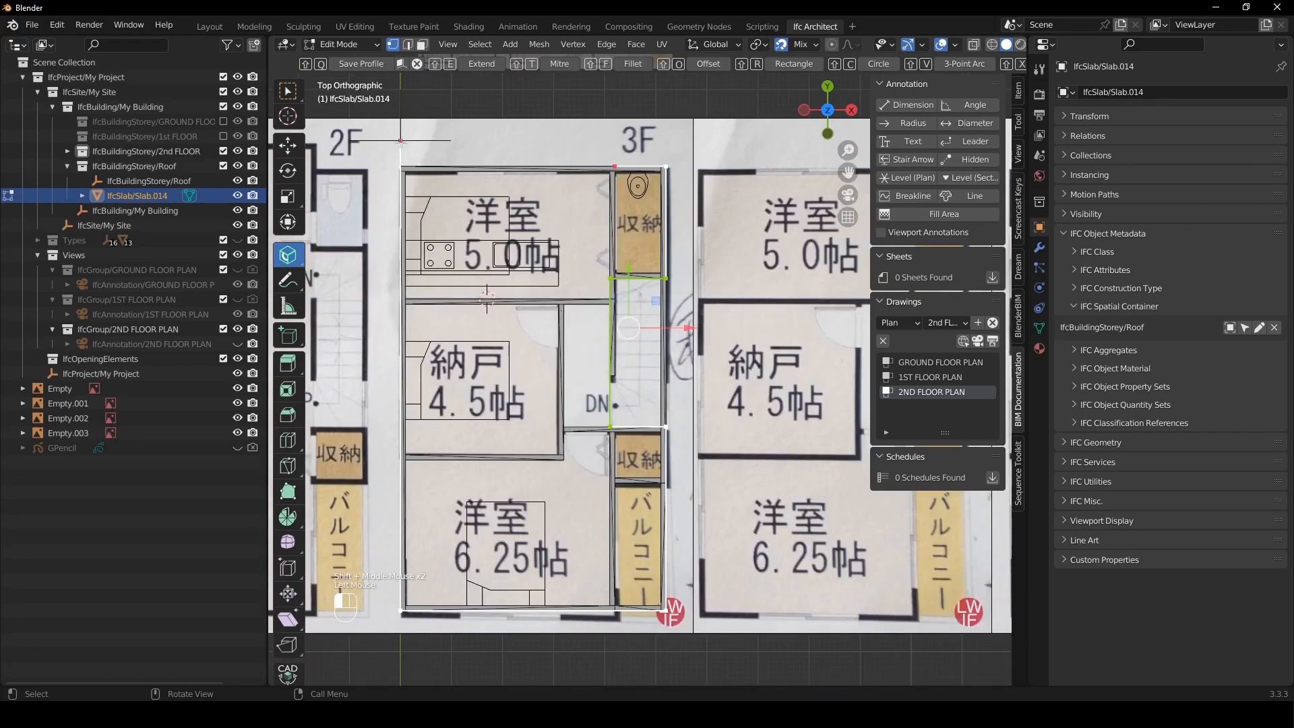
pyautogui.press('g')
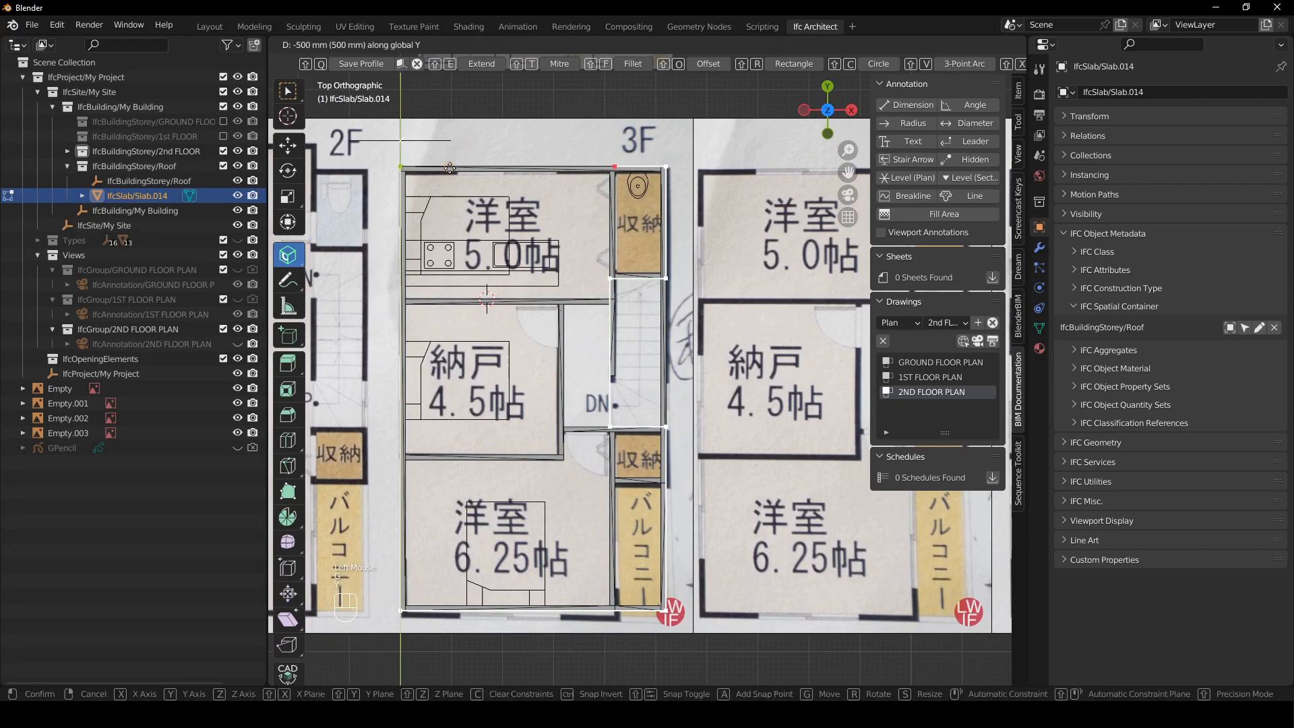
pyautogui.click(459, 166)
pyautogui.moveTo(461, 165); pyautogui.dragTo(470, 166)
pyautogui.press('Escape')
# - Join the two open vertices along the 5.0帖 bedroom's end wall with a new profile edge
pyautogui.click(612, 146)
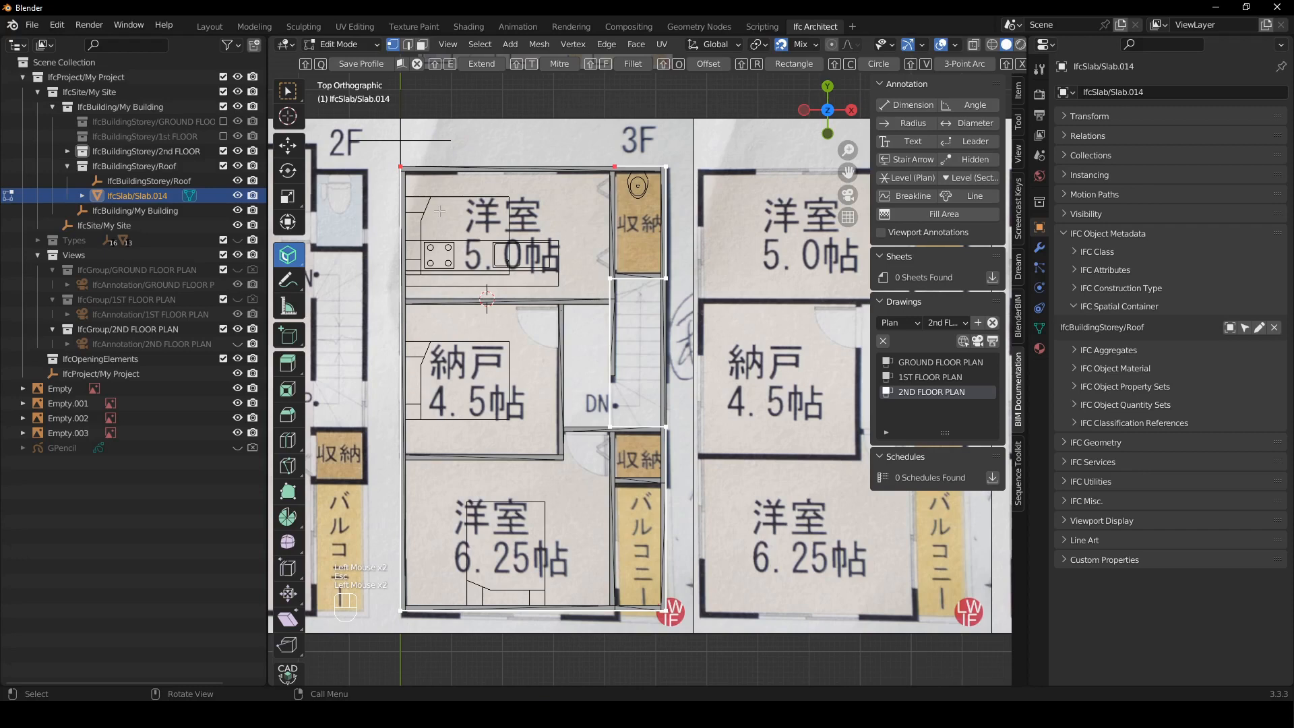
pyautogui.keyDown('shift'); pyautogui.click(401, 165); pyautogui.keyUp('shift')
pyautogui.keyDown('shift'); pyautogui.click(614, 165); pyautogui.keyUp('shift')
pyautogui.press('f')
pyautogui.keyDown('shift'); pyautogui.moveTo(672, 140); pyautogui.dragTo(641, 119, button='middle'); pyautogui.keyUp('shift')
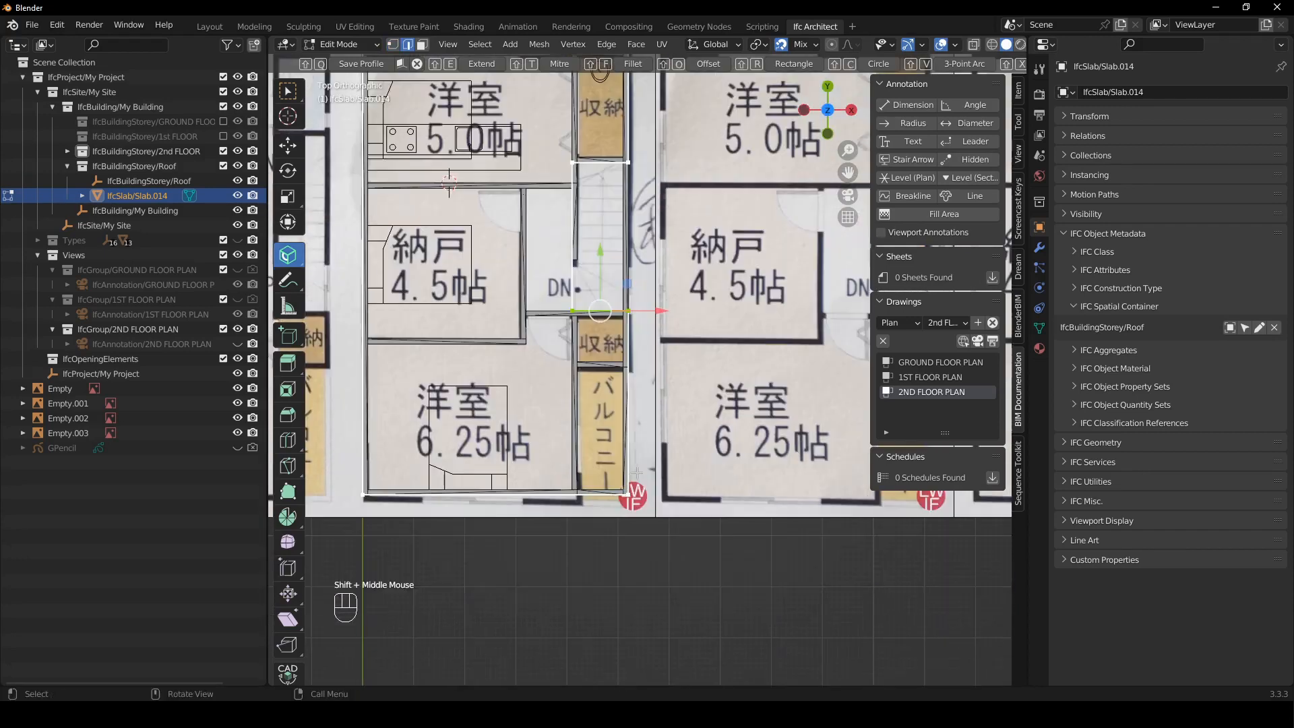
# - Move the profile's balcony-end corner and the adjoining stair-opening corner onto the wall line between the 6.25帖 bedroom and the balcony
pyautogui.press('1')
pyautogui.click(627, 497)
pyautogui.moveTo(679, 496); pyautogui.dragTo(595, 442)
pyautogui.click(630, 313)
pyautogui.moveTo(628, 254); pyautogui.dragTo(580, 409)
pyautogui.scroll(2, 581, 305)
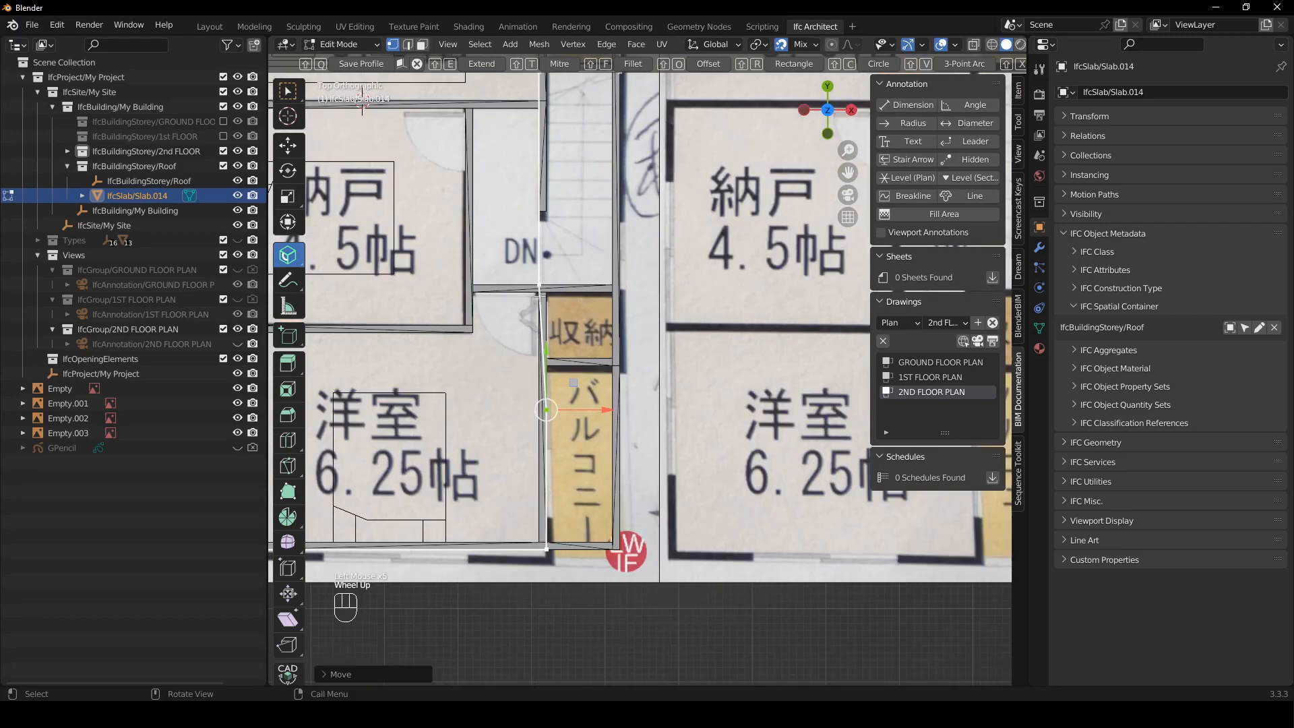
# - Delete the stair opening's leftover inner corner and move the opening's other cross edge to the wall between storage and balcony
pyautogui.click(539, 286)
pyautogui.press('x')
pyautogui.scroll(-2, 541, 201)
pyautogui.keyDown('shift'); pyautogui.moveTo(541, 200); pyautogui.dragTo(598, 277, button='middle'); pyautogui.keyUp('shift')
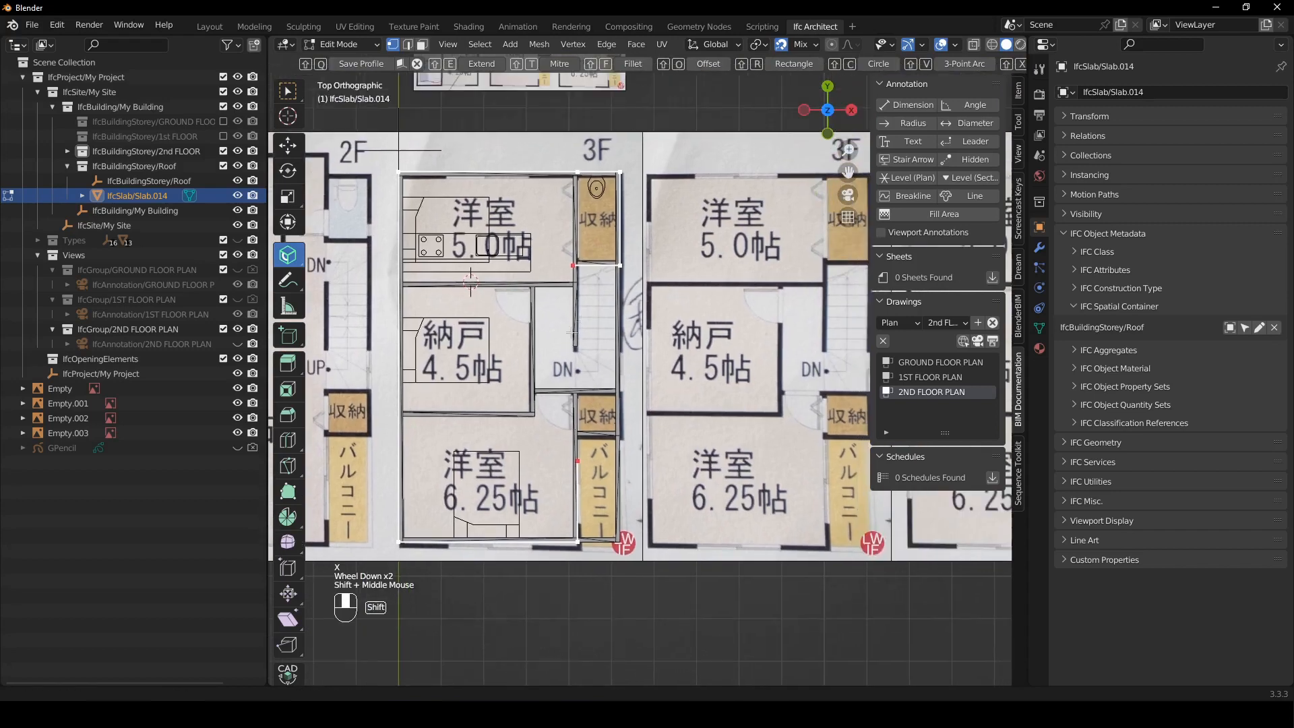
pyautogui.press('2')
pyautogui.click(600, 268)
pyautogui.moveTo(595, 208); pyautogui.dragTo(593, 431)
pyautogui.scroll(3, 593, 432)
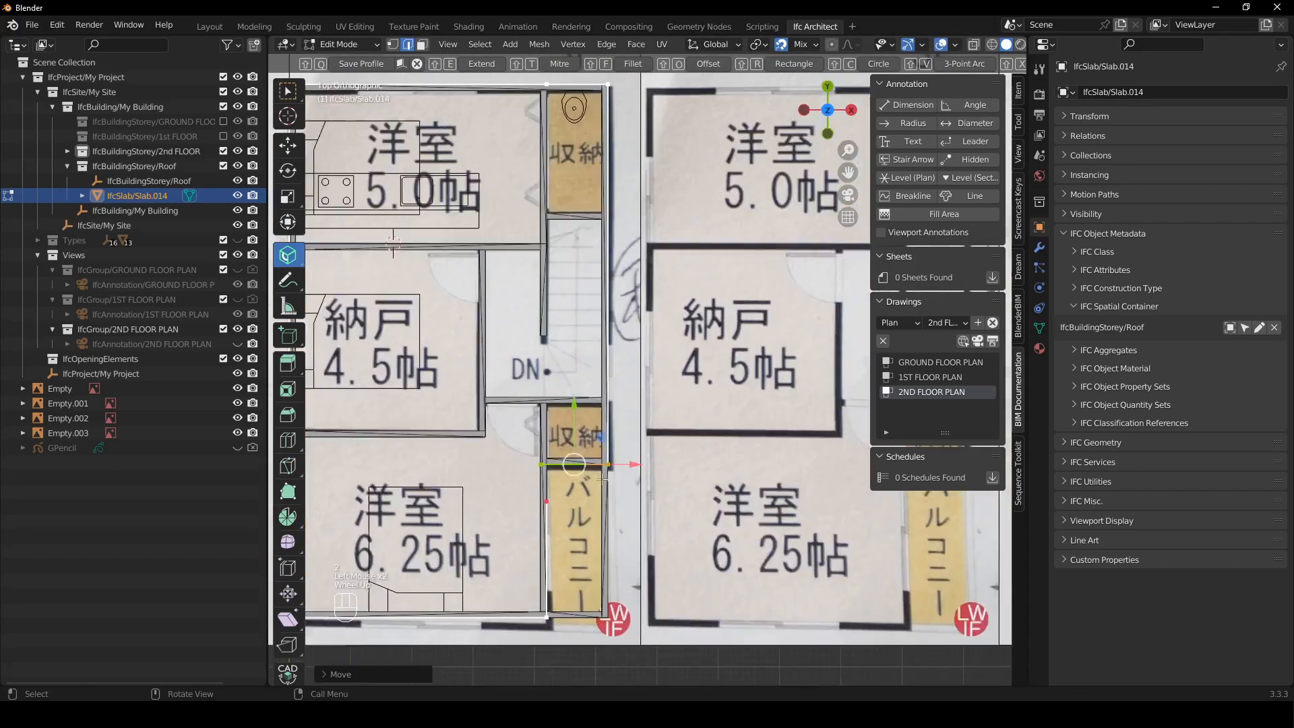
# - Align the open vertices at the balcony's inner corner, join them with an edge, and save the Roof slab's profile
pyautogui.keyDown('shift'); pyautogui.moveTo(555, 441); pyautogui.dragTo(592, 344, button='middle'); pyautogui.keyUp('shift')
pyautogui.press('1')
pyautogui.click(586, 354)
pyautogui.moveTo(593, 345); pyautogui.dragTo(558, 362)
pyautogui.keyDown('shift'); pyautogui.click(579, 397); pyautogui.keyUp('shift')
pyautogui.press('f')
pyautogui.scroll(-3, 615, 421)
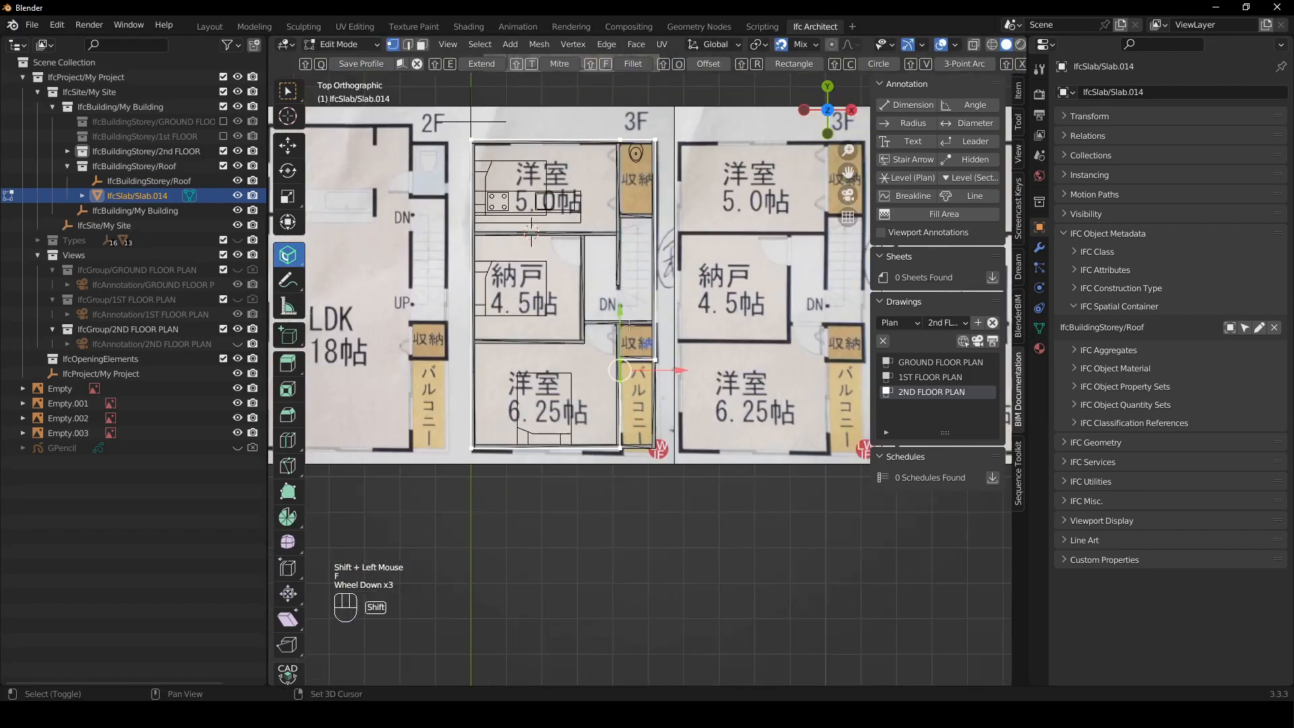
pyautogui.keyDown('shift'); pyautogui.moveTo(526, 291); pyautogui.dragTo(527, 379, button='middle'); pyautogui.keyUp('shift')
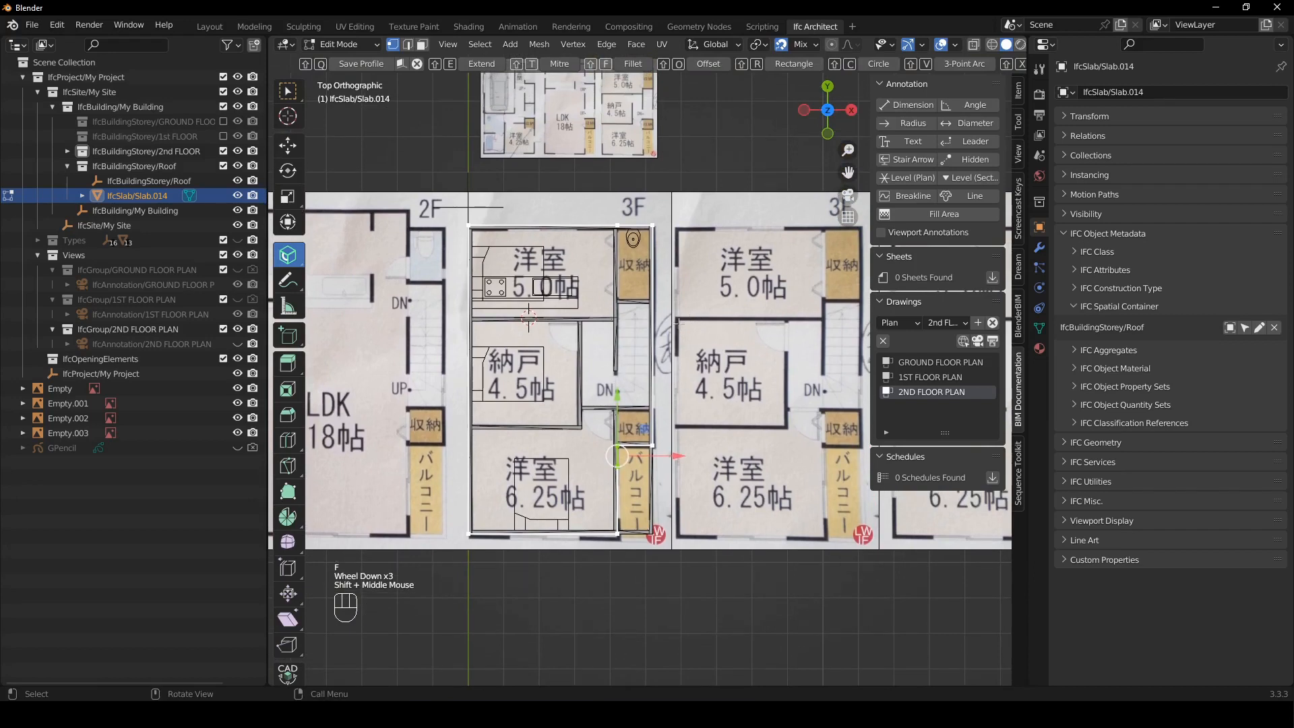
pyautogui.hotkey('shift', 'q')
pyautogui.moveTo(679, 323); pyautogui.dragTo(624, 242, button='middle')
pyautogui.click(683, 204)
# - Show the GROUND FLOOR and 1st FLOOR storeys again together with the 2nd FLOOR and Roof
pyautogui.moveTo(684, 203); pyautogui.dragTo(591, 367, button='middle')
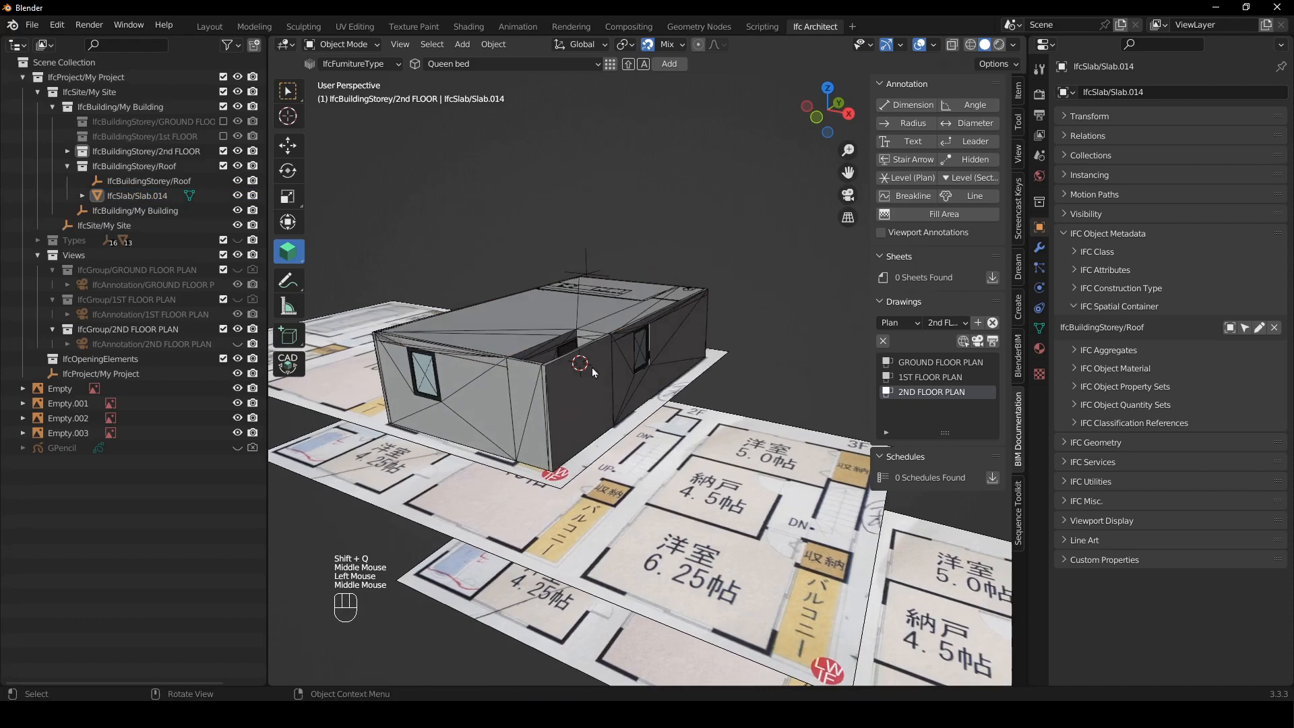
pyautogui.scroll(-1, 527, 330)
pyautogui.scroll(-1, 526, 330)
pyautogui.moveTo(527, 330); pyautogui.dragTo(562, 374, button='middle')
pyautogui.scroll(1, 578, 460)
pyautogui.keyDown('shift'); pyautogui.moveTo(578, 459); pyautogui.dragTo(559, 304, button='middle'); pyautogui.keyUp('shift')
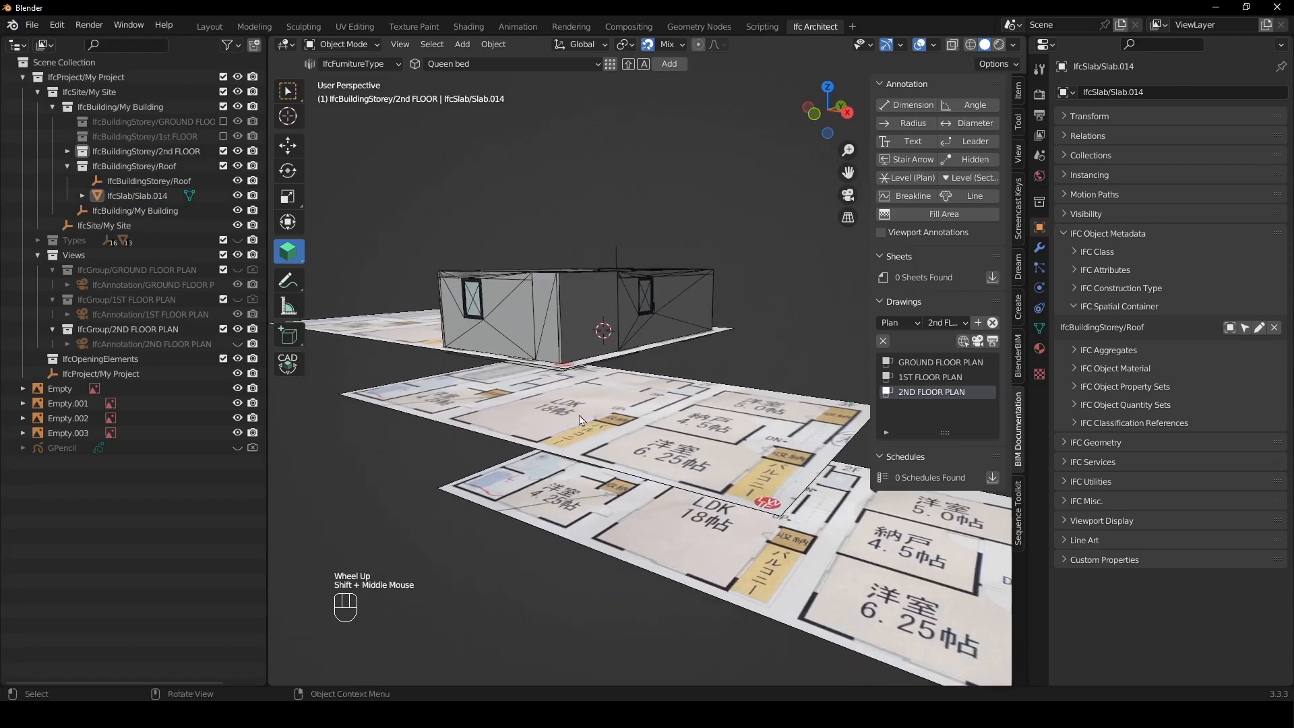
pyautogui.click(223, 121)
pyautogui.click(223, 136)
pyautogui.moveTo(701, 485); pyautogui.dragTo(748, 504, button='middle')
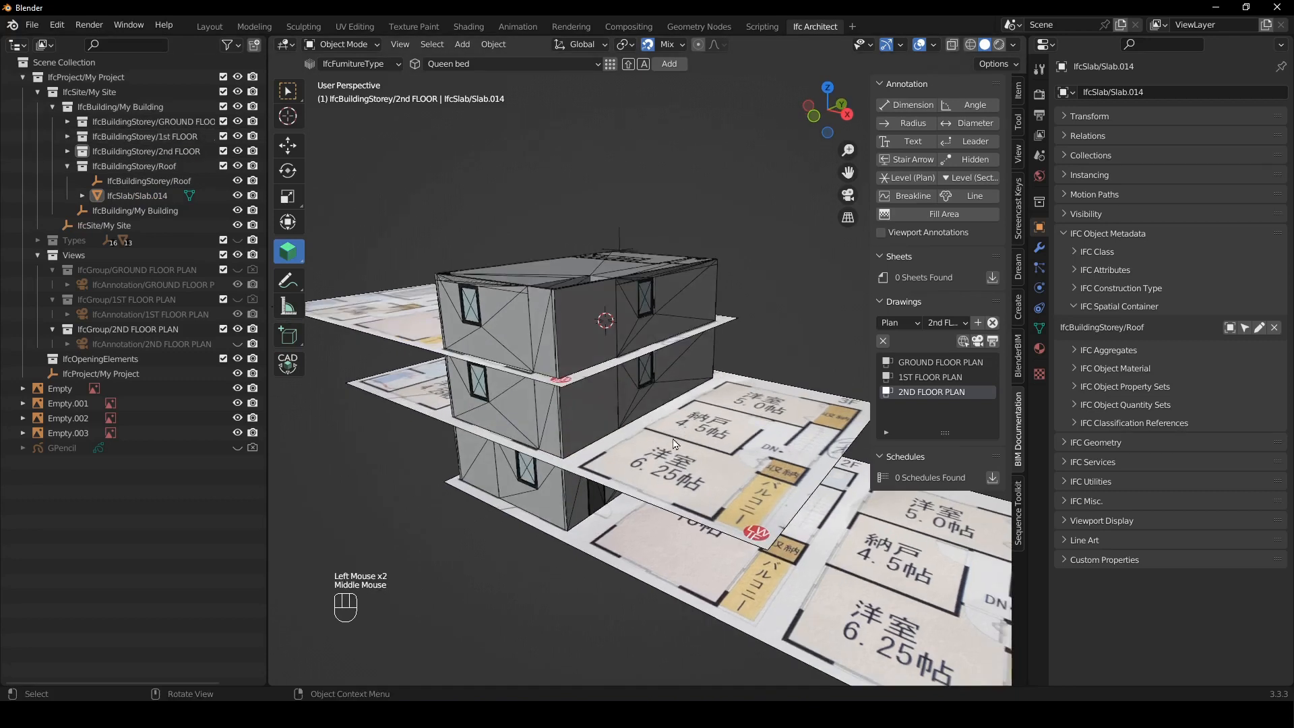
pyautogui.scroll(-1, 747, 504)
# - Hide the three floor plan reference images Empty.001, Empty.002 and Empty.003 around the house
pyautogui.click(780, 532)
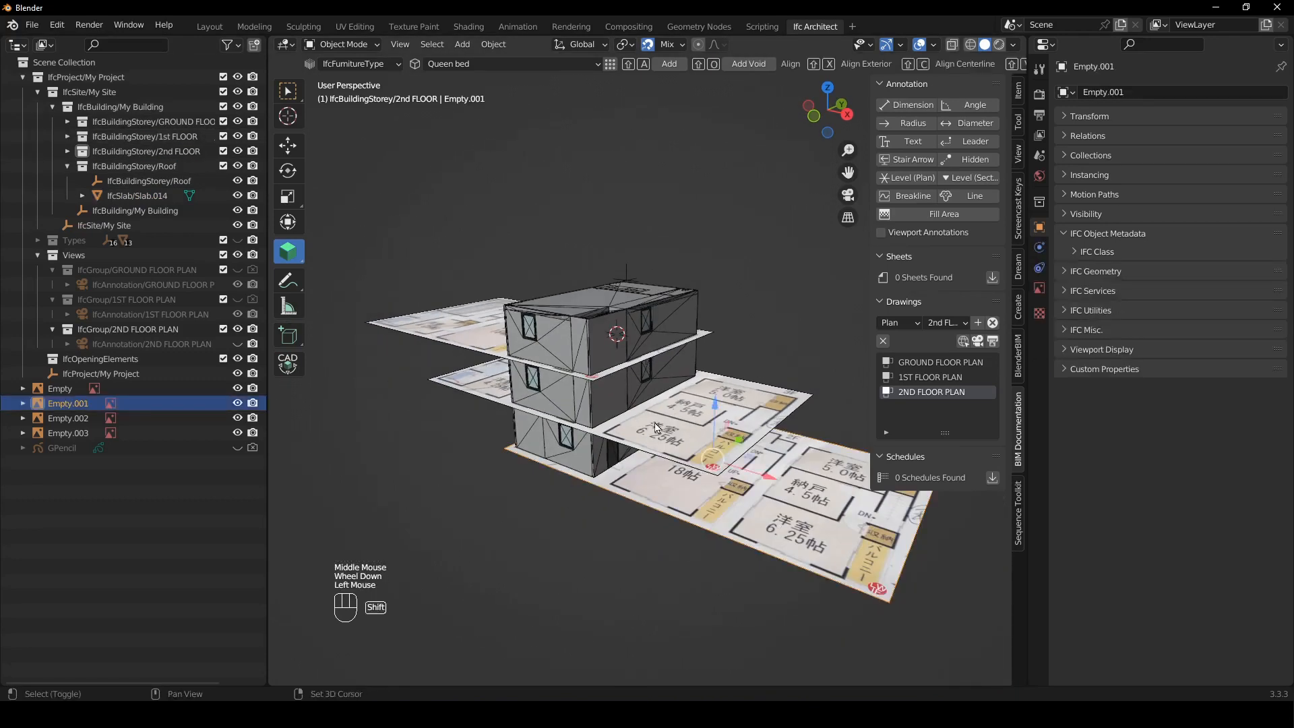
pyautogui.keyDown('shift'); pyautogui.click(686, 434); pyautogui.keyUp('shift')
pyautogui.keyDown('shift'); pyautogui.click(456, 323); pyautogui.keyUp('shift')
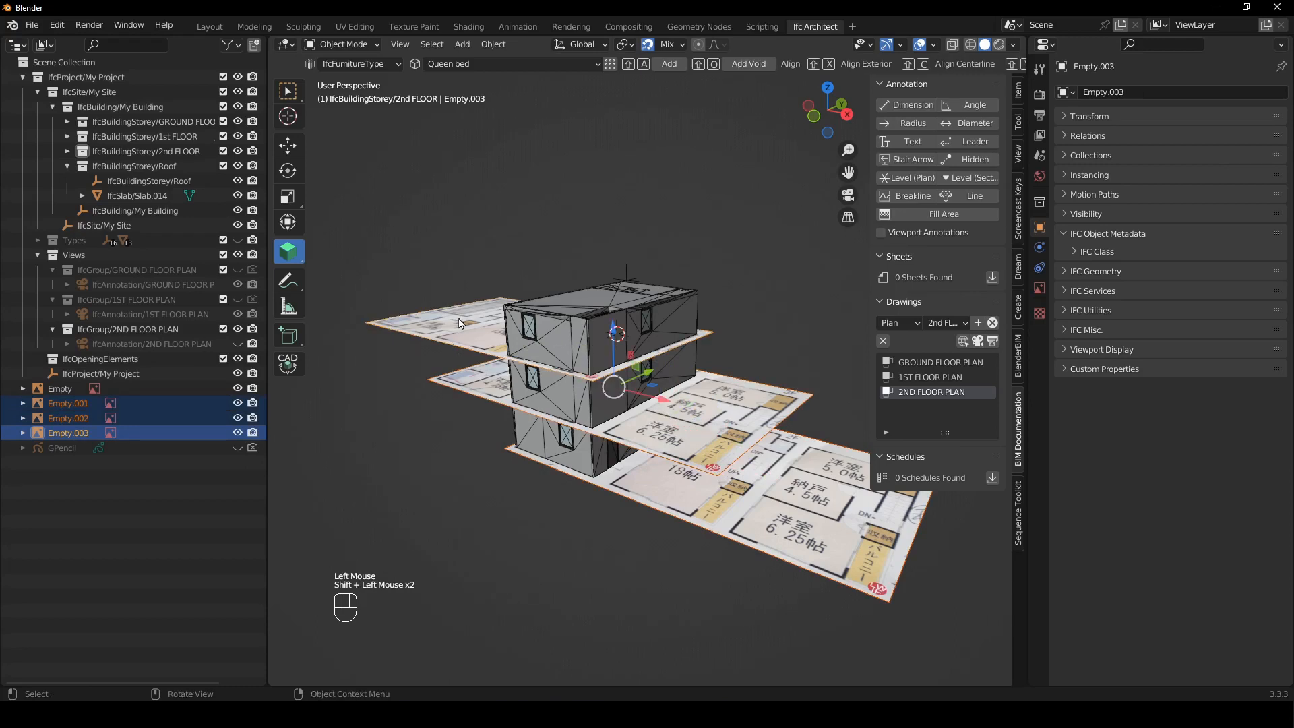
pyautogui.press('h')
# - Set the height of the outer balcony walls on the 1st and 2nd floors to 900
pyautogui.moveTo(458, 319); pyautogui.dragTo(487, 331, button='middle')
pyautogui.scroll(2, 534, 355)
pyautogui.click(527, 329)
pyautogui.keyDown('shift'); pyautogui.click(527, 437); pyautogui.keyUp('shift')
pyautogui.keyDown('shift'); pyautogui.click(503, 450); pyautogui.keyUp('shift')
pyautogui.keyDown('shift'); pyautogui.click(503, 450); pyautogui.keyUp('shift')
pyautogui.keyDown('shift'); pyautogui.click(488, 444); pyautogui.keyUp('shift')
pyautogui.keyDown('shift'); pyautogui.scroll(1, 519, 443); pyautogui.keyUp('shift')
pyautogui.keyDown('shift'); pyautogui.click(548, 440); pyautogui.keyUp('shift')
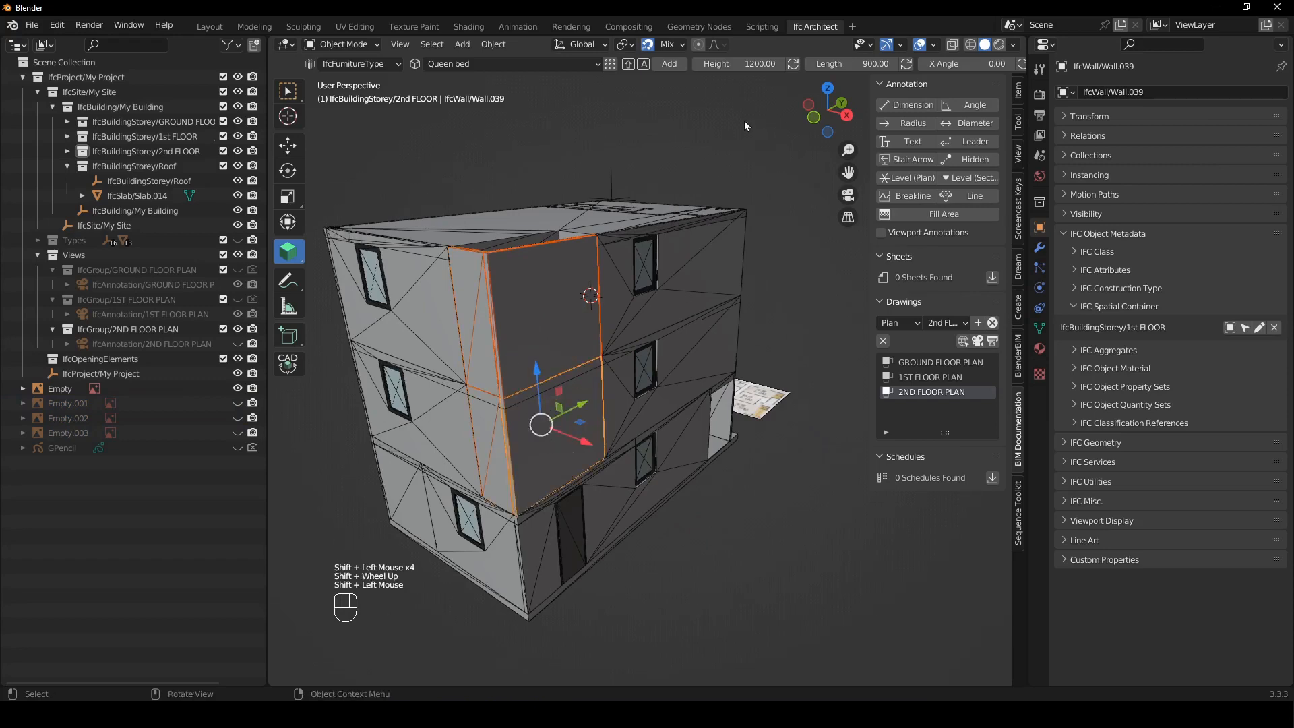
pyautogui.click(744, 69)
pyautogui.write('900')
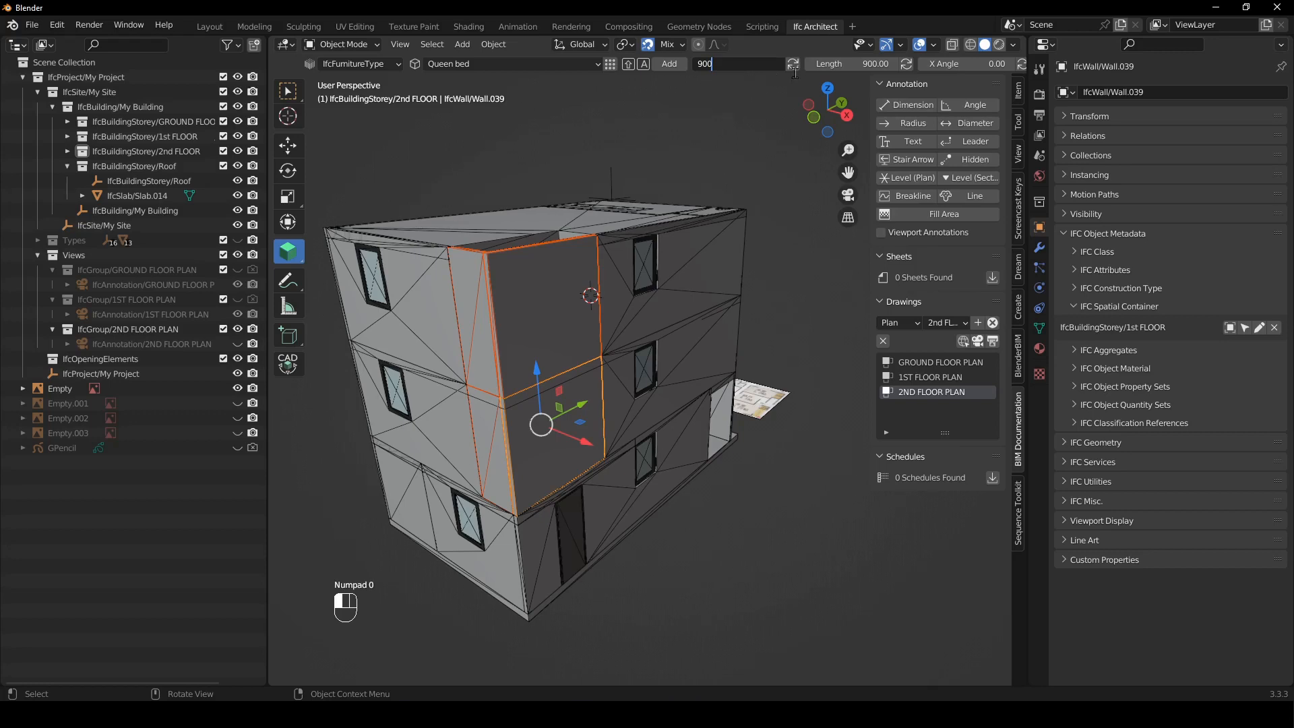
pyautogui.click(795, 87)
pyautogui.click(749, 119)
# - Open the 2nd FLOOR slab's profile below the upper balcony for editing and save it
pyautogui.moveTo(712, 236); pyautogui.dragTo(727, 168, button='middle')
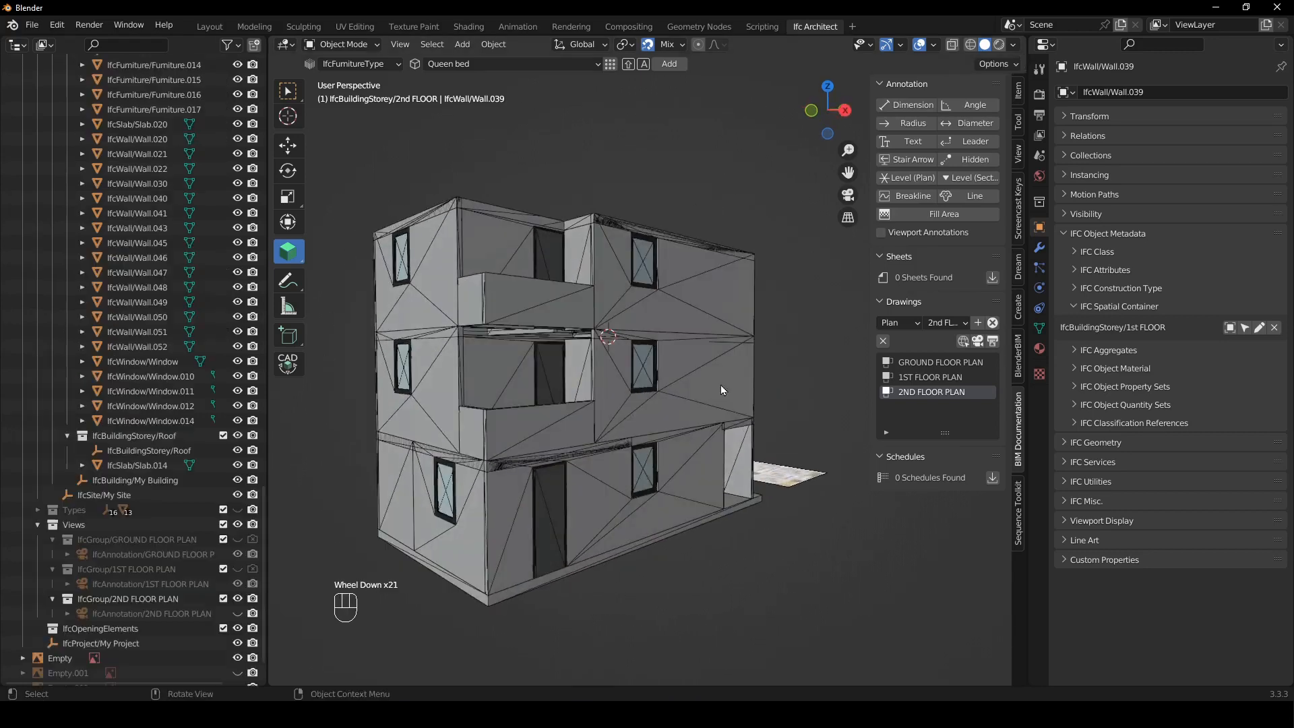
pyautogui.moveTo(721, 389); pyautogui.dragTo(741, 407, button='middle')
pyautogui.click(581, 368)
pyautogui.moveTo(581, 368); pyautogui.dragTo(595, 387, button='middle')
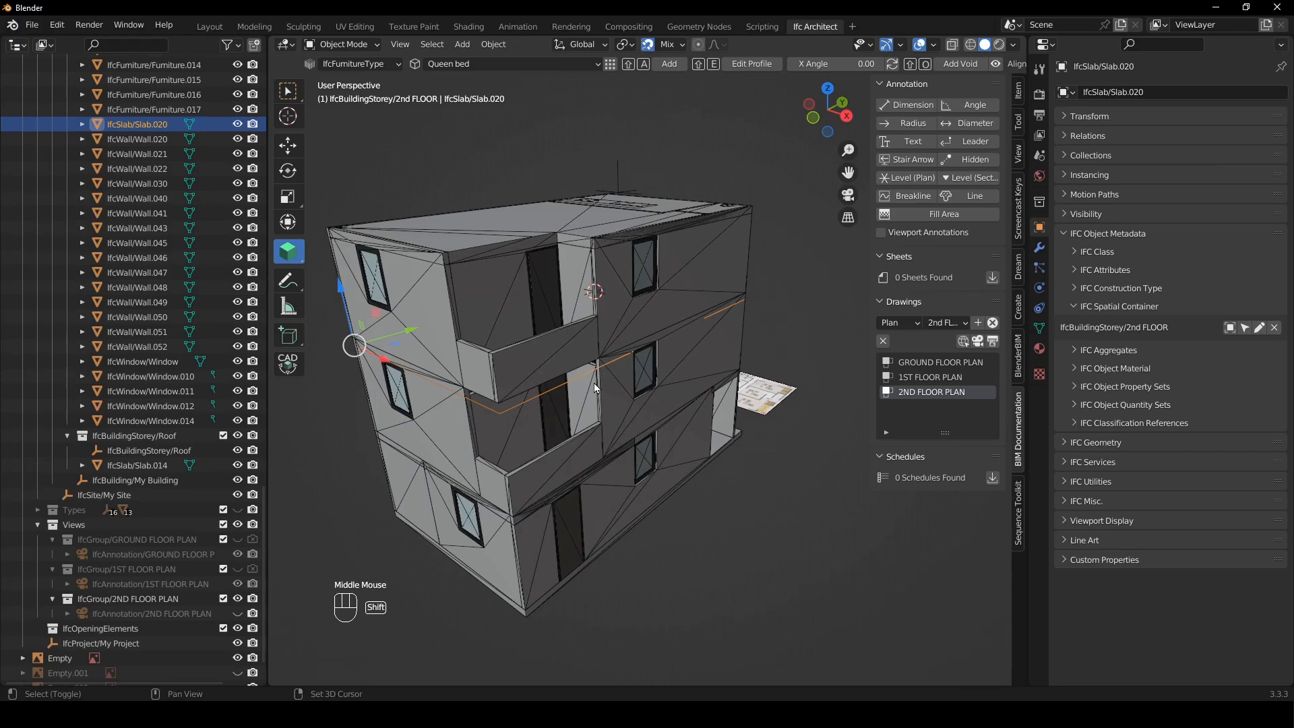
pyautogui.hotkey('shift', 'e')
pyautogui.hotkey('shift', 'q')
pyautogui.moveTo(641, 379); pyautogui.dragTo(792, 305, button='middle')
pyautogui.click(792, 304)
# - Examine the assembled house's exterior from the other sides
pyautogui.moveTo(576, 389); pyautogui.dragTo(646, 364, button='middle')
pyautogui.scroll(-3, 581, 424)
pyautogui.scroll(2, 715, 404)
pyautogui.keyDown('shift'); pyautogui.moveTo(762, 435); pyautogui.dragTo(775, 458, button='middle'); pyautogui.keyUp('shift')
pyautogui.moveTo(775, 459); pyautogui.dragTo(674, 472, button='middle')
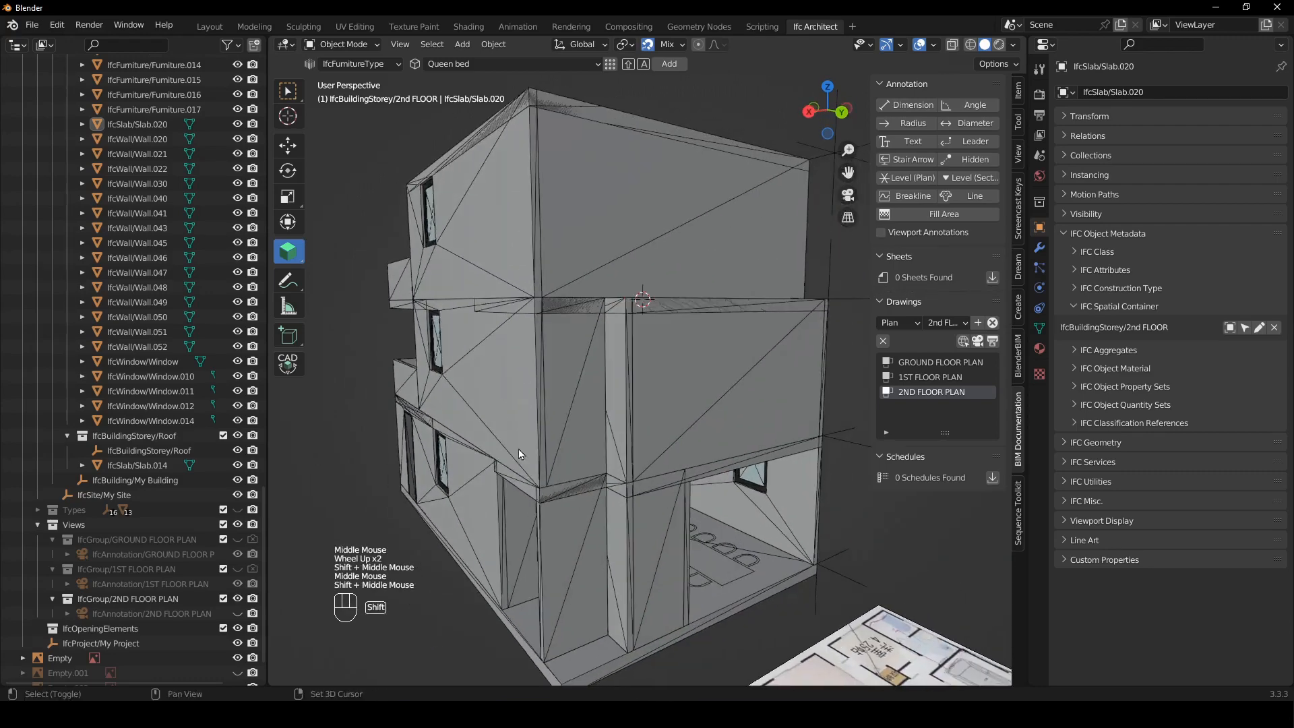
pyautogui.scroll(-3, 674, 472)
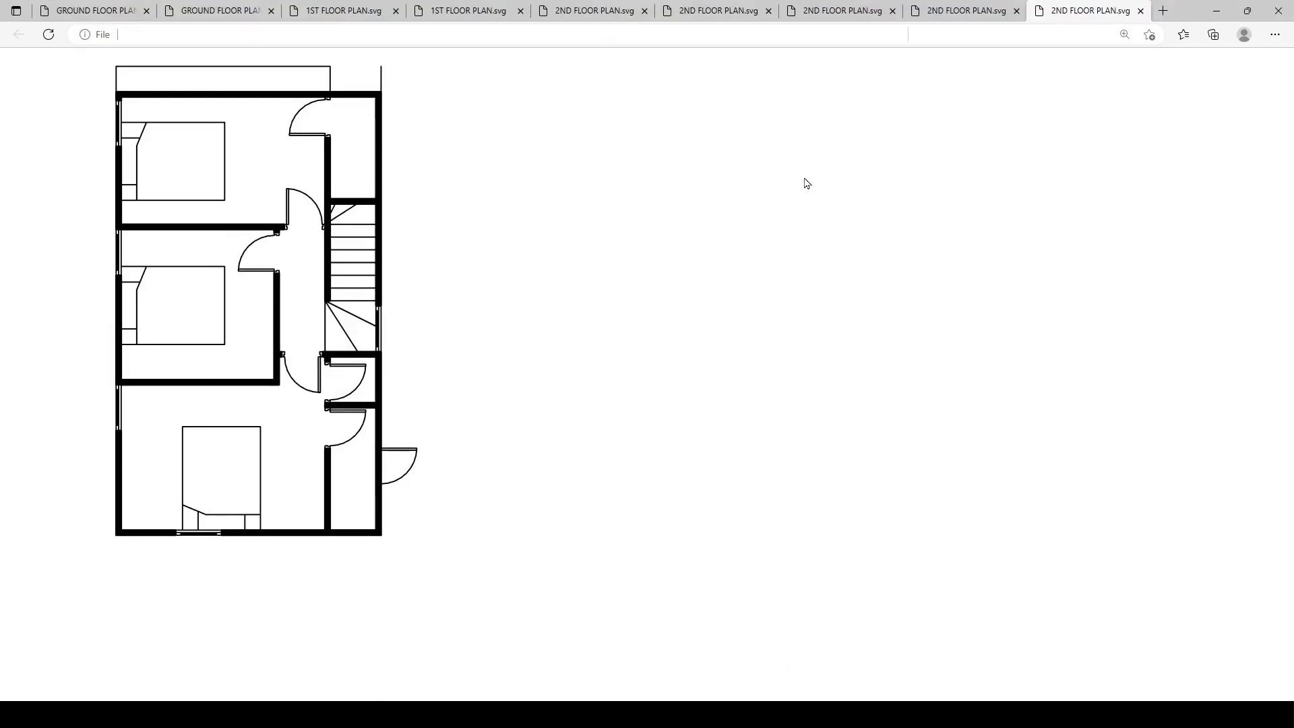
# - In the browser, close the duplicate GROUND, 1ST and 2ND FLOOR PLAN drawings, keeping one of each
pyautogui.click(147, 11)
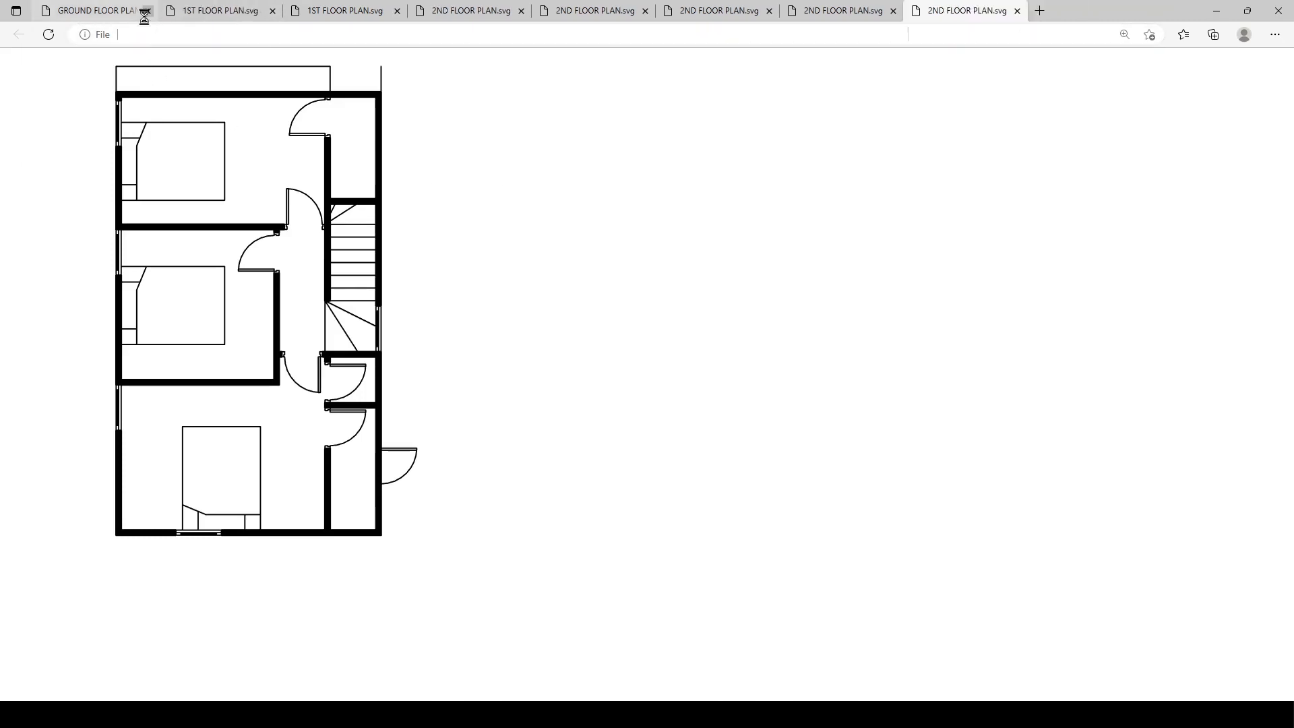
pyautogui.click(272, 11)
pyautogui.click(395, 12)
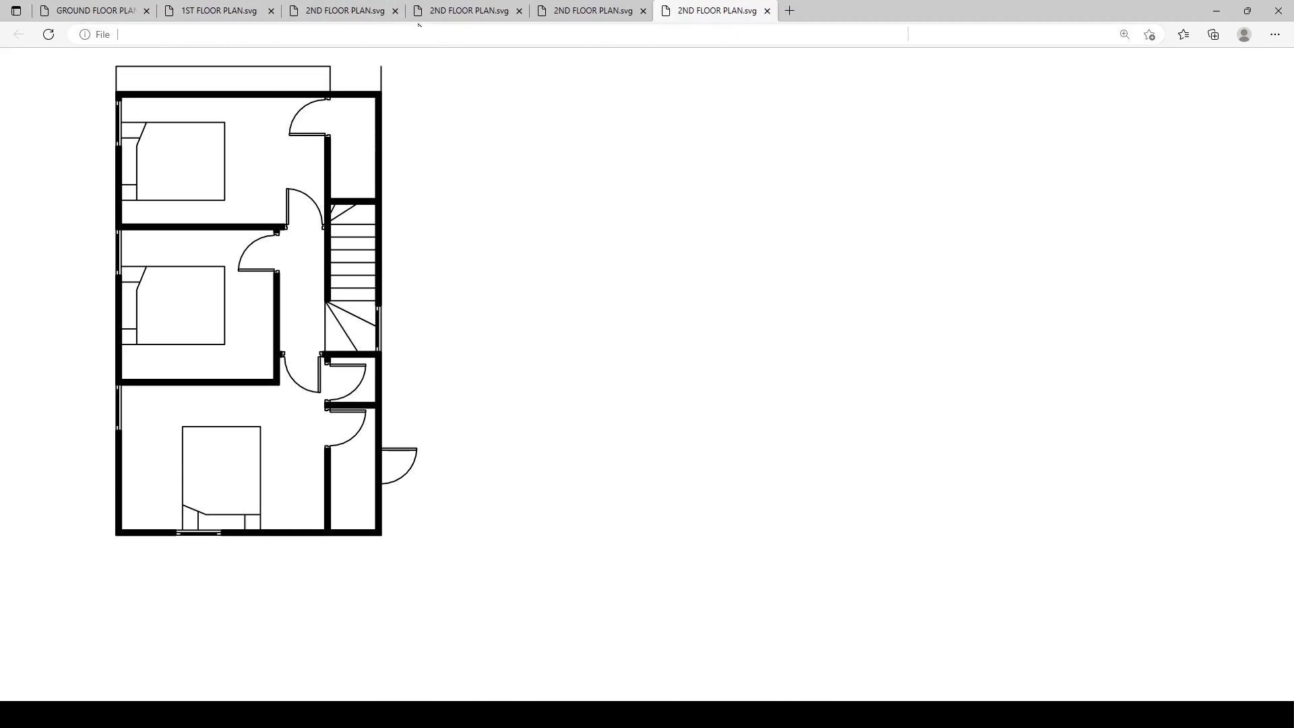
pyautogui.click(396, 12)
pyautogui.click(397, 13)
pyautogui.click(396, 11)
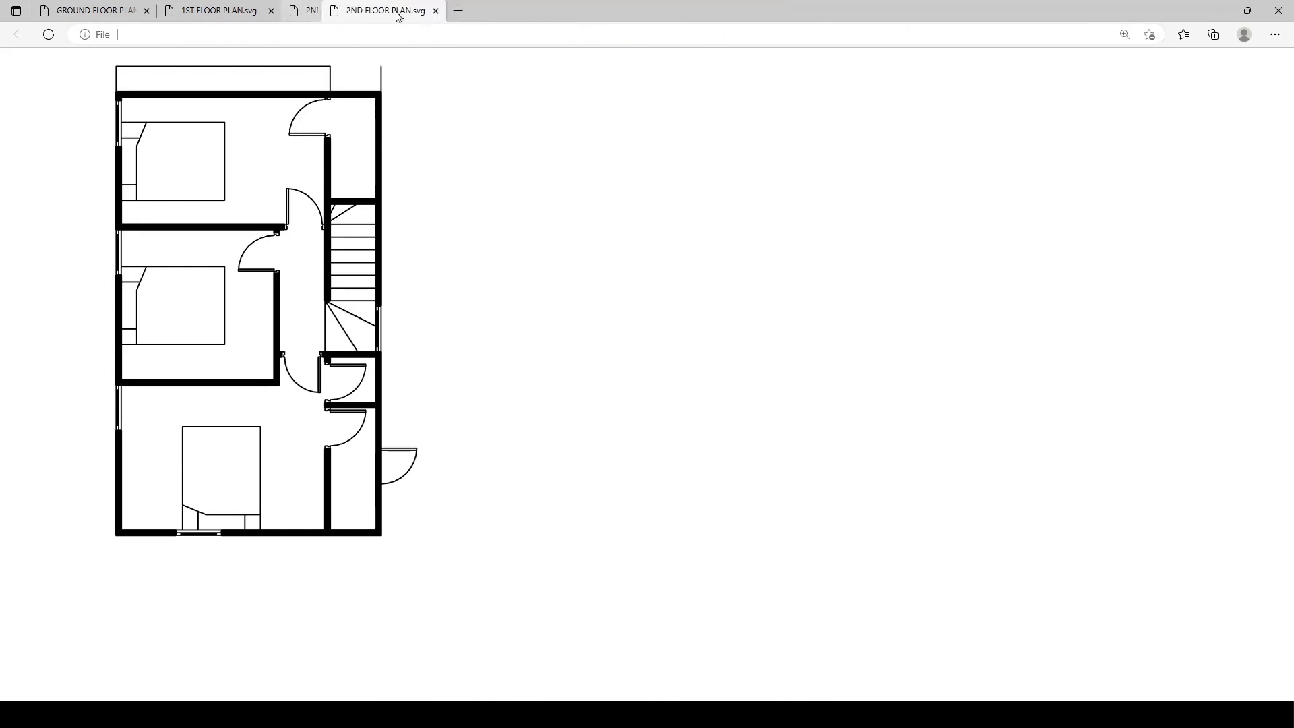
# - Review the GROUND FLOOR, 1ST FLOOR and 2ND FLOOR PLAN drawings one after another
pyautogui.click(119, 10)
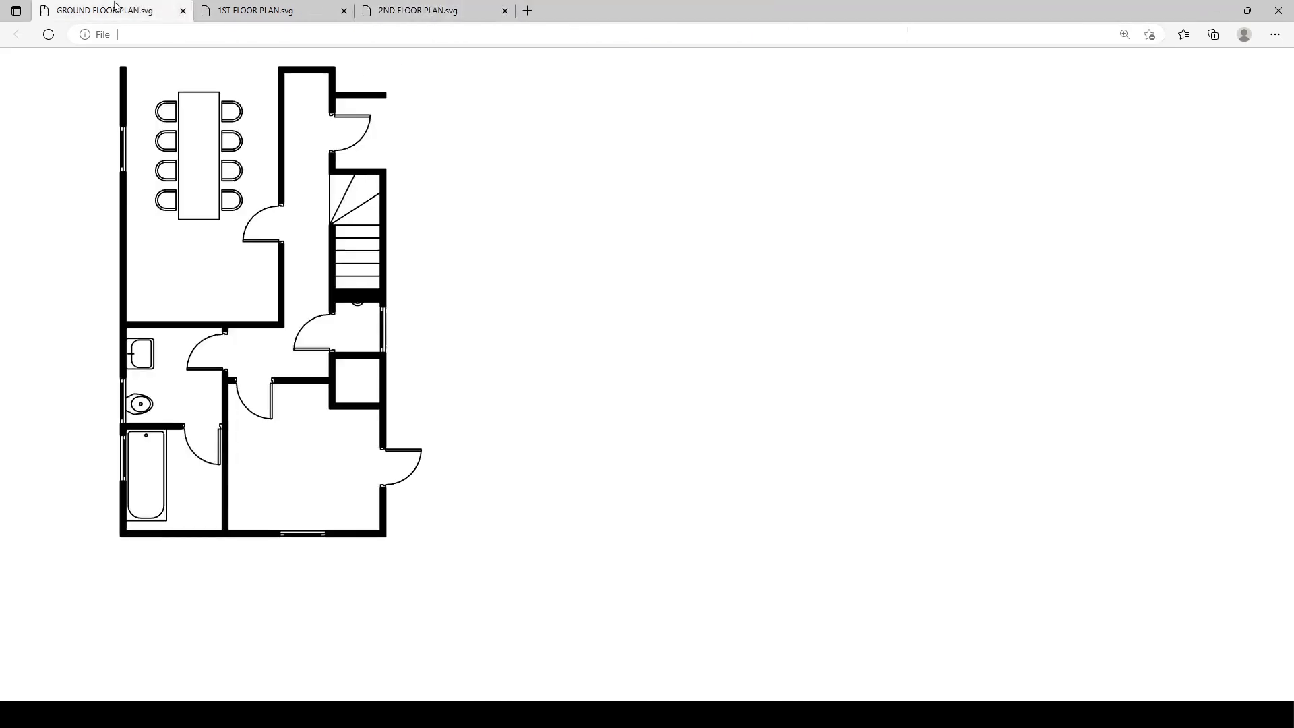
pyautogui.click(282, 8)
pyautogui.click(423, 8)
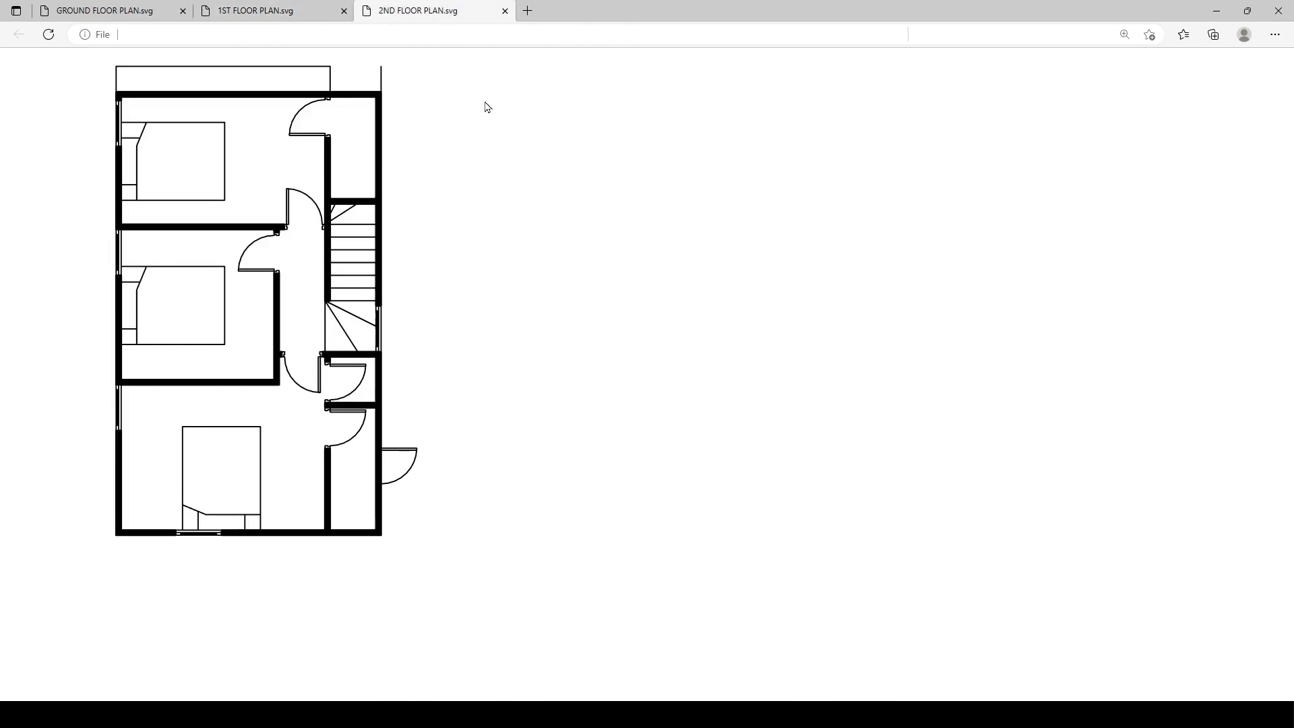